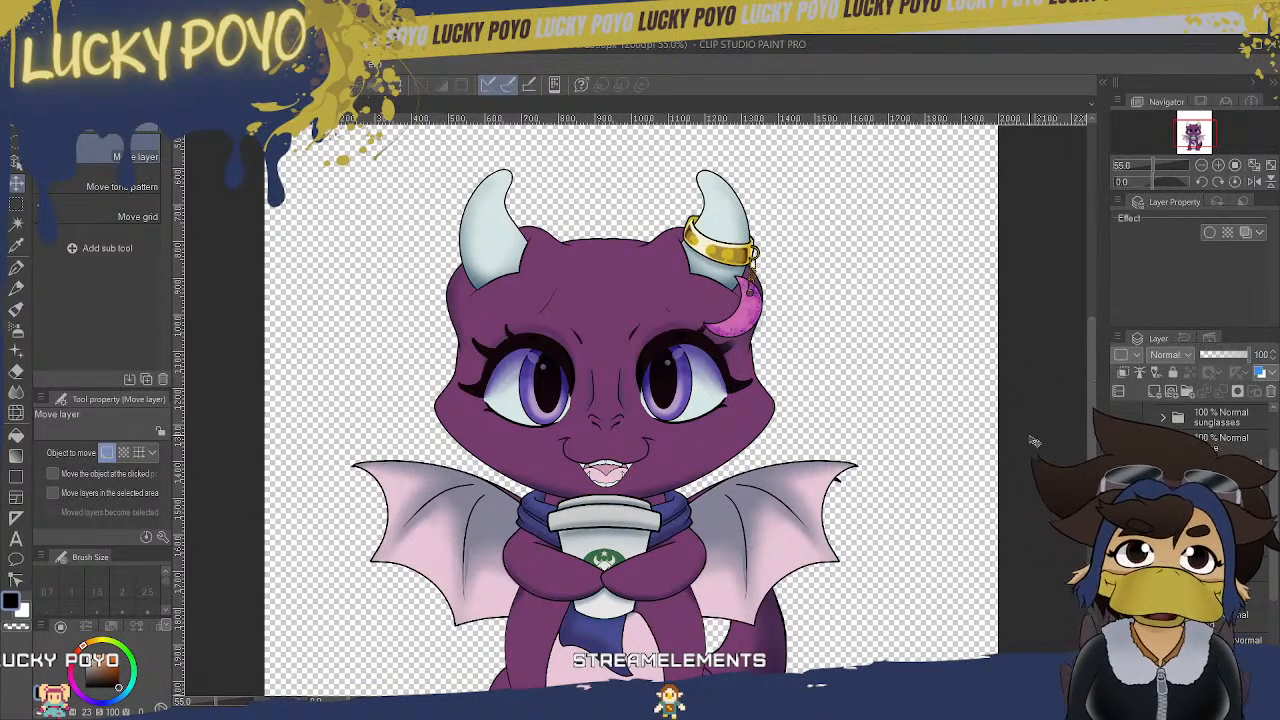
- Examine the outlines and shading of the dragon's arms around the coffee cup up close
scroll(1078, 451, "down", 3)
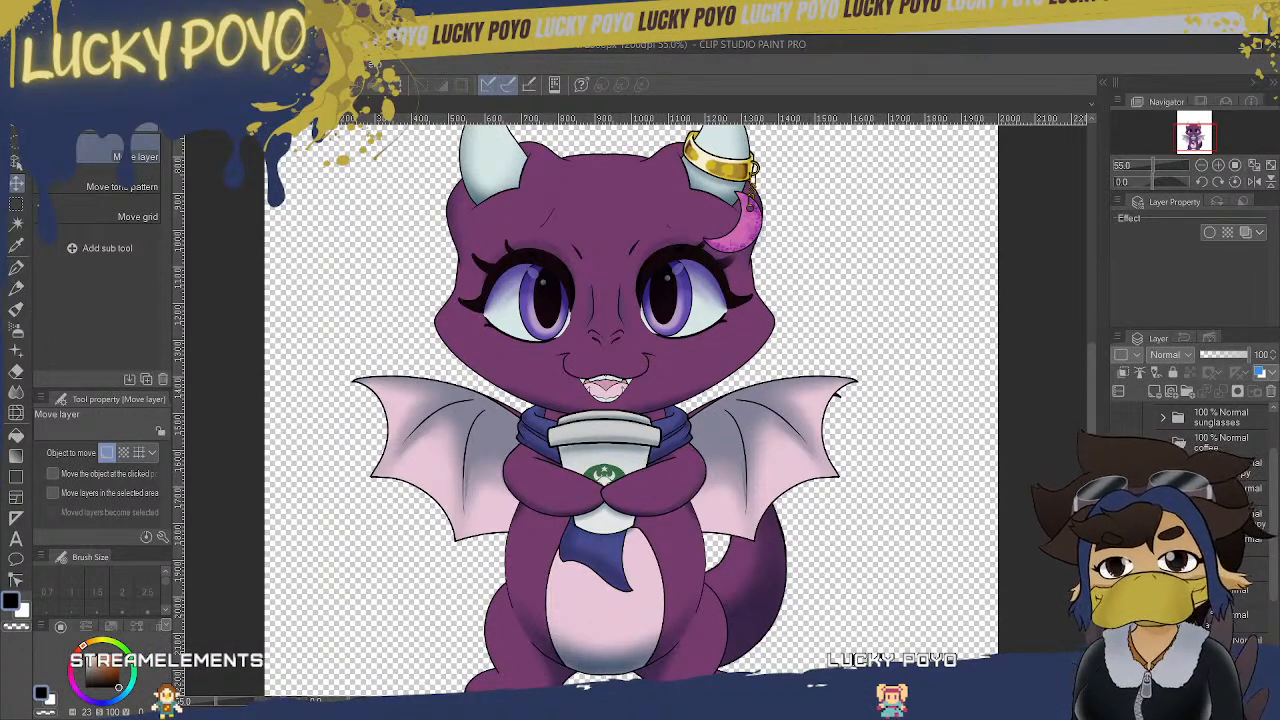
key("ctrl+plus")
key("ctrl+plus")
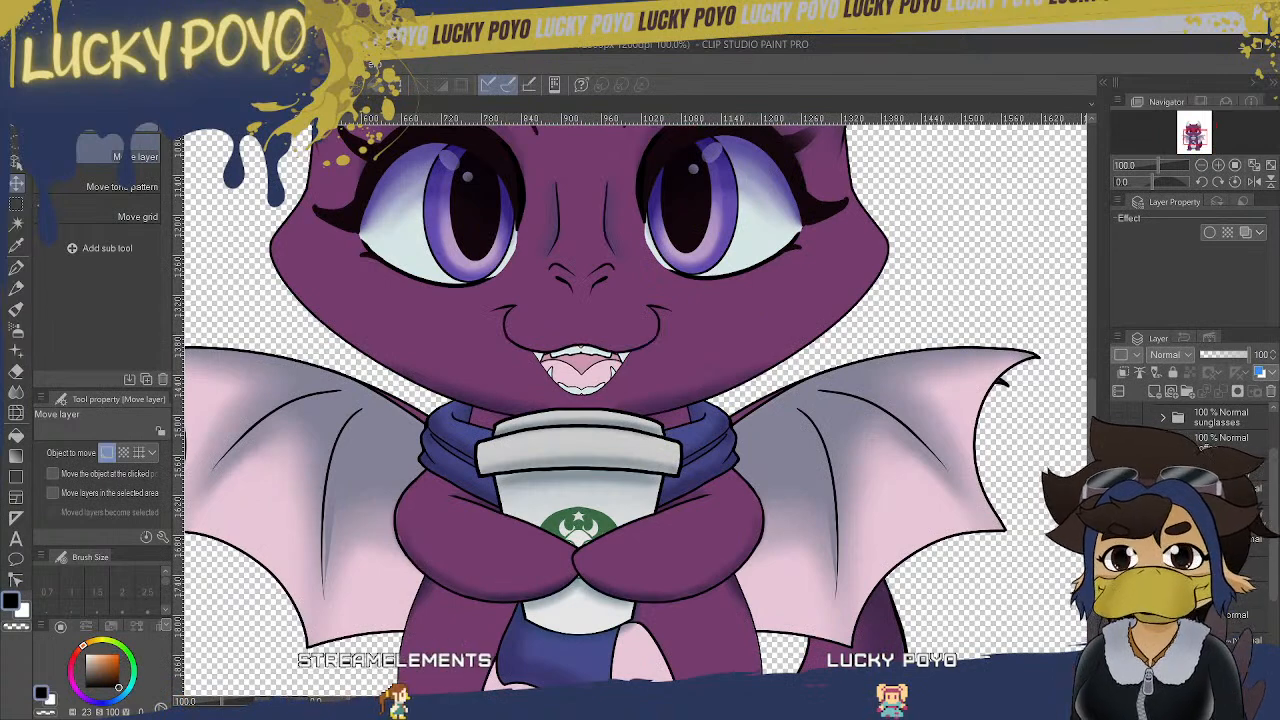
key("ctrl+plus")
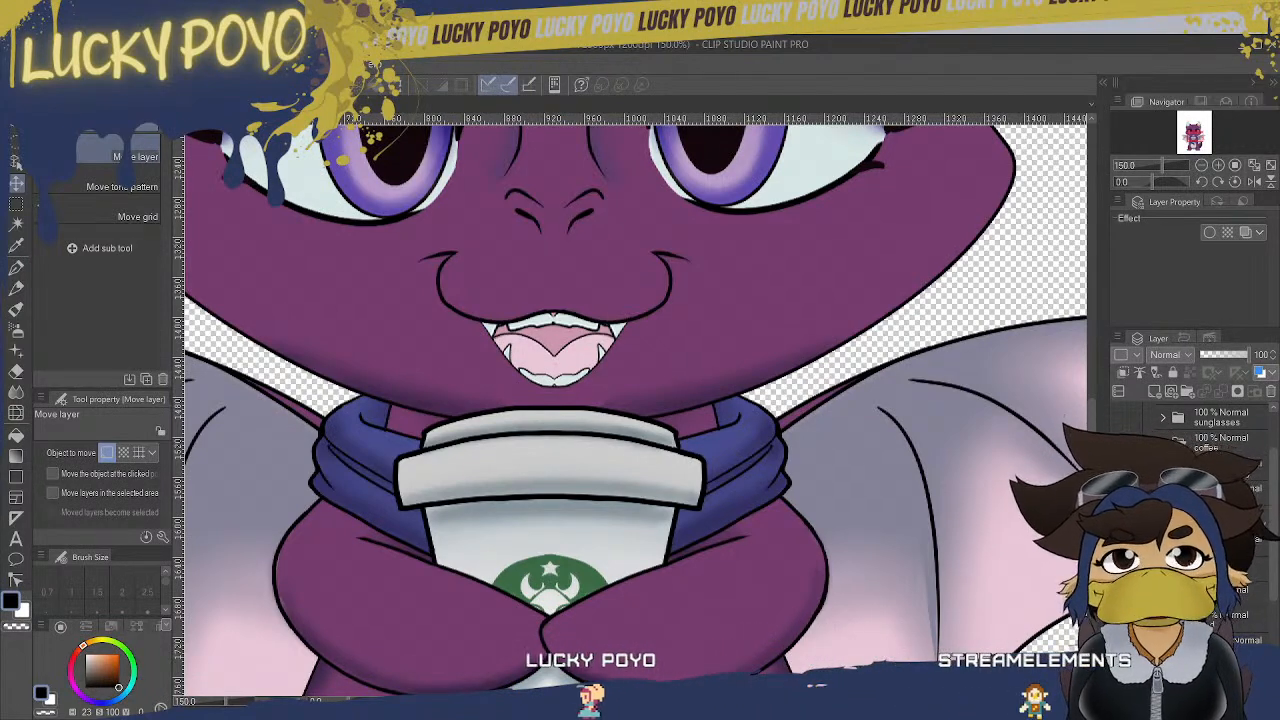
key("ctrl+plus")
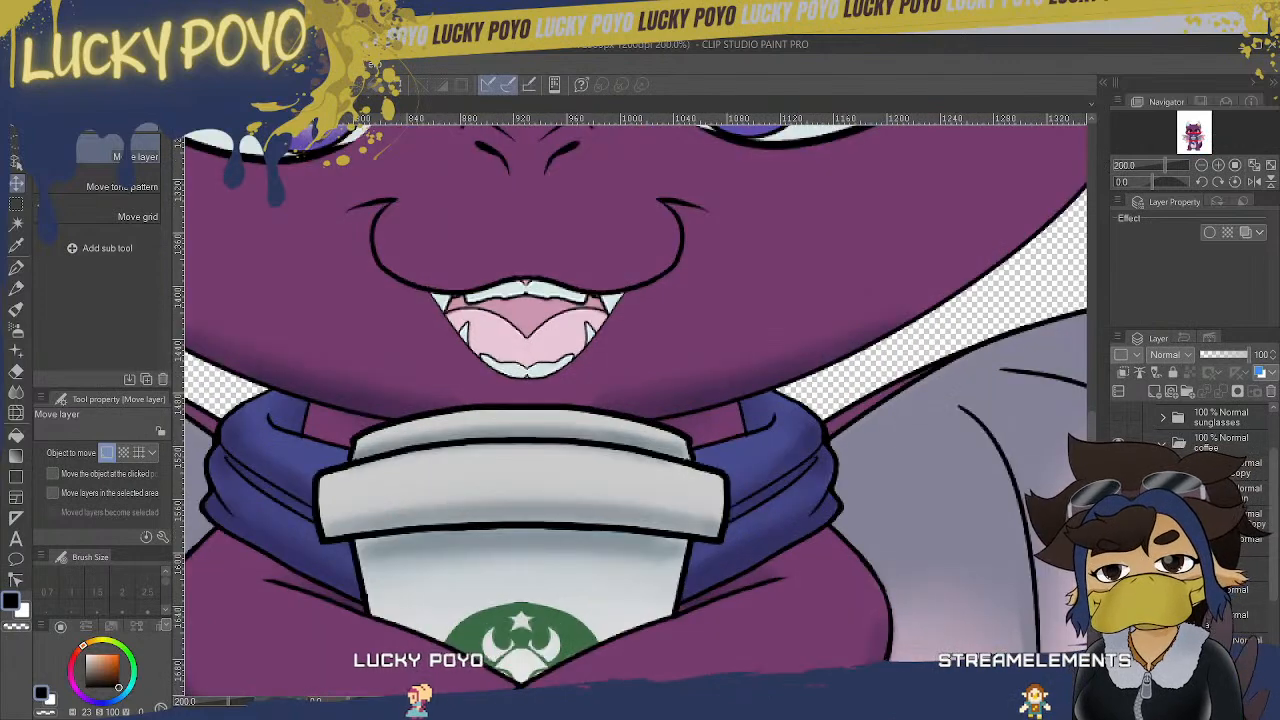
scroll(630, 410, "down", 5)
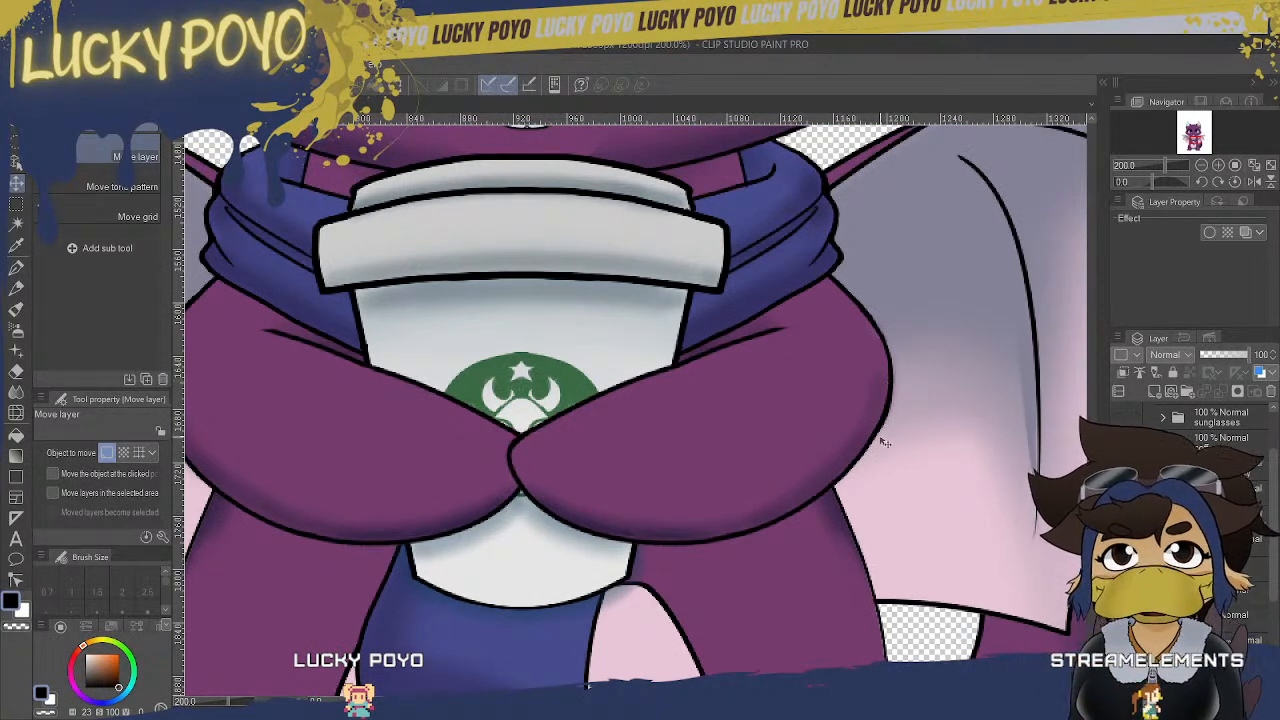
key("ctrl+plus")
key("ctrl+plus")
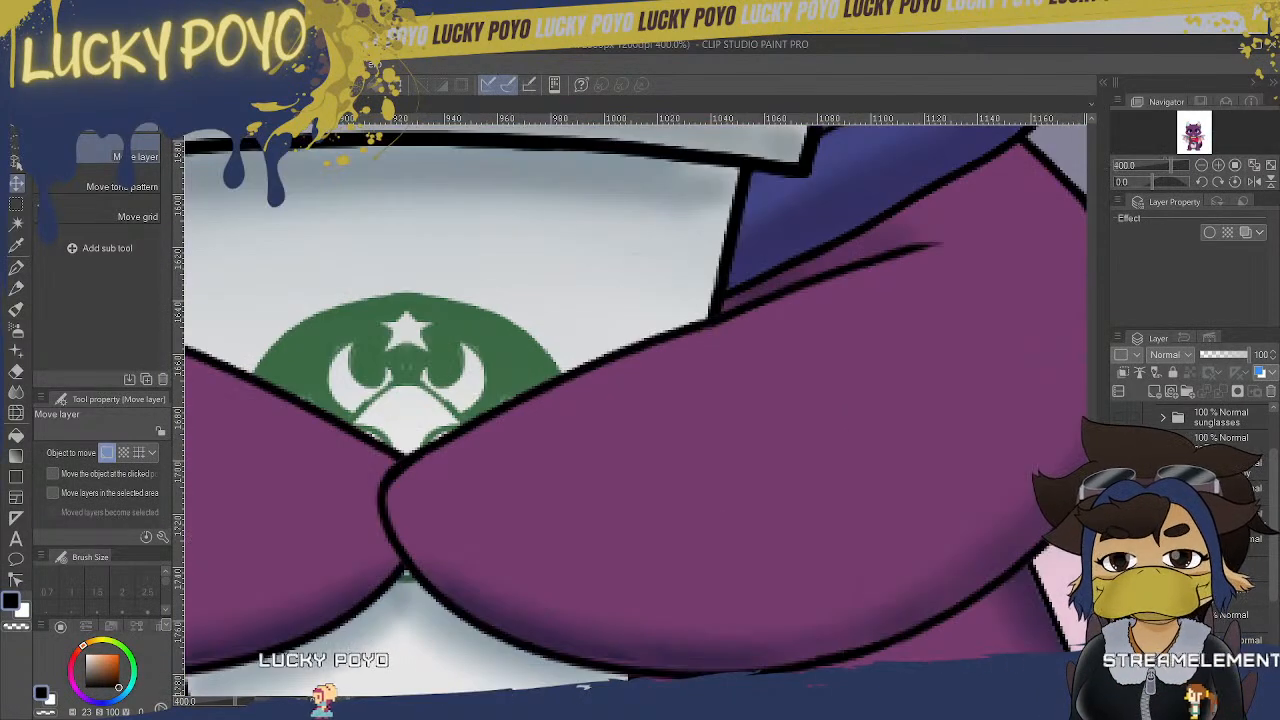
scroll(636, 410, "right", 5)
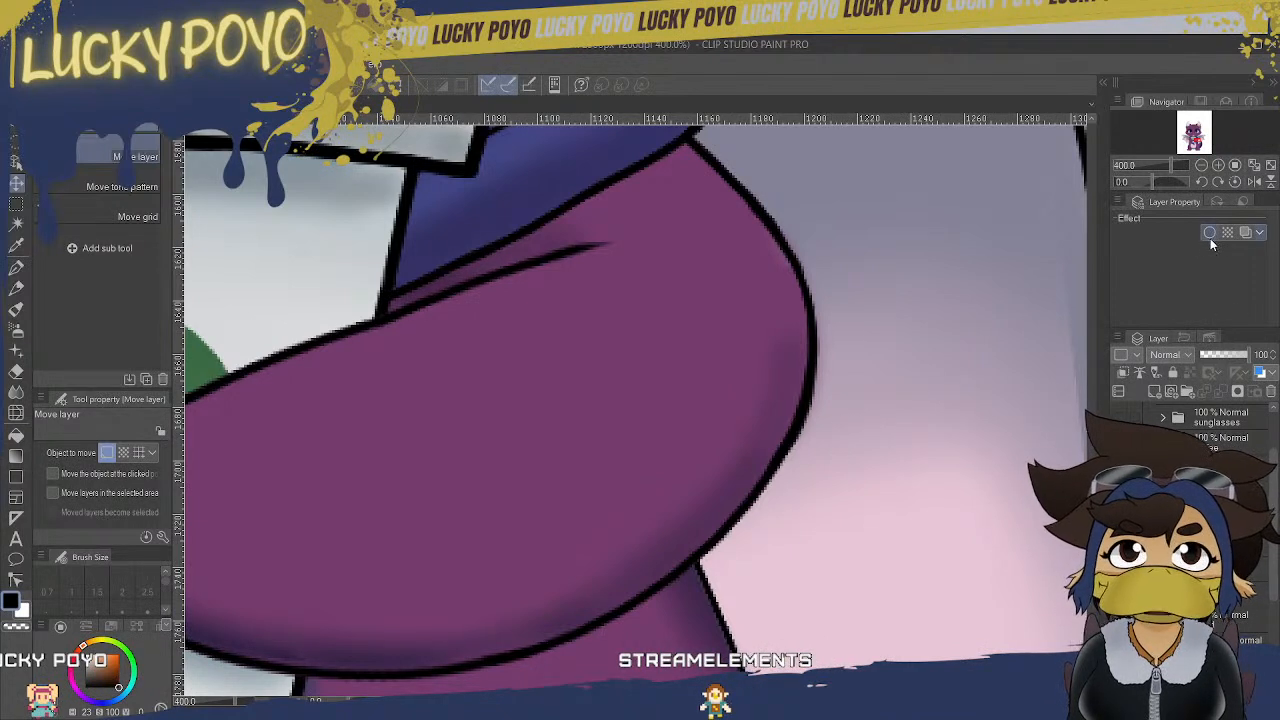
- Test a white border effect with 3.0 edge thickness on the copied layer, check both arms, and remove the effect
left_click_drag(1275, 487, 1274, 443)
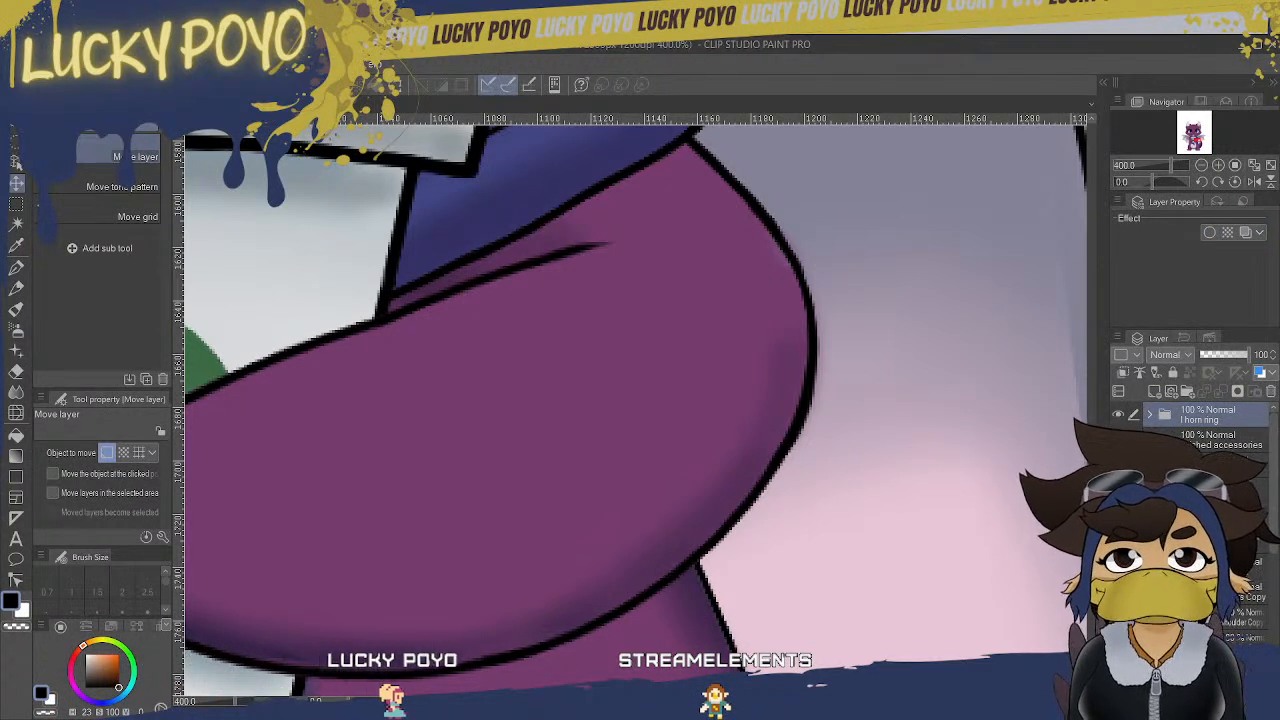
left_click(1240, 592)
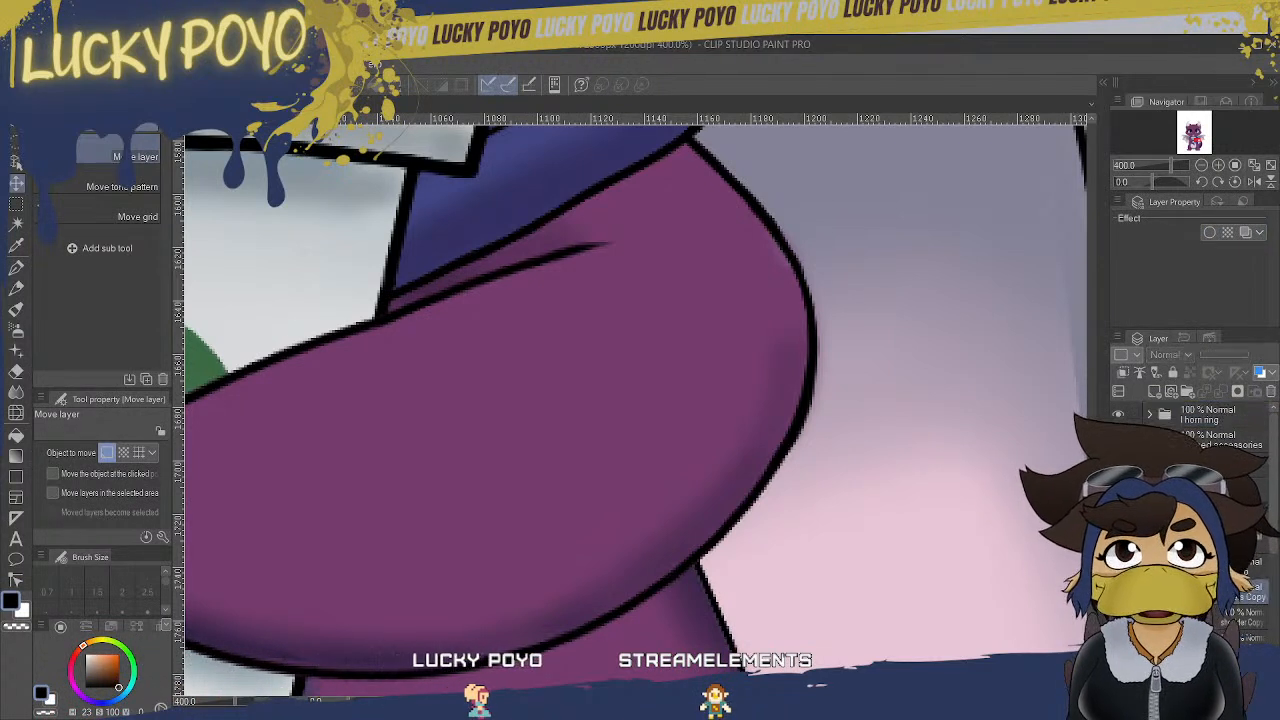
left_click(1209, 232)
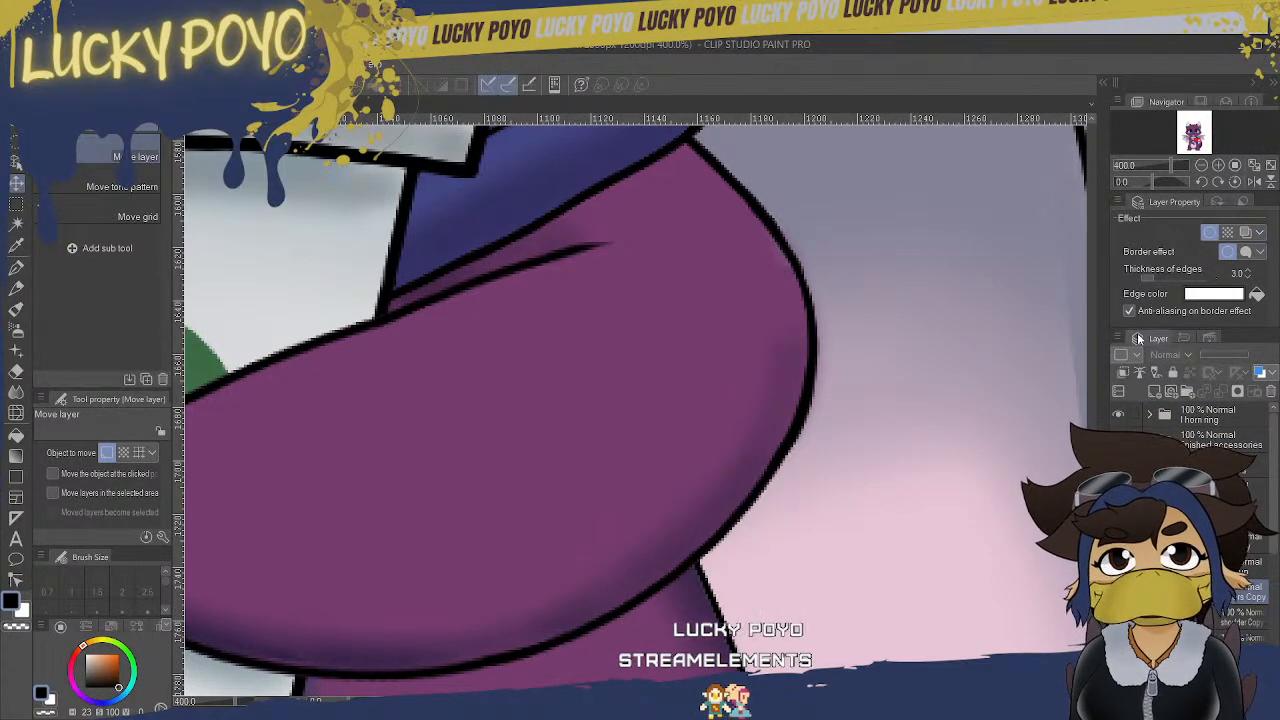
key("ctrl+minus")
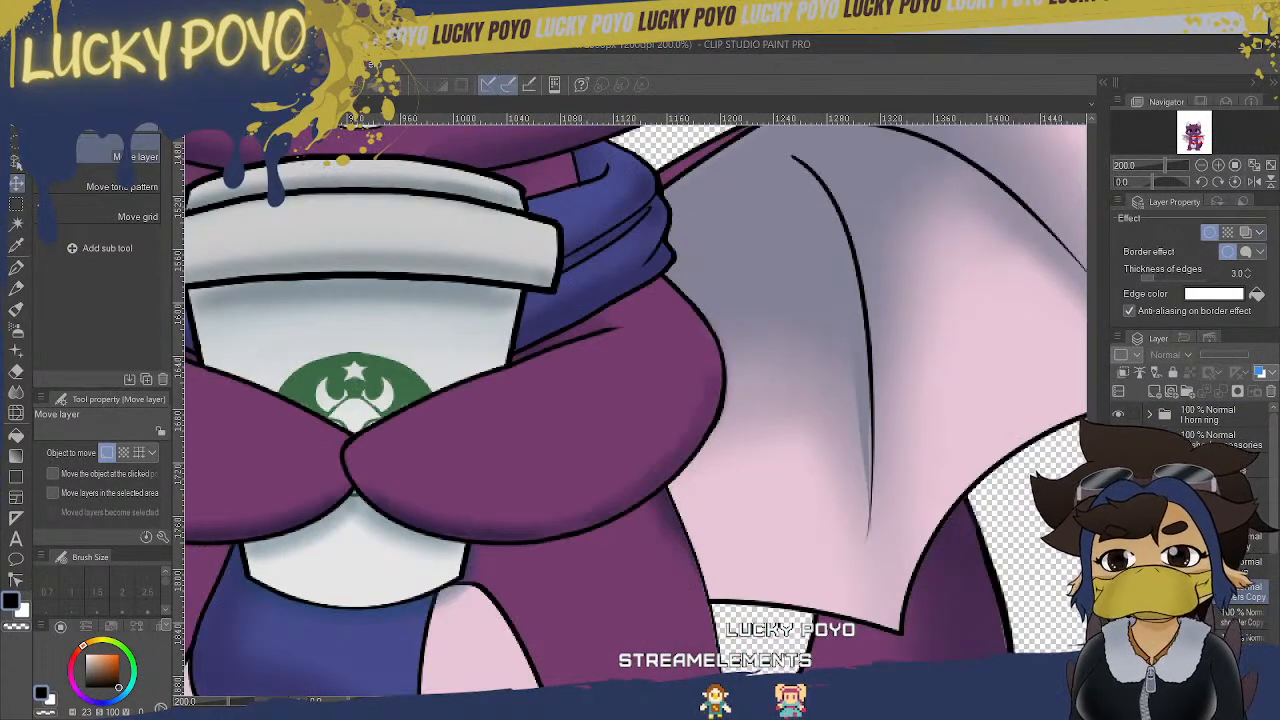
left_click_drag(660, 701, 564, 691)
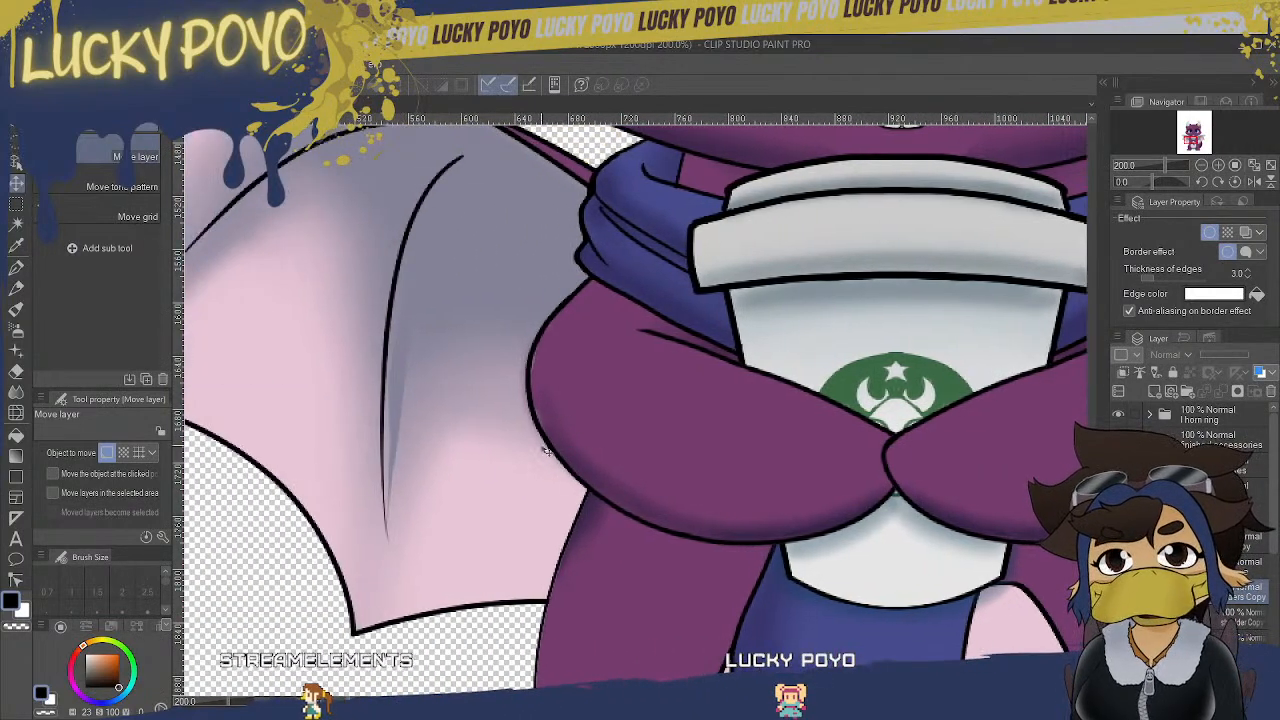
left_click(1209, 232)
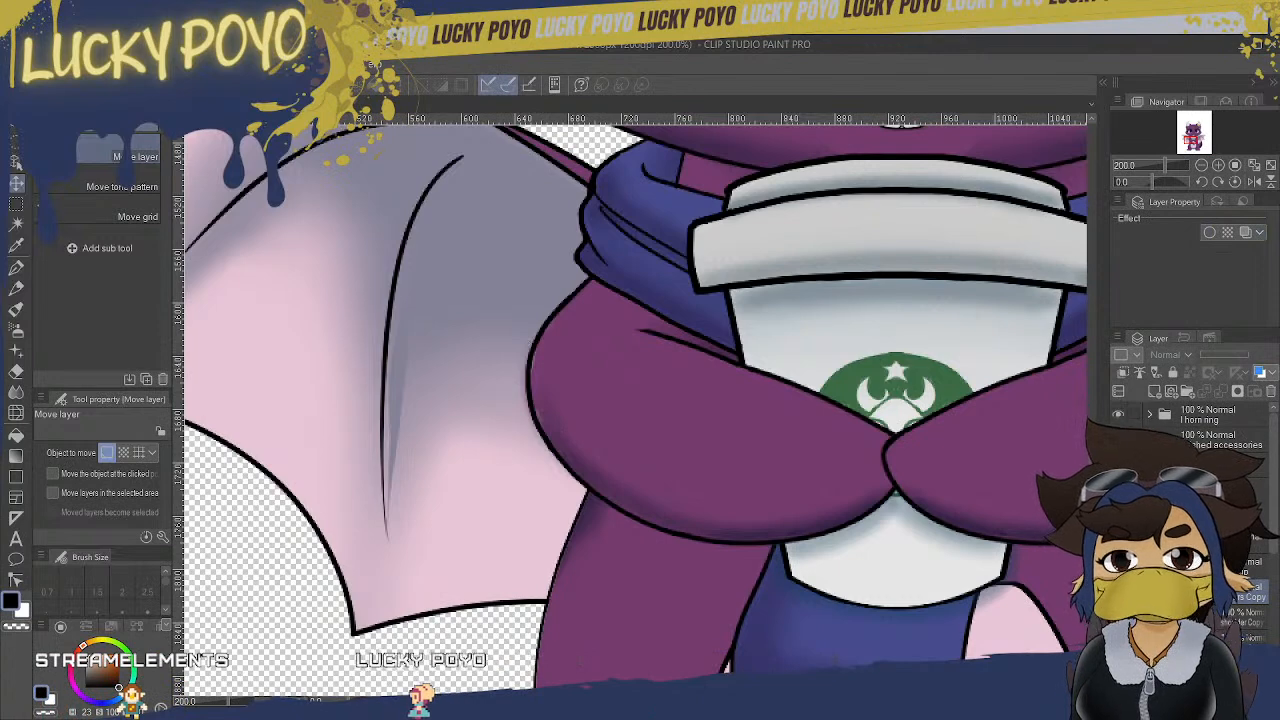
- Apply a white border effect to the left arm folder and raise its edge thickness to 29.8
key("ctrl+plus")
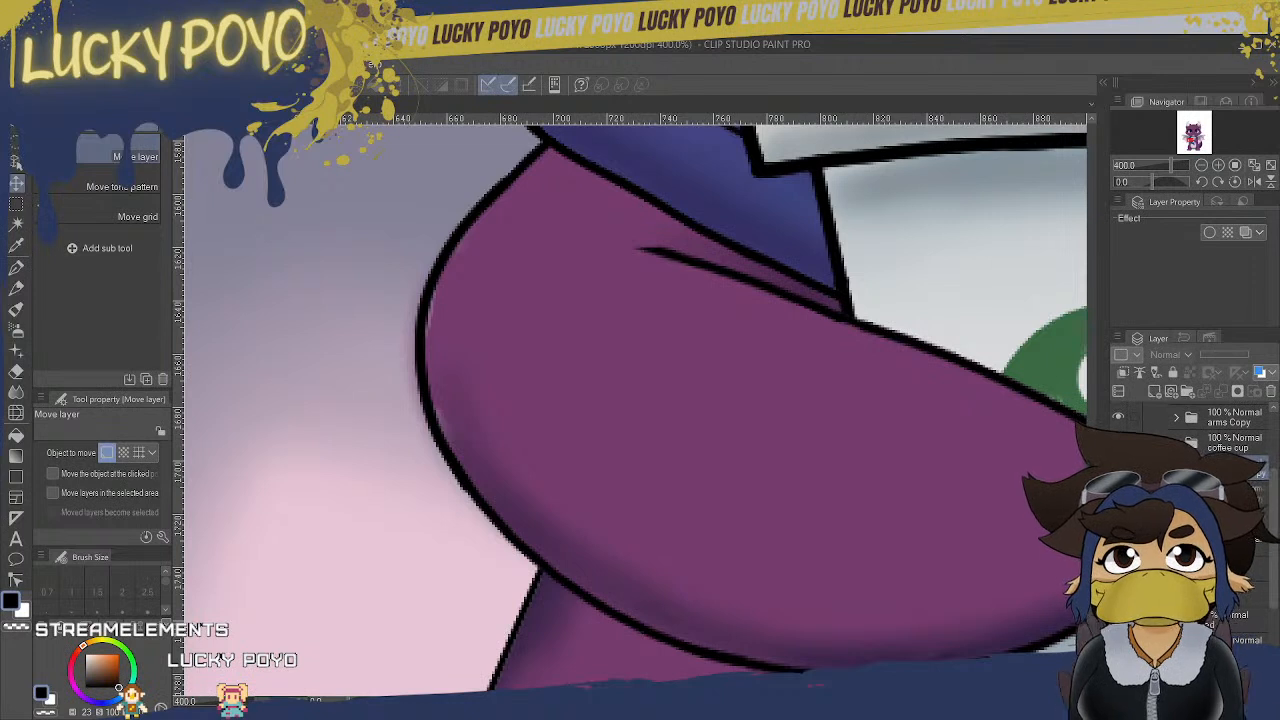
left_click(1240, 620)
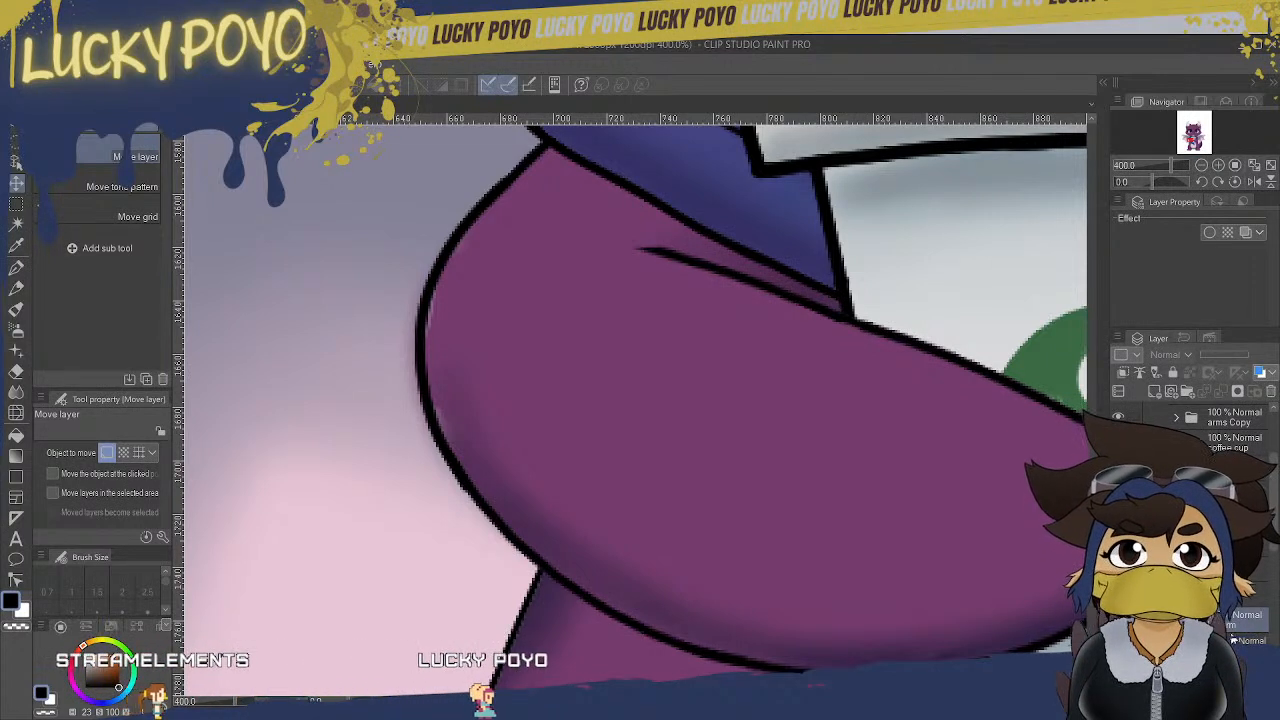
left_click(1208, 234)
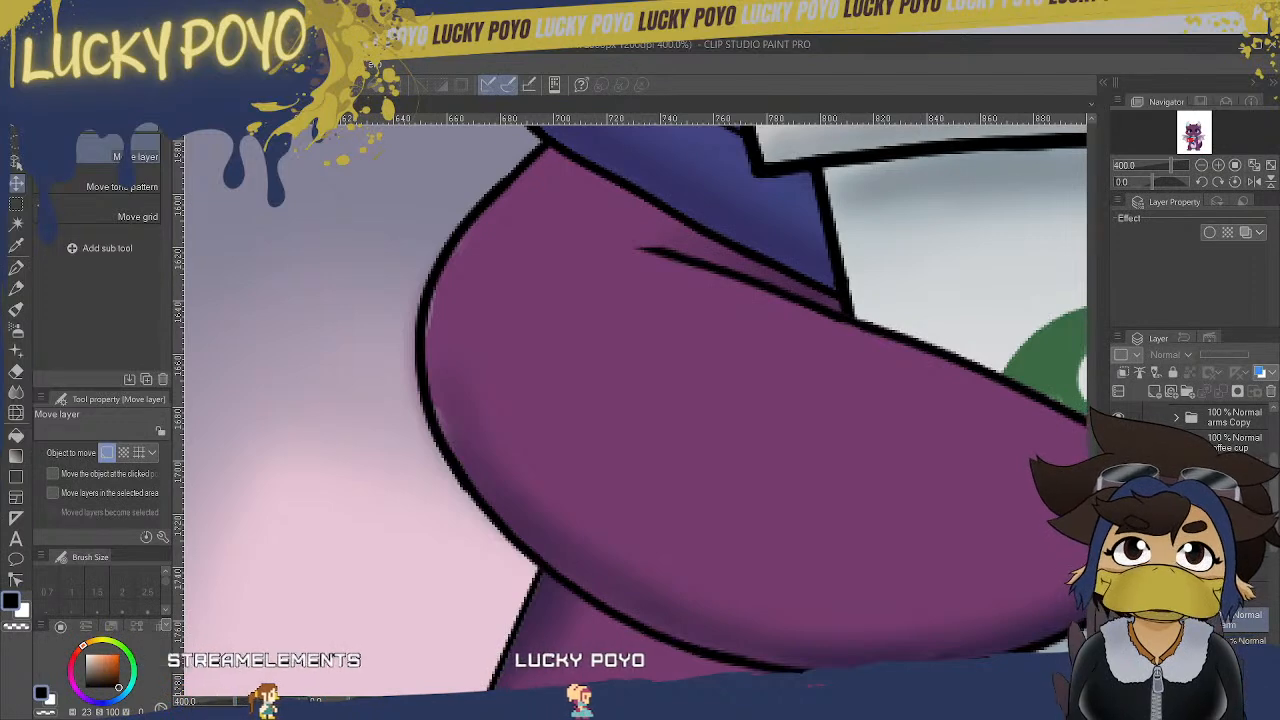
left_click(1208, 234)
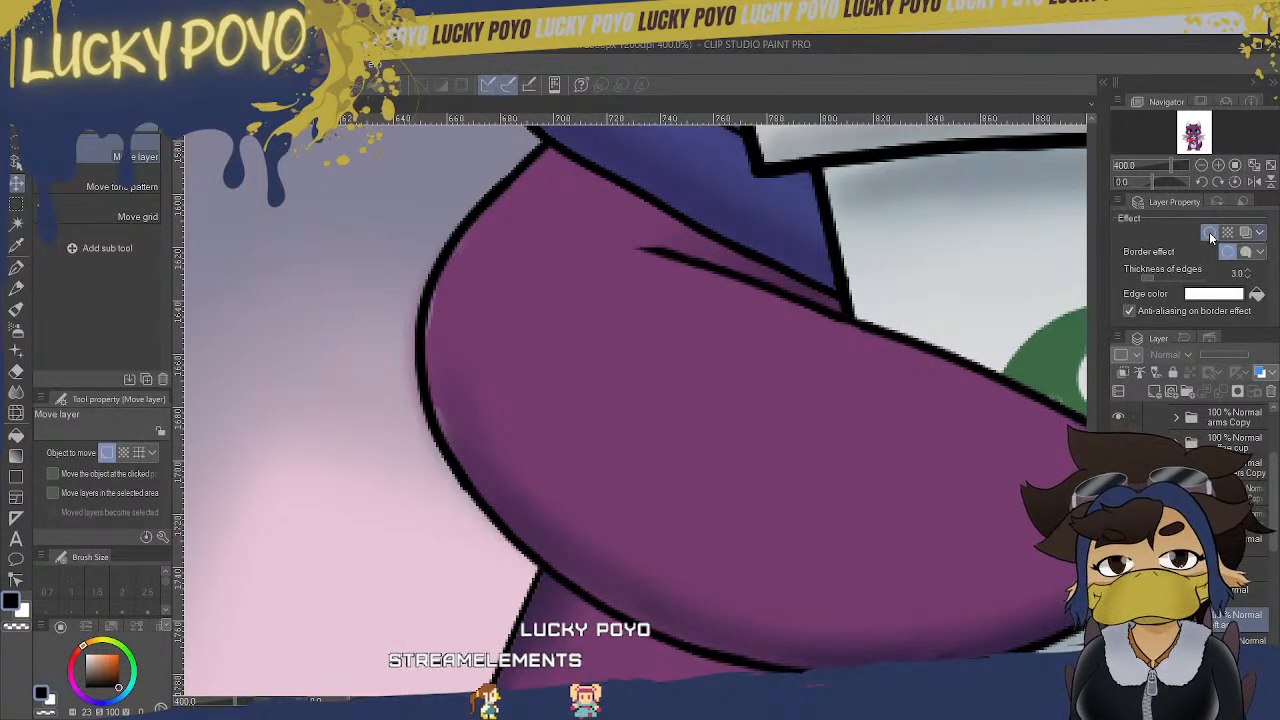
left_click_drag(656, 702, 775, 702)
left_click(1209, 234)
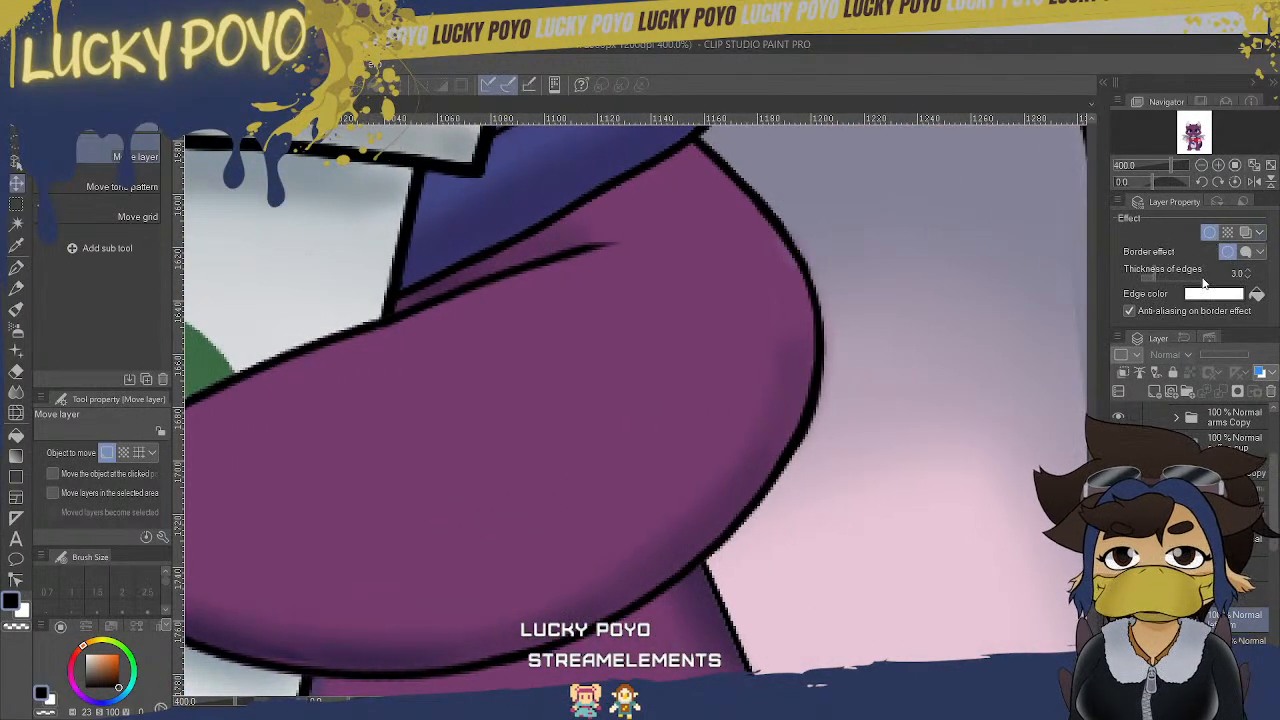
left_click_drag(1176, 280, 1182, 280)
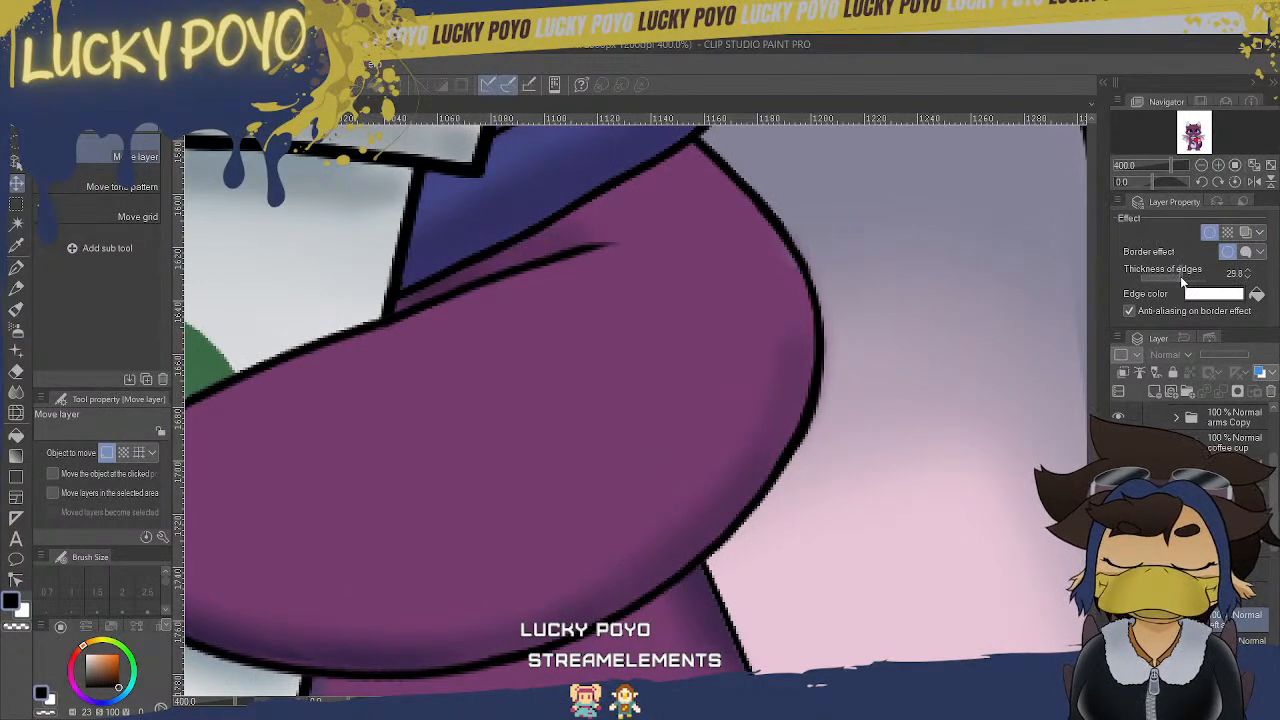
- Show the left arm folder and reduce its border effect's edge thickness to 5.9
mouse_move(775, 702)
left_mouse_down()
mouse_move(686, 702)
mouse_move(775, 702)
left_mouse_up()
scroll(630, 420, "up", 5)
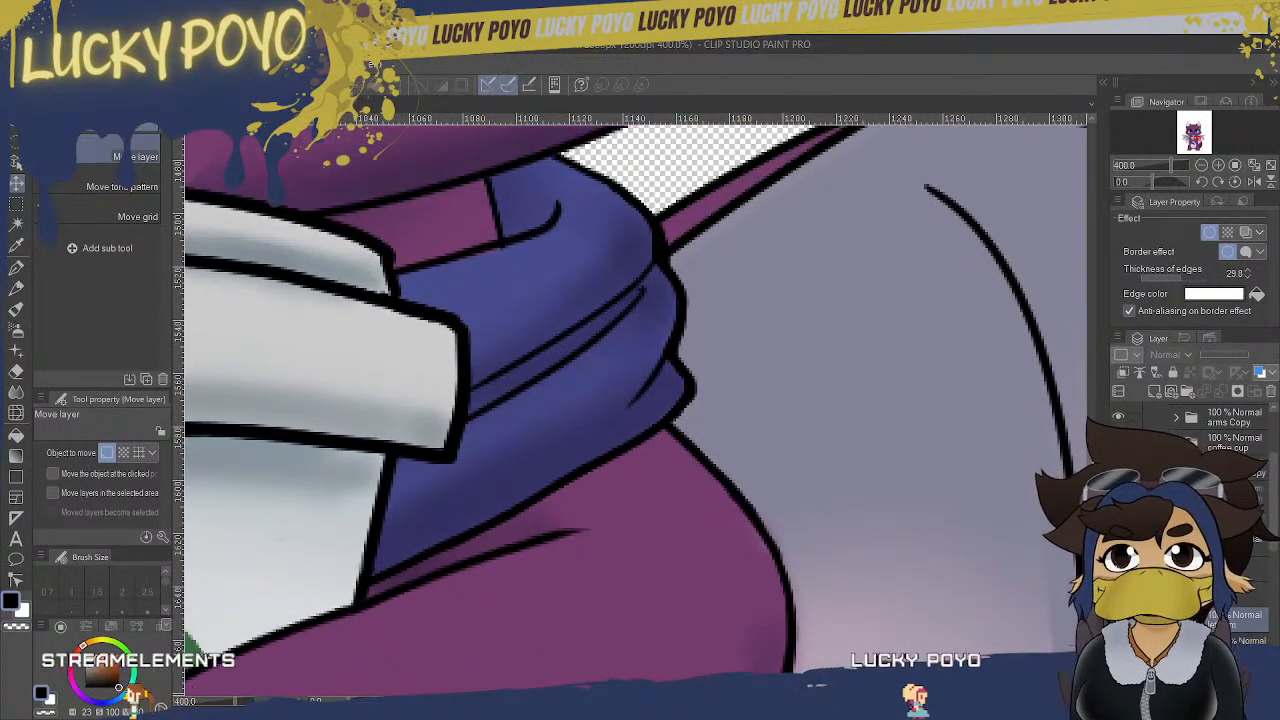
scroll(630, 420, "down", 1)
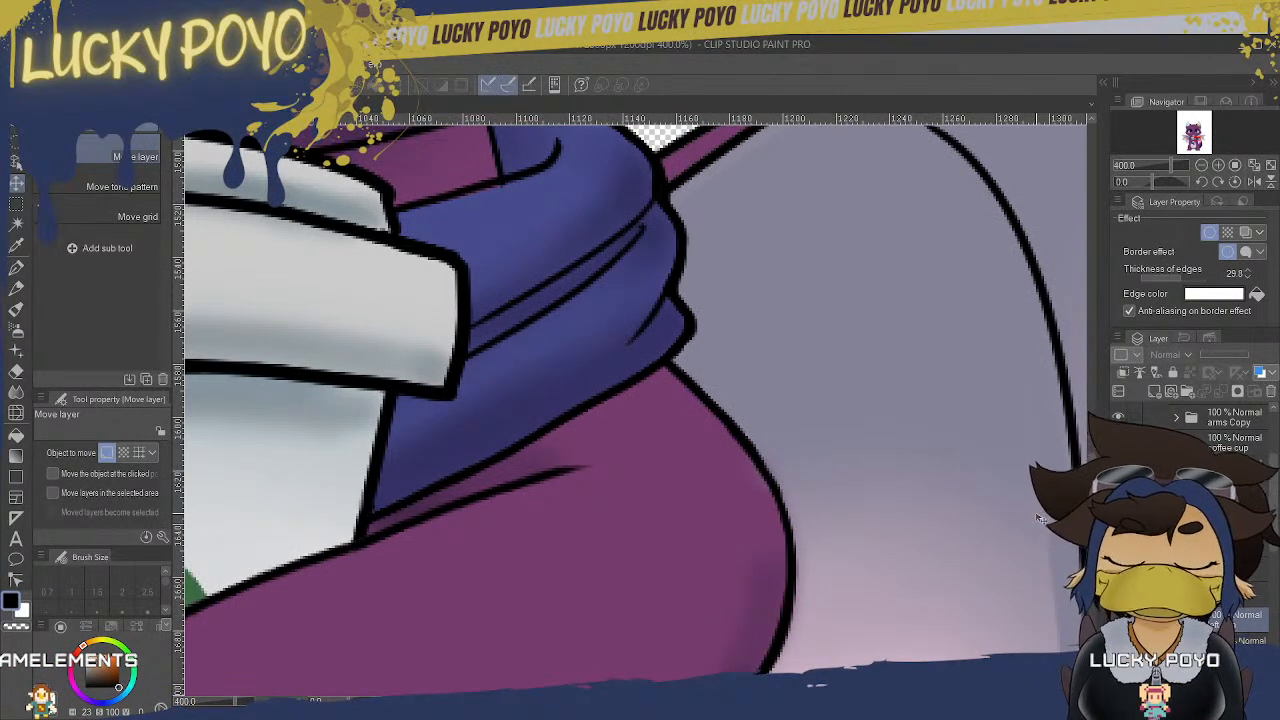
left_click(1119, 620)
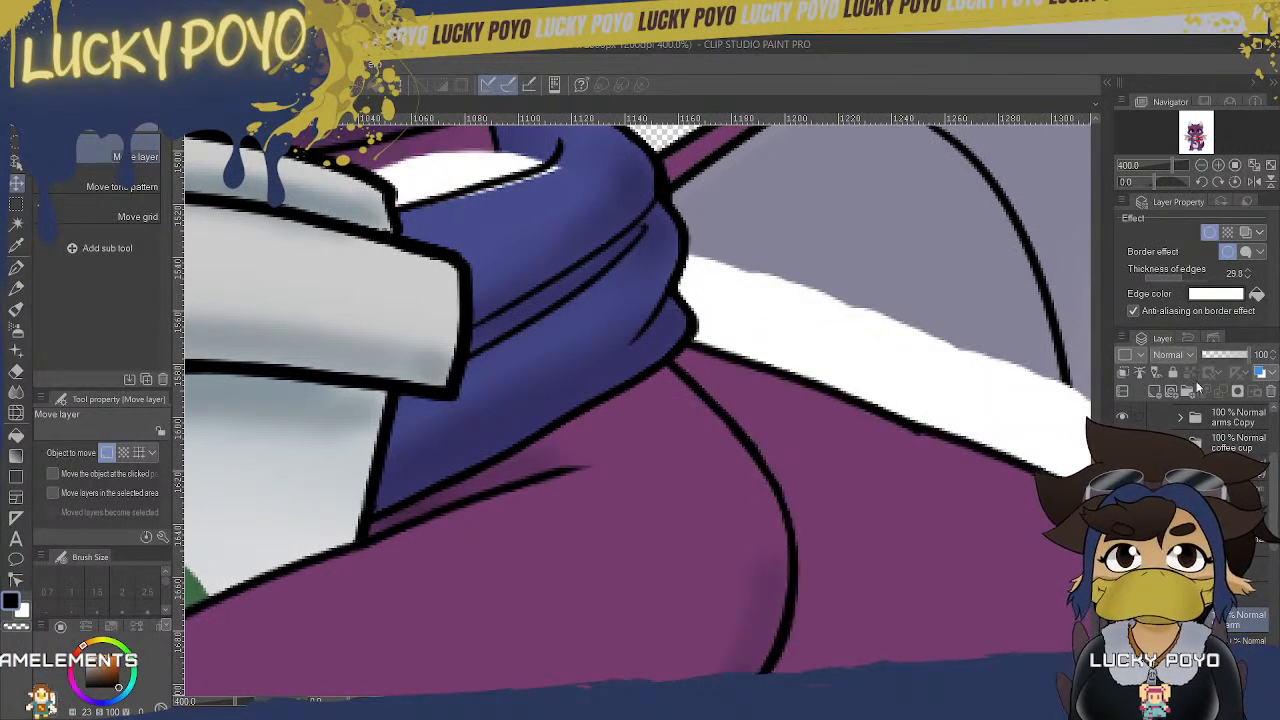
left_click_drag(1175, 287, 1171, 286)
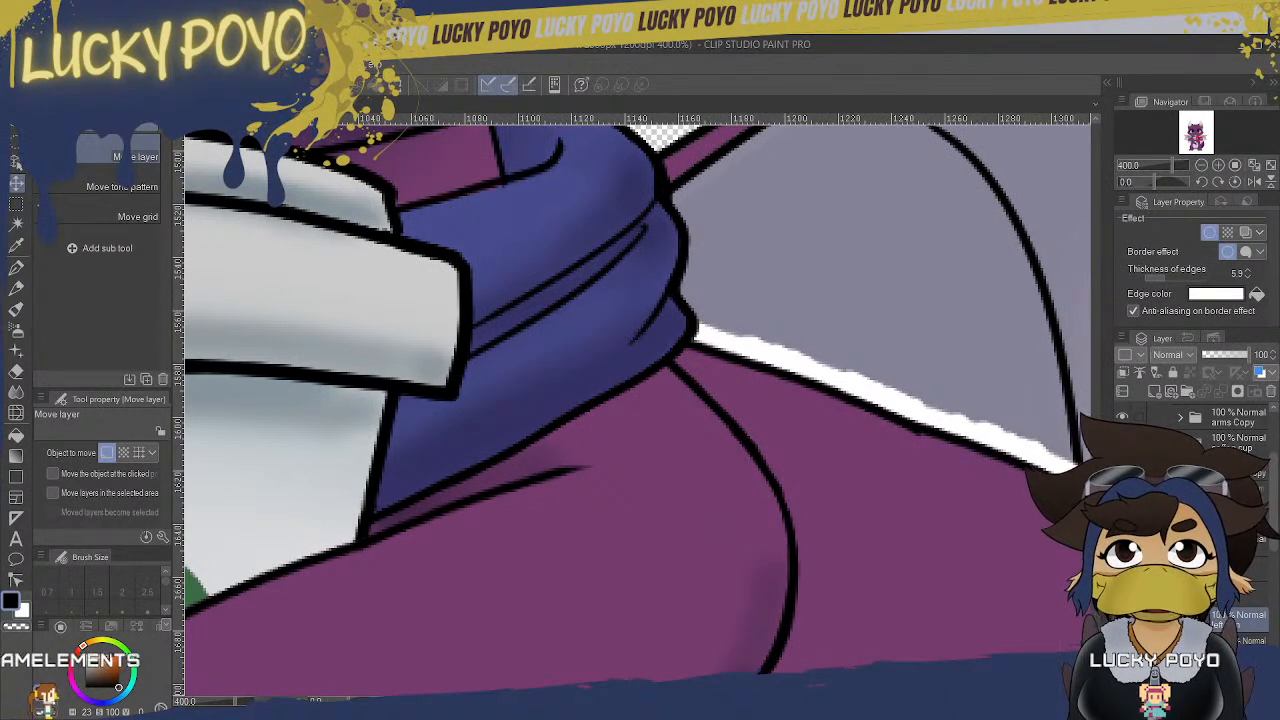
left_click(1121, 620)
left_click(1121, 620)
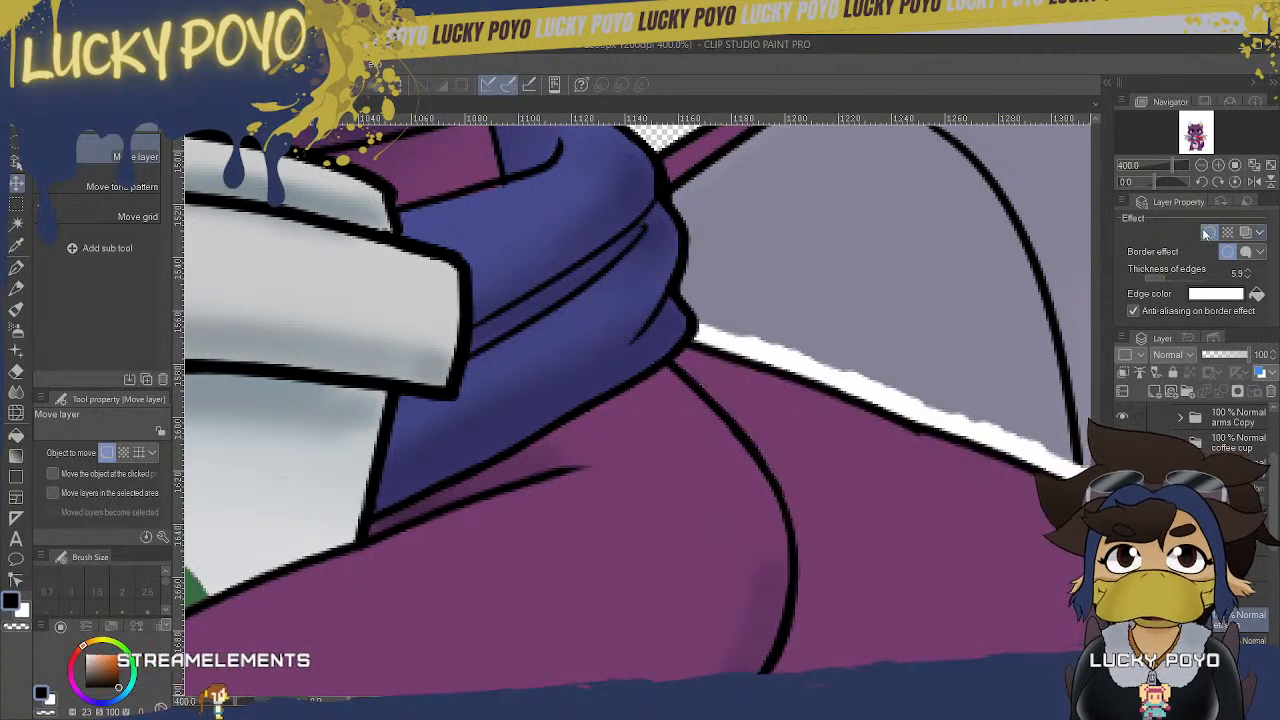
- Remove the border effect from the left arm folder and hide the folder
left_click(1209, 232)
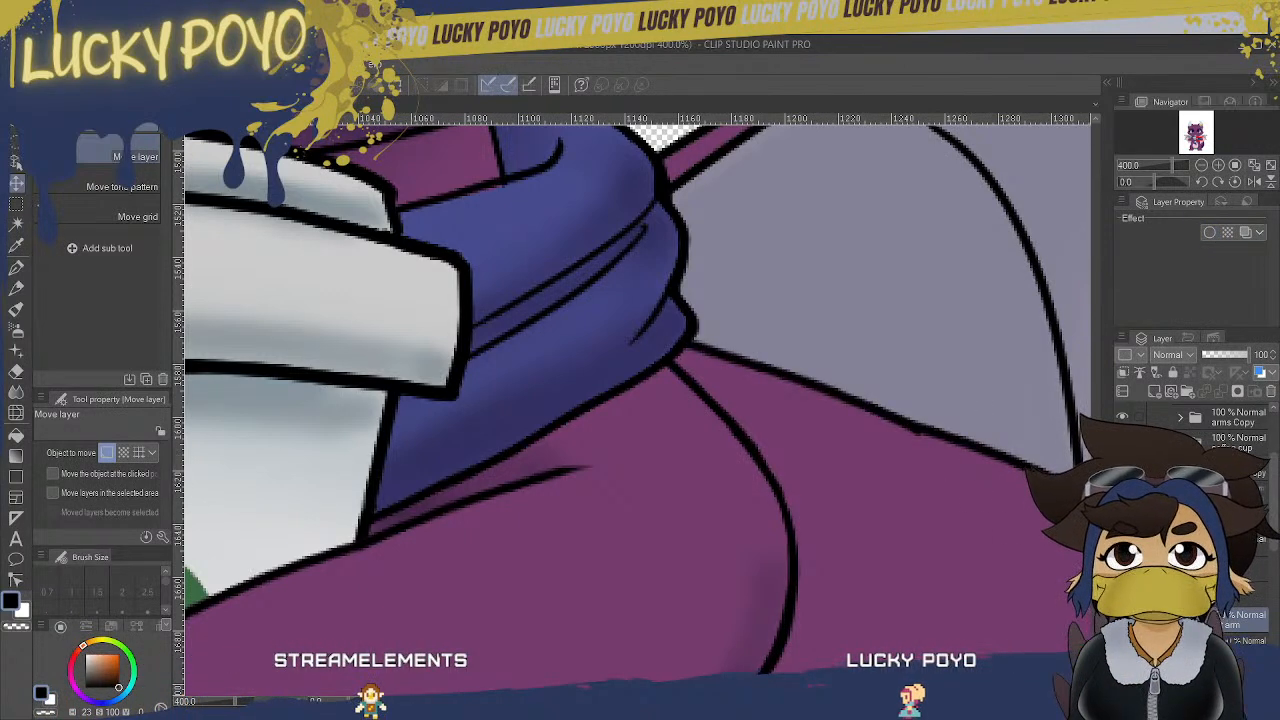
left_click(1121, 620)
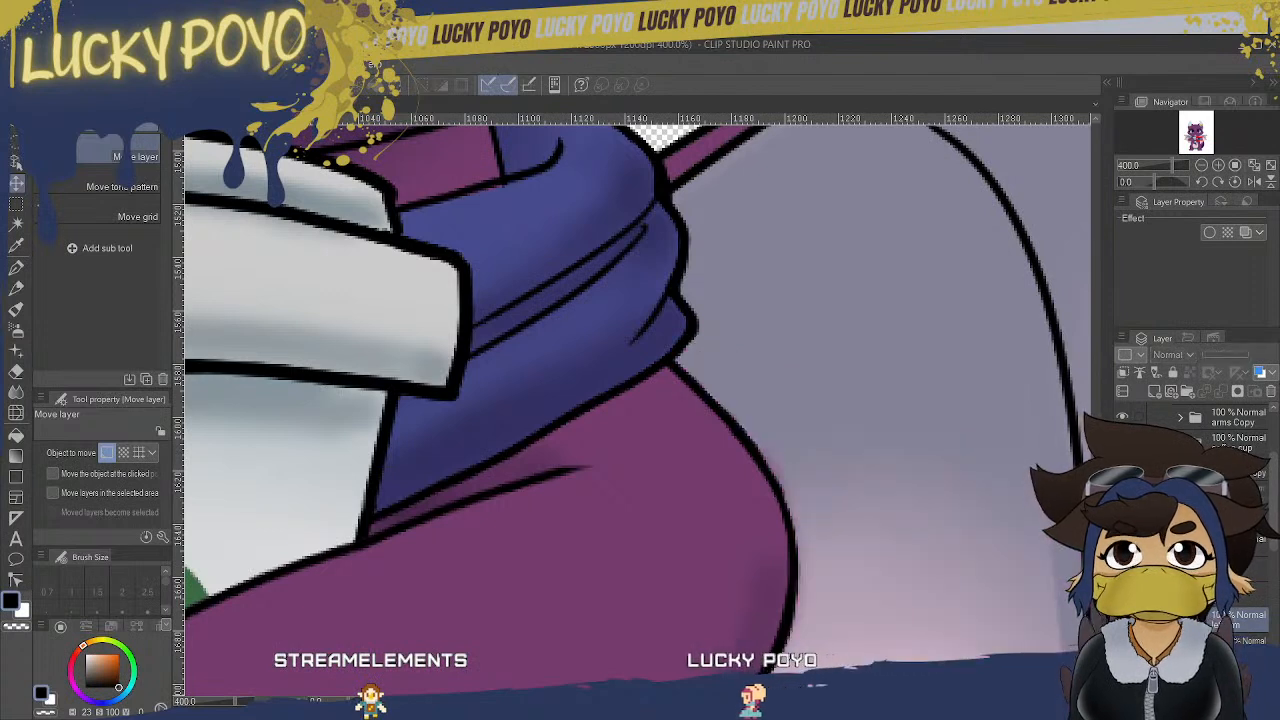
left_click(1121, 620)
left_click(1121, 620)
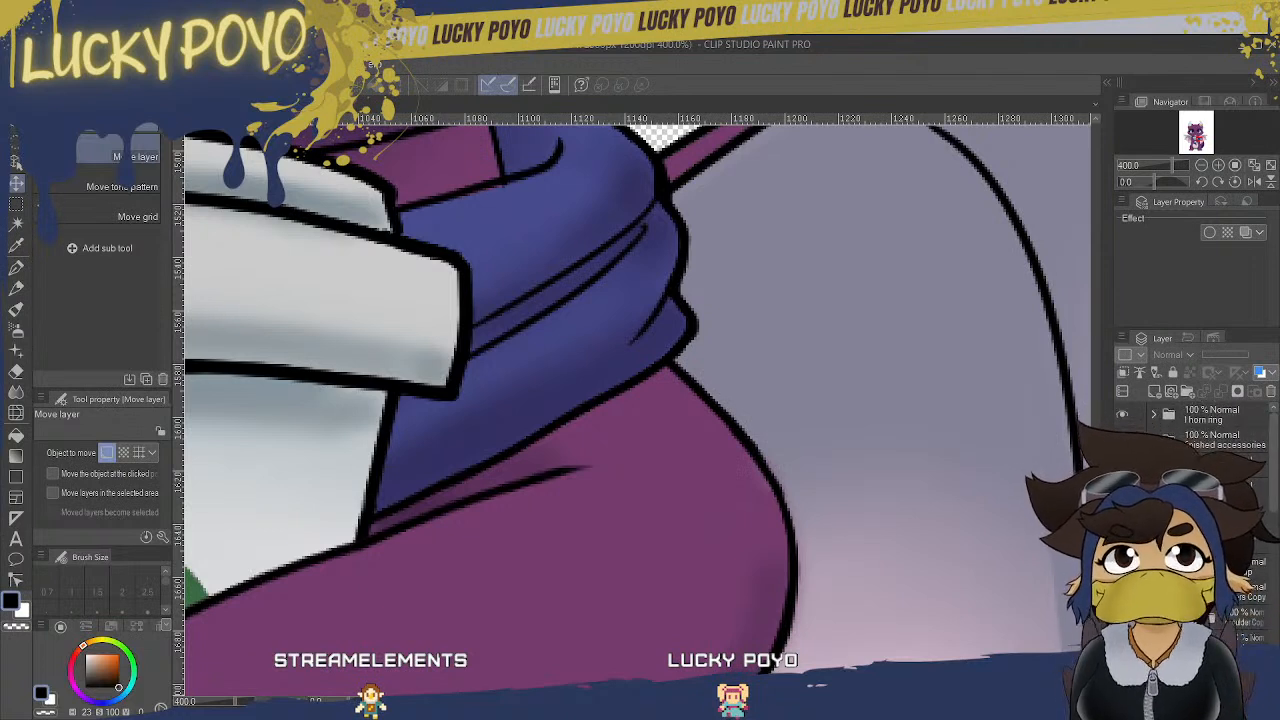
- Apply a white border effect with 3.0 edge thickness to the arms Copy folder and inspect the arm's edge
left_click(1240, 543)
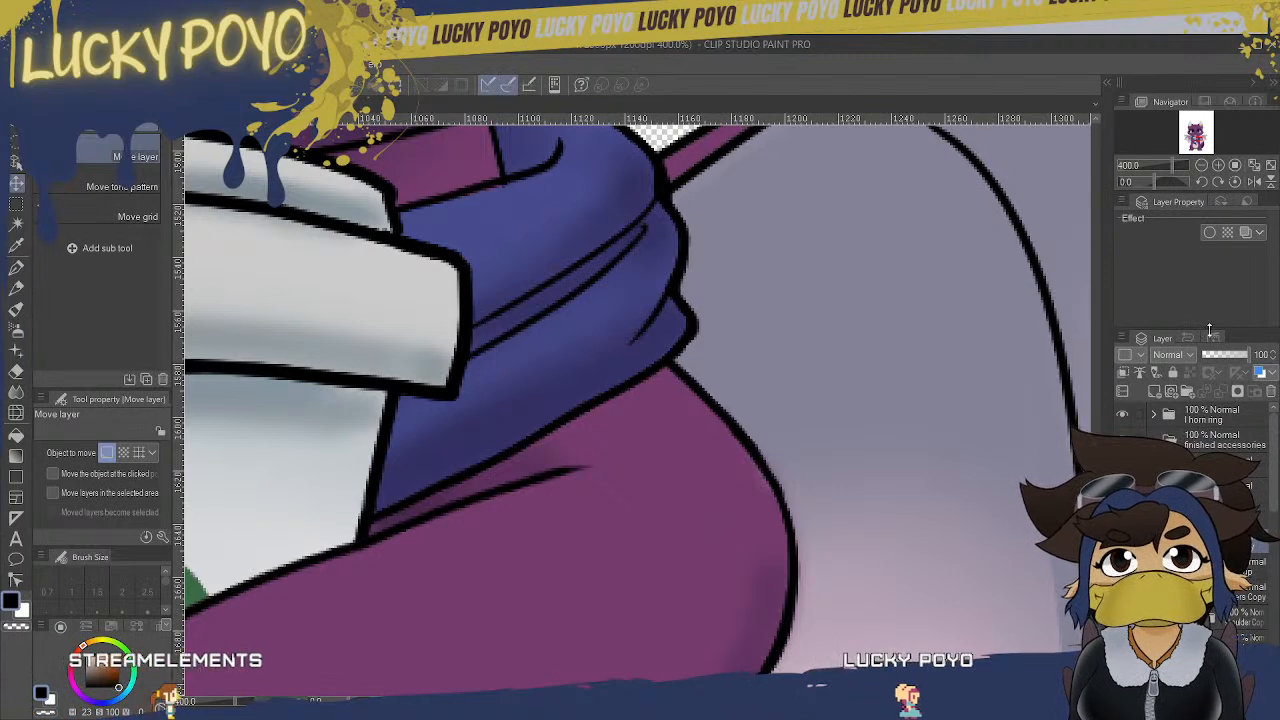
left_click(1210, 232)
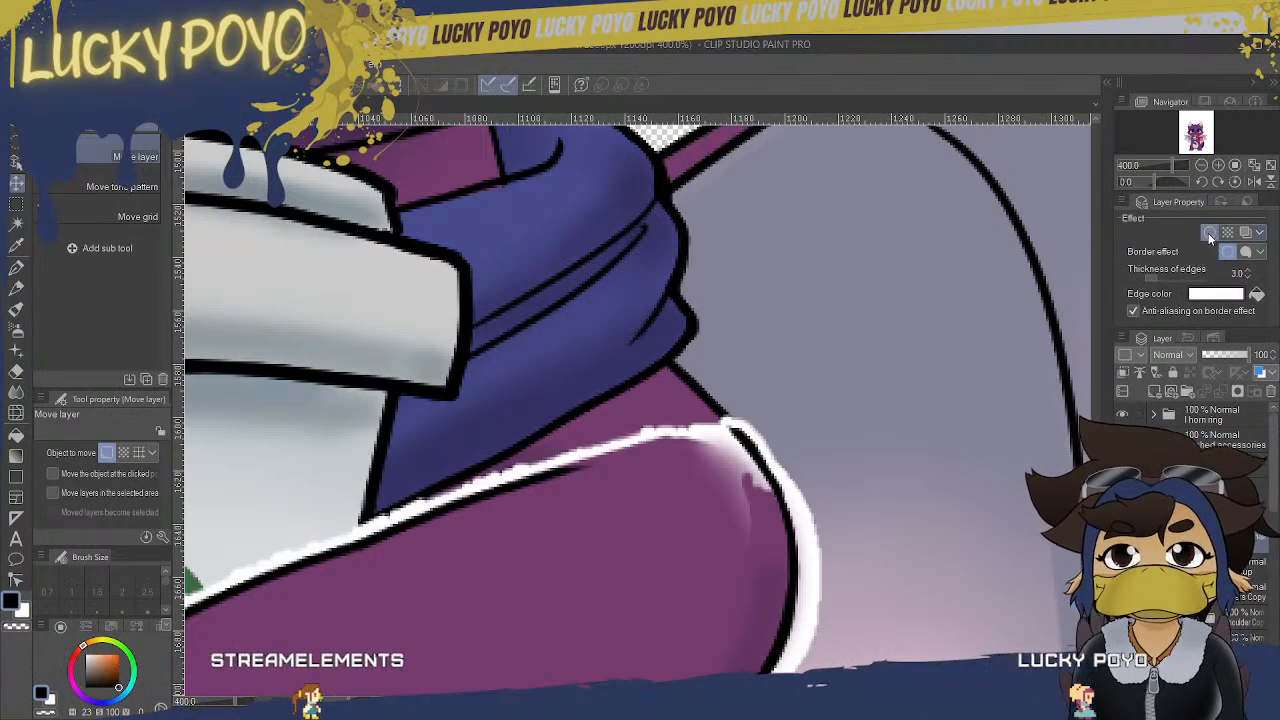
scroll(638, 400, "down", 6)
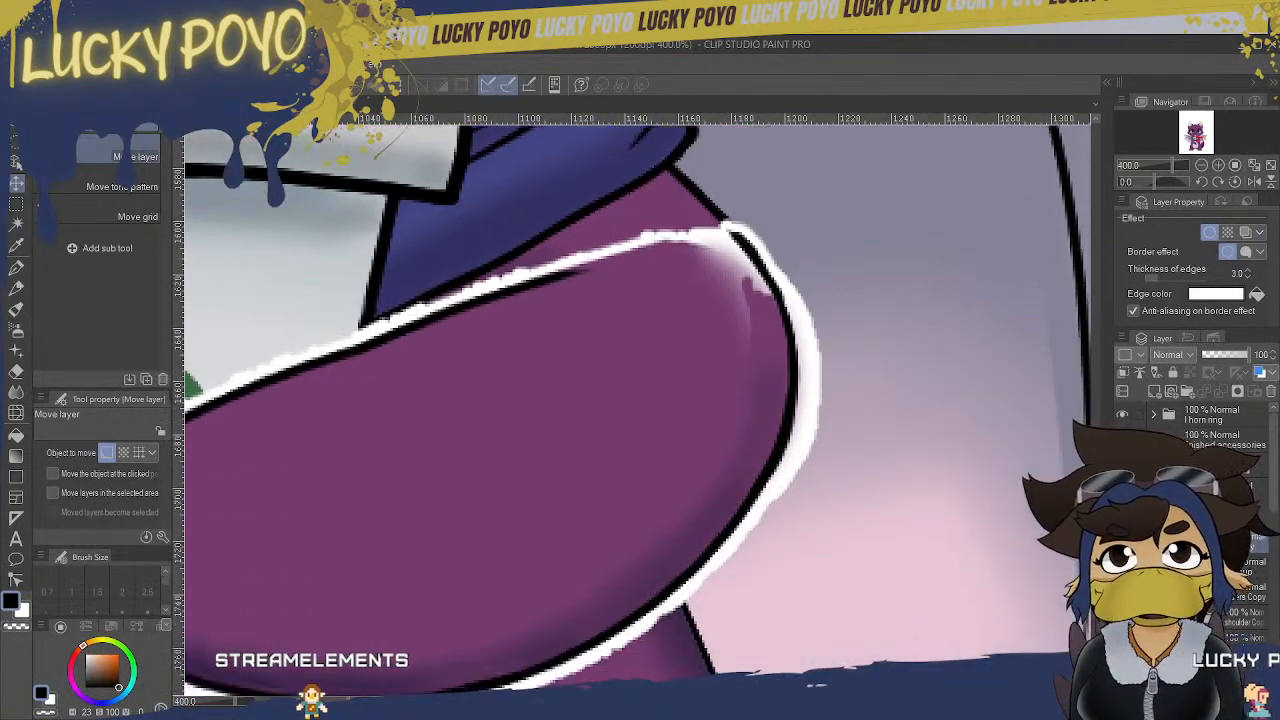
scroll(638, 400, "up", 3)
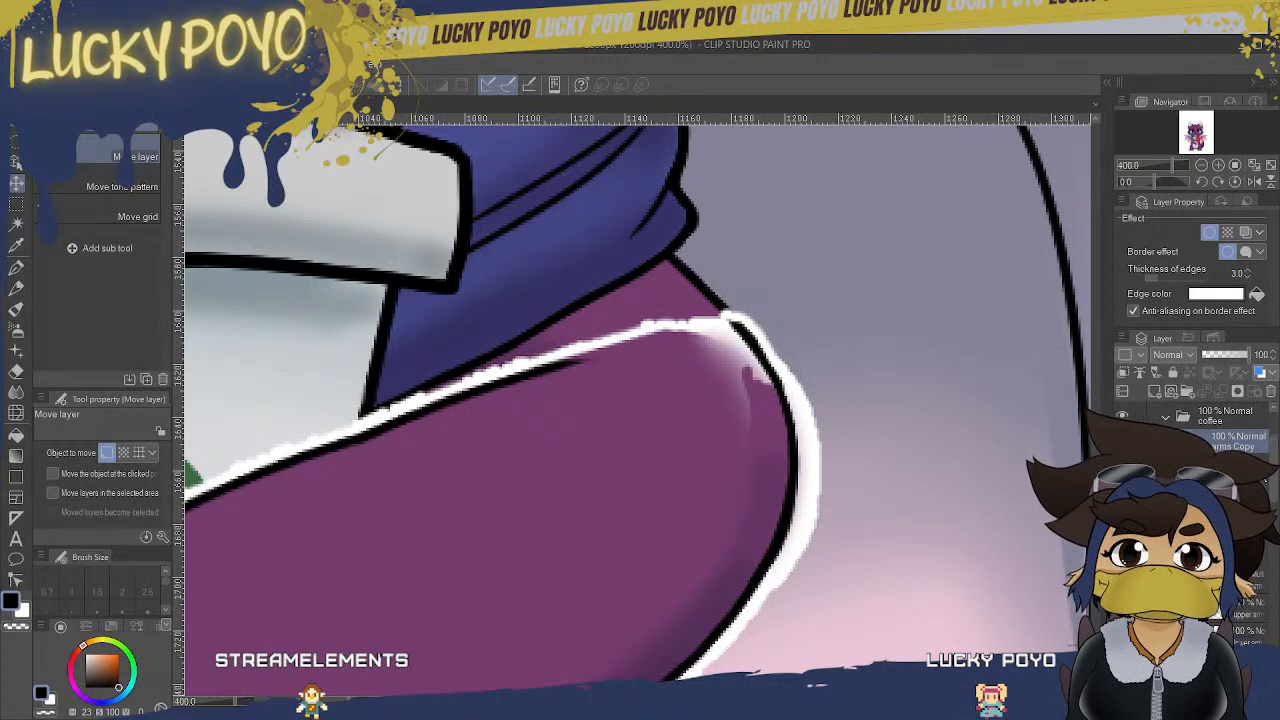
- Sample the purple of the arm's fill as the drawing color and choose the G-pen
left_click_drag(1275, 466, 1275, 482)
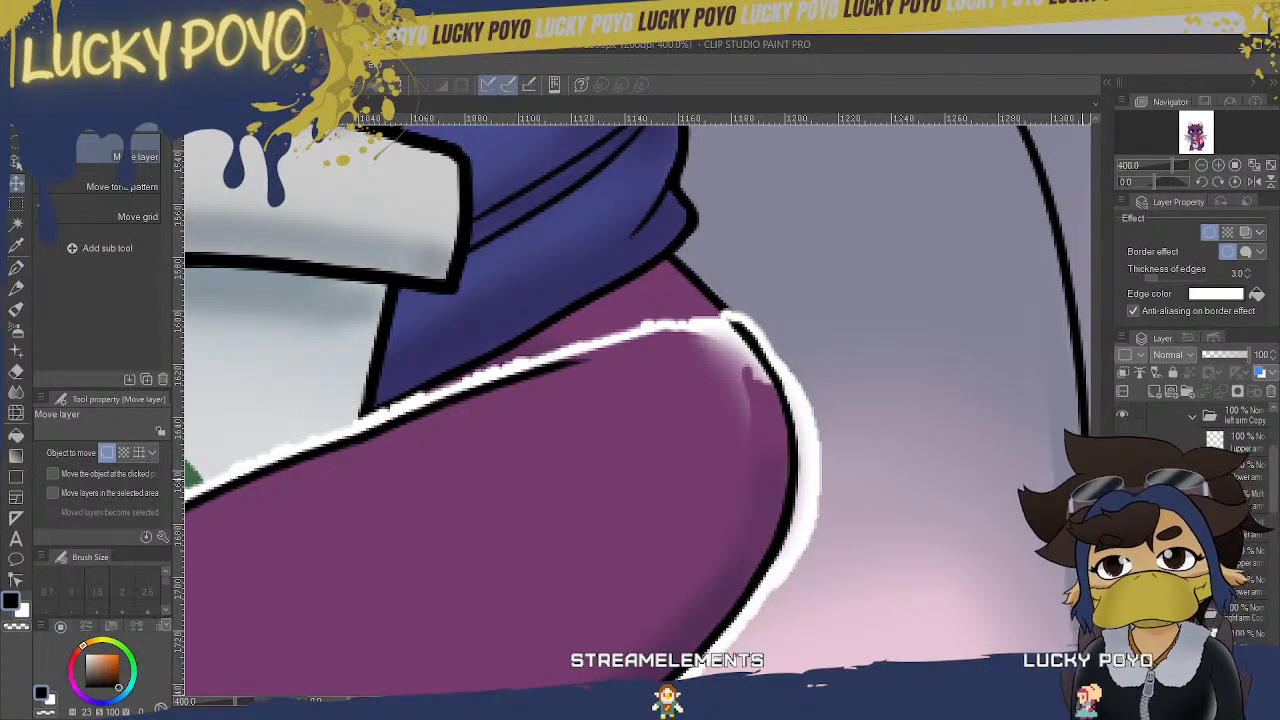
key("ctrl+plus")
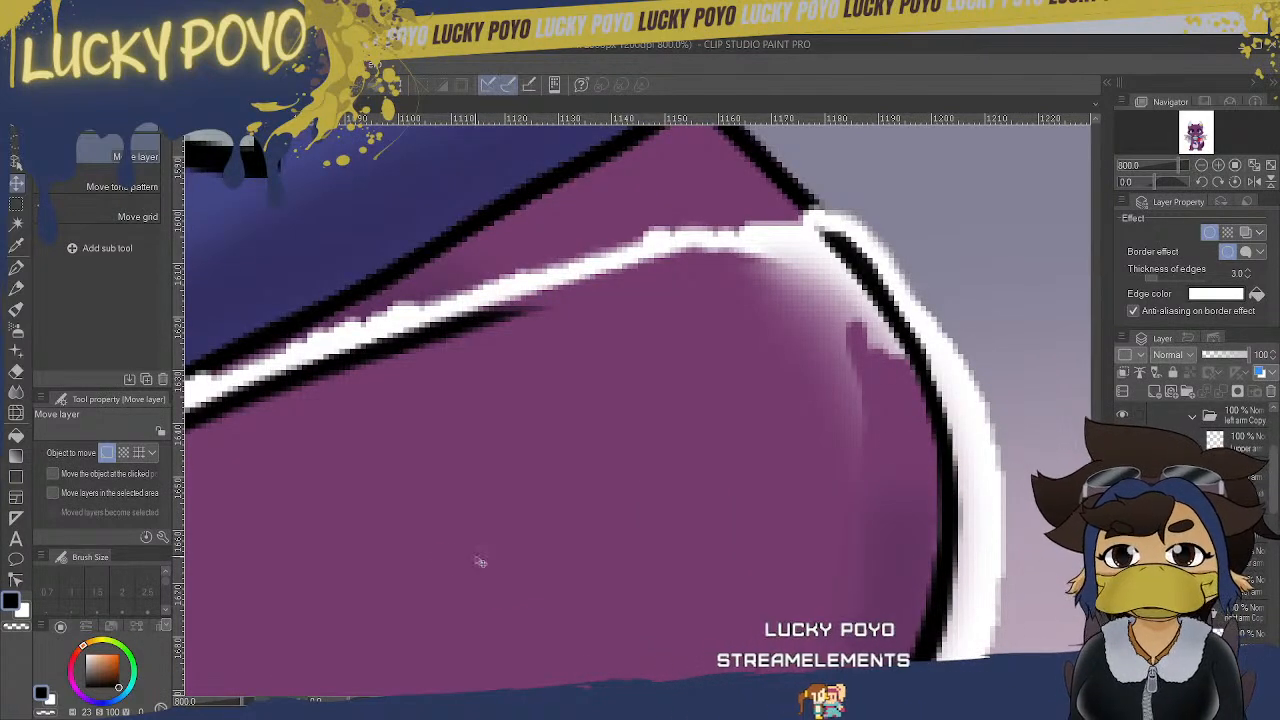
left_click(344, 609, "alt")
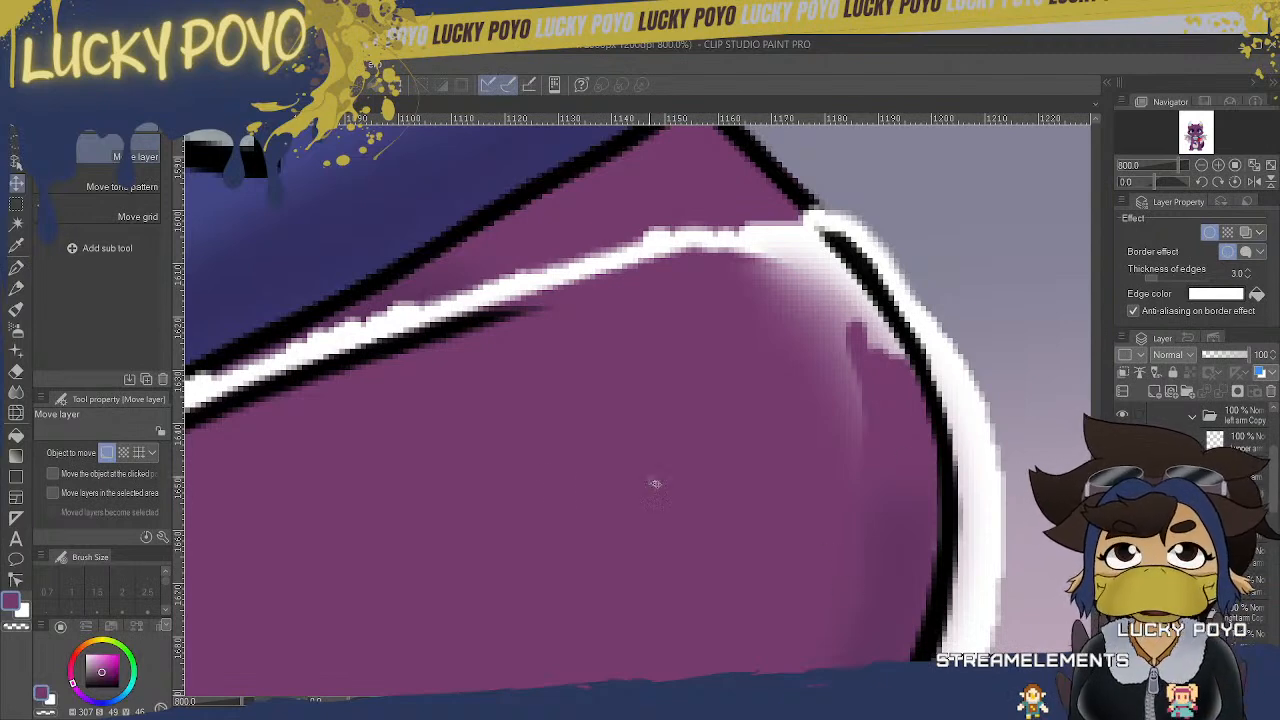
left_click(16, 269)
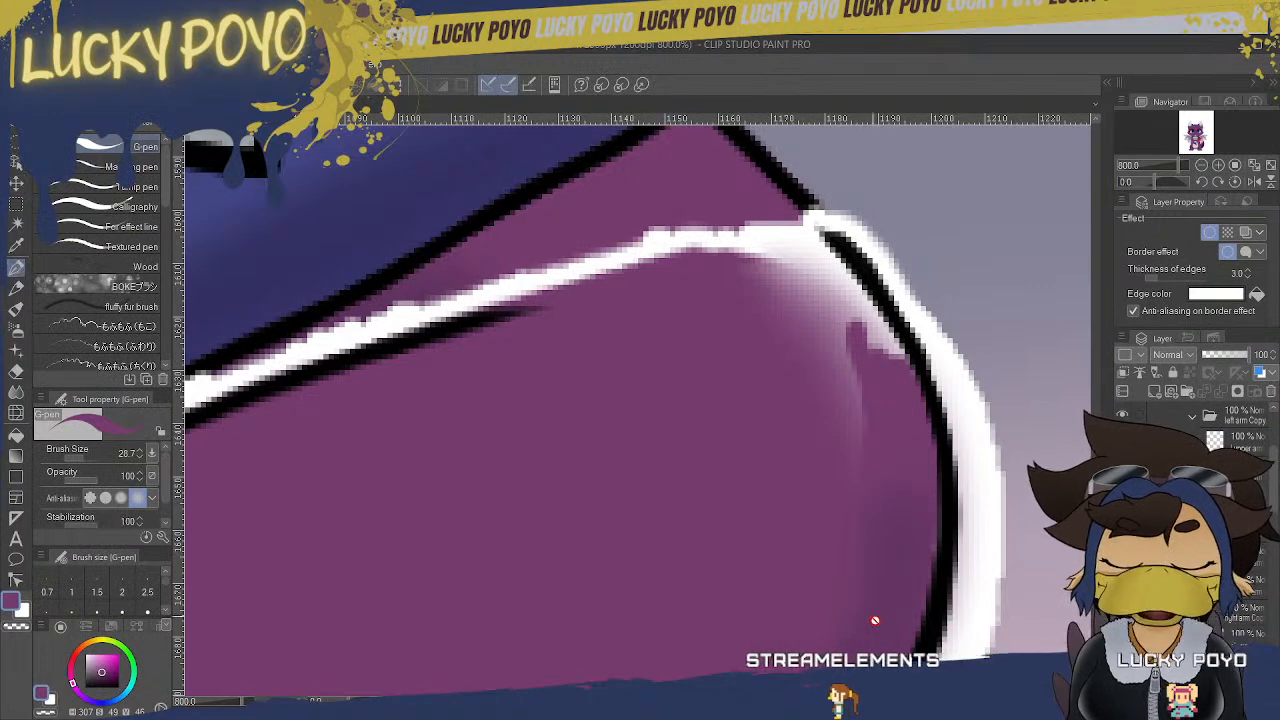
left_click_drag(770, 701, 790, 701)
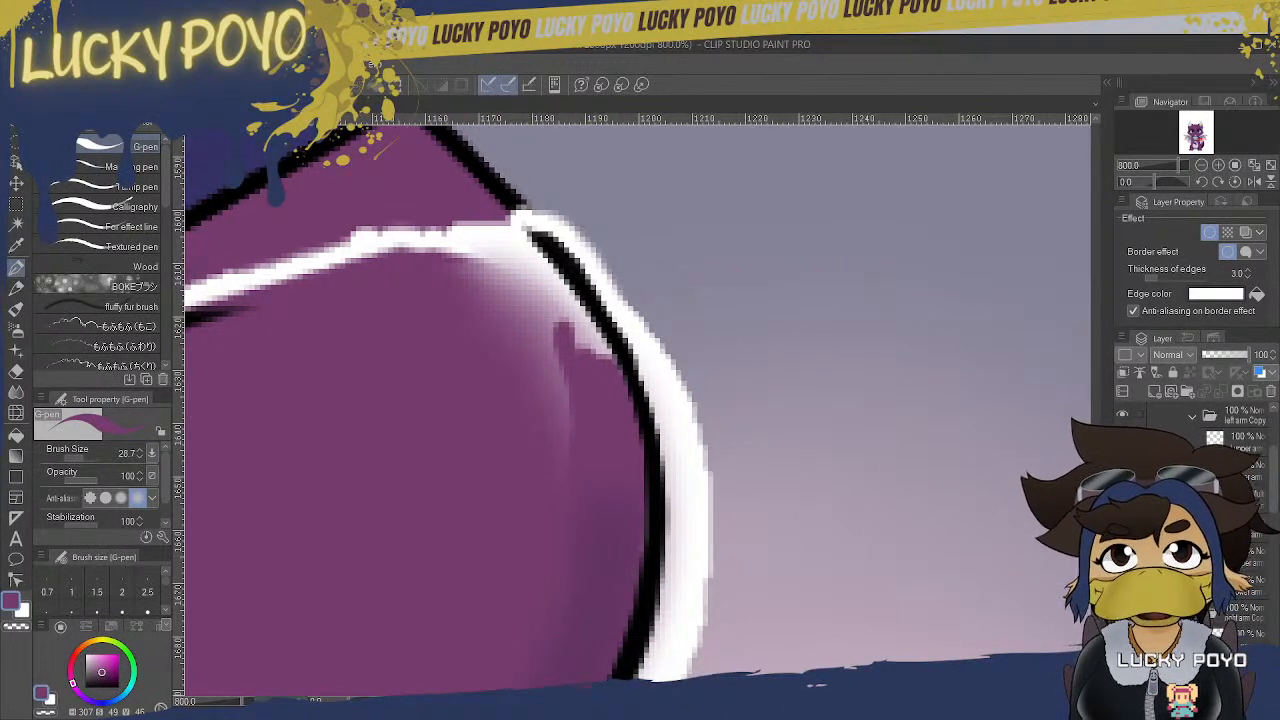
- Mark the arms Copy folder with a red palette color
scroll(1277, 493, "up", 5)
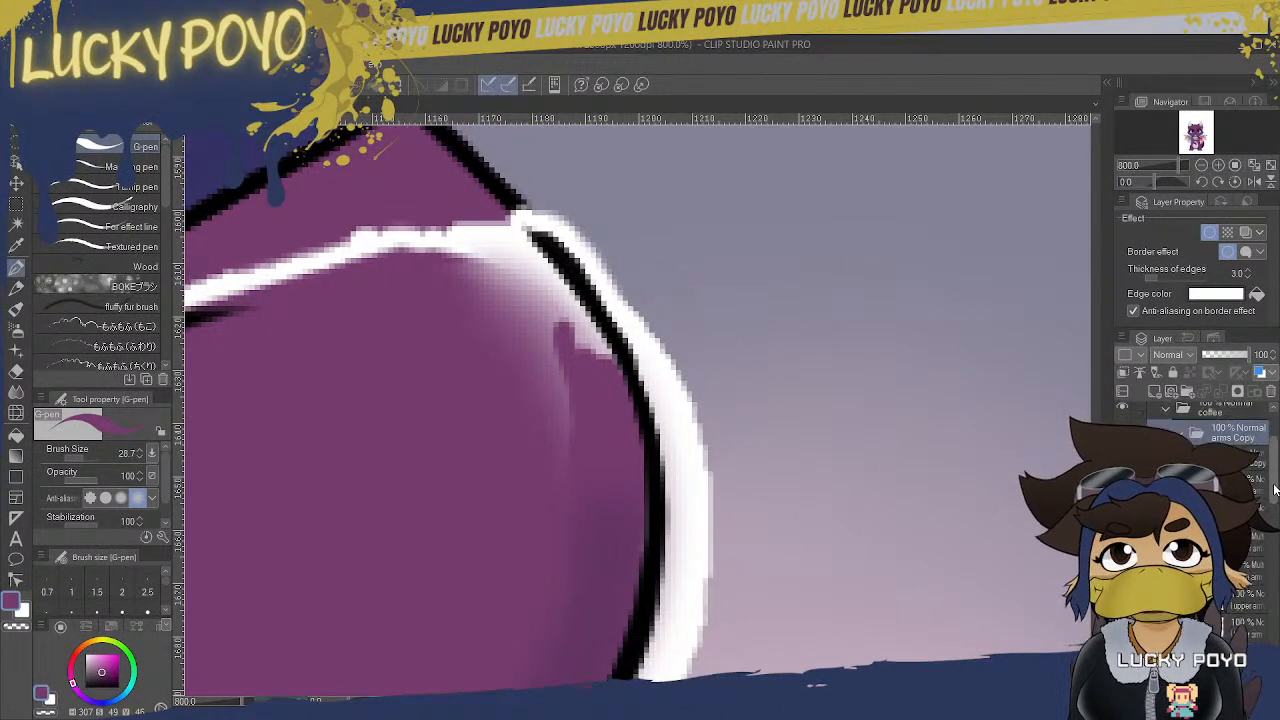
left_click(1145, 396)
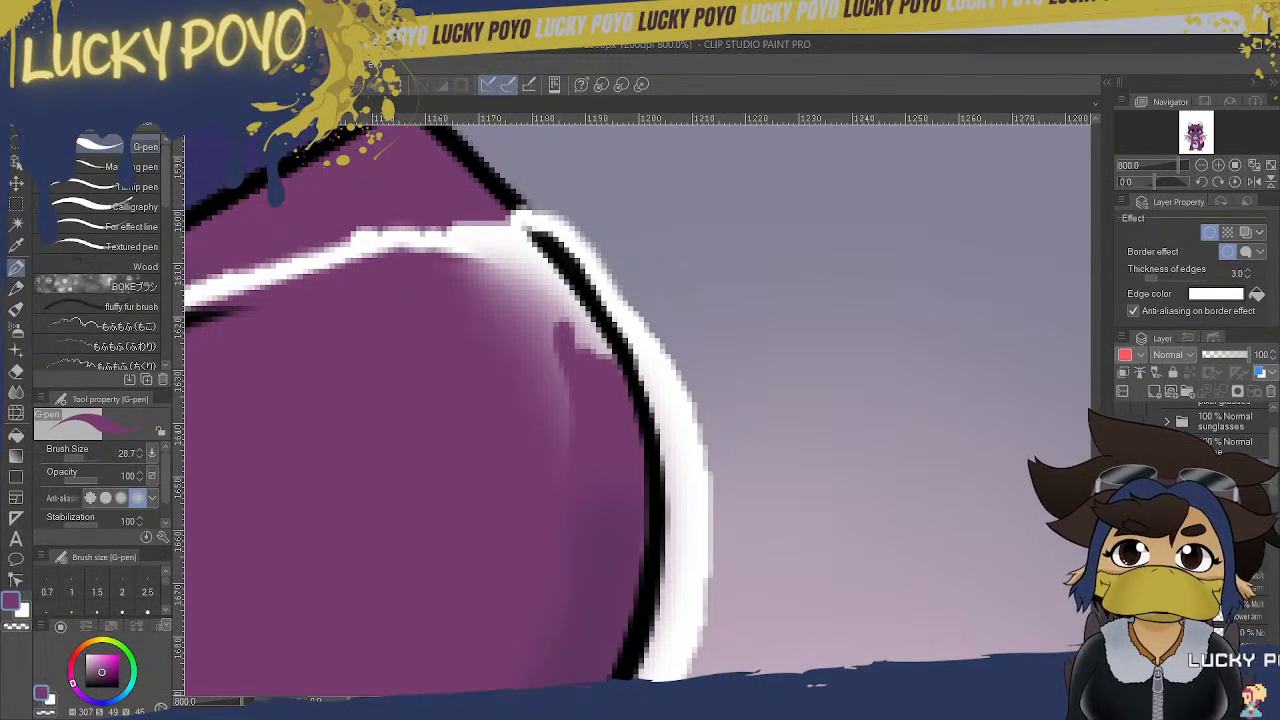
left_click_drag(1271, 491, 1267, 493)
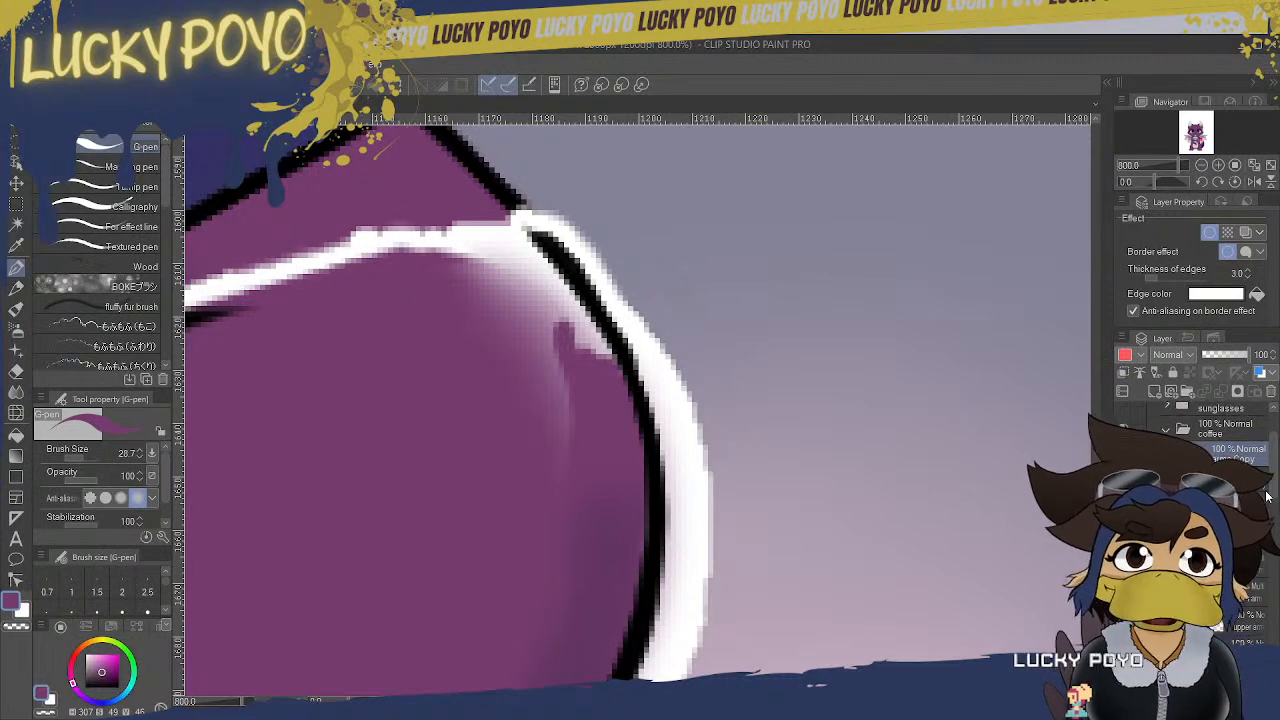
scroll(1275, 470, "down", 2)
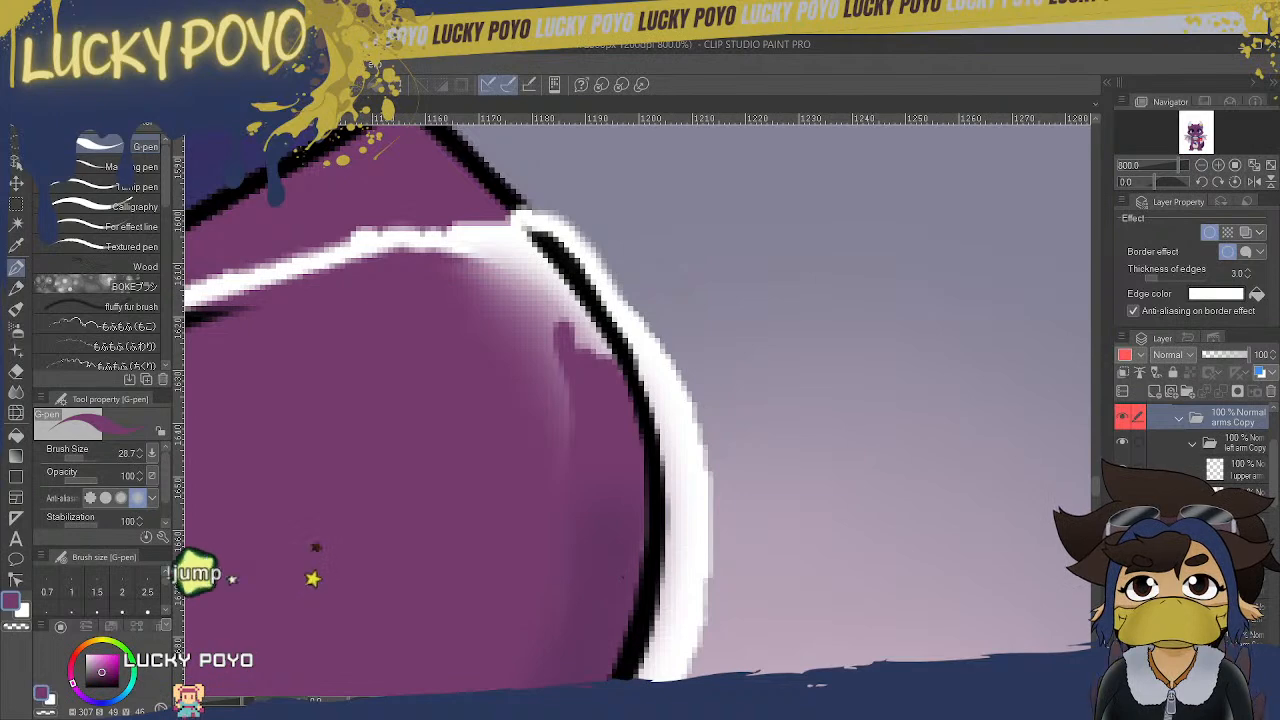
- Widen the layer list, toggle the arm's base color layer off and on to identify it, and select that layer
left_click_drag(1108, 400, 1055, 400)
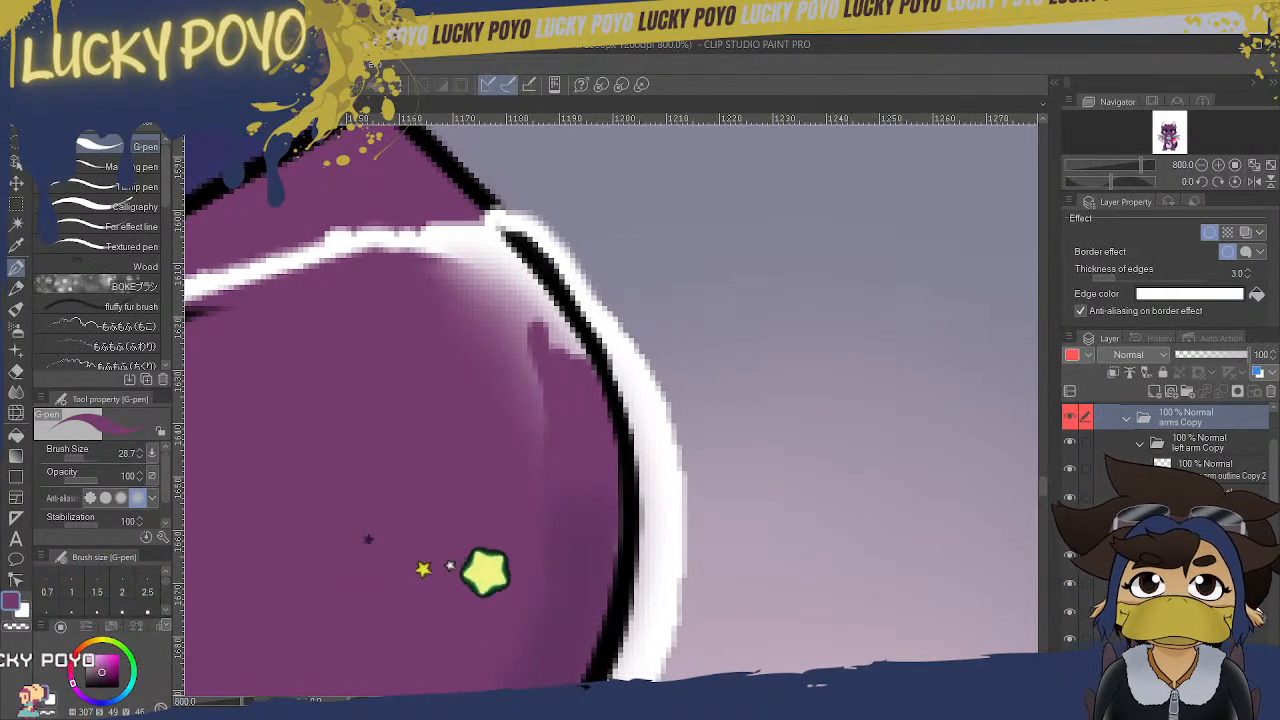
left_click(1071, 583)
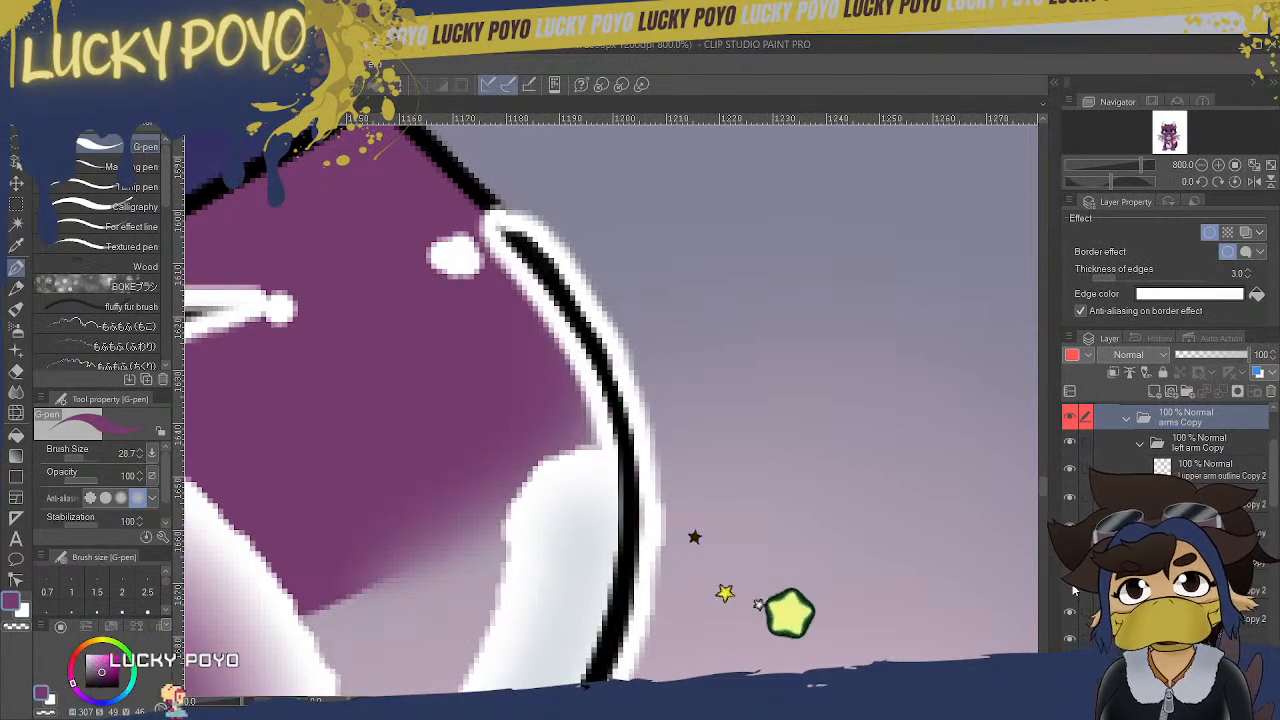
left_click(1071, 585)
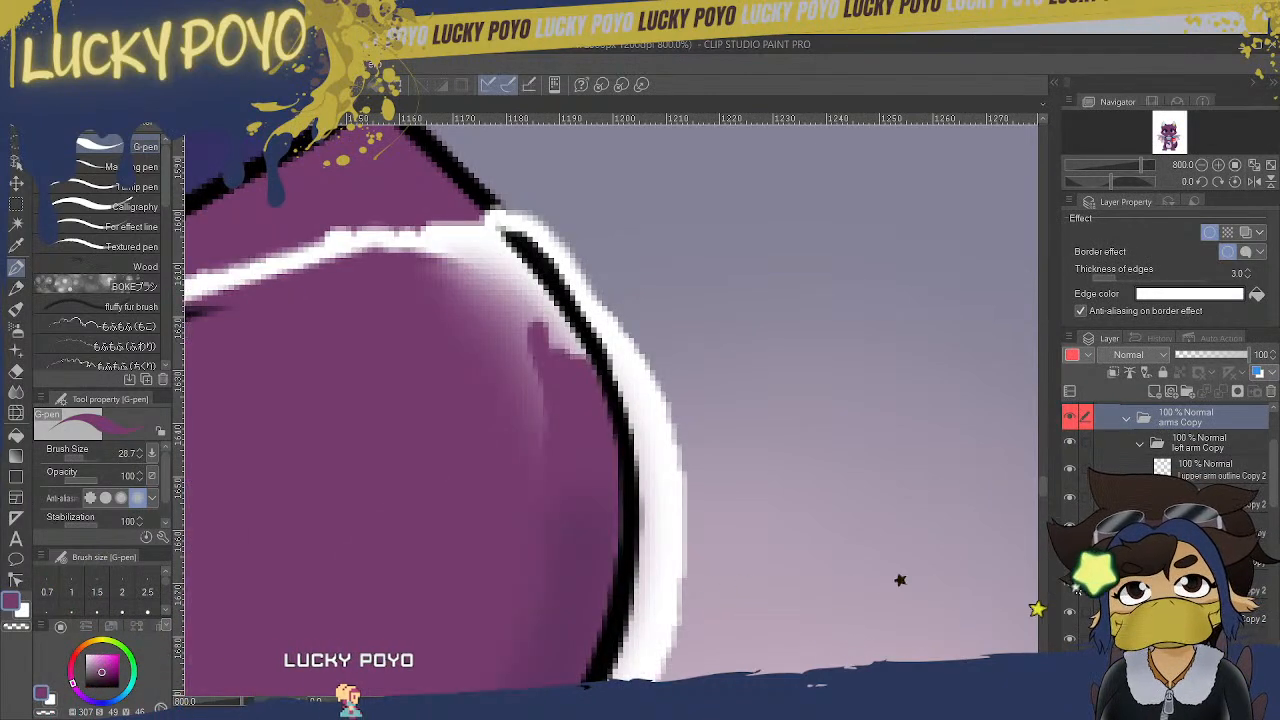
left_click(1200, 586)
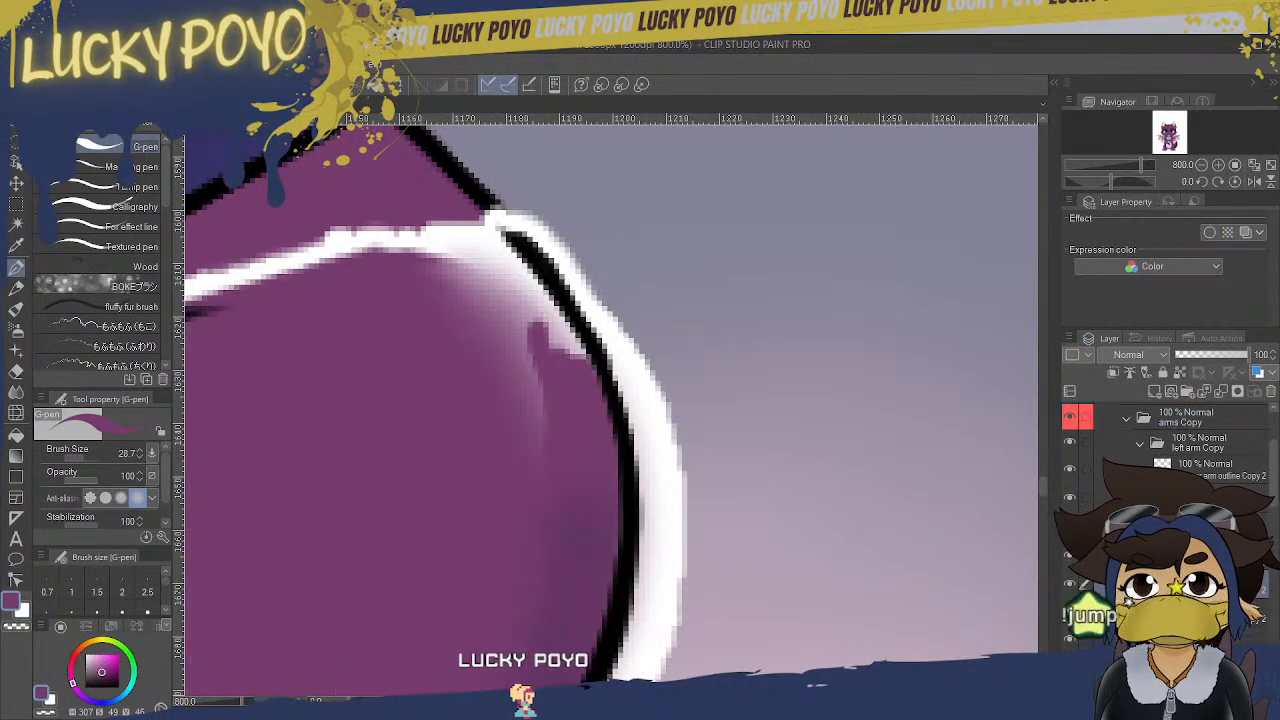
- Paint the faded gap at the arm's upper outer corner purple with the G-pen, then smooth its top edge at brush size 4.7
left_click_drag(480, 400, 679, 400)
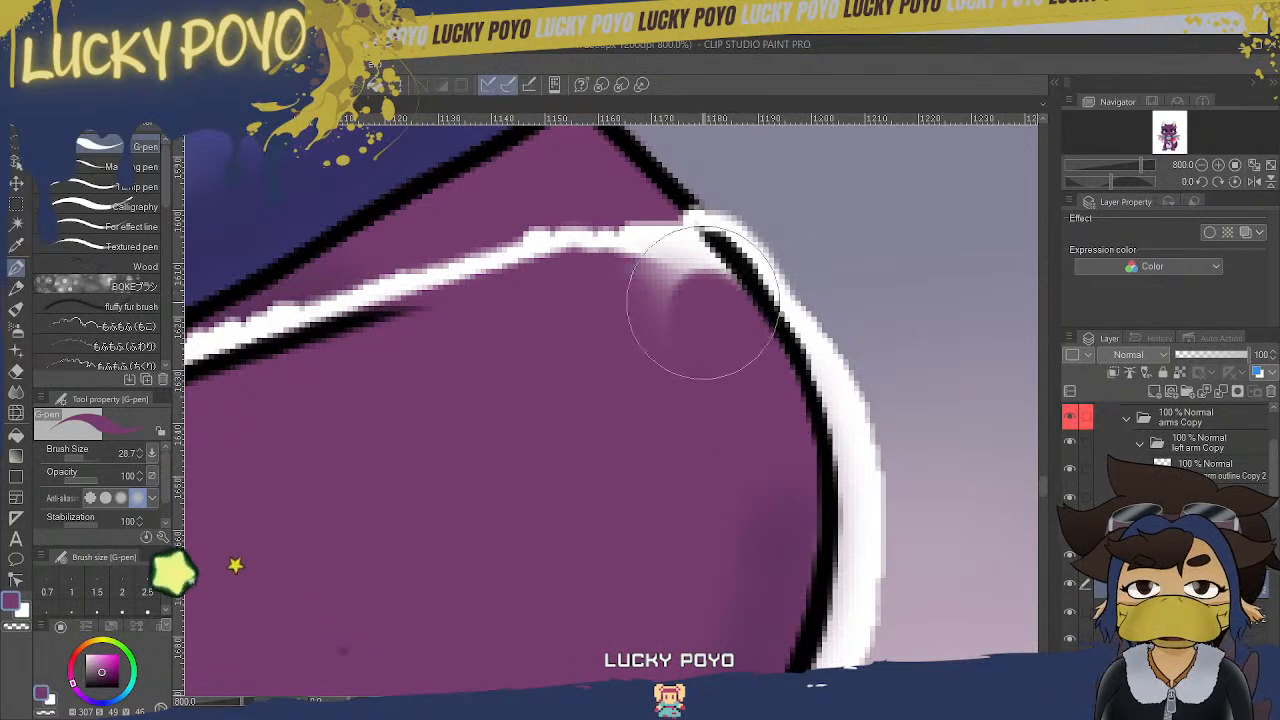
left_click_drag(688, 377, 686, 434)
left_click_drag(614, 294, 681, 279)
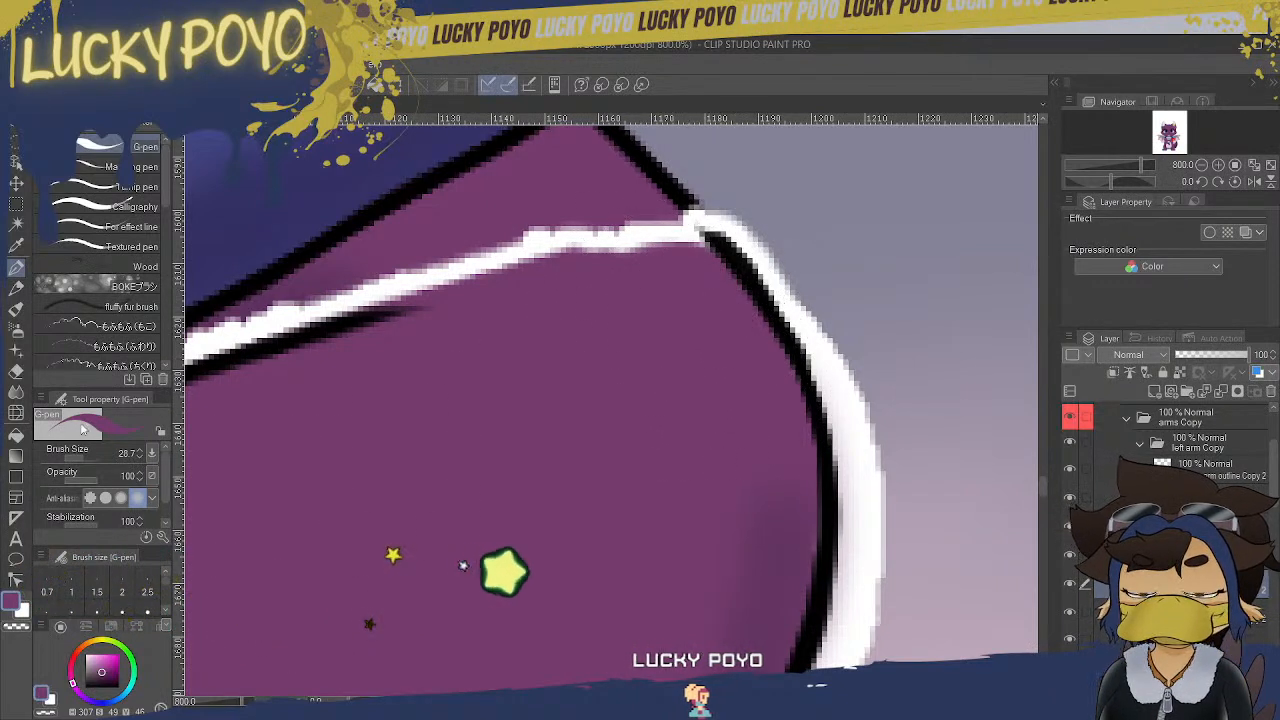
left_click_drag(80, 463, 92, 462)
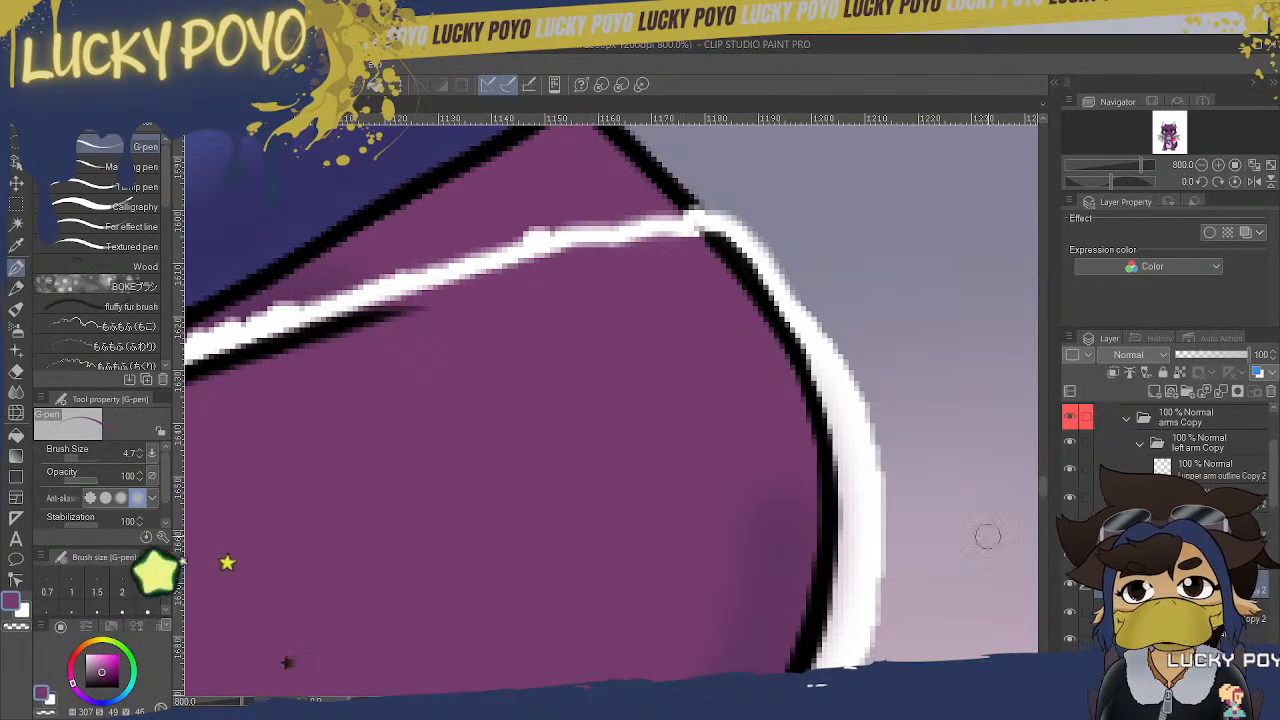
- Erase the stray fill outside the arm's outer curved outline with the Hard eraser
scroll(1043, 495, "down", 5)
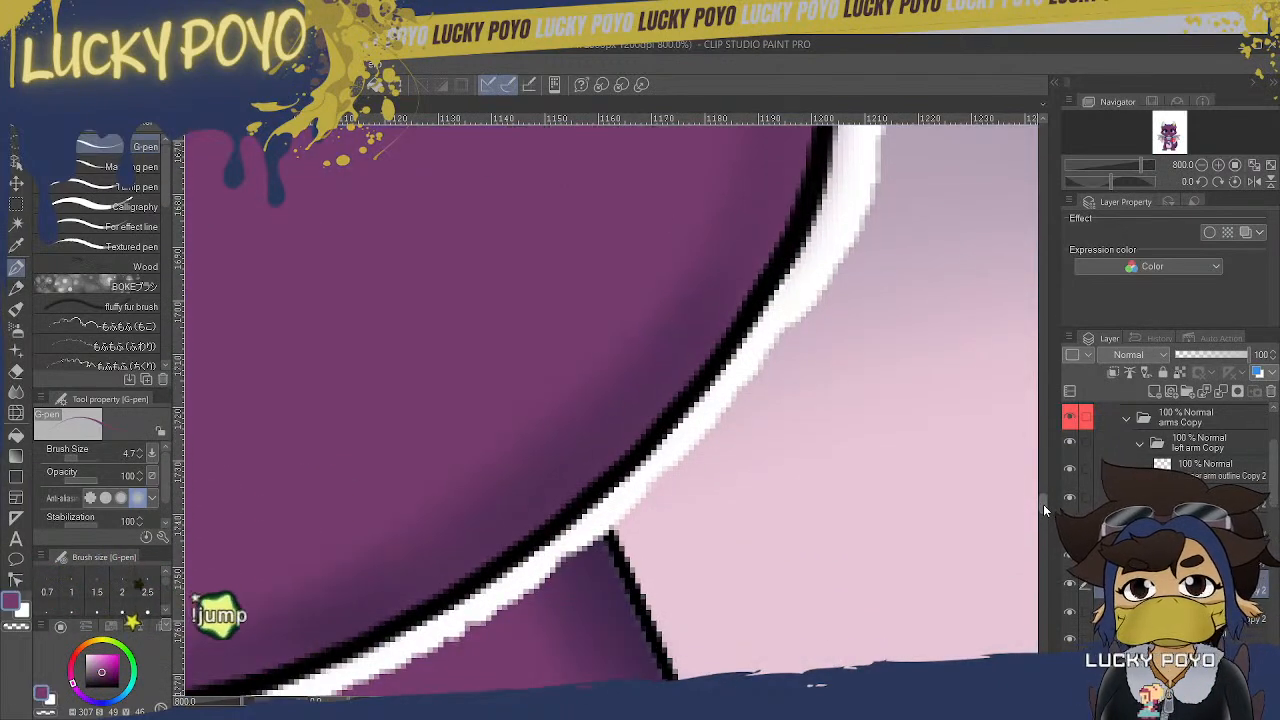
scroll(1043, 497, "up", 3)
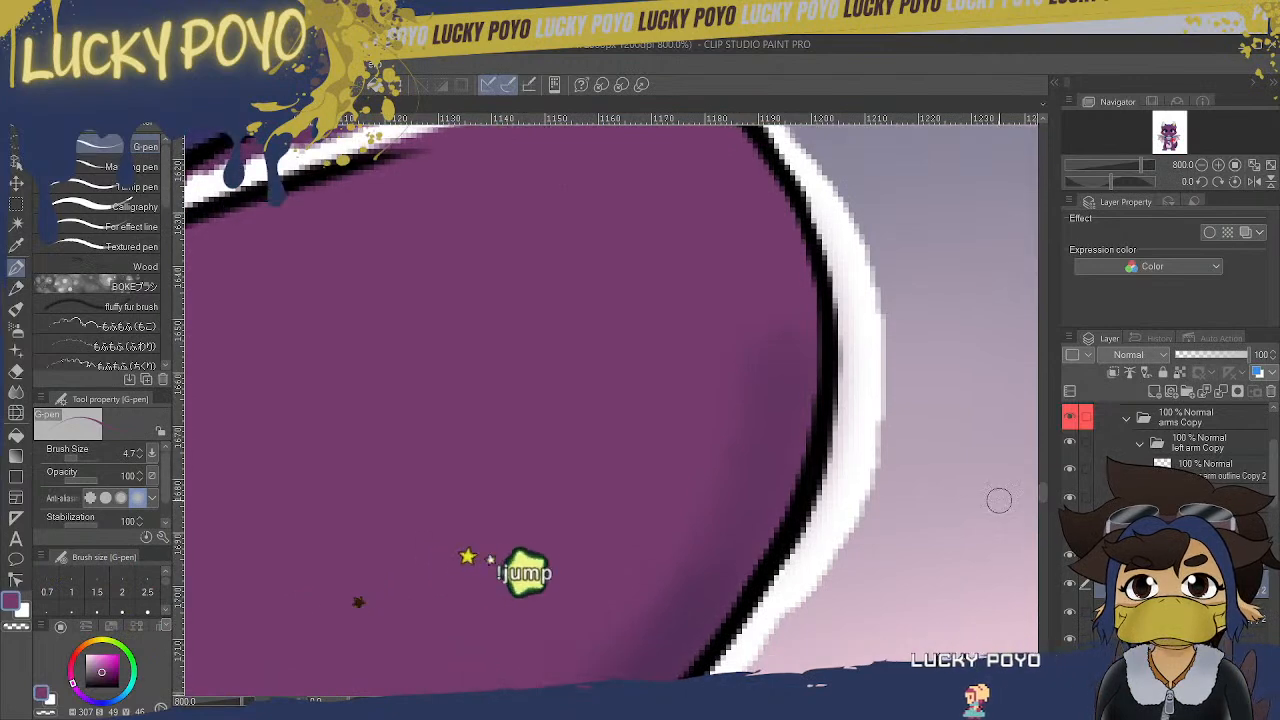
key("e")
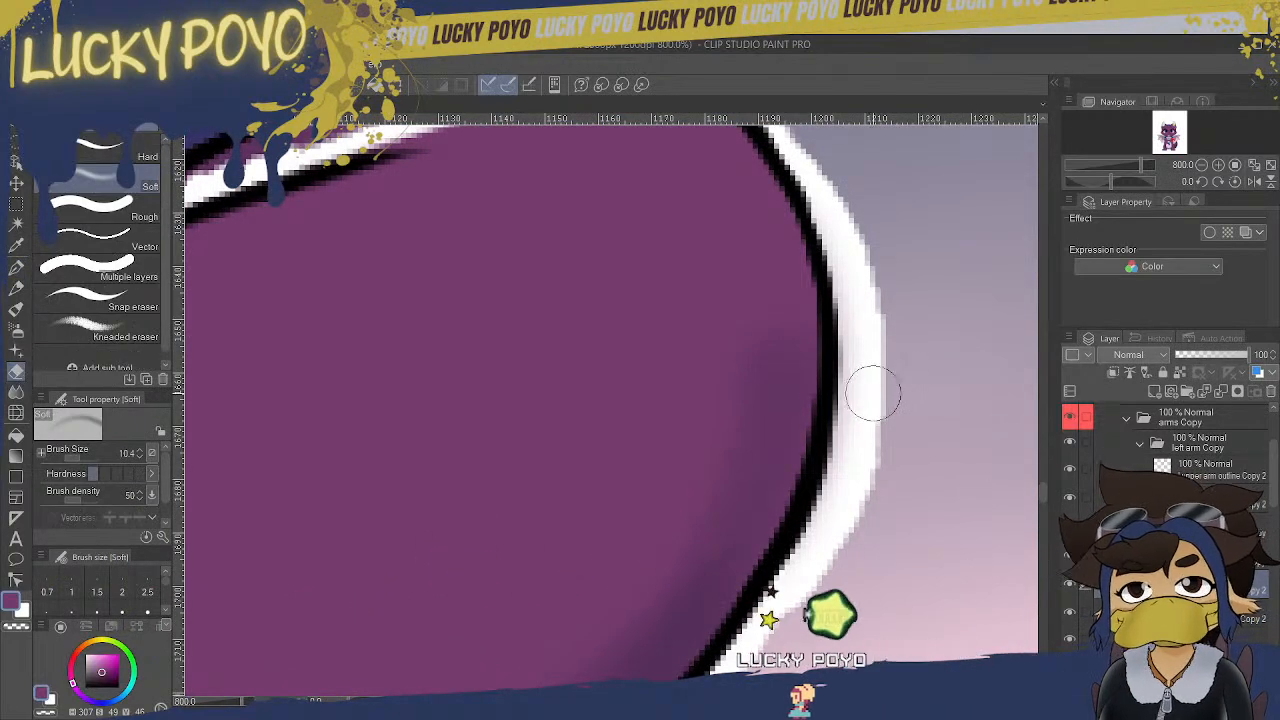
left_click(100, 152)
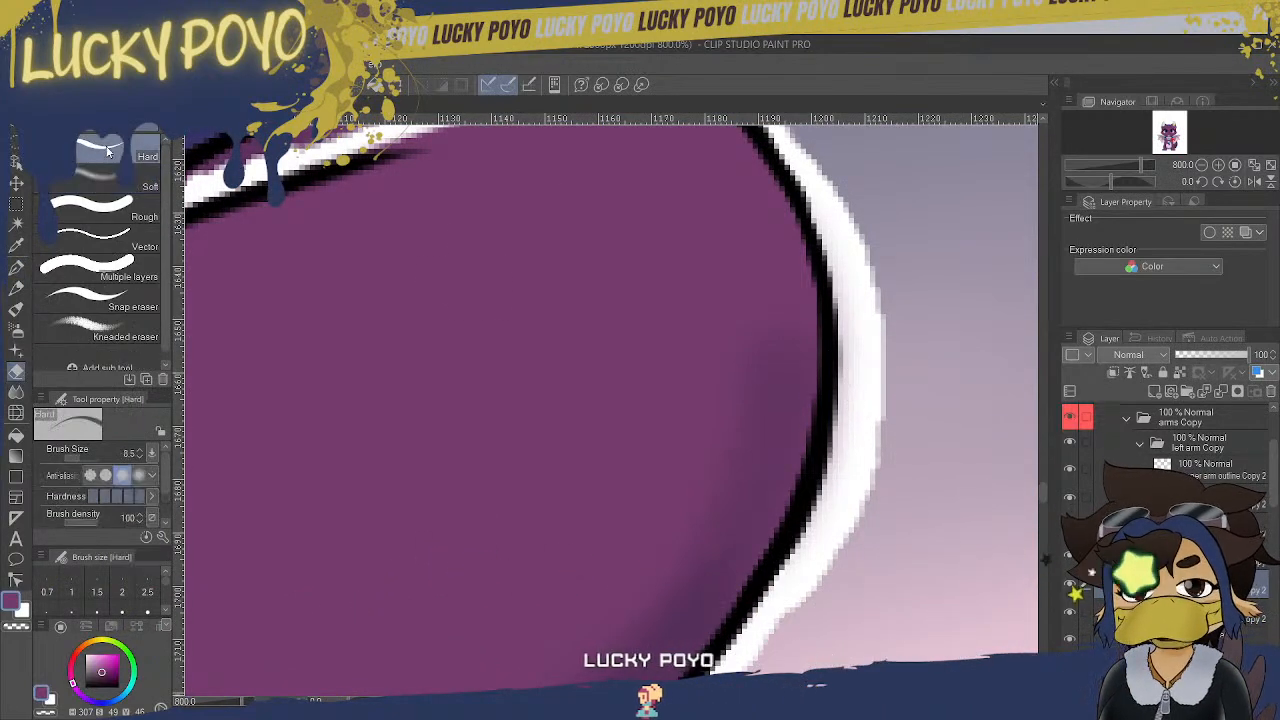
left_click_drag(858, 511, 841, 557)
left_click_drag(880, 468, 768, 665)
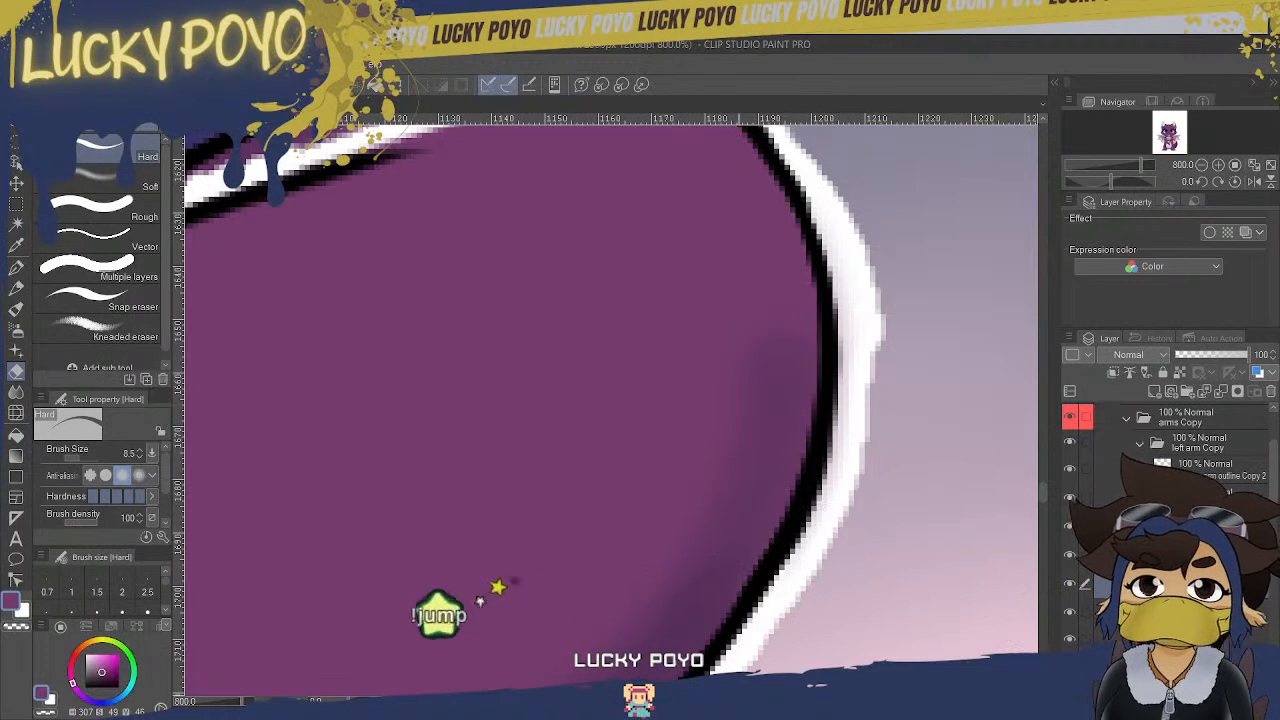
mouse_move(897, 306)
left_mouse_down()
mouse_move(861, 233)
mouse_move(882, 368)
mouse_move(873, 240)
mouse_move(876, 383)
mouse_move(850, 181)
left_mouse_up()
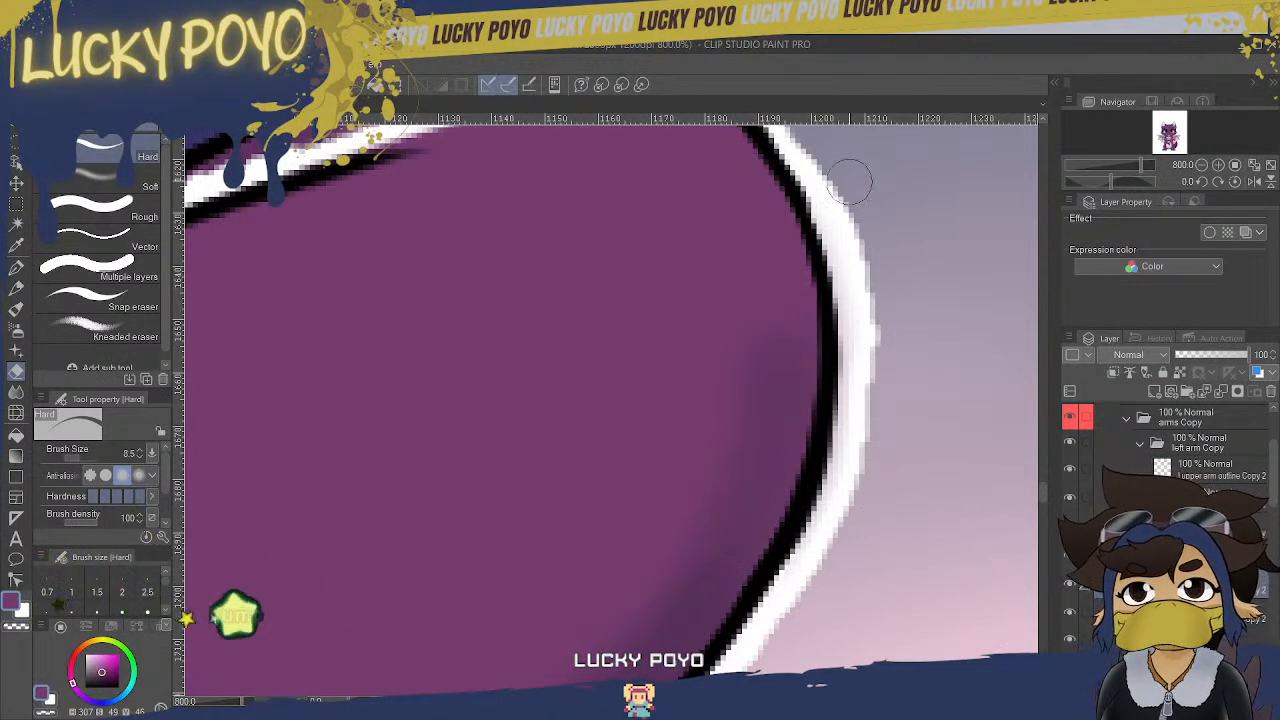
left_click_drag(880, 354, 868, 246)
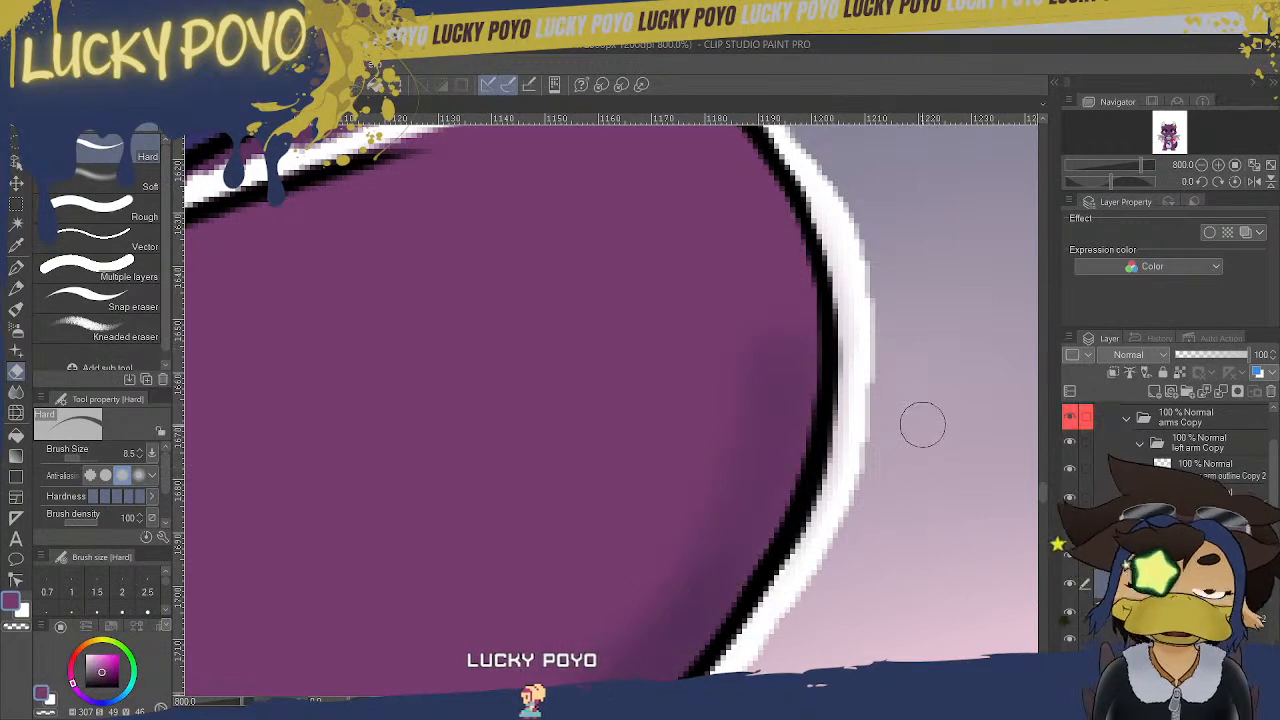
- Erase the remaining excess fill beside the arm's upper outer outline and check the border down the whole curve
scroll(1045, 478, "up", 5)
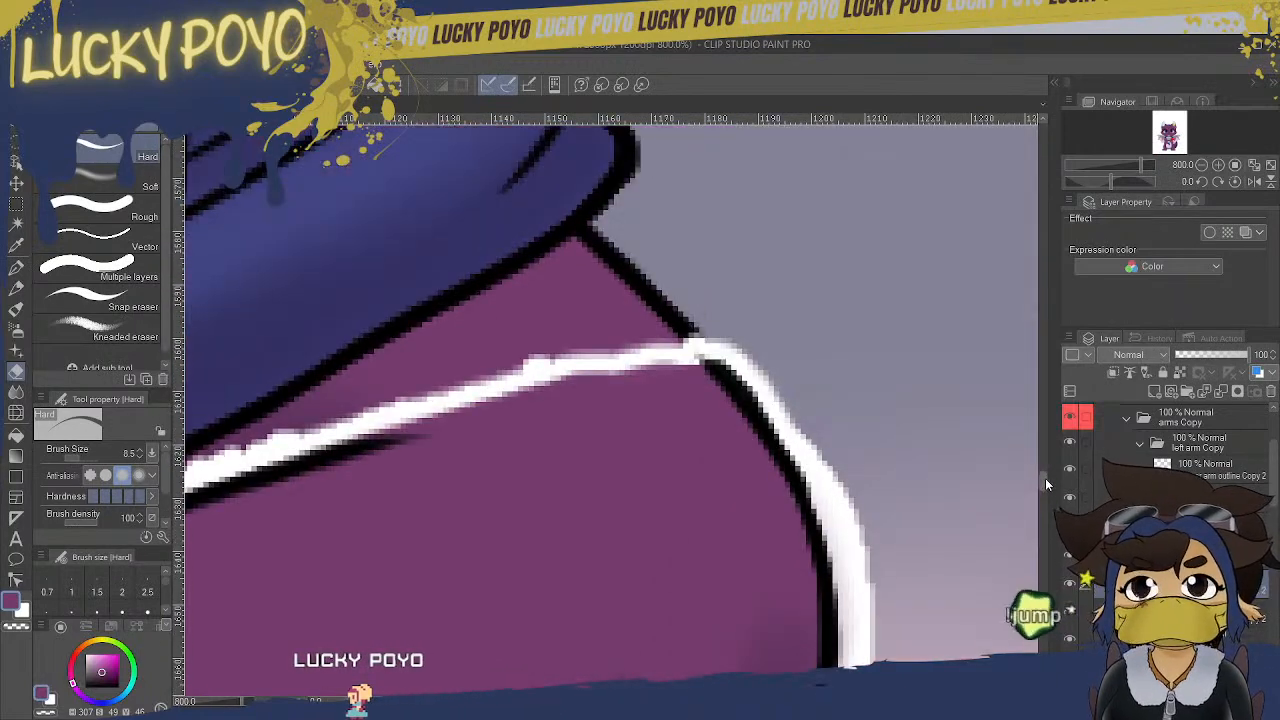
scroll(1045, 478, "down", 2)
mouse_move(862, 520)
left_mouse_down()
mouse_move(869, 615)
mouse_move(851, 508)
mouse_move(866, 620)
mouse_move(838, 650)
left_mouse_up()
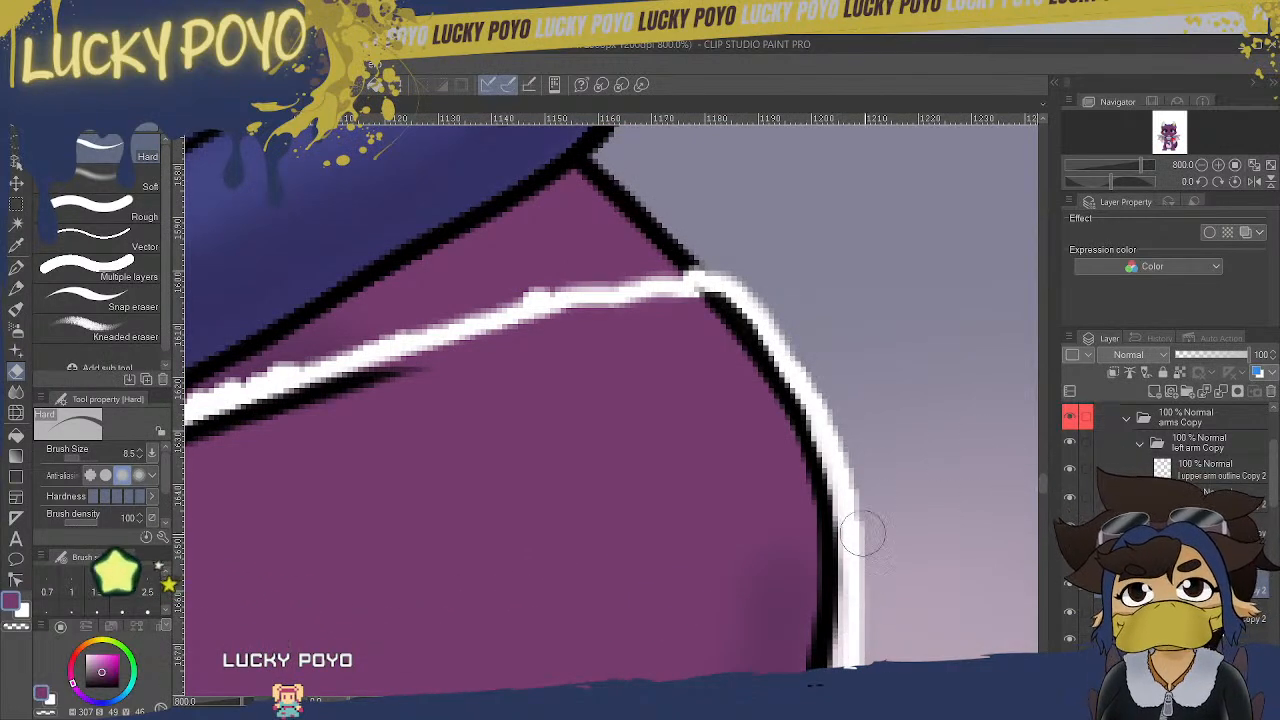
scroll(1042, 485, "down", 3)
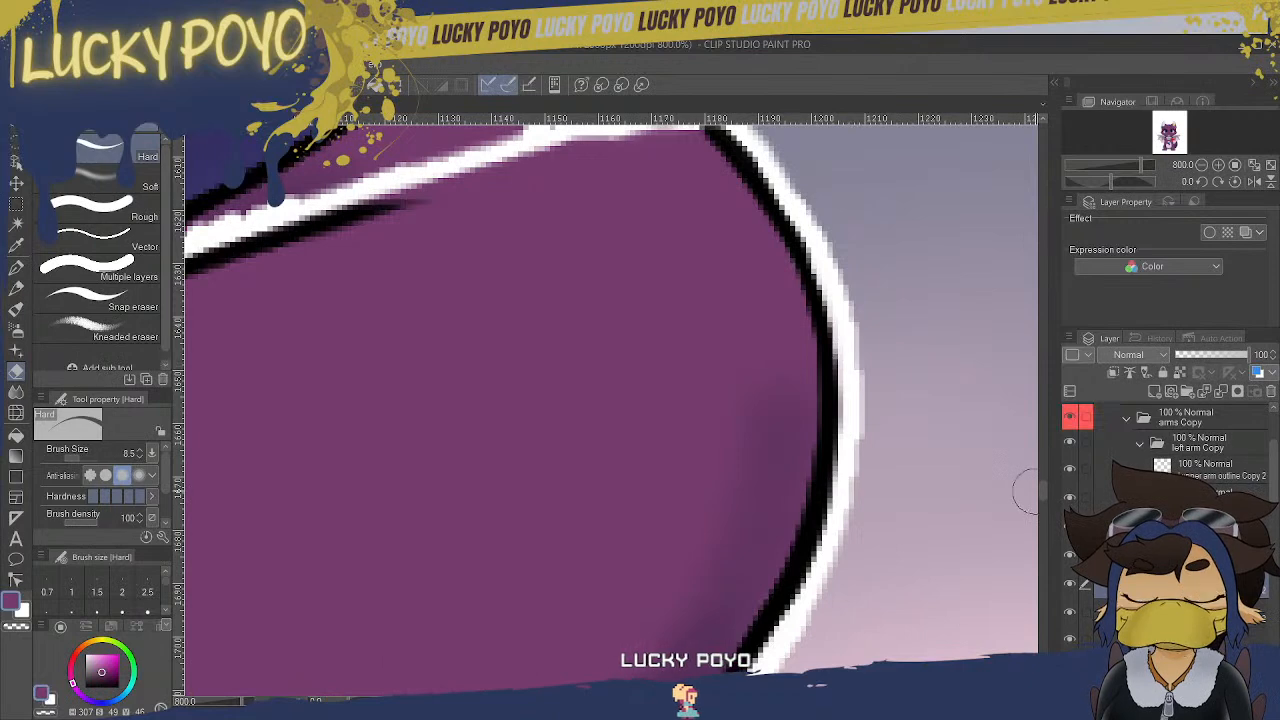
left_click_drag(1043, 488, 1040, 500)
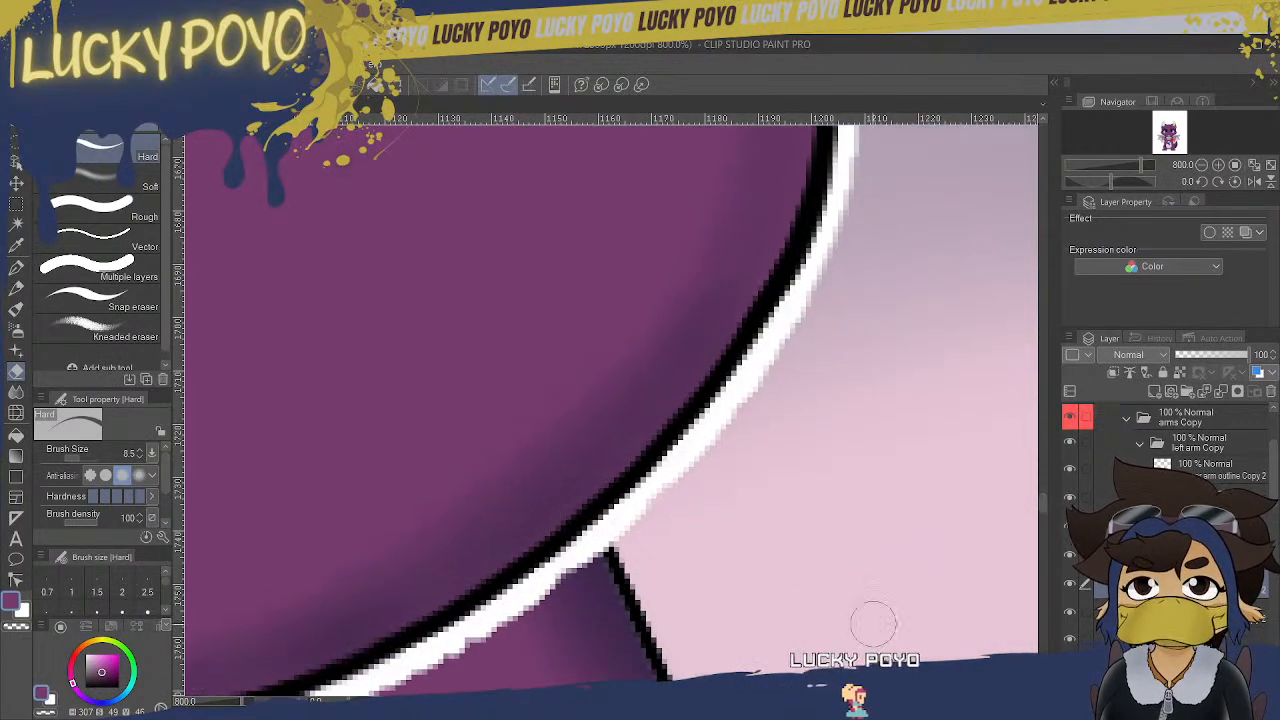
mouse_move(682, 700)
left_mouse_down()
mouse_move(642, 700)
mouse_move(688, 700)
left_mouse_up()
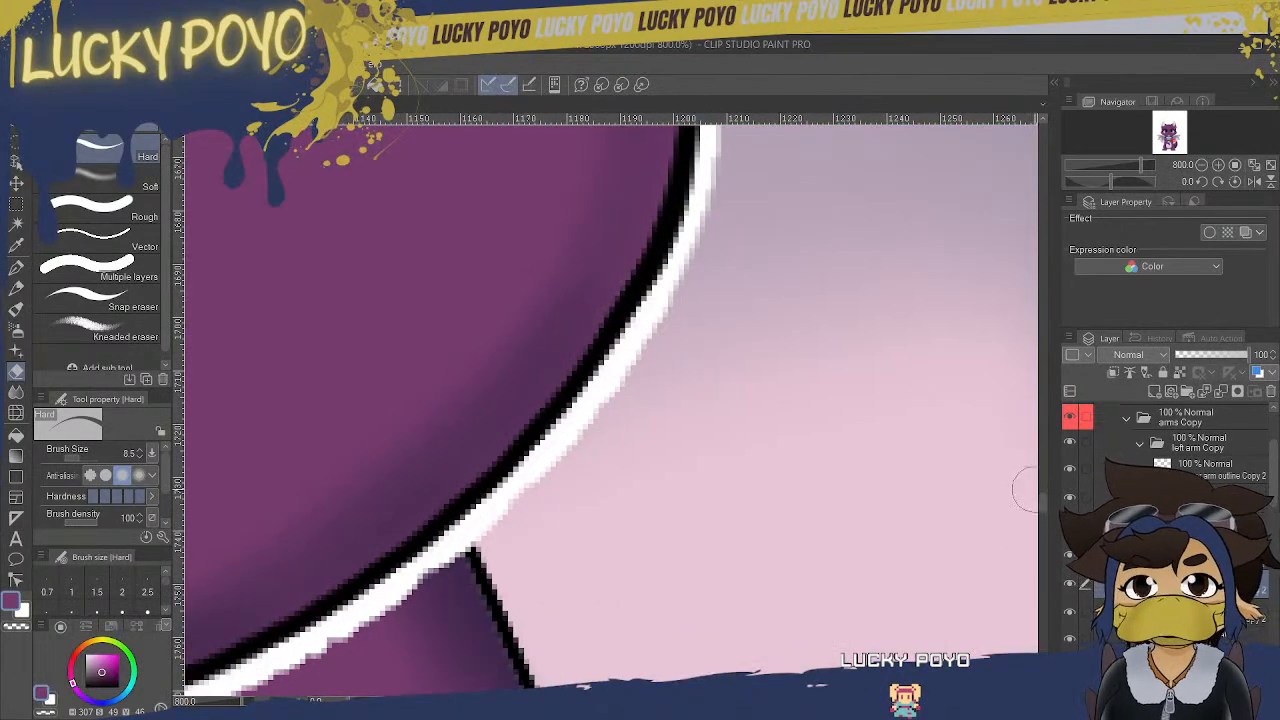
left_click_drag(1042, 504, 1042, 486)
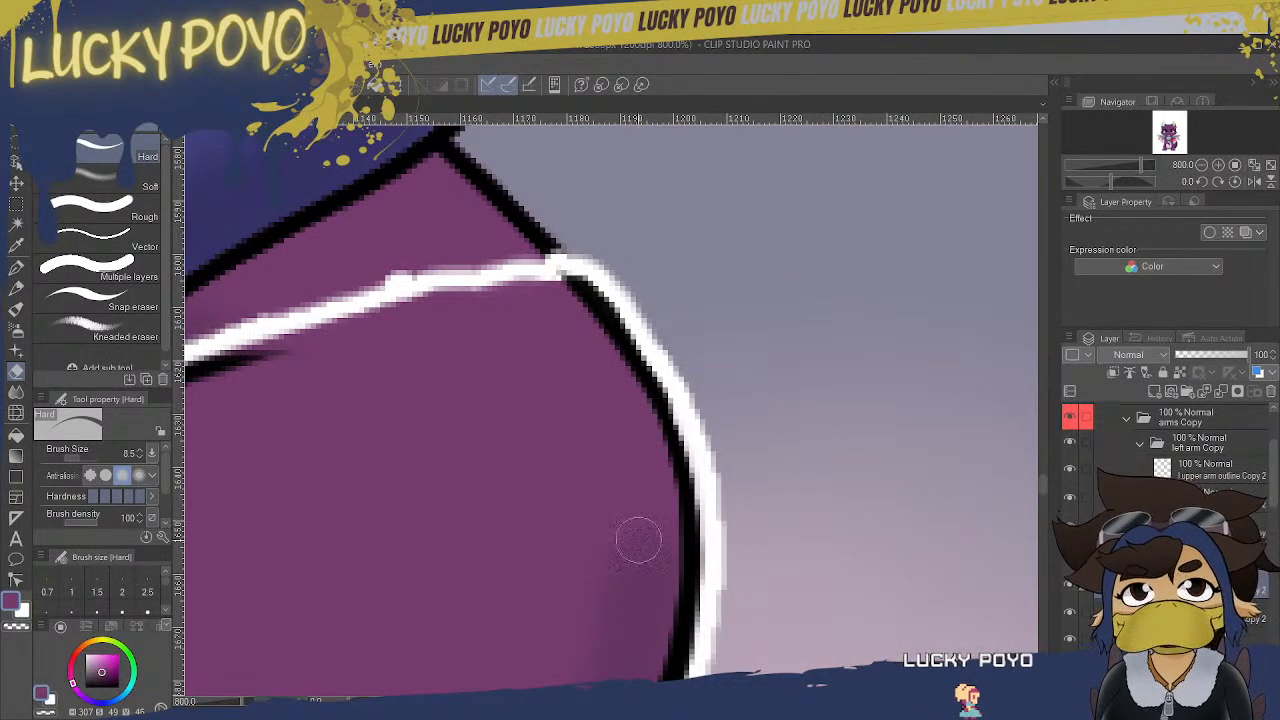
- Examine the white border along the upper edges of both arms for gaps and stray pixels
left_click(16, 267)
left_click_drag(740, 701, 717, 701)
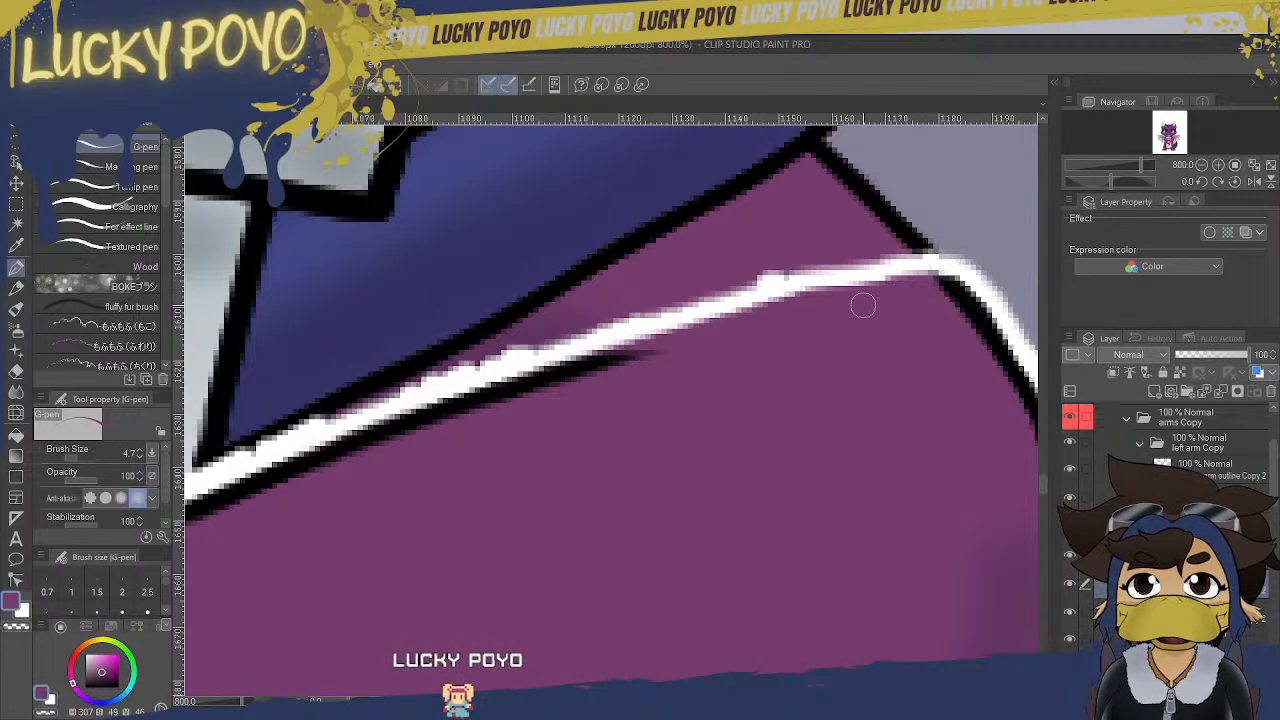
scroll(612, 410, "left", 20)
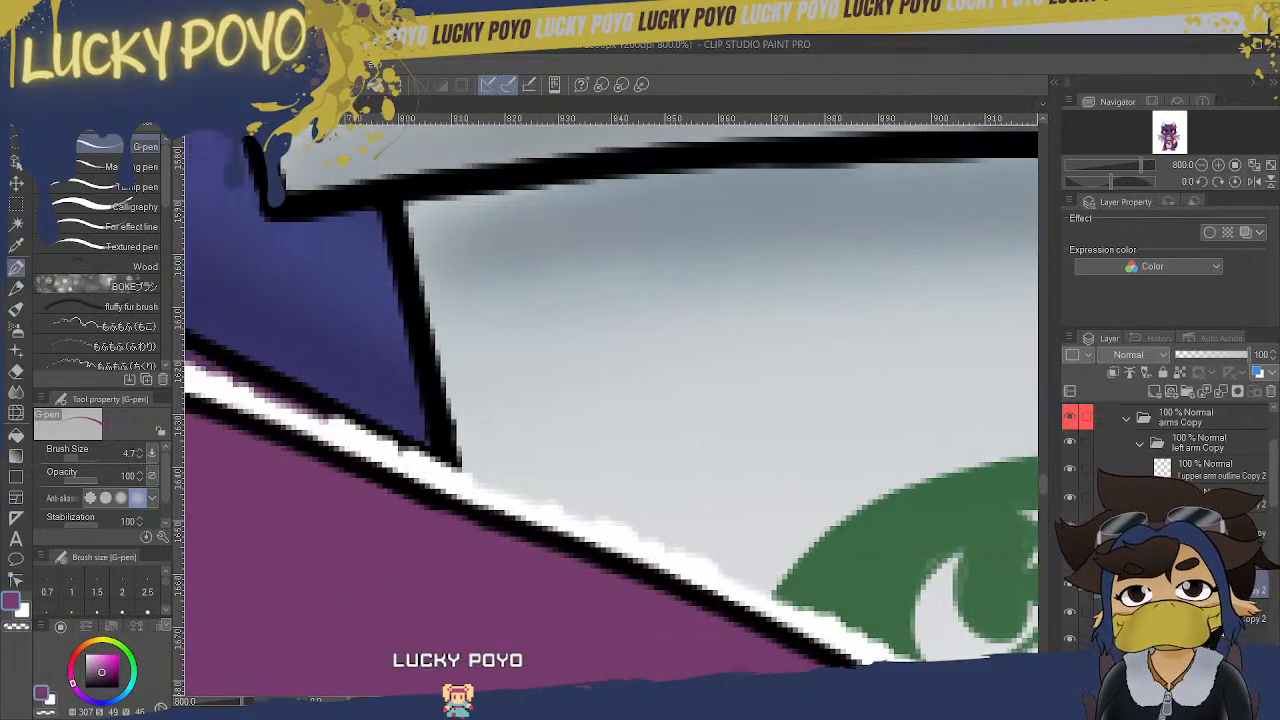
scroll(612, 410, "left", 6)
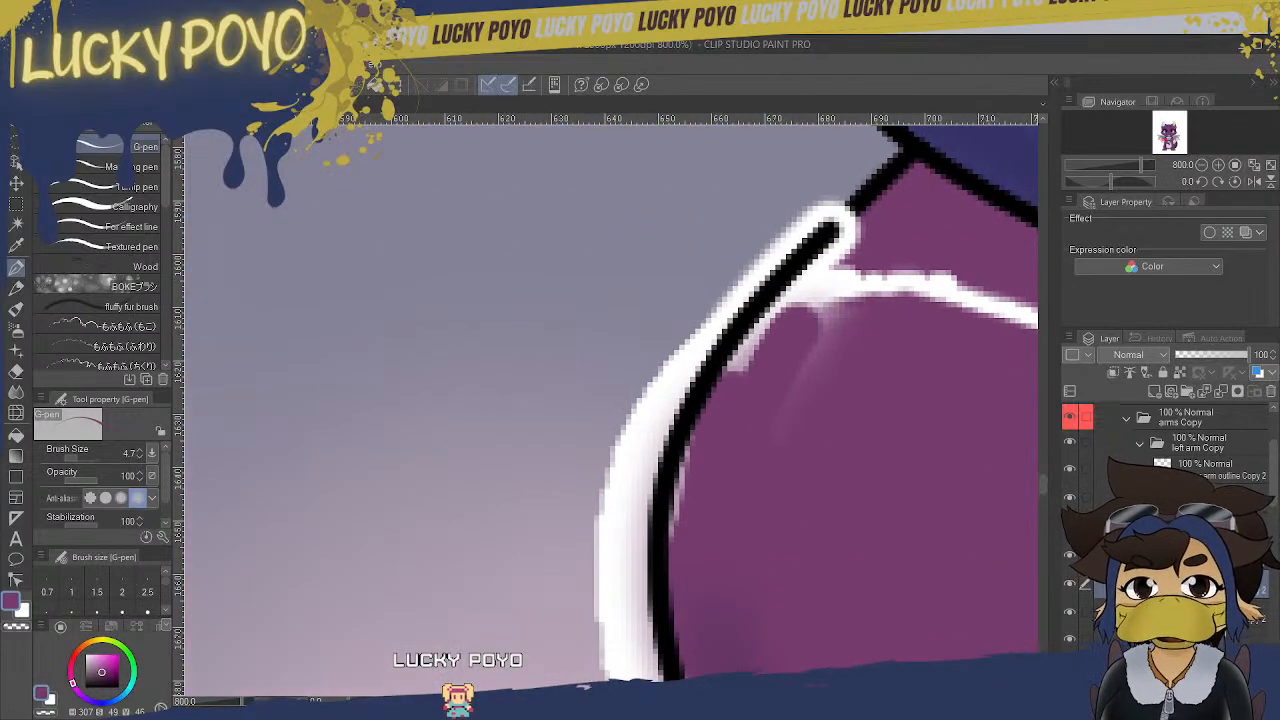
scroll(612, 410, "right", 20)
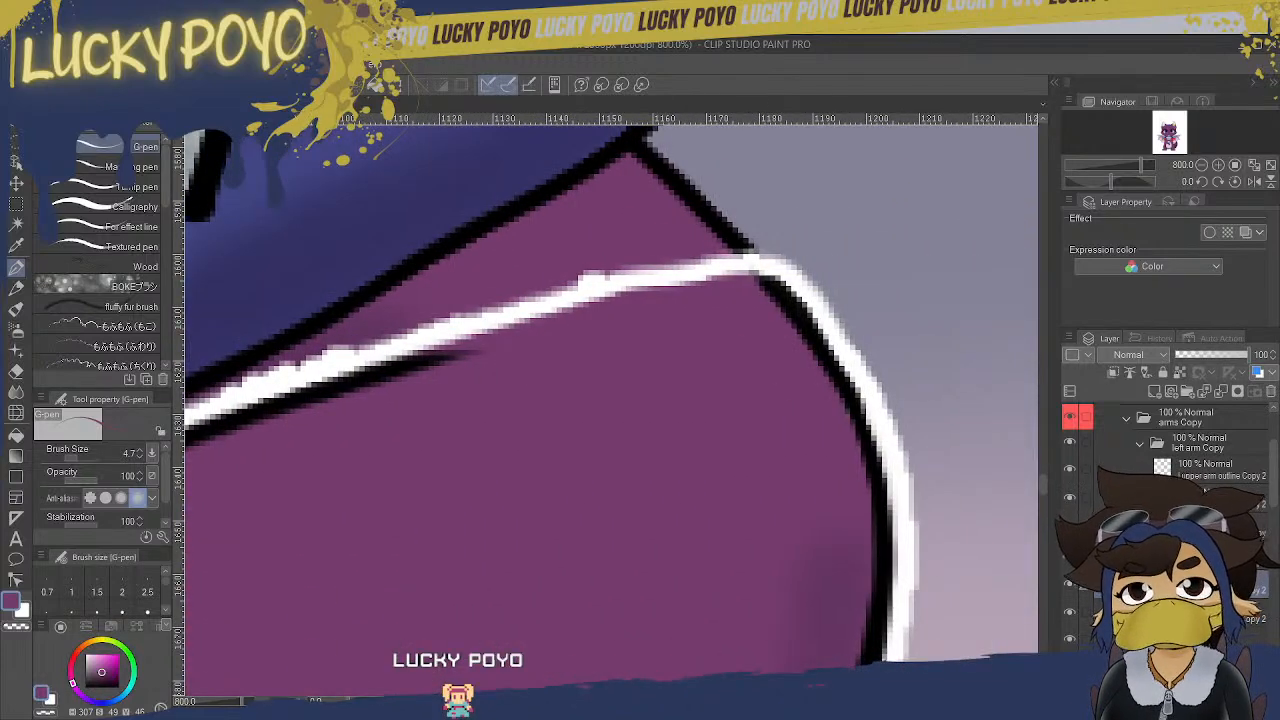
- Examine the white border along the arm's upper edge, outer curve and underside for remaining stray pixels
scroll(612, 410, "left", 1)
scroll(612, 410, "left", 5)
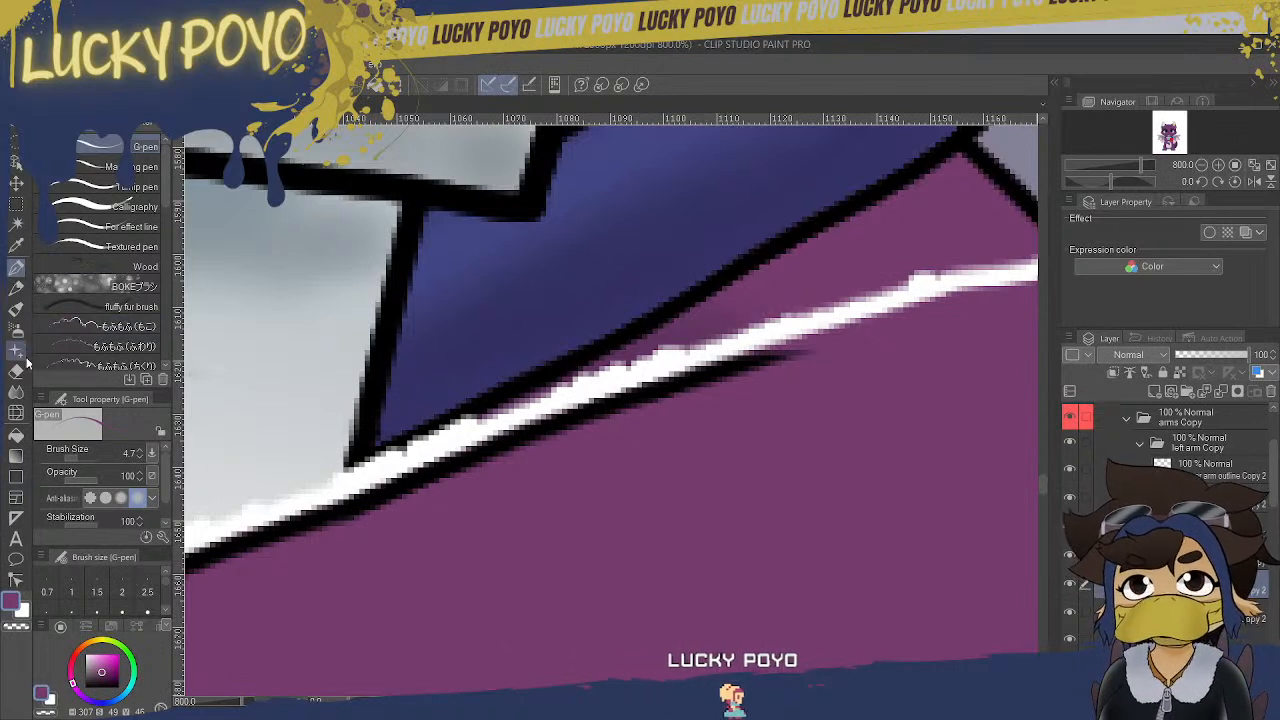
key("e")
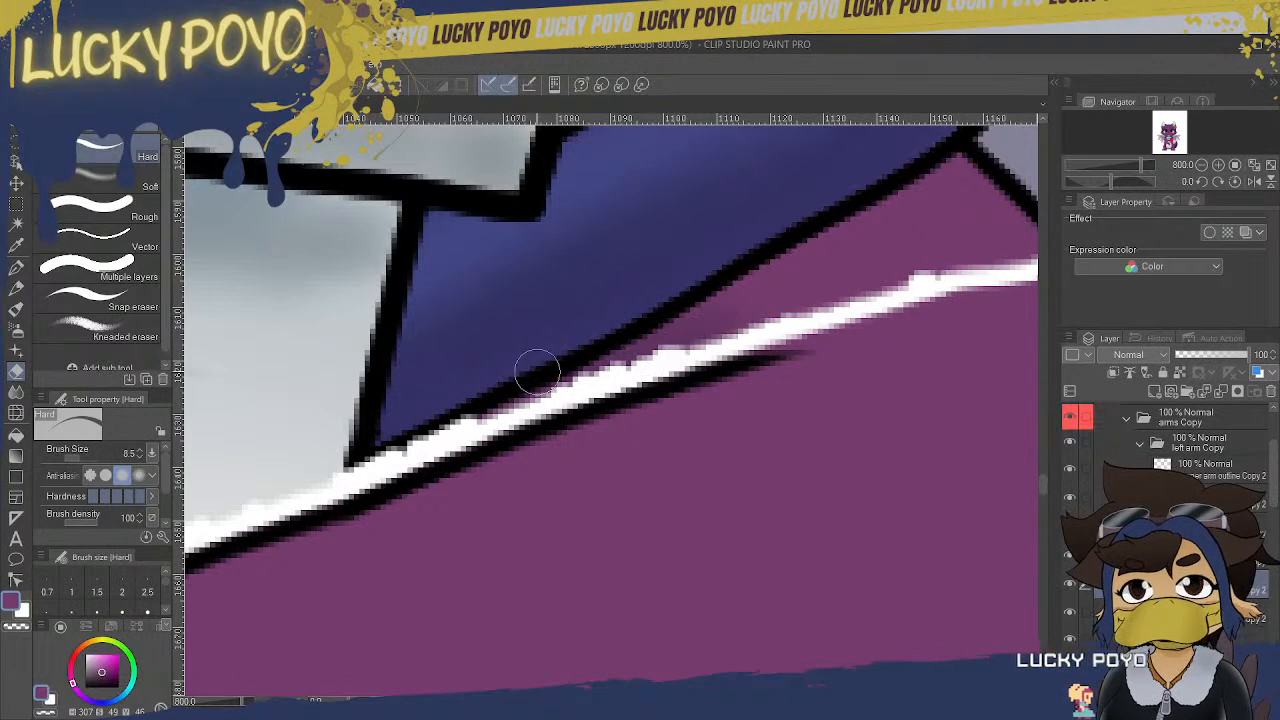
left_click_drag(747, 701, 773, 701)
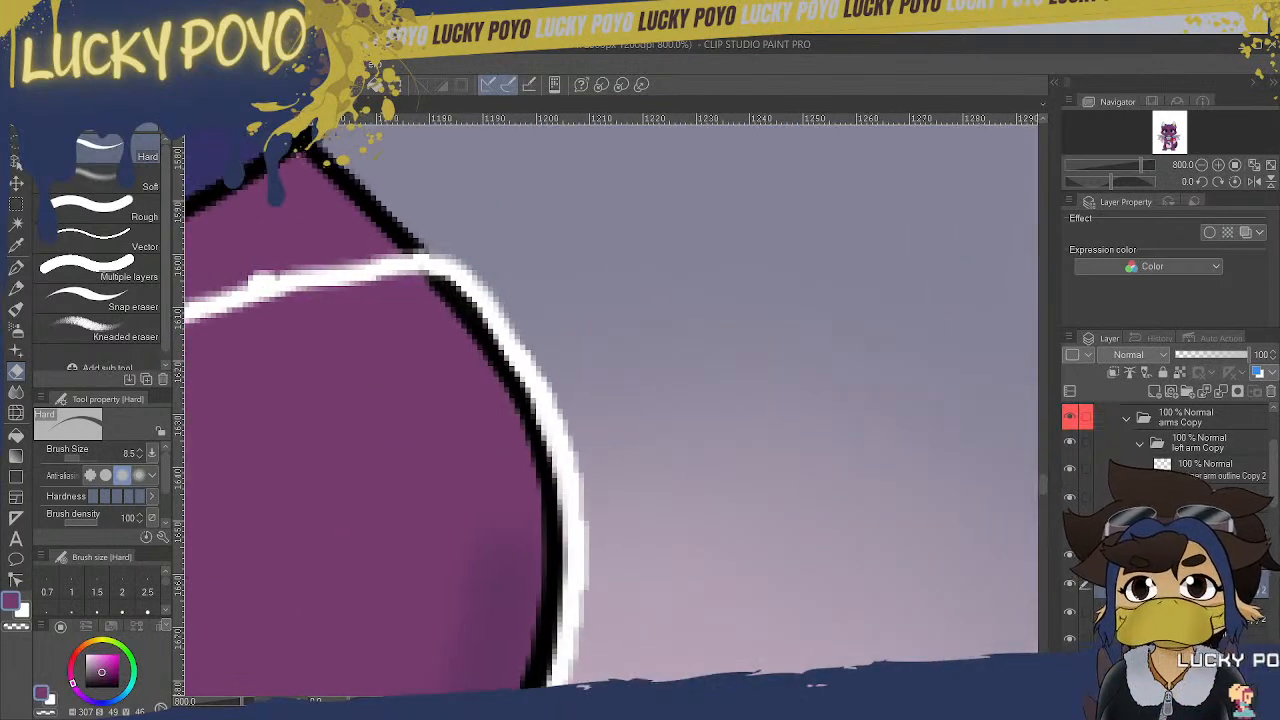
left_click_drag(1044, 481, 1044, 501)
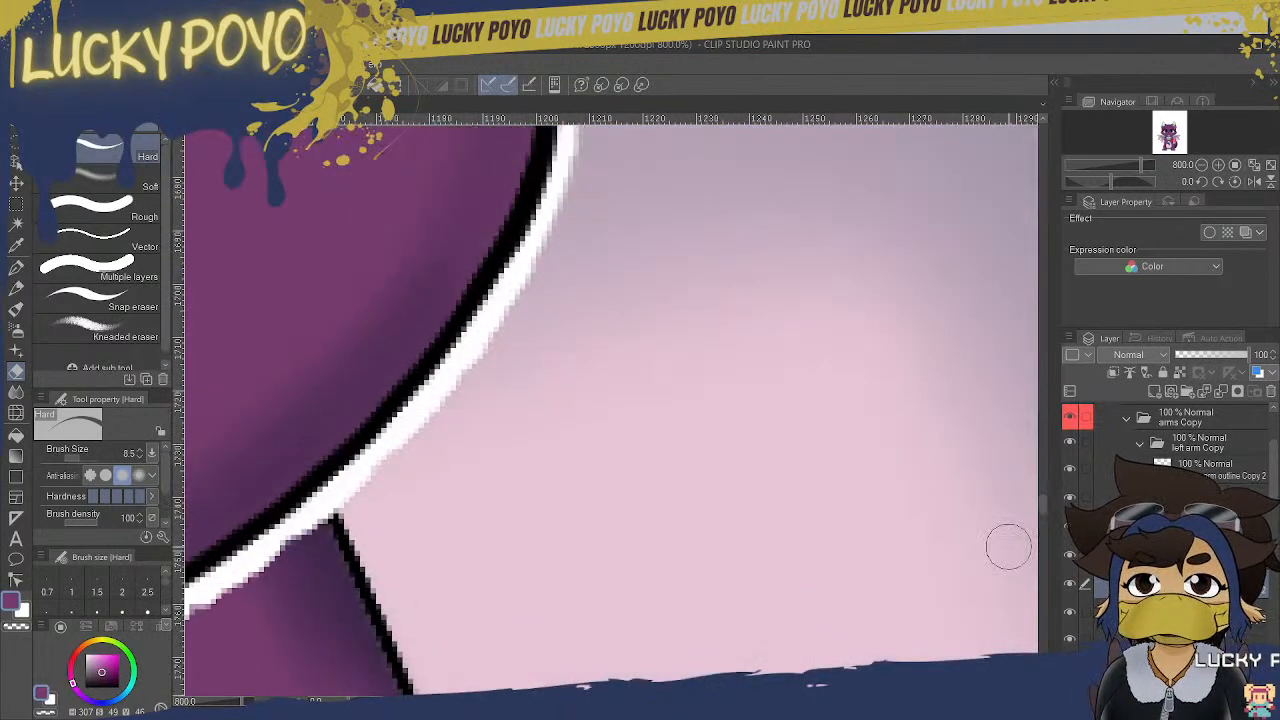
left_click_drag(773, 701, 759, 701)
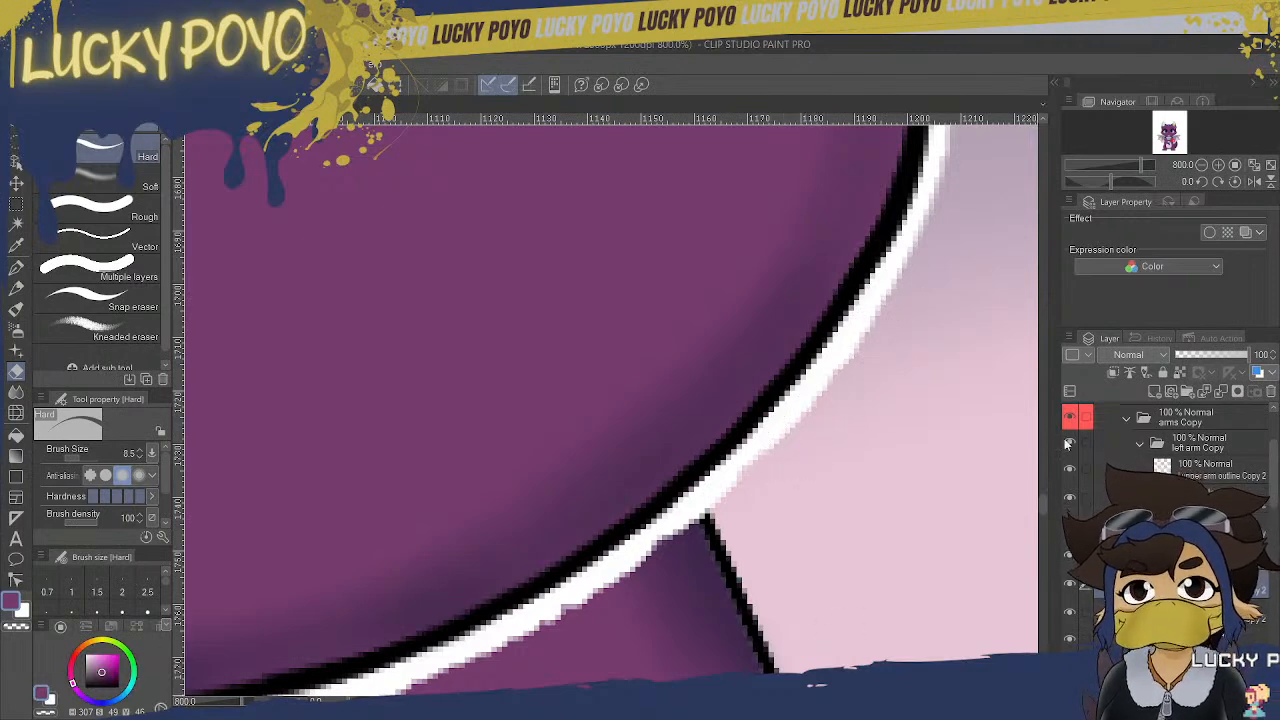
left_click_drag(1043, 508, 1044, 538)
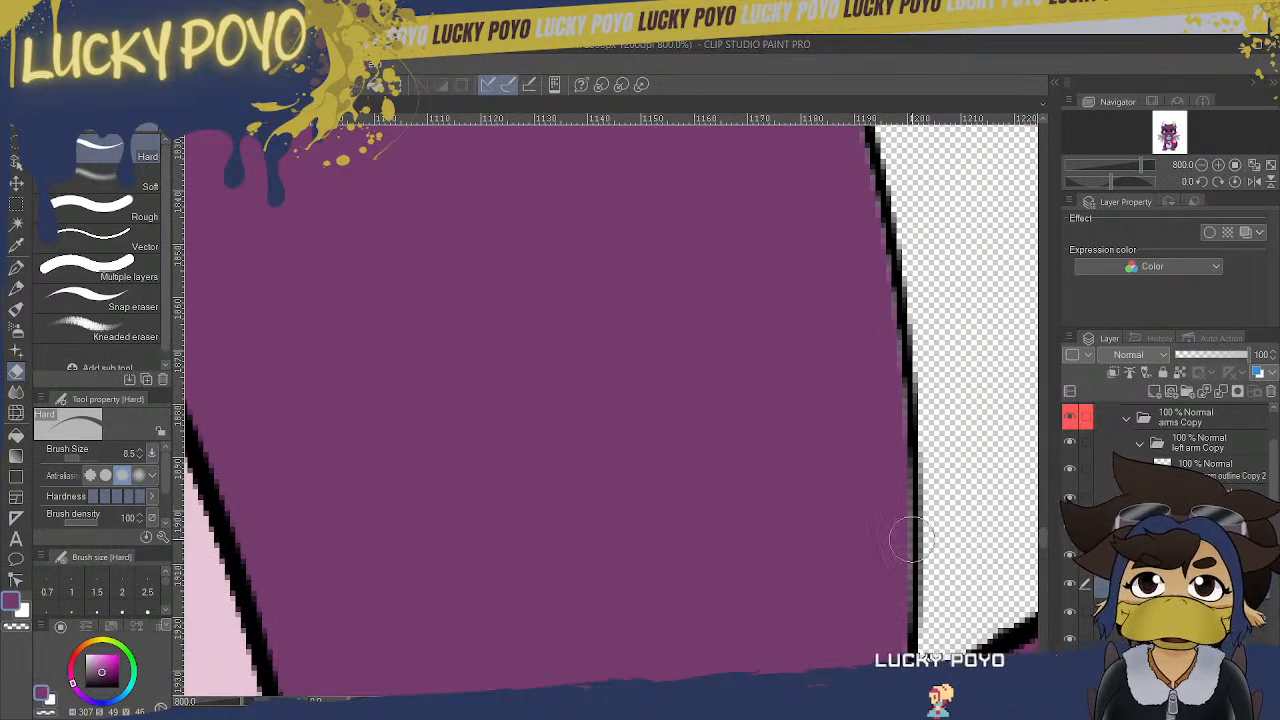
left_click_drag(1044, 540, 1045, 522)
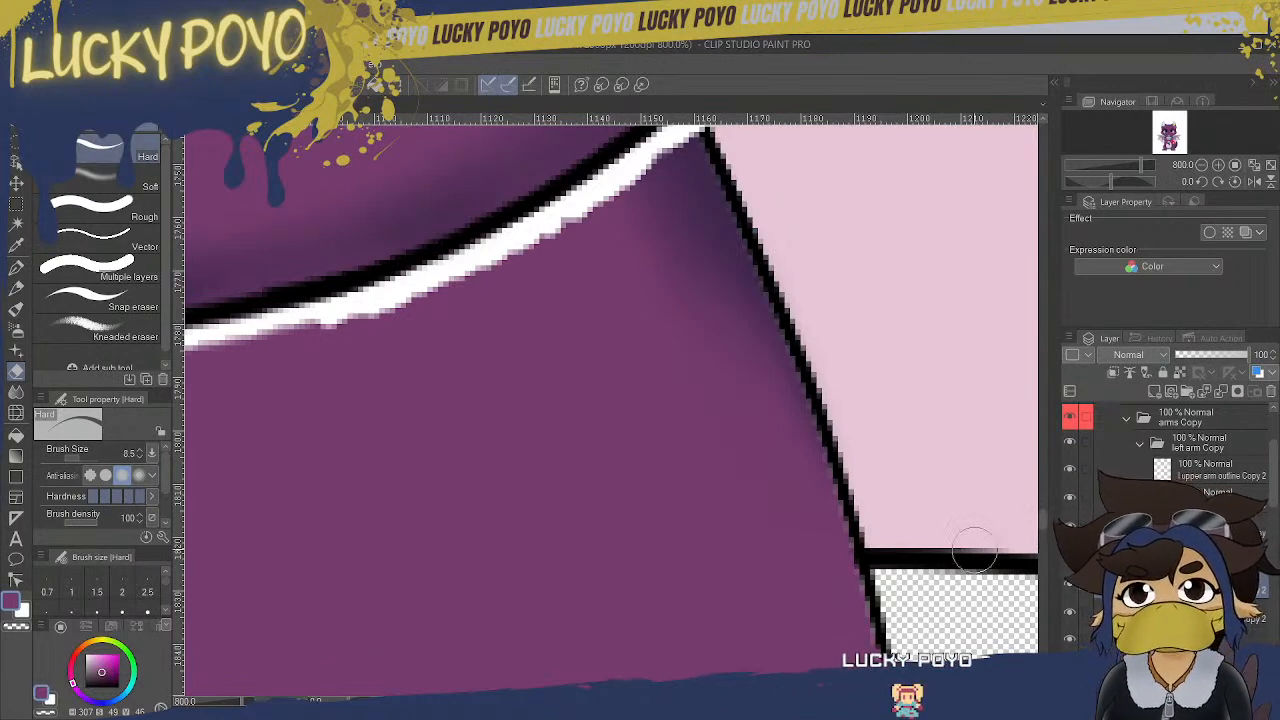
scroll(1043, 534, "down", 5)
scroll(1043, 534, "up", 2)
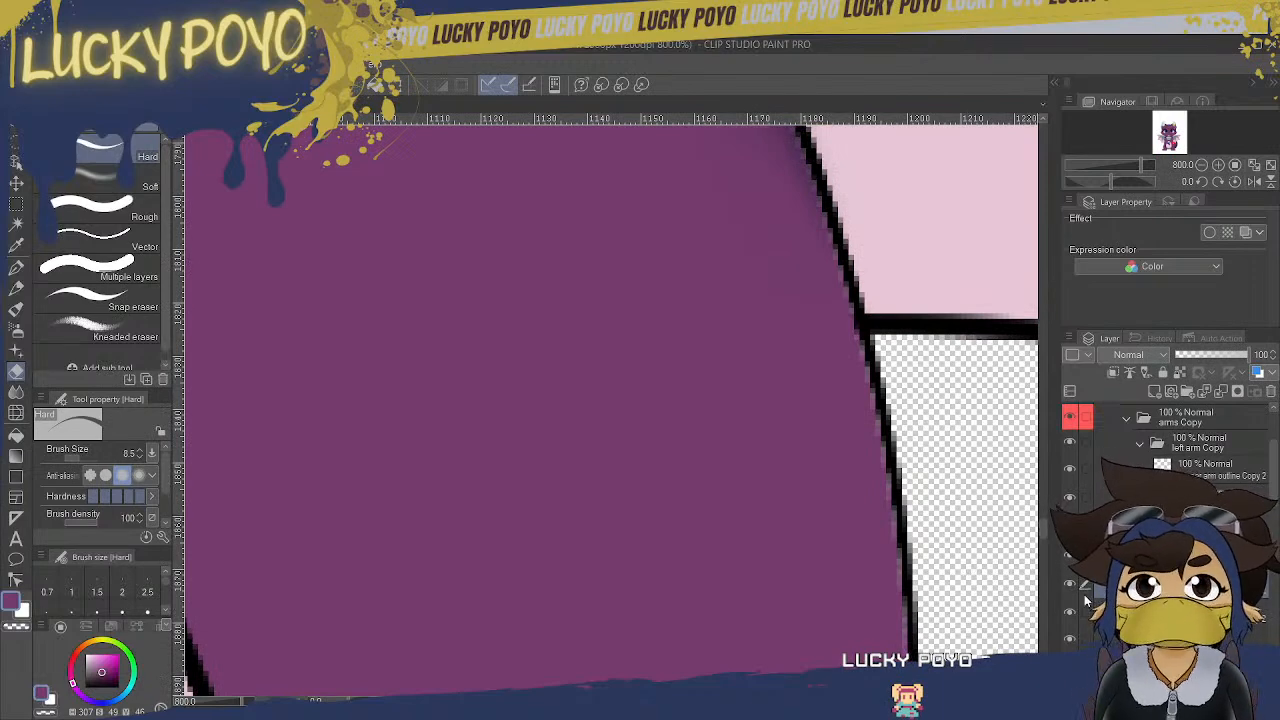
left_click_drag(1041, 533, 1066, 496)
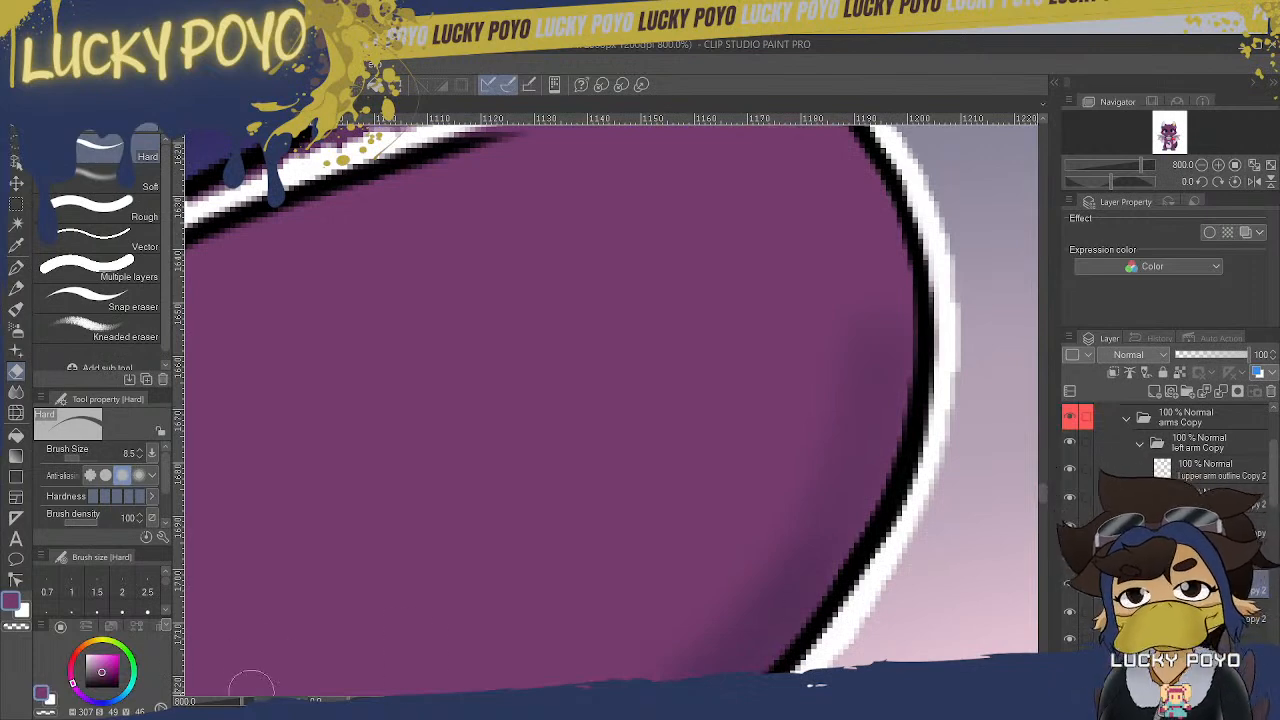
- Erase the small bump along the cleaned arm's upper edge and check the border as far as the green emblem
left_click(208, 702)
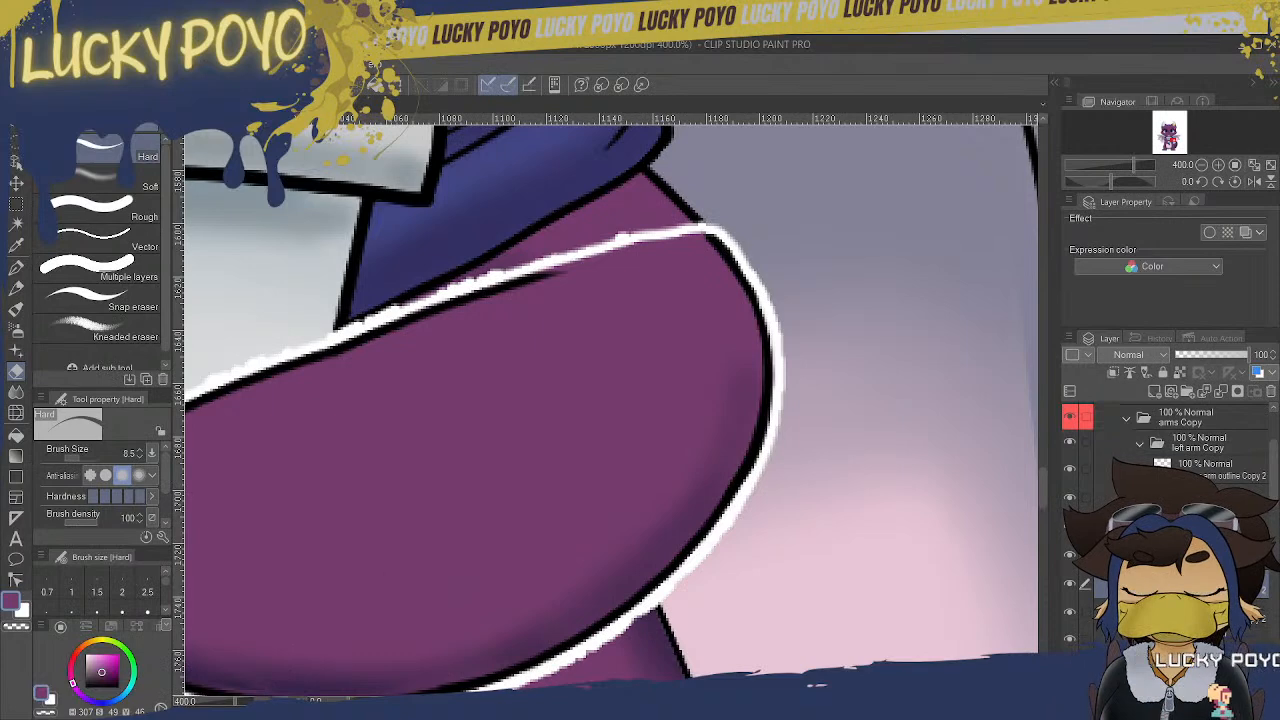
key("ctrl+plus")
left_click_drag(1043, 493, 1042, 479)
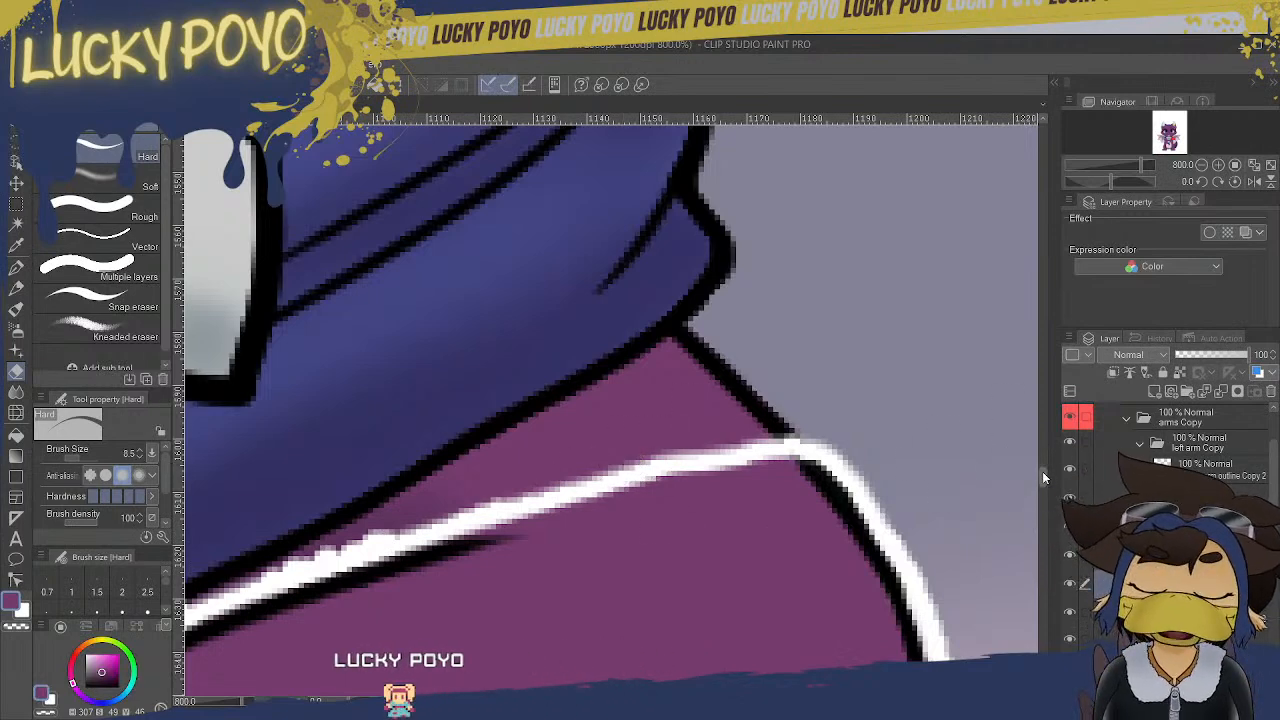
left_click_drag(1042, 471, 1044, 484)
left_click_drag(731, 701, 703, 701)
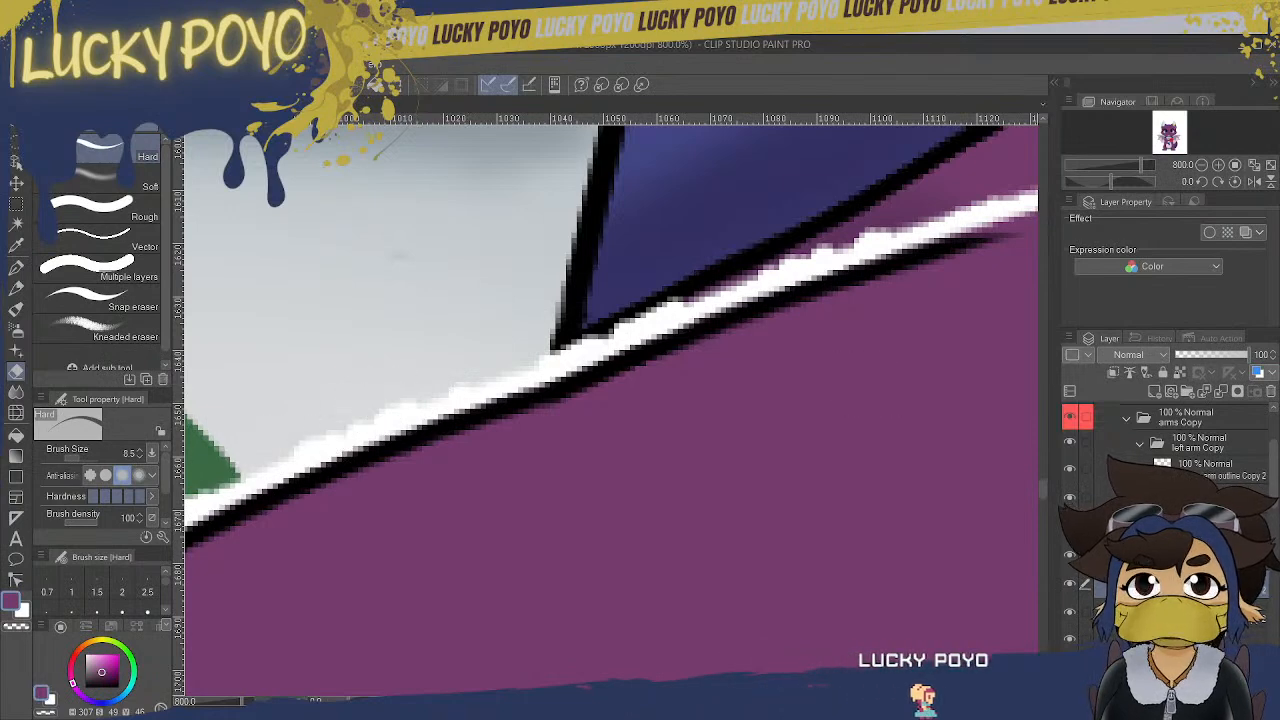
scroll(612, 410, "left", 5)
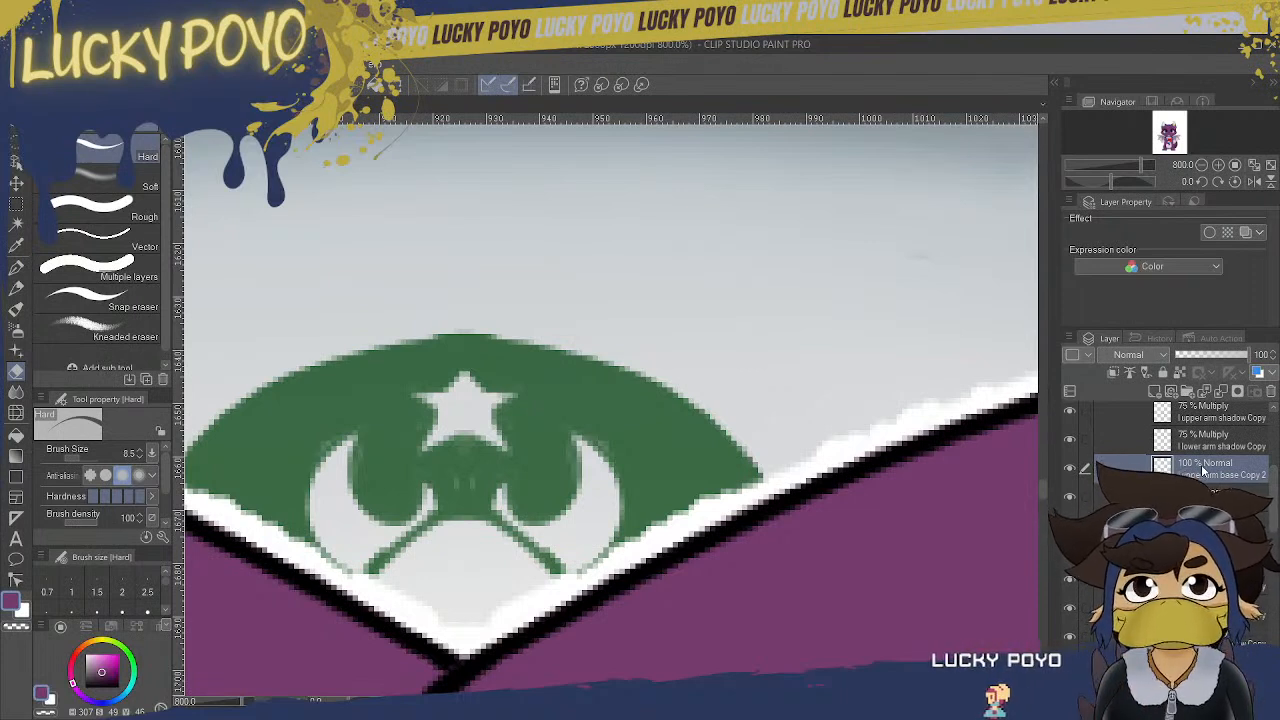
- Try pasting a duplicate of the left upper arm base layer beside the original
key("ctrl+v")
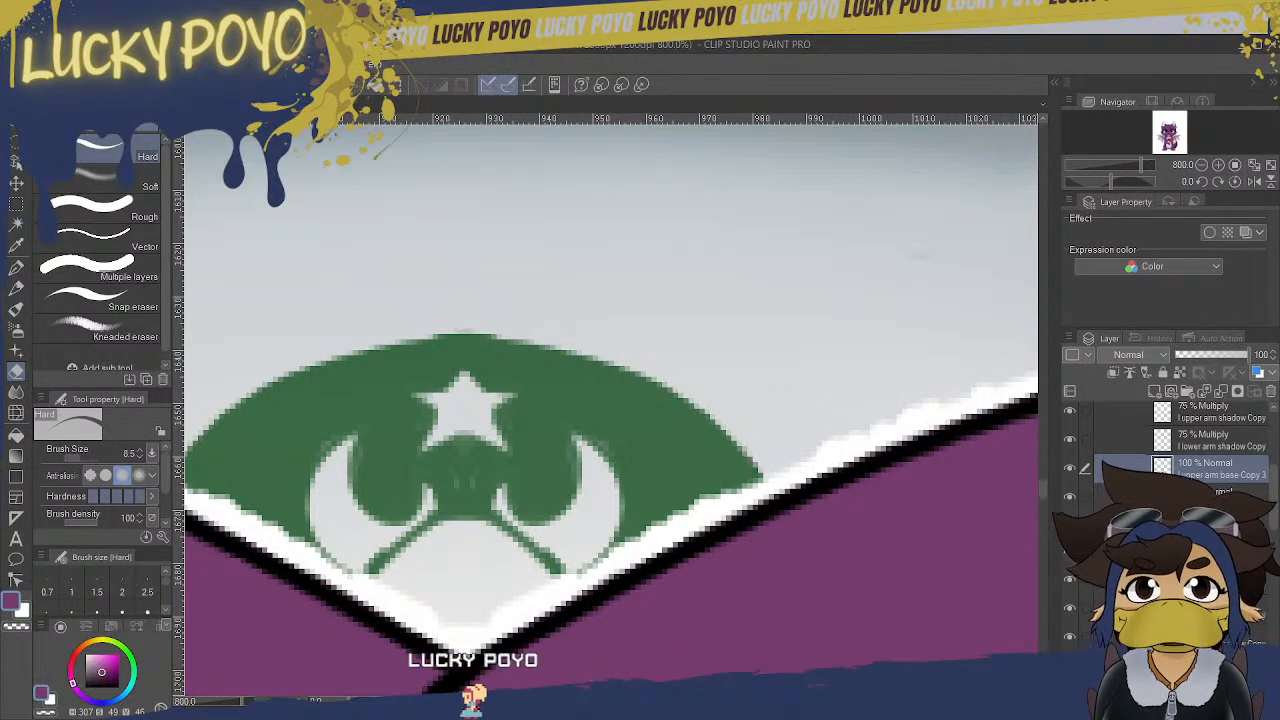
key("ctrl+z")
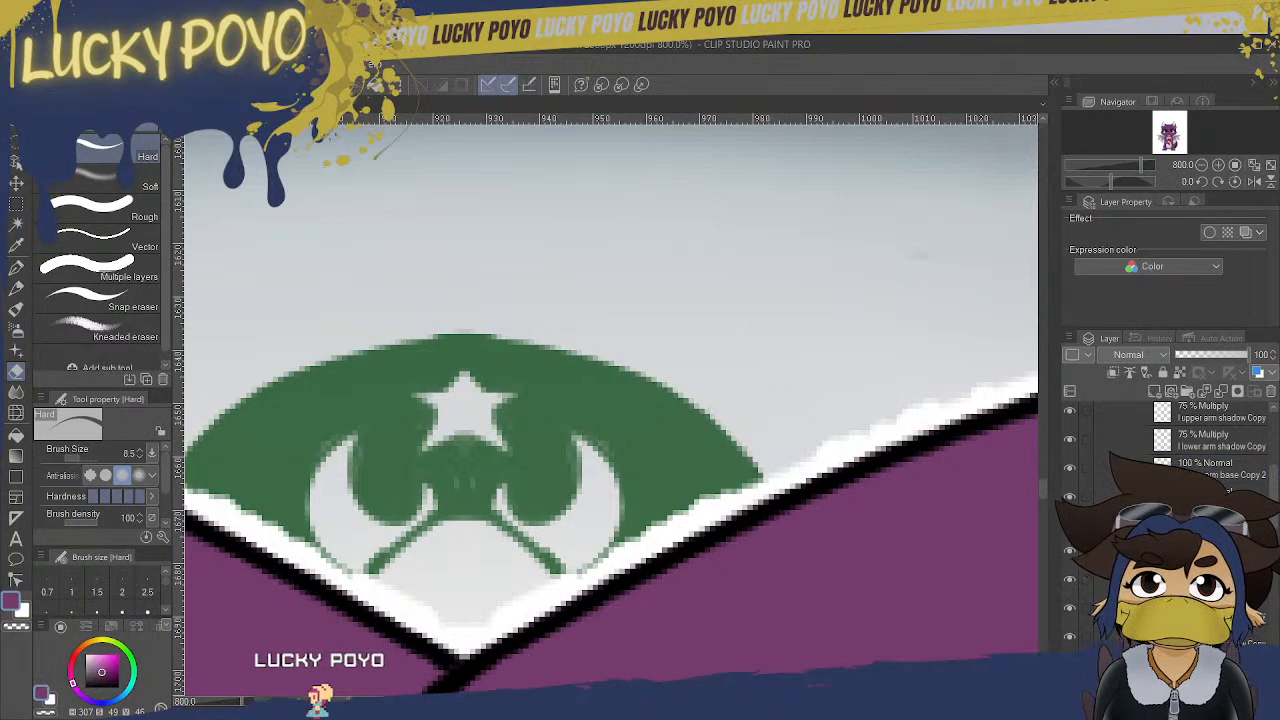
- Compare the uncleaned right arm's outer curve with its upper arm base color hidden and shown
key("ctrl+minus")
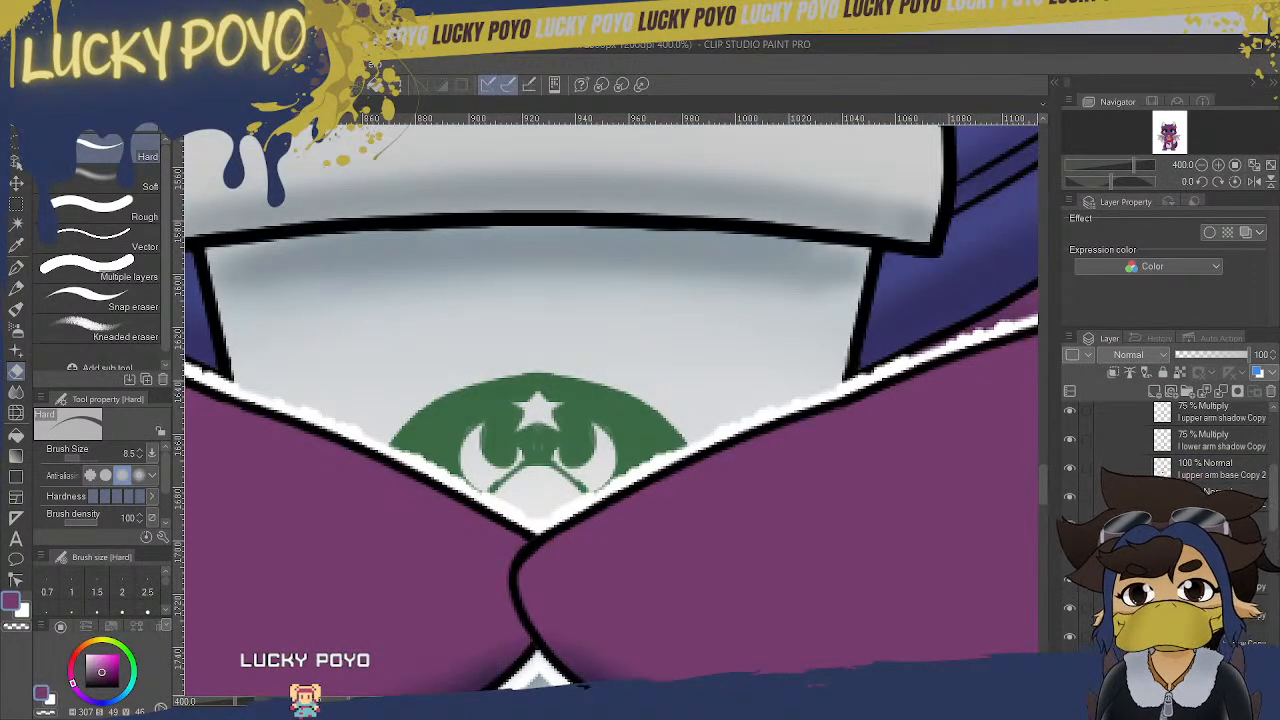
left_click_drag(310, 410, 1025, 410)
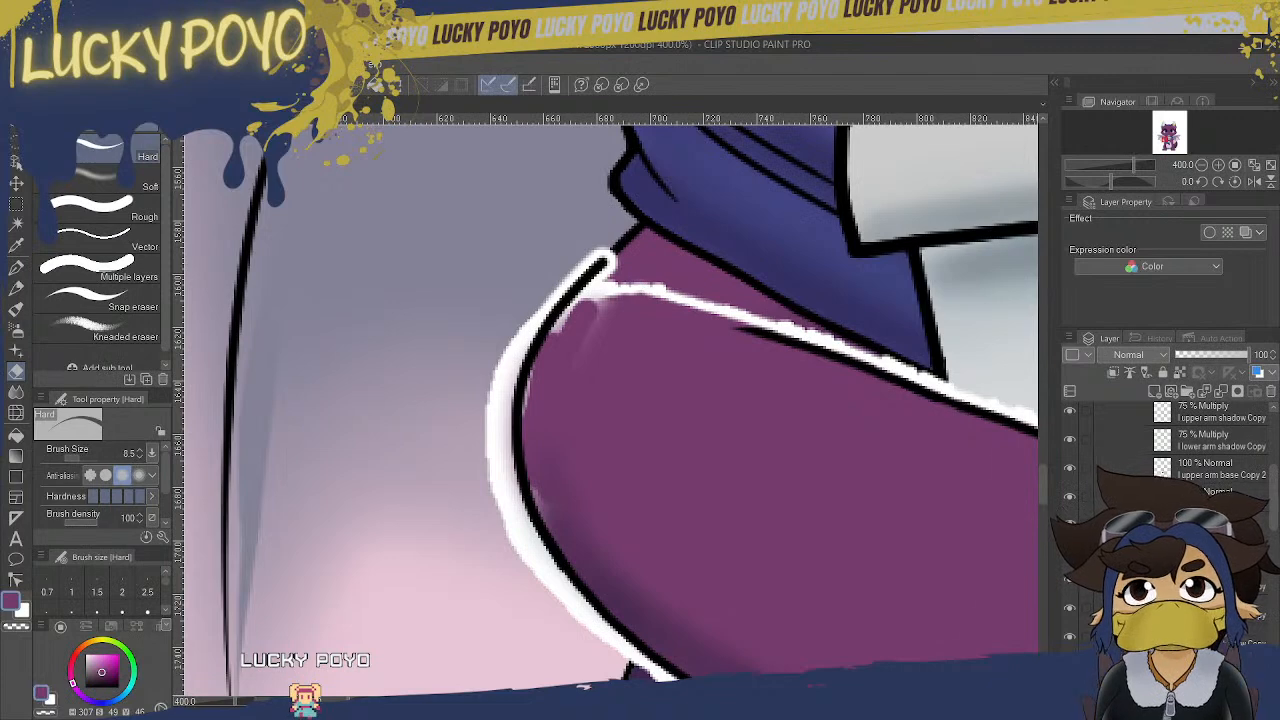
left_click(1070, 523)
left_click(1070, 523)
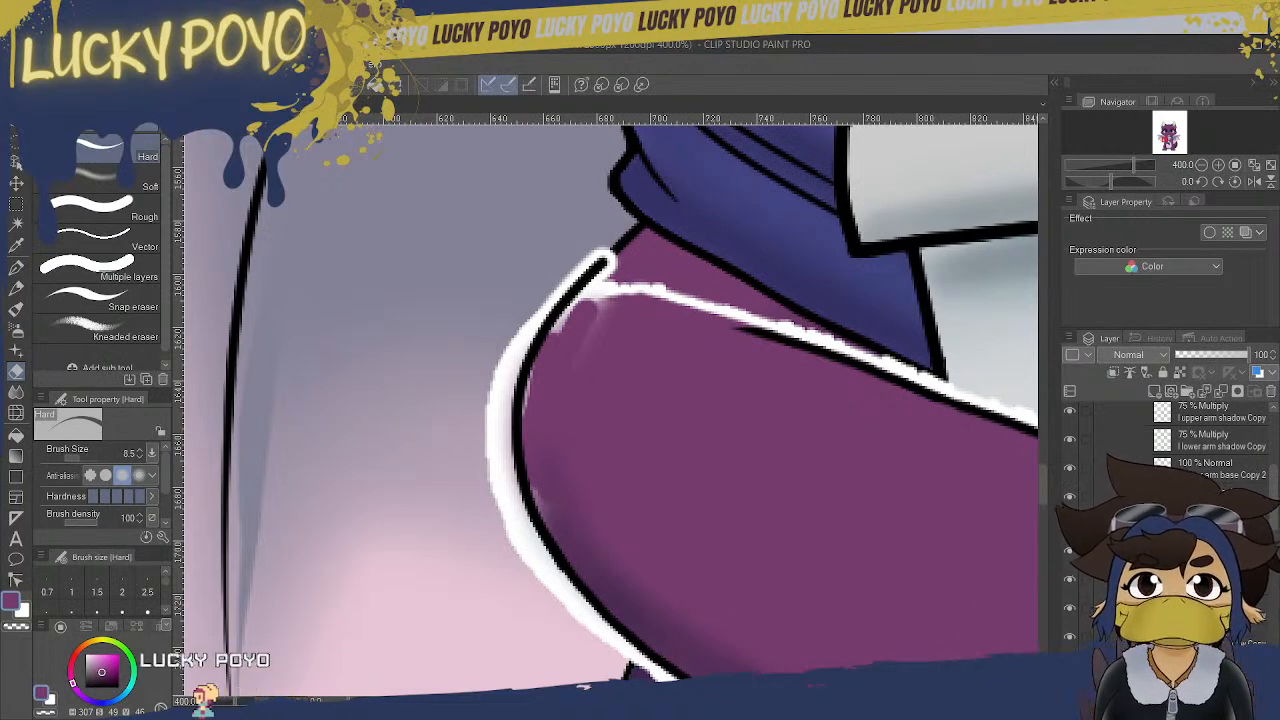
scroll(1276, 527, "down", 2)
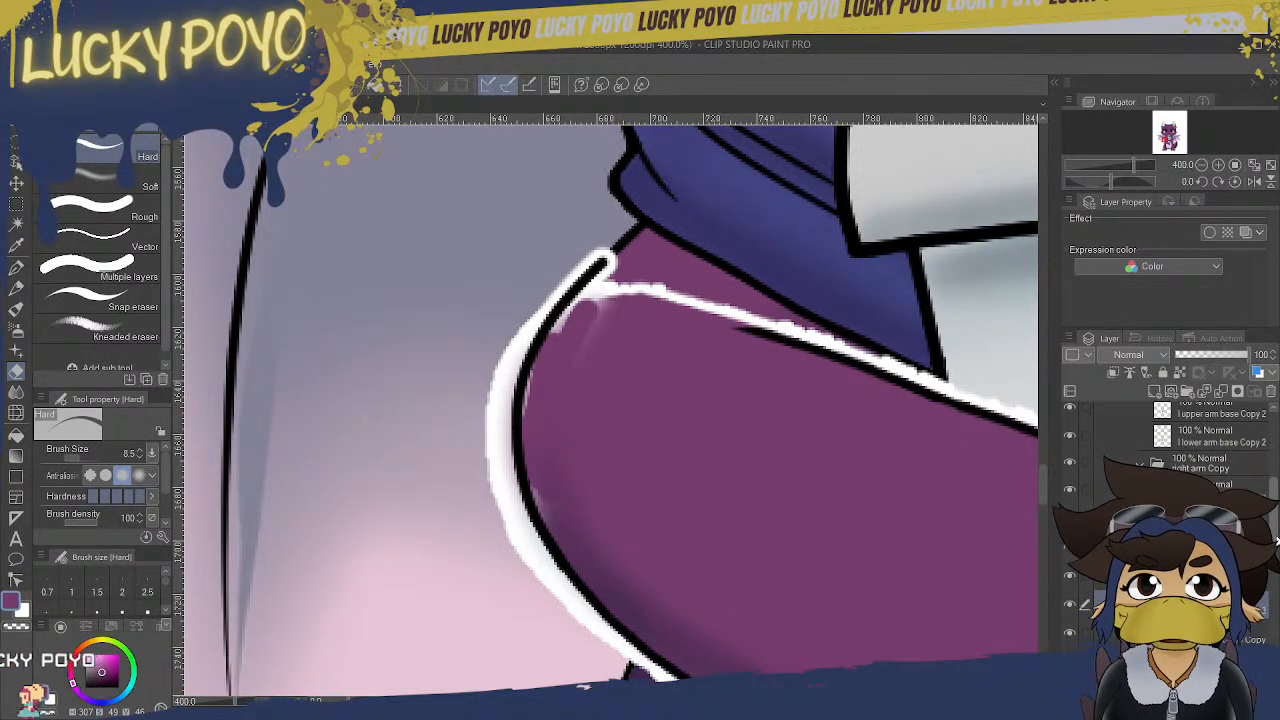
left_click(1070, 576)
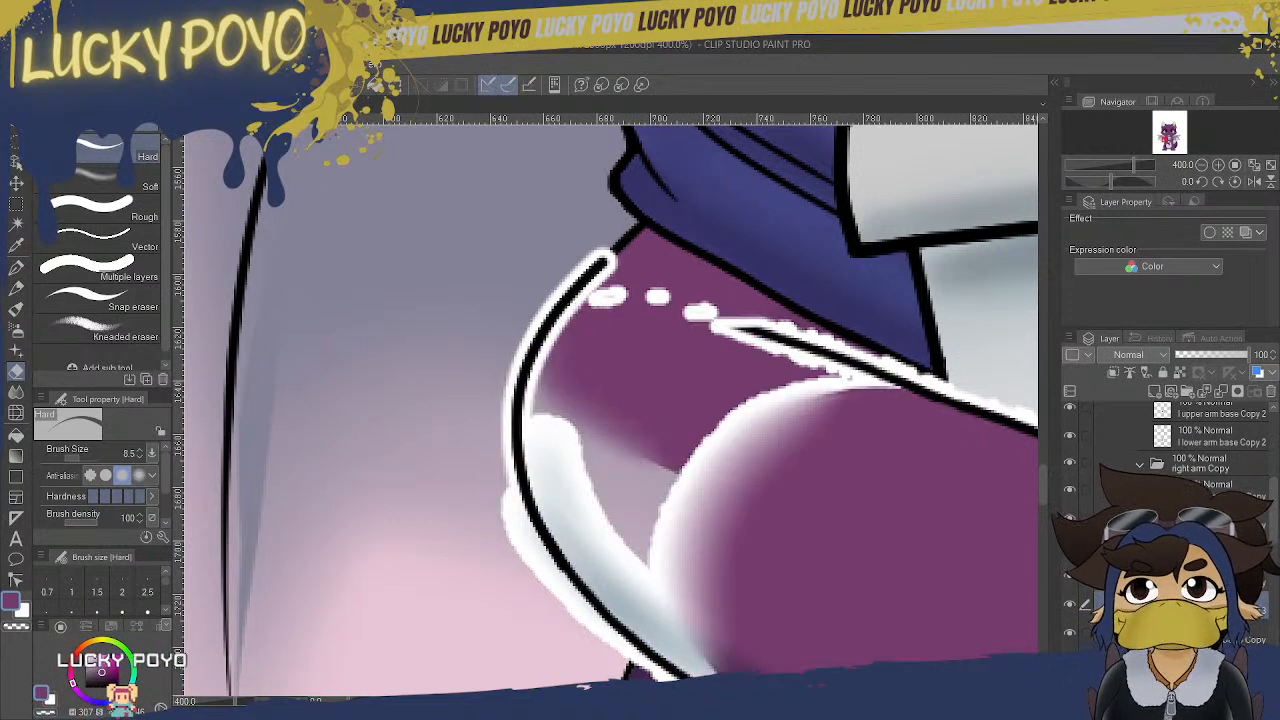
left_click(1070, 576)
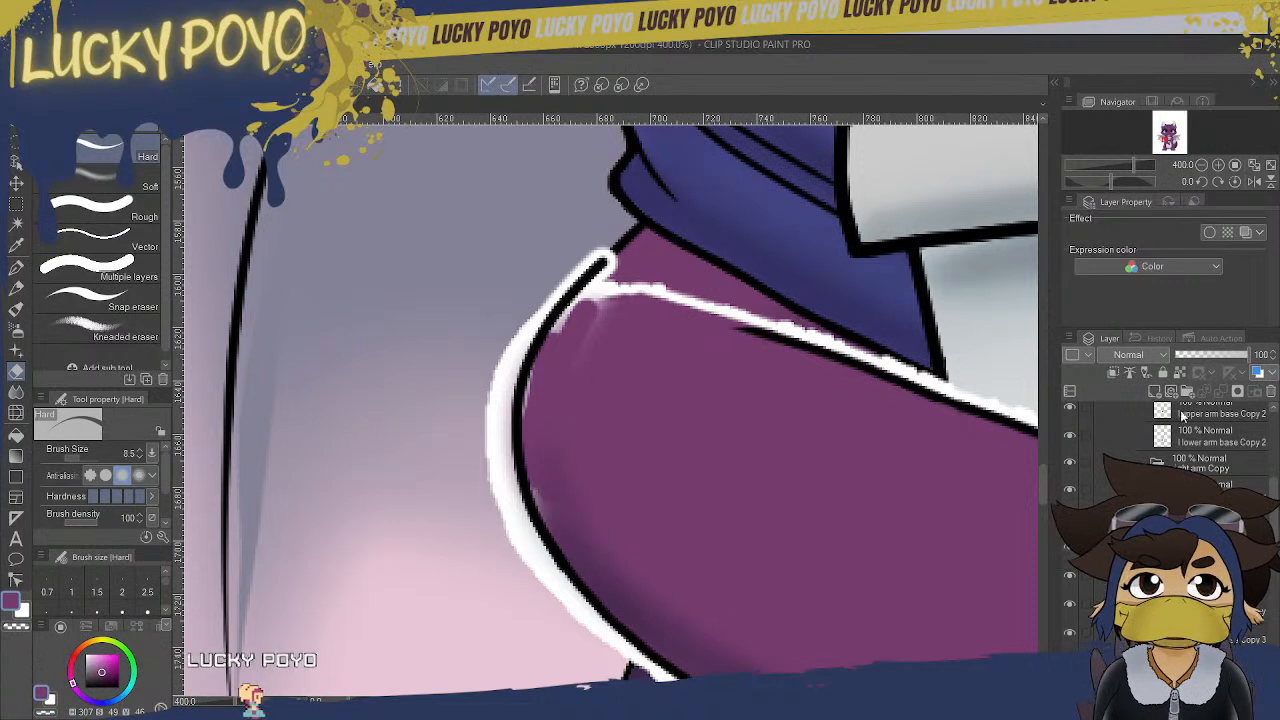
key("ctrl+z")
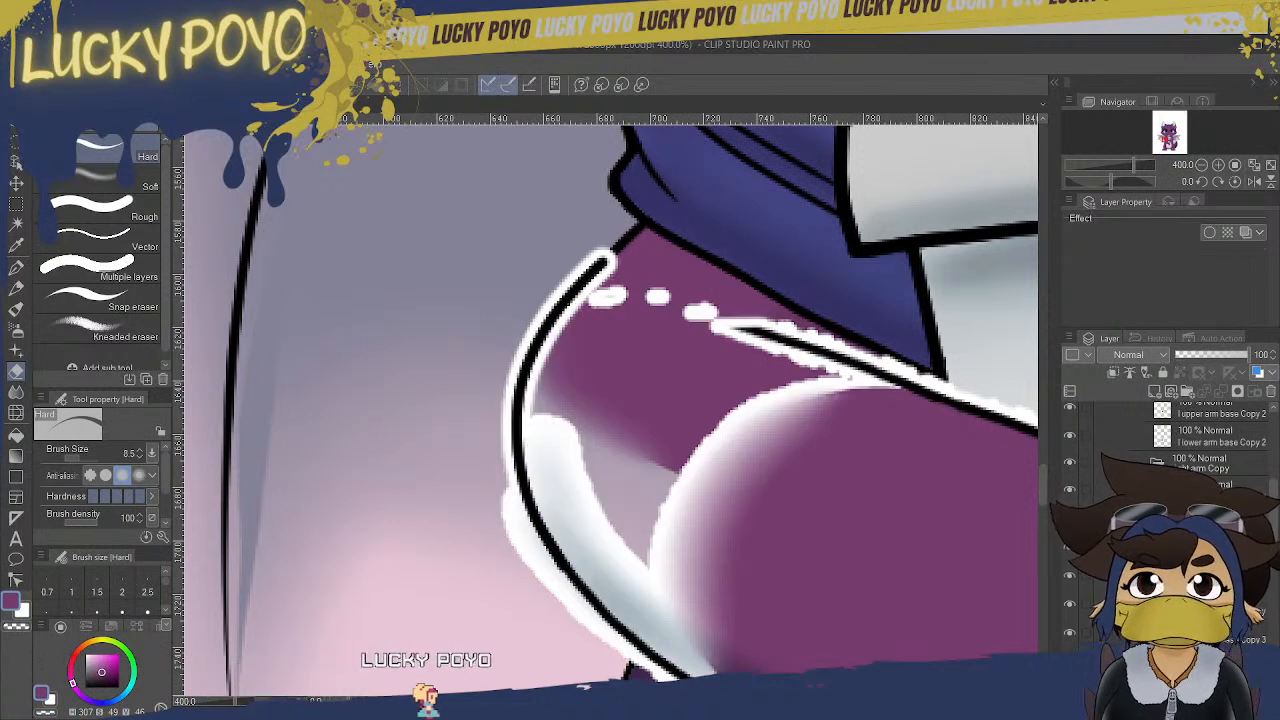
key("ctrl+y")
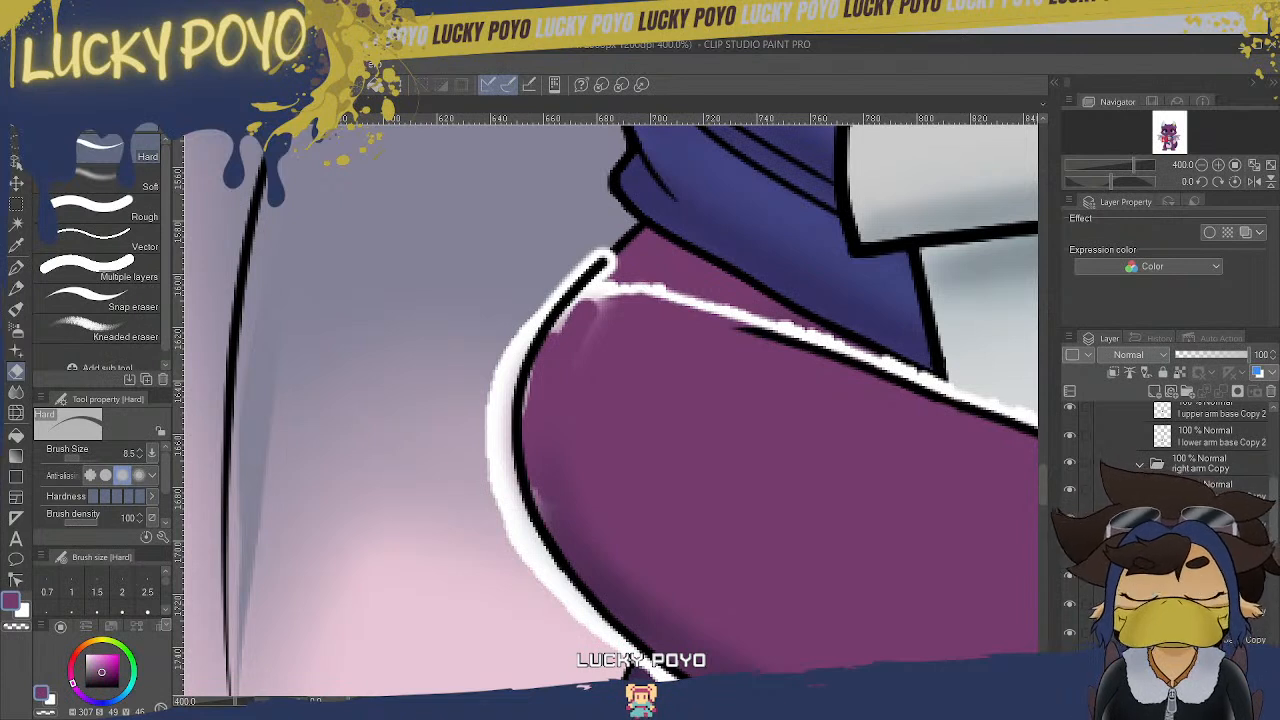
key("ctrl+z")
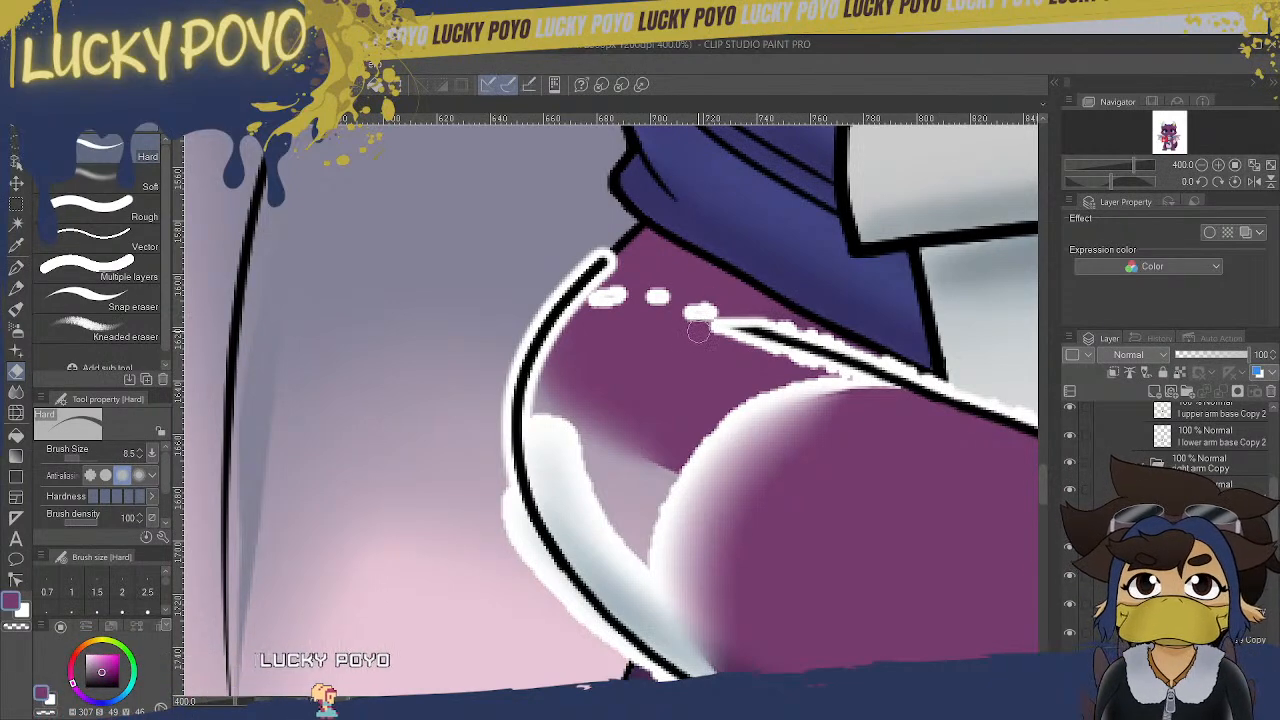
- Flip the copied left upper arm base layer horizontally within the right arm folder and apply the transformation
left_click_drag(650, 701, 767, 701)
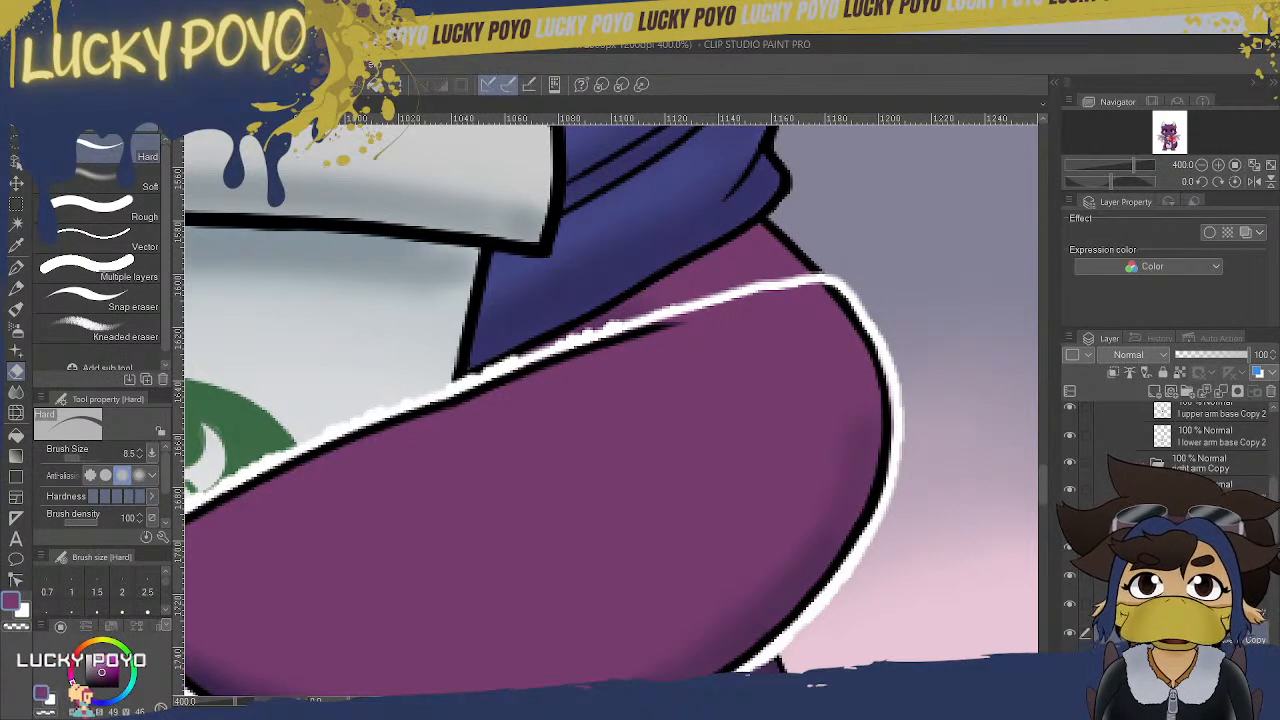
scroll(527, 398, "left", 6)
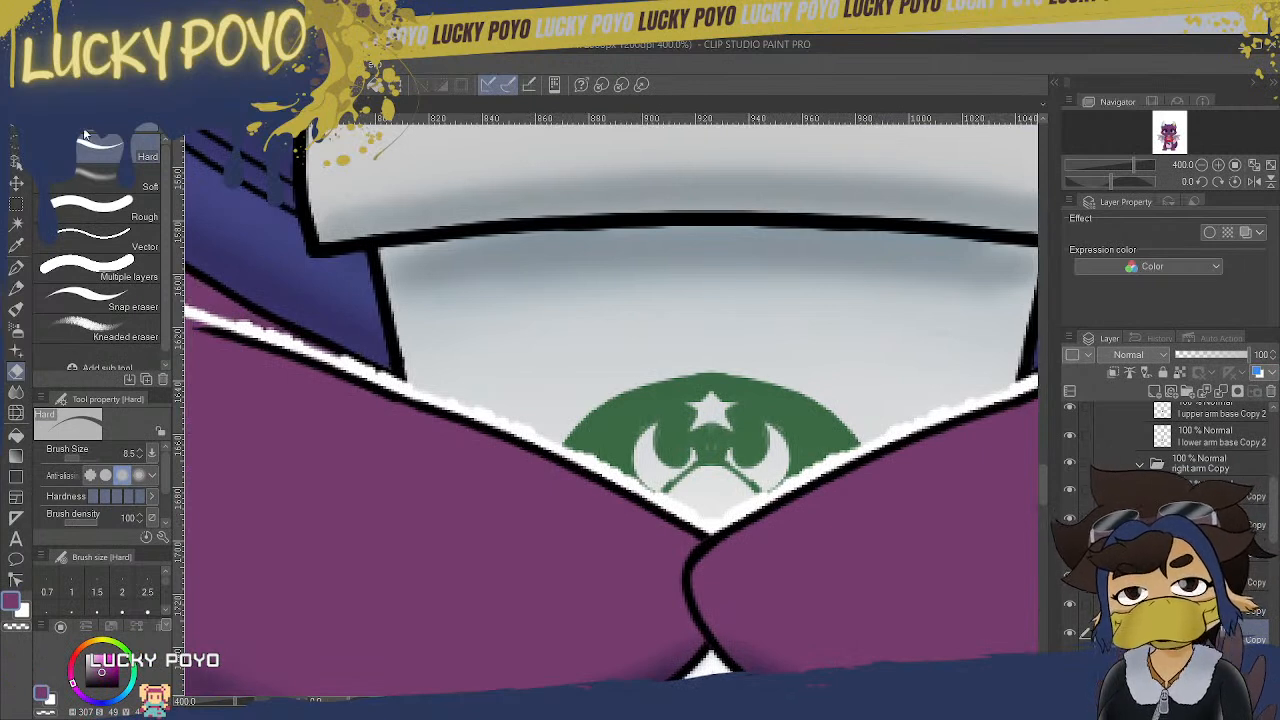
left_click(395, 583)
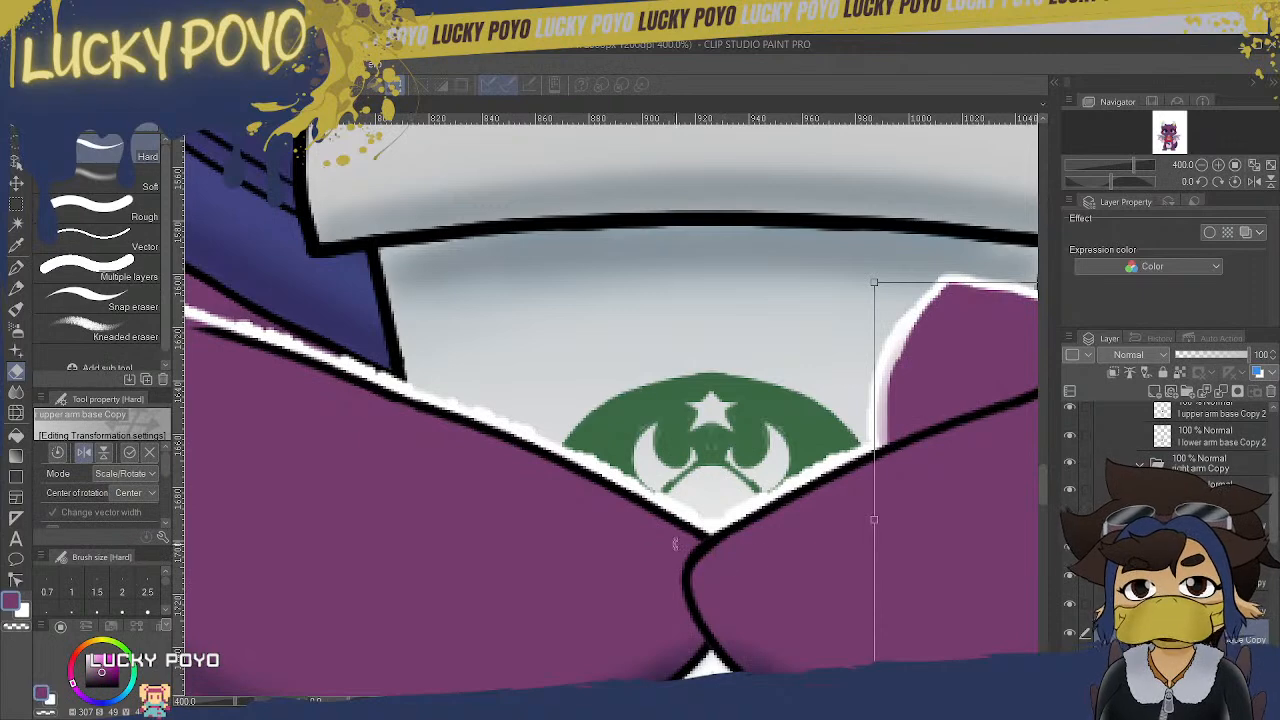
left_click_drag(660, 700, 694, 700)
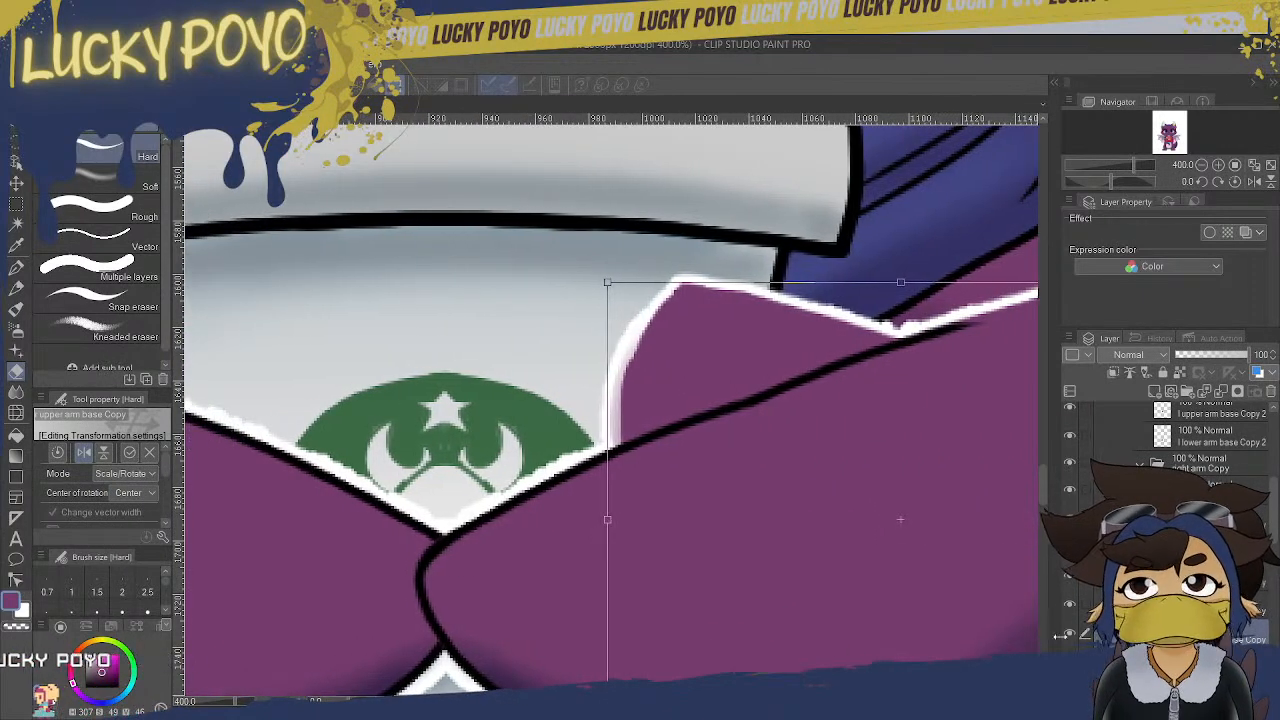
key("ctrl+minus")
key("ctrl+minus")
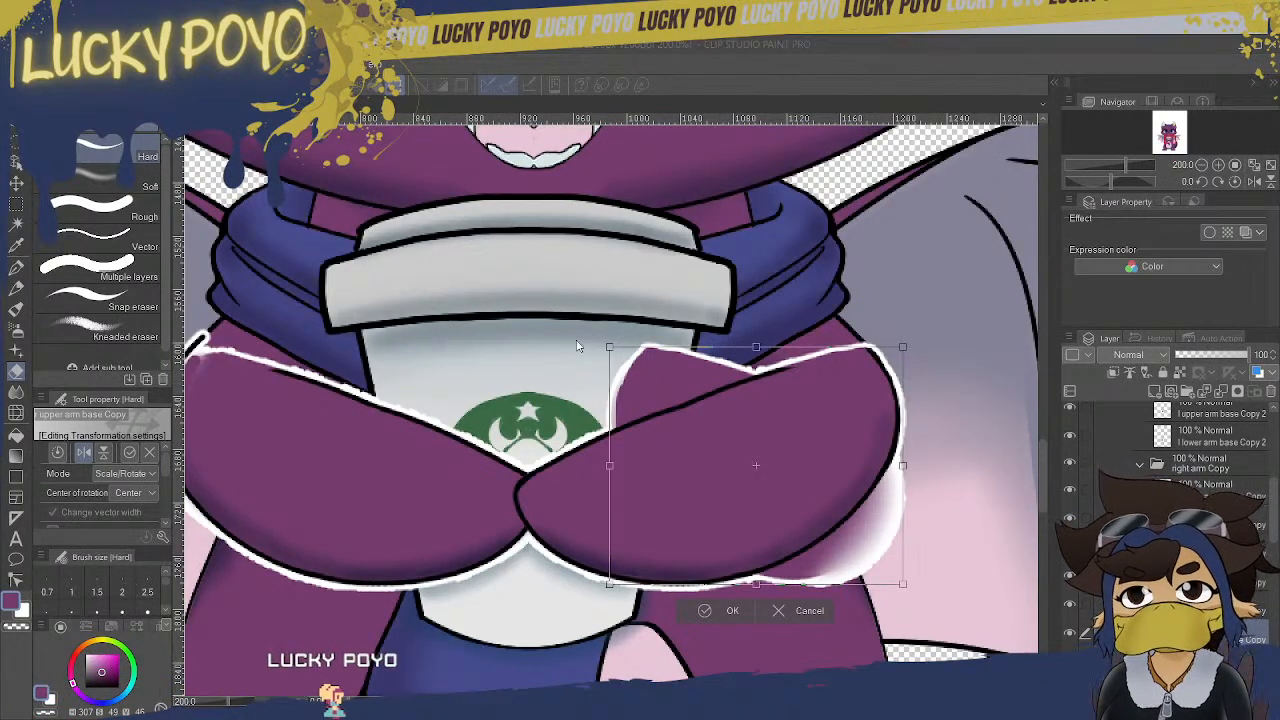
key("Return")
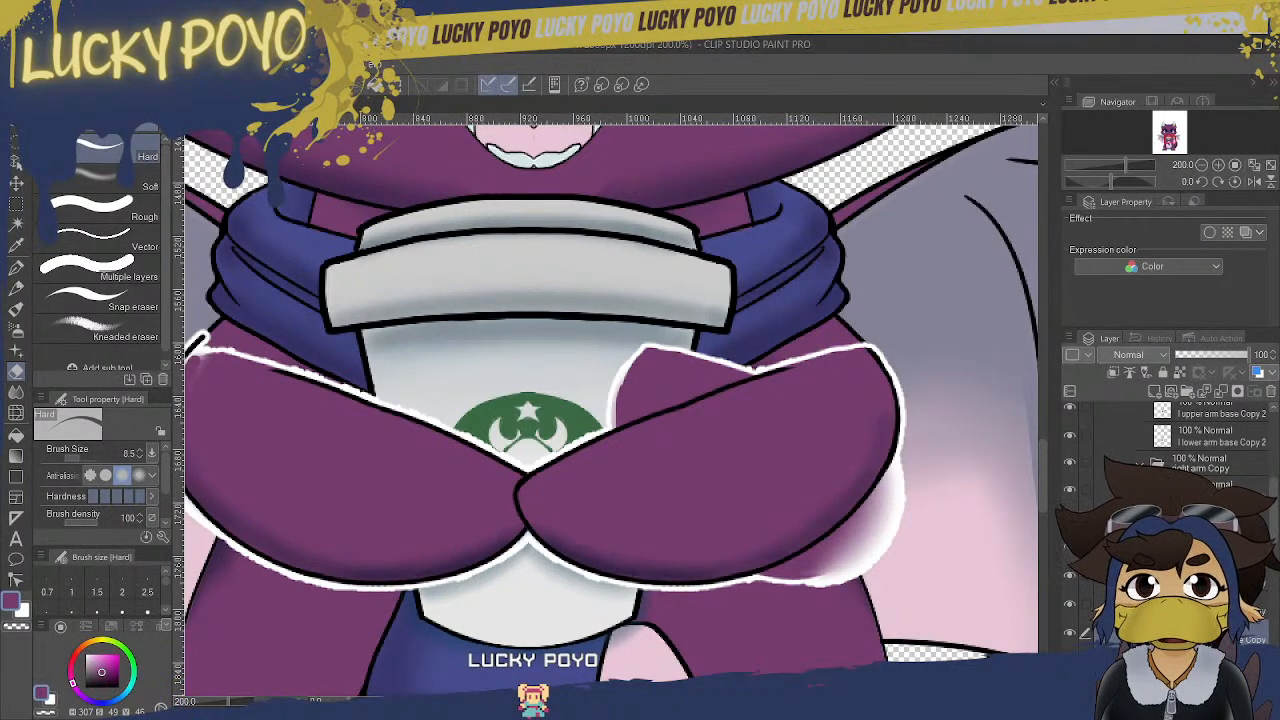
- Lower the existing right upper arm base to 48% opacity and move the flipped base copy onto the right arm
left_click(1210, 355)
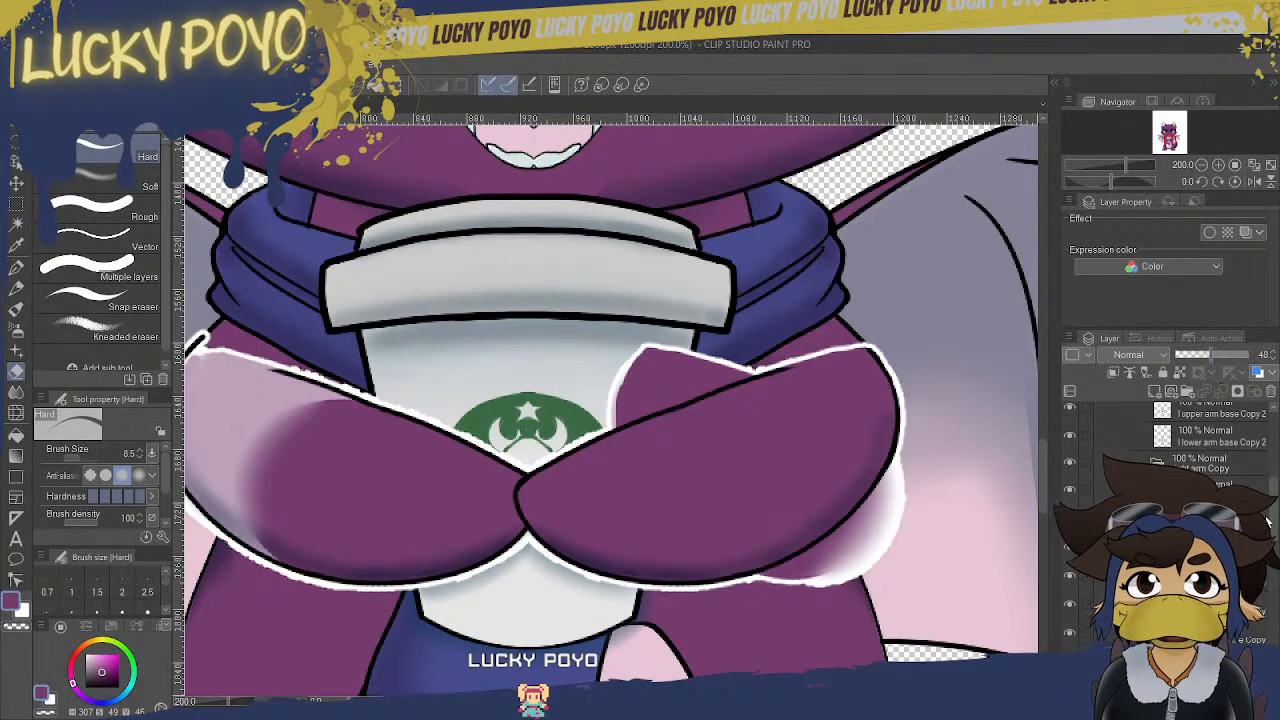
left_click(1248, 637)
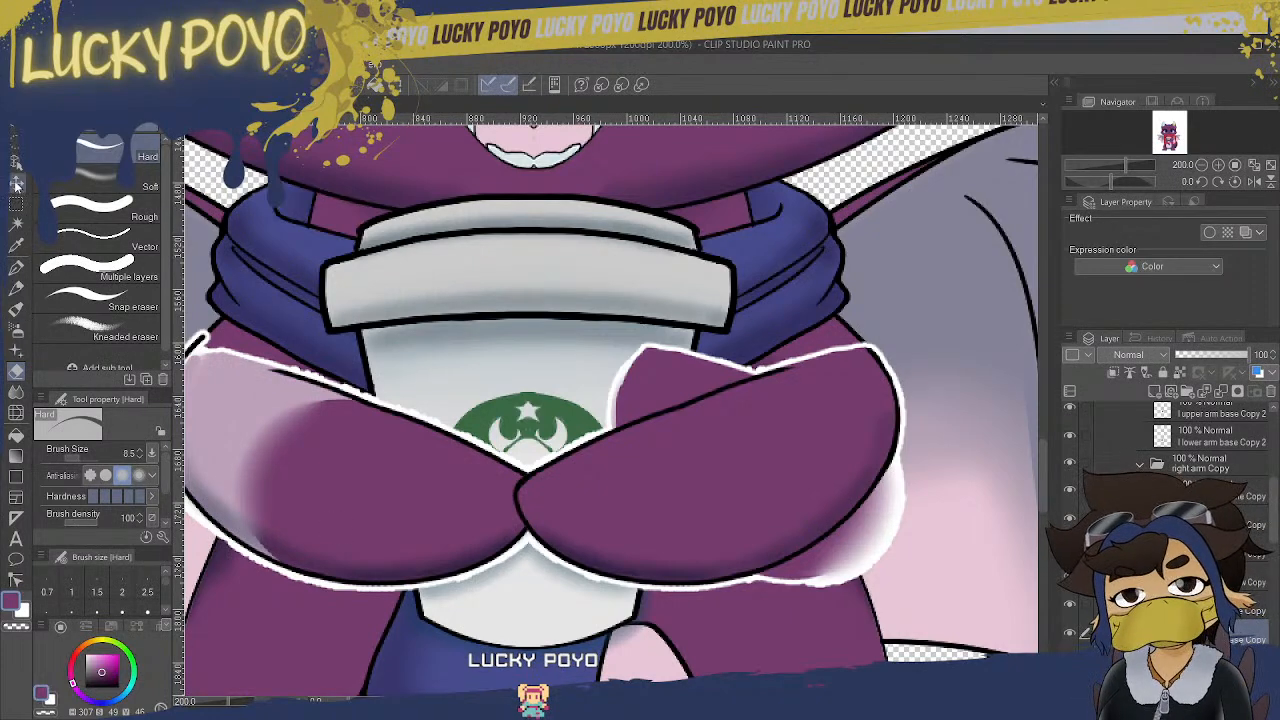
key("k")
left_click_drag(680, 400, 245, 395)
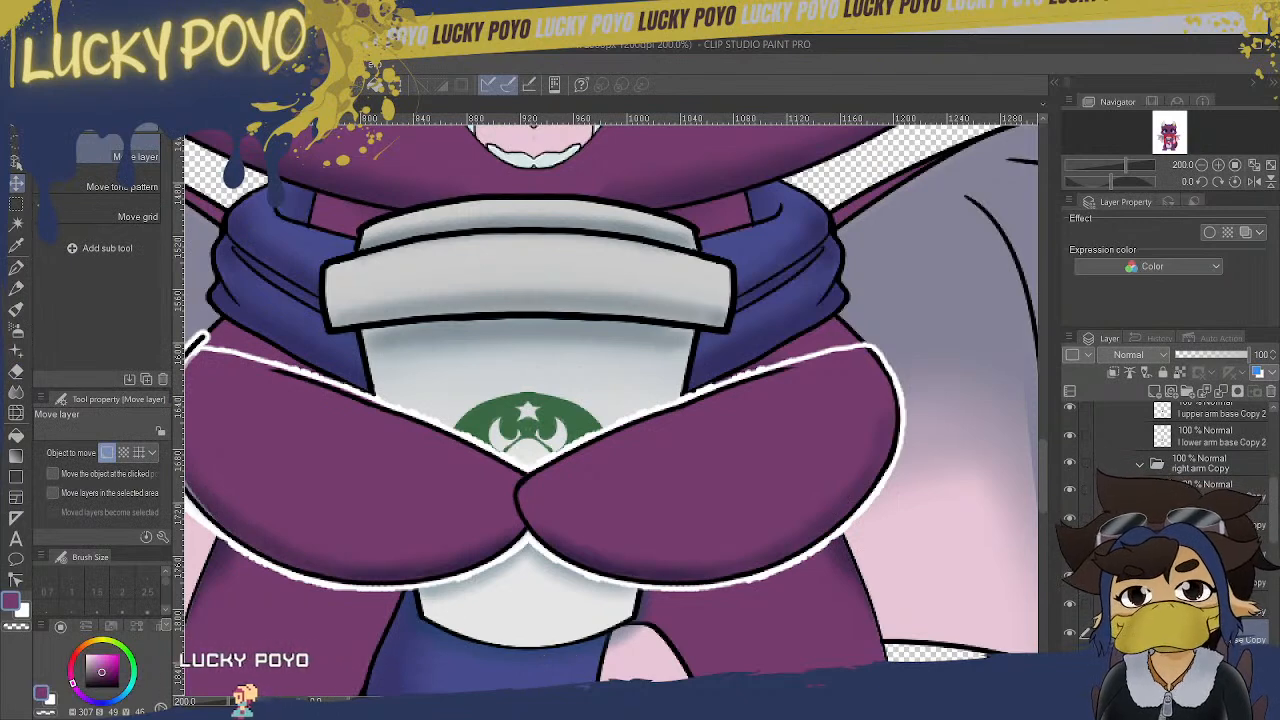
scroll(245, 395, "left", 4)
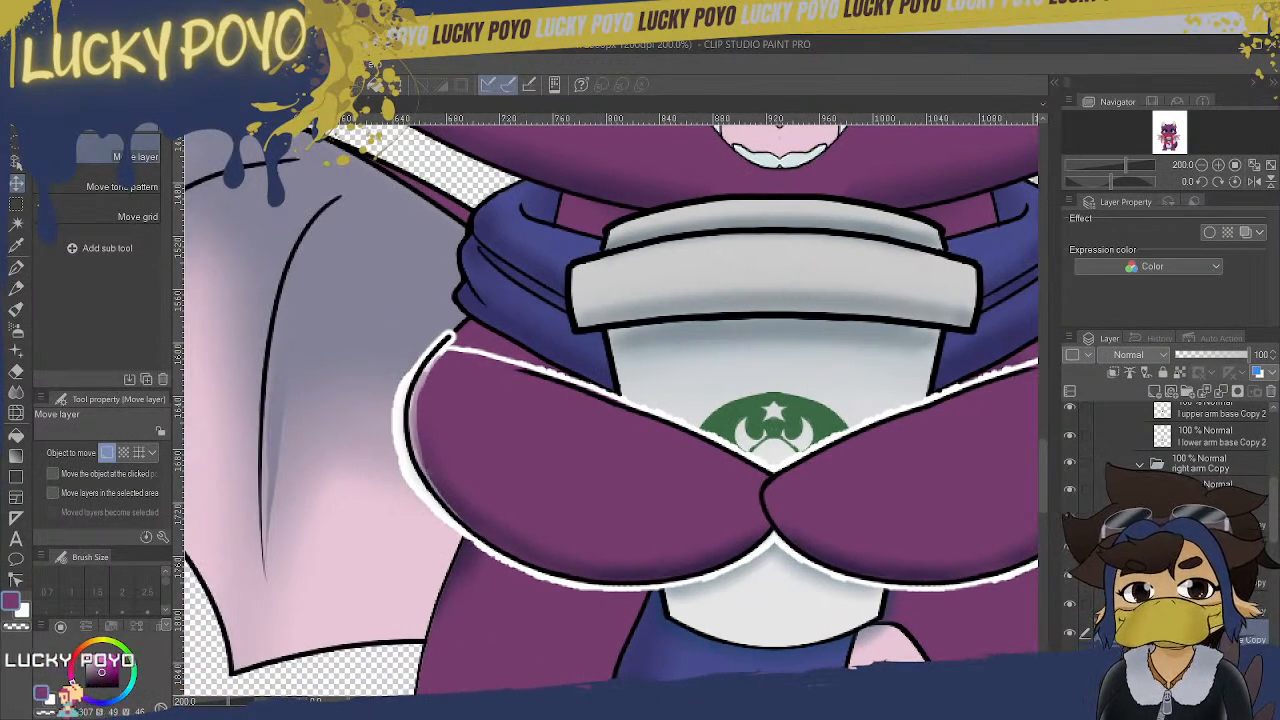
key("ctrl+plus")
scroll(1043, 479, "left", 2)
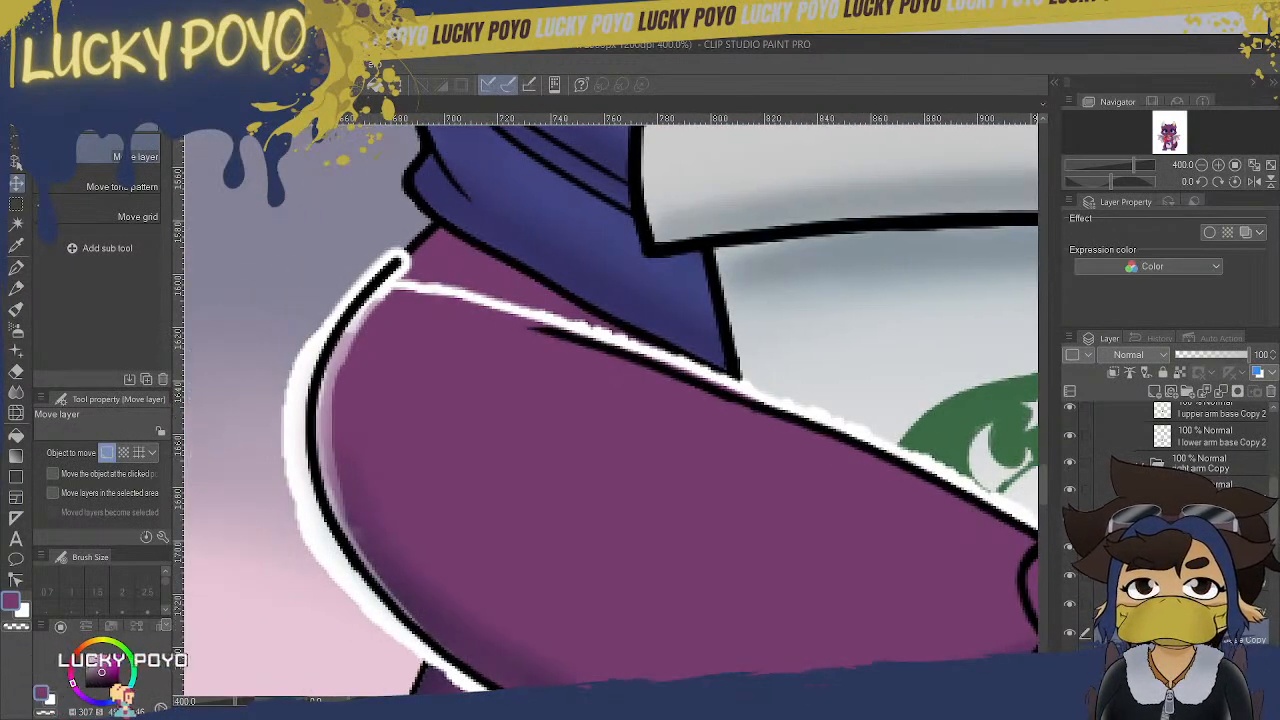
- Shift the flipped upper arm base copy until it fills the right arm's outline without gaps
scroll(1043, 479, "down", 1)
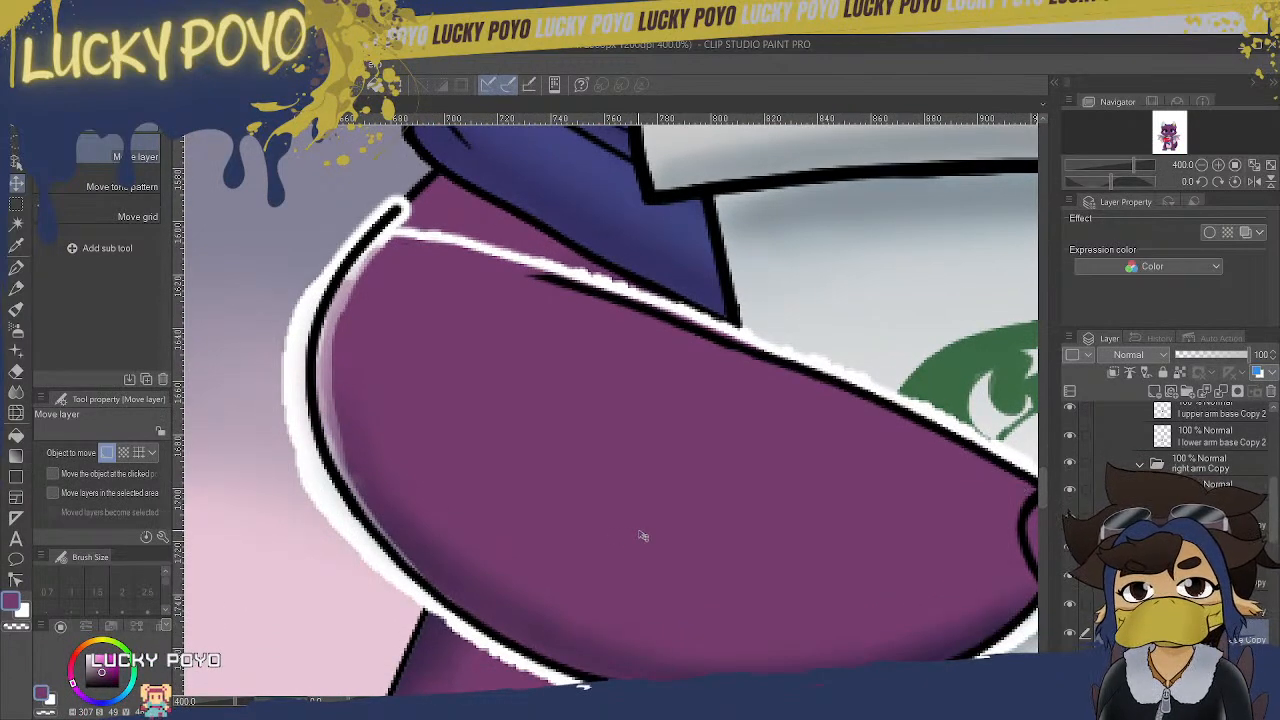
left_click_drag(621, 531, 624, 532)
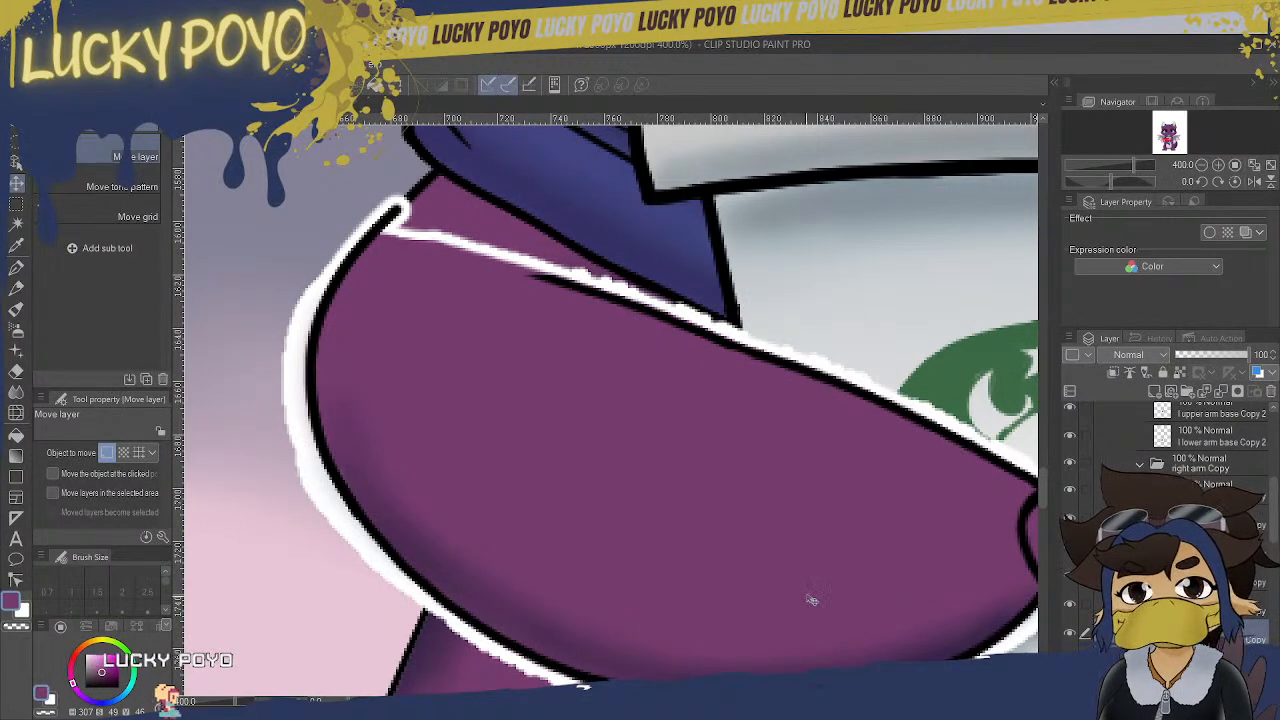
scroll(1045, 490, "down", 3)
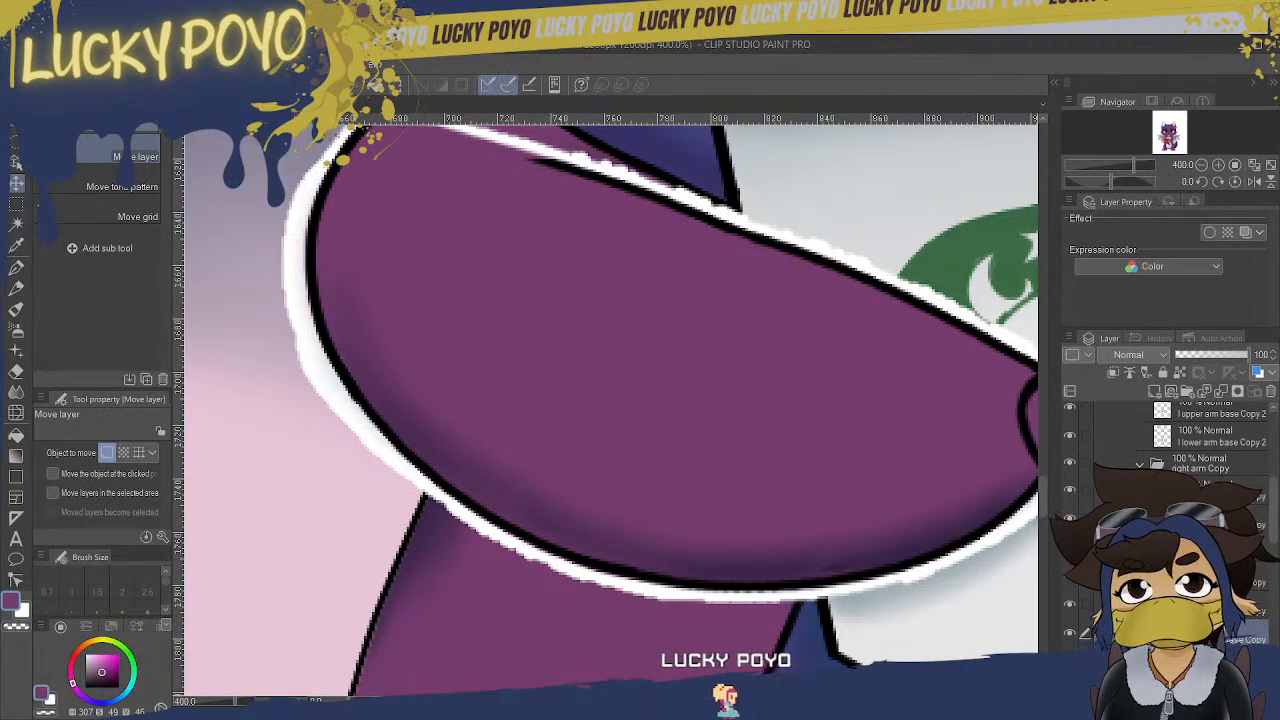
- Examine the white border around both upper arms for base color spilling outside the lineart
left_click(1200, 668)
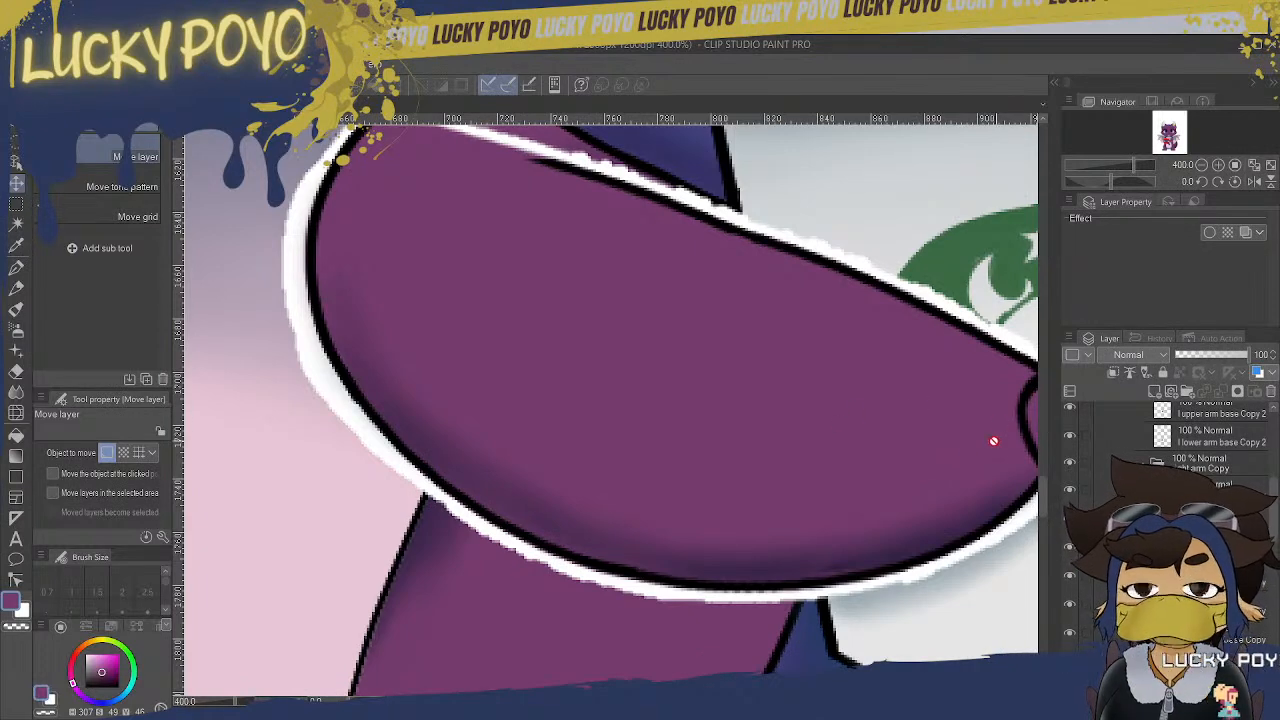
left_click_drag(248, 700, 231, 703)
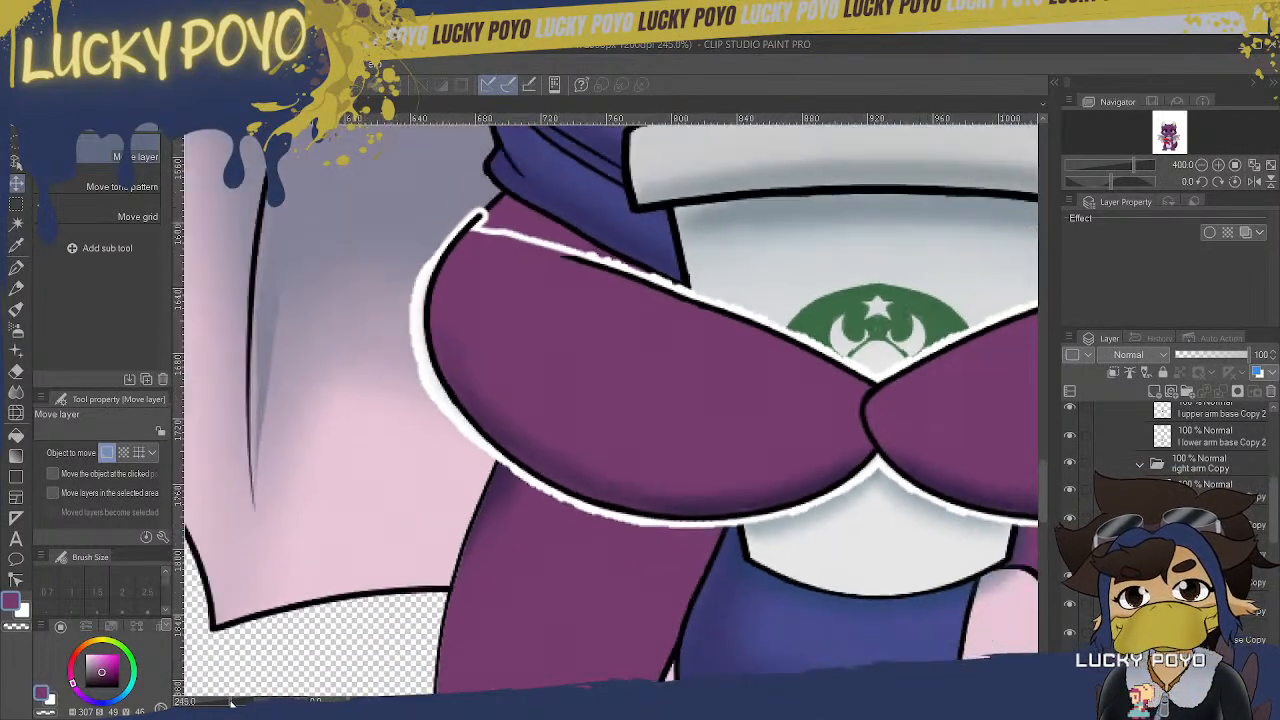
left_click_drag(650, 701, 676, 701)
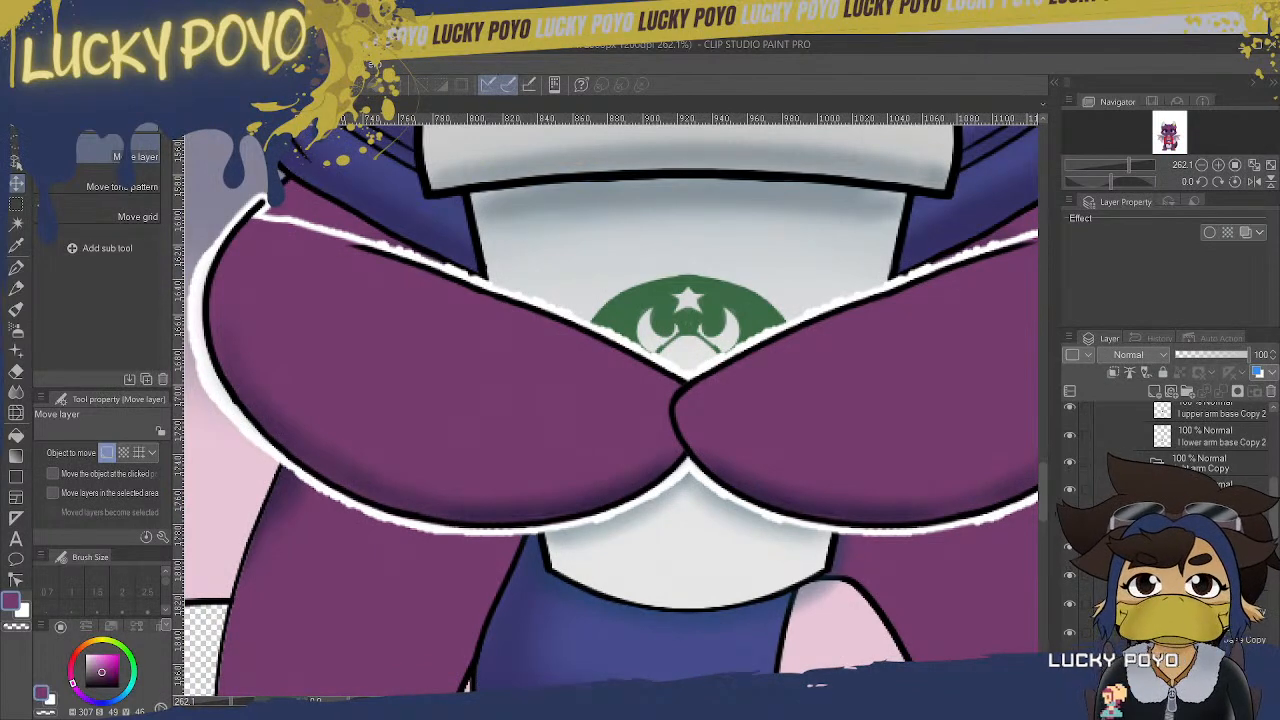
mouse_move(676, 701)
left_mouse_down()
mouse_move(702, 701)
mouse_move(680, 701)
left_mouse_up()
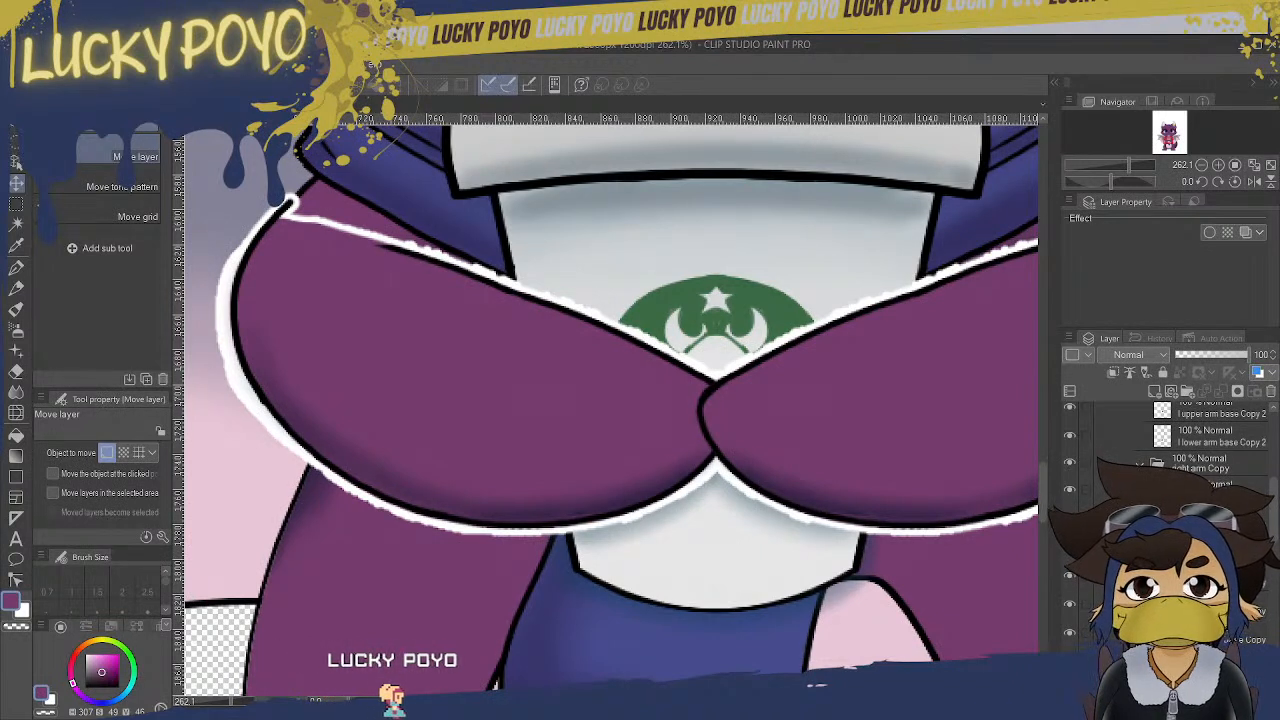
left_click(1200, 548)
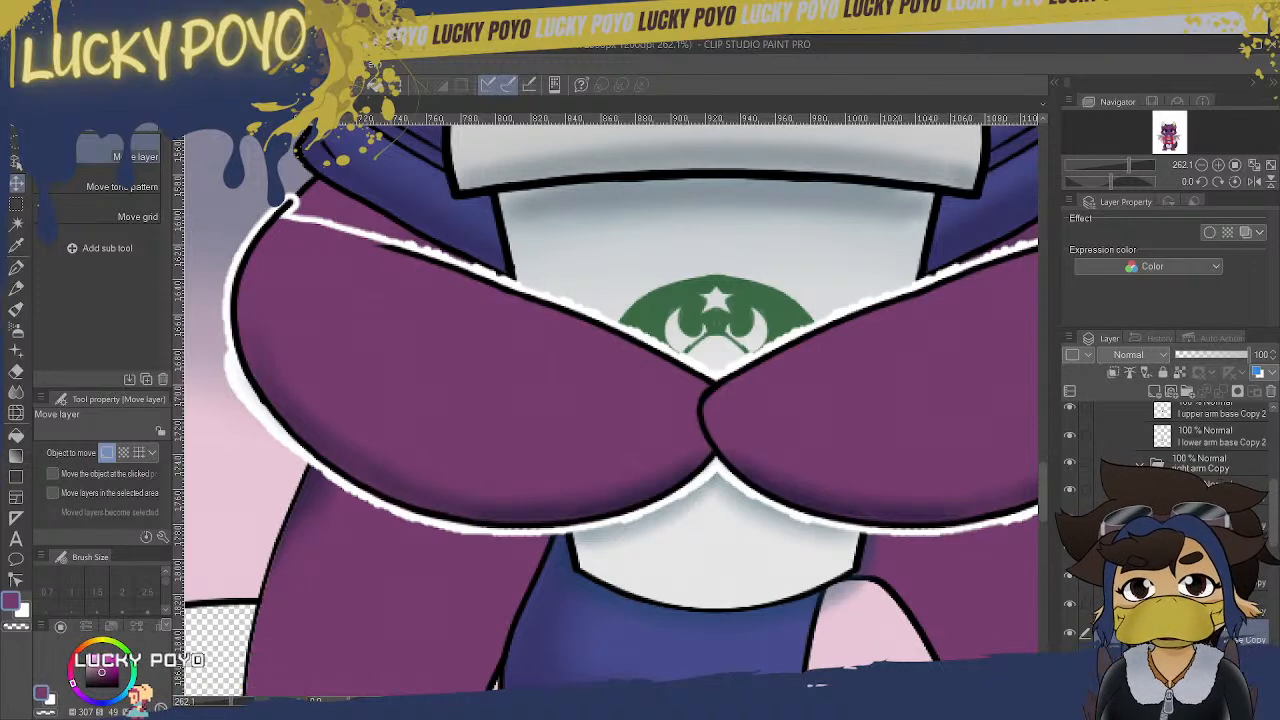
scroll(420, 278, "right", 5)
scroll(610, 400, "left", 7)
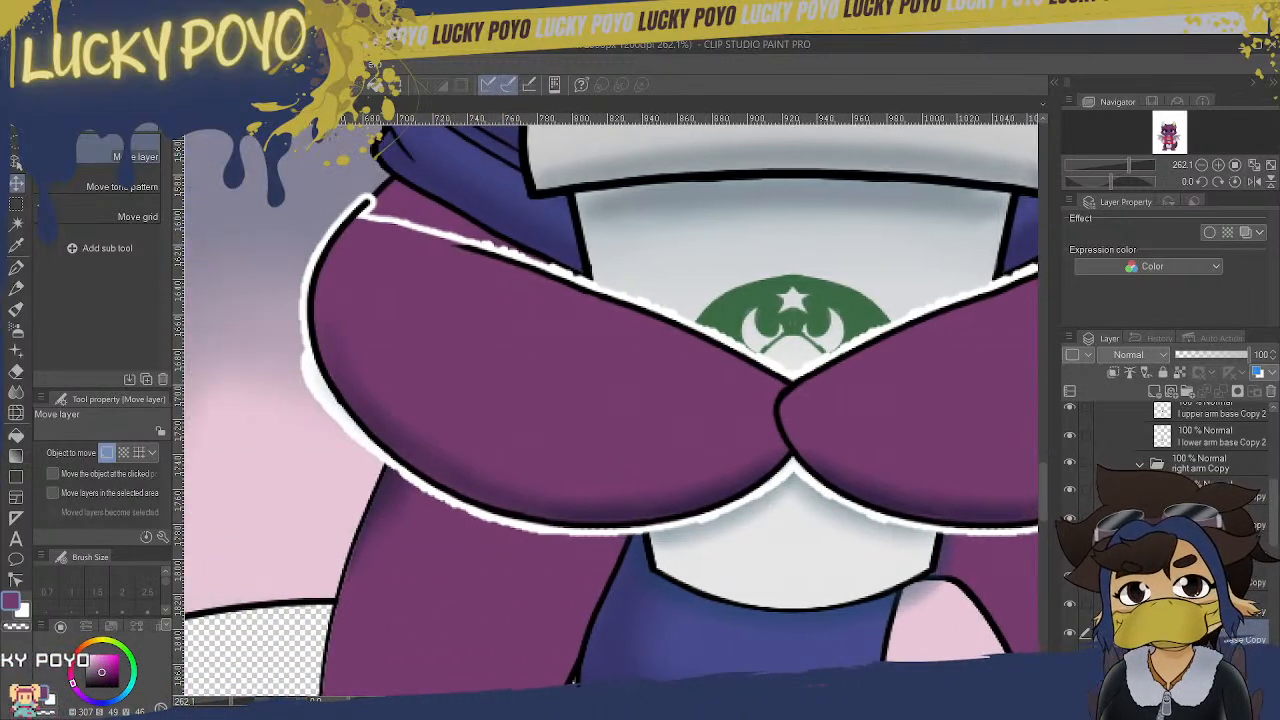
scroll(610, 400, "right", 3)
scroll(610, 400, "left", 1)
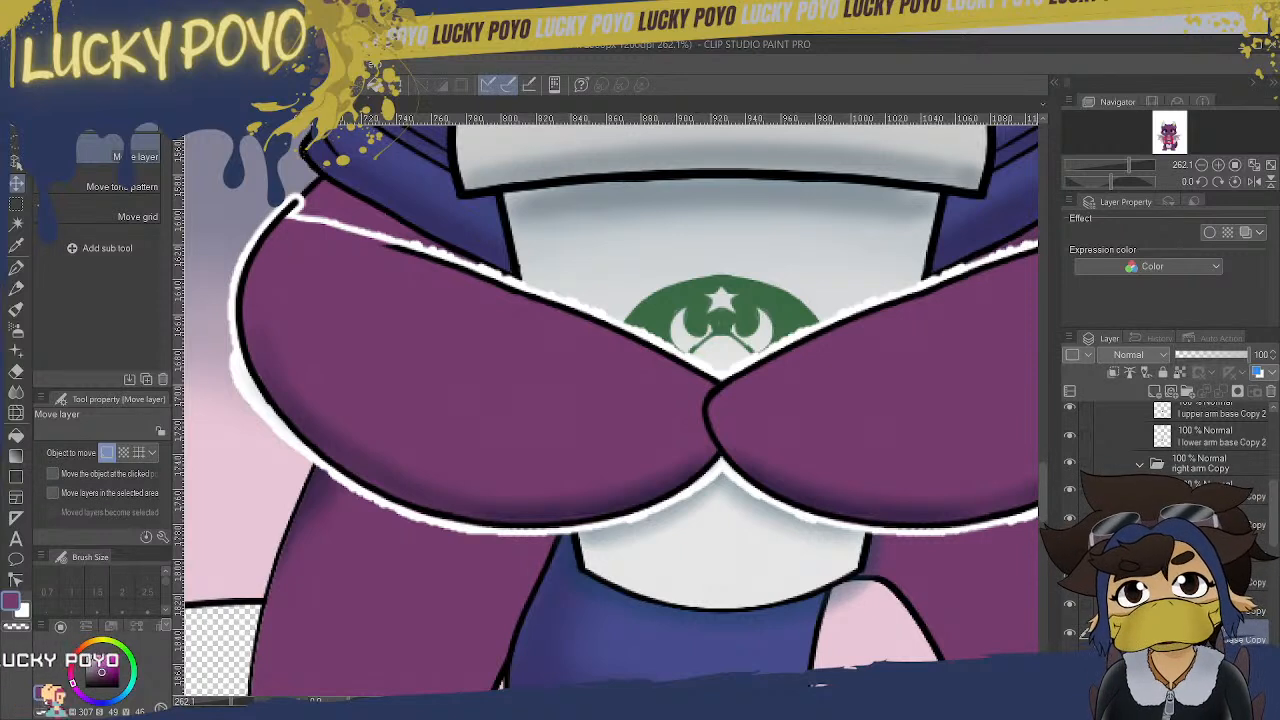
scroll(1187, 450, "up", 2)
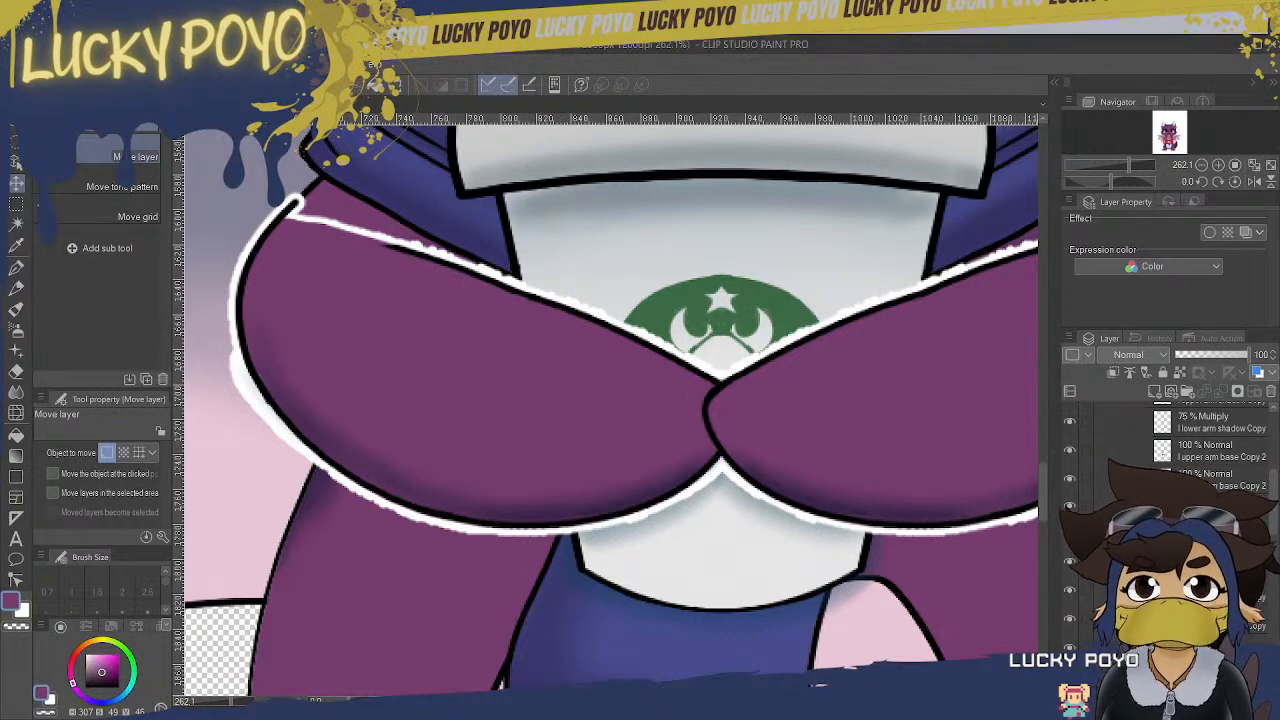
- Turn off the white border effect on the red-tagged layer folder inside the coffee folder
left_click(1150, 507)
left_click(1180, 534)
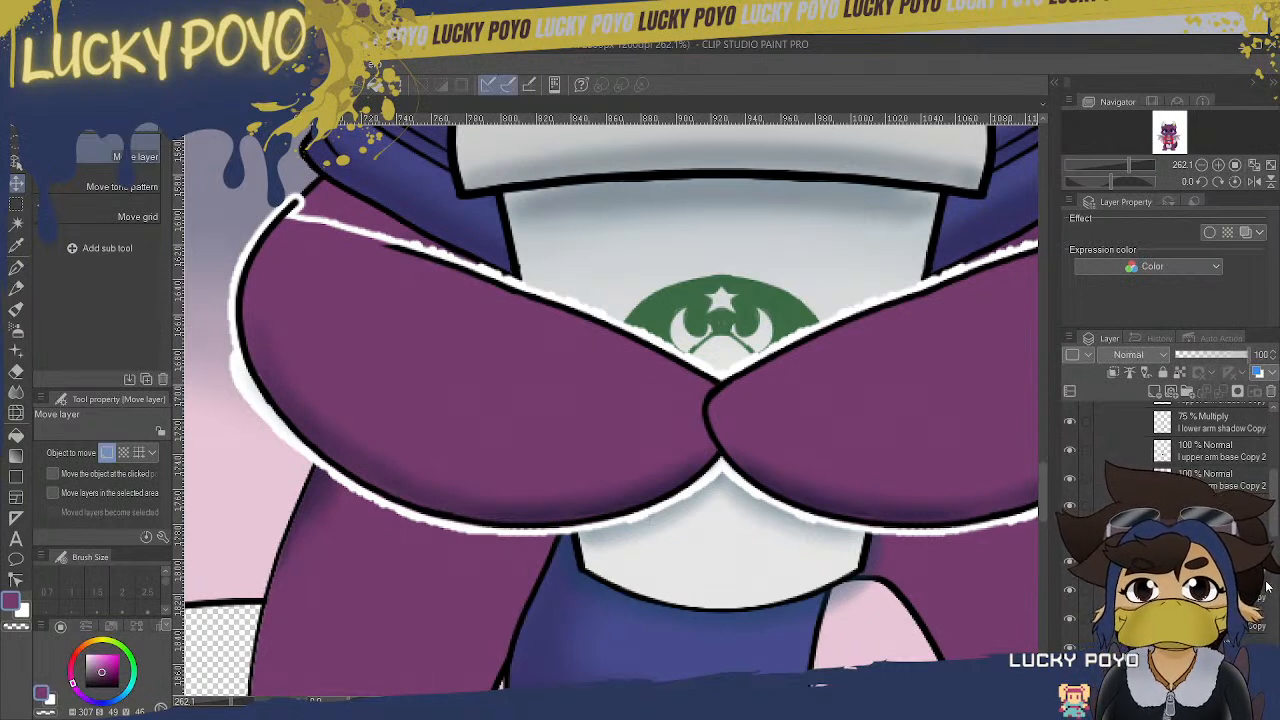
scroll(1270, 537, "up", 8)
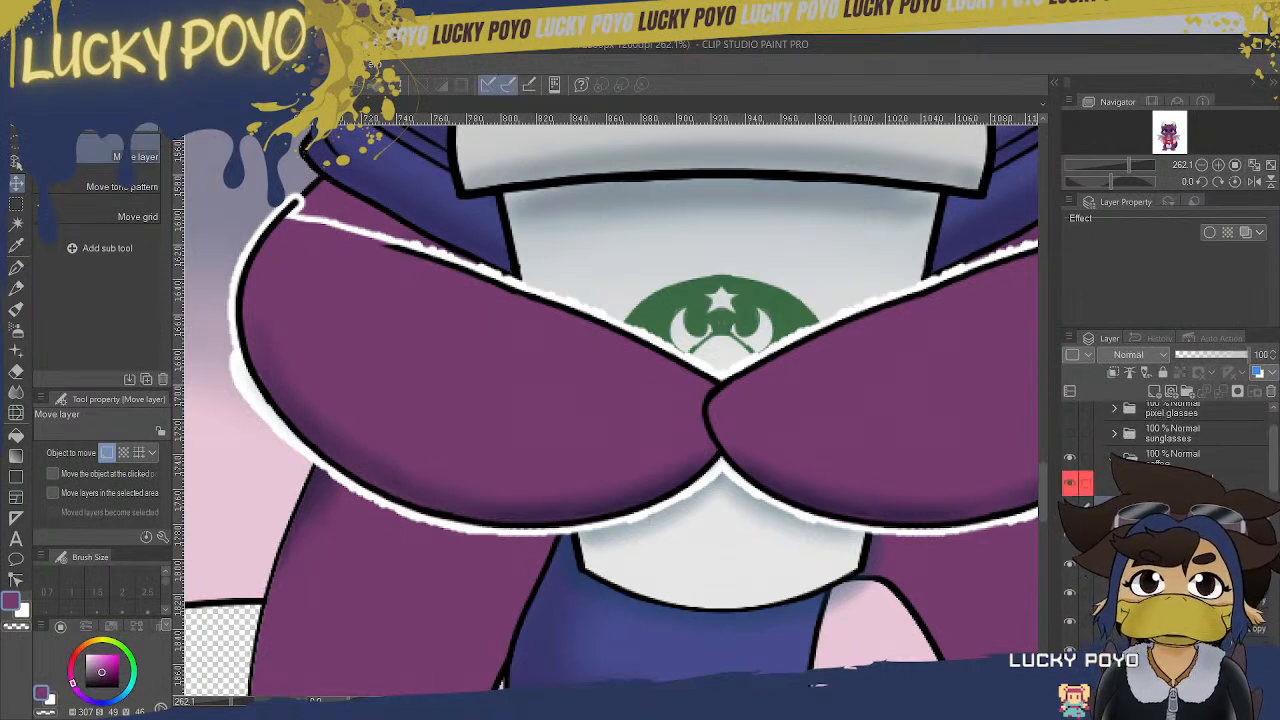
left_click(1114, 460)
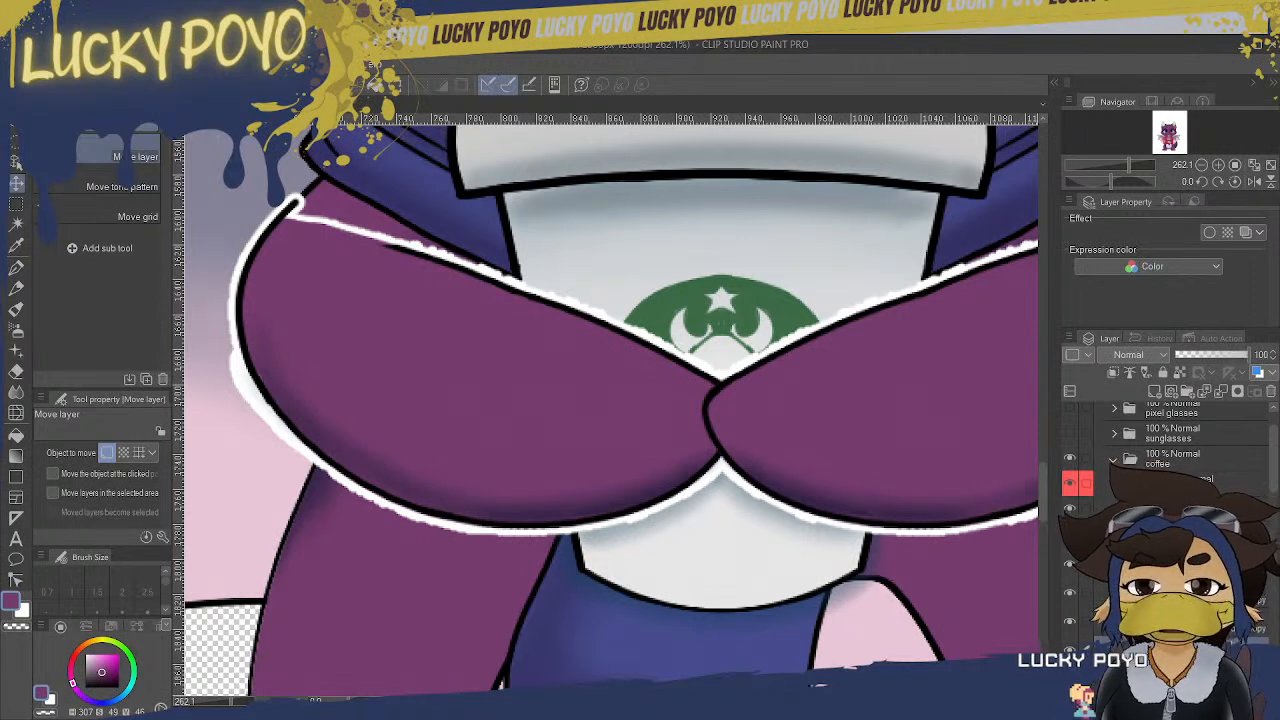
scroll(1170, 480, "down", 3)
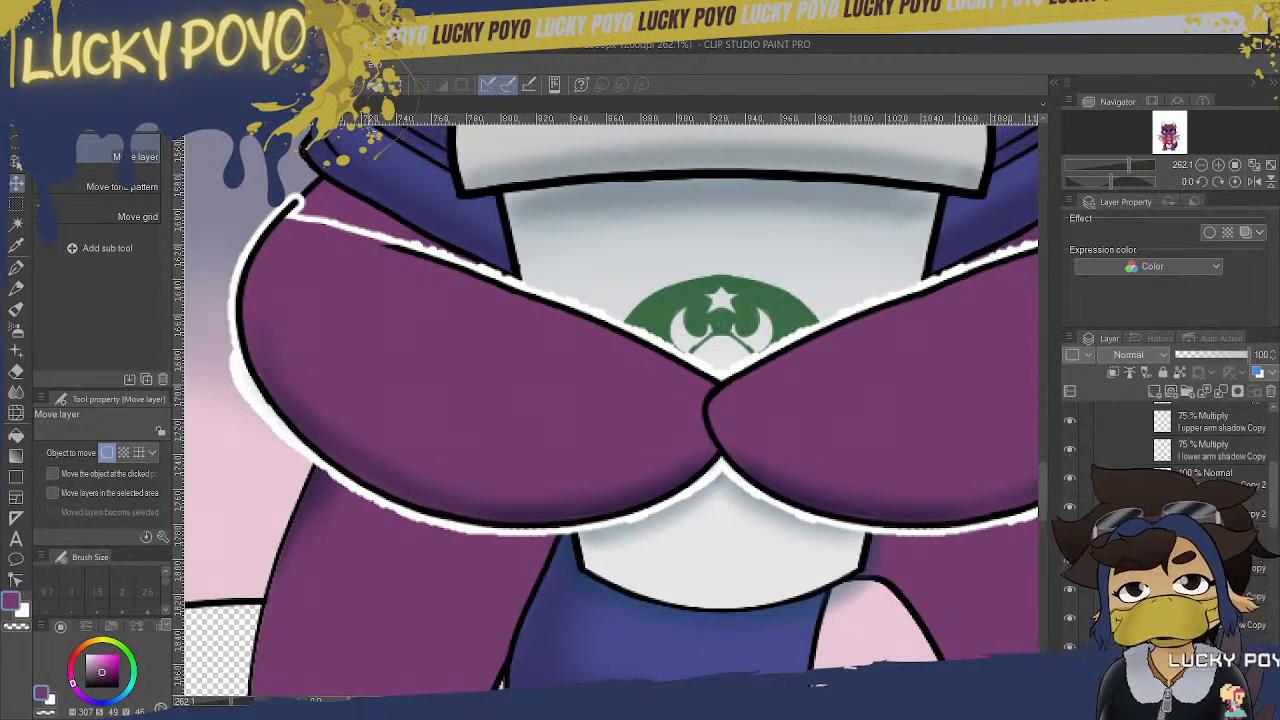
left_click(1180, 562)
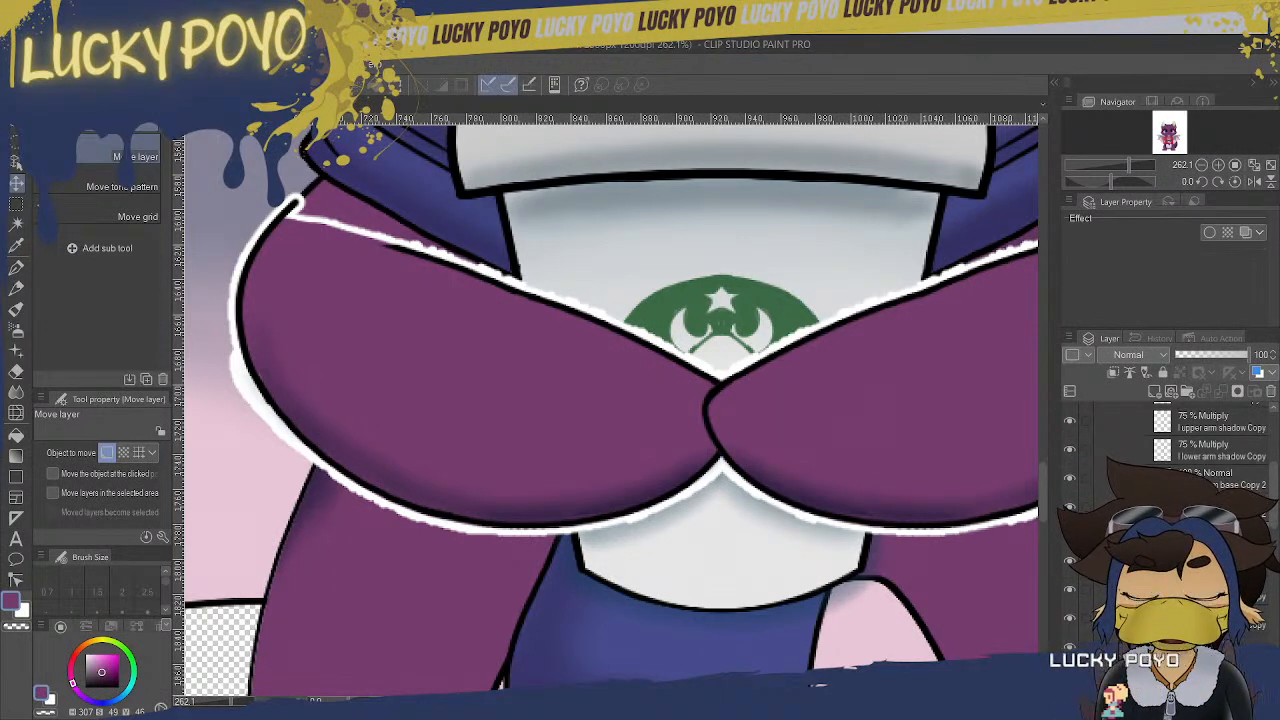
left_click_drag(1274, 514, 1275, 483)
left_click(1180, 475)
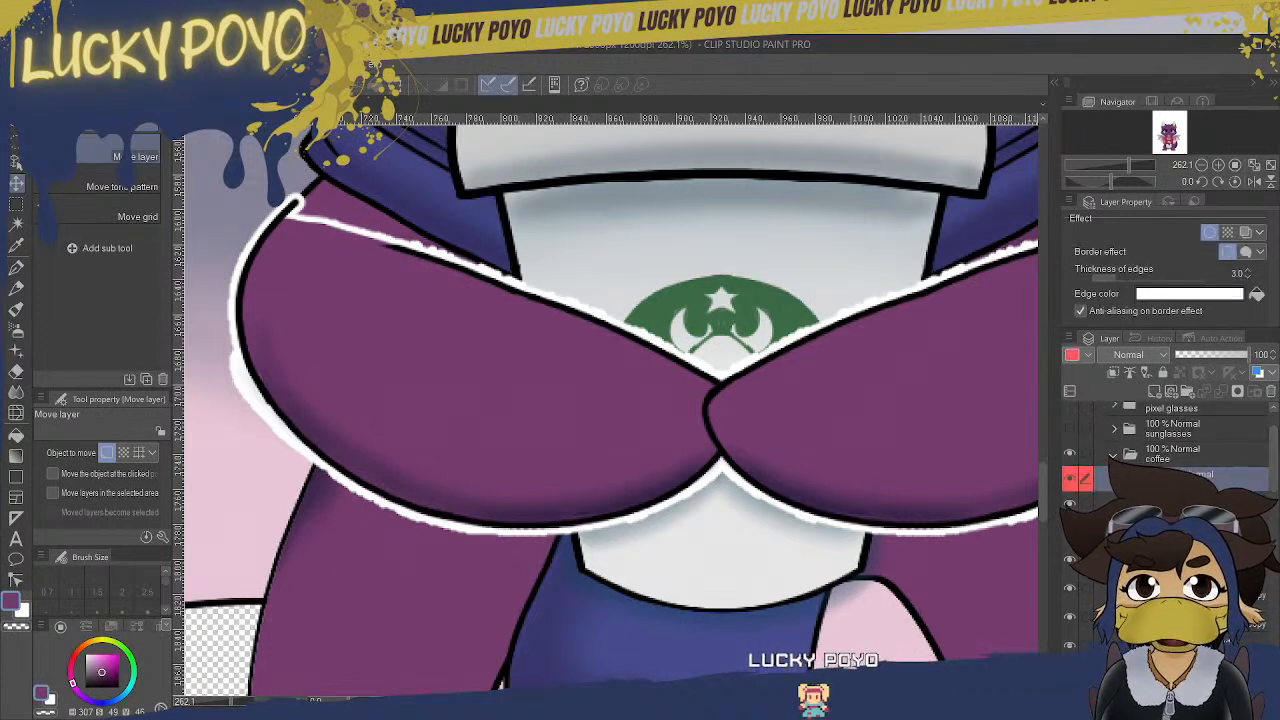
left_click(1207, 235)
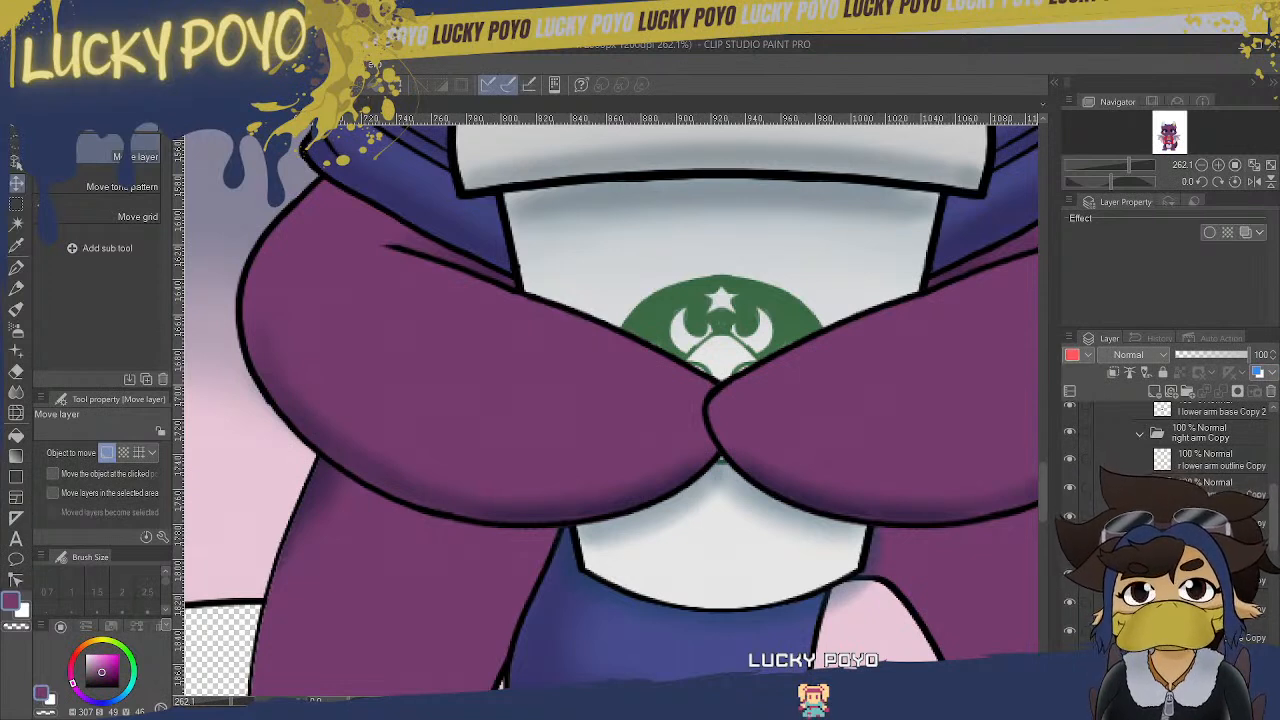
- Apply a white border effect with 3.0 edge thickness to the scarf front folder
left_click(1208, 603)
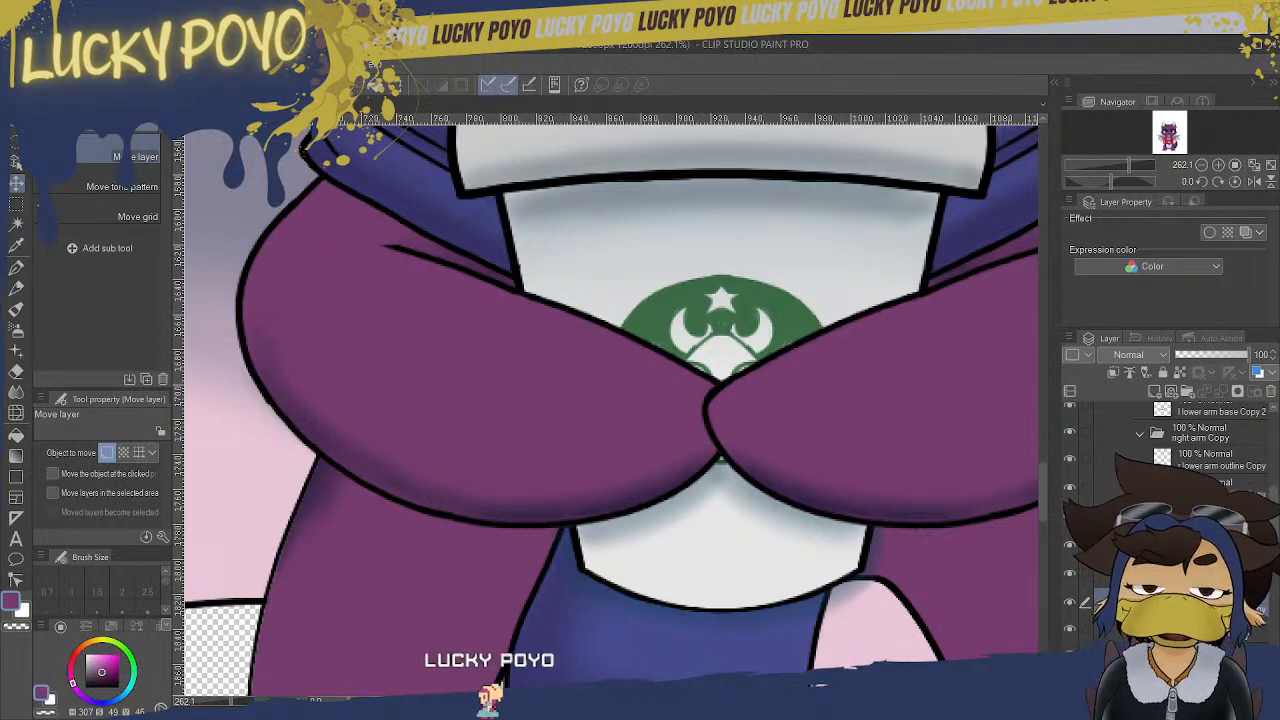
scroll(1276, 550, "down", 2)
scroll(1270, 558, "up", 1)
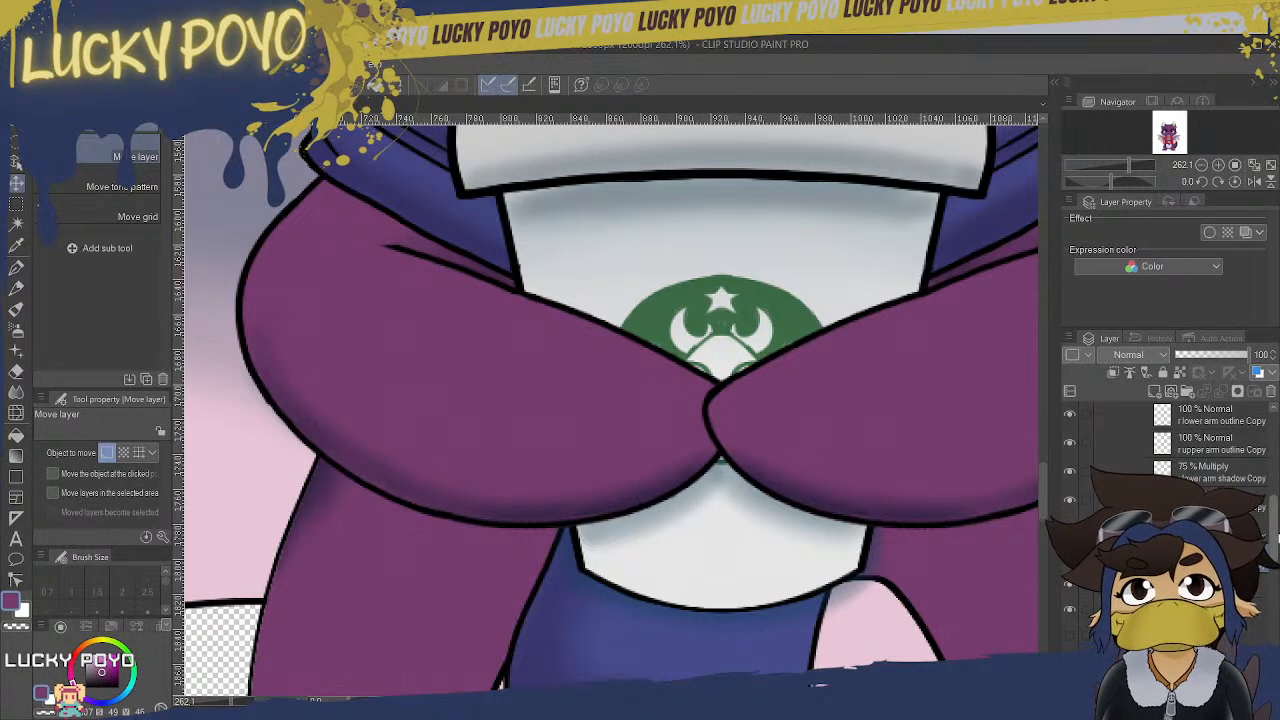
scroll(1175, 460, "down", 4)
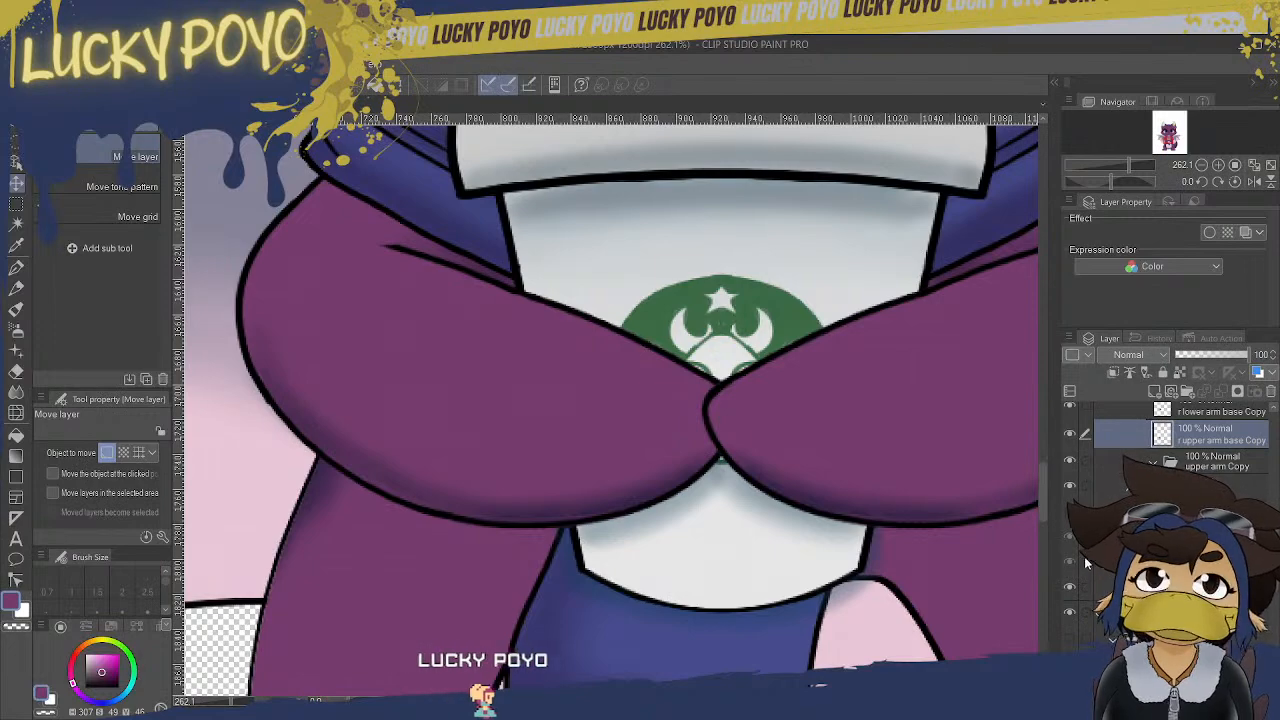
scroll(1042, 508, "up", 1)
left_click_drag(1042, 508, 1042, 462)
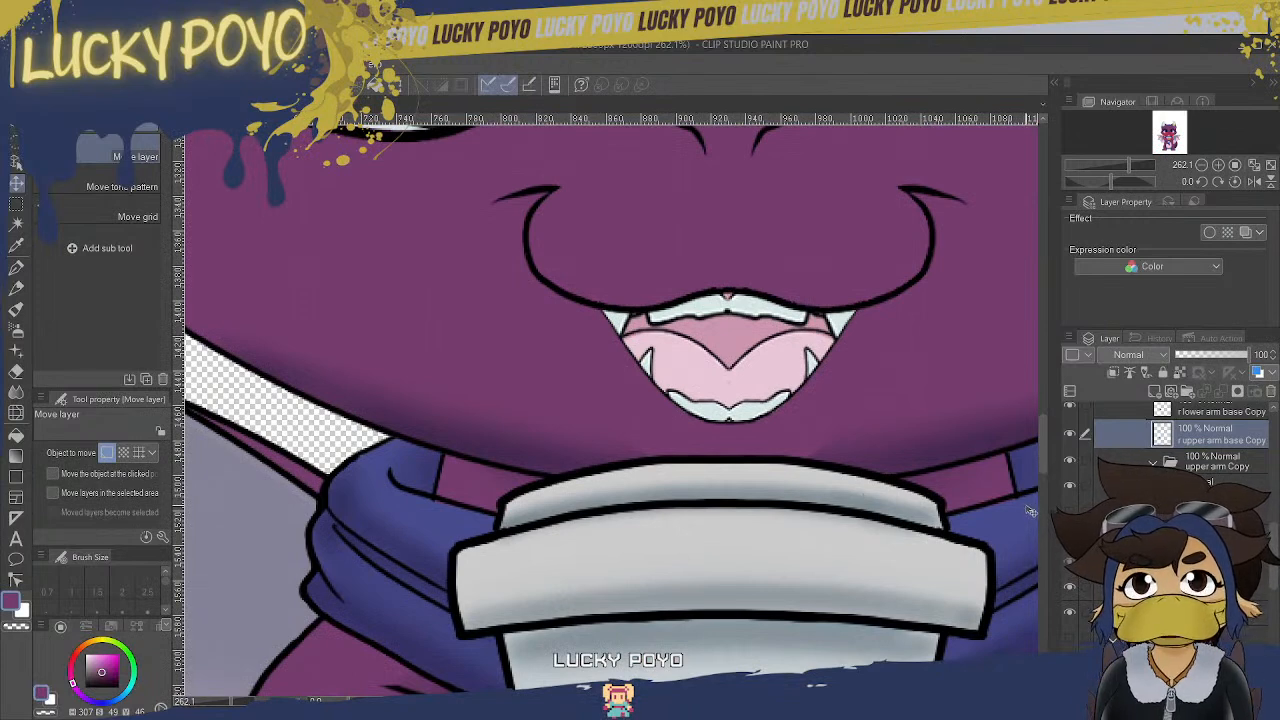
mouse_move(1274, 545)
left_mouse_down()
mouse_move(1273, 560)
mouse_move(1269, 533)
left_mouse_up()
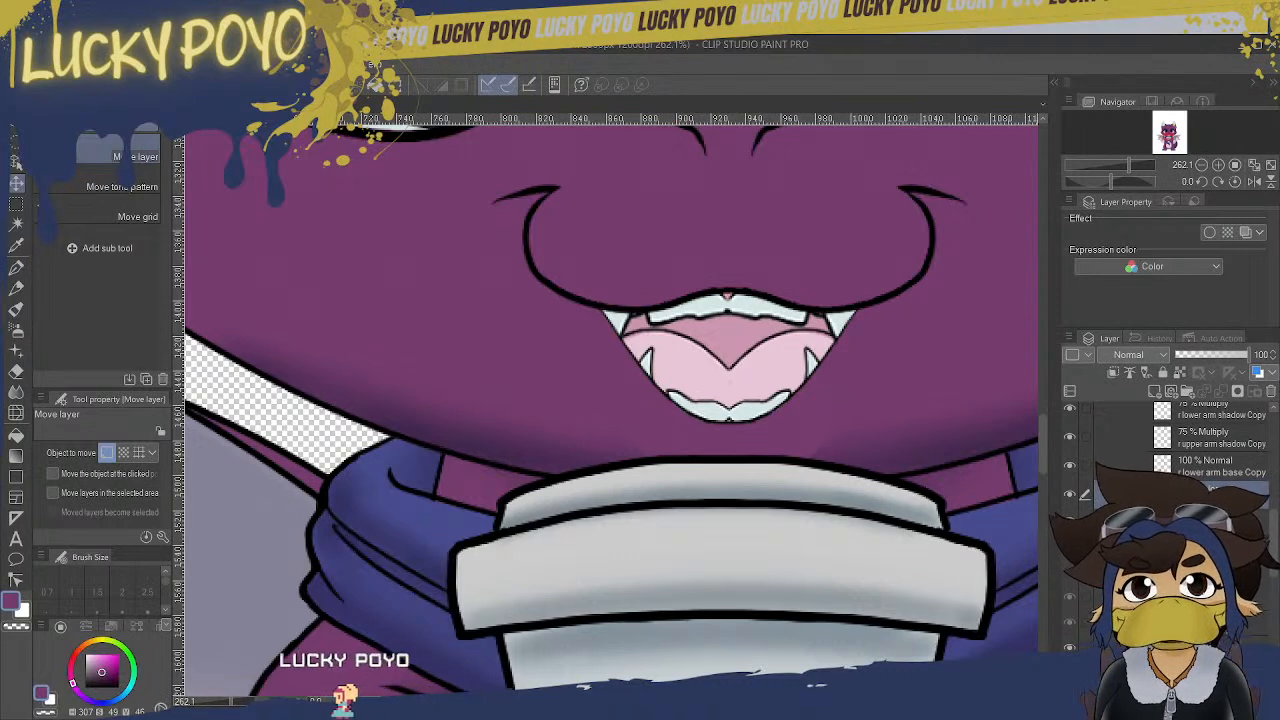
scroll(1276, 572, "down", 1)
scroll(1276, 572, "up", 2)
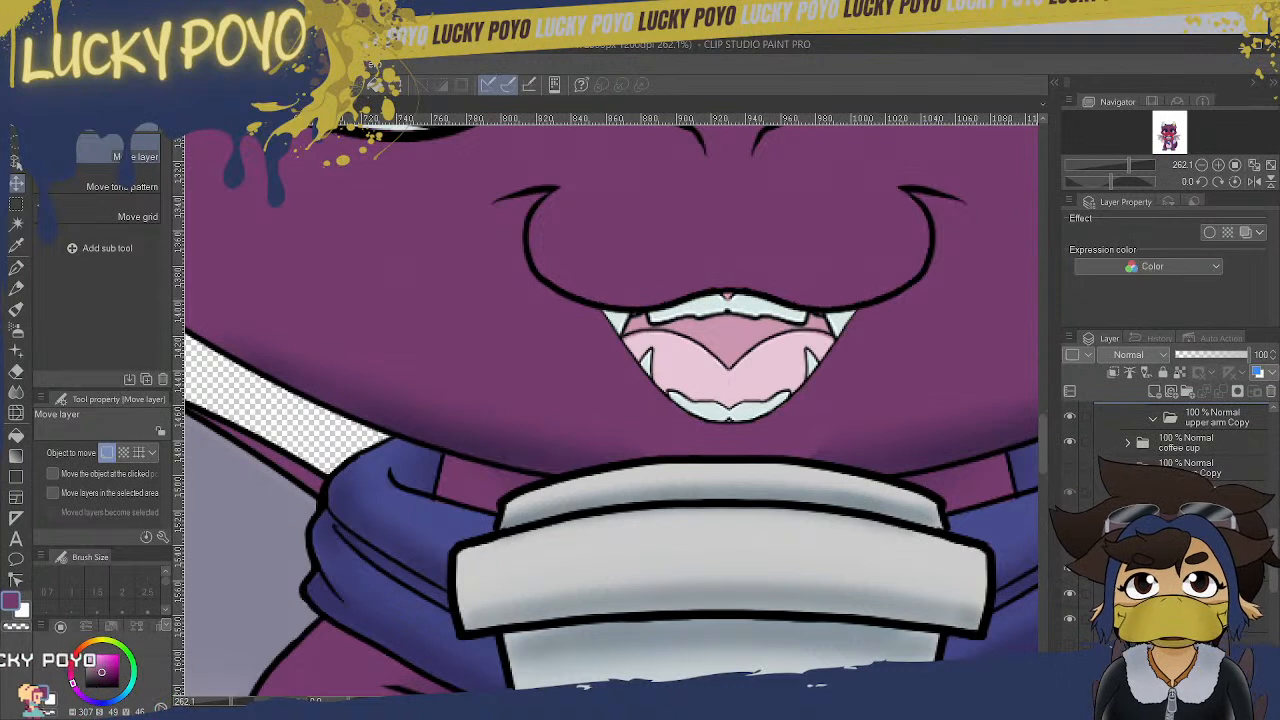
left_click(1200, 493)
left_click(1208, 233)
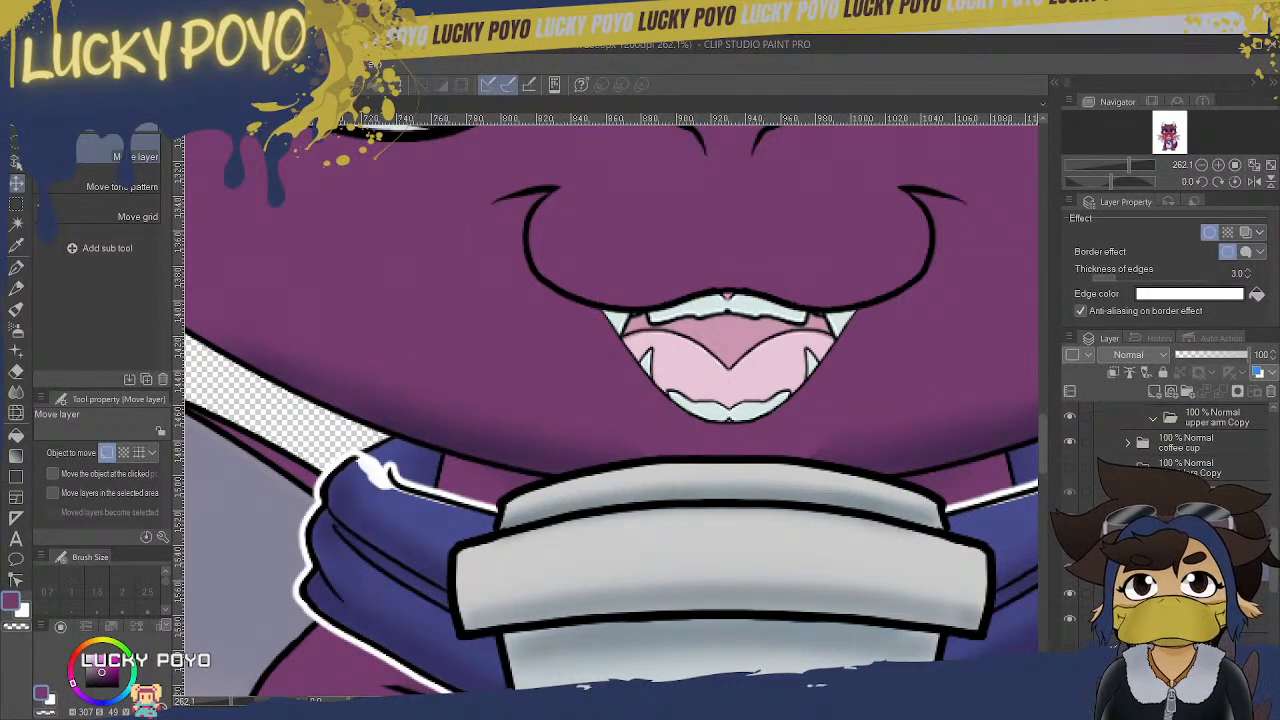
- Hide the coffee cup folder to expose the full front scarf at 400% zoom
left_click_drag(1274, 570, 1270, 586)
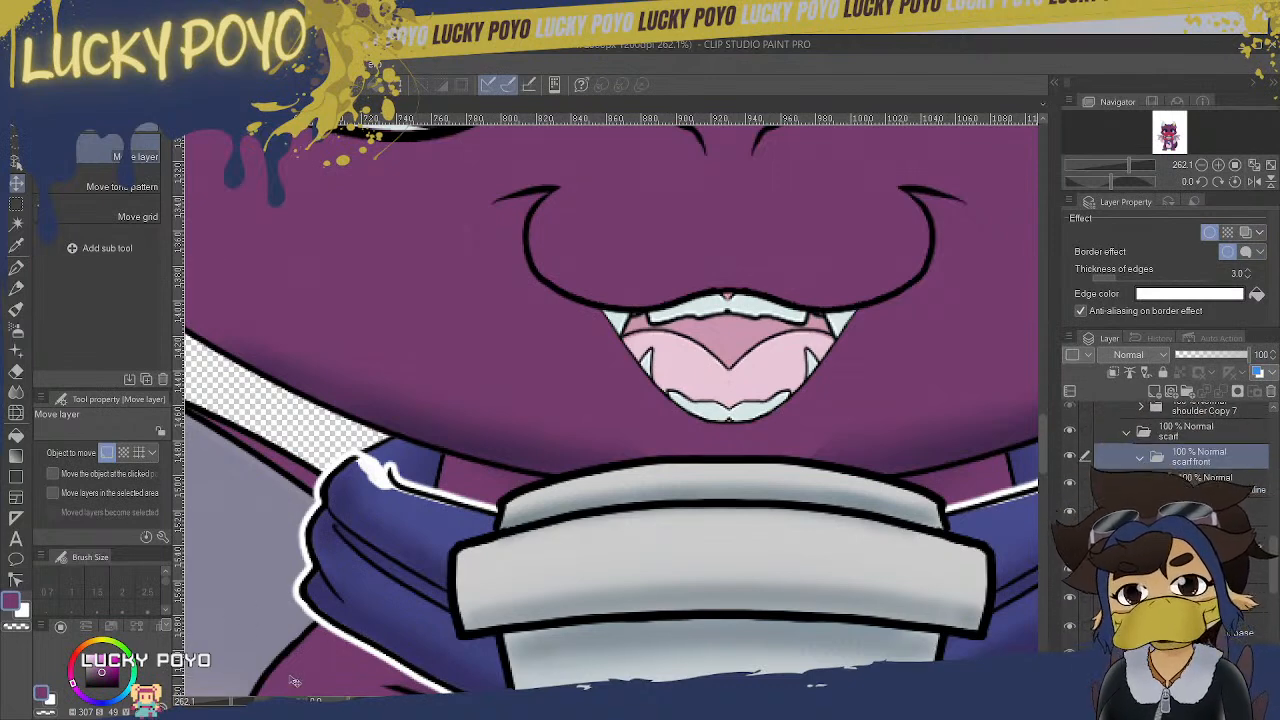
key("ctrl+plus")
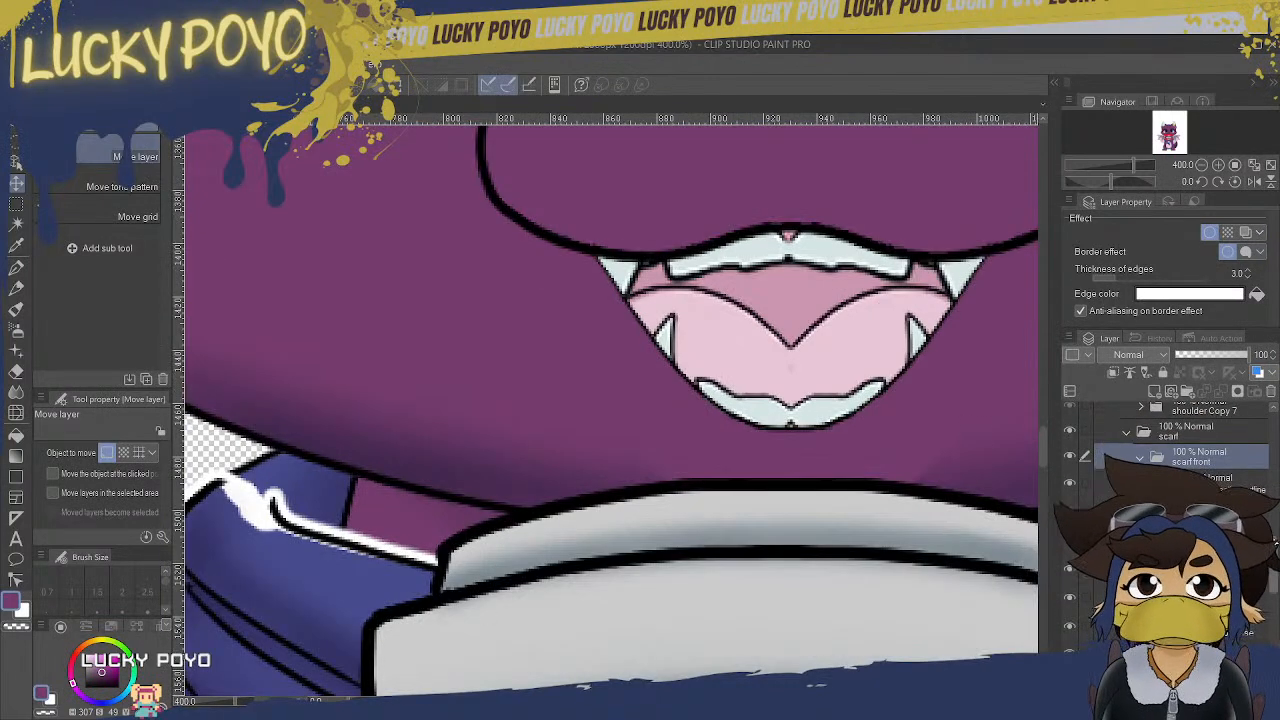
scroll(1190, 456, "up", 1)
scroll(1190, 456, "up", 6)
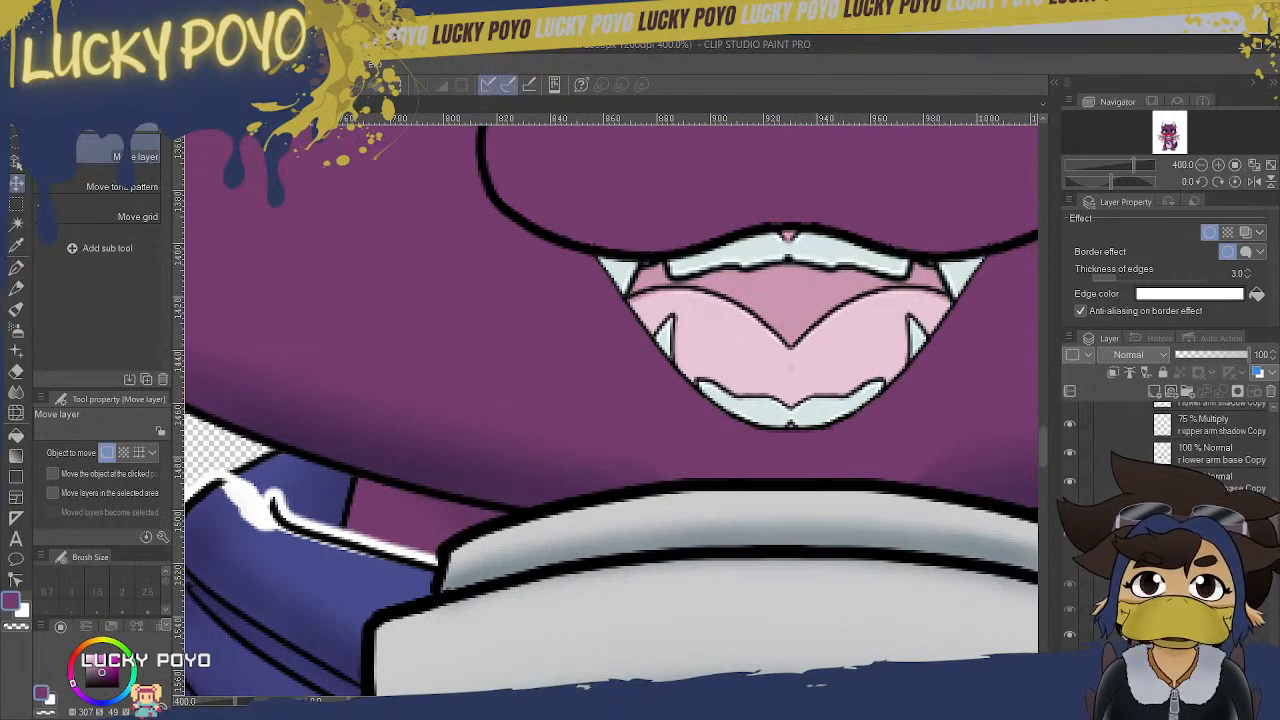
left_click(1070, 533)
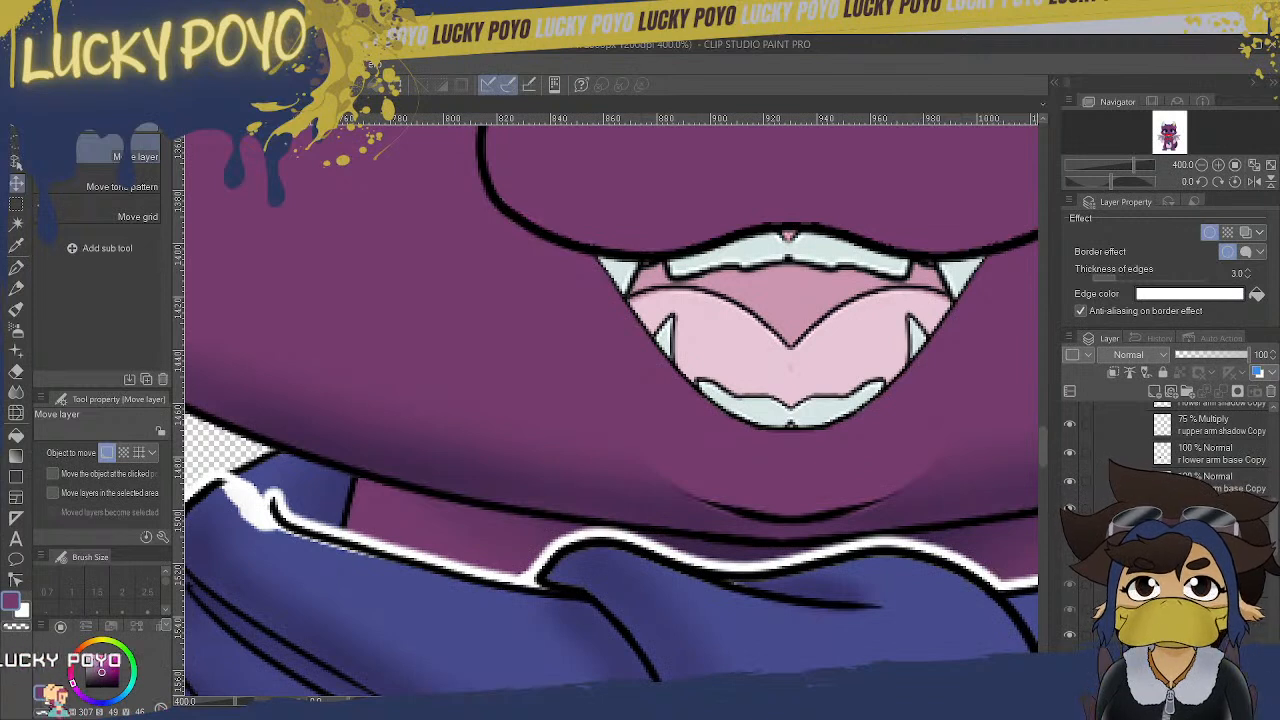
- Sample the scarf's blue for the G-pen and check the front scarf base layer by hiding and showing it
scroll(1075, 456, "down", 2)
right_click(917, 646)
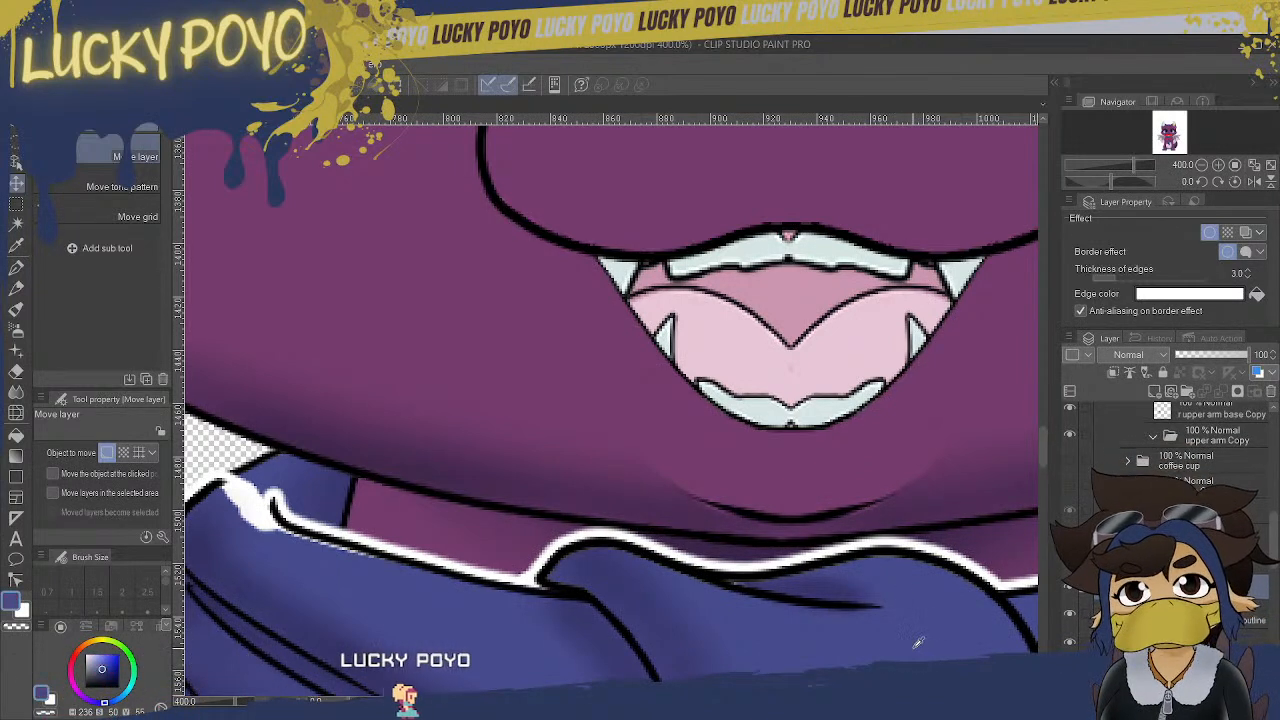
left_click(16, 268)
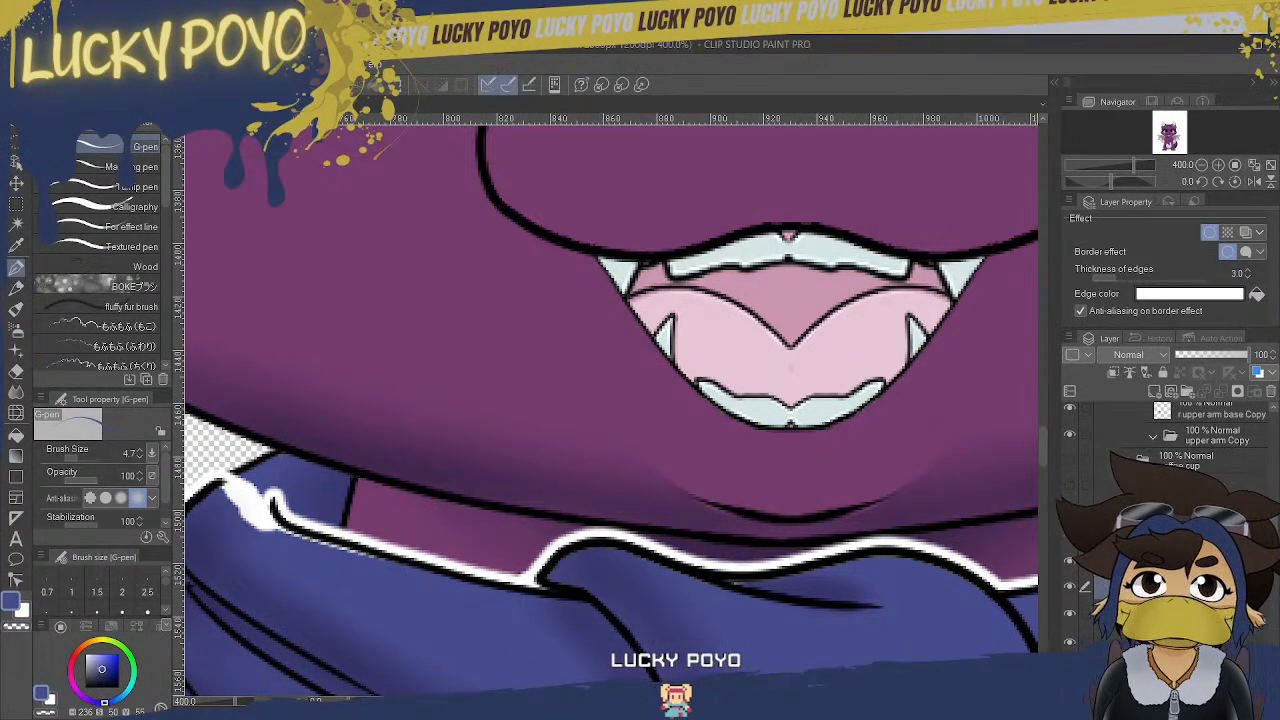
left_click_drag(1273, 582, 1279, 592)
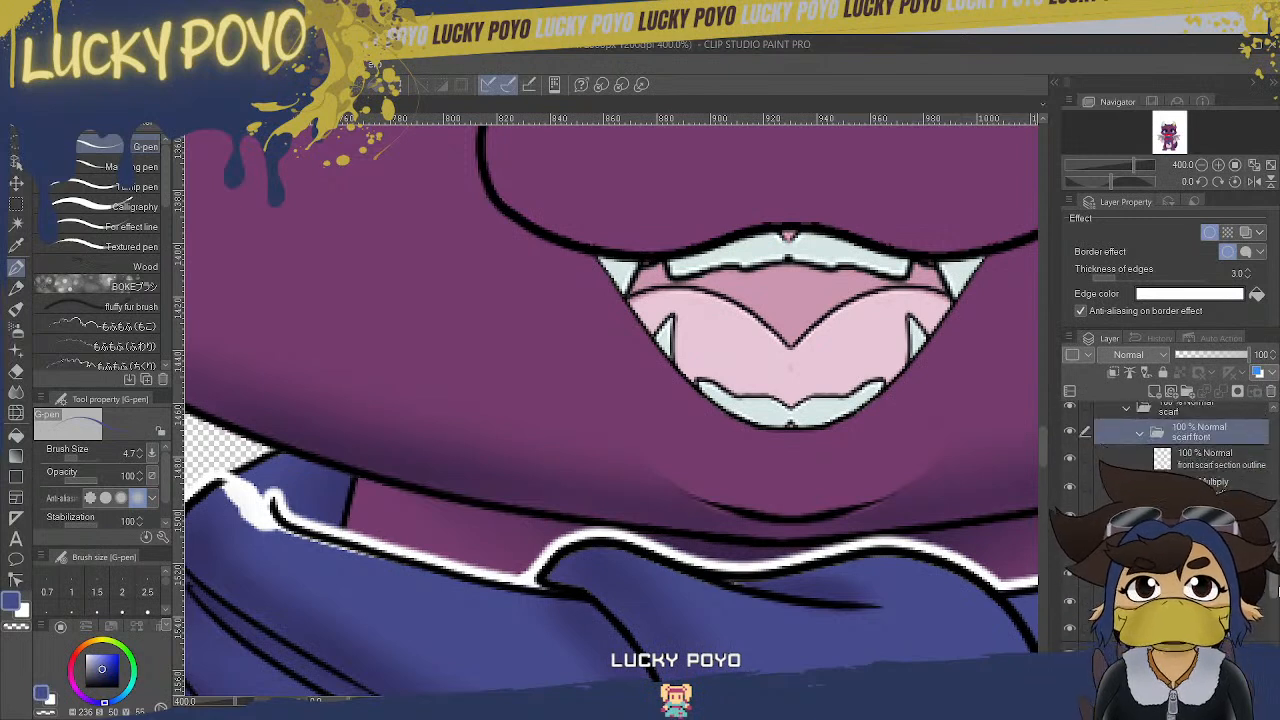
left_click(1210, 516)
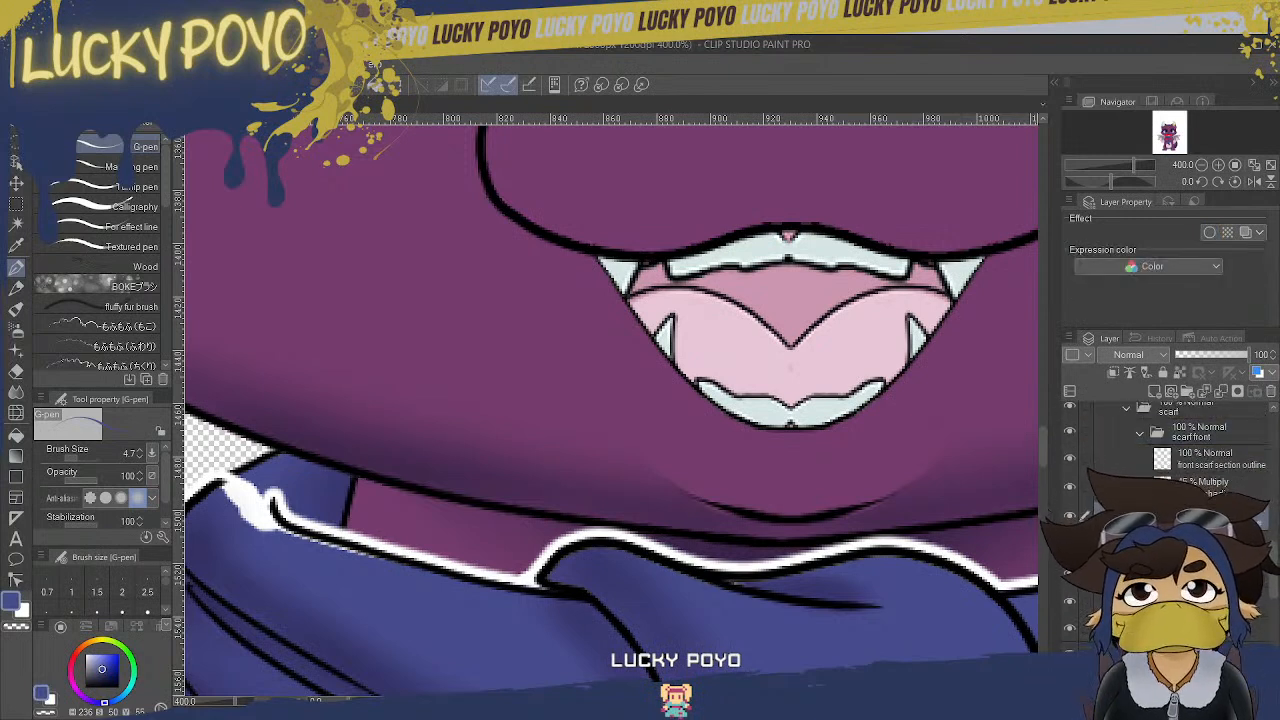
left_click(1070, 516)
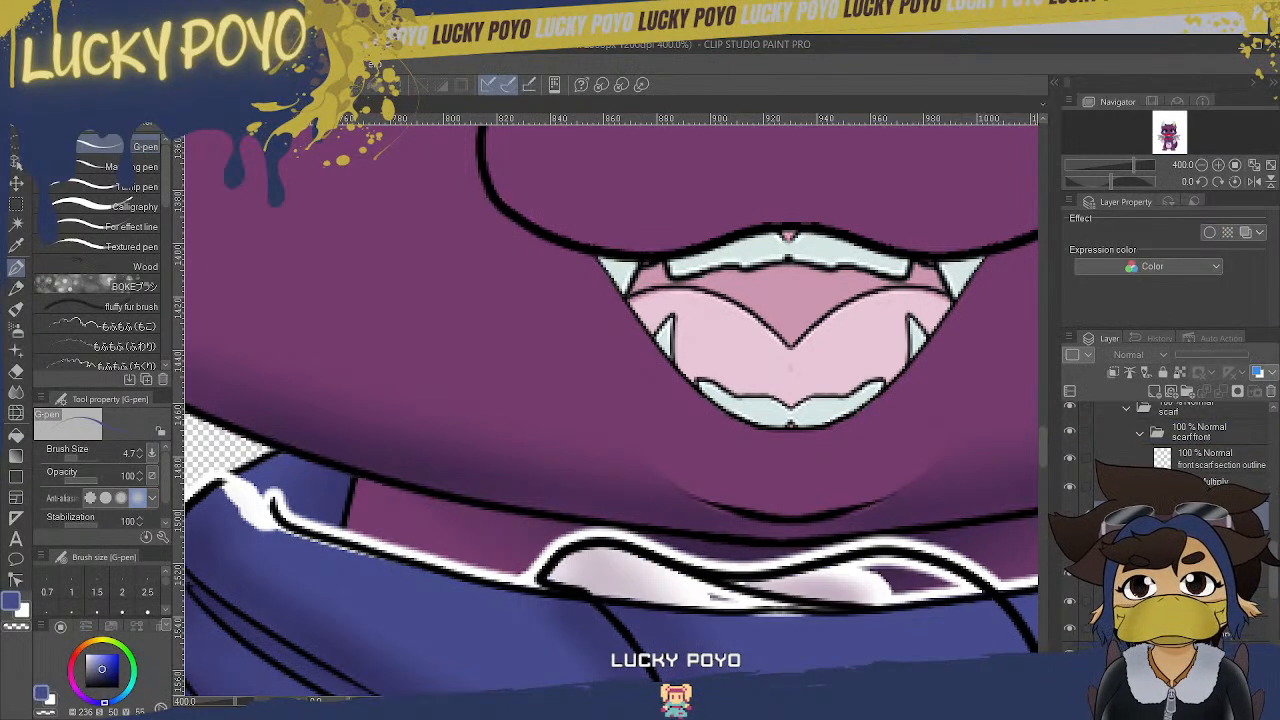
left_click(1070, 517)
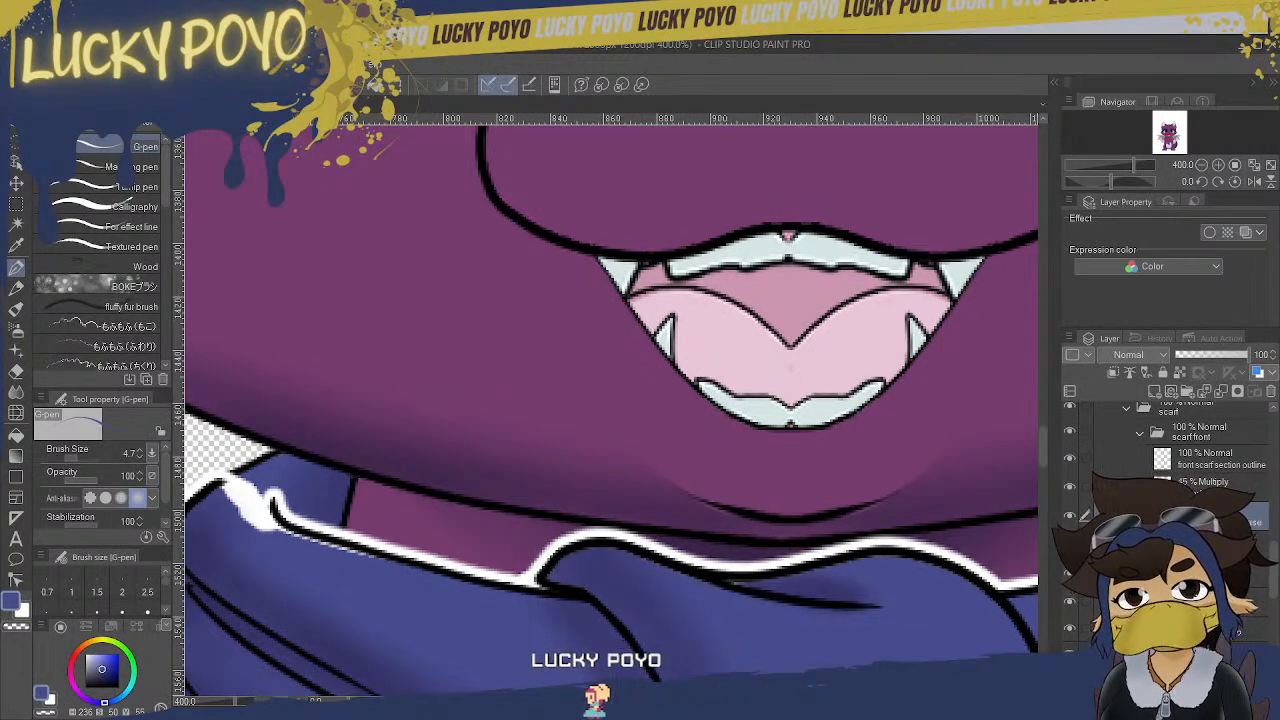
- Add a new layer behind the dragon and fill it with bright green as a contrasting background
scroll(646, 503, "up", 3)
left_click_drag(1042, 446, 1044, 462)
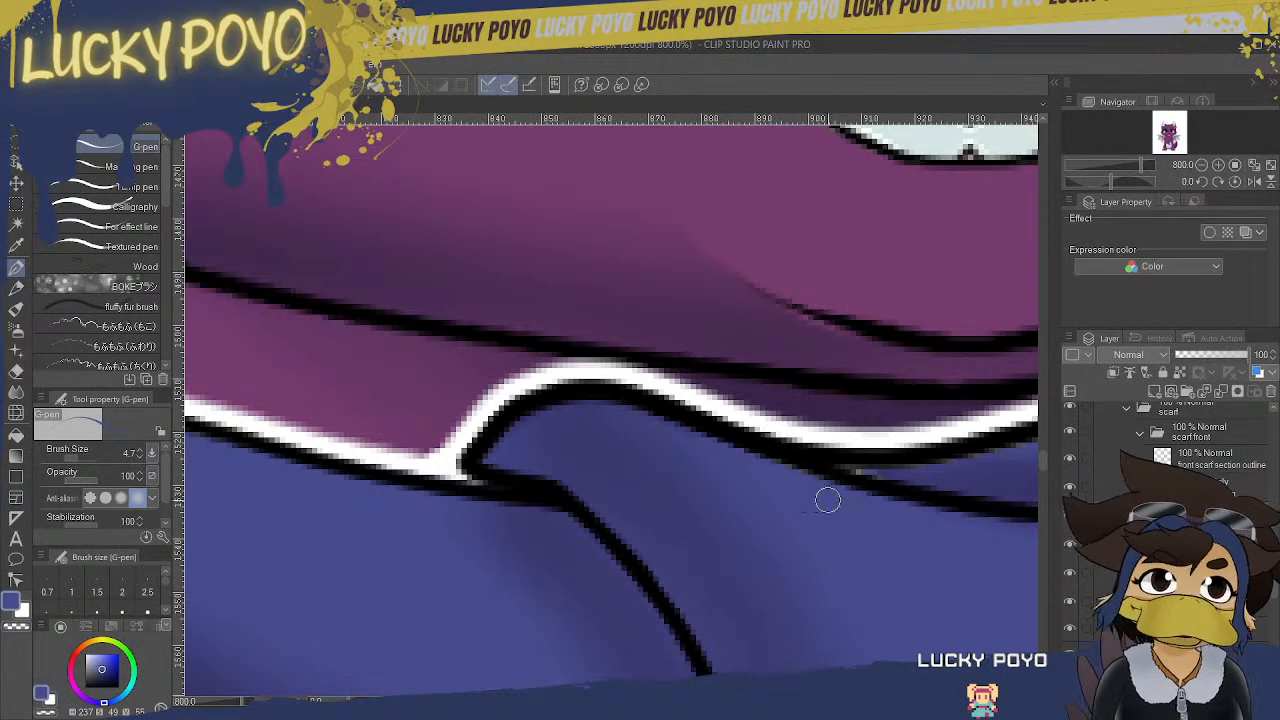
scroll(612, 410, "right", 5)
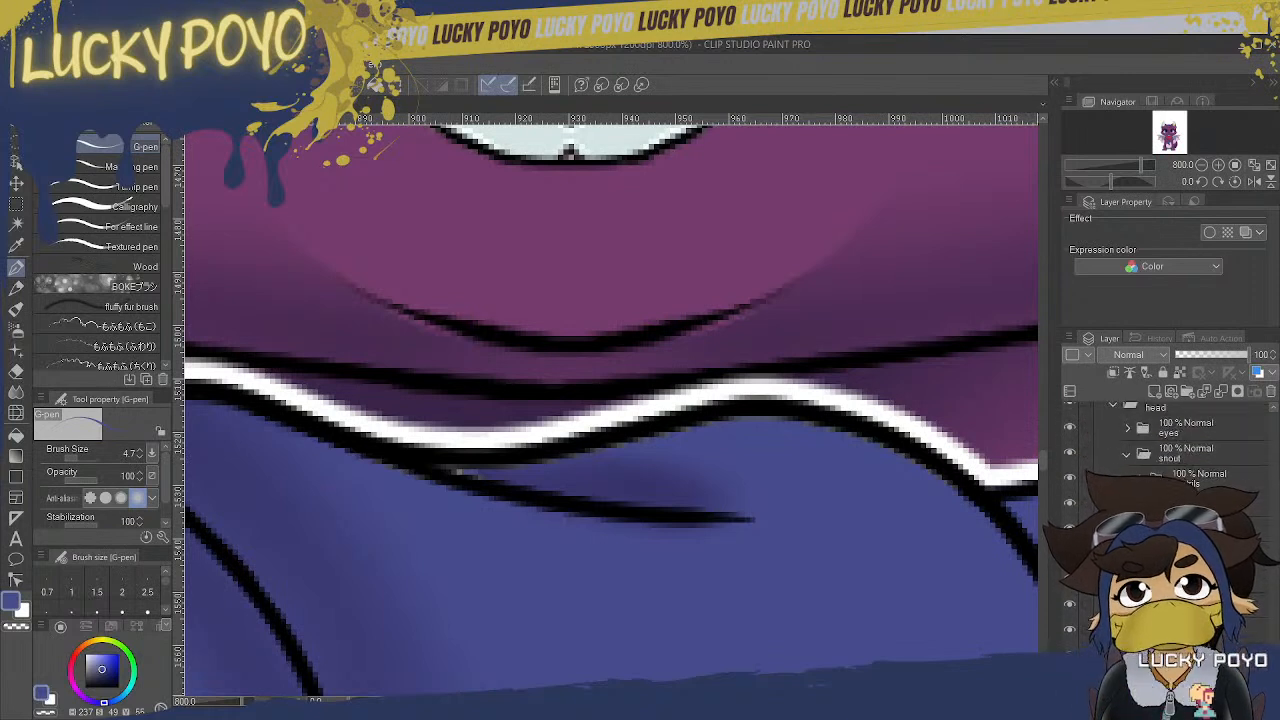
left_click(1190, 565)
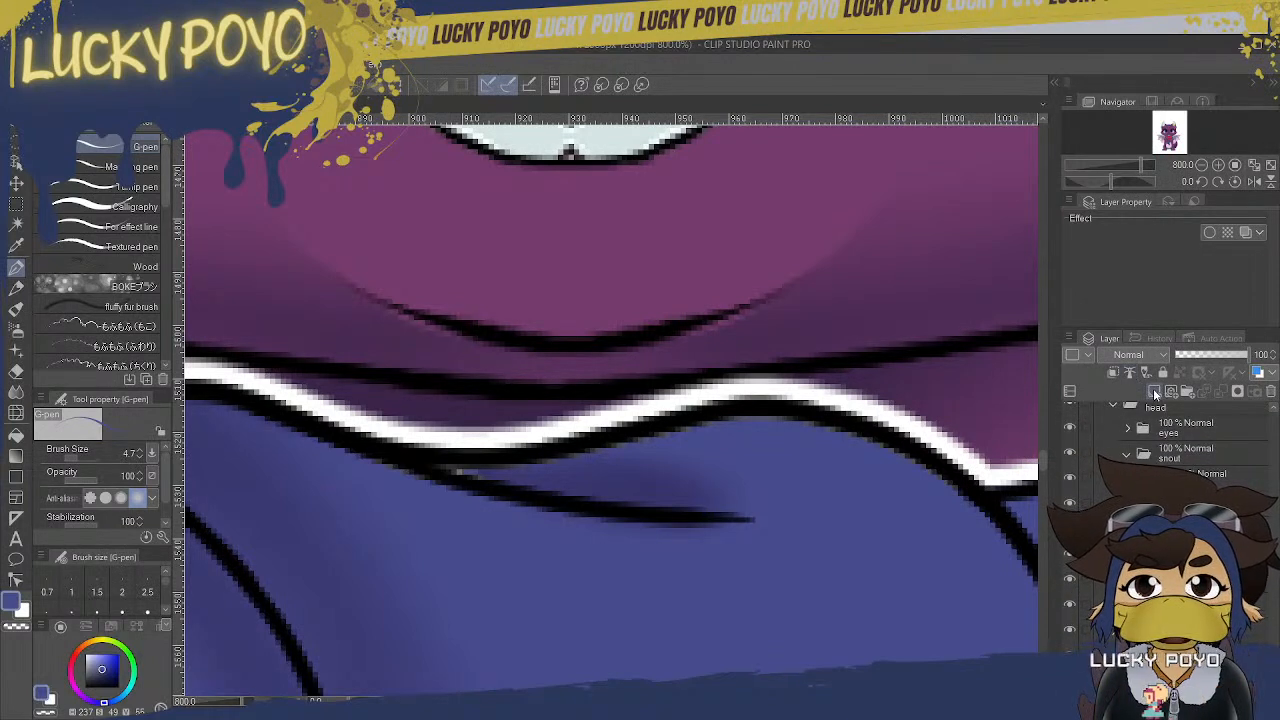
left_click(1154, 394)
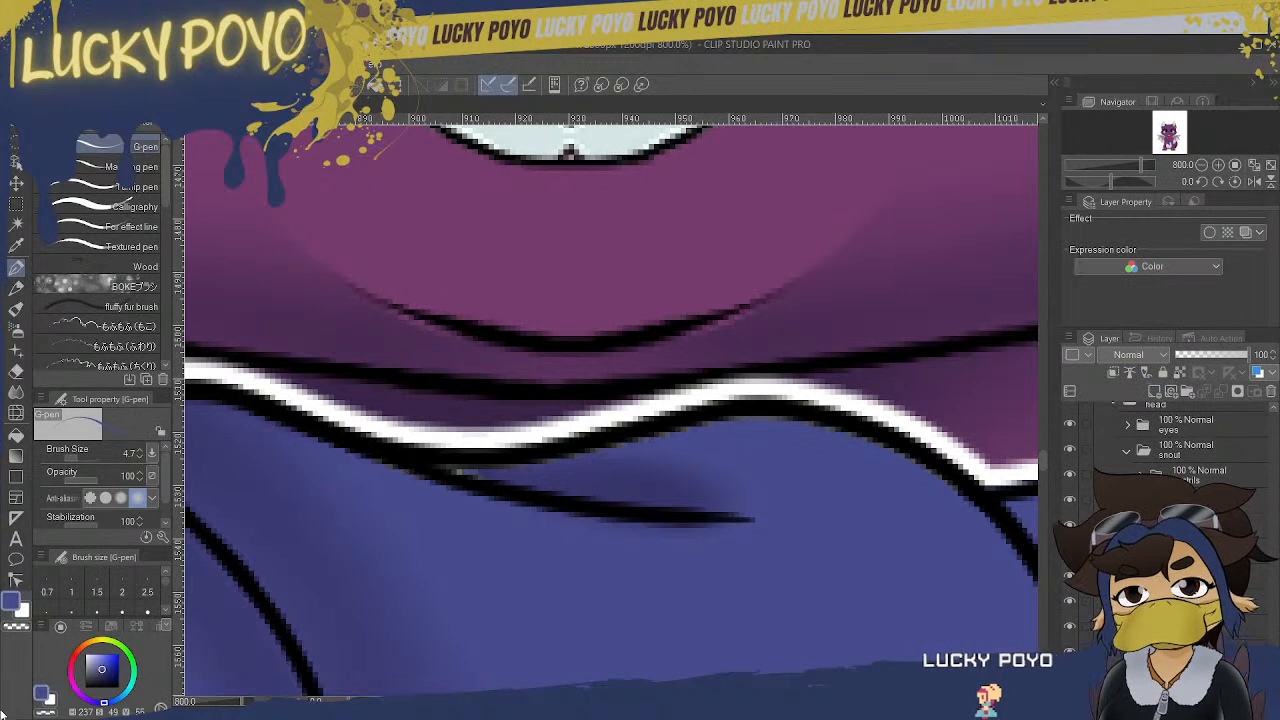
left_click(52, 700)
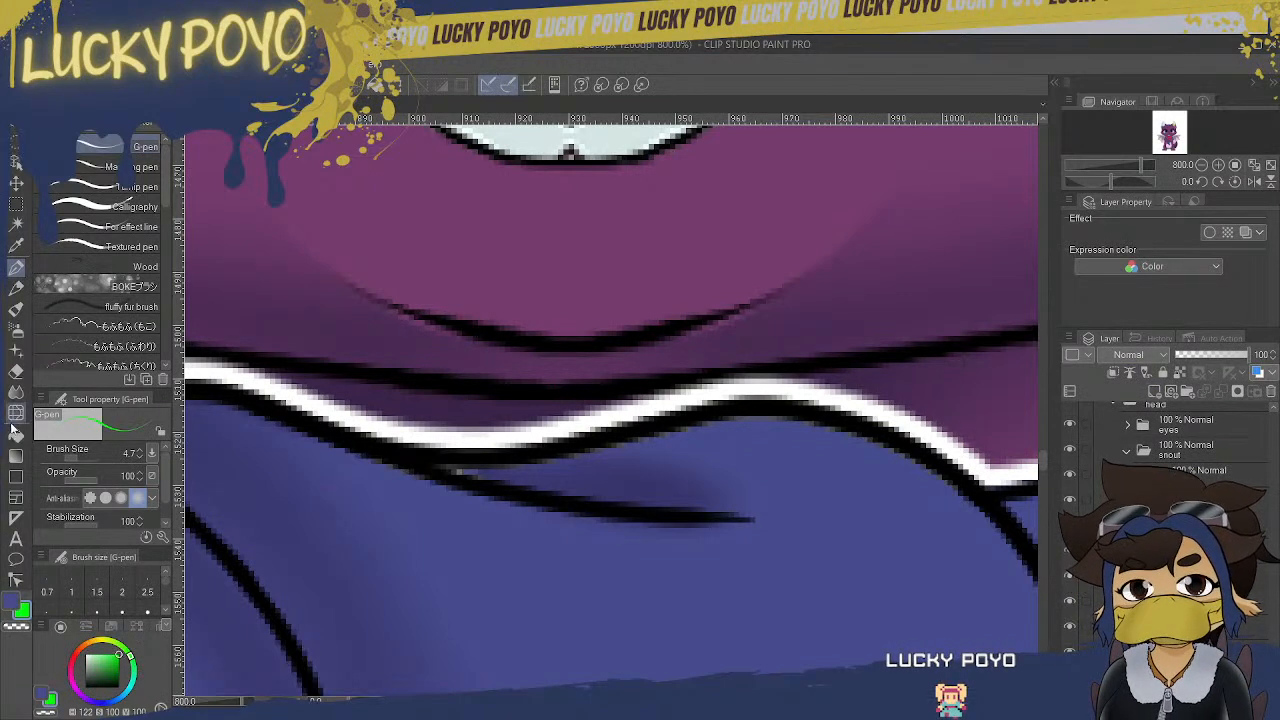
left_click(16, 432)
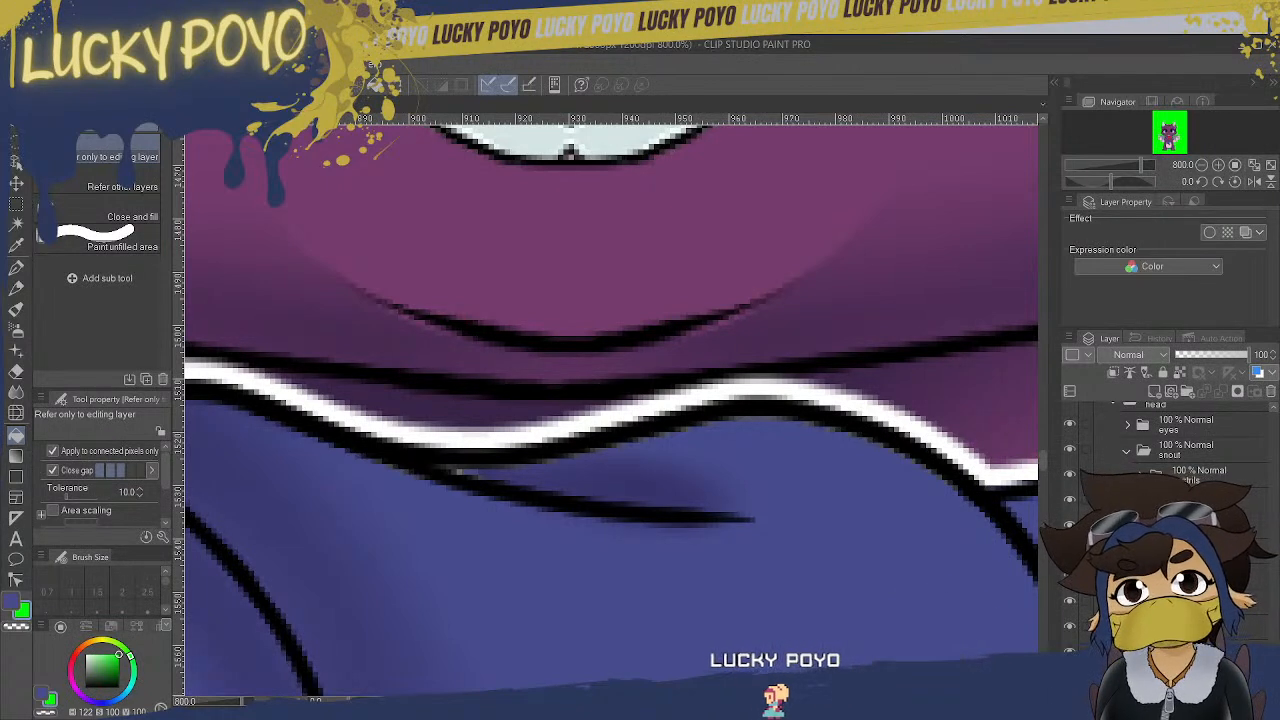
- Return to the G-pen in scarf blue and identify the front scarf section's base layer by hiding and showing it
left_click(8, 600)
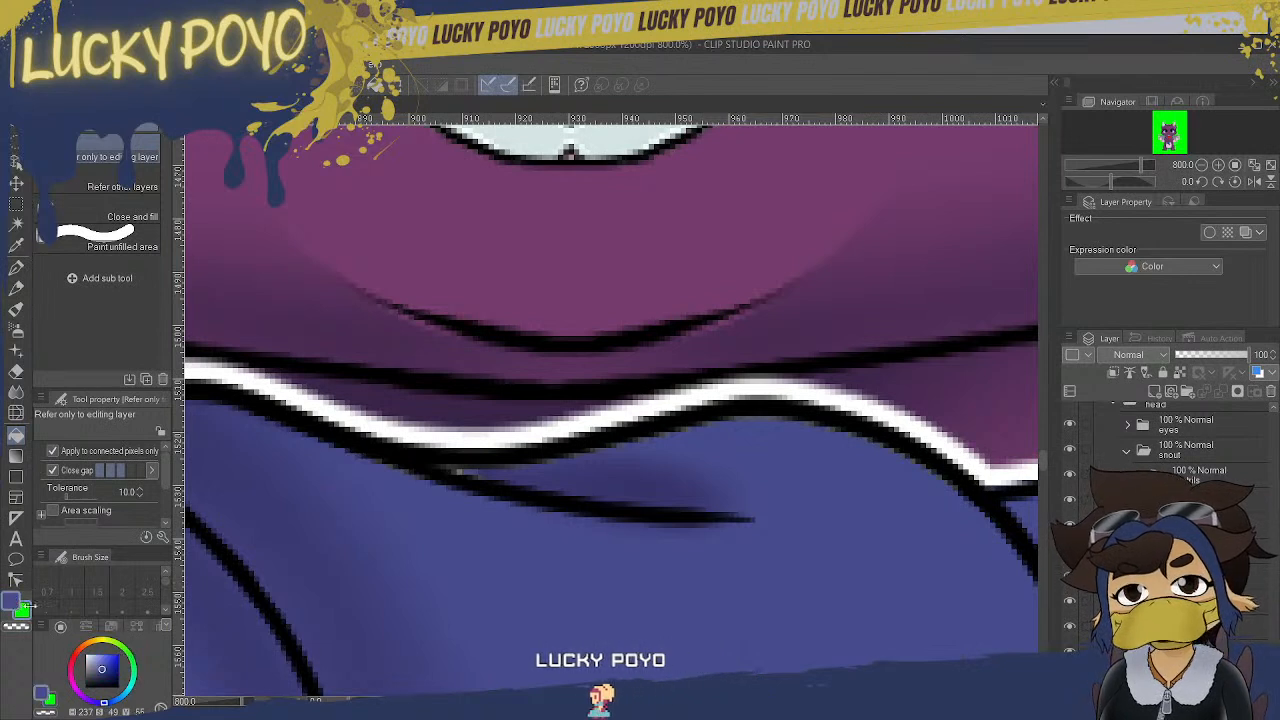
left_click(17, 267)
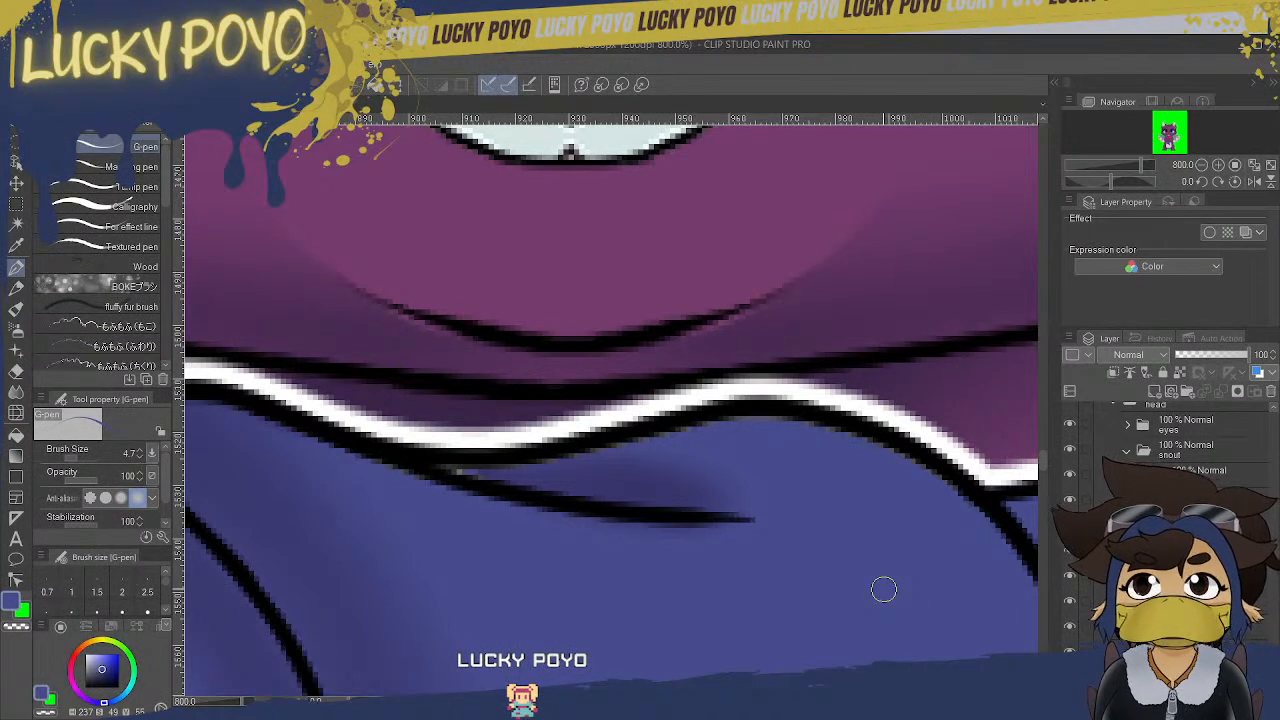
scroll(1180, 510, "up", 10)
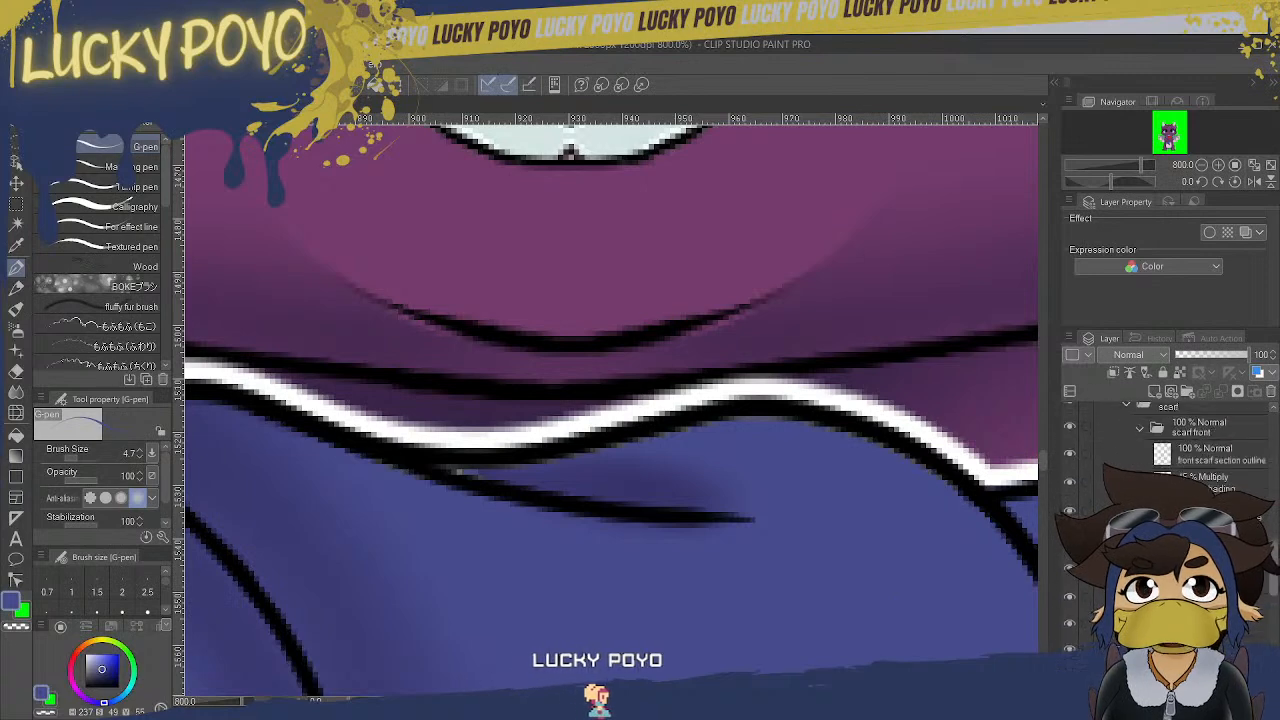
scroll(1180, 510, "down", 15)
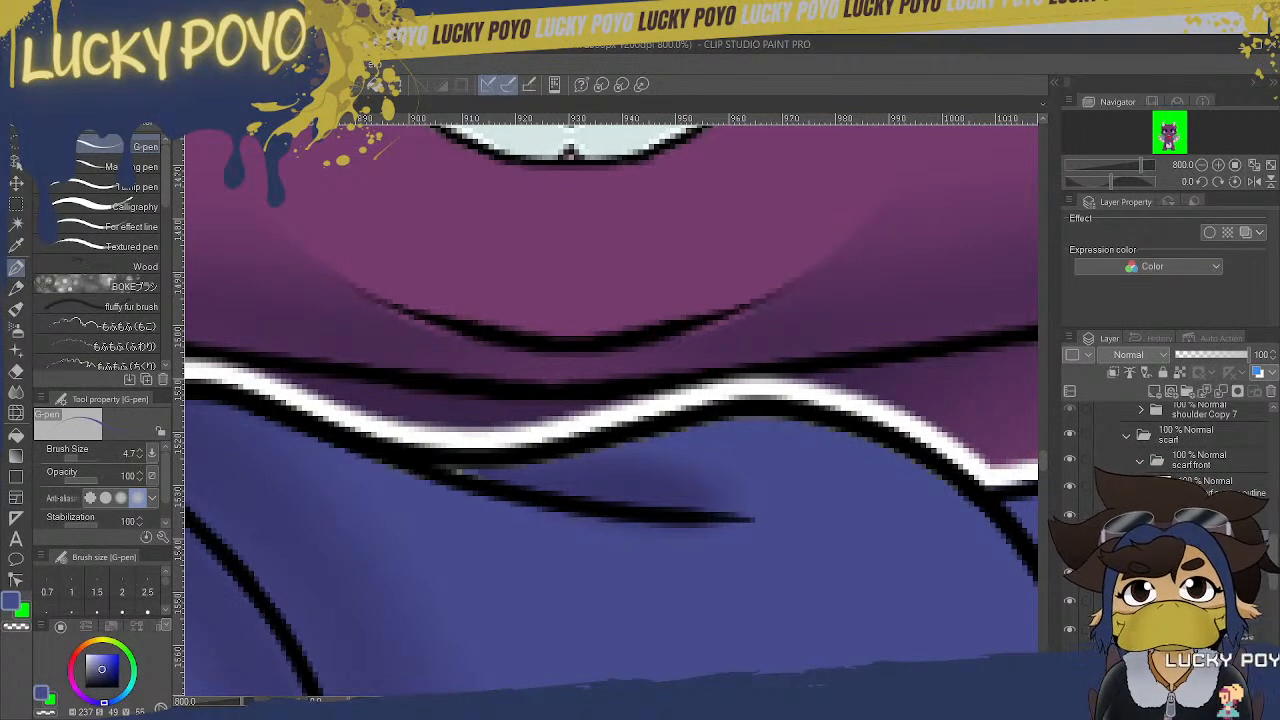
left_click(1070, 515)
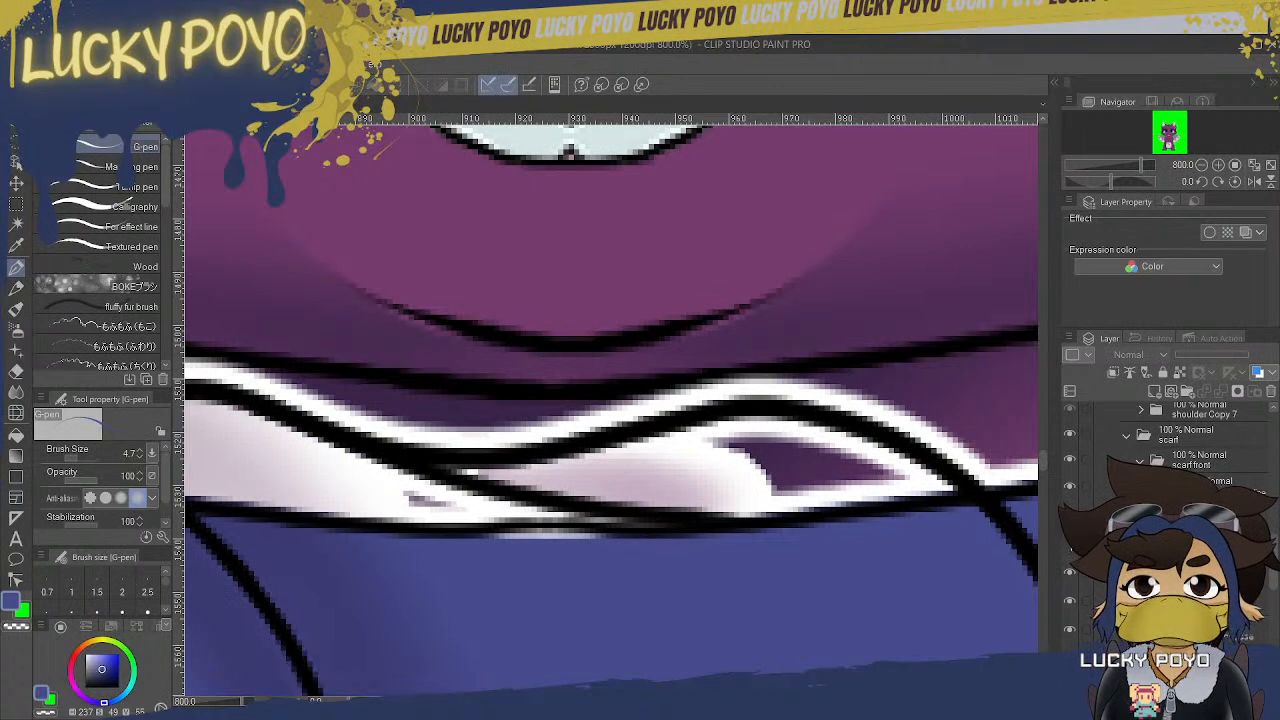
left_click(1070, 515)
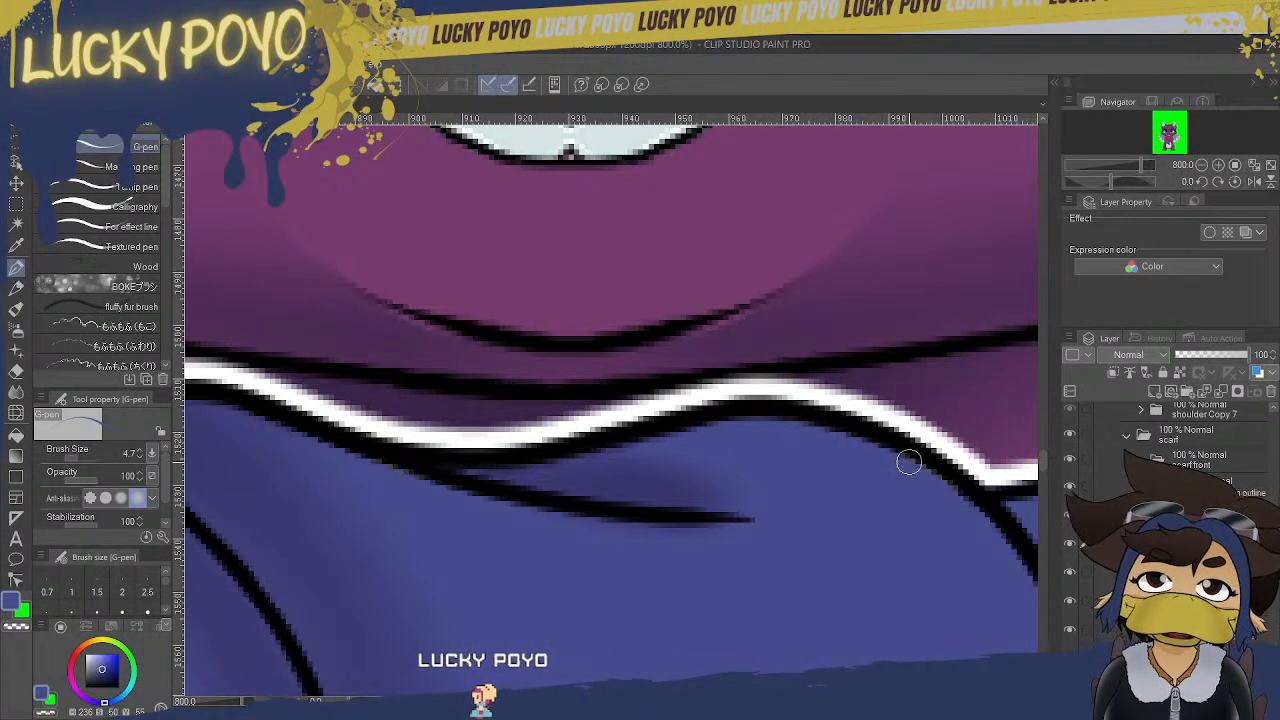
- Apply a white border effect with 4.0 edge thickness to the front scarf section's base layer
scroll(612, 410, "right", 3)
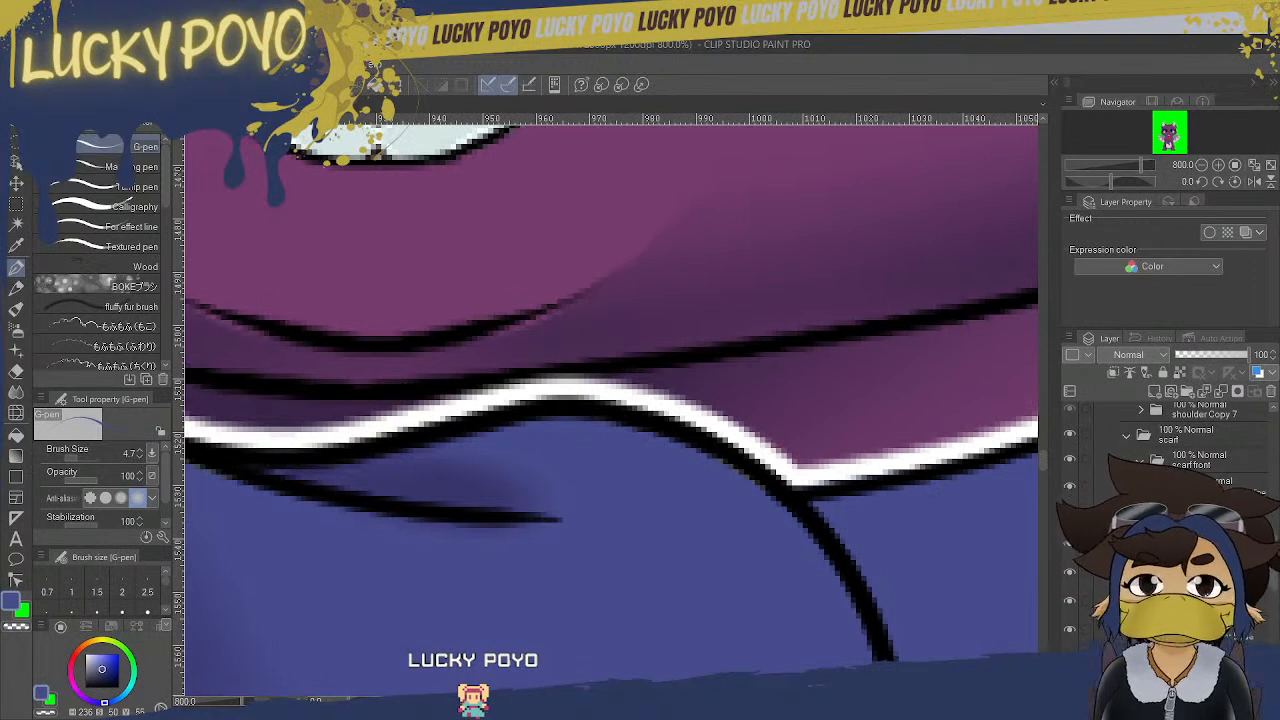
left_click(1210, 233)
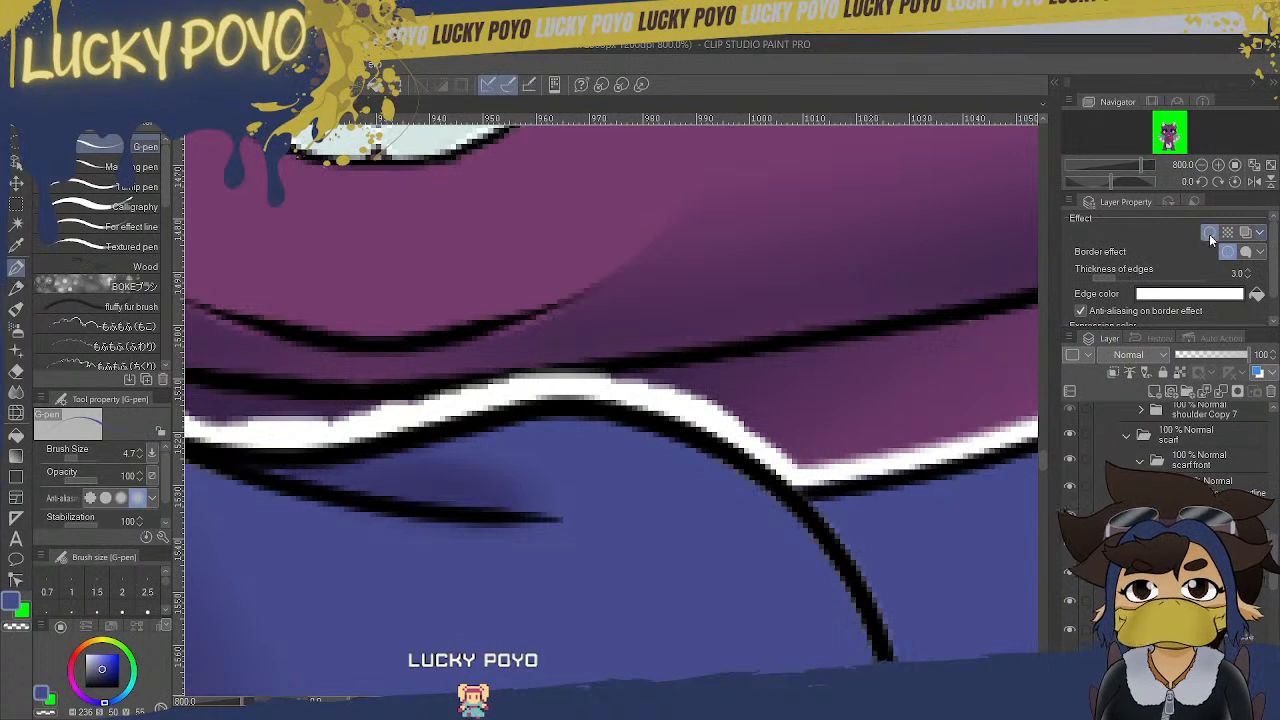
left_click(1210, 233)
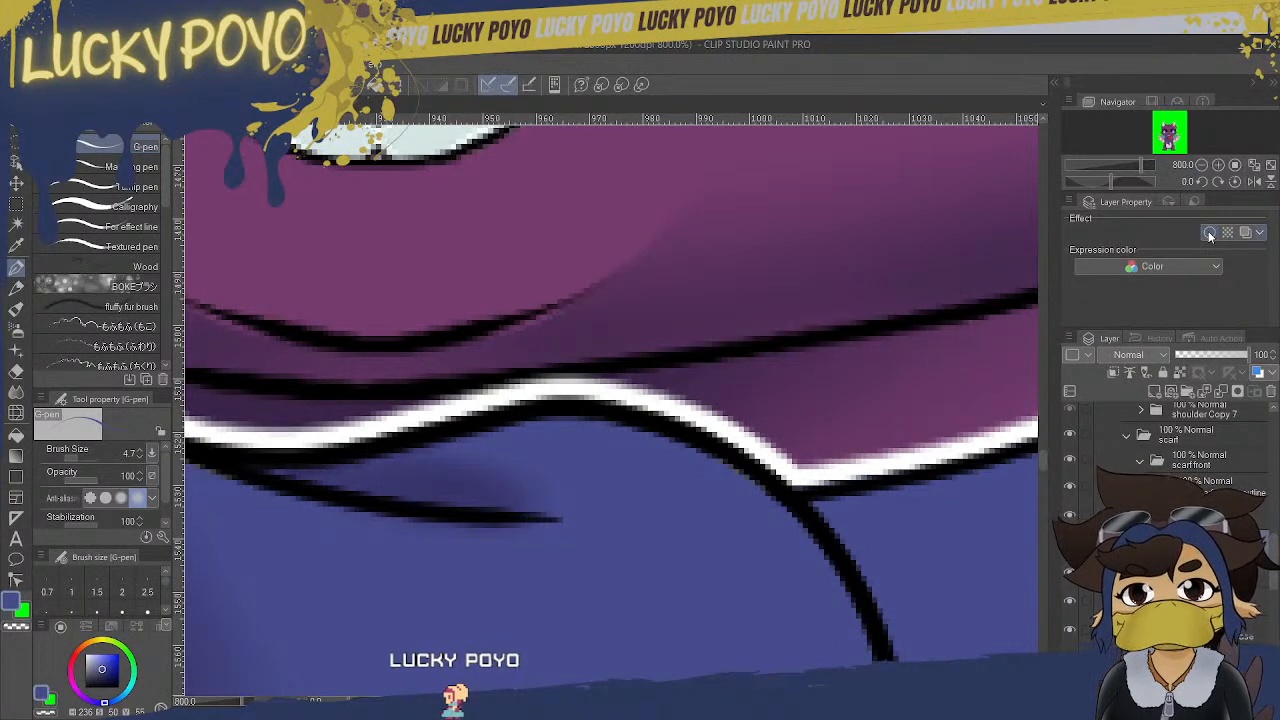
left_click(1210, 233)
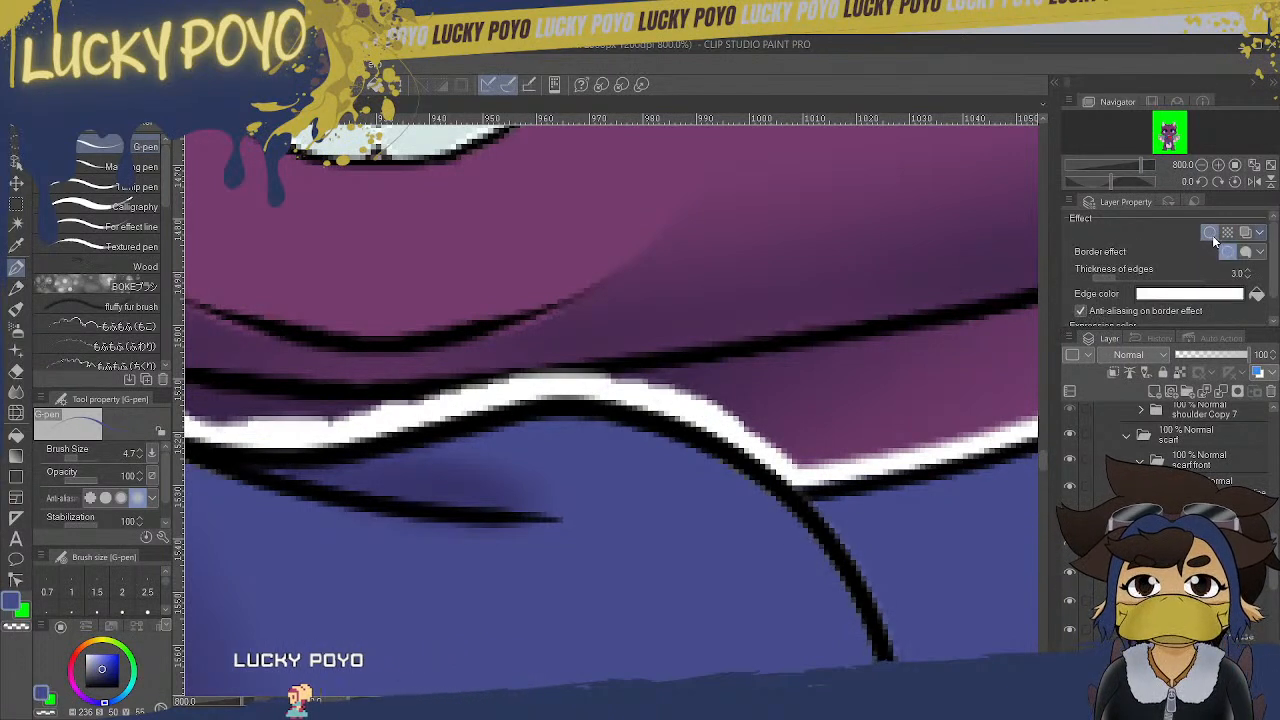
left_click(1246, 272)
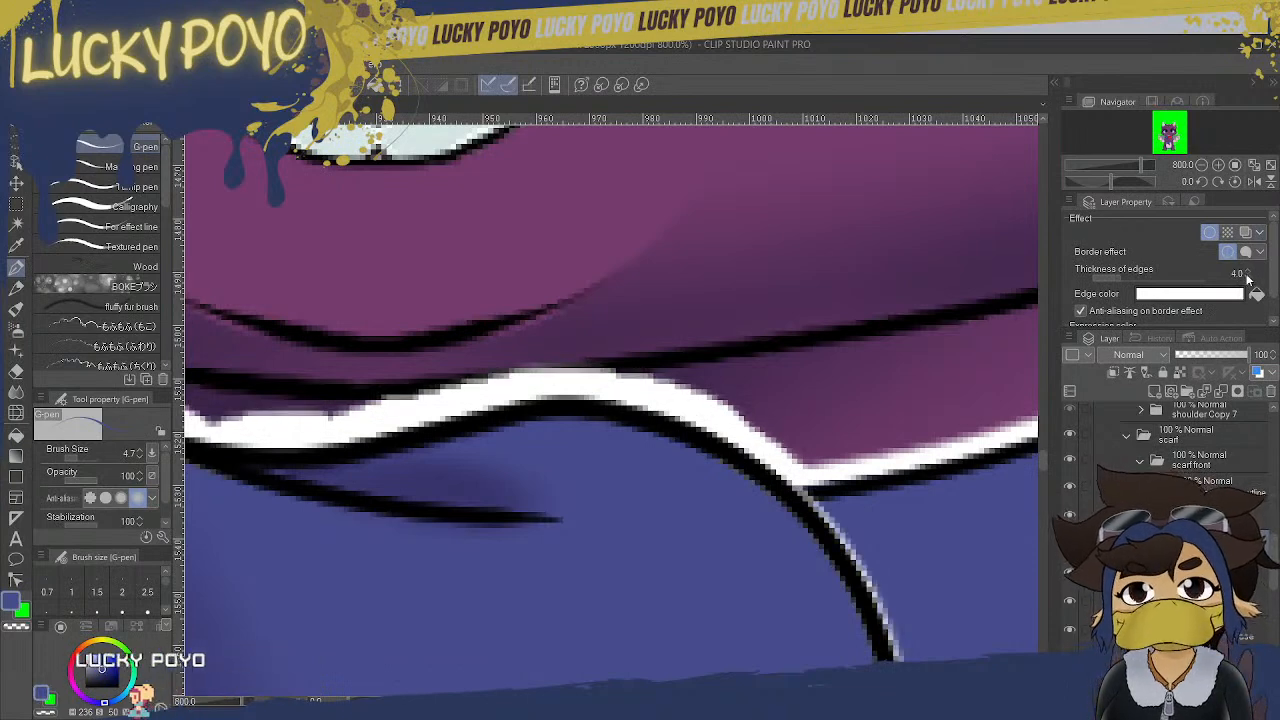
- Paint the blue base color under the front scarf section's right outline, from the upper fold down to its lower corner
mouse_move(1041, 458)
left_mouse_down()
mouse_move(1044, 487)
mouse_move(1051, 463)
left_mouse_up()
scroll(1051, 462, "down", 4)
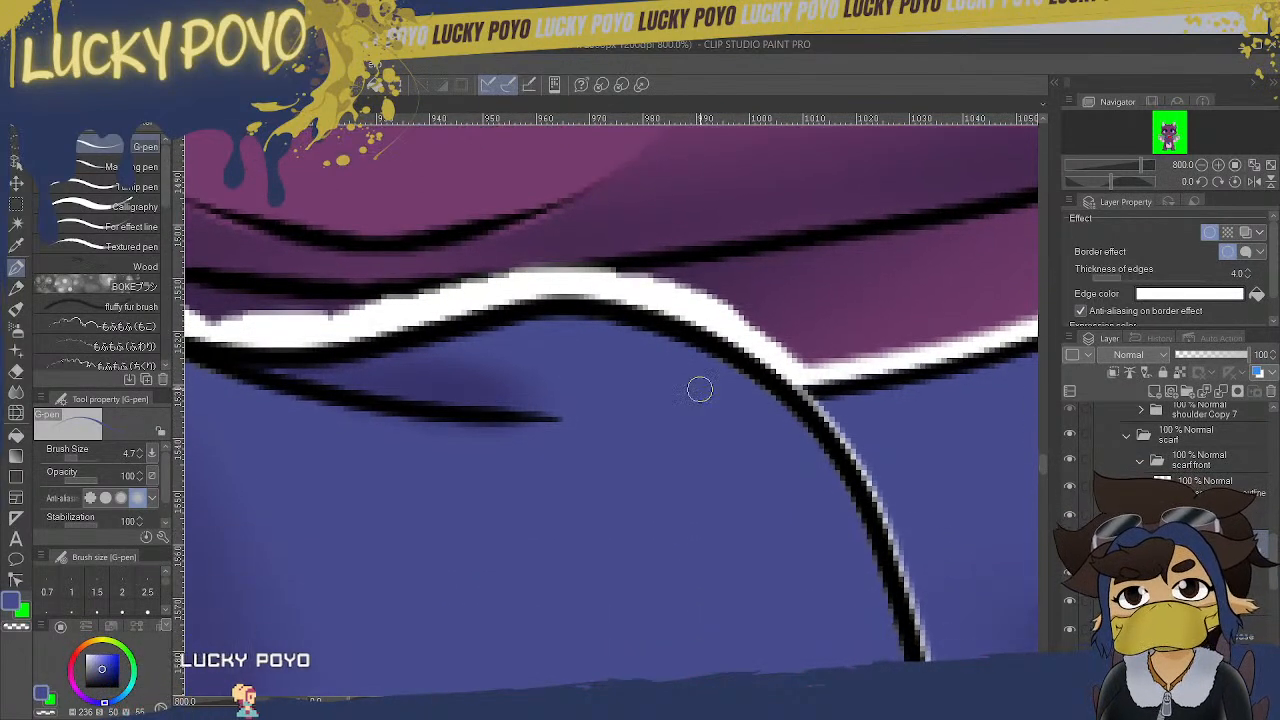
left_click_drag(730, 361, 802, 411)
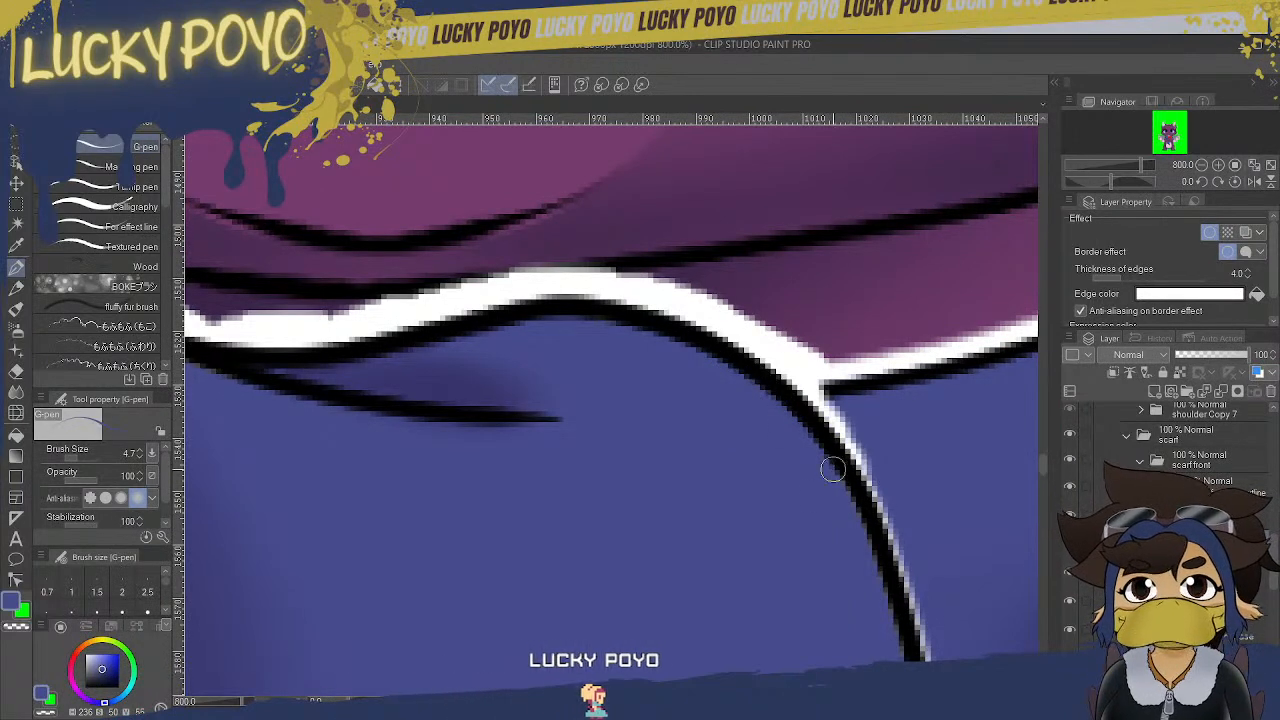
left_click_drag(1039, 460, 1040, 469)
left_click_drag(849, 320, 903, 470)
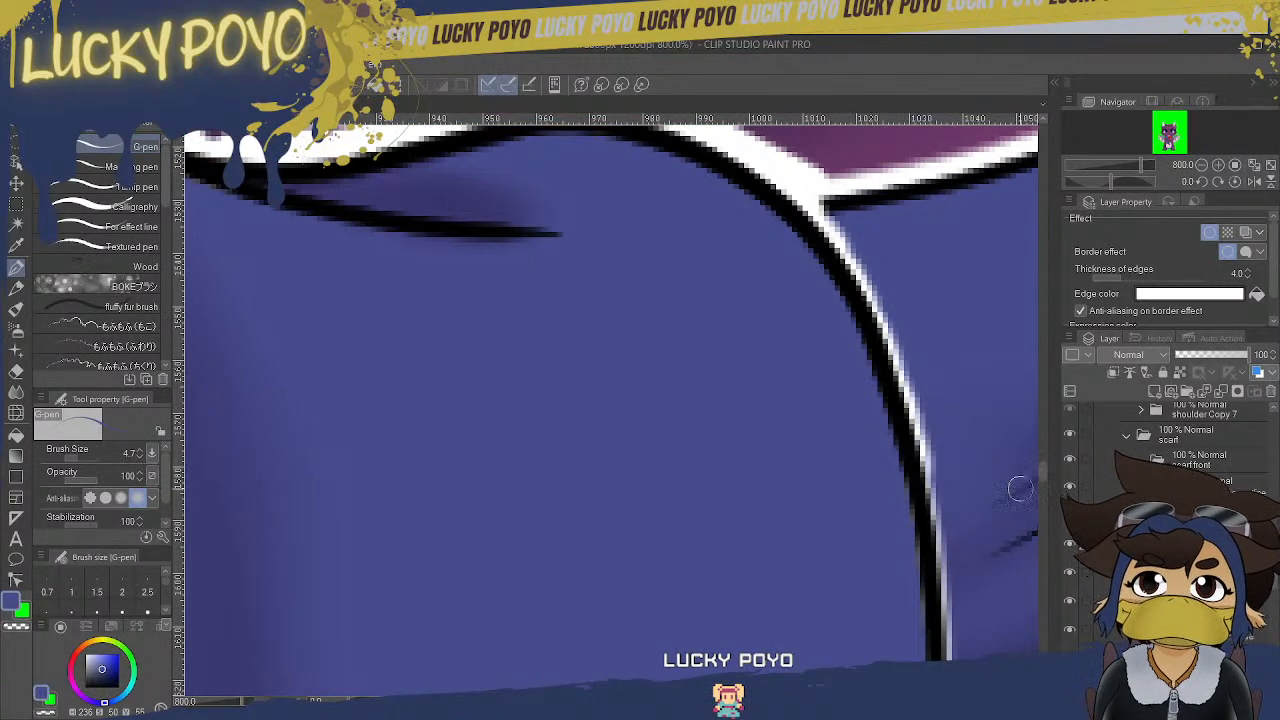
left_click_drag(1041, 472, 1045, 488)
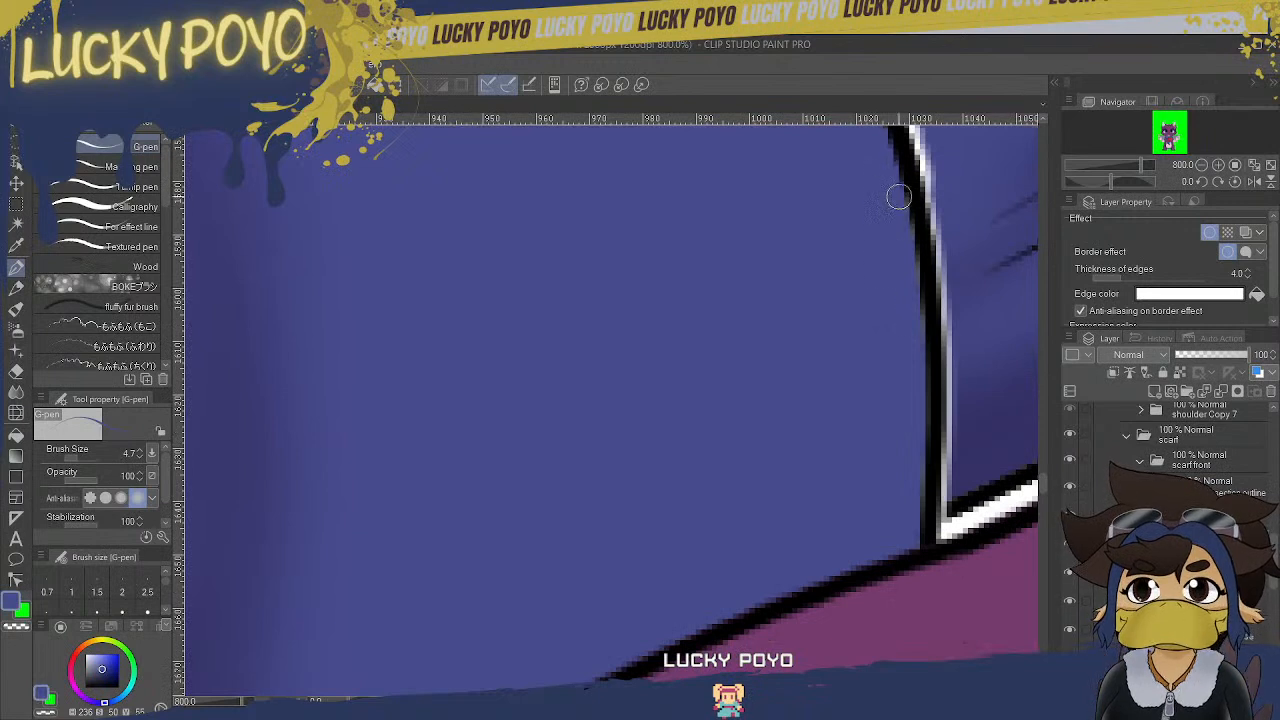
mouse_move(903, 203)
left_mouse_down()
mouse_move(928, 365)
mouse_move(928, 480)
mouse_move(906, 348)
mouse_move(922, 277)
mouse_move(917, 523)
left_mouse_up()
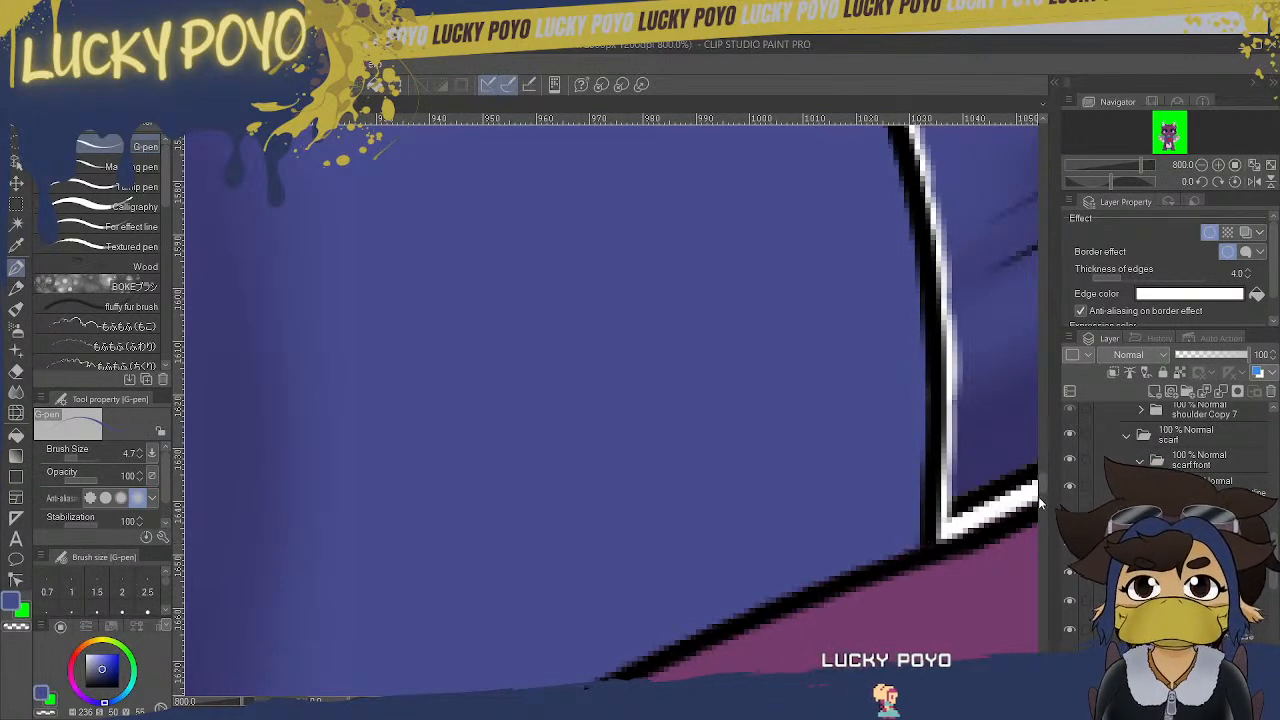
- Extend the base color under the front scarf section's left outline down to the lower hem, using the scarf's darker shadow blue
left_click_drag(1043, 481, 1044, 464)
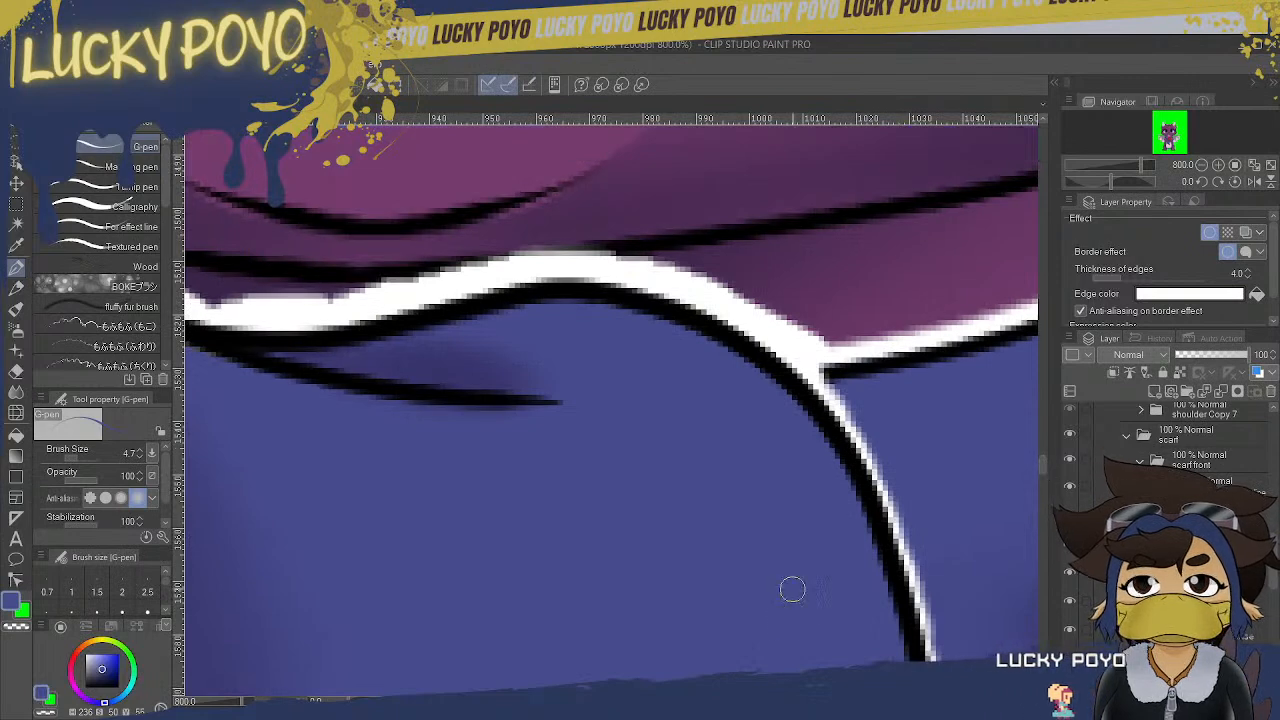
left_click_drag(686, 701, 659, 701)
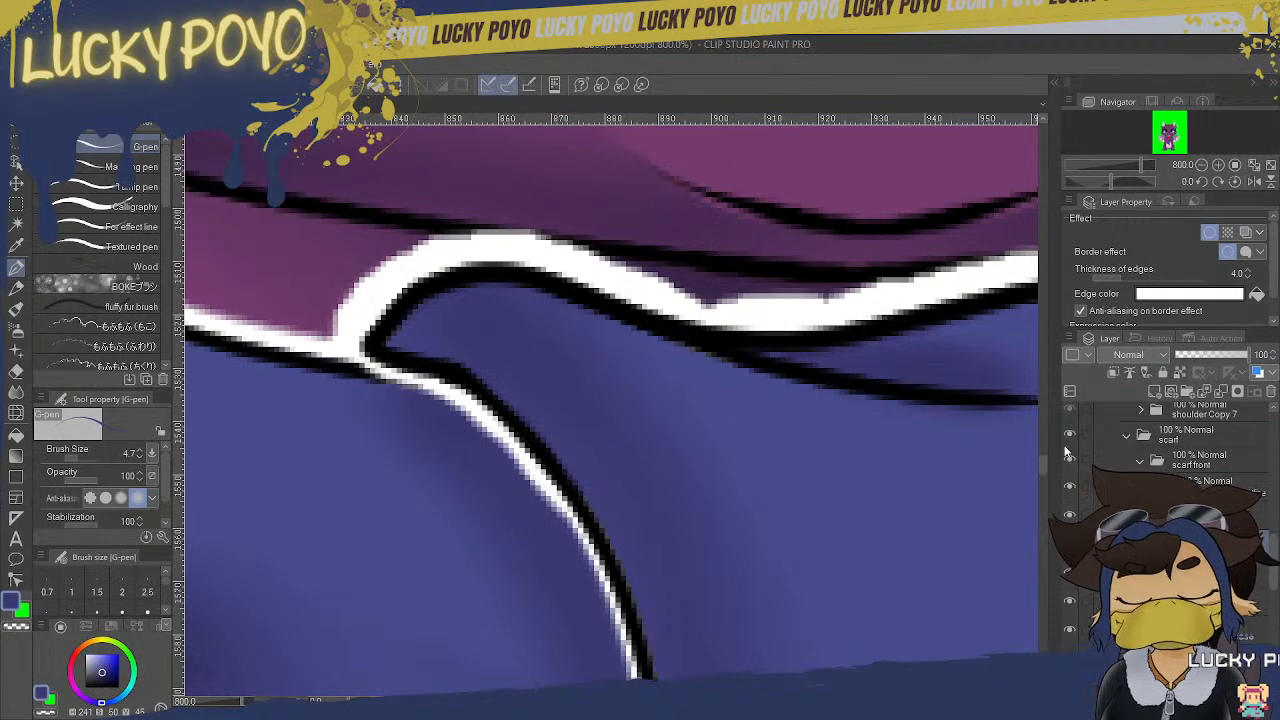
left_click_drag(1046, 464, 1043, 478)
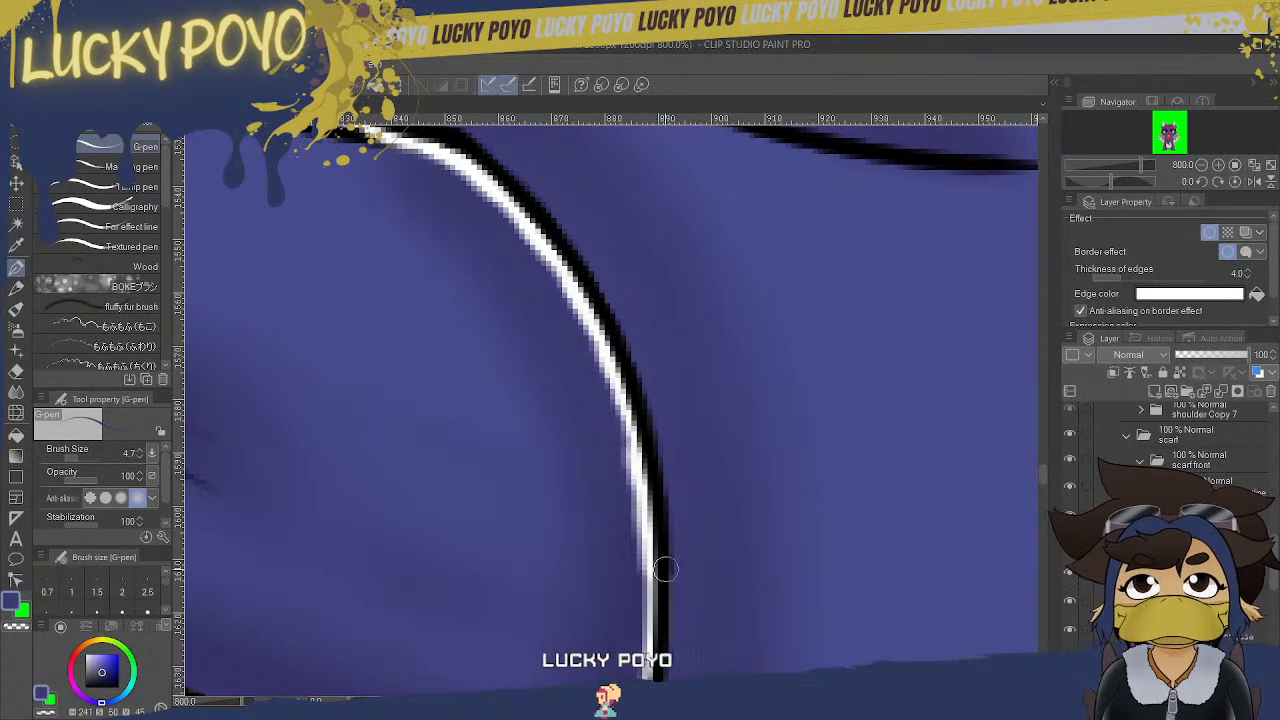
scroll(1044, 476, "down", 3)
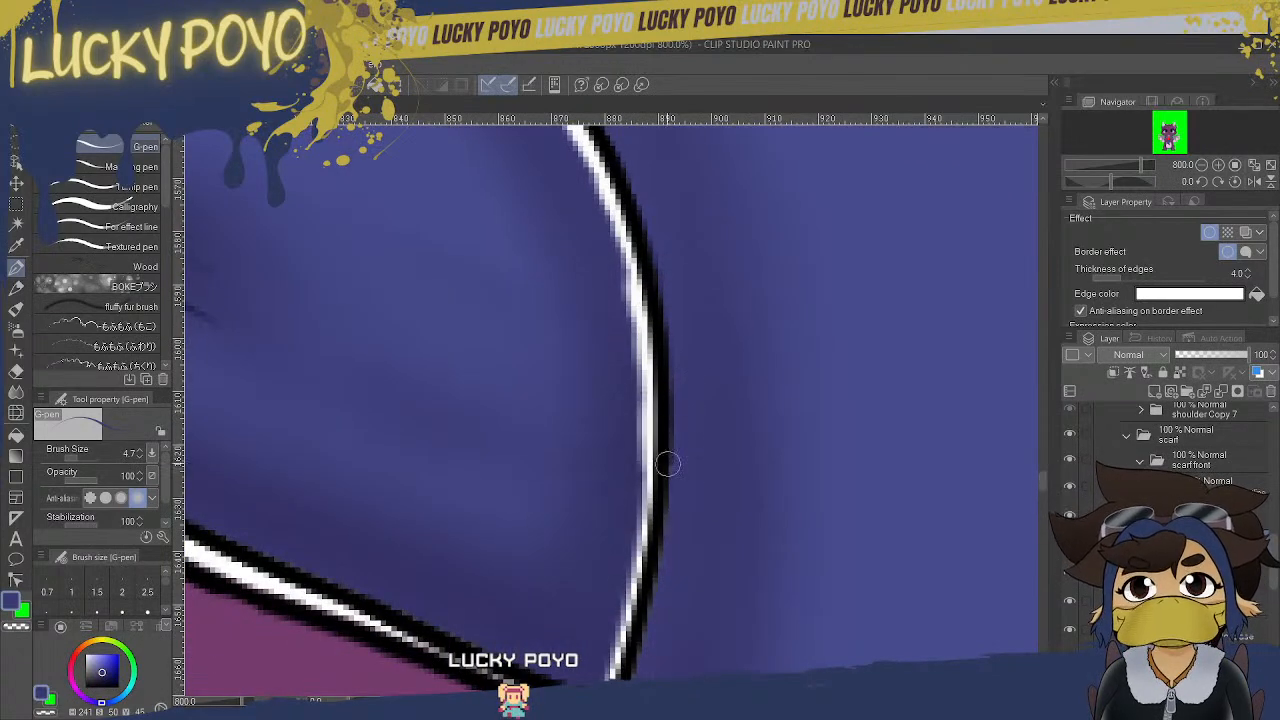
left_click_drag(669, 481, 659, 559)
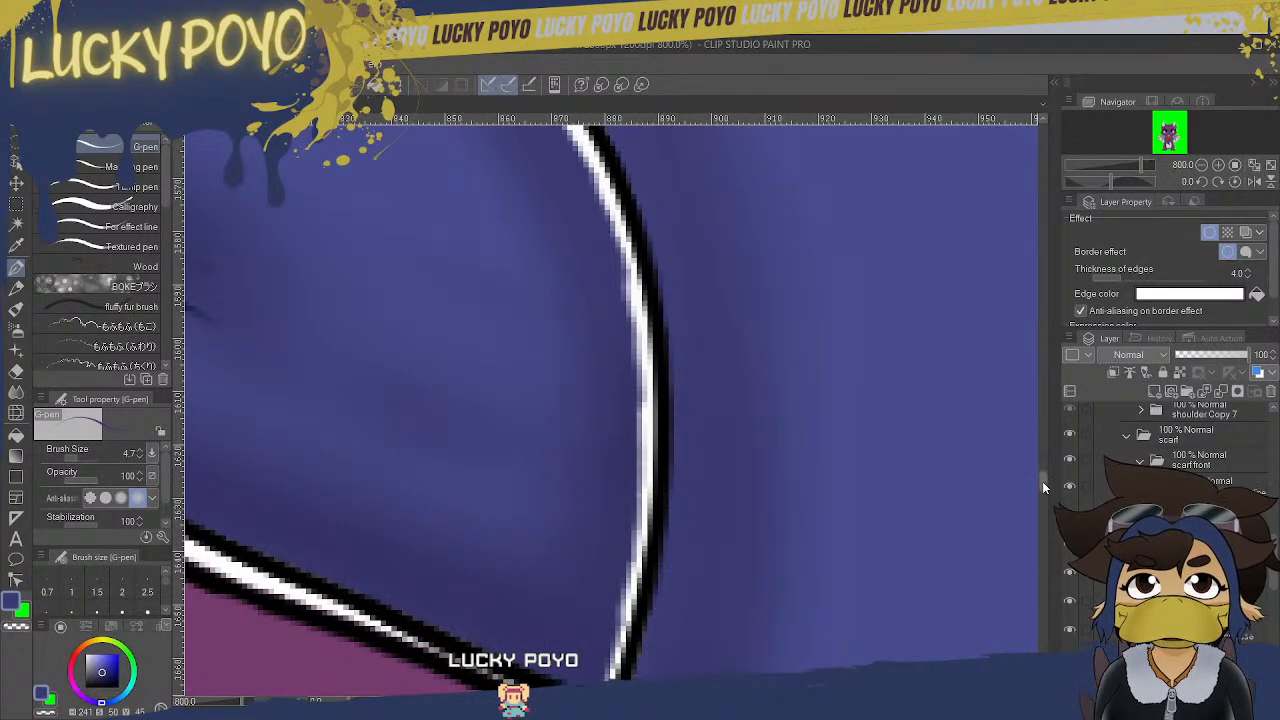
scroll(1042, 481, "down", 3)
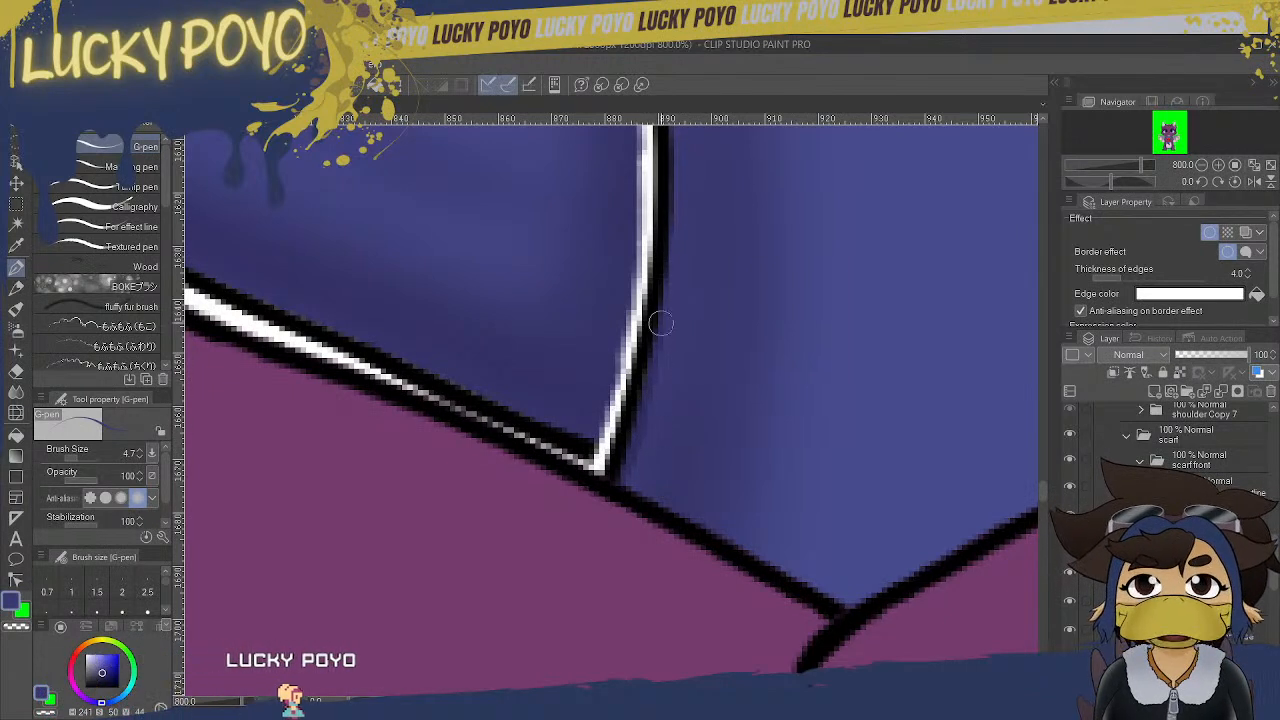
- Smudge the base color at the section's lower left edge with the Fingertip blender at size 23.4, and switch to the Hard eraser
left_click(15, 393)
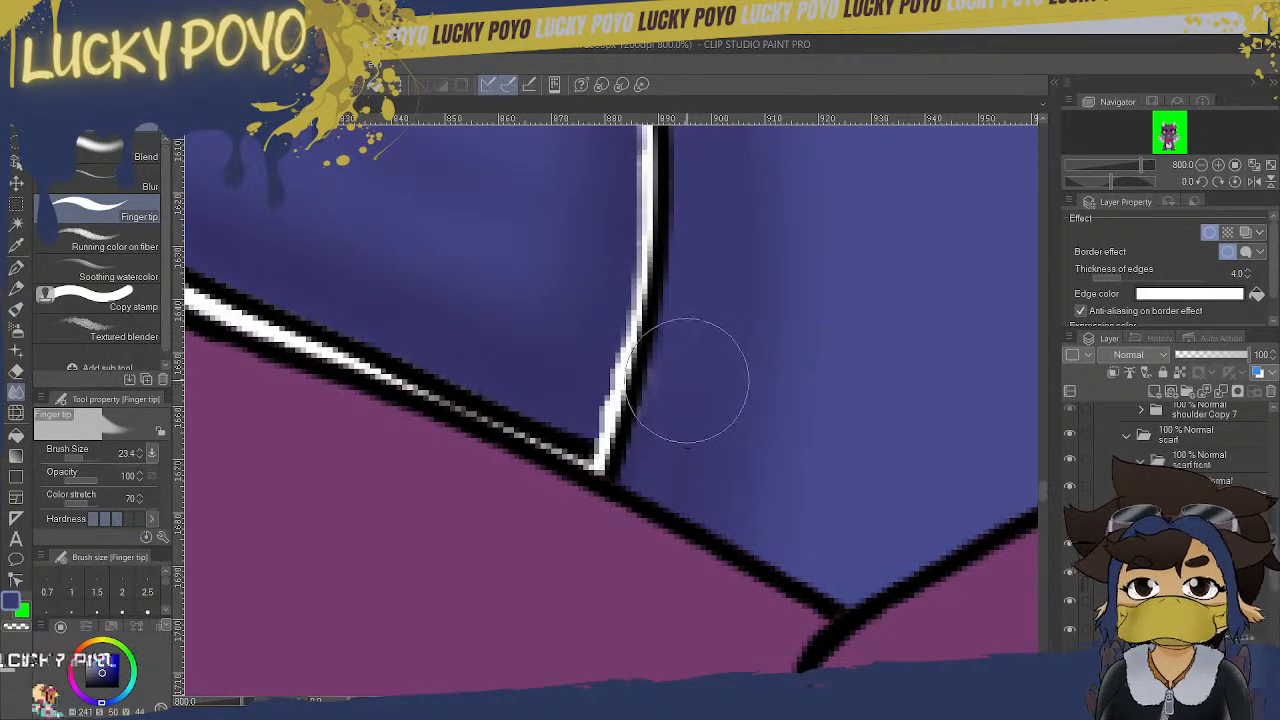
left_click(15, 269)
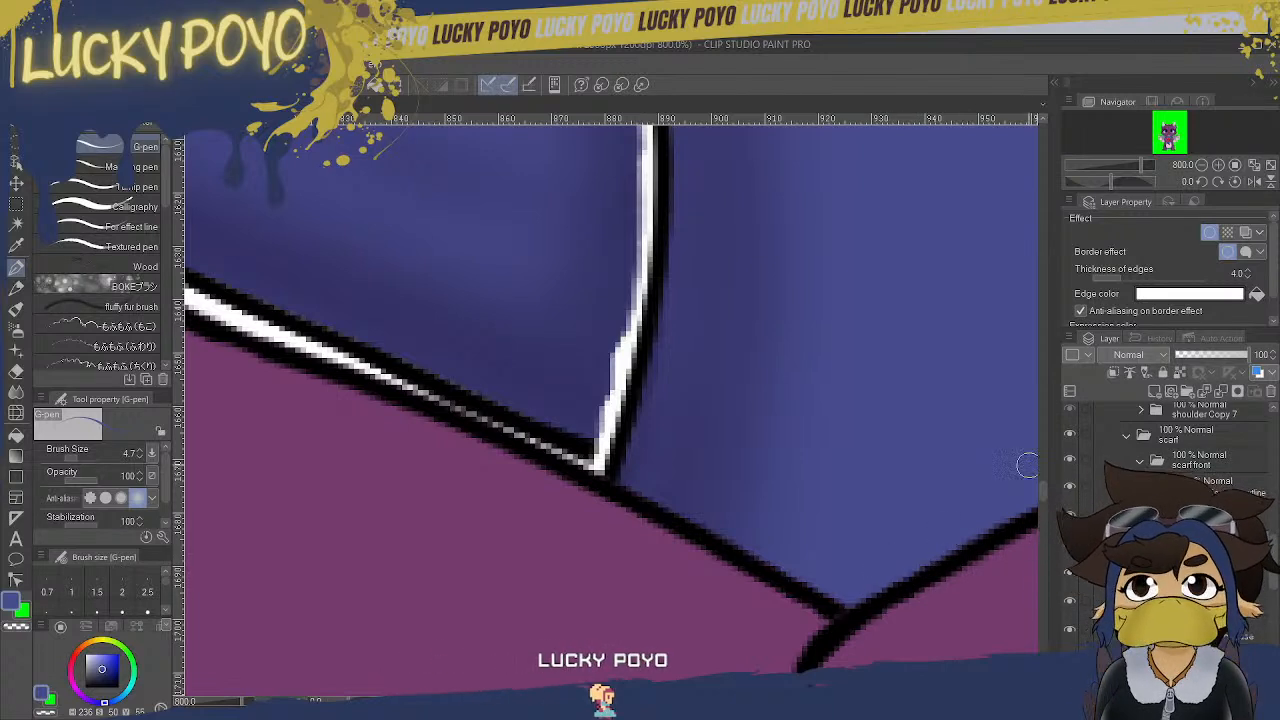
left_click(16, 370)
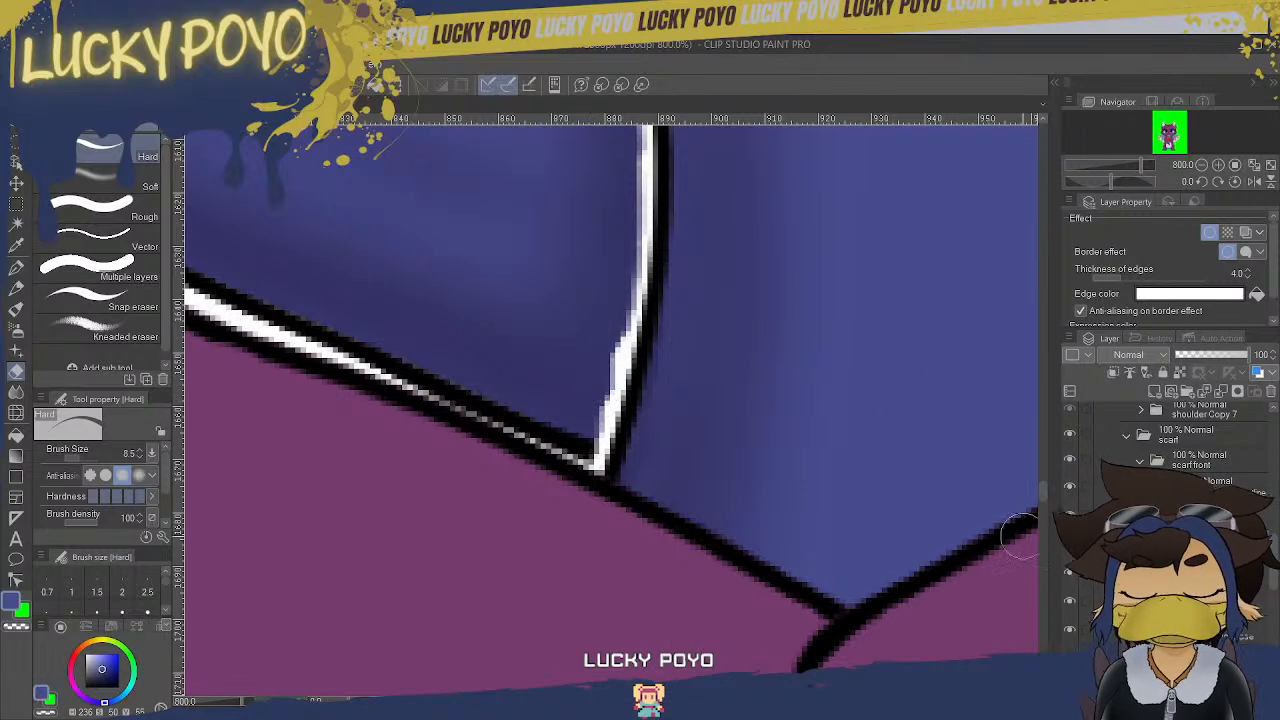
- Turn off the border effect on the front section's base layer and apply one with 3.0 edge thickness to the next scarf layer
mouse_move(1048, 496)
left_mouse_down()
mouse_move(1043, 458)
mouse_move(1044, 500)
left_mouse_up()
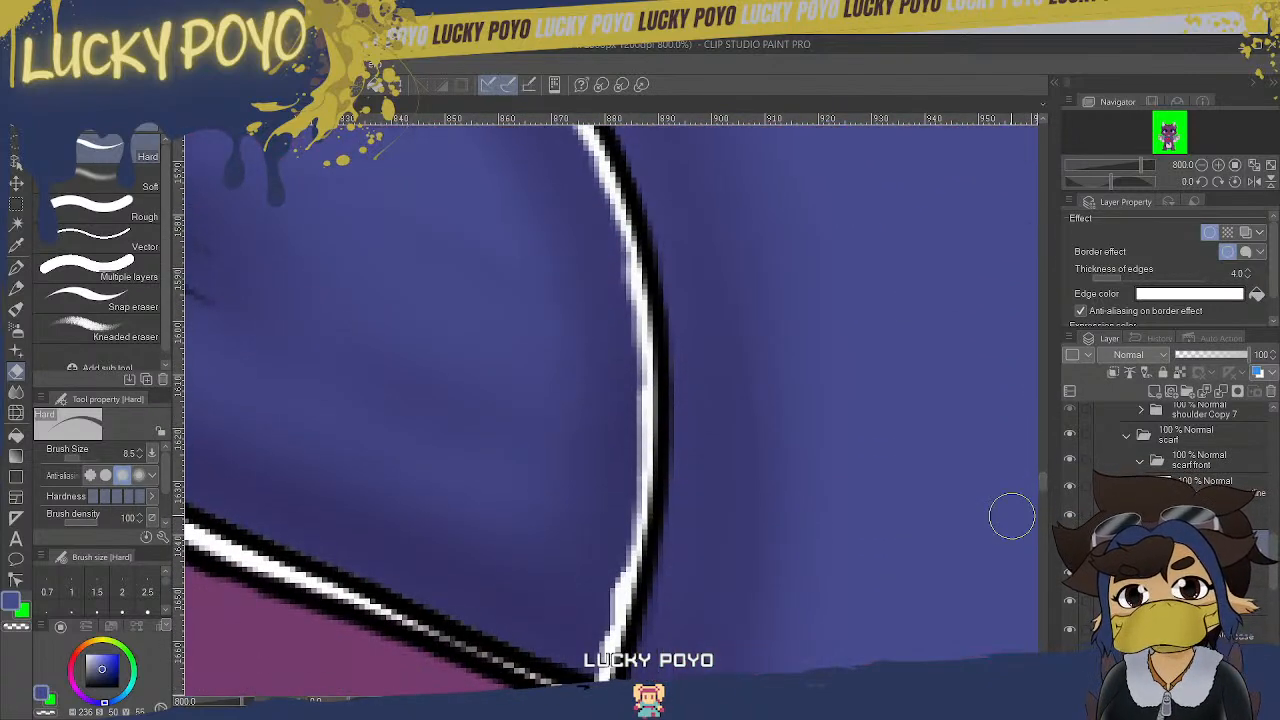
left_click_drag(647, 700, 622, 700)
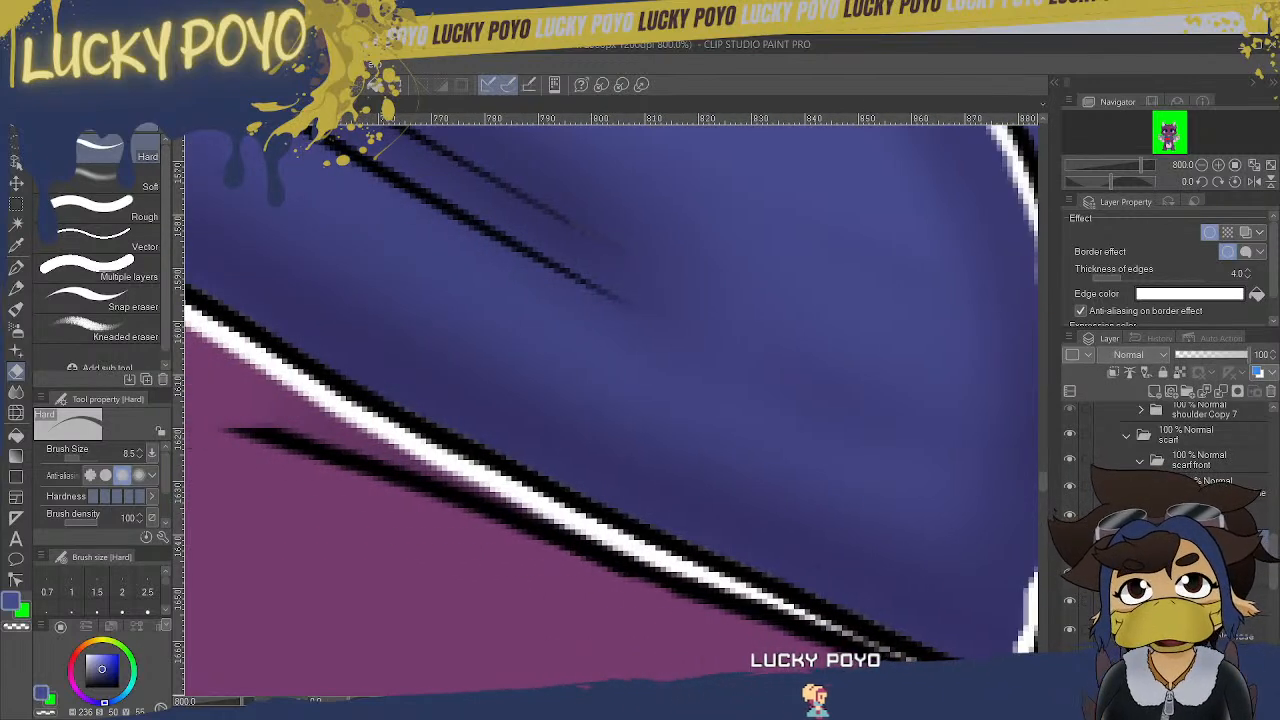
left_click(1209, 233)
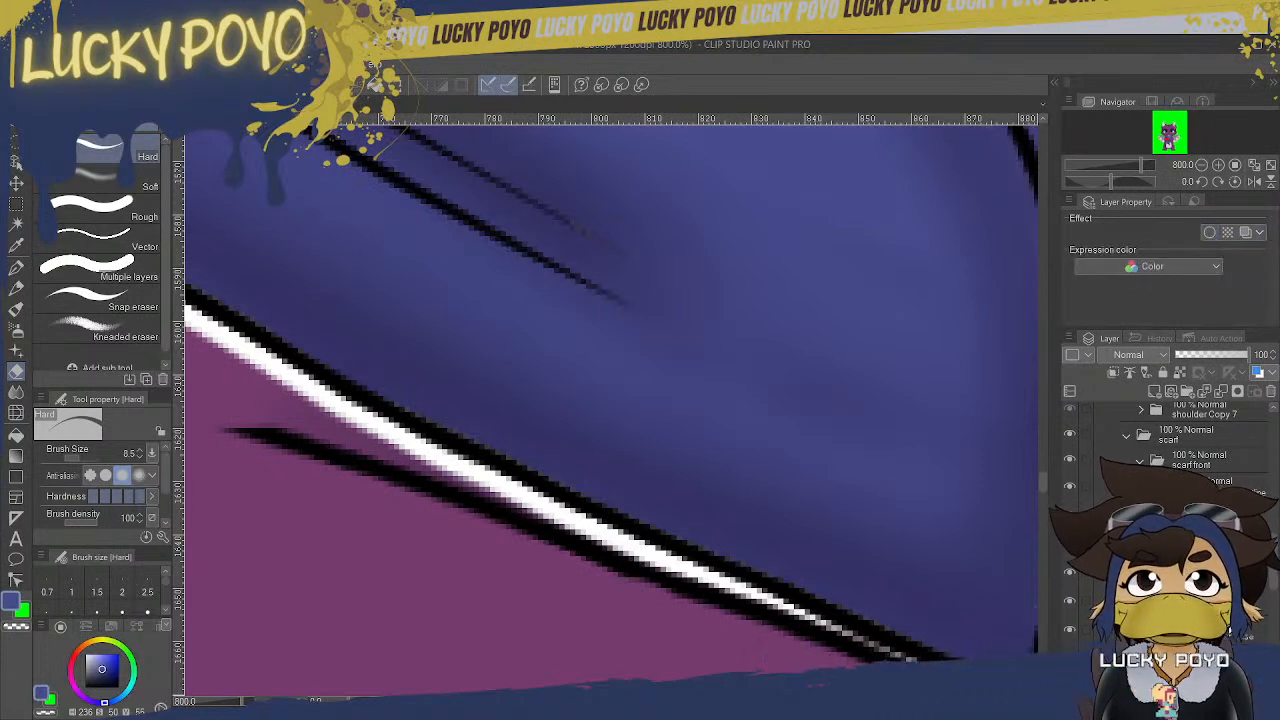
left_click(1210, 233)
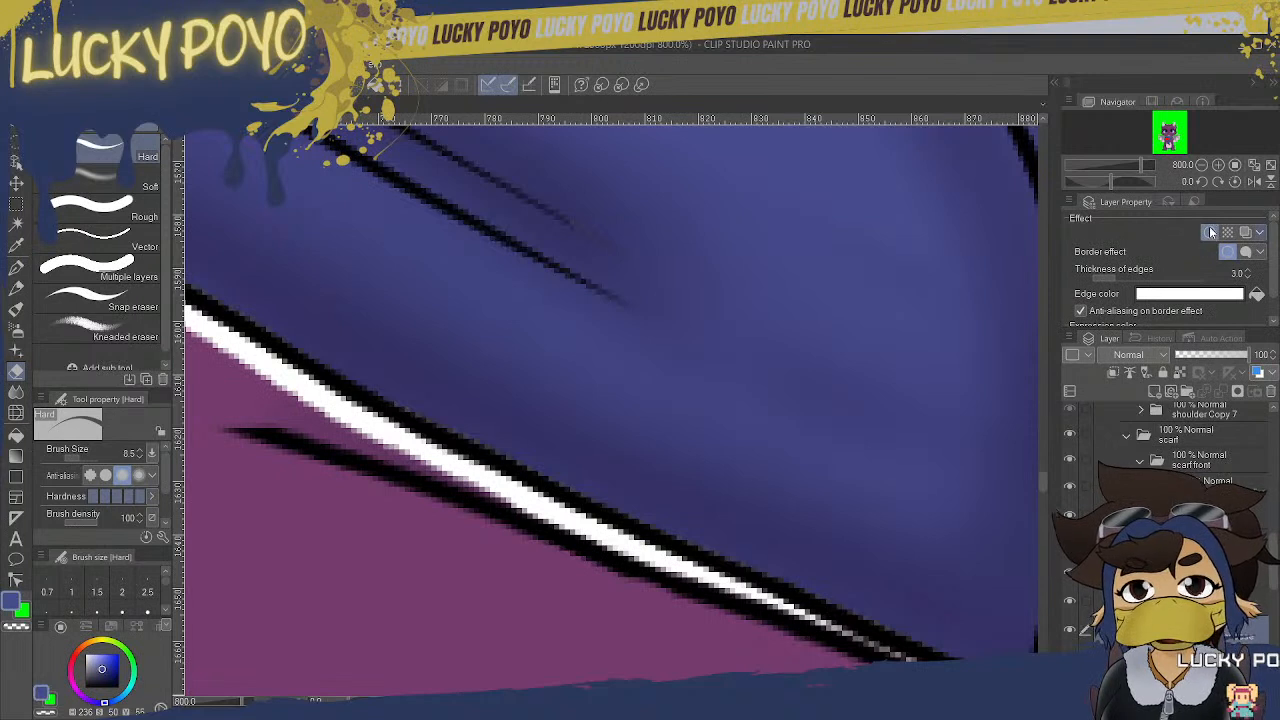
- Paint the darker scarf blue under the front scarf's lower outline with the G-pen at size 4.7, working toward its left fold
left_click(1213, 233)
left_click(1211, 233)
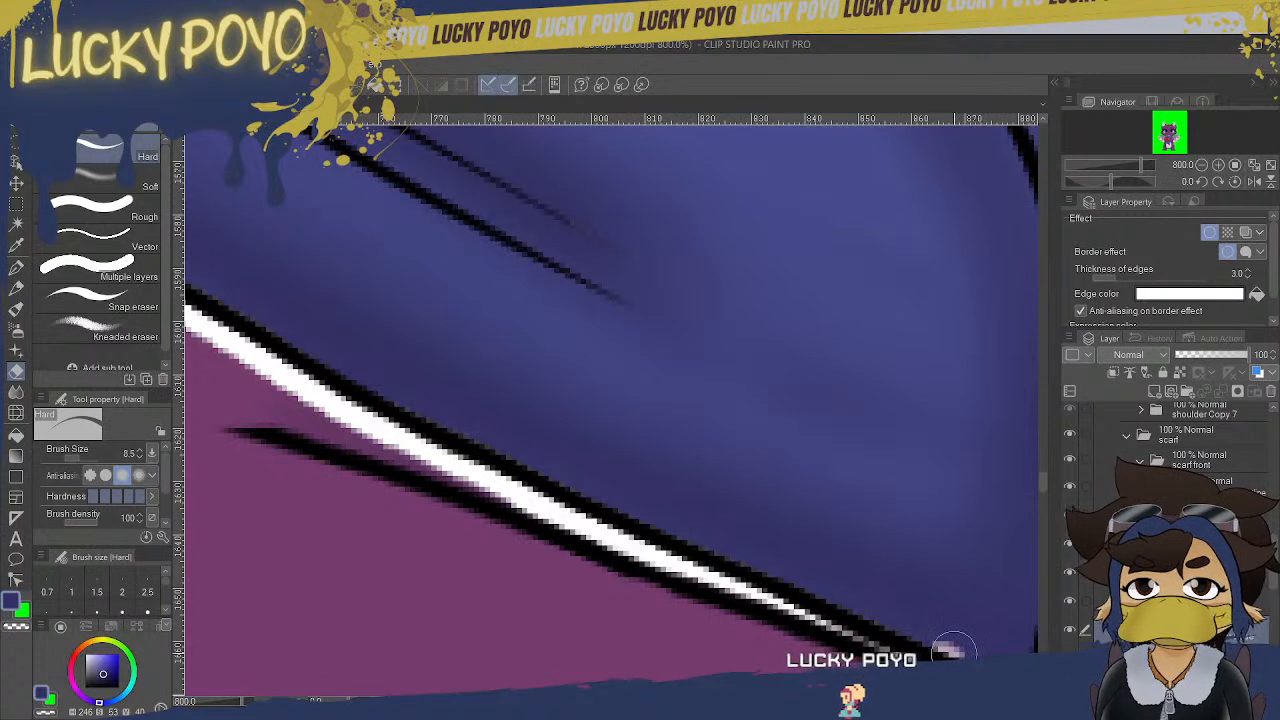
key("p")
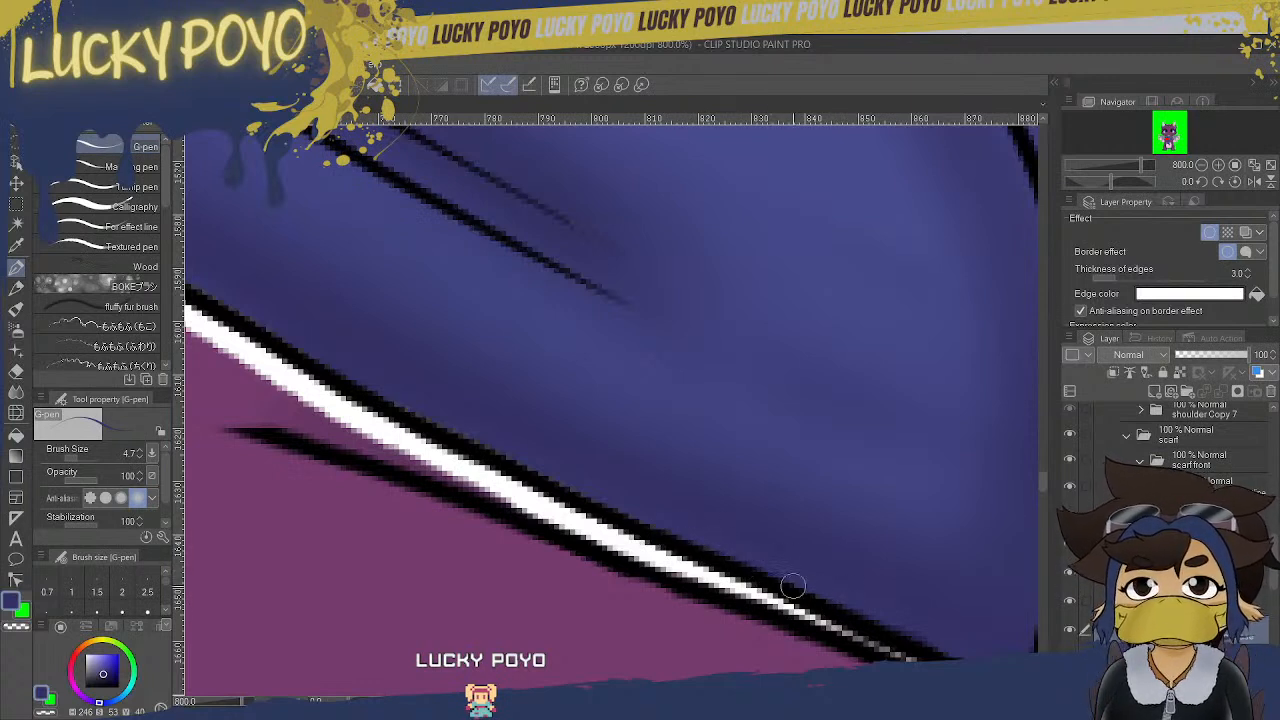
left_click_drag(495, 474, 605, 474)
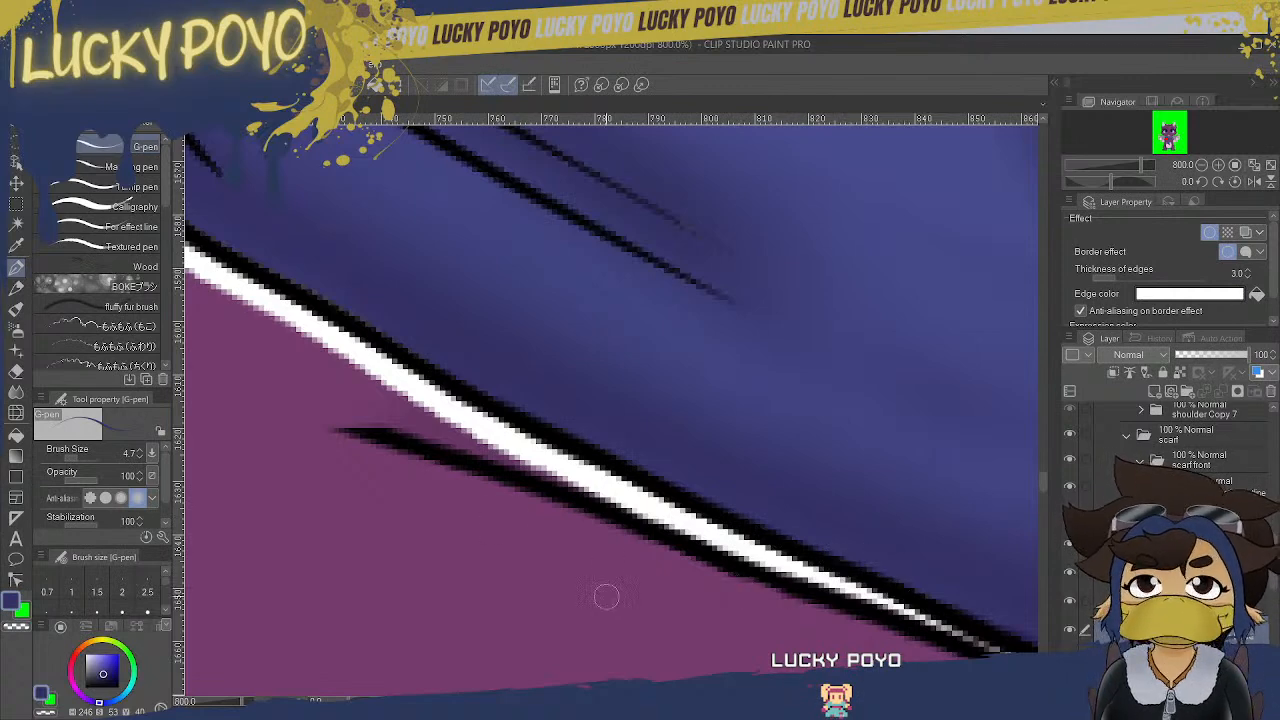
left_click_drag(602, 701, 585, 701)
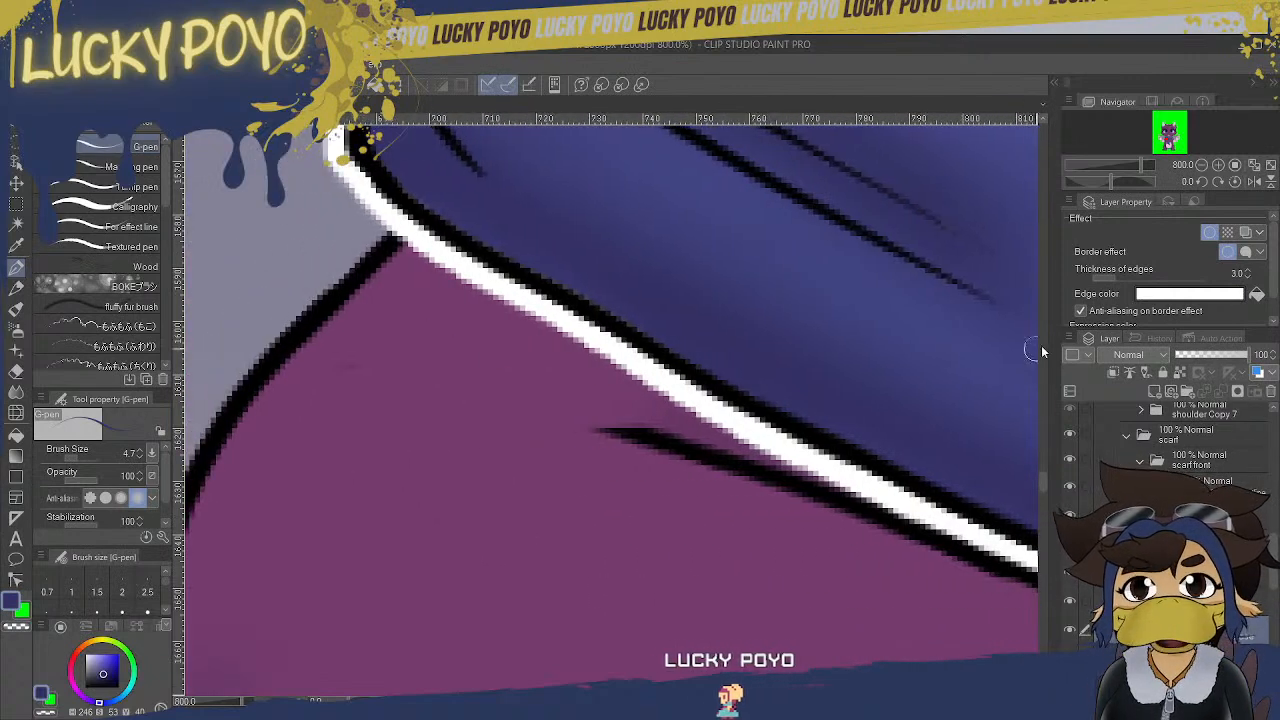
left_click_drag(1044, 480, 1045, 469)
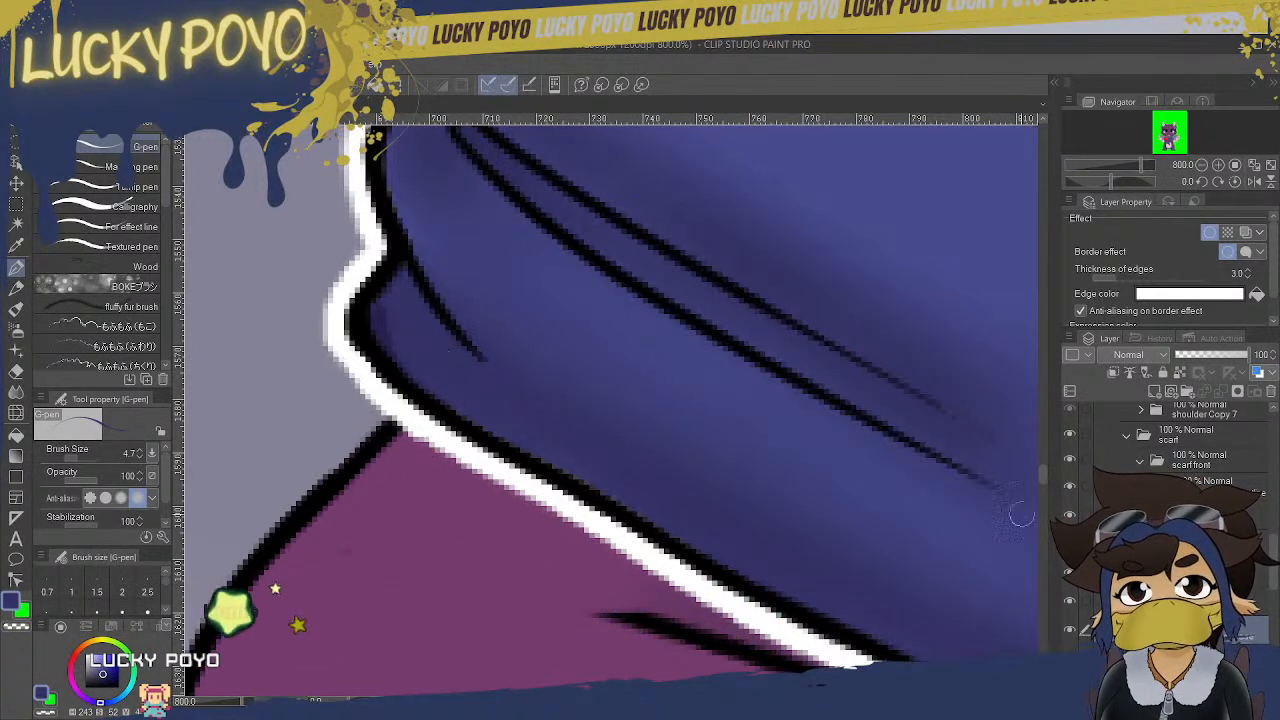
- Compare the scarf without its shading, and smudge the base color along its lower left edge with the Fingertip blender, reduced to size 4.7
left_click(1072, 601)
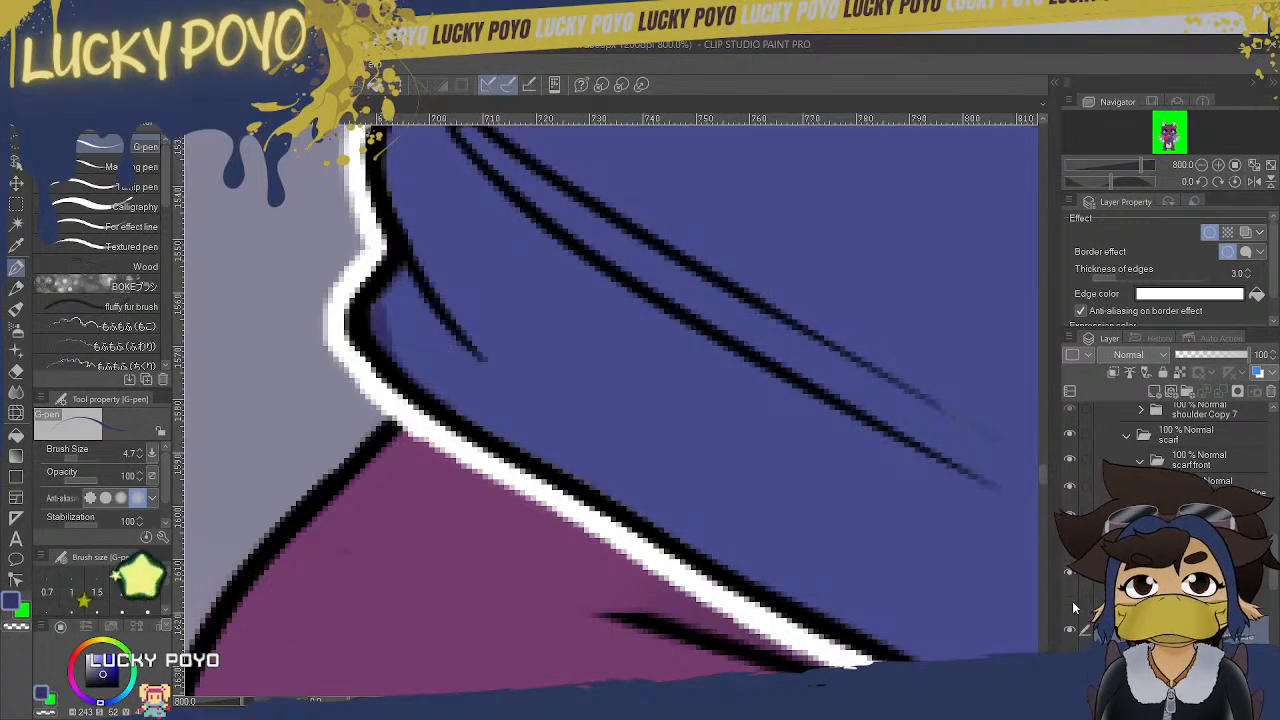
left_click(1073, 601)
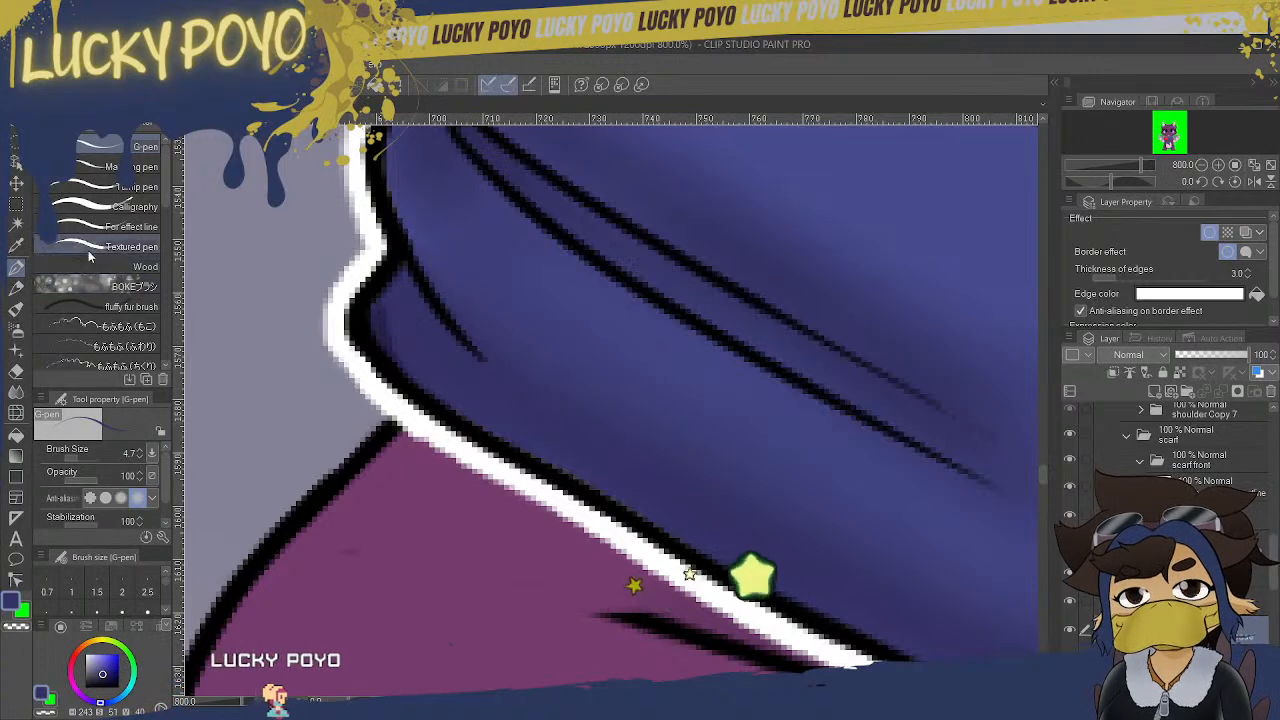
key("b")
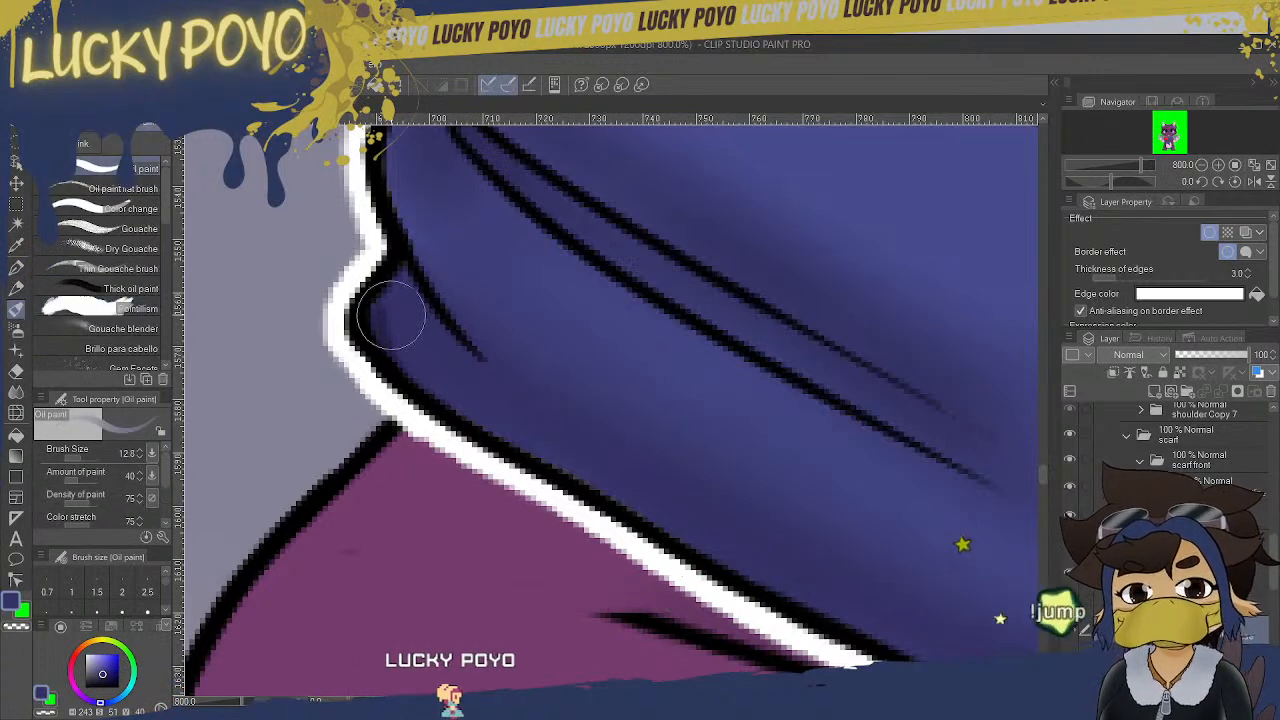
left_click(16, 388)
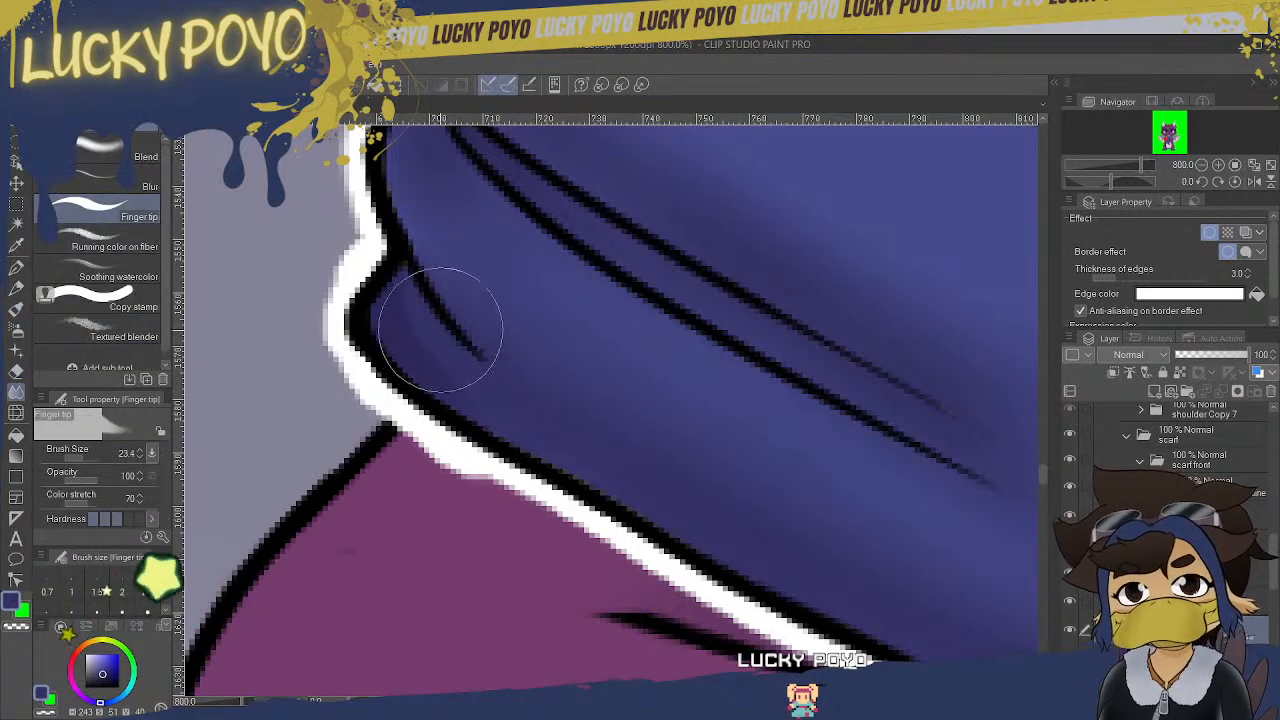
left_click(77, 456)
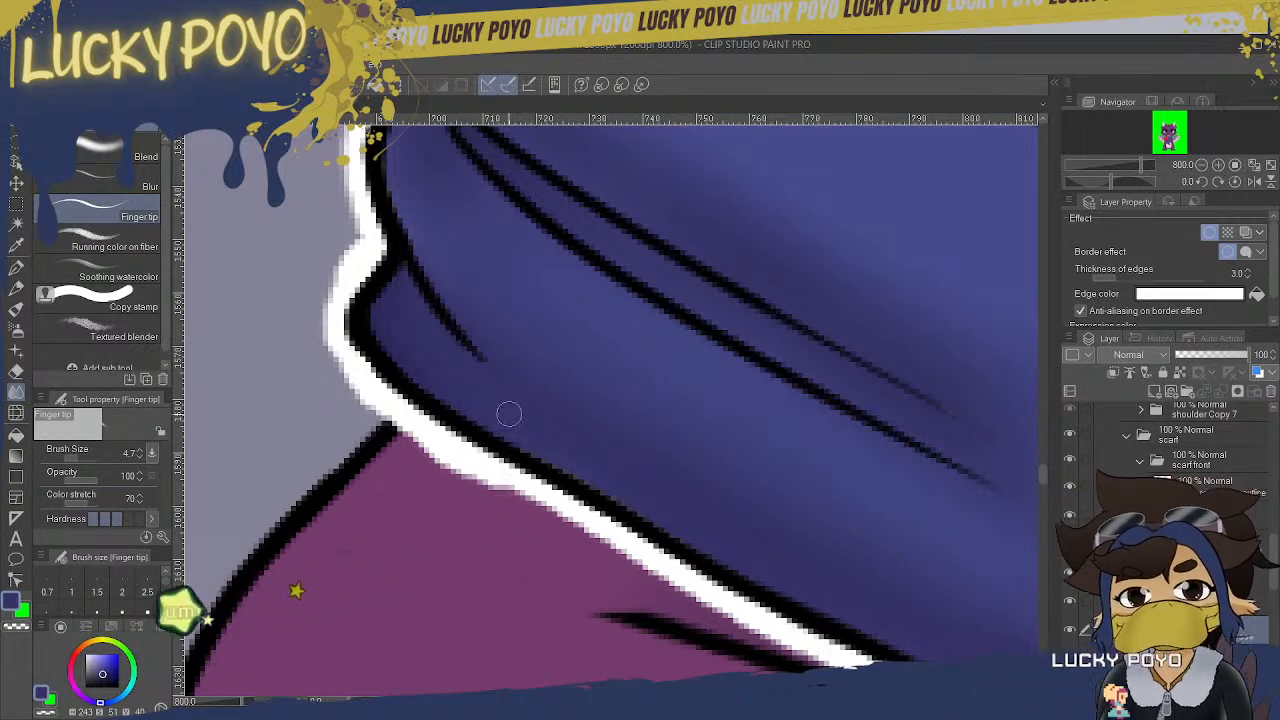
left_click_drag(547, 443, 537, 479)
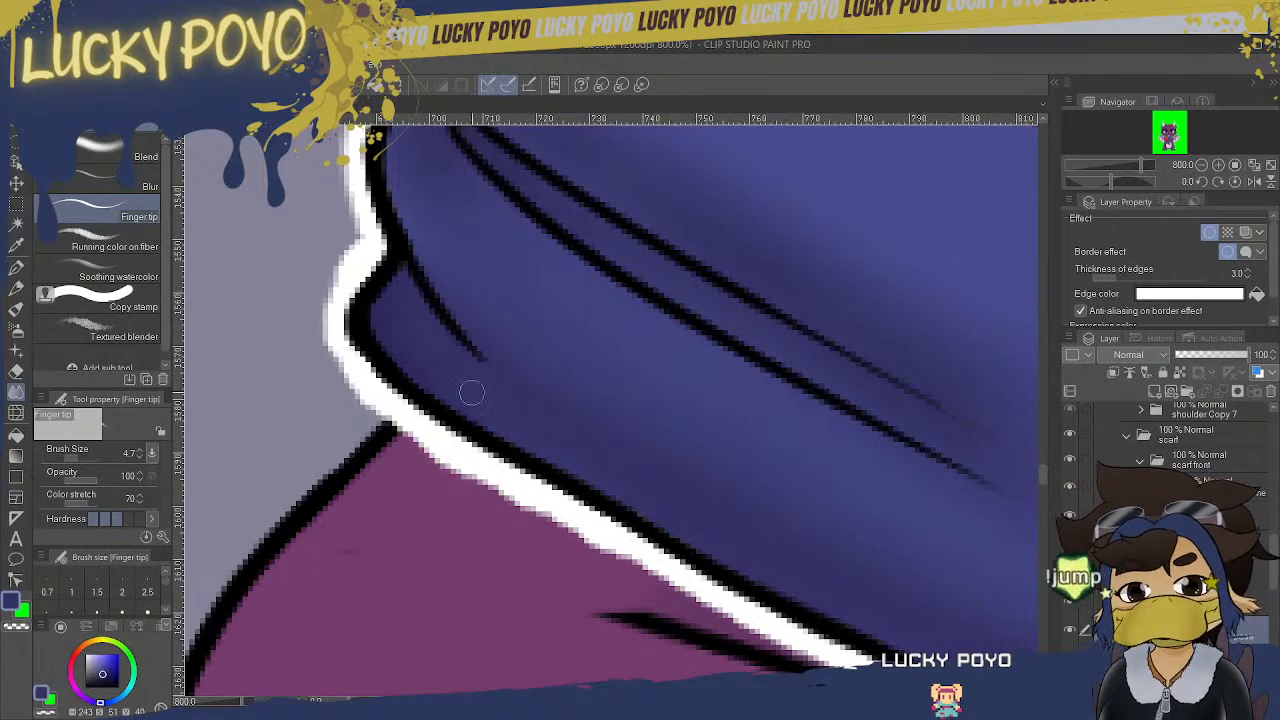
- Touch up the scarf's base color using the Hard eraser at size 8.5 and the G-pen at size 4.7 with a lighter scarf blue
left_click(16, 370)
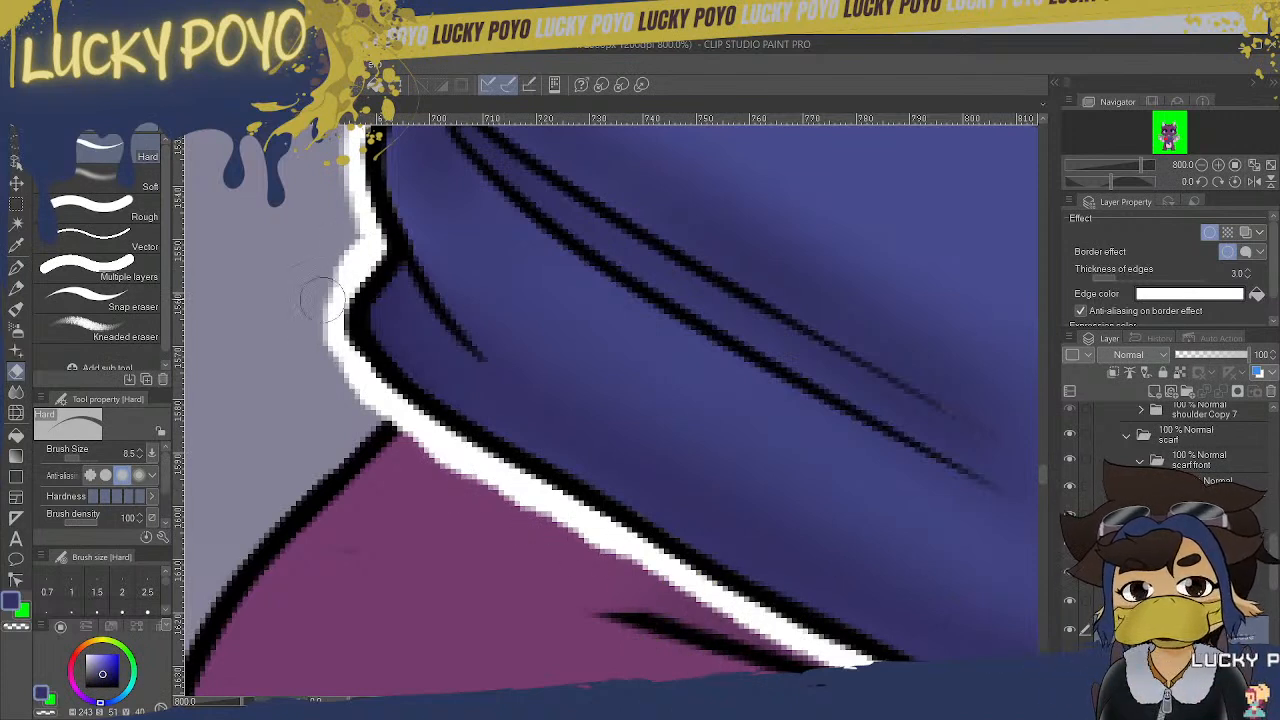
left_click(18, 268)
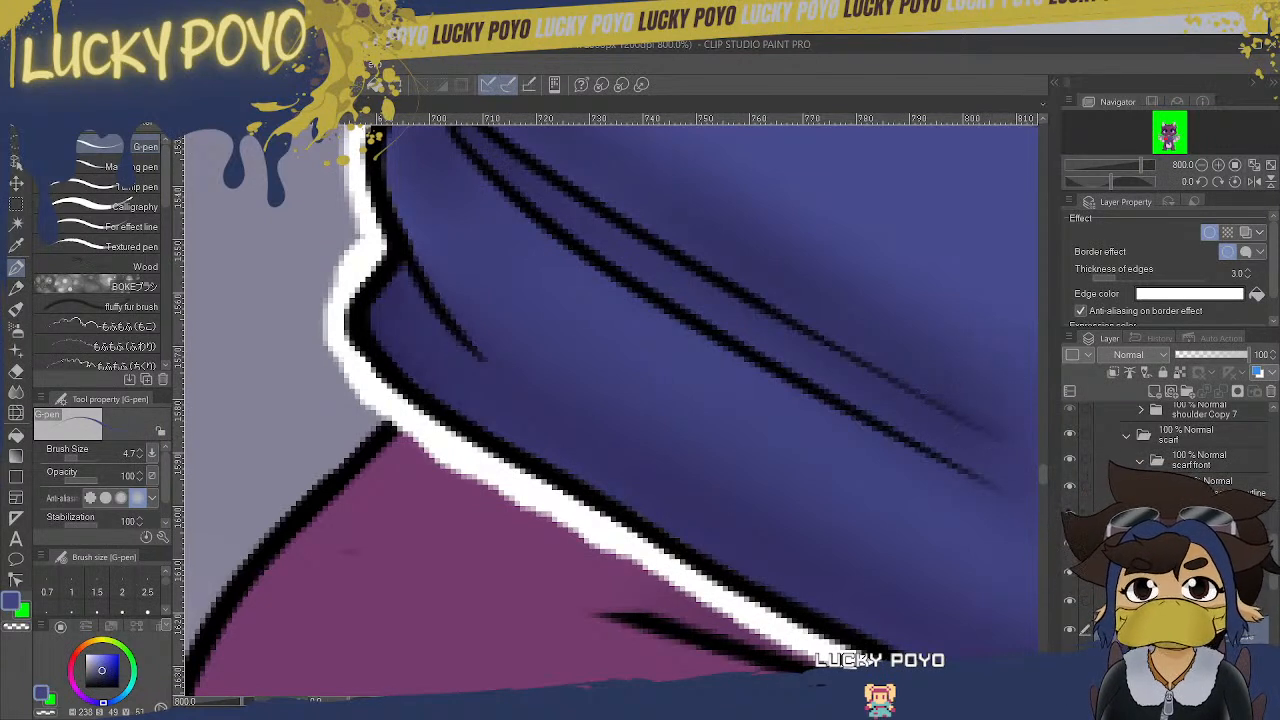
scroll(612, 410, "right", 3)
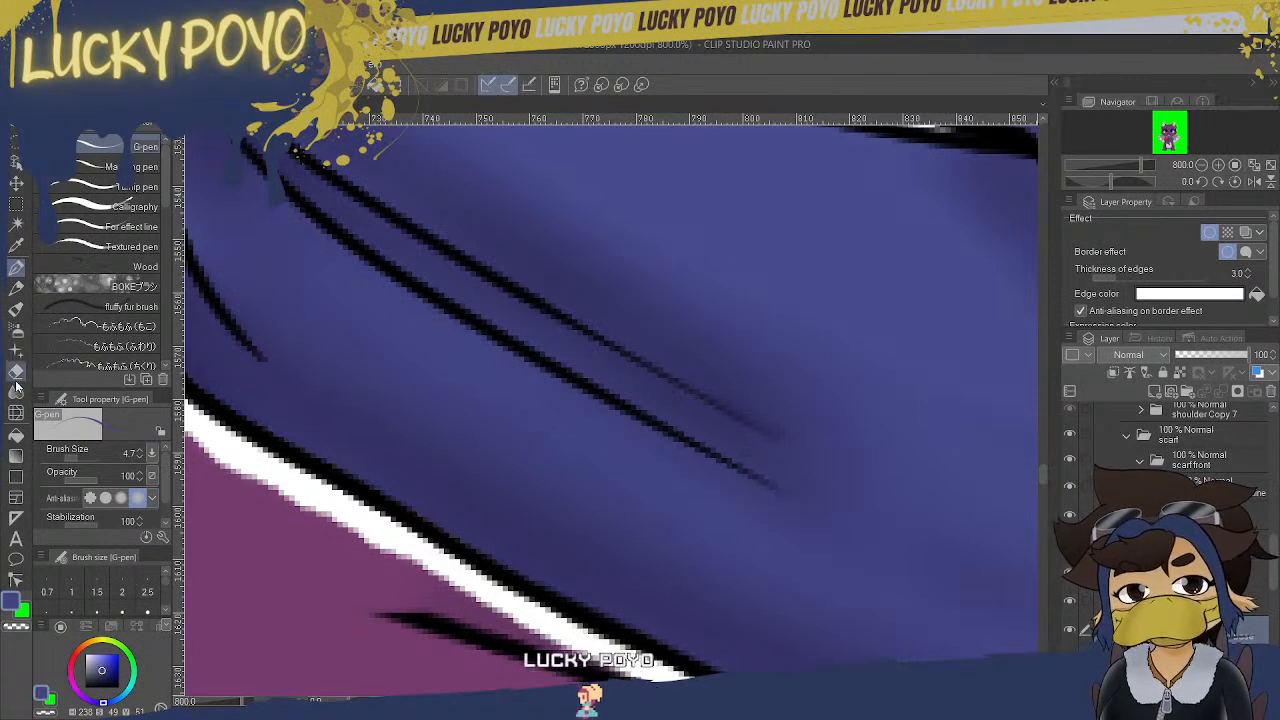
key("j")
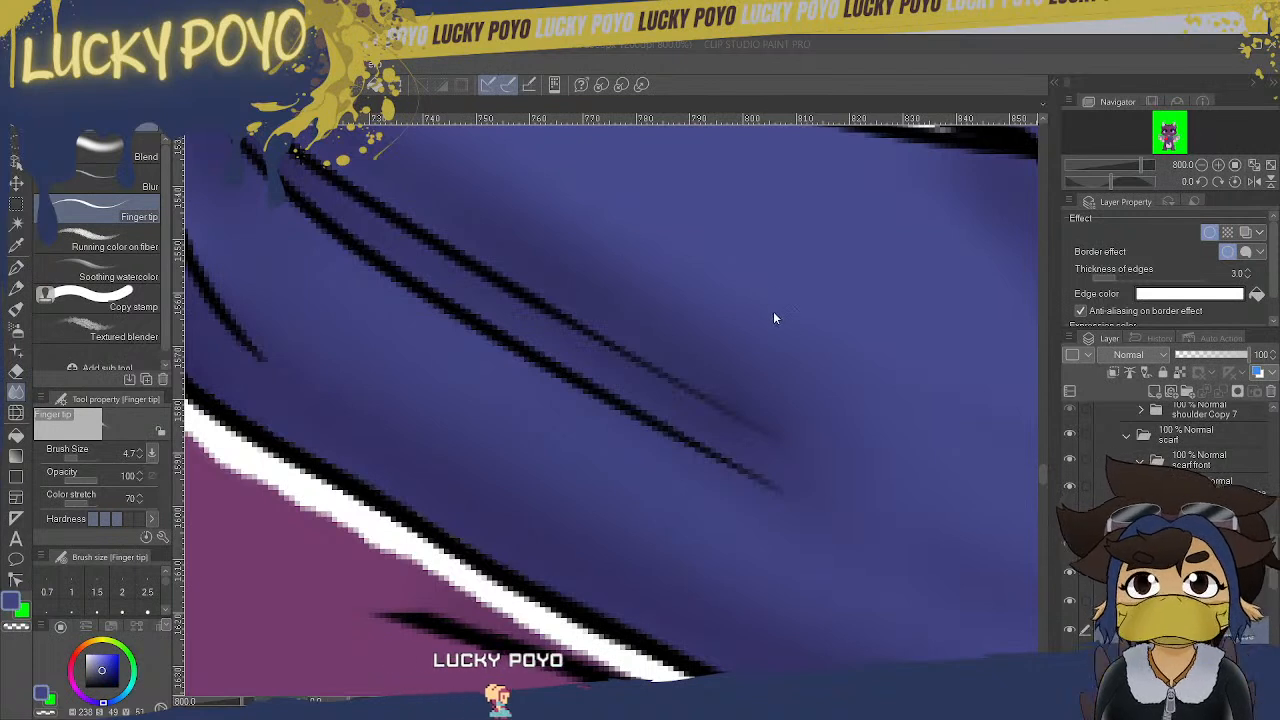
- Turn off the base layer's border effect and compare the scarf front folder with its border effect off and on
left_click(1210, 233)
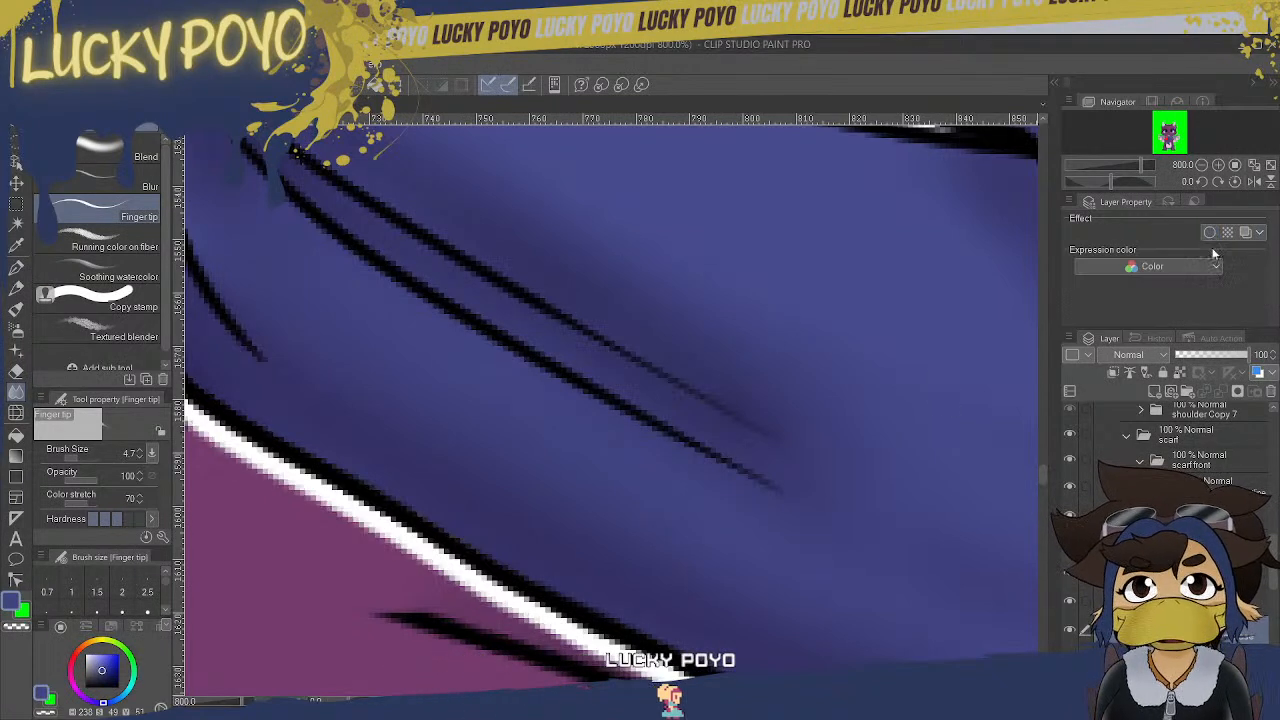
left_click(1185, 460)
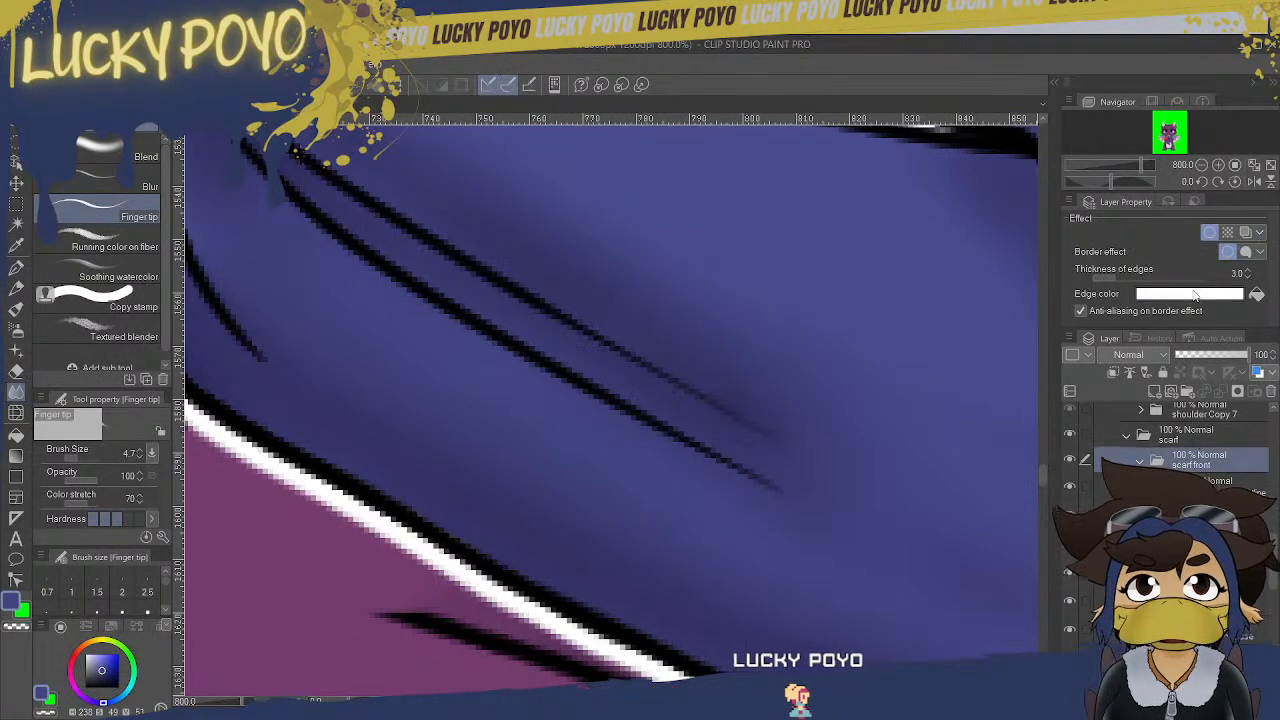
left_click(1210, 233)
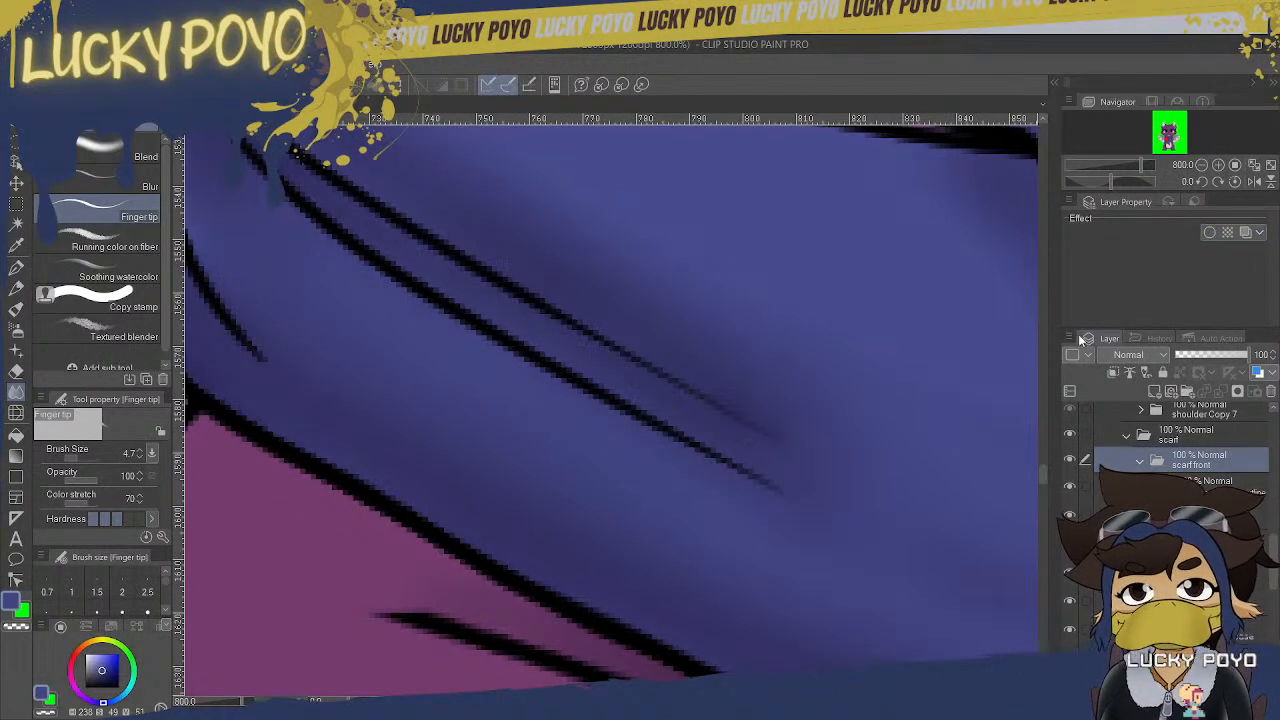
left_click(1209, 233)
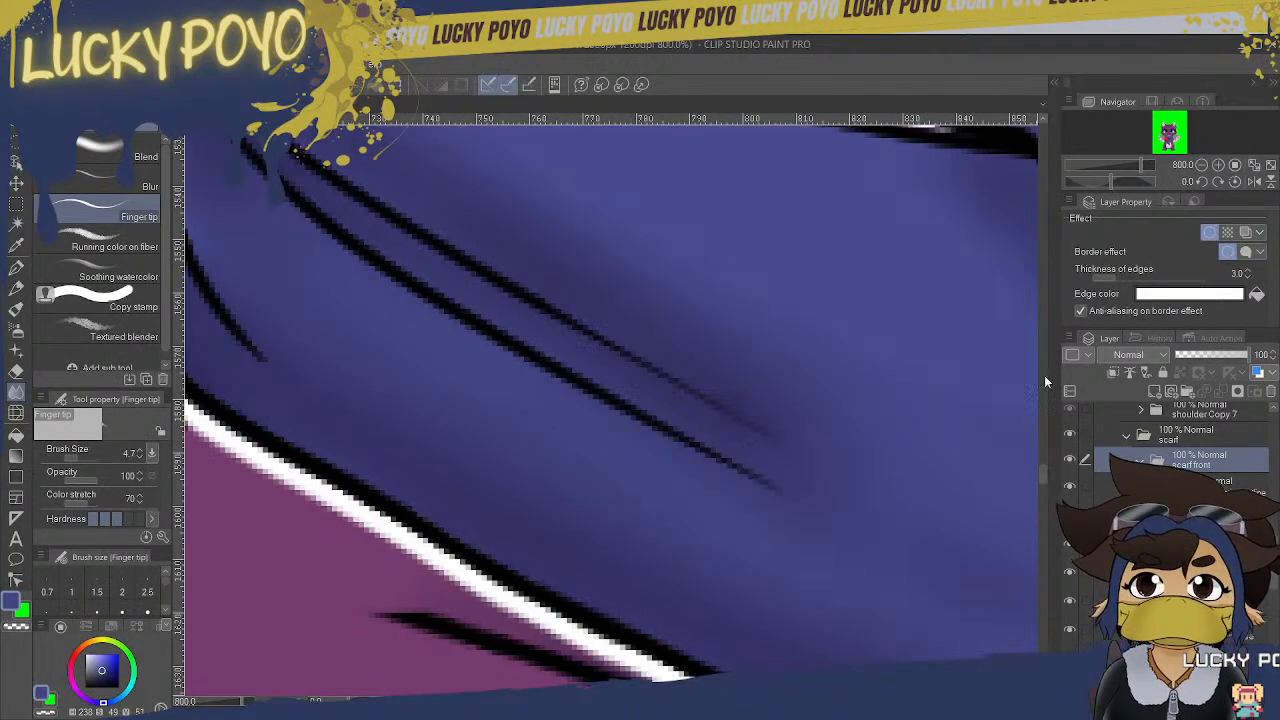
- Examine the gap at the scarf's upper left corner by toggling border effects on the layers inside the scarf front folder
scroll(1041, 471, "up", 6)
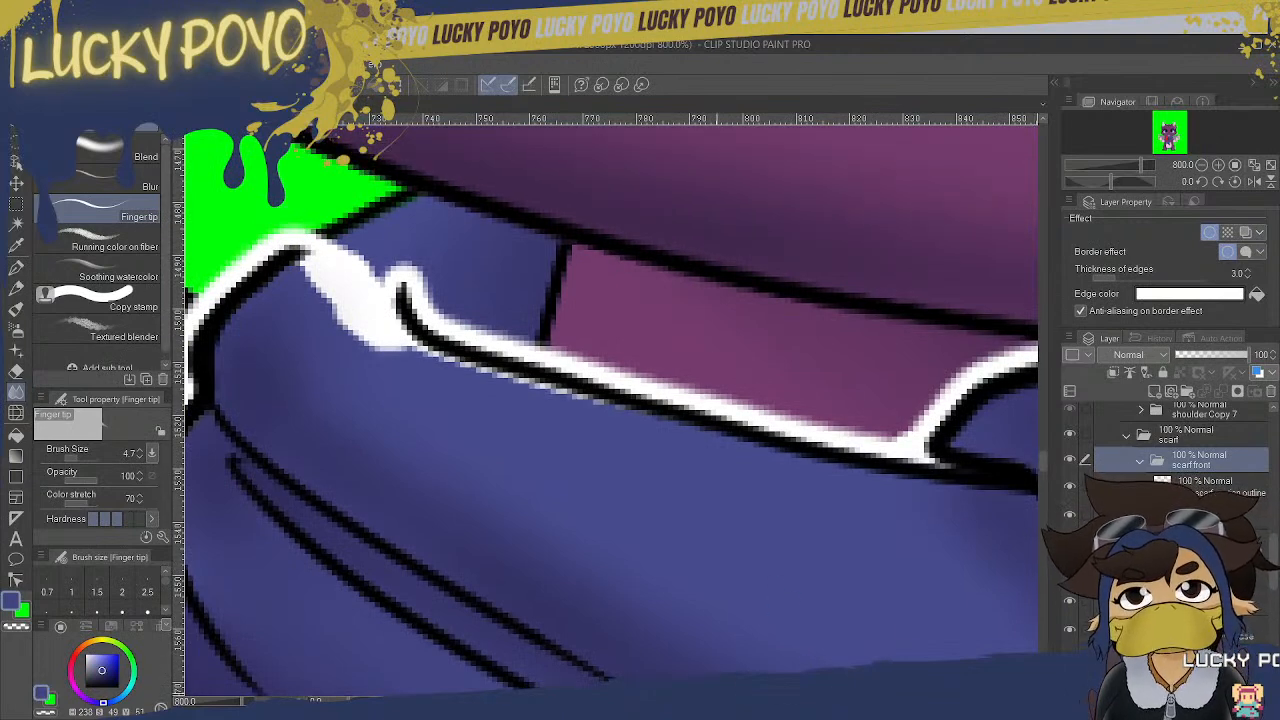
scroll(612, 410, "left", 5)
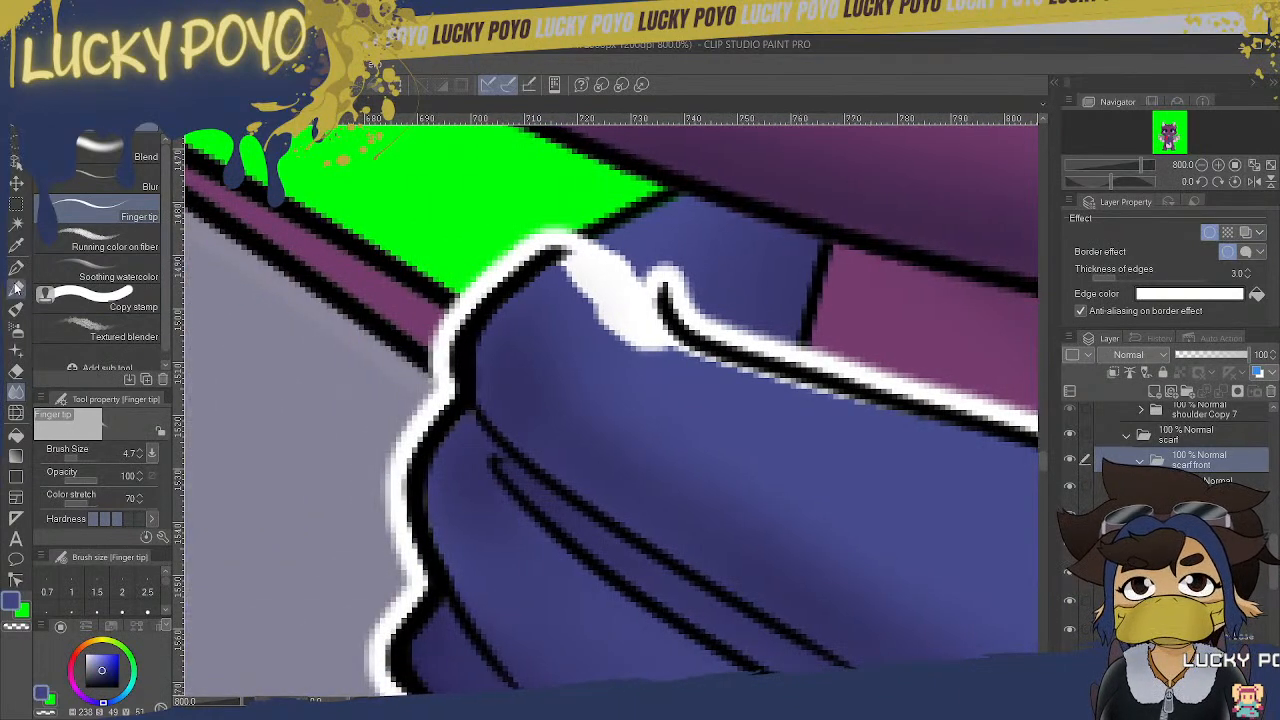
left_click(16, 268)
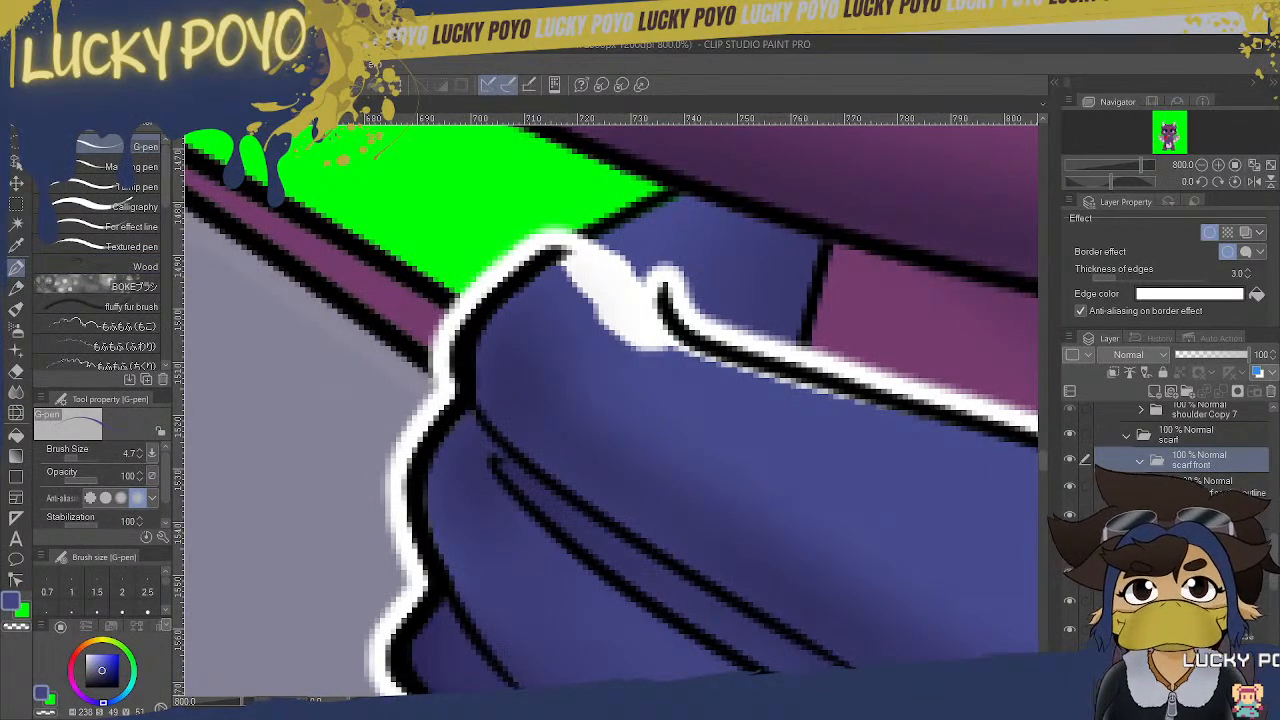
left_click(1200, 515)
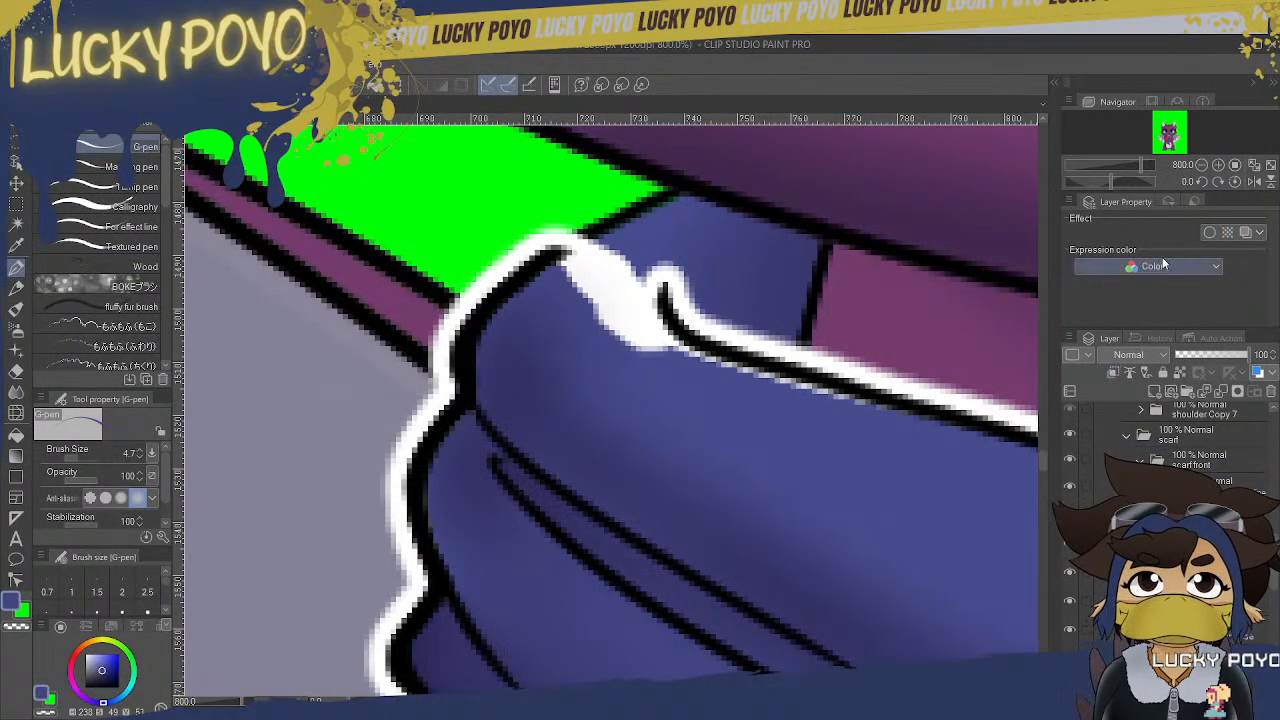
left_click(1210, 232)
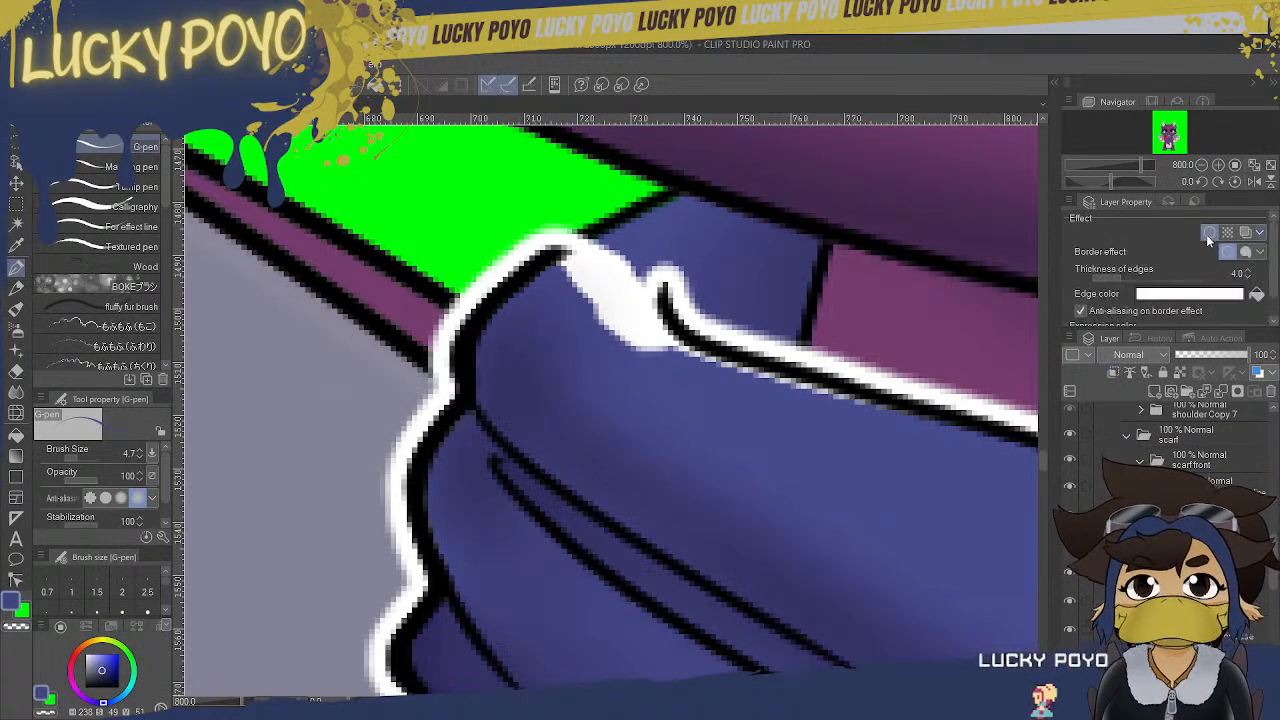
left_click(1210, 232)
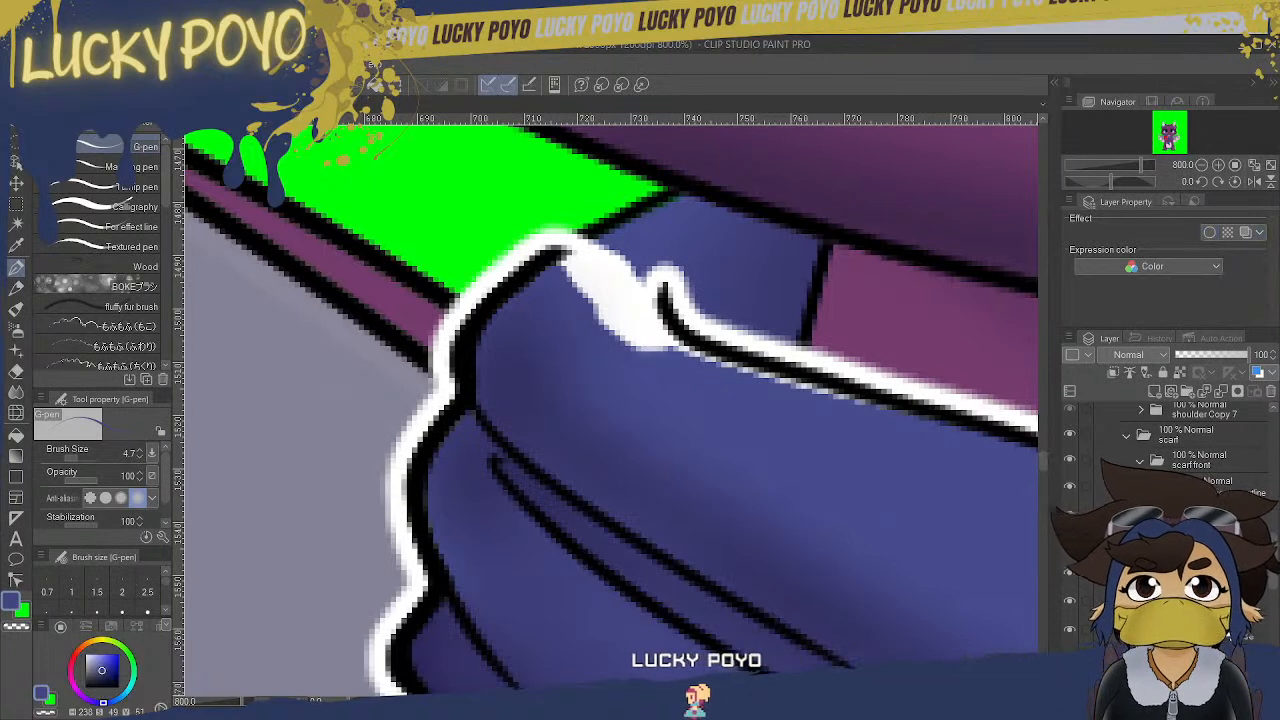
left_click(1210, 232)
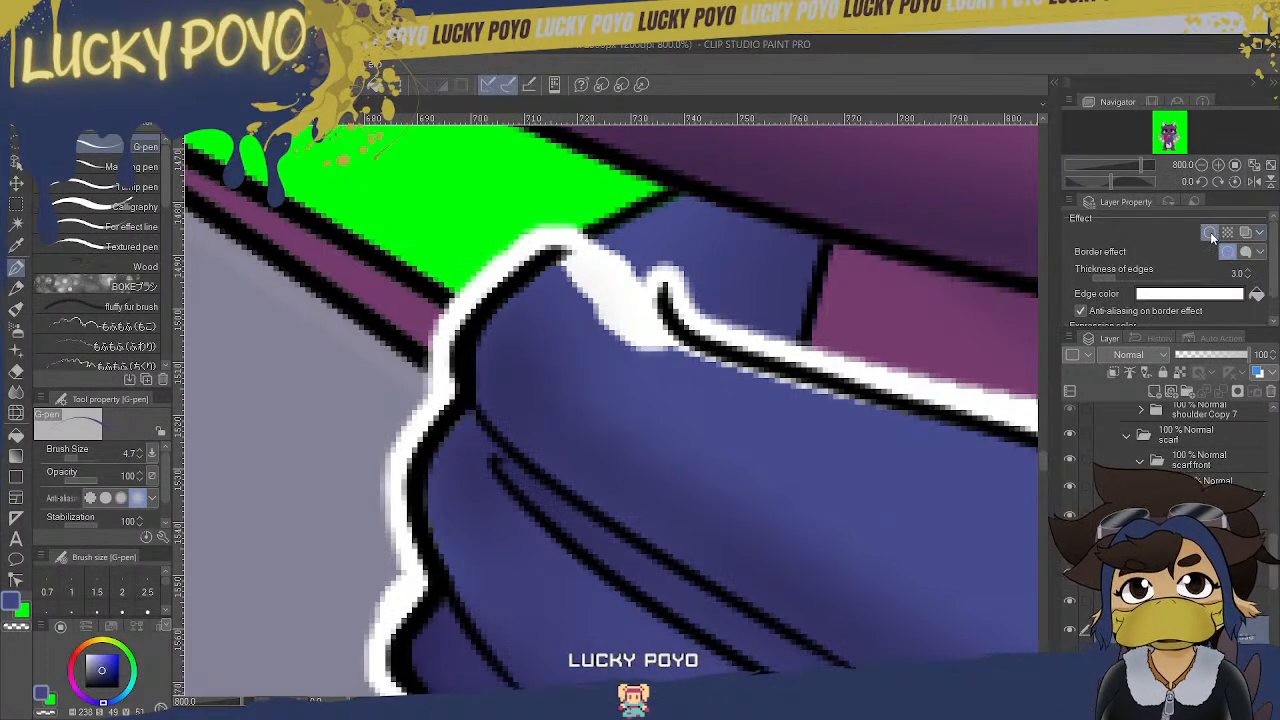
left_click(1210, 233)
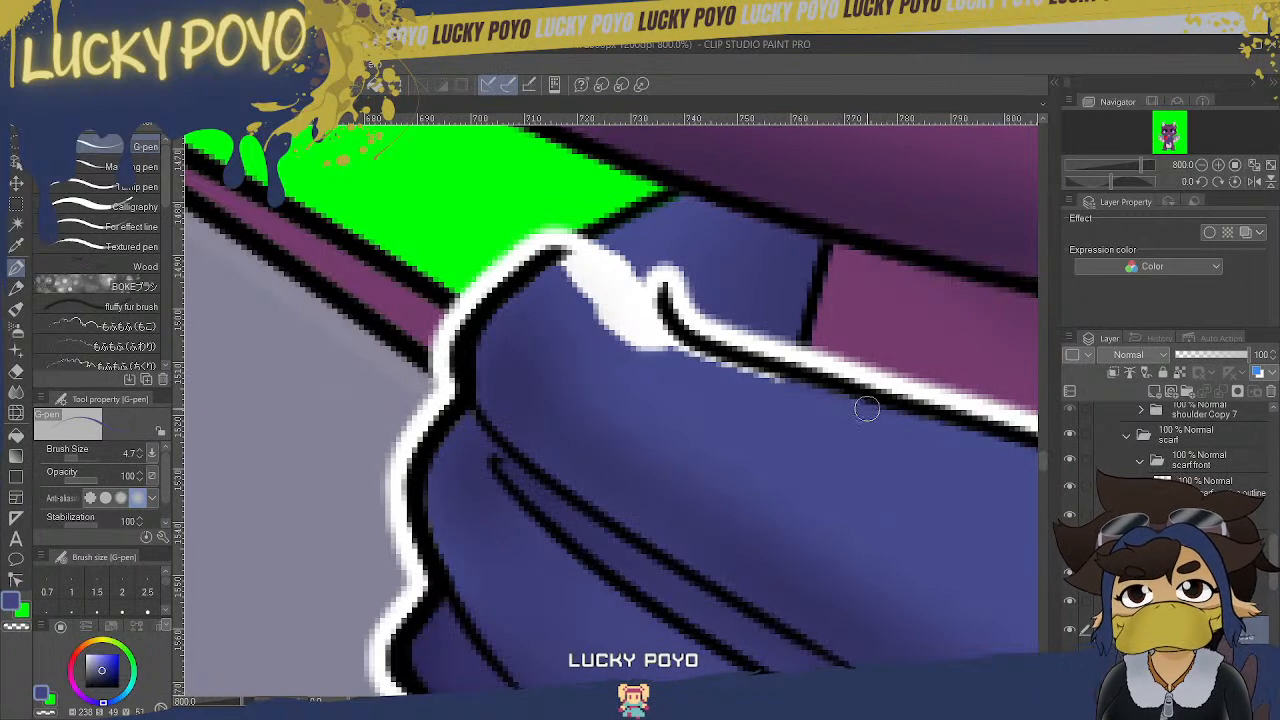
- Smudge the base color into the gap between the upper left outline and the short fold line with the Fingertip blender at size 4.7
left_click(16, 390)
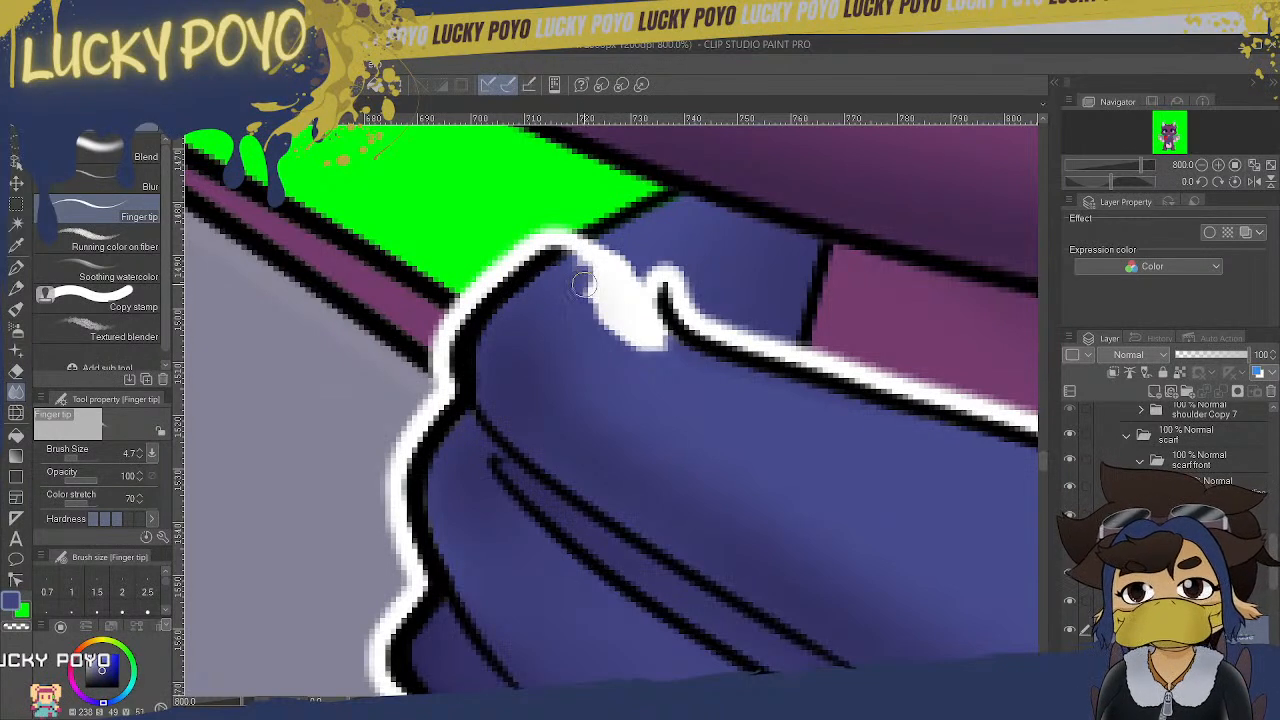
left_click_drag(603, 288, 603, 300)
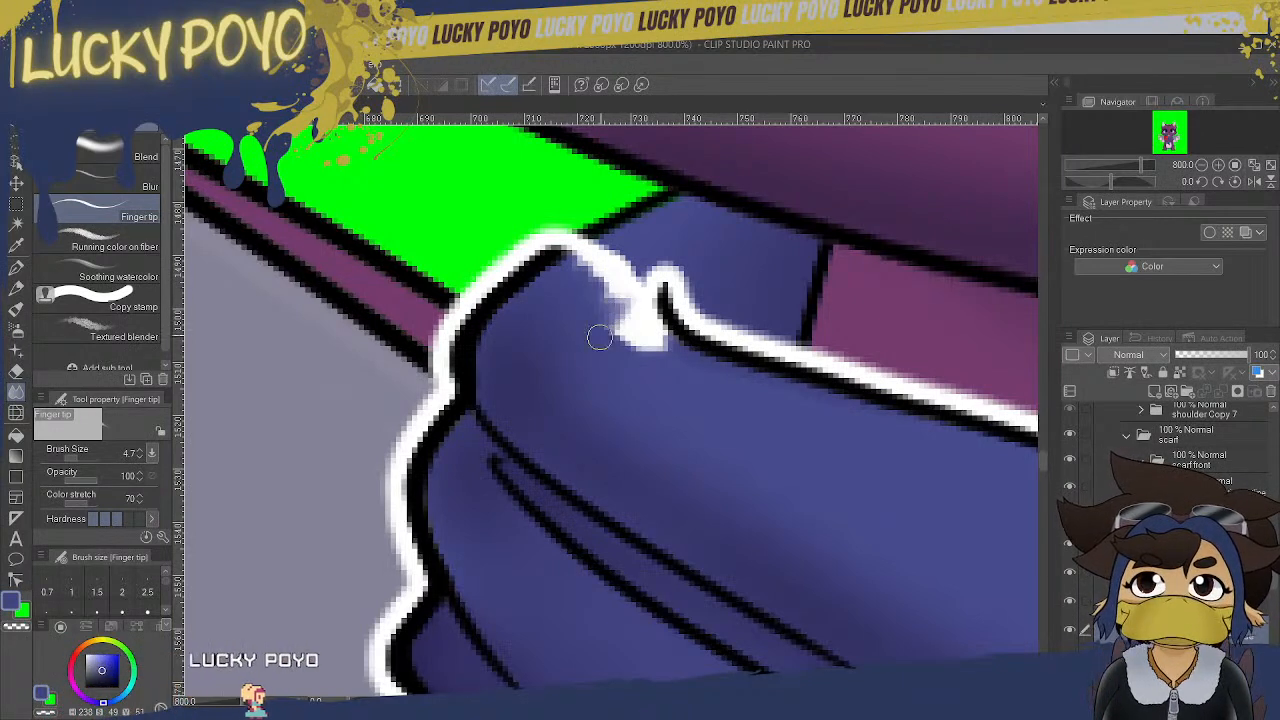
mouse_move(627, 309)
left_mouse_down()
mouse_move(625, 350)
mouse_move(636, 361)
mouse_move(660, 334)
left_mouse_up()
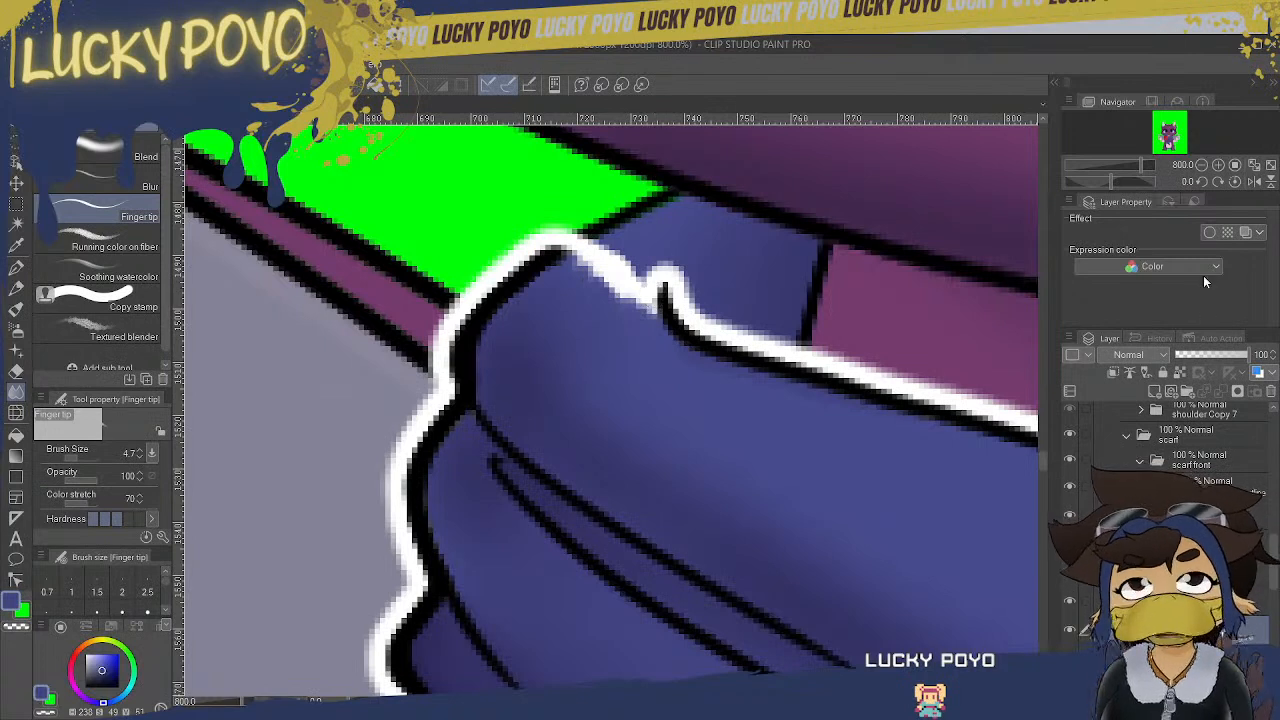
left_click(1209, 232)
left_click(1209, 232)
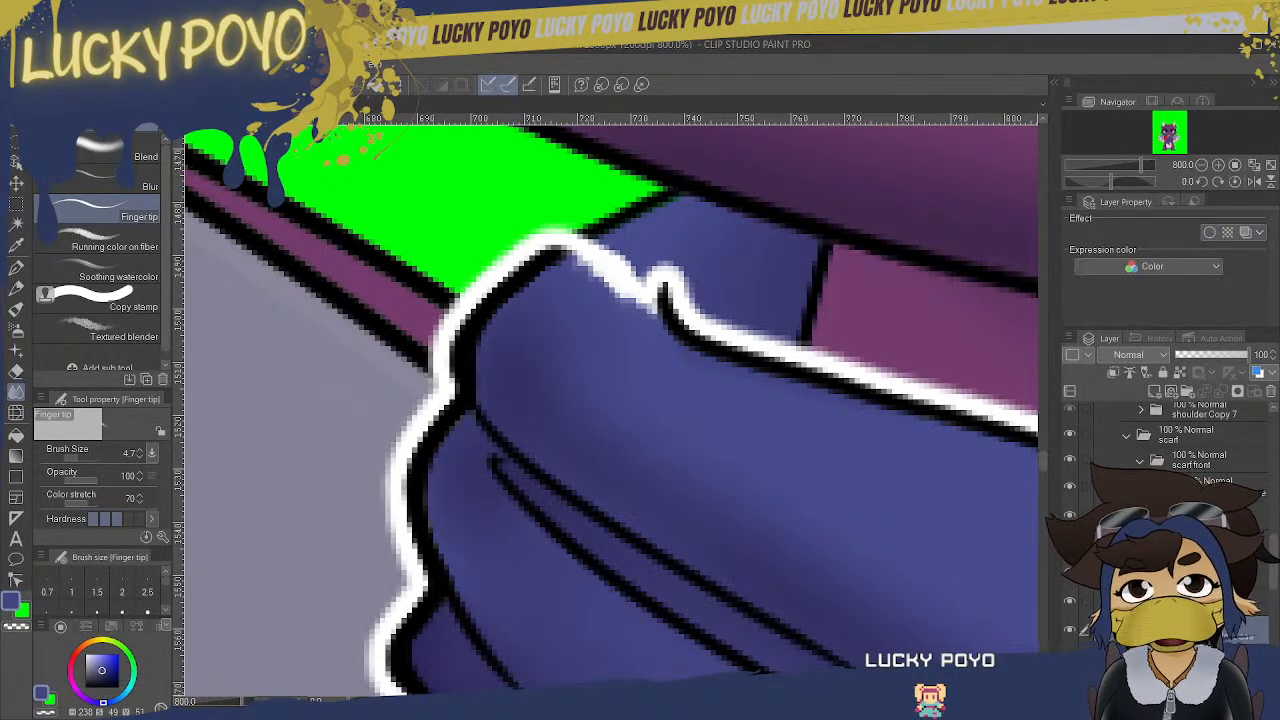
- Check the corner with the scarf front folder's border effect off and on, and smudge the base color up to the short fold line's tip
left_click(1183, 462)
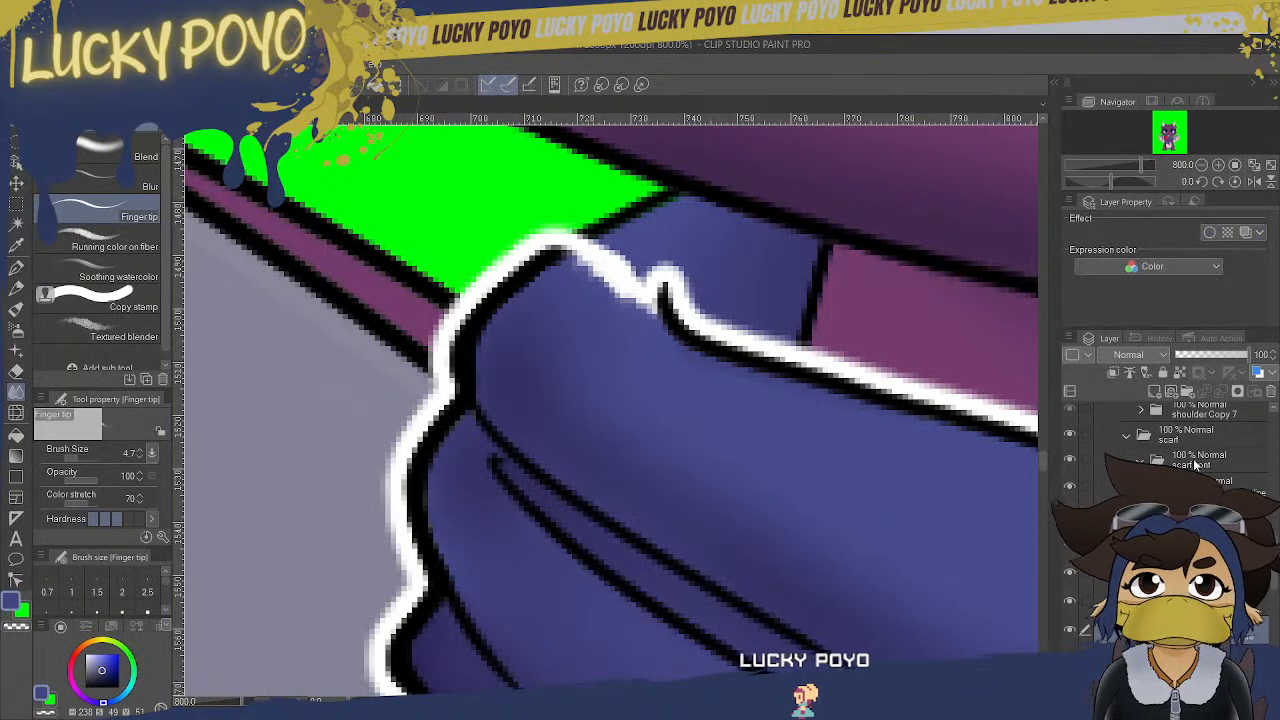
left_click(1209, 232)
left_click(1209, 232)
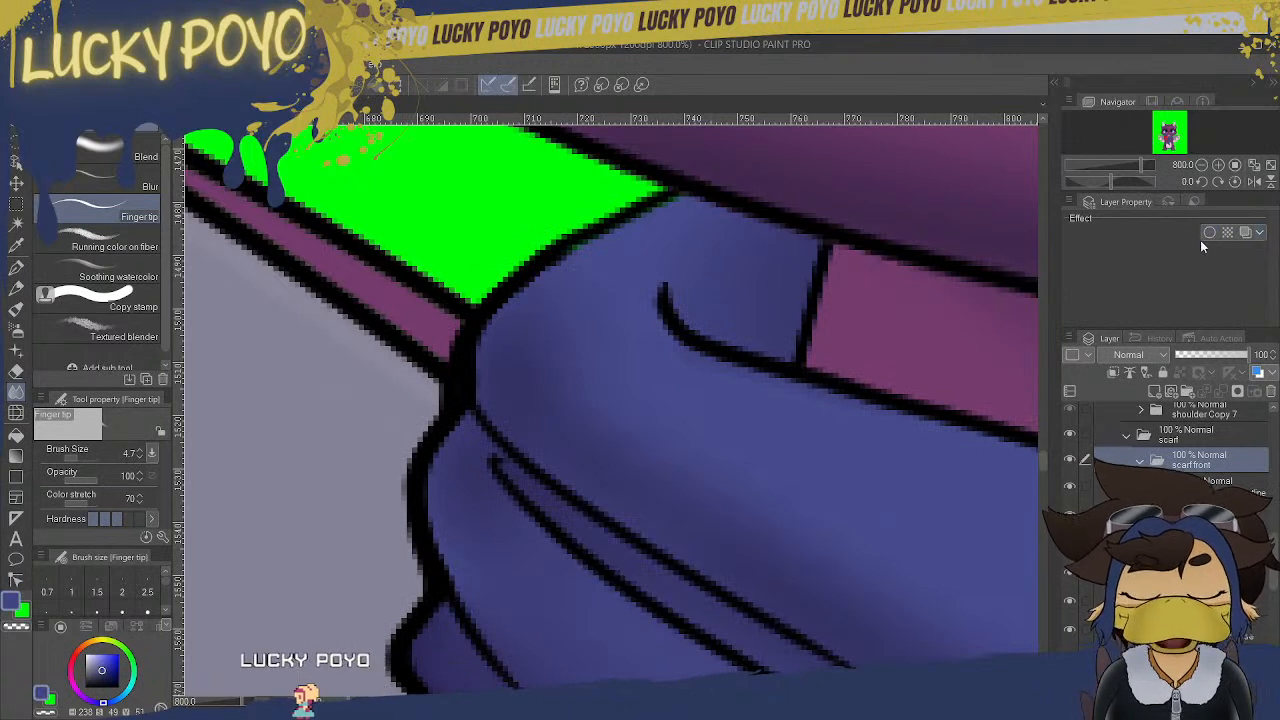
left_click(1210, 232)
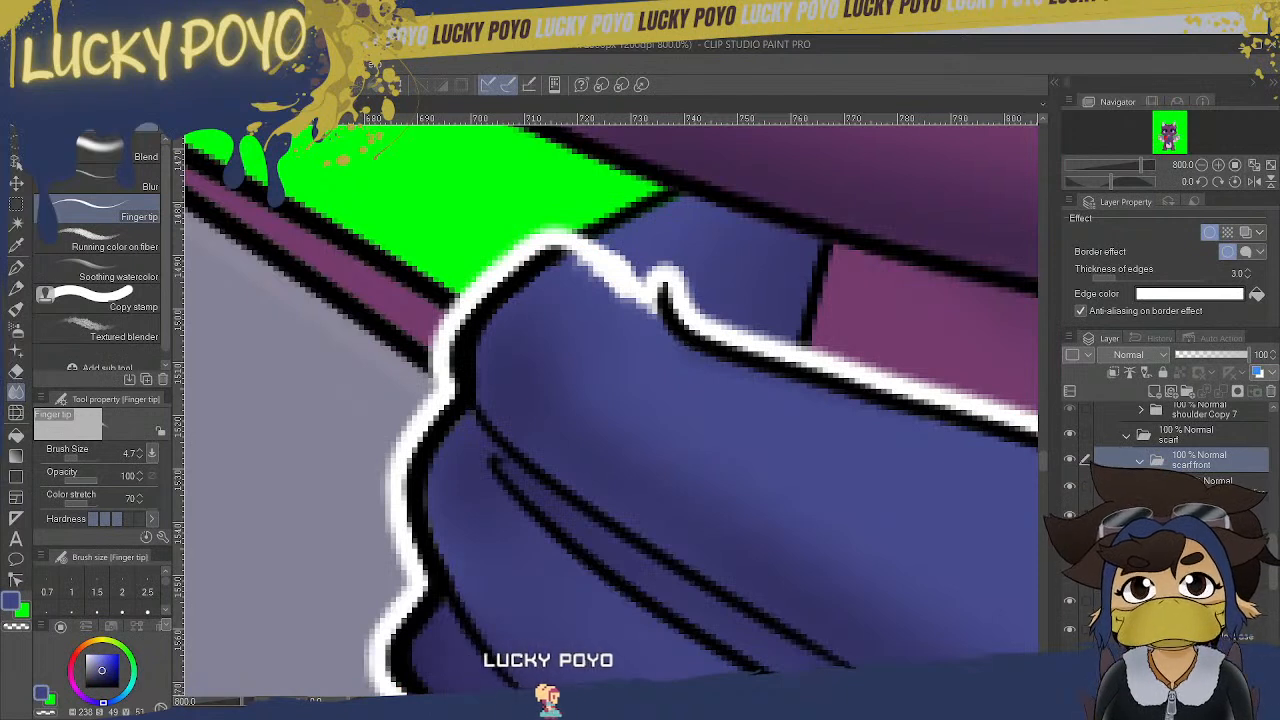
left_click(1212, 630)
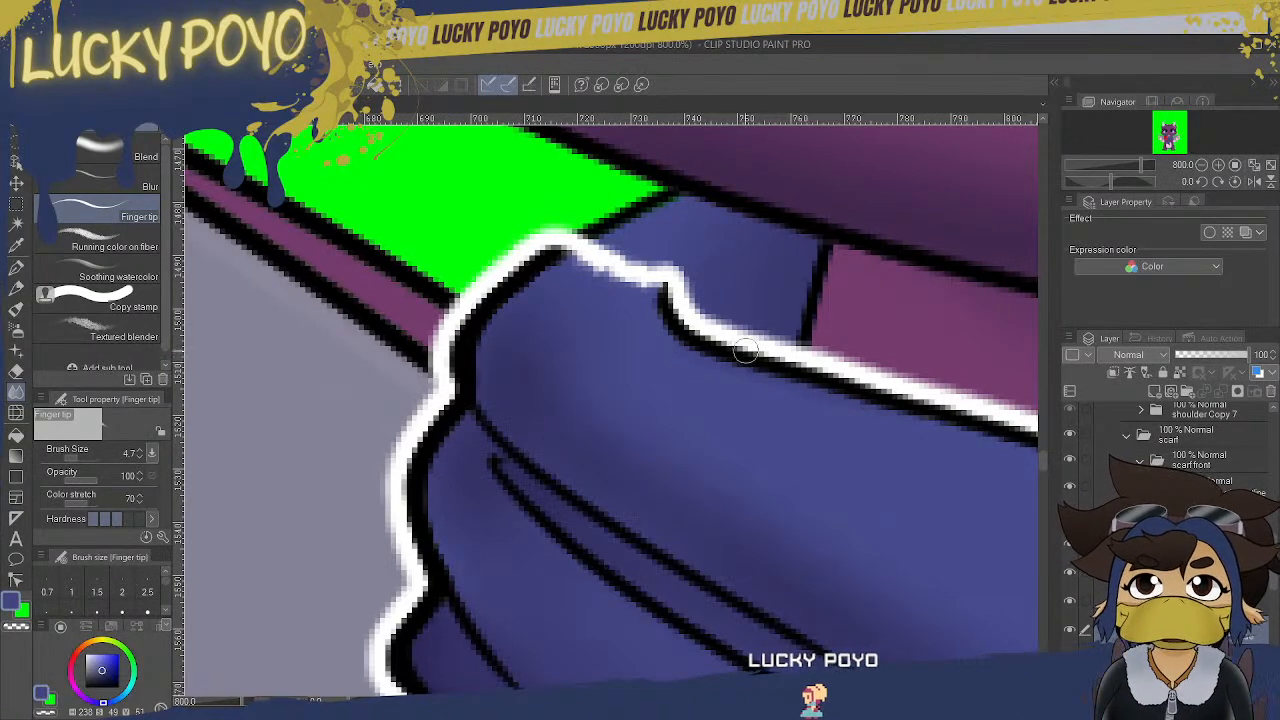
- Even out the base color's edge between the upper left outline and the short fold line with the Fingertip blender and the Soft eraser
scroll(1041, 464, "down", 5)
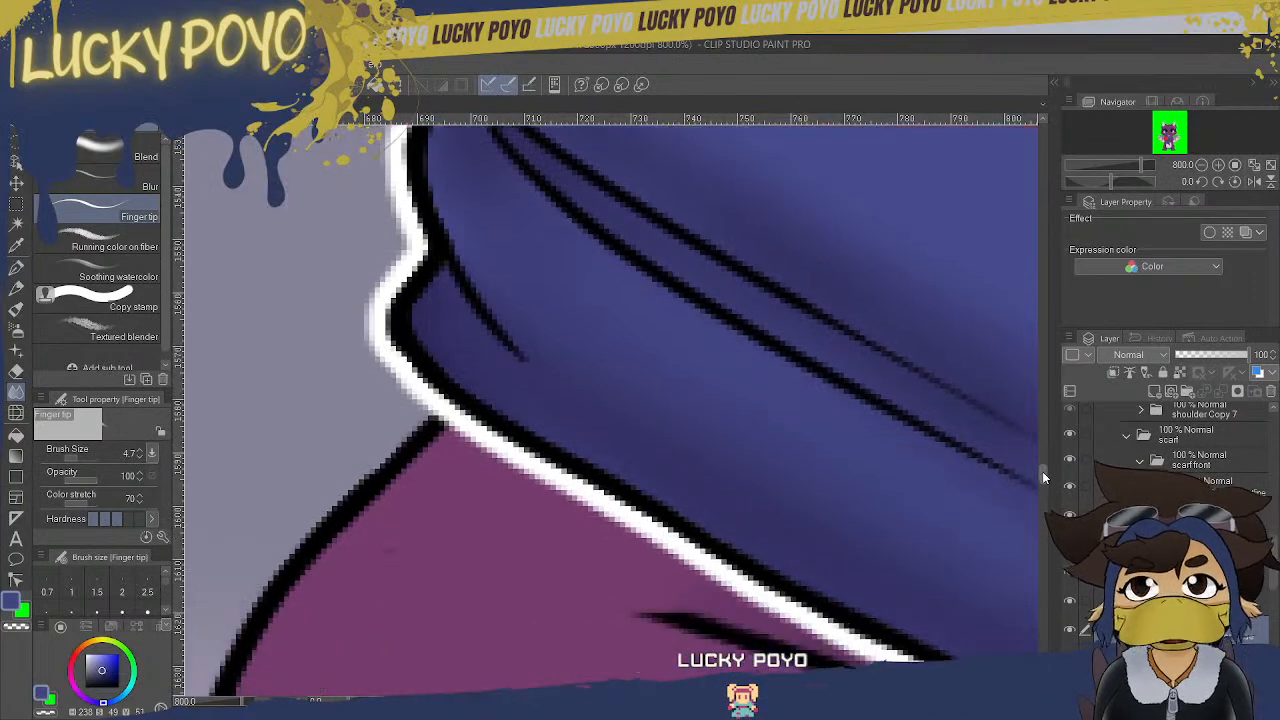
left_click_drag(1044, 477, 1046, 475)
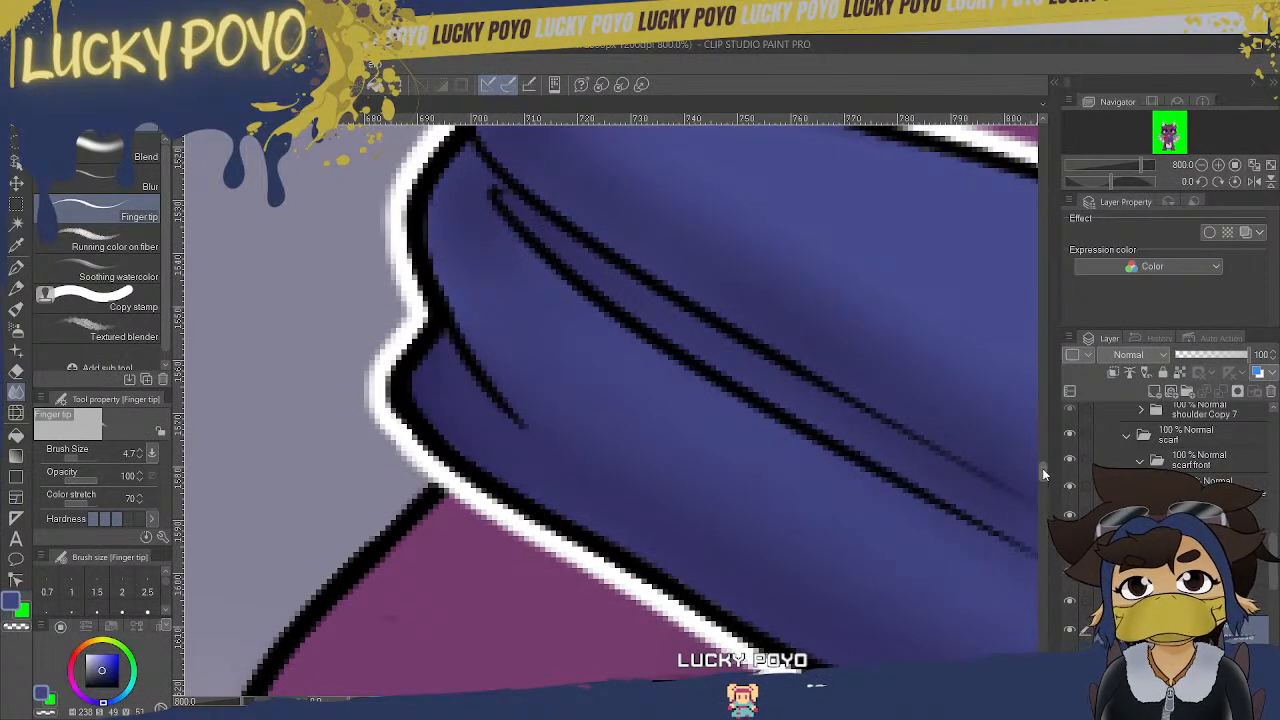
scroll(1044, 462, "up", 3)
scroll(1044, 462, "up", 2)
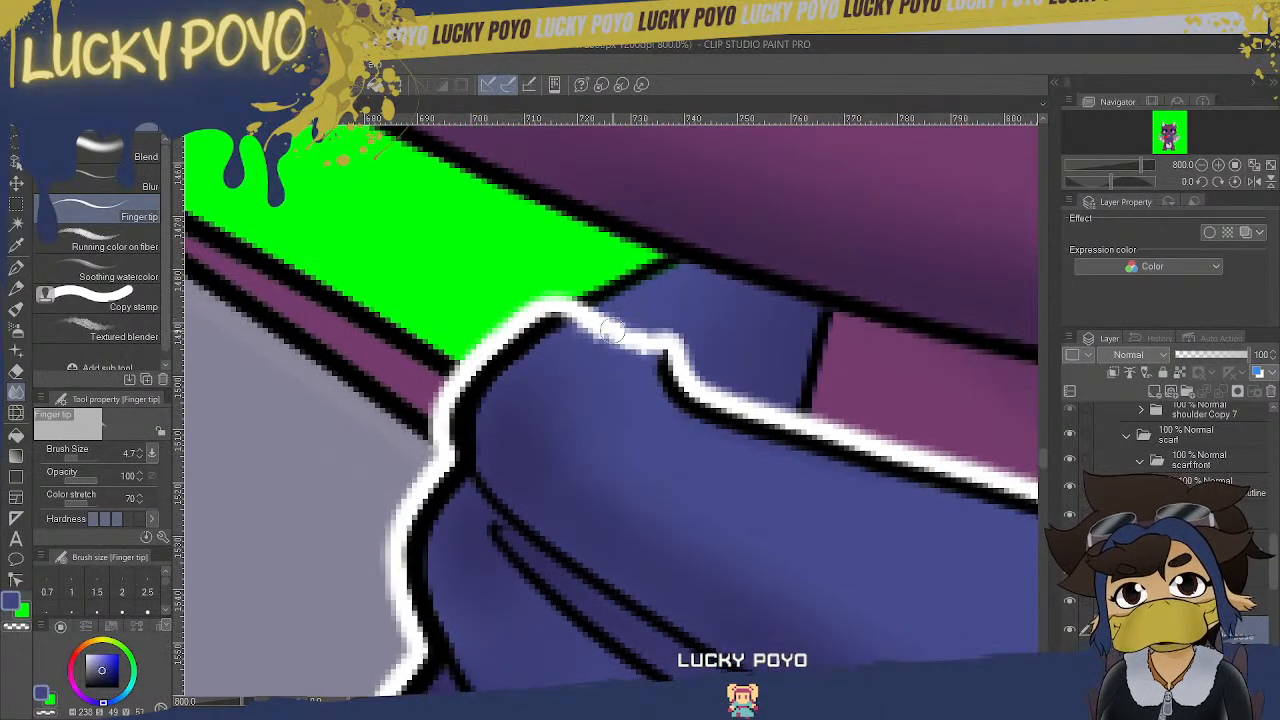
mouse_move(641, 350)
left_mouse_down()
mouse_move(606, 366)
mouse_move(595, 339)
mouse_move(607, 361)
mouse_move(637, 349)
mouse_move(620, 345)
mouse_move(644, 384)
mouse_move(662, 356)
mouse_move(692, 374)
left_mouse_up()
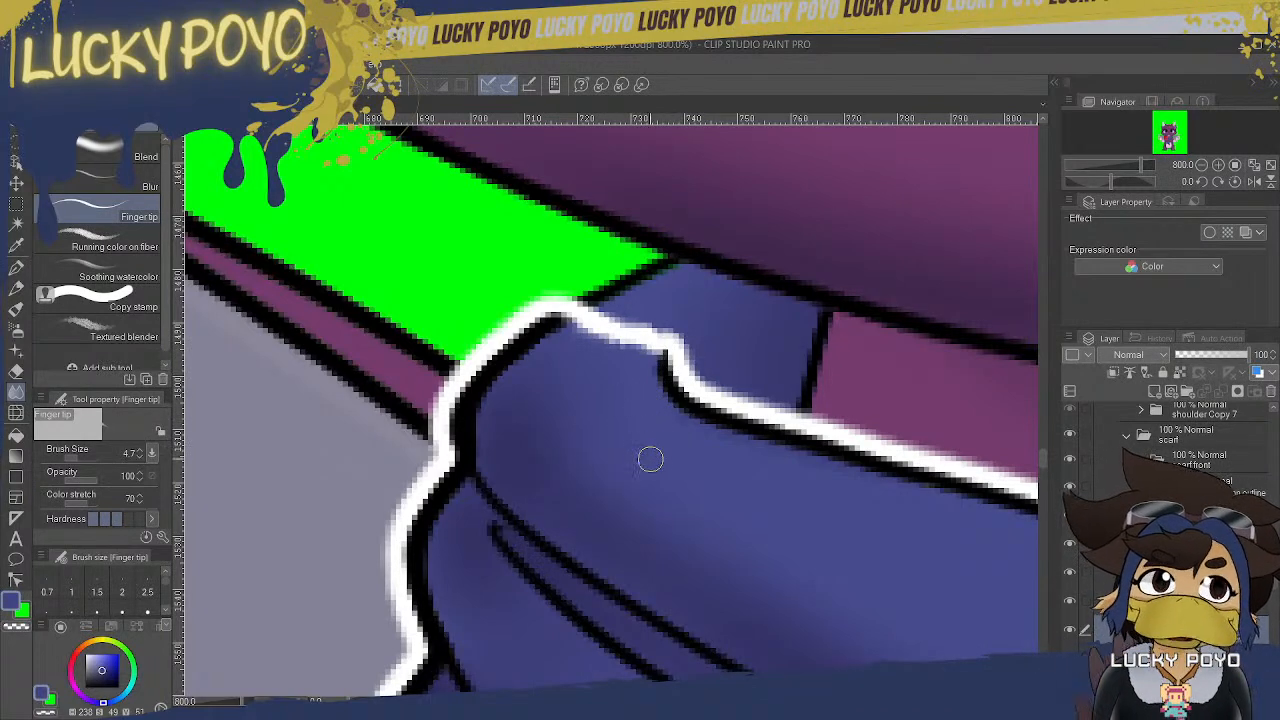
key("e")
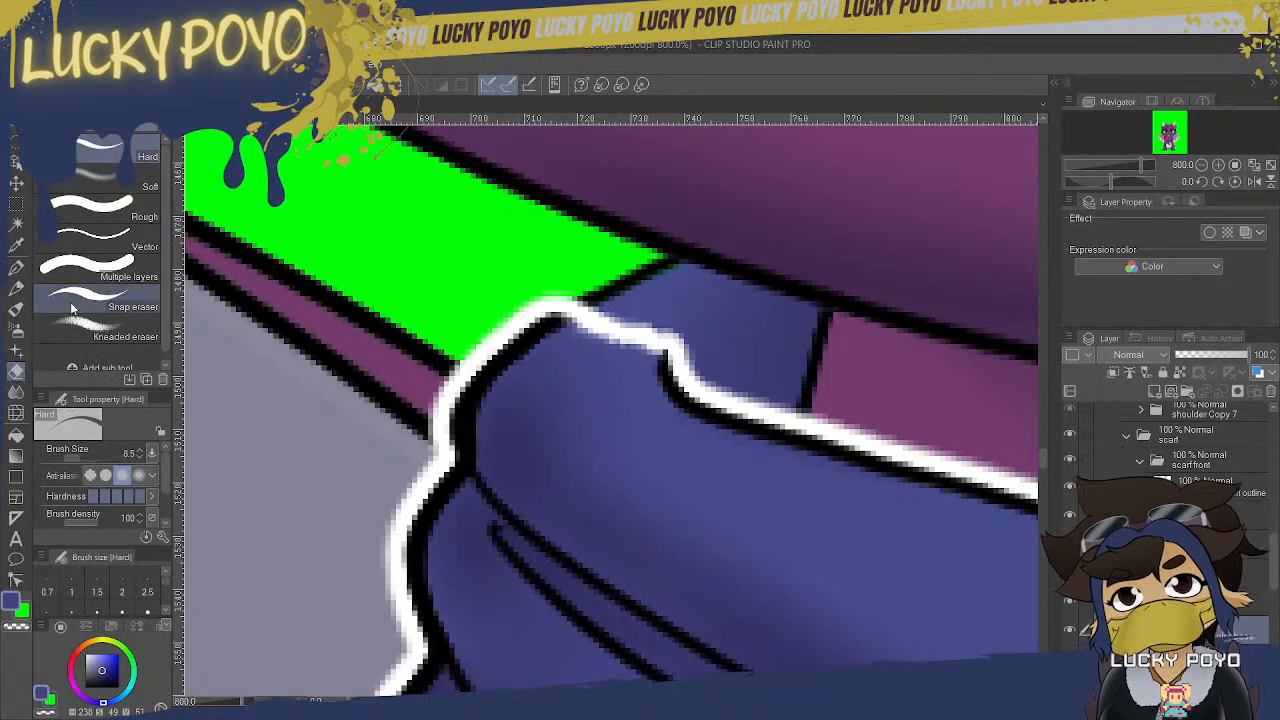
left_click(100, 186)
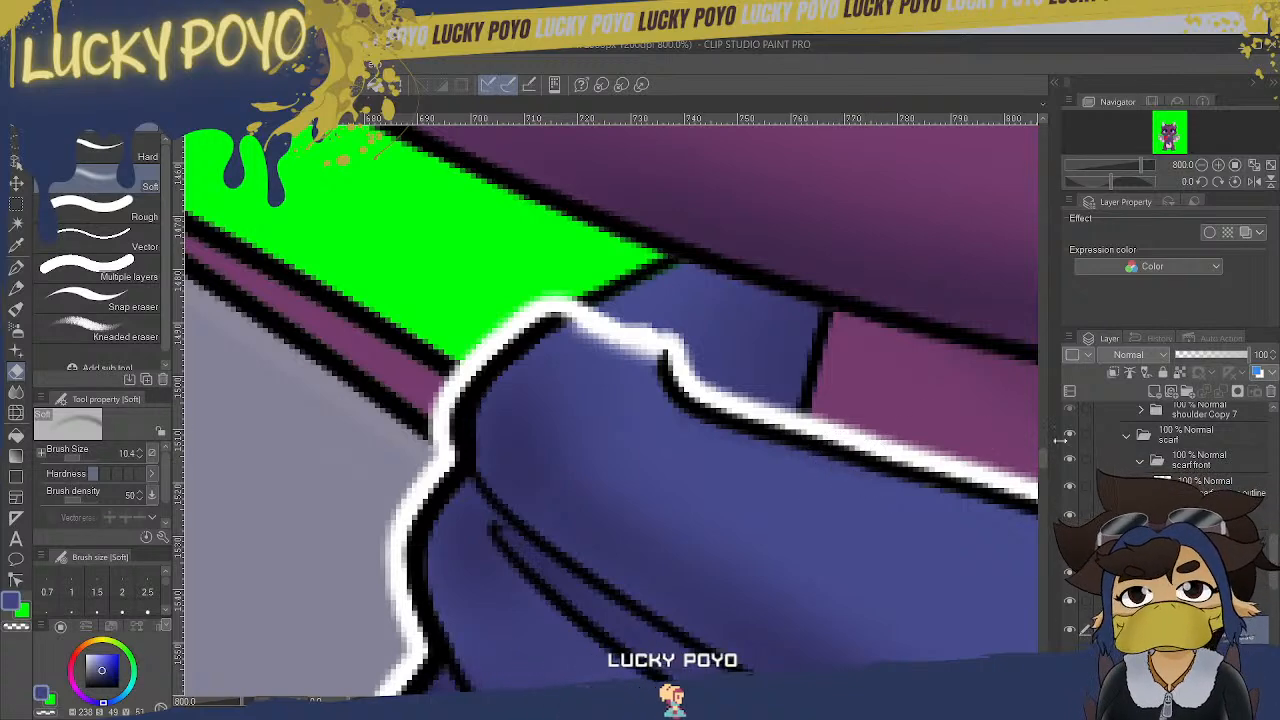
- Inspect the base color border along the scarf's lower left edge to the middle fold and back up to the upper edge
left_click_drag(1040, 456, 1043, 477)
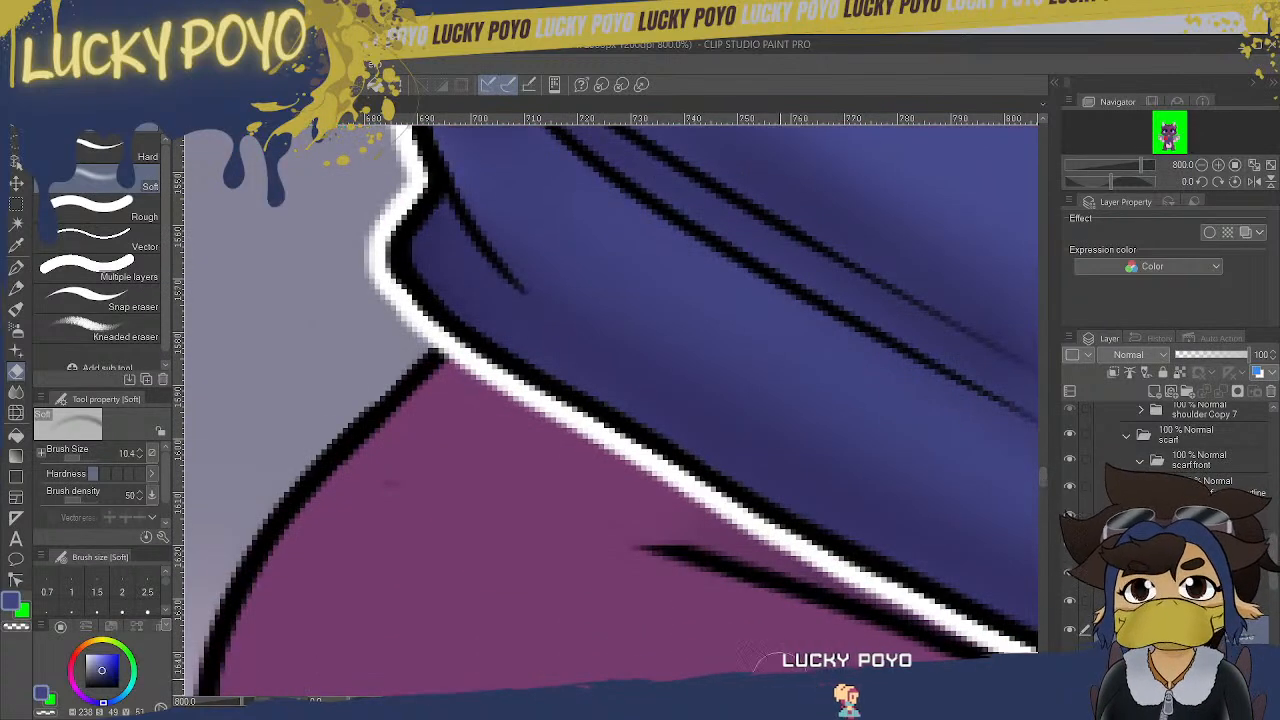
left_click_drag(631, 701, 667, 701)
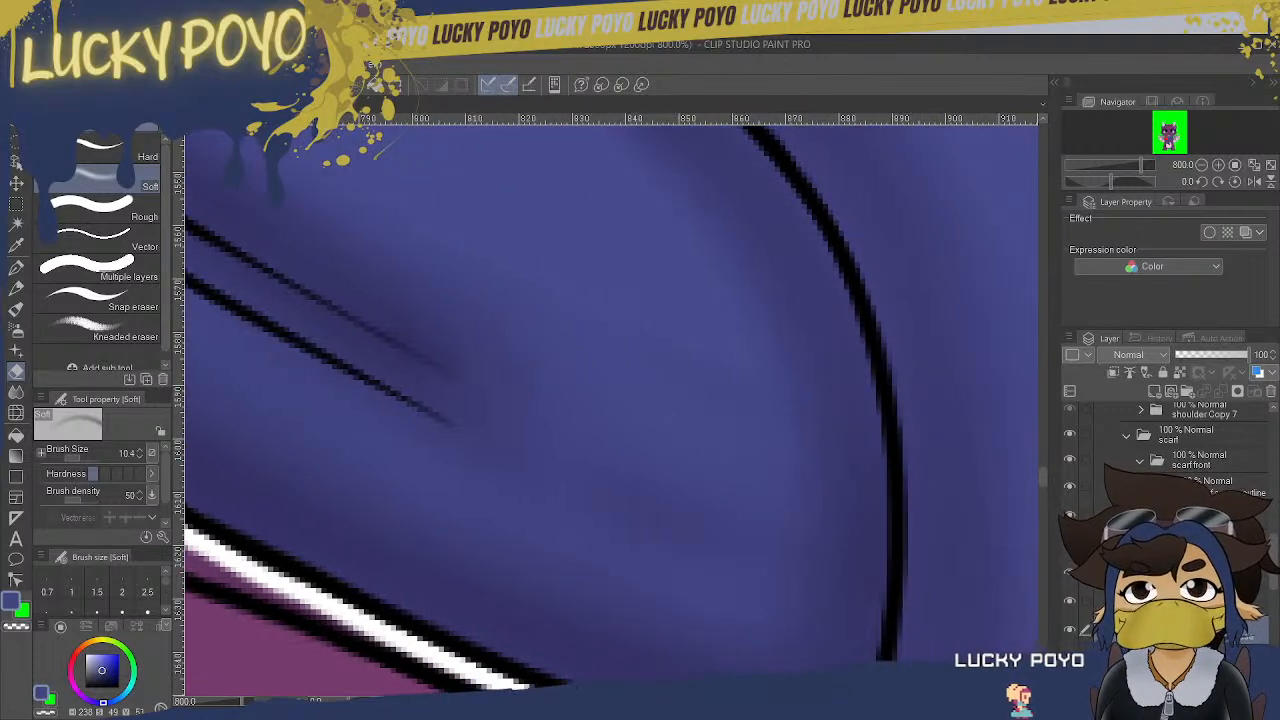
left_click_drag(1047, 479, 1045, 487)
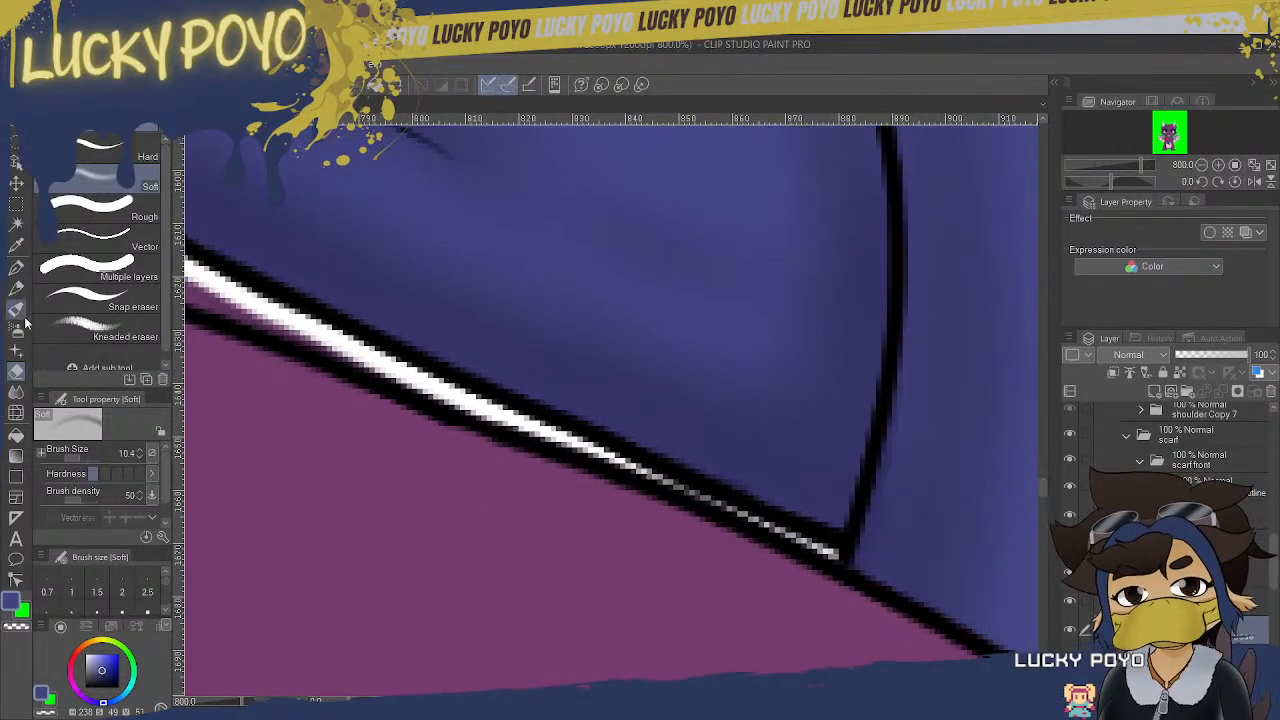
key("p")
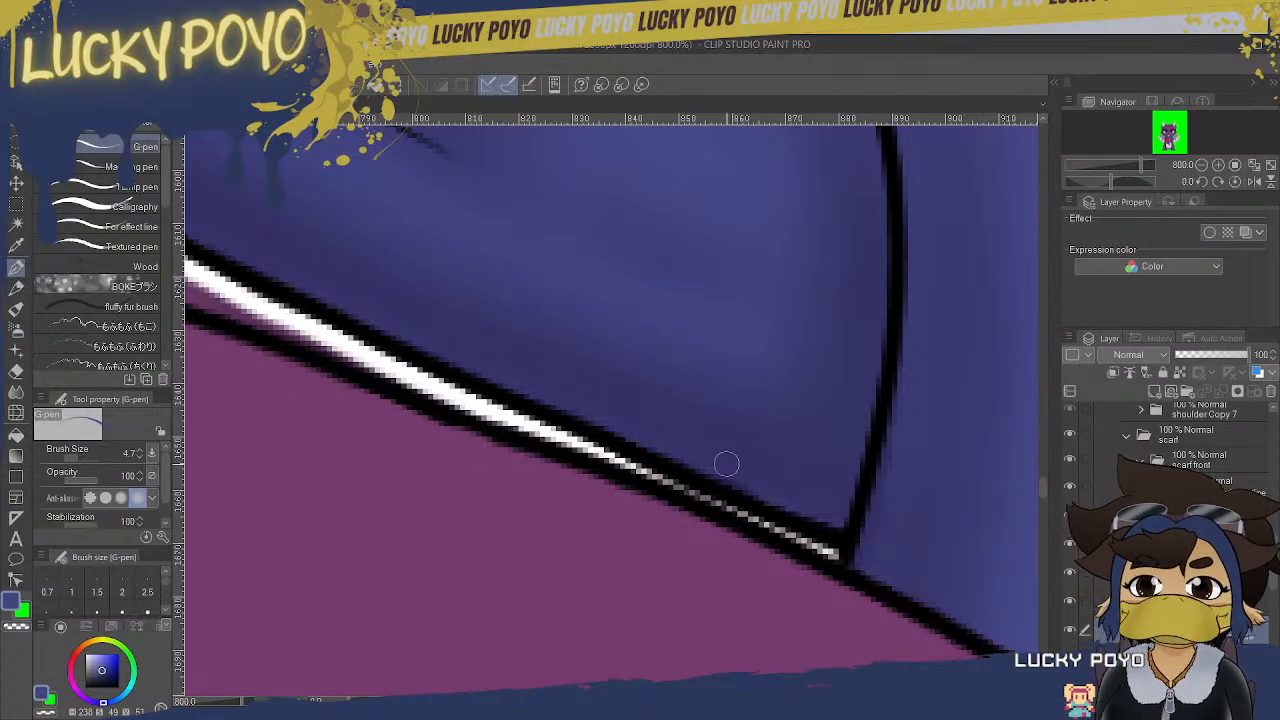
left_click_drag(1046, 488, 1046, 465)
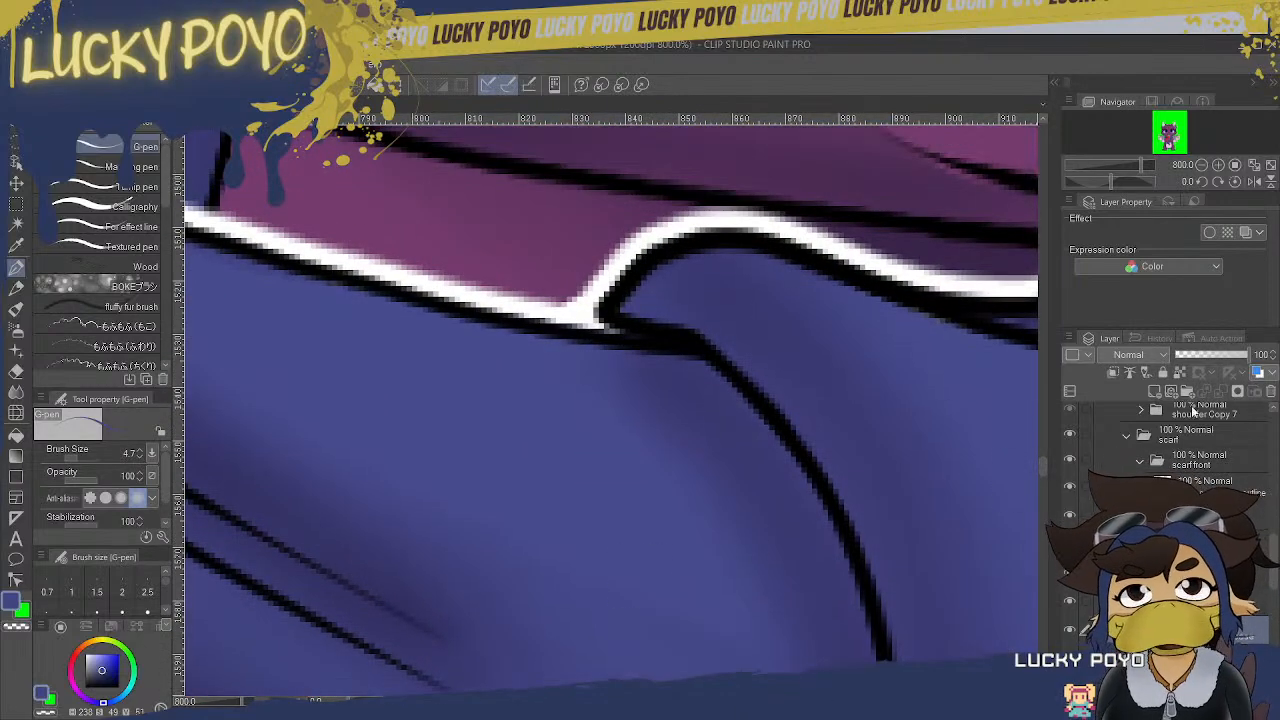
- Compare the left side with the base layer's border effect on and off, and turn off the scarf front folder's border effect
left_click(1208, 233)
left_click_drag(676, 701, 657, 701)
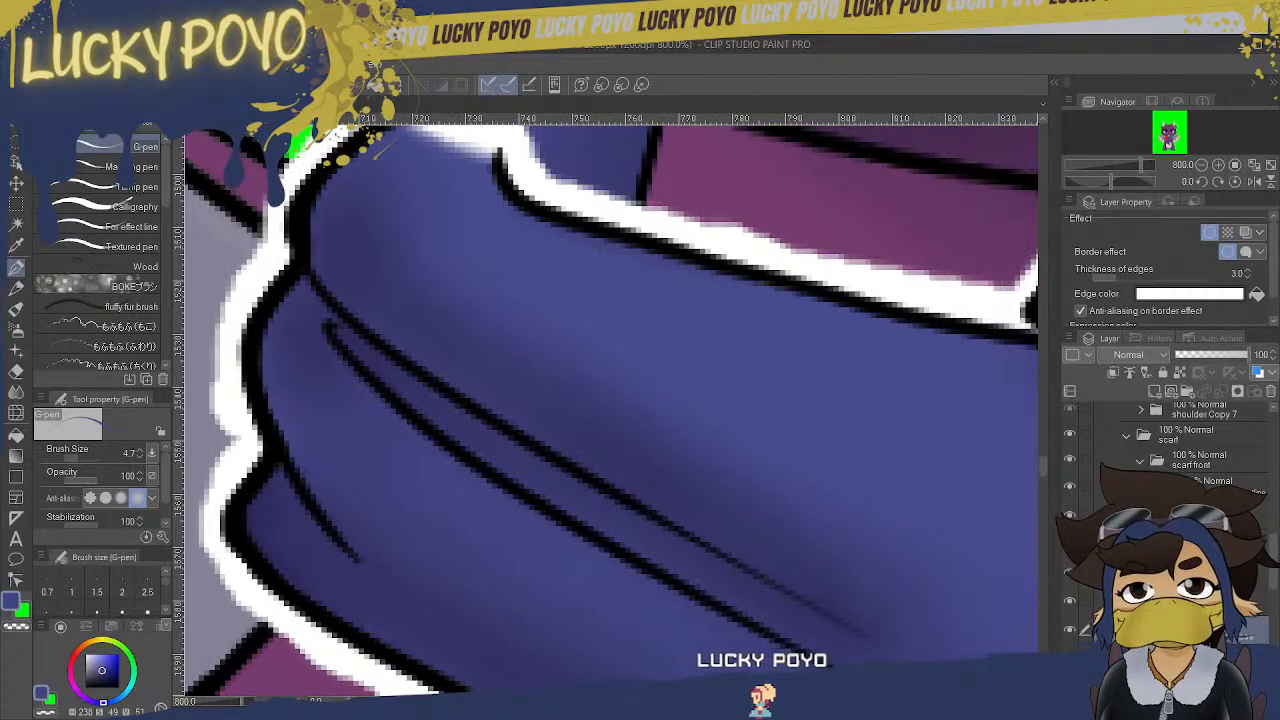
left_click(1227, 252)
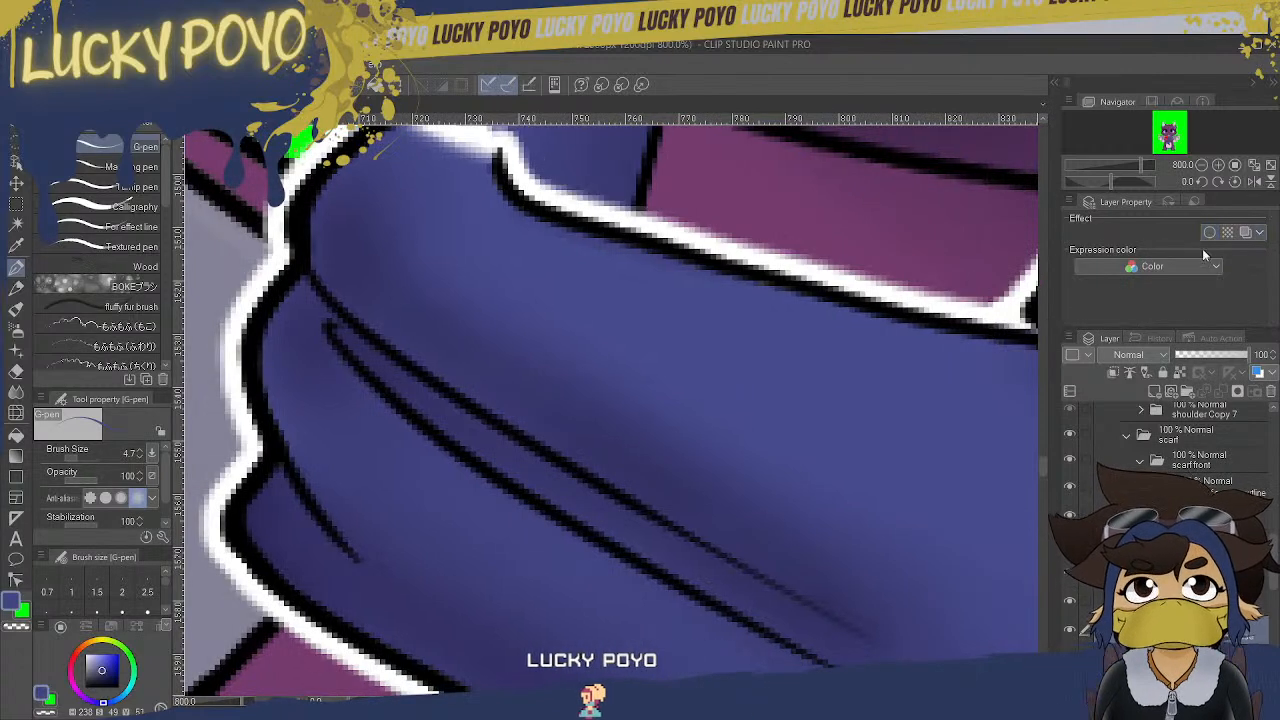
left_click(1195, 459)
left_click(1209, 232)
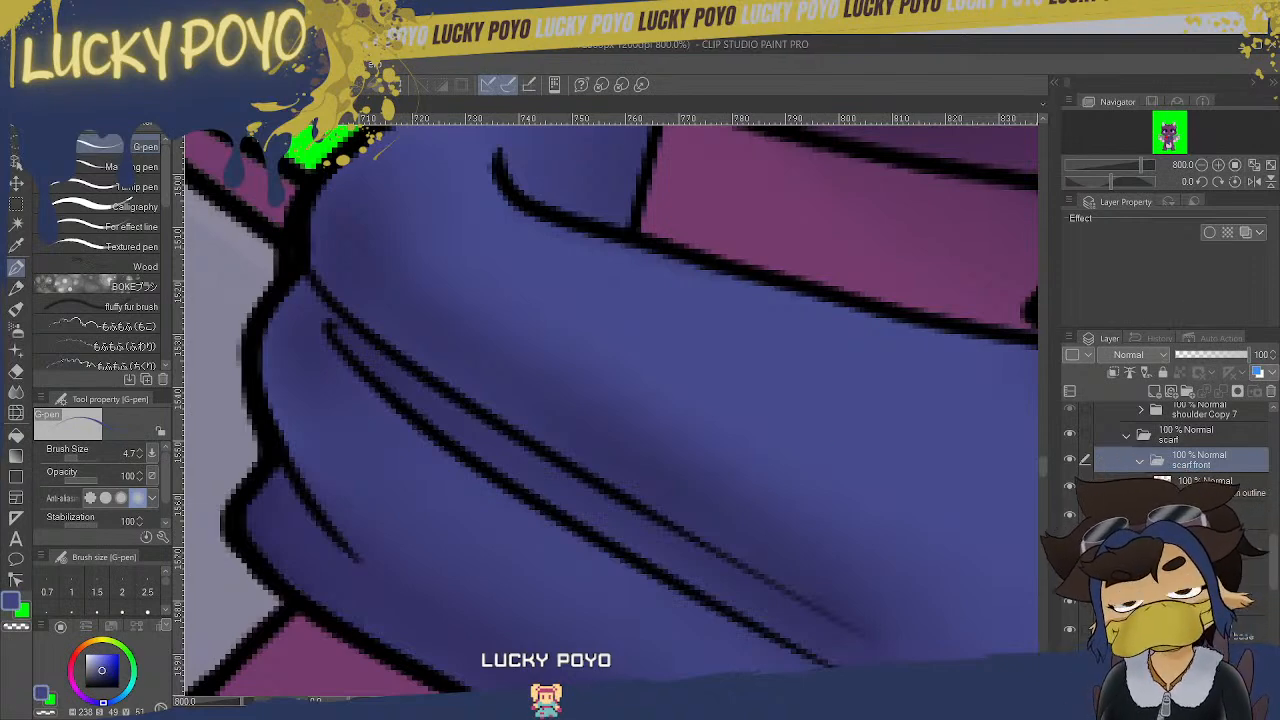
- Check the scarf's upper right corner by toggling border effects on the folder and section outline, and enable the base layer's border effect
left_click_drag(664, 700, 761, 700)
scroll(1040, 464, "up", 5)
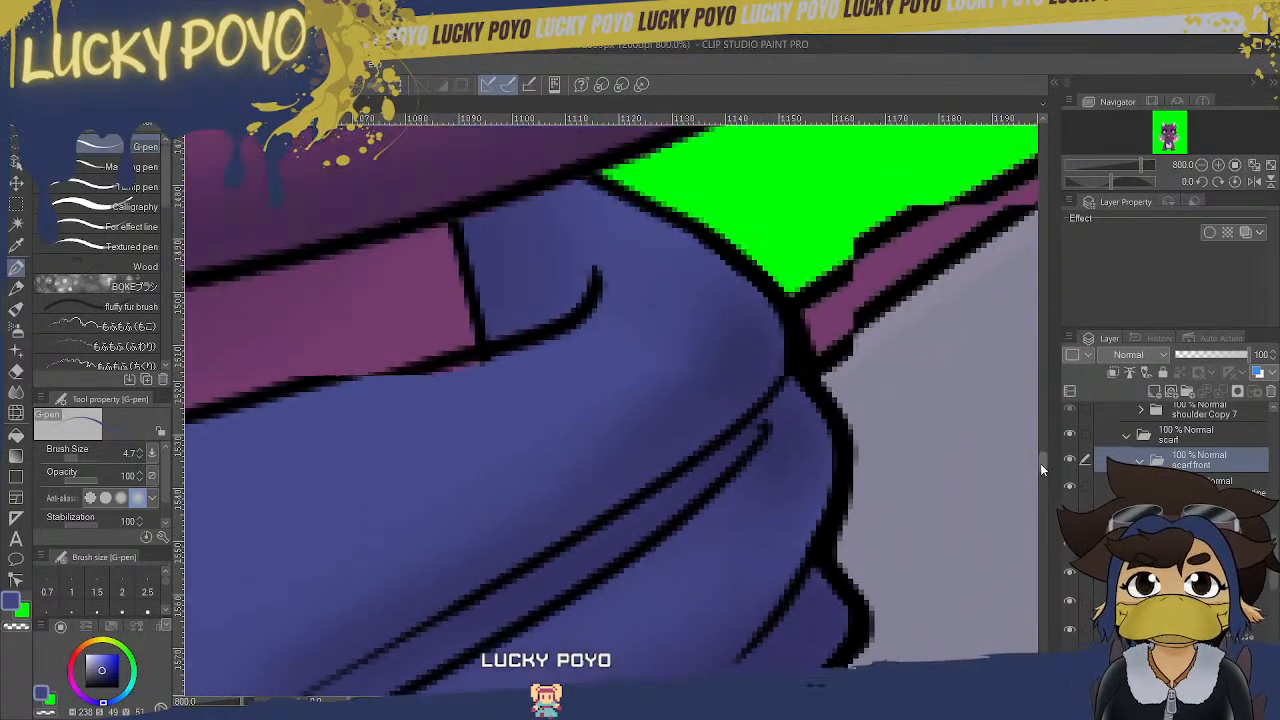
left_click(1209, 232)
left_click(1209, 232)
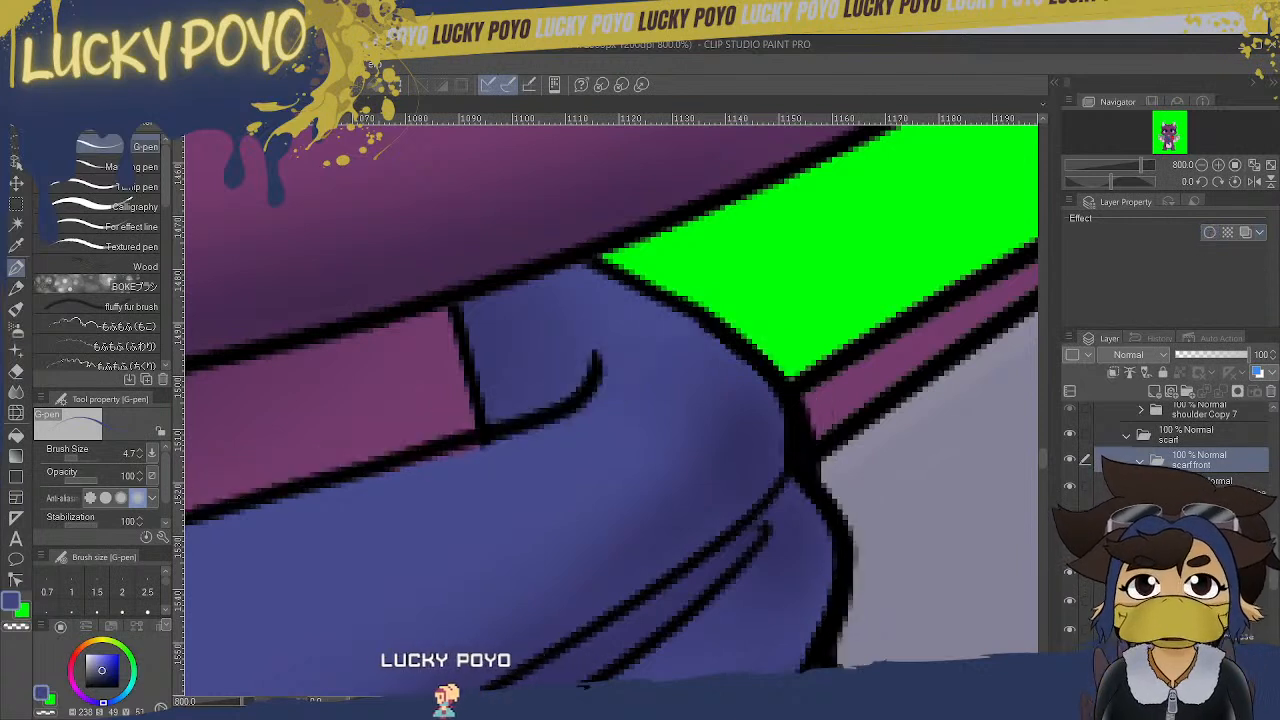
left_click(1220, 484)
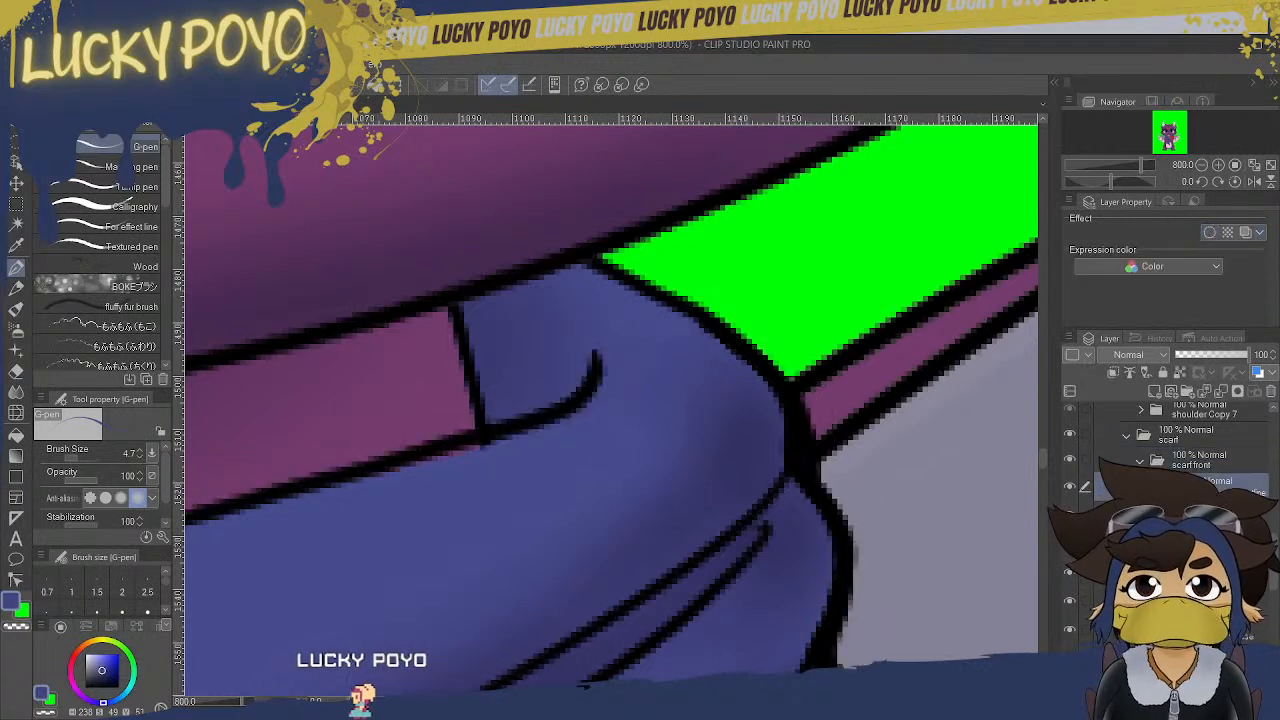
left_click(1210, 233)
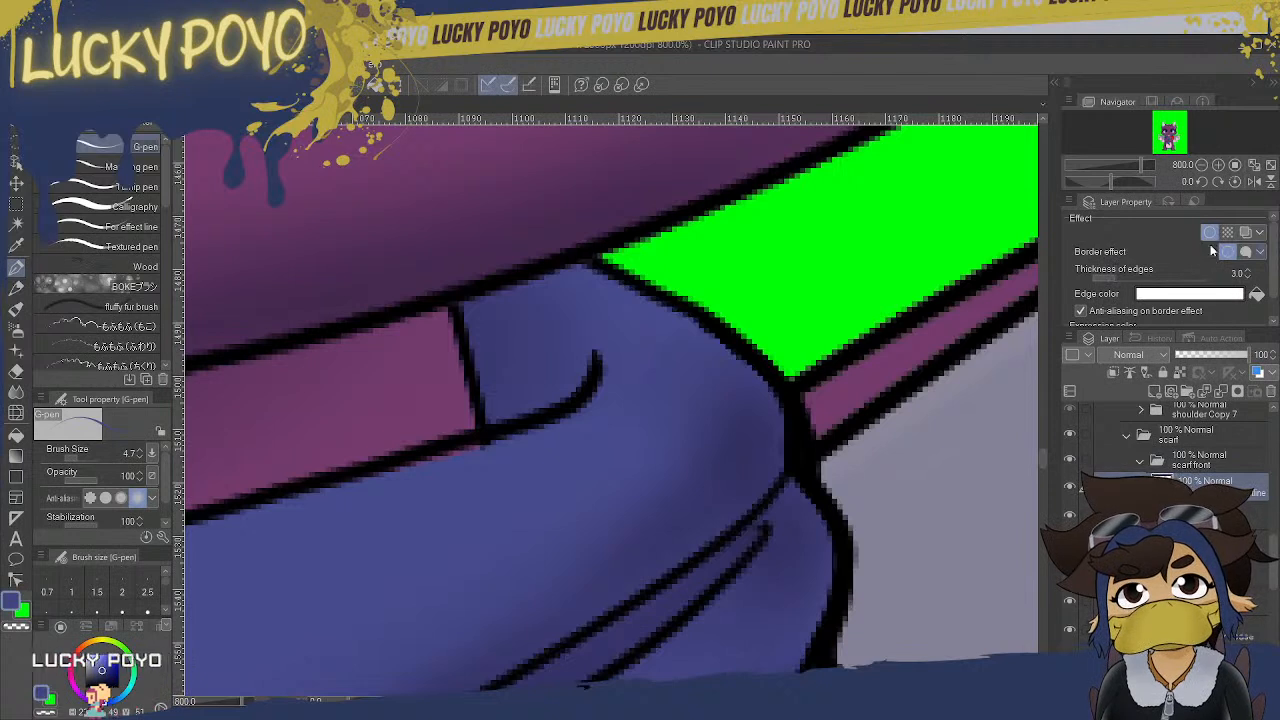
left_click(1209, 232)
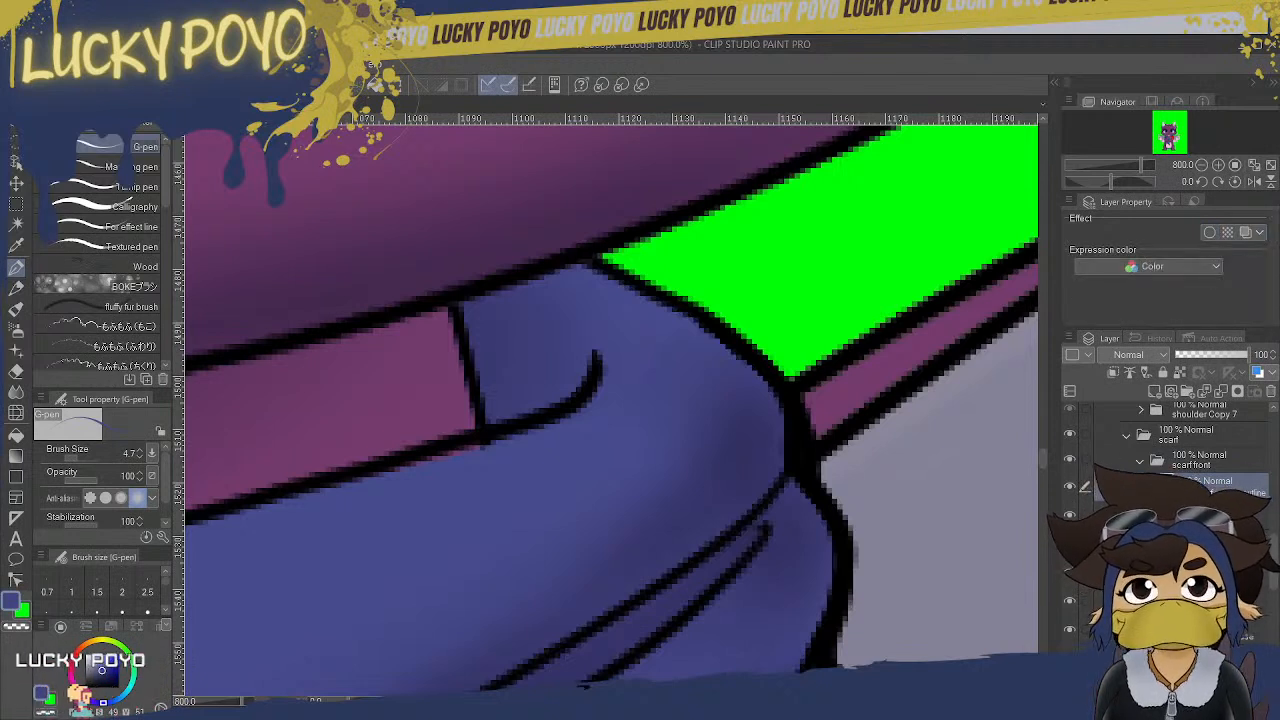
left_click(1209, 233)
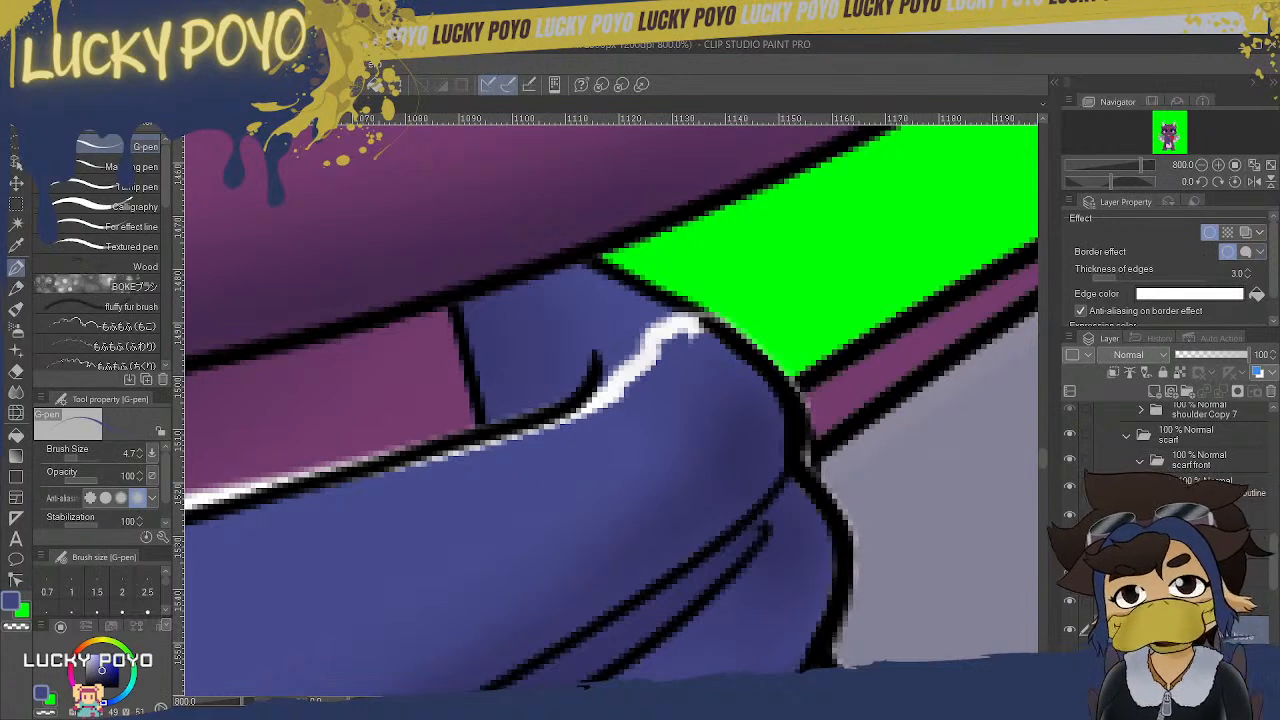
- Paint the missing base color beneath the upper right edge line, from the middle fold to the short fold line, with the G-pen at size 4.7
left_click_drag(737, 701, 719, 701)
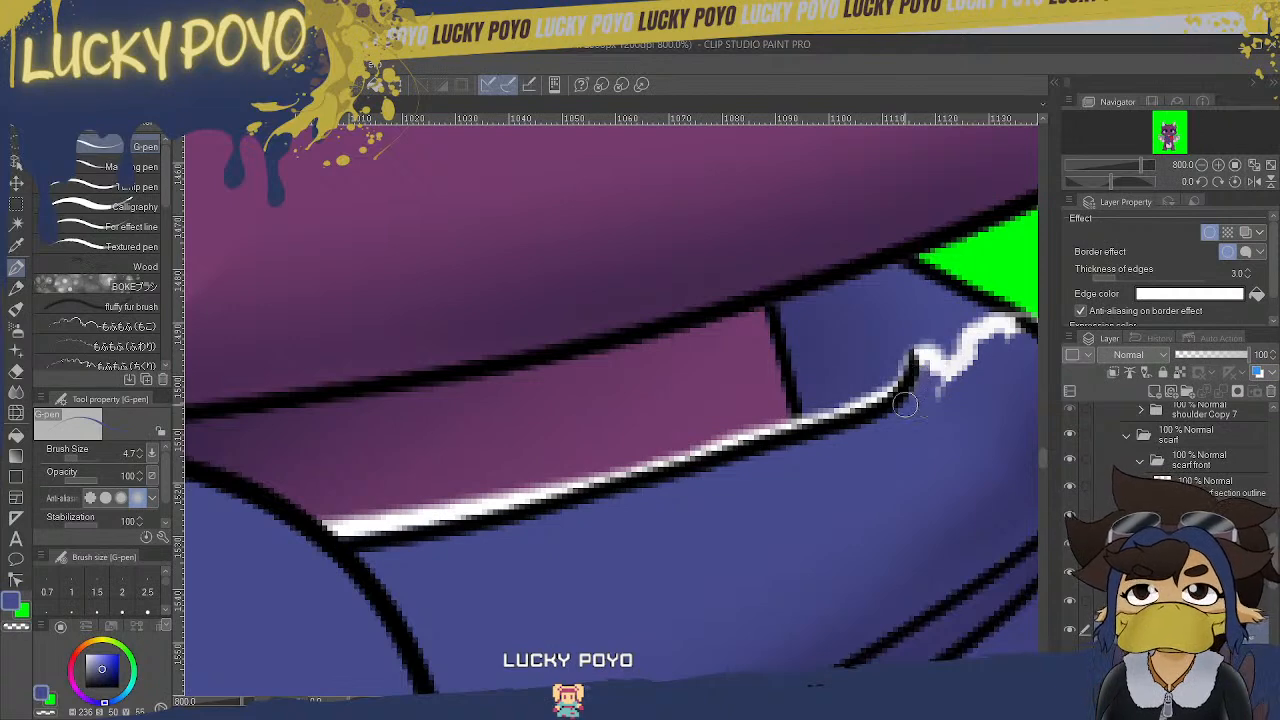
scroll(735, 357, "left", 1)
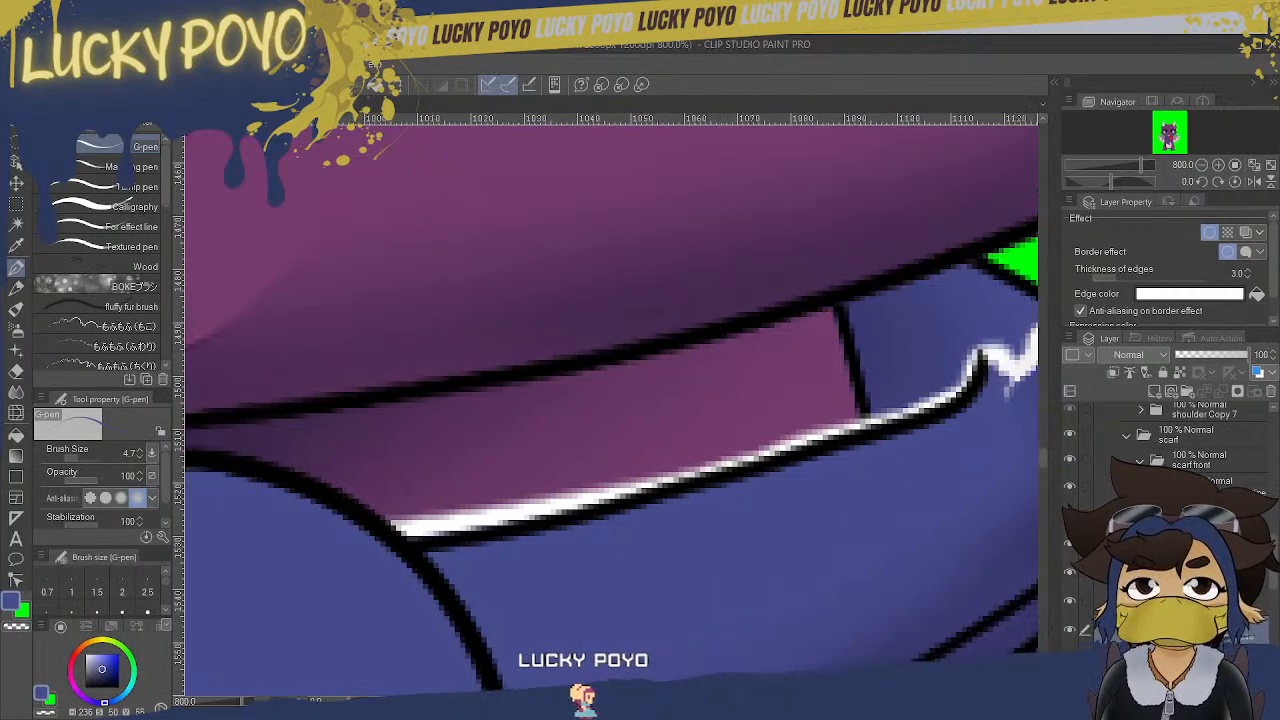
scroll(735, 357, "right", 4)
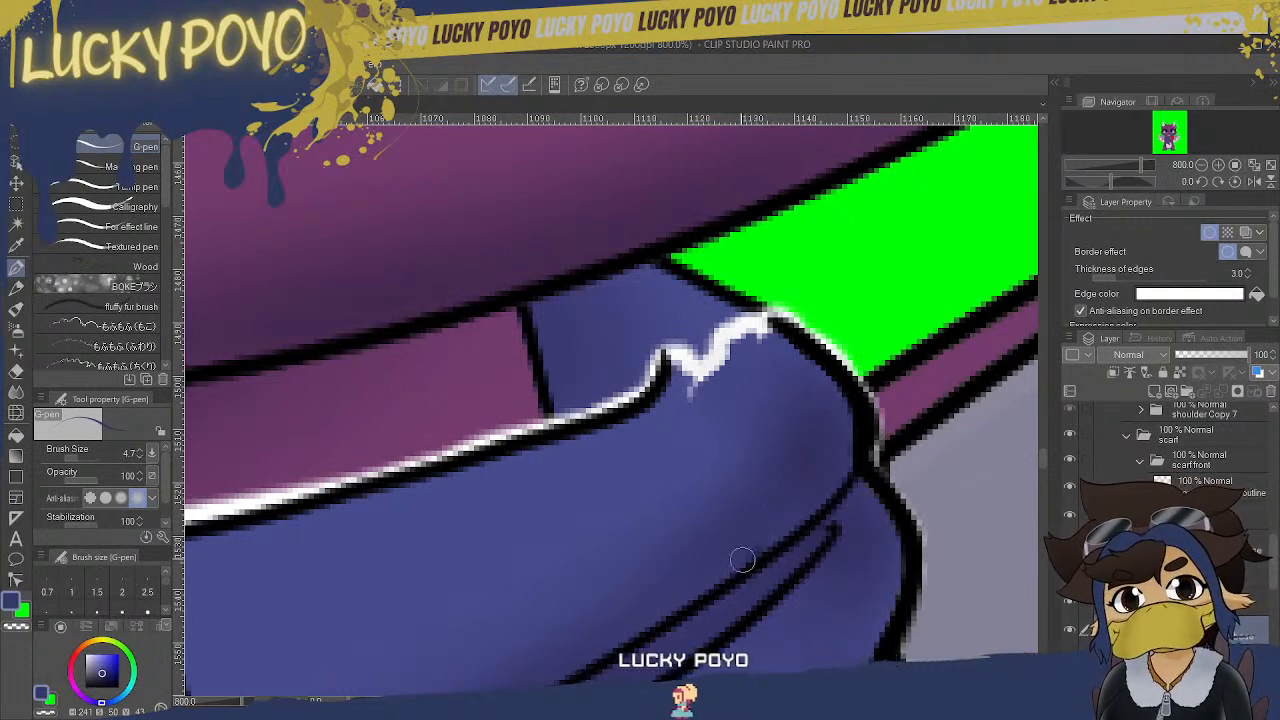
- Fill the base color gap between the short fold line's tip and the upper right outline using the Fingertip blender and the G-pen
left_click(16, 390)
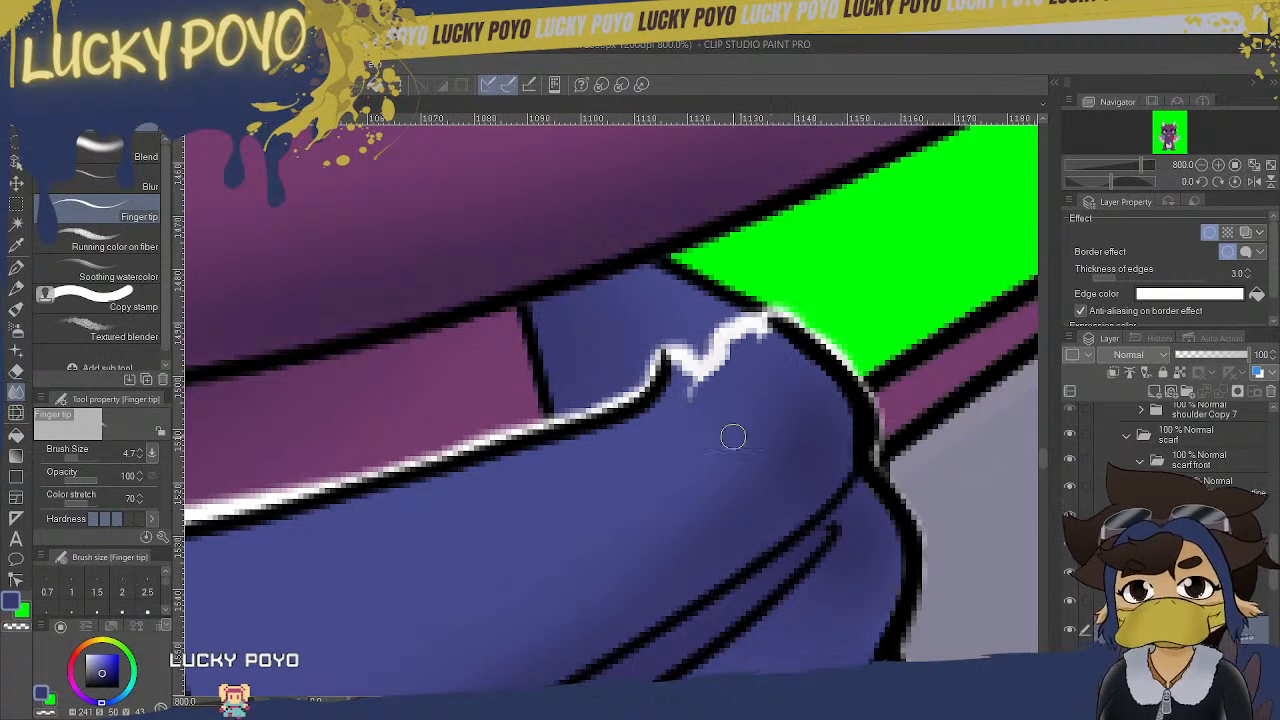
left_click(17, 268)
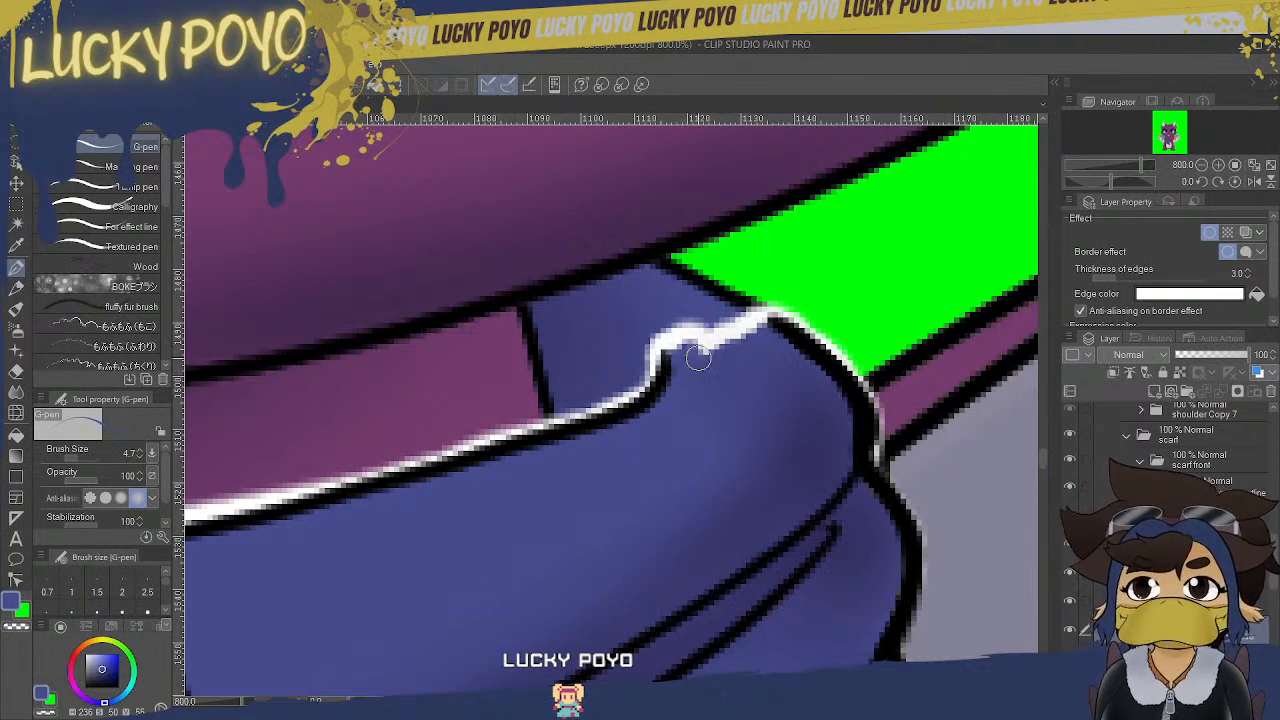
mouse_move(701, 364)
left_mouse_down()
mouse_move(718, 337)
mouse_move(732, 346)
mouse_move(724, 335)
mouse_move(697, 354)
mouse_move(709, 361)
mouse_move(770, 335)
left_mouse_up()
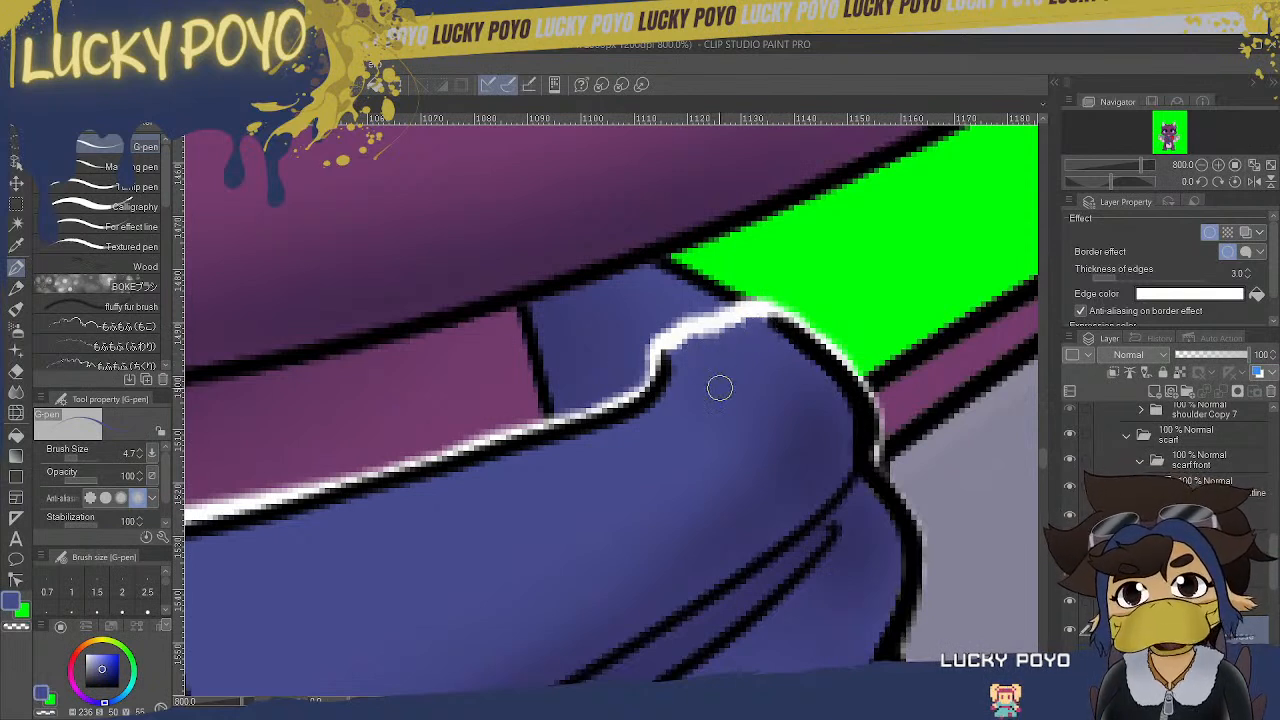
- Soften the base color's edge across the upper right gap with the Soft eraser at size 10.4, and compare it with the border effect off and on
key("e")
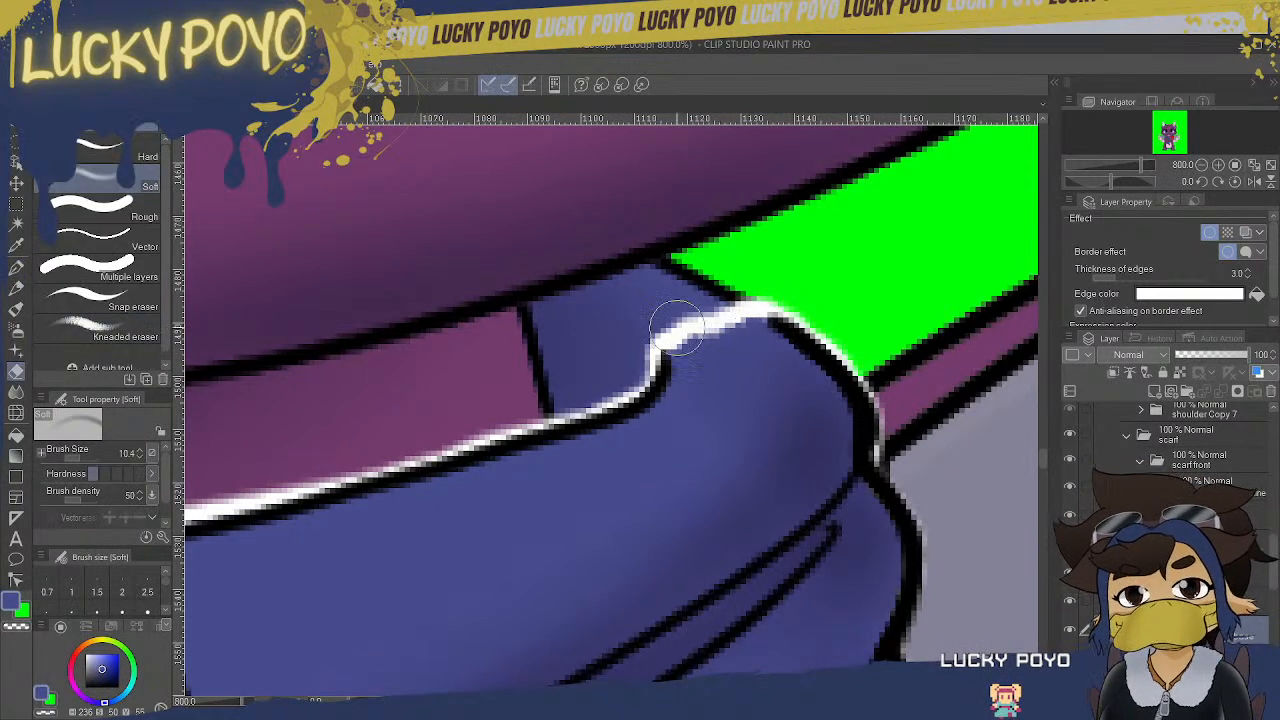
left_click_drag(697, 314, 806, 277)
left_click_drag(626, 337, 817, 292)
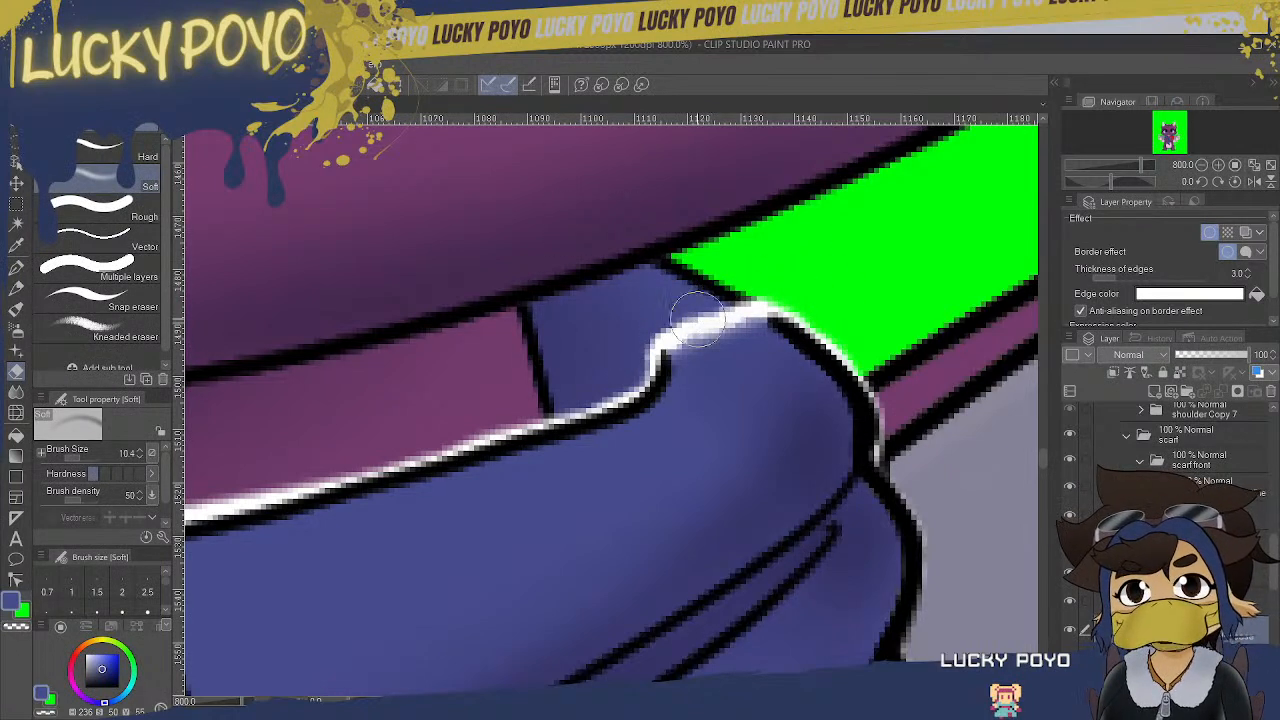
left_click_drag(640, 340, 765, 312)
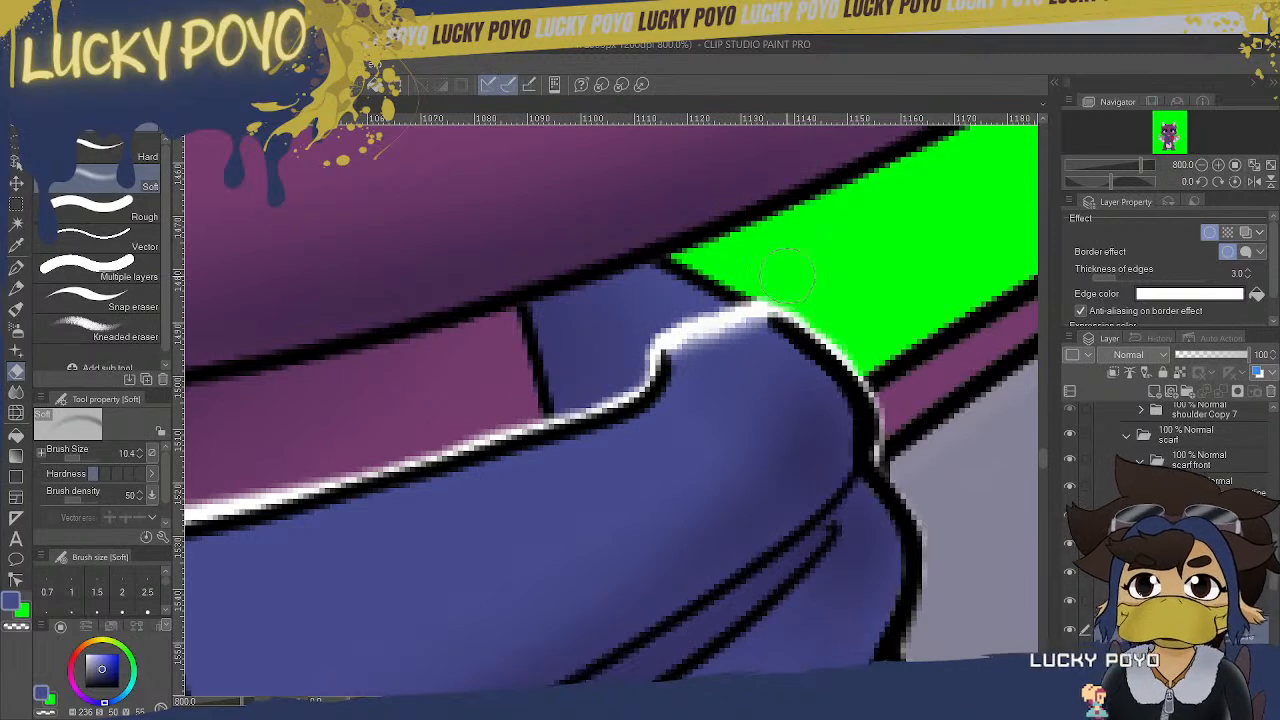
left_click(1209, 232)
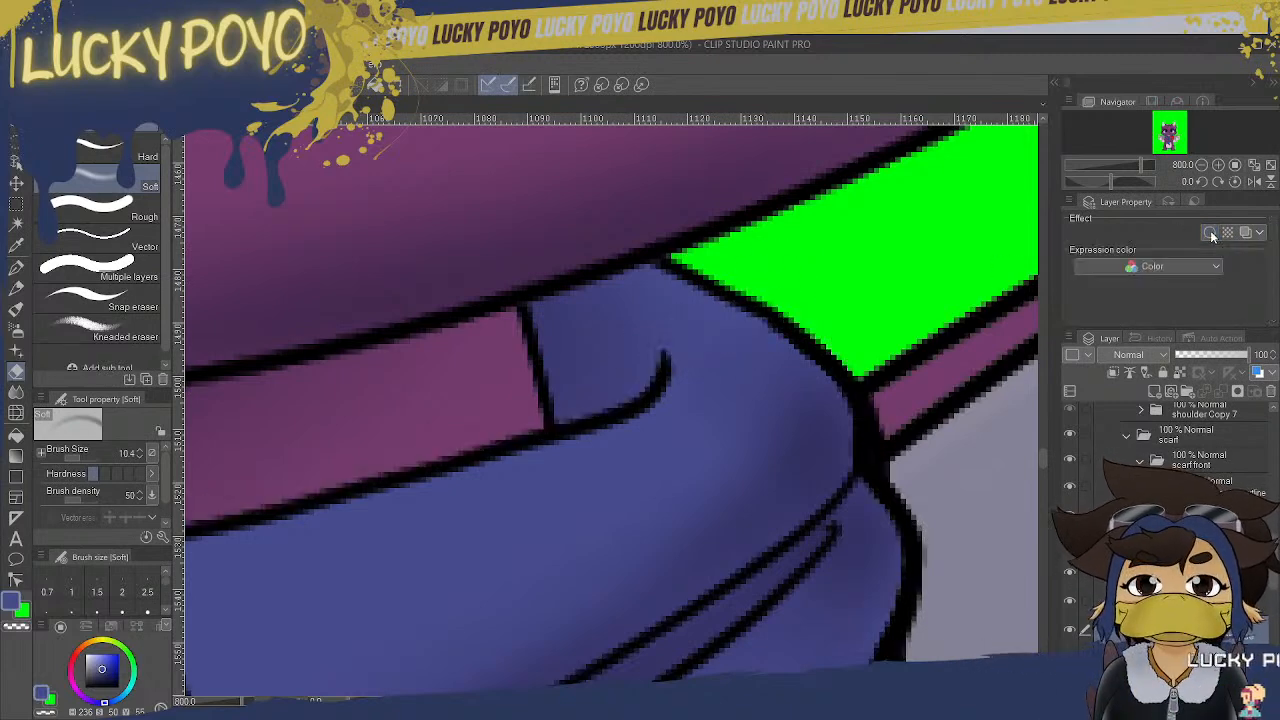
left_click(1207, 234)
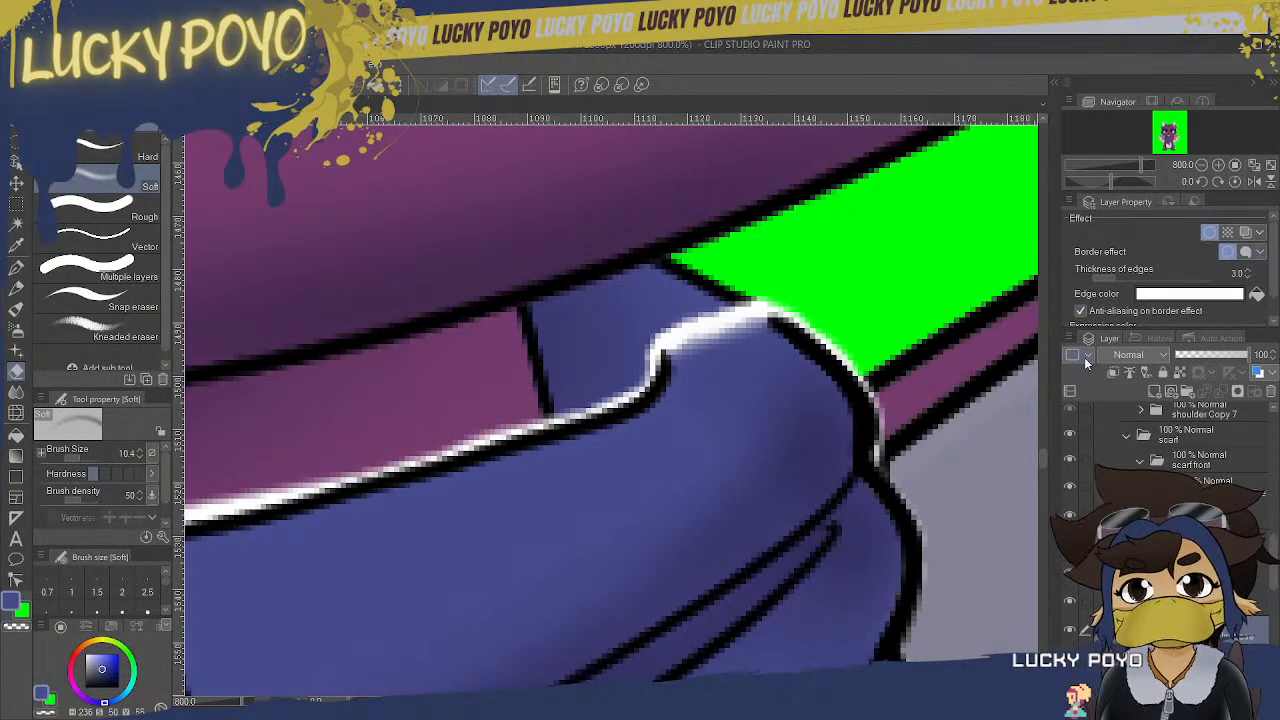
- Extend the base color beneath the scarf's outer right outline around both bulges with the G-pen at size 4.7
mouse_move(1042, 458)
left_mouse_down()
mouse_move(1041, 476)
mouse_move(1039, 456)
left_mouse_up()
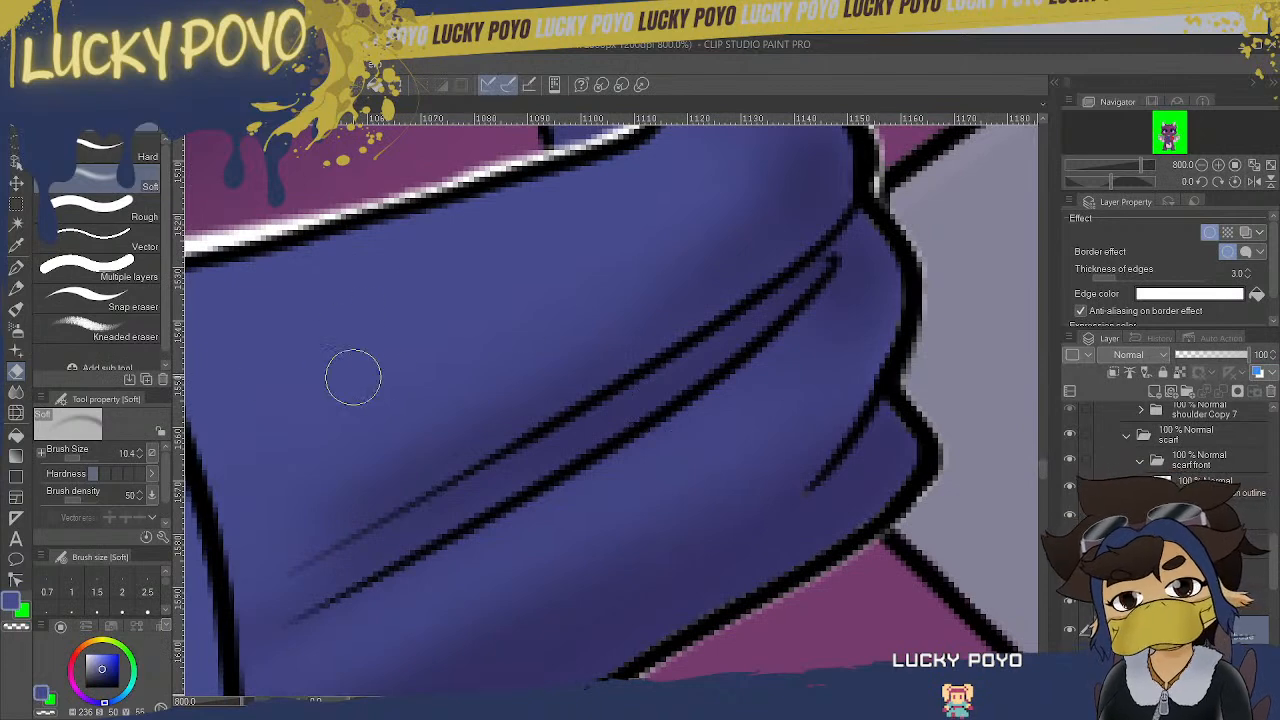
key("p")
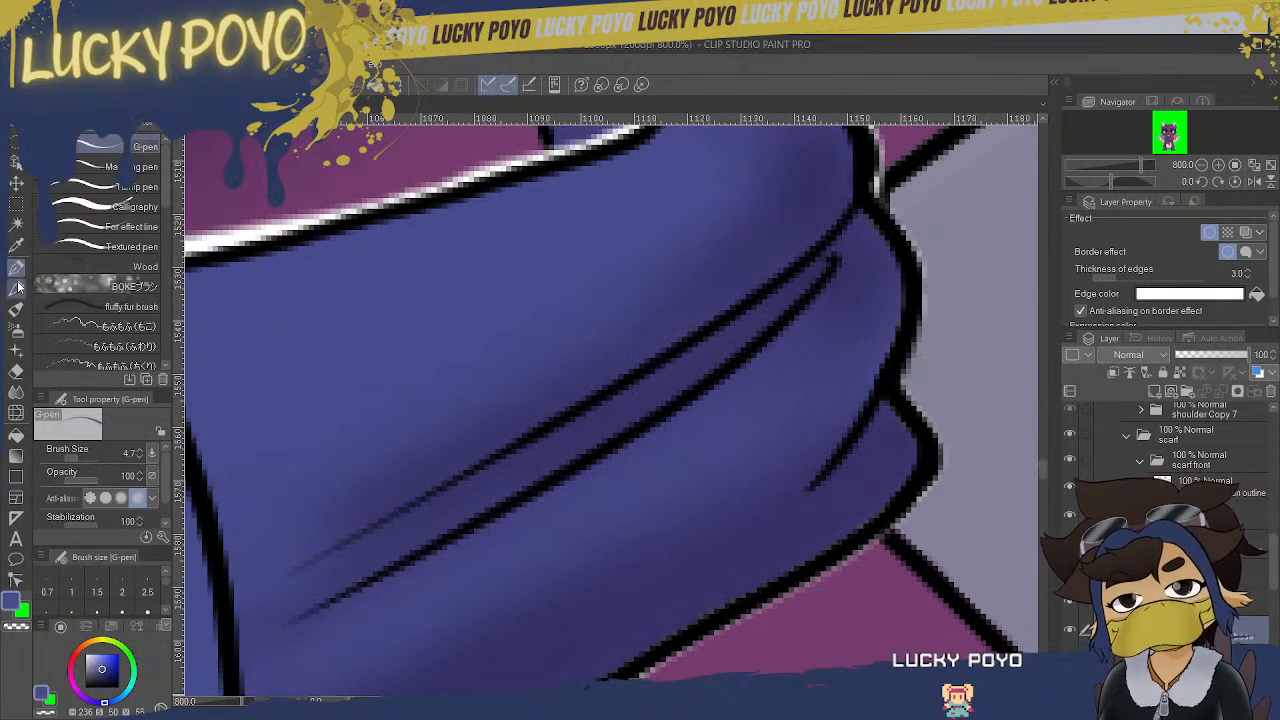
left_click_drag(903, 306, 885, 364)
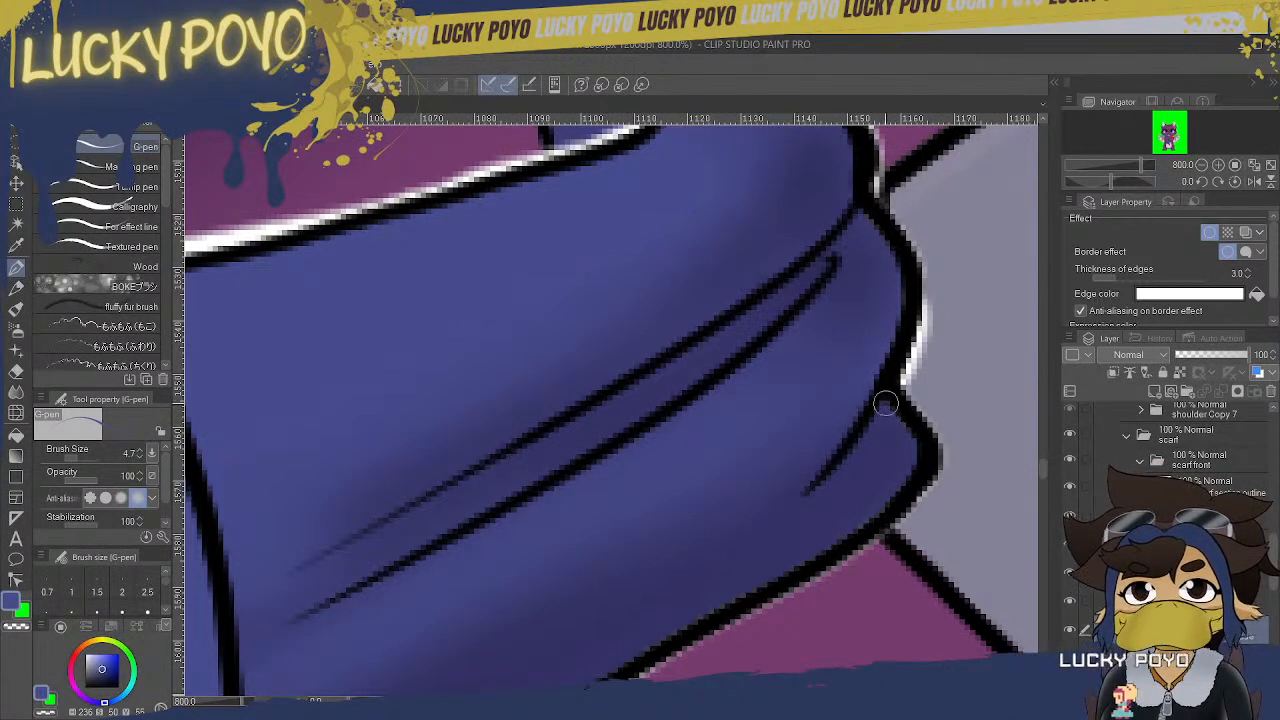
mouse_move(905, 419)
left_mouse_down()
mouse_move(922, 451)
mouse_move(912, 436)
mouse_move(870, 521)
left_mouse_up()
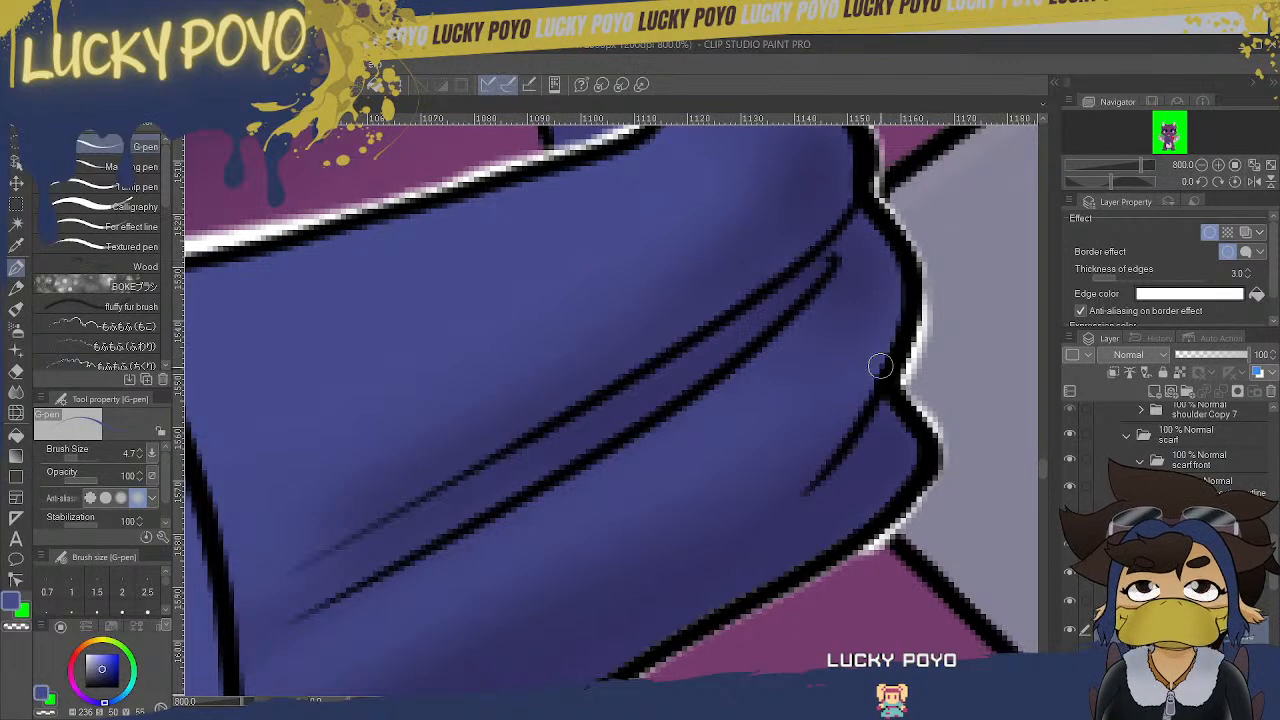
- Extend the base color beneath the scarf's lower right outline, from the outer bulge down to the center fold line, with the G-pen at size 4.7
left_click_drag(1044, 474, 1041, 463)
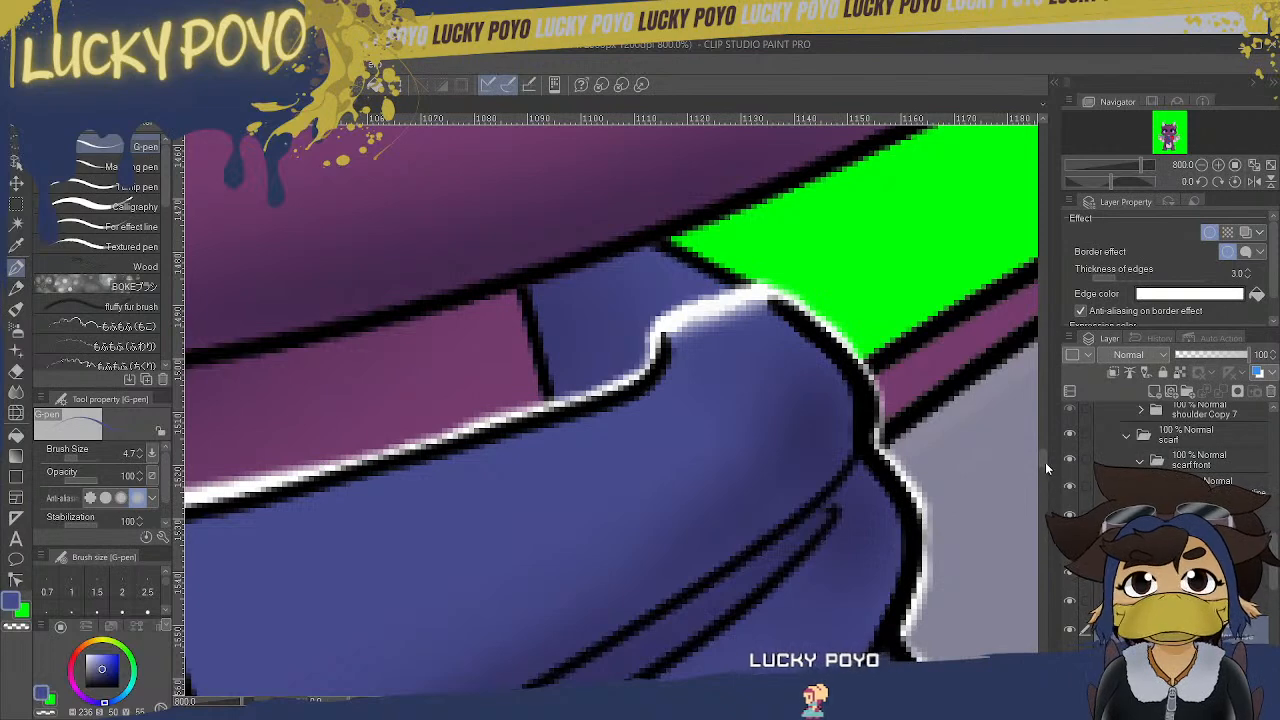
scroll(1042, 462, "down", 5)
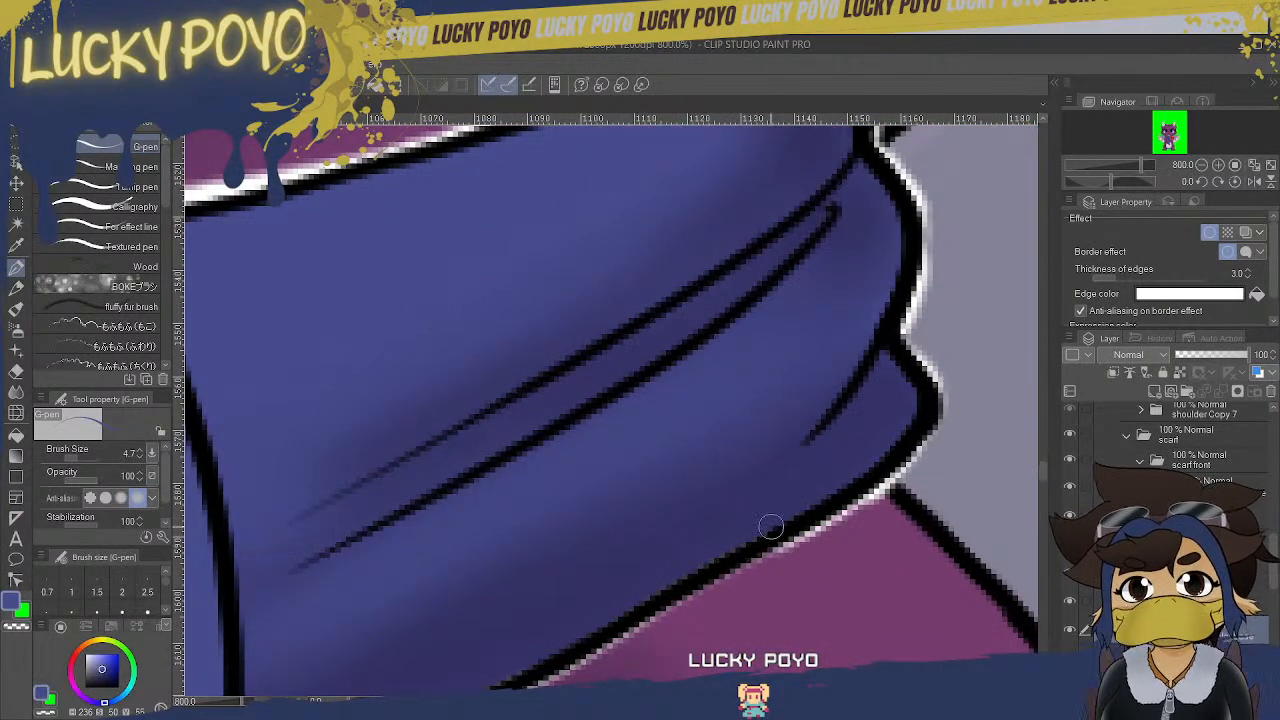
scroll(1030, 465, "down", 2)
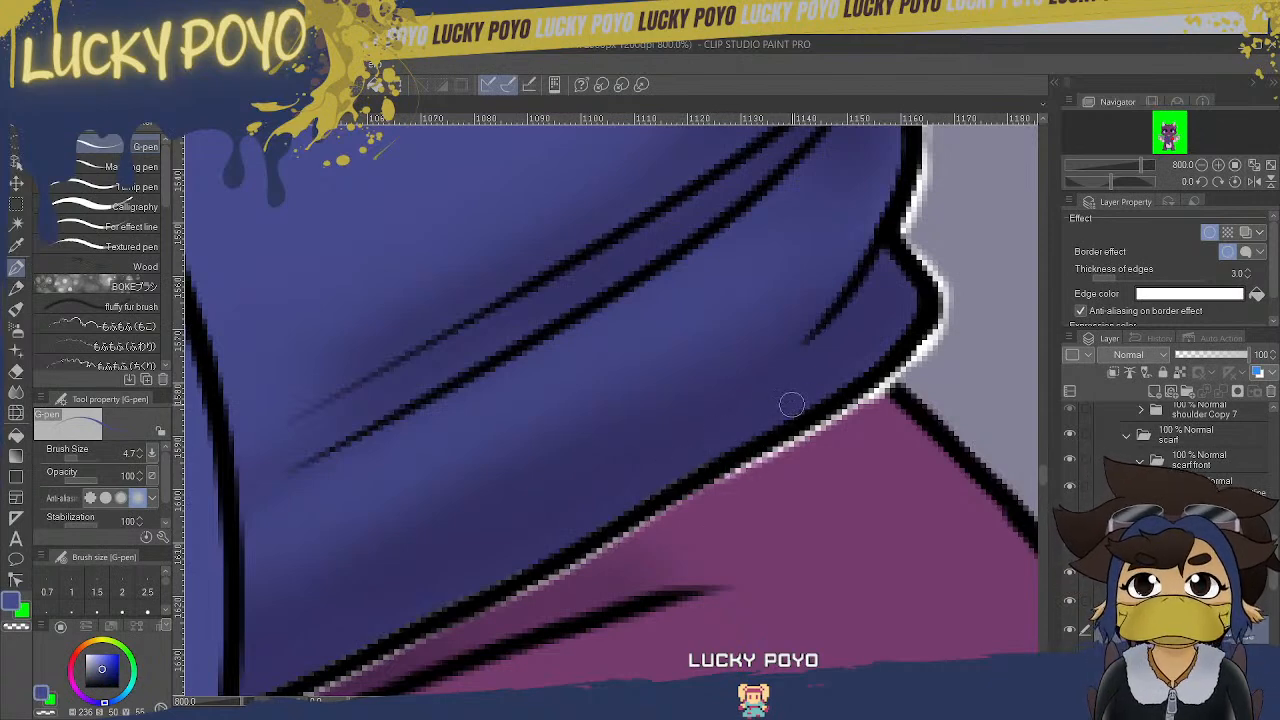
scroll(1032, 478, "left", 3)
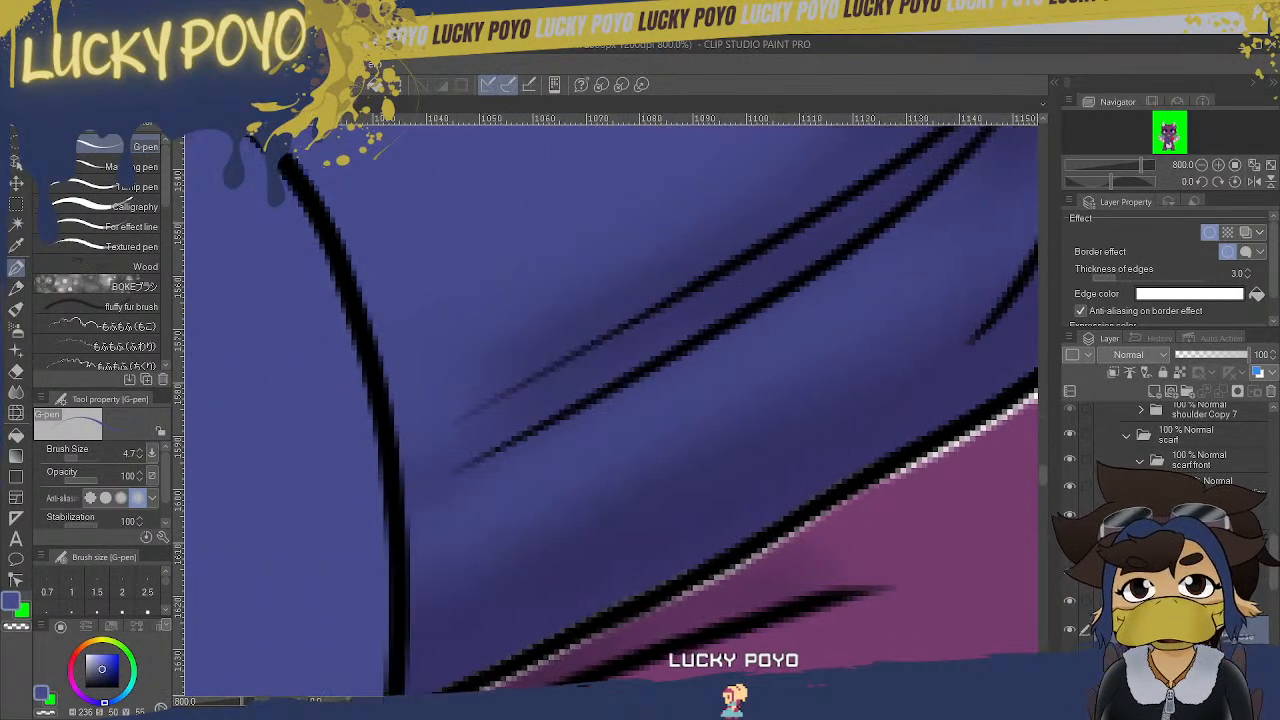
scroll(1032, 478, "down", 4)
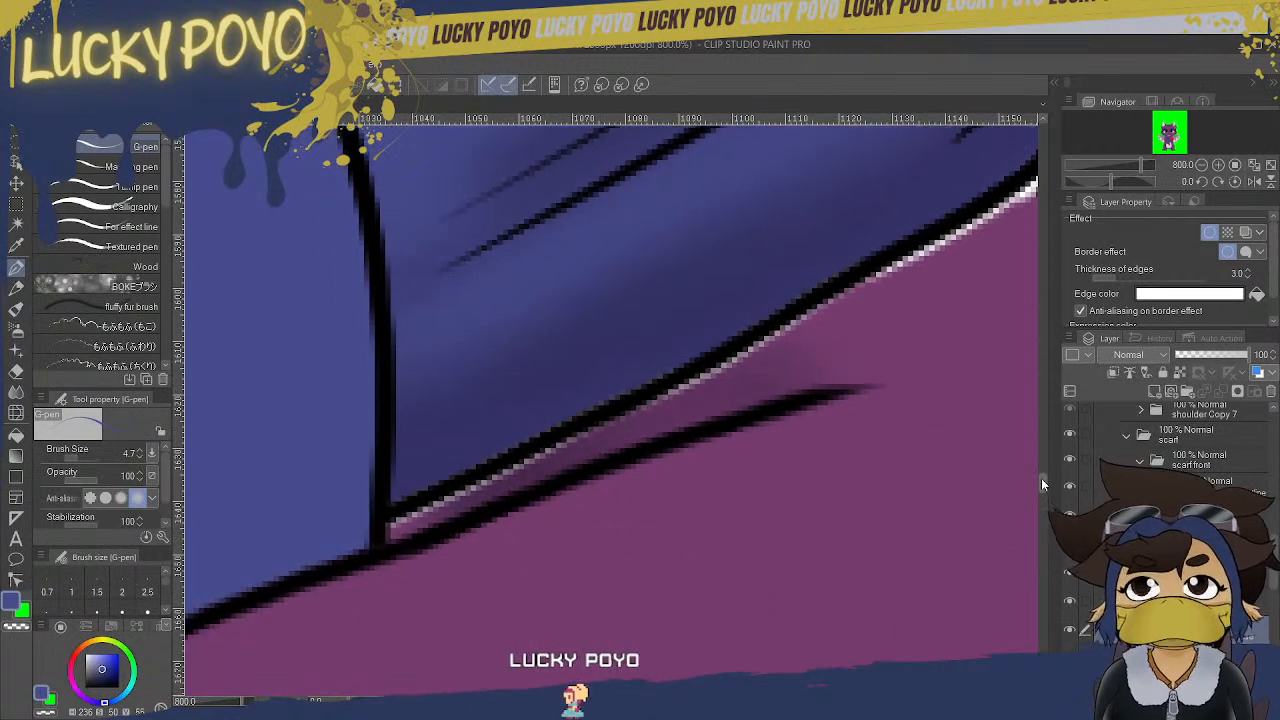
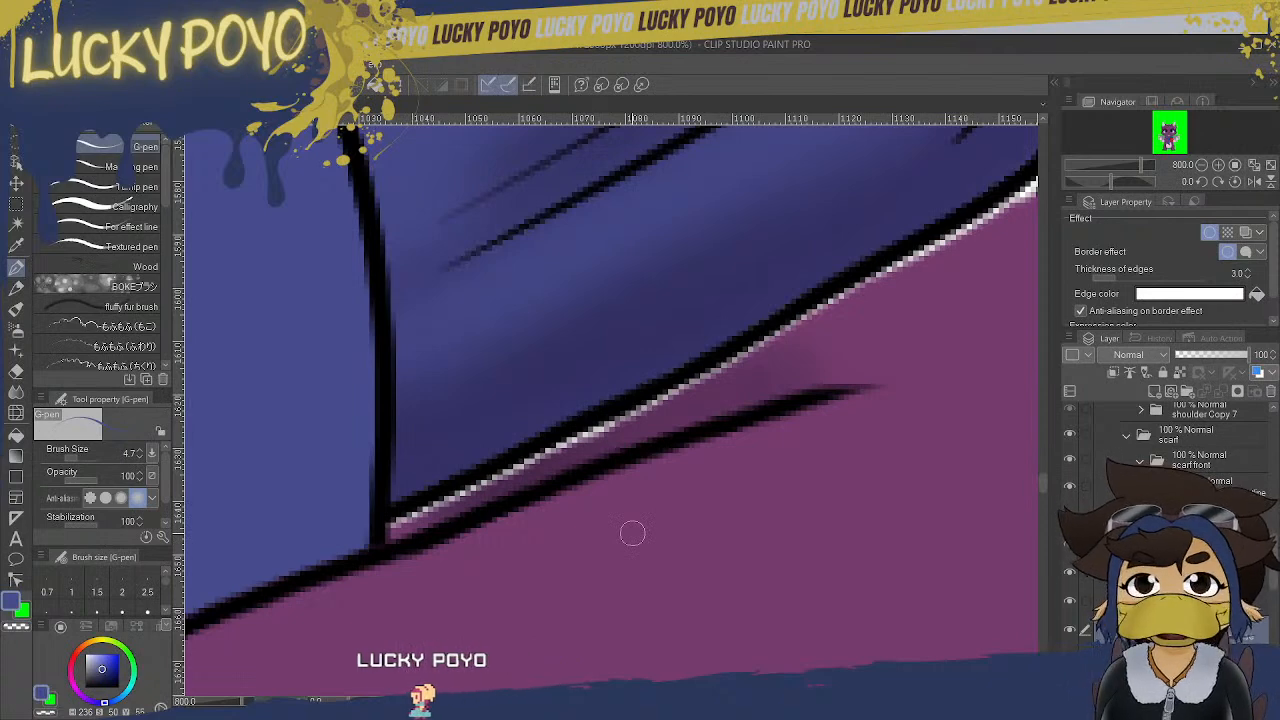
mouse_move(703, 701)
left_mouse_down()
mouse_move(665, 701)
mouse_move(718, 701)
left_mouse_up()
left_click_drag(1044, 486, 1044, 470)
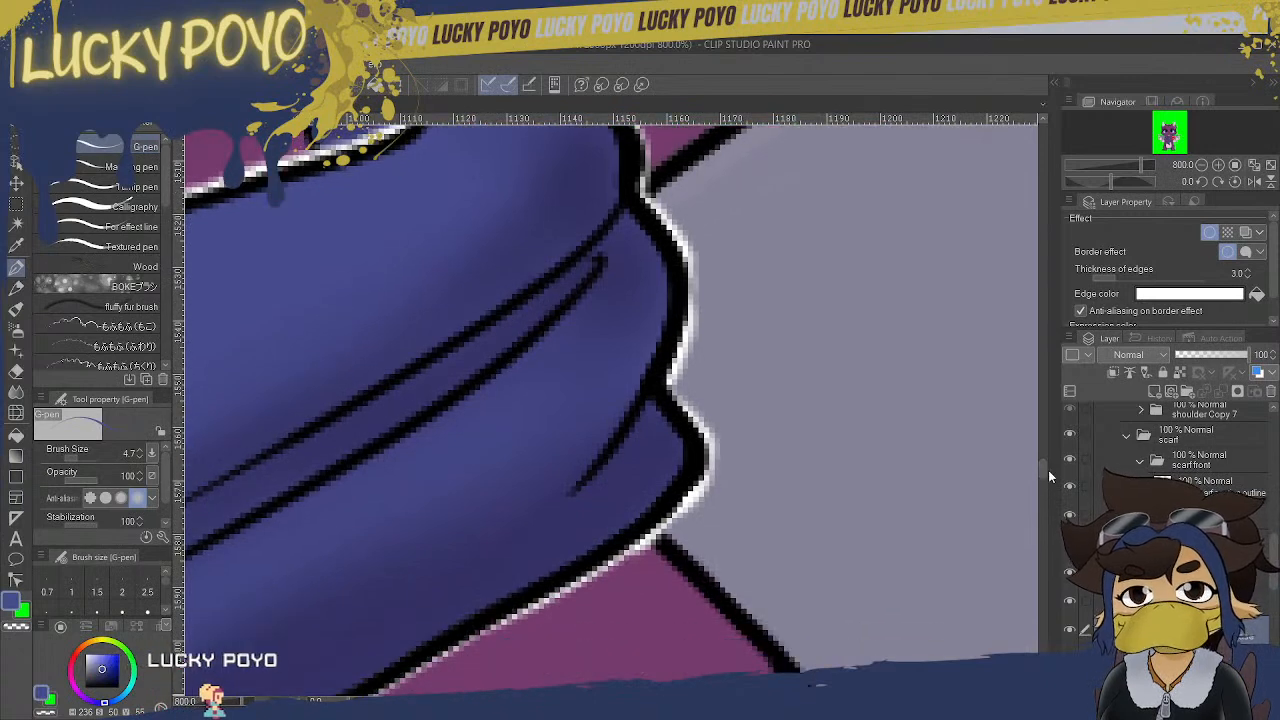
- Paint the missing base color beneath the scarf's lower left outline, between the center fold line and the outer left bulge, using the size 4.7 G-pen
mouse_move(718, 701)
left_mouse_down()
mouse_move(632, 701)
mouse_move(645, 701)
left_mouse_up()
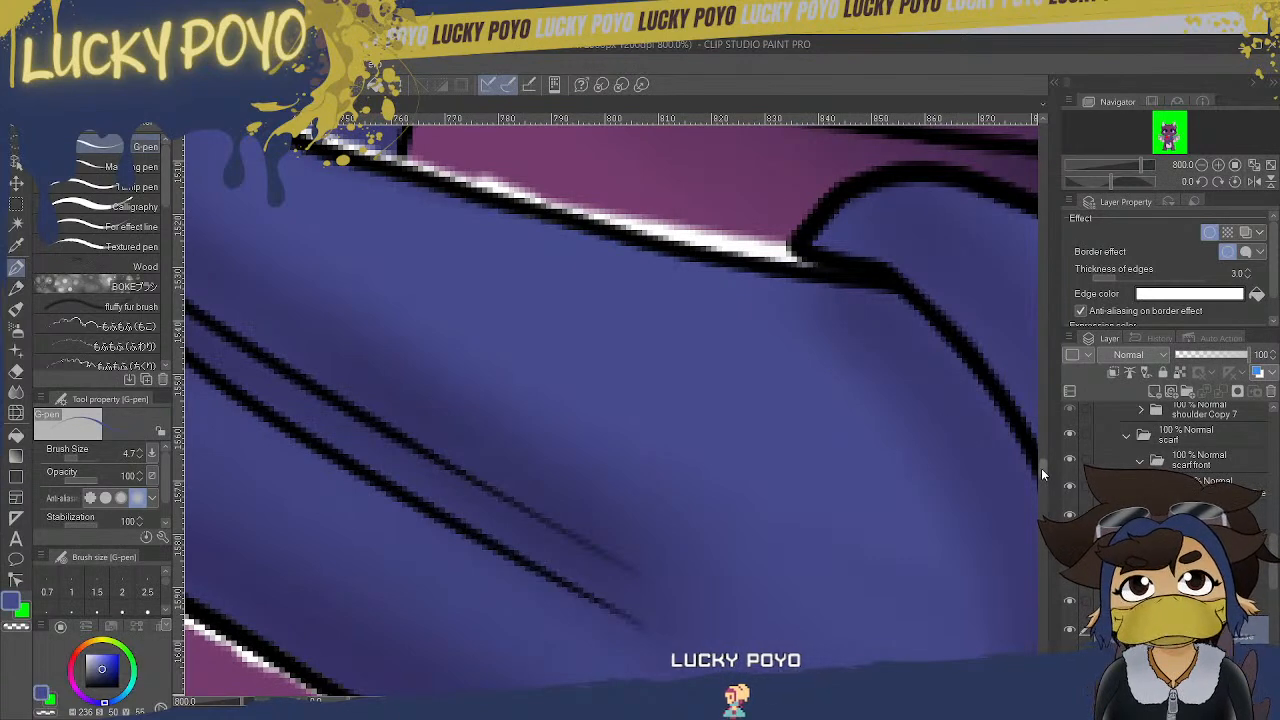
left_click_drag(1041, 468, 1042, 487)
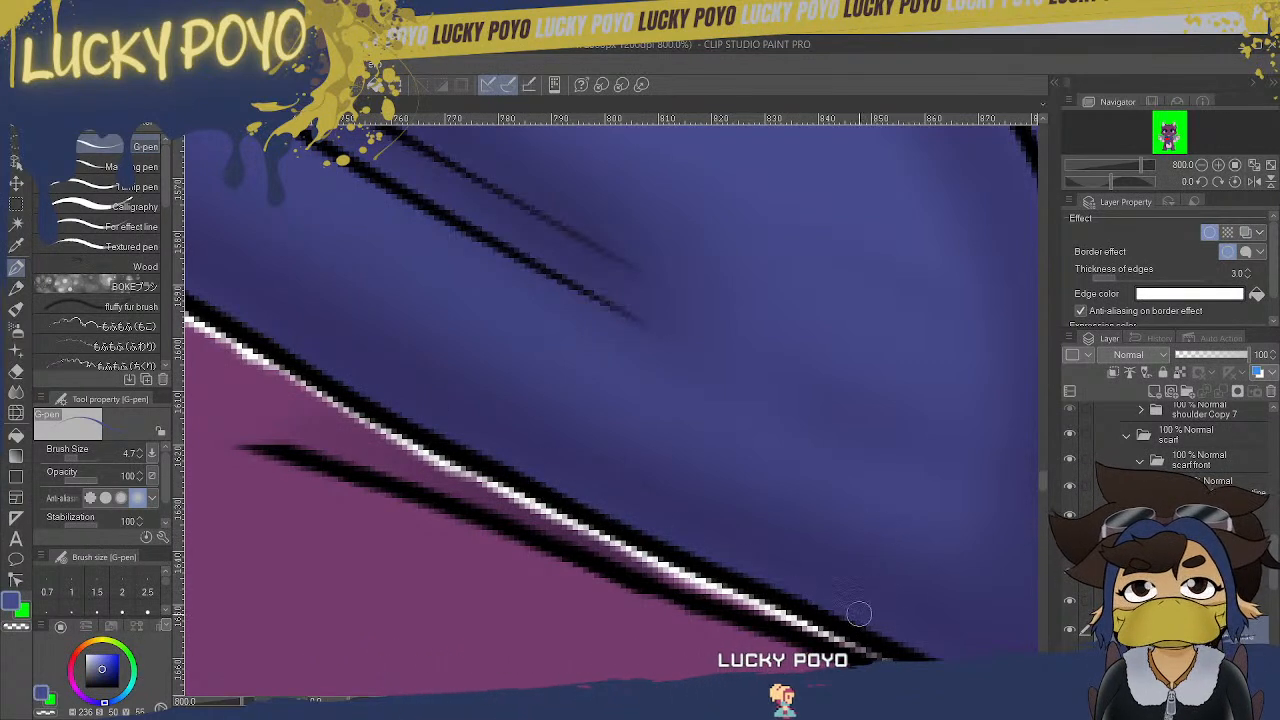
left_click_drag(1043, 482, 1043, 485)
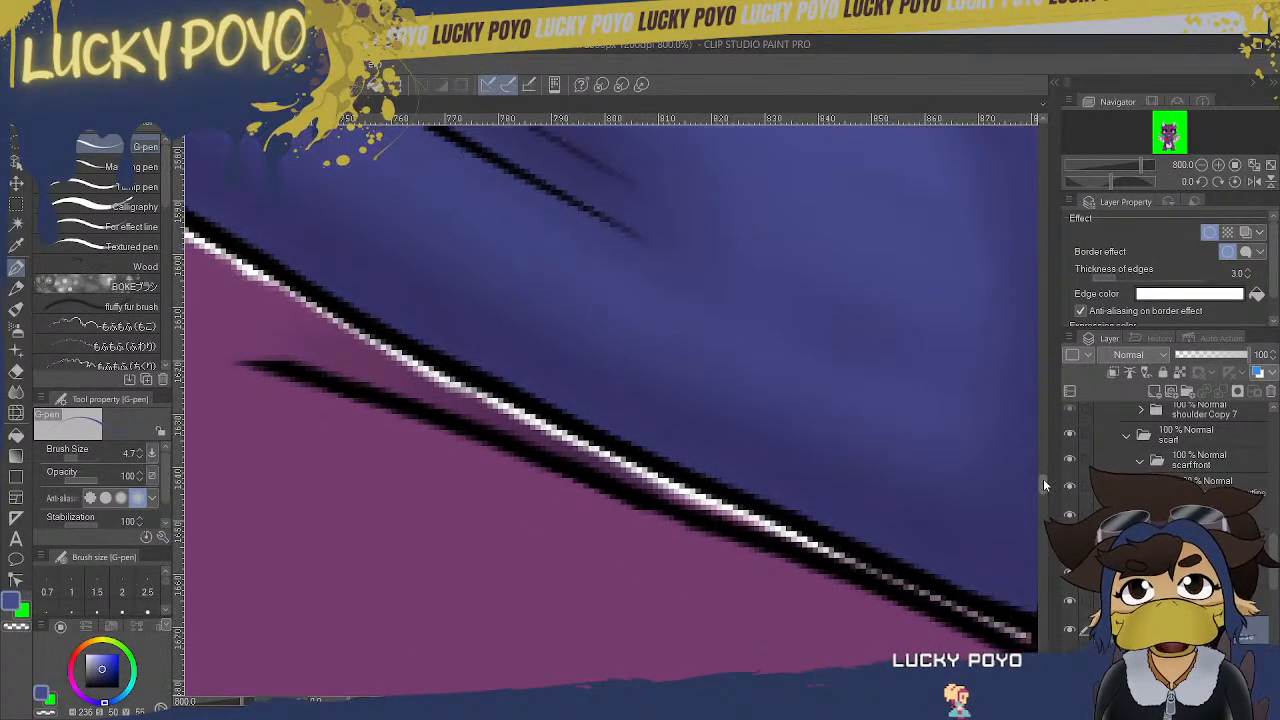
left_click_drag(640, 701, 647, 701)
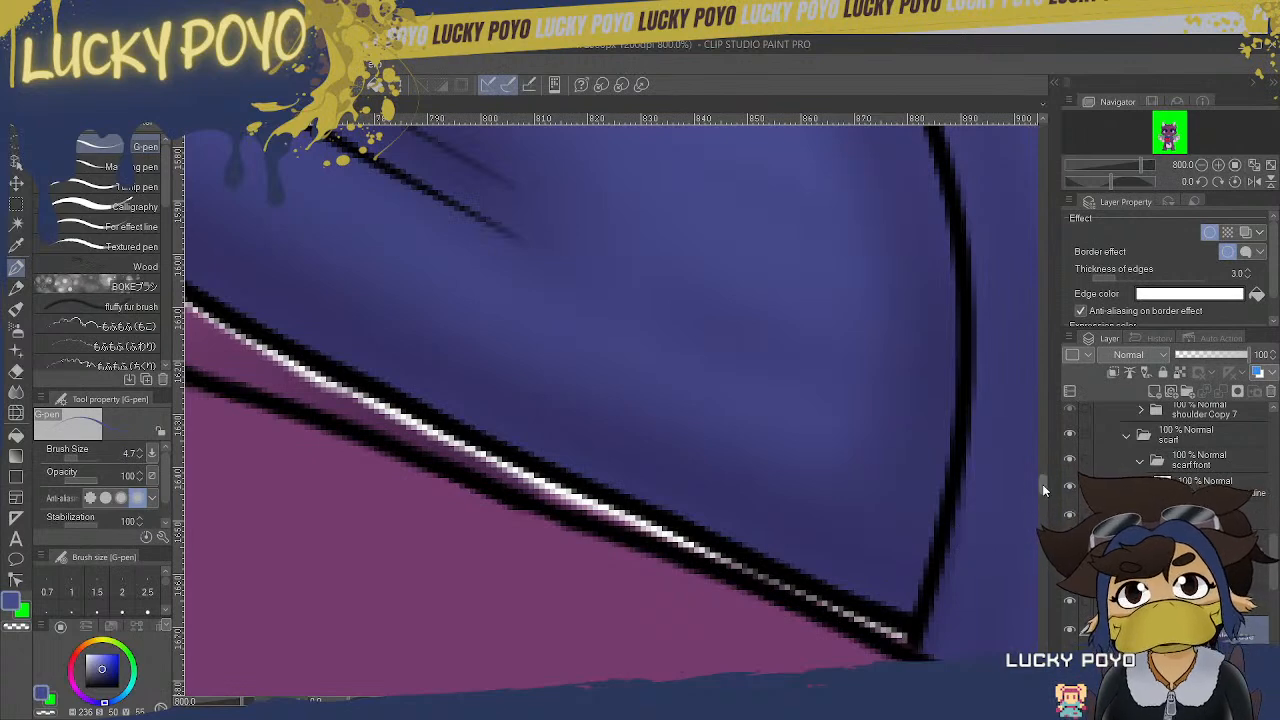
scroll(1045, 490, "down", 2)
left_click_drag(1045, 490, 1044, 480)
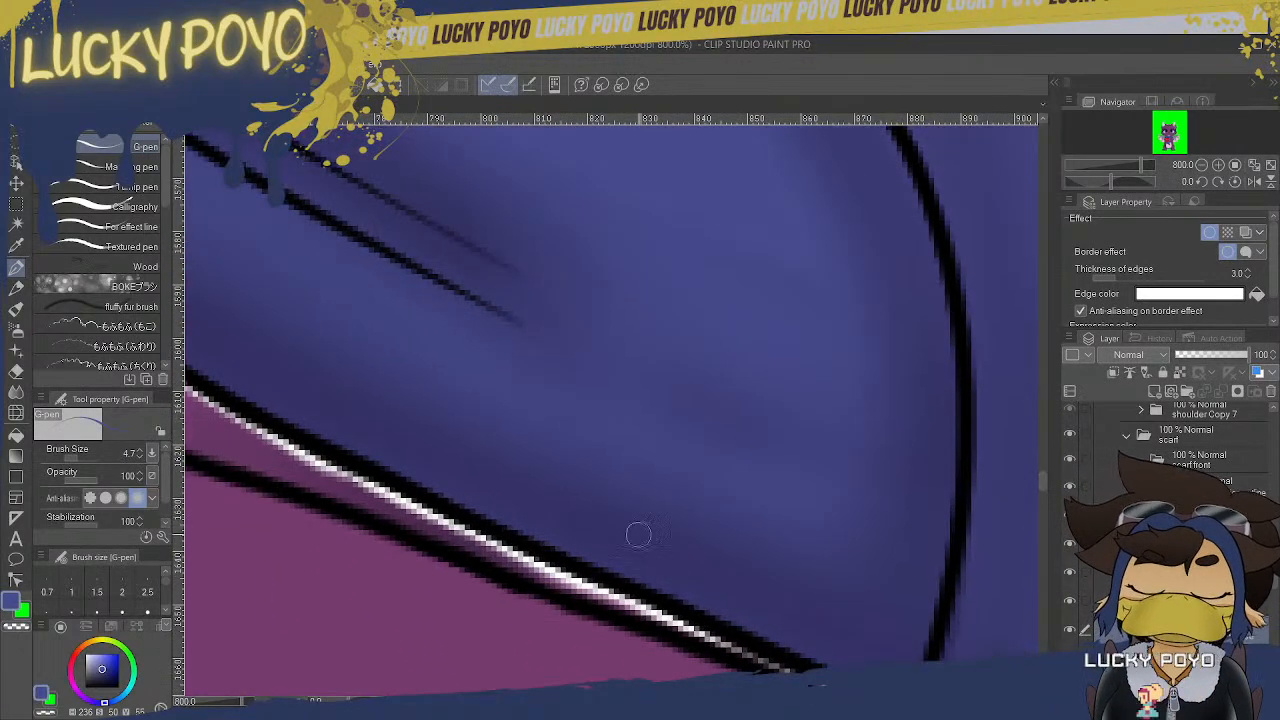
left_click_drag(656, 701, 642, 701)
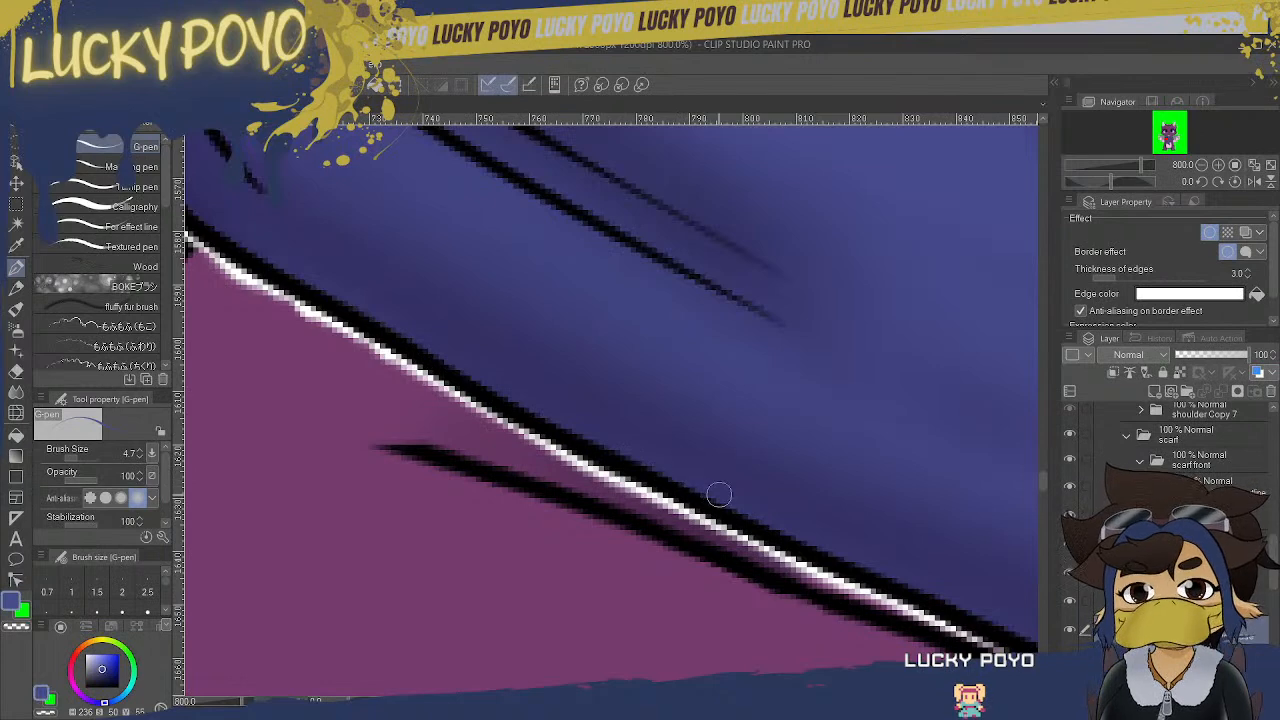
left_click_drag(680, 701, 666, 701)
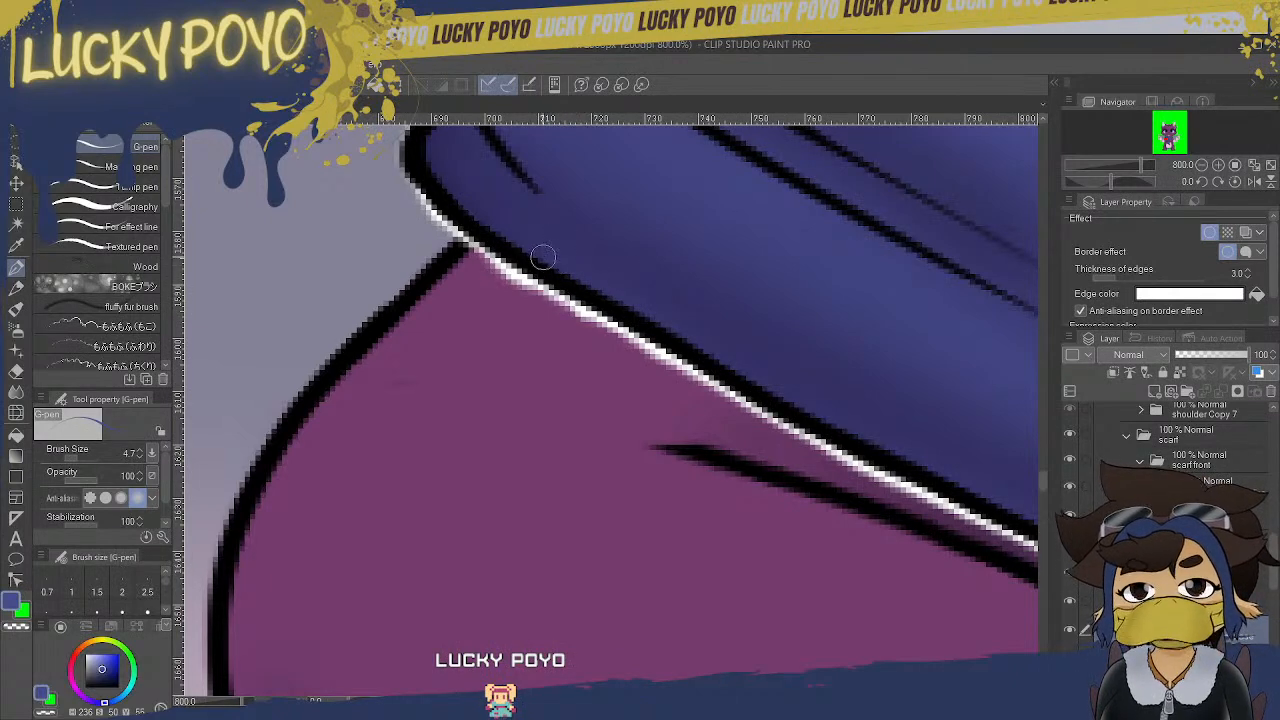
- Extend the base color beneath the outer left outline around both bulges and even out the adjoining lower left edge with the G-pen
left_click_drag(1040, 505, 1046, 478)
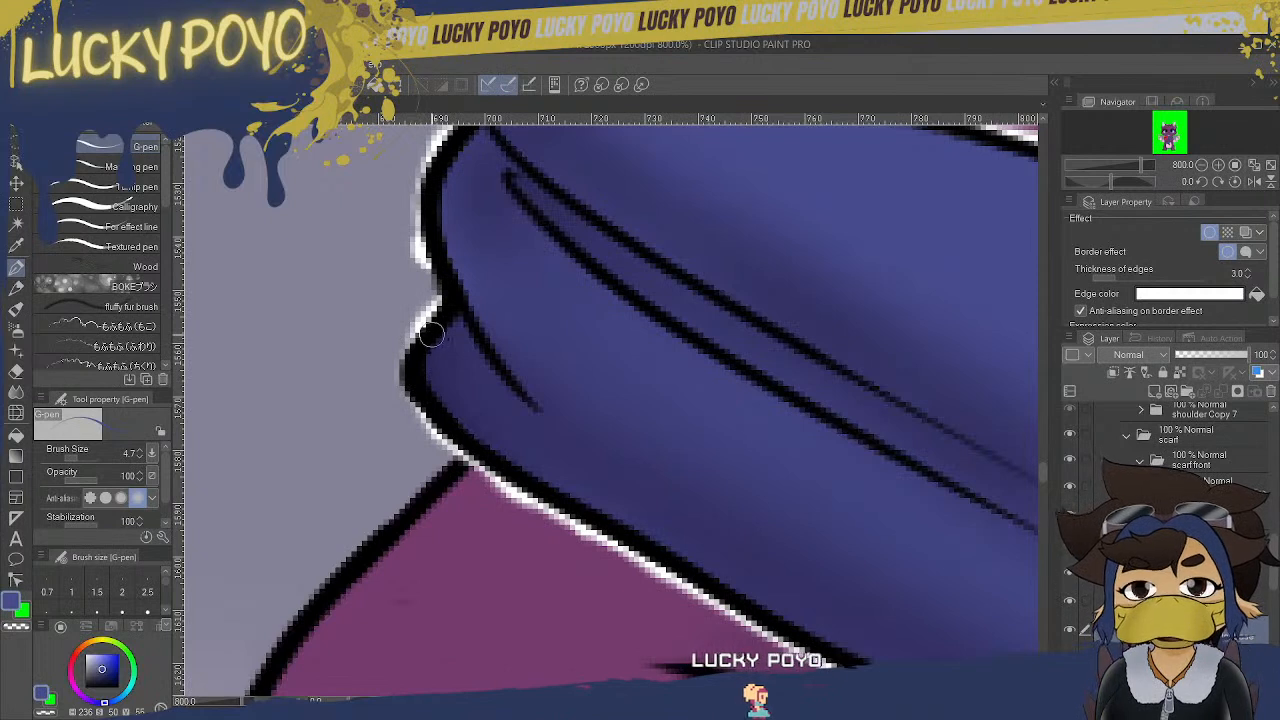
mouse_move(409, 366)
left_mouse_down()
mouse_move(452, 424)
mouse_move(560, 484)
left_mouse_up()
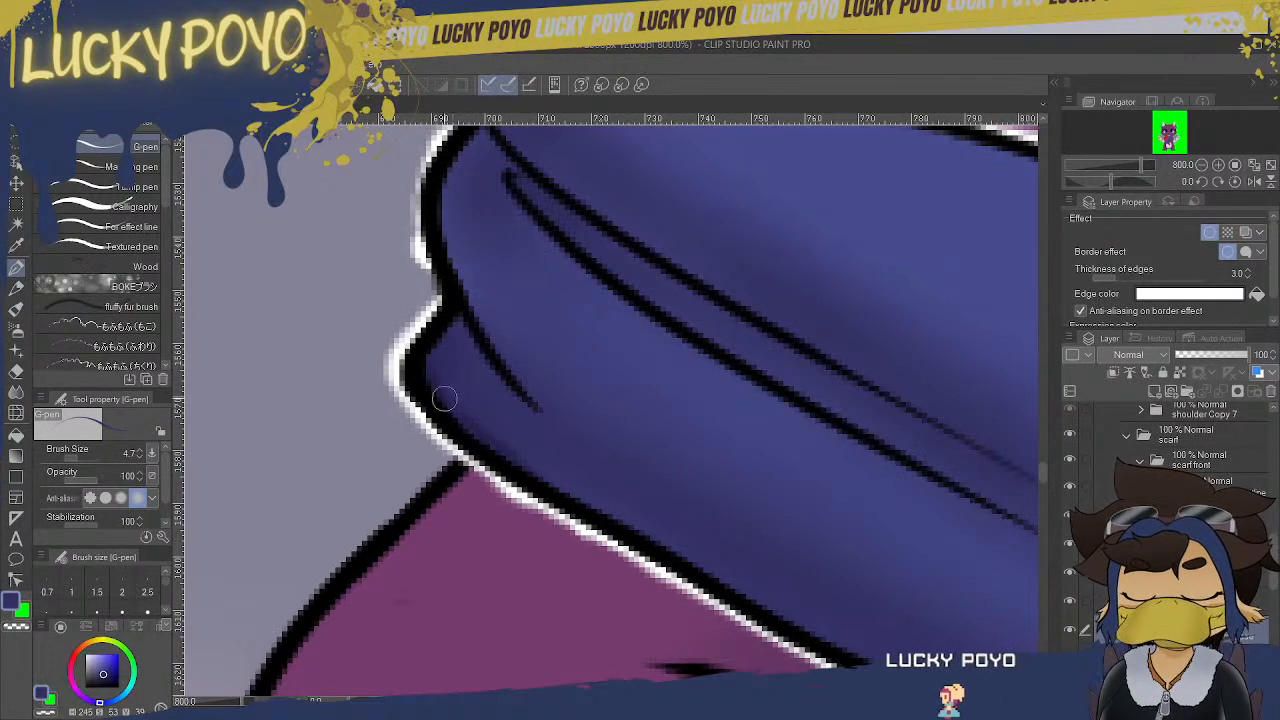
left_click(15, 392)
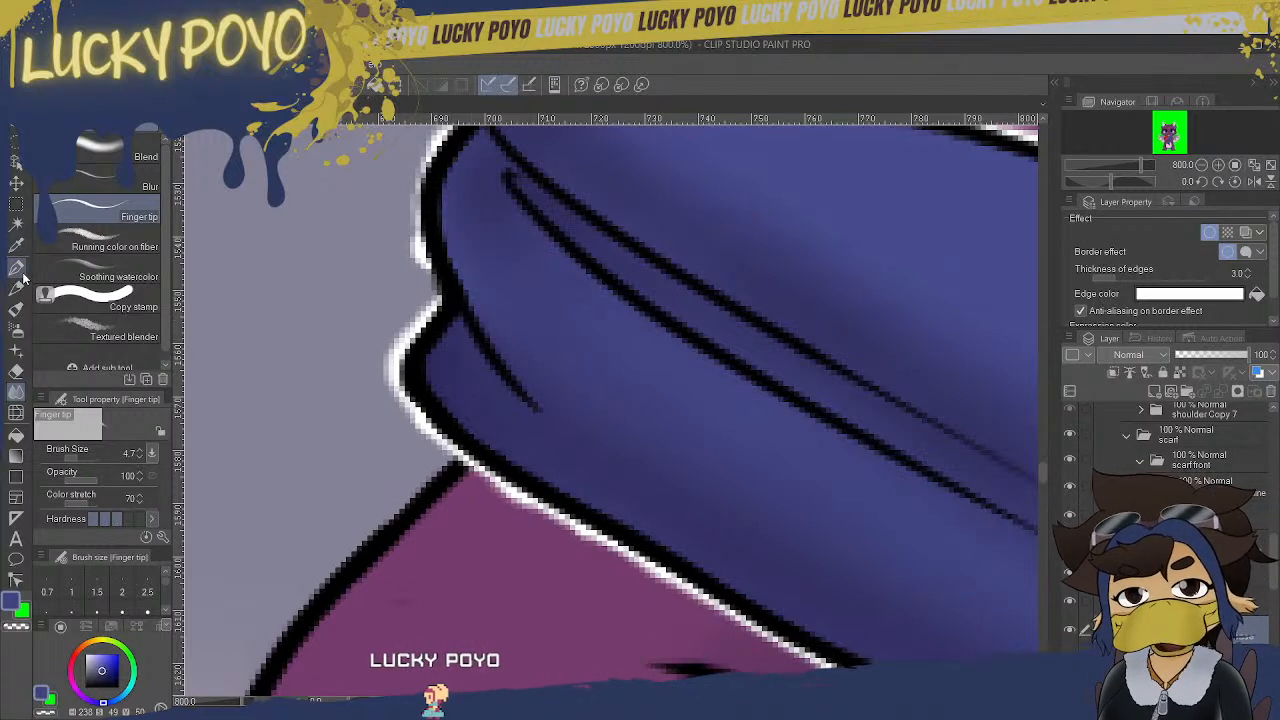
key("p")
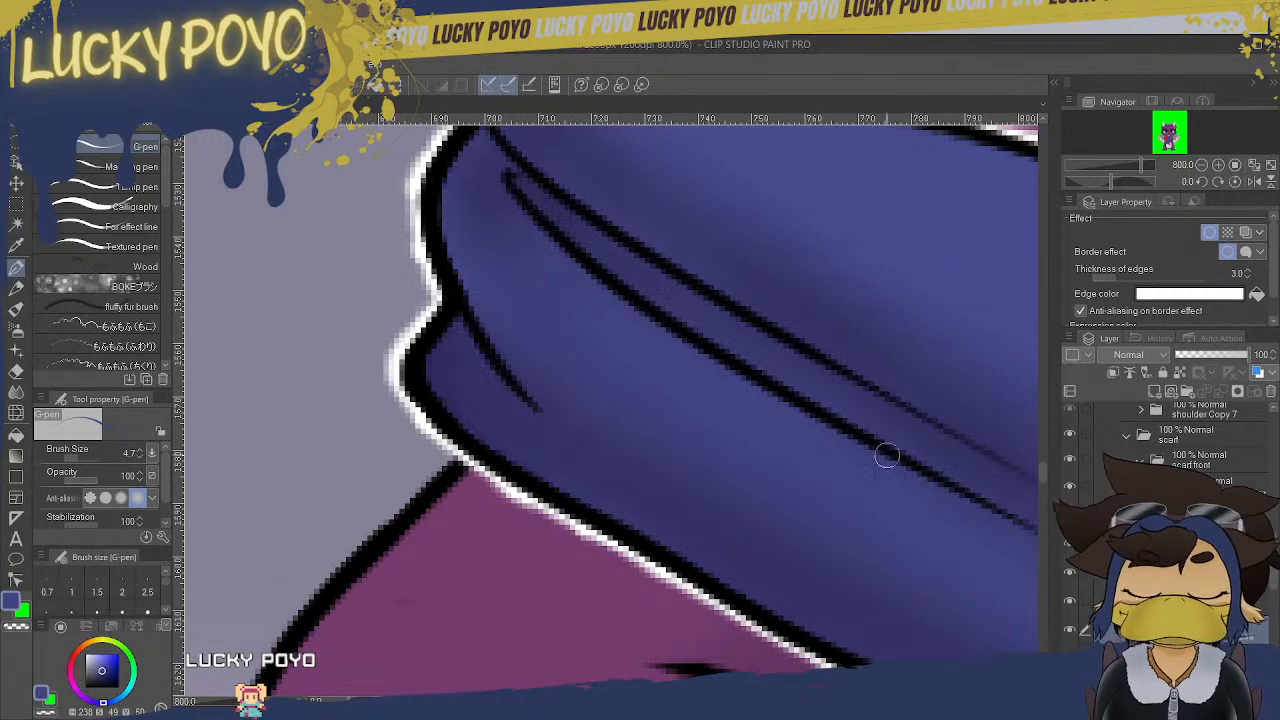
scroll(1045, 477, "down", 3)
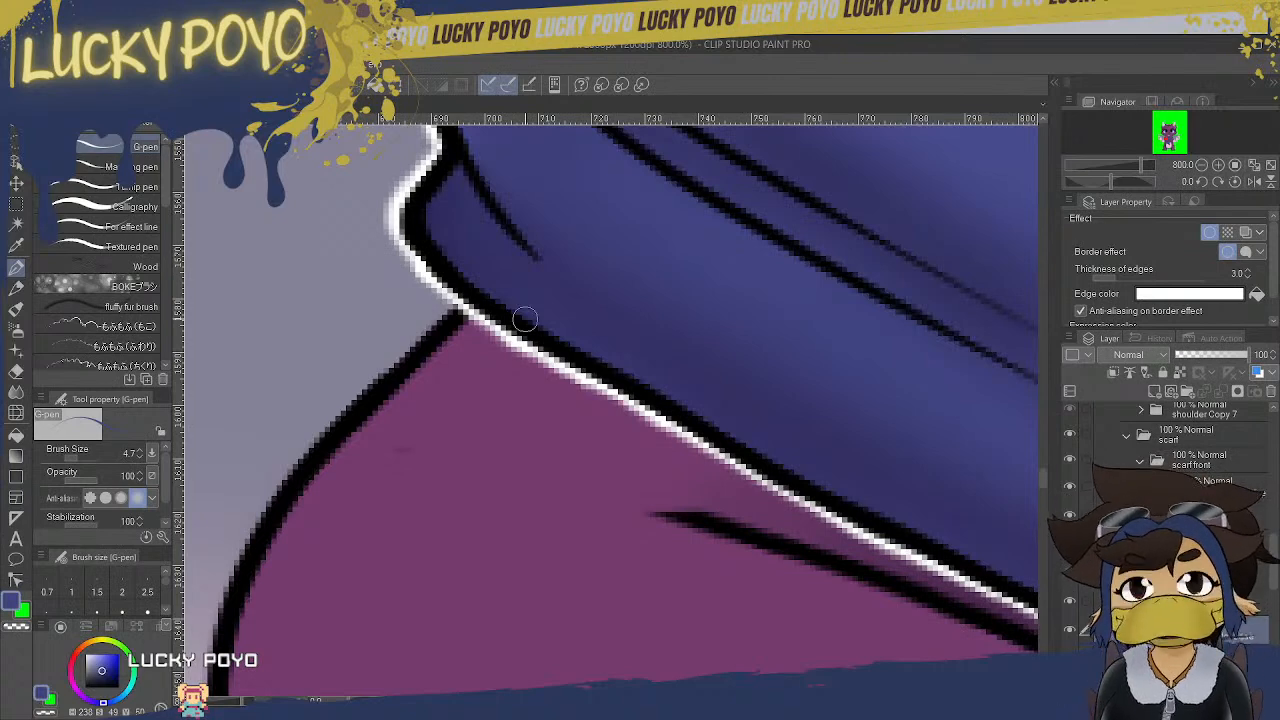
- Examine the white border along the scarf's upper edge, from the upper left corner across to the upper right corner
left_click_drag(1040, 483, 1041, 457)
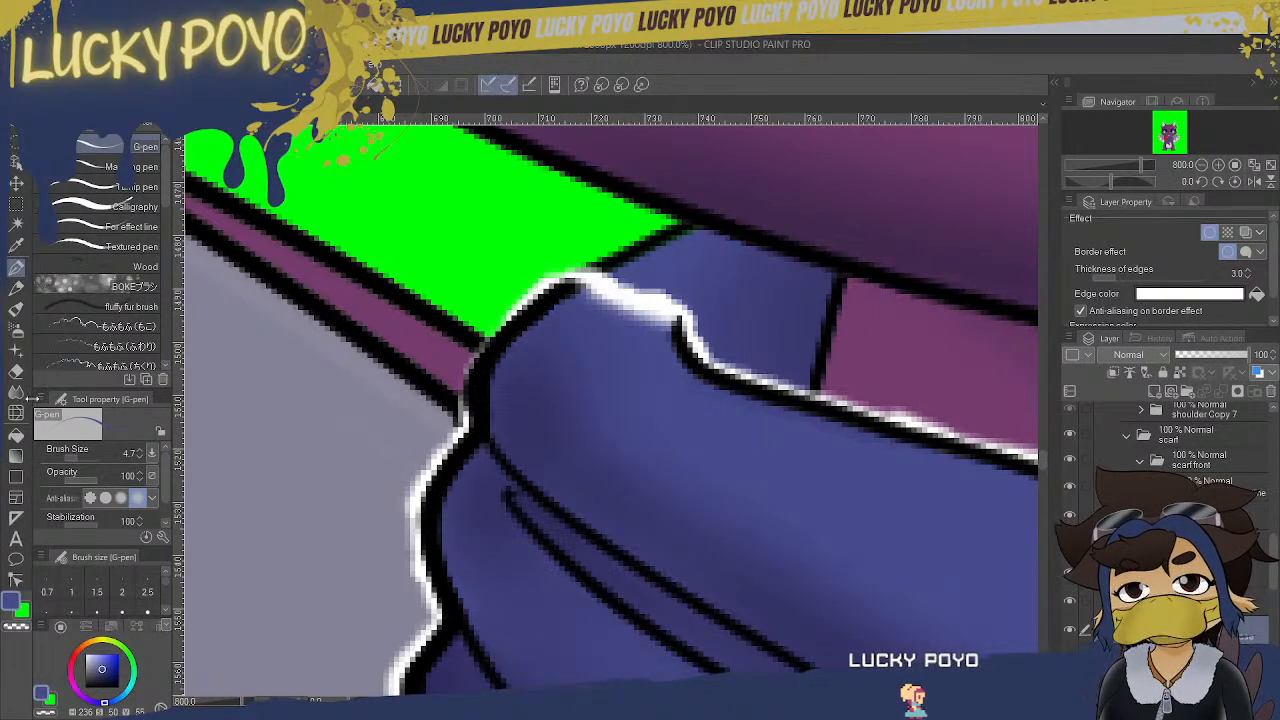
key("j")
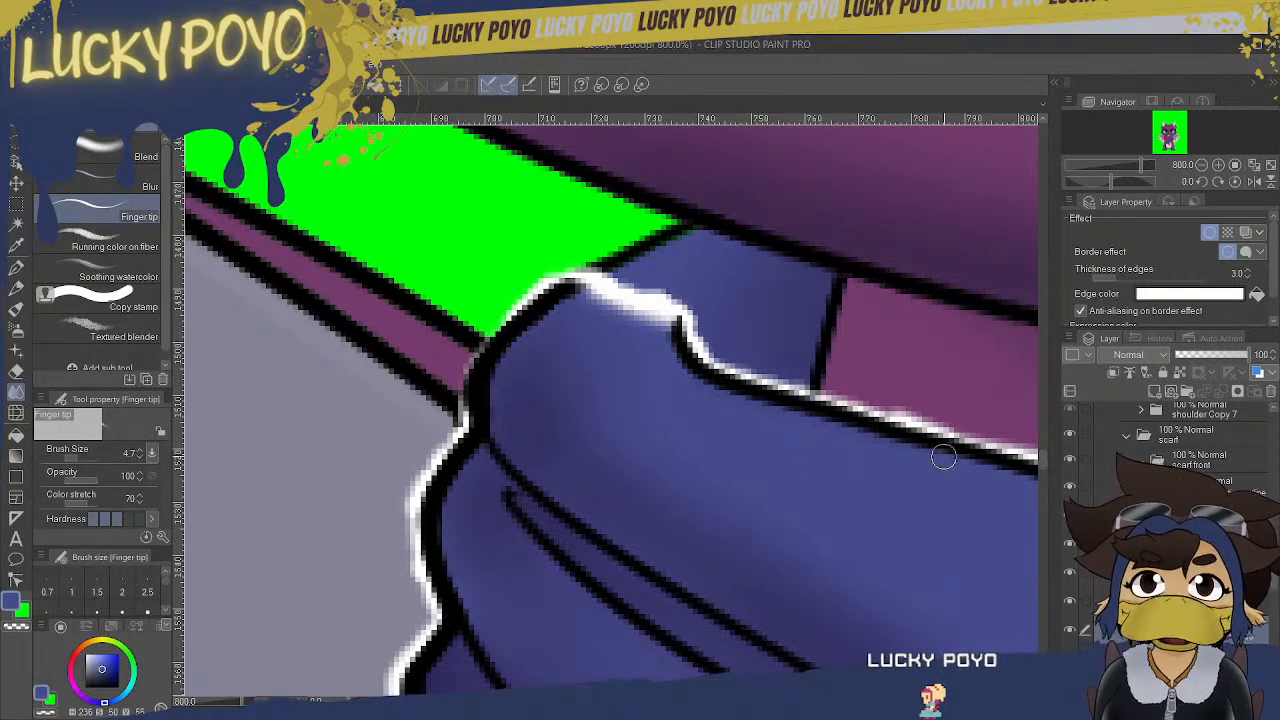
left_click(16, 267)
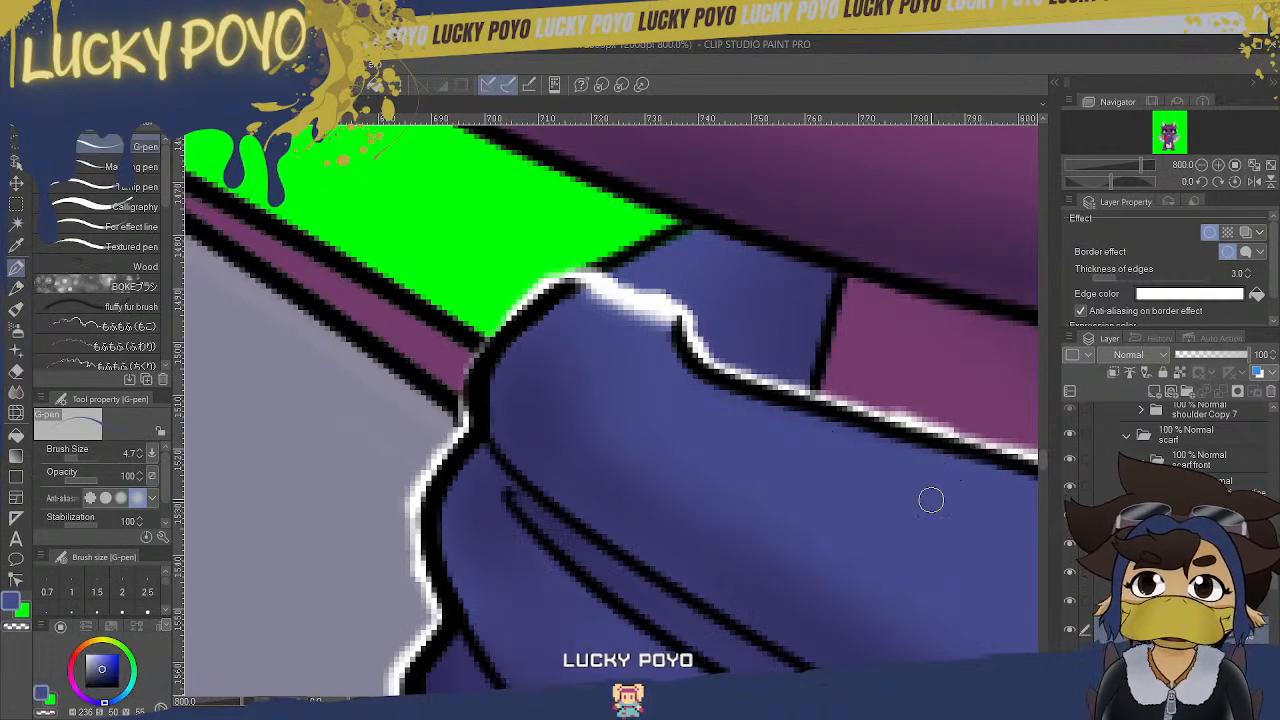
scroll(612, 410, "right", 10)
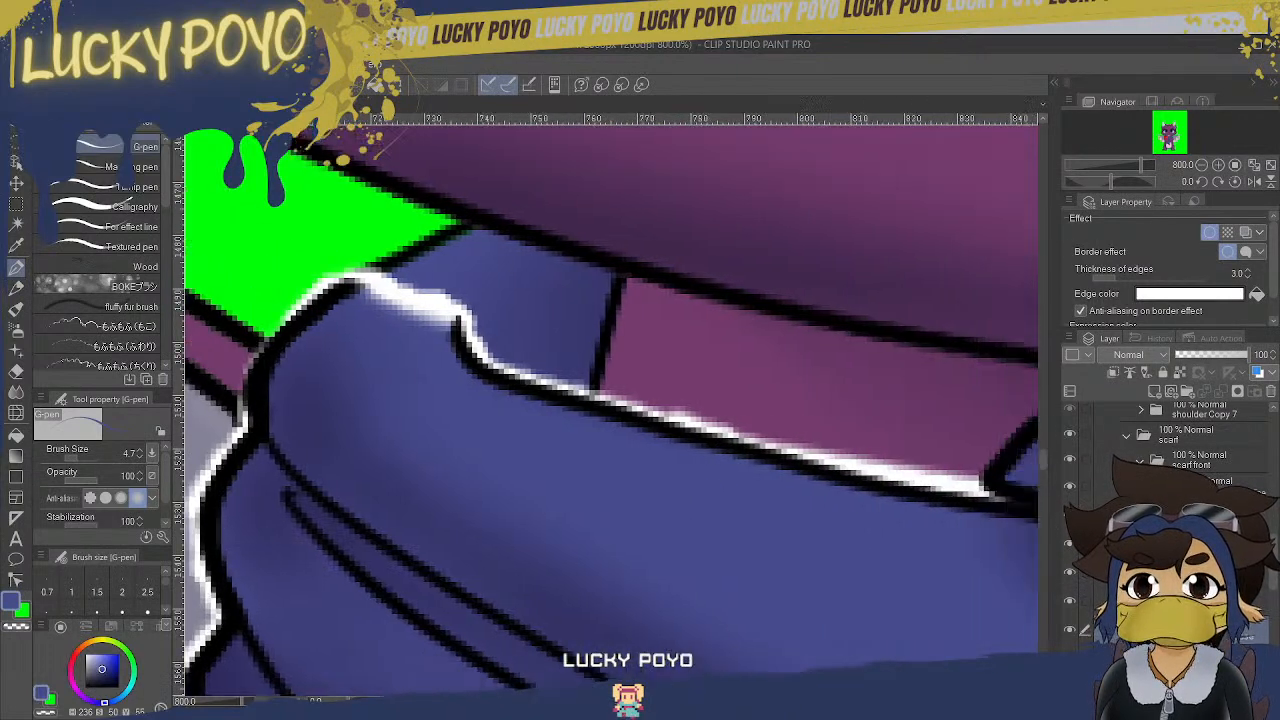
scroll(612, 410, "right", 10)
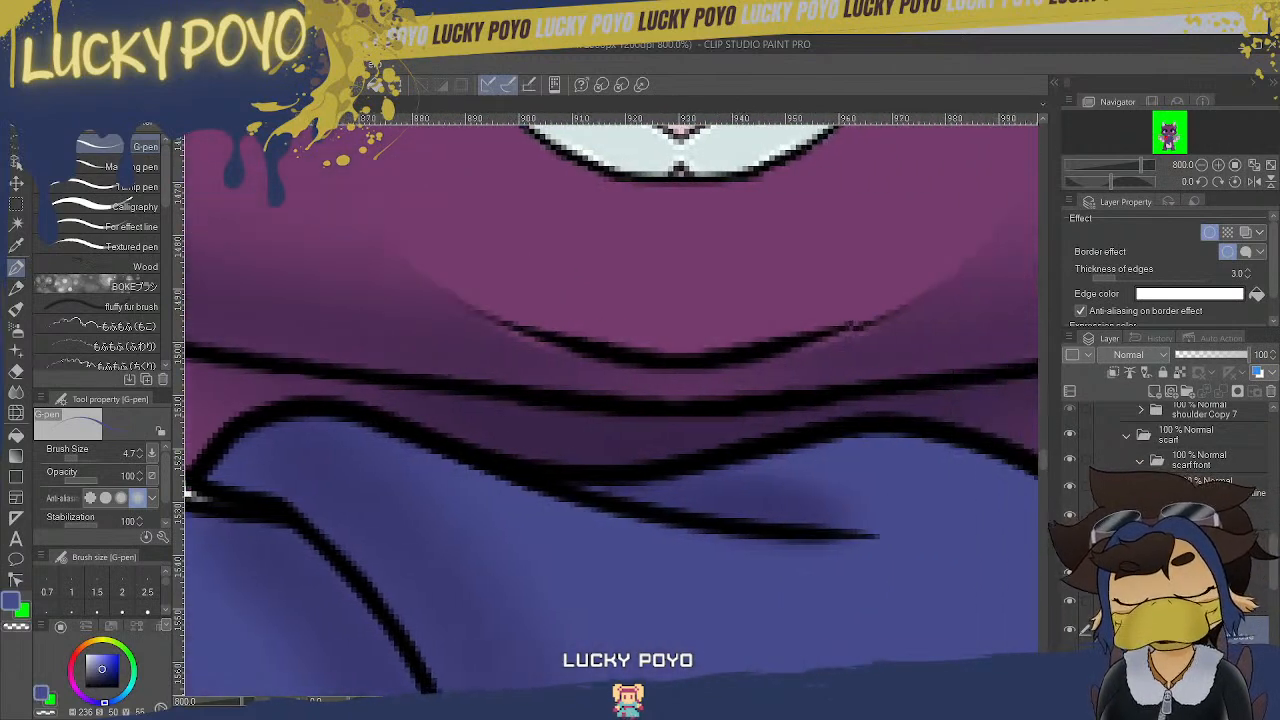
scroll(612, 410, "right", 5)
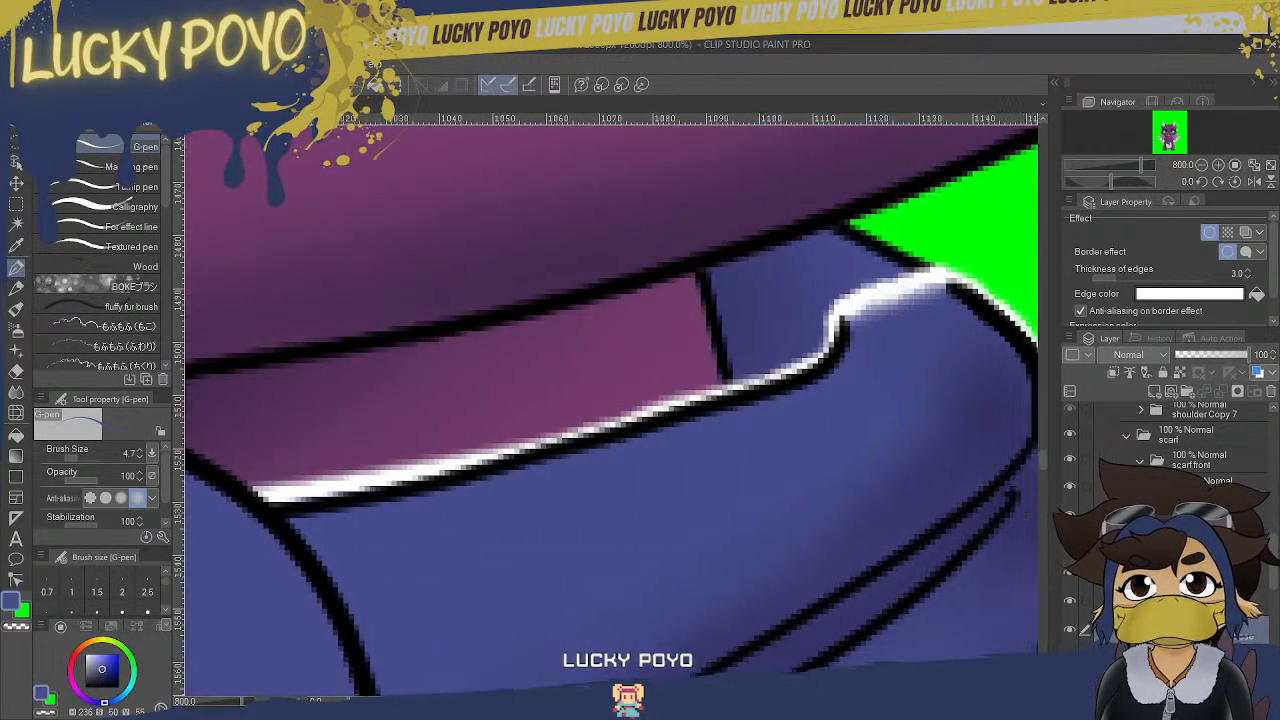
scroll(612, 410, "right", 4)
scroll(612, 410, "right", 2)
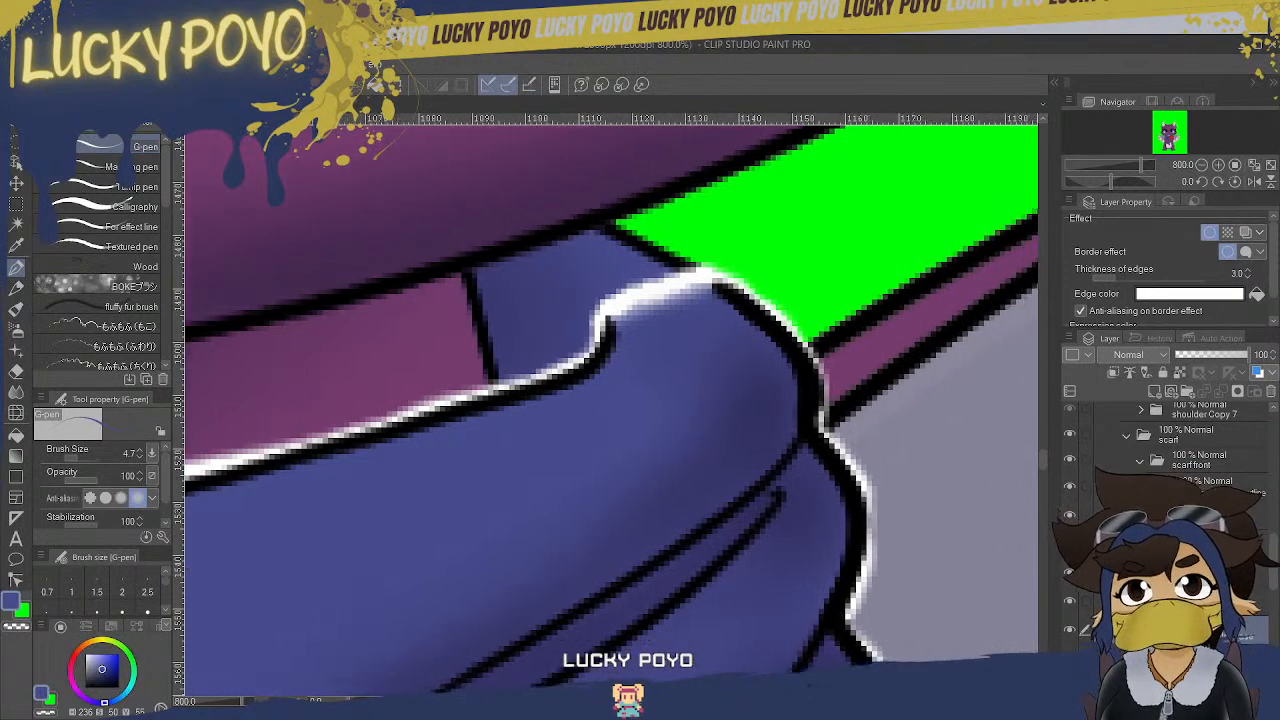
- Touch up the thin base color spots beneath the lower right outline, toward its corner with the center fold line, with the G-pen
left_click_drag(1044, 461, 1046, 477)
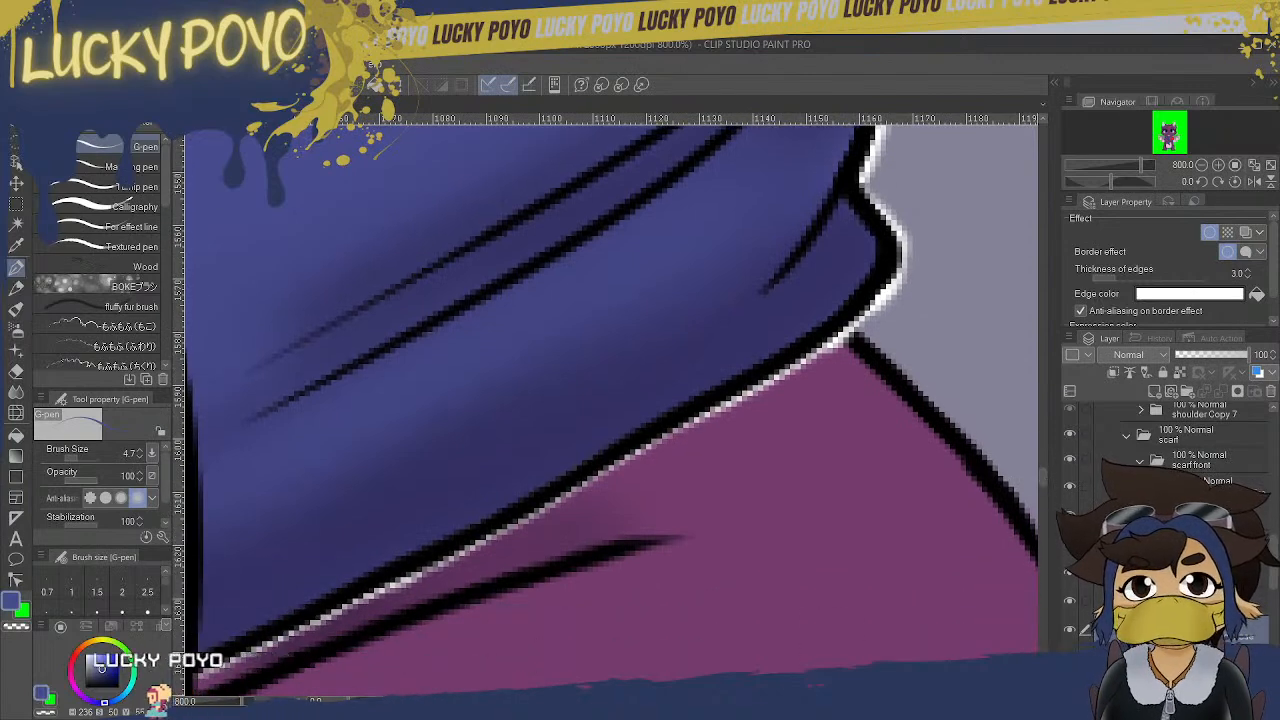
scroll(612, 410, "left", 4)
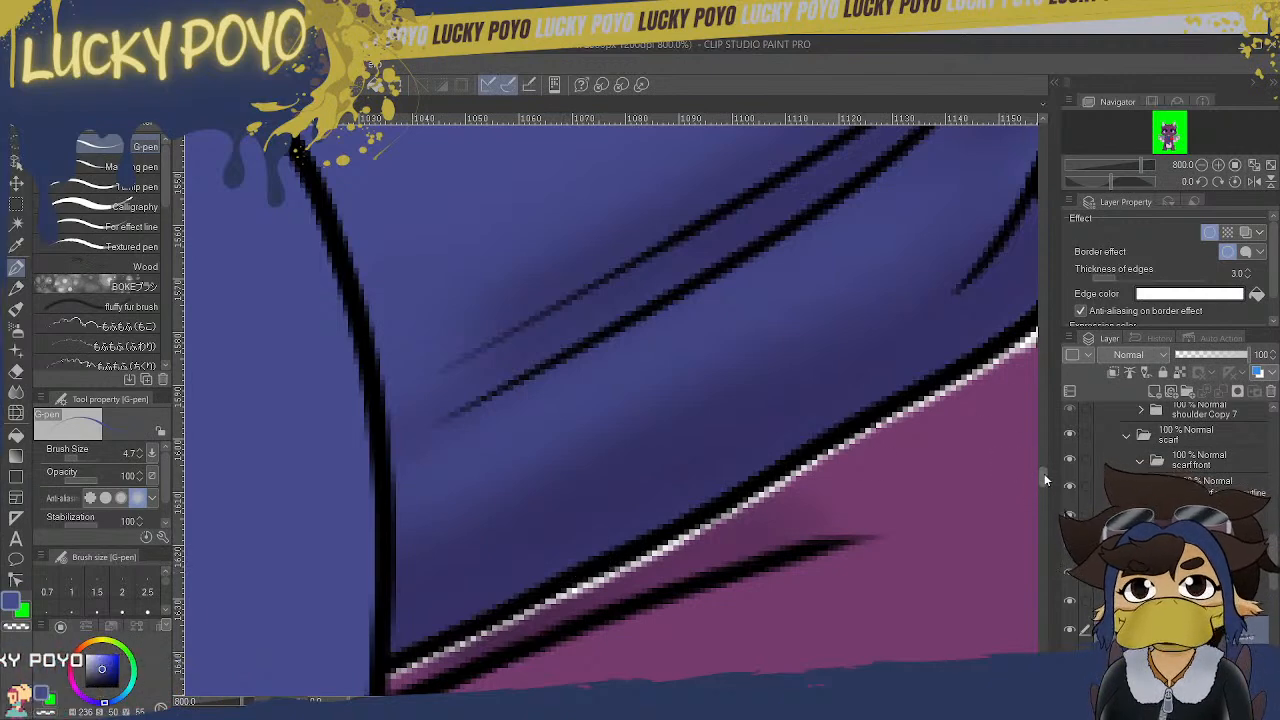
left_click_drag(1044, 474, 1044, 478)
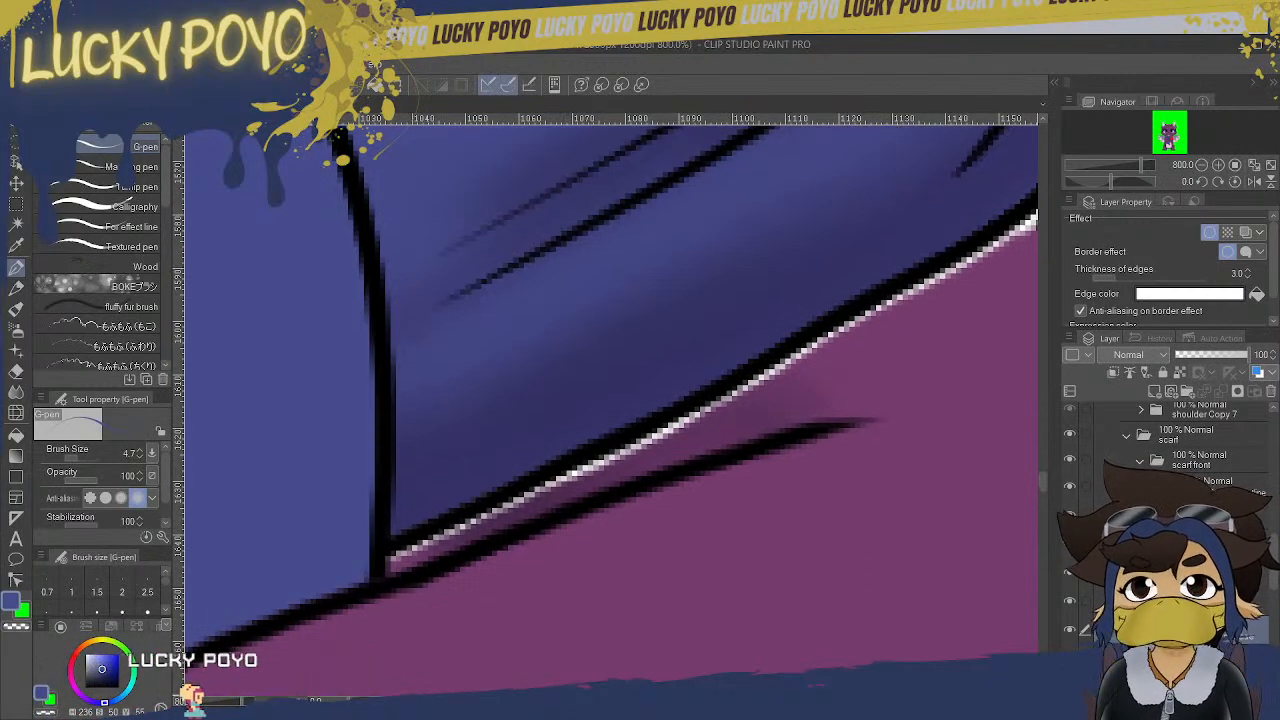
left_click_drag(717, 701, 701, 701)
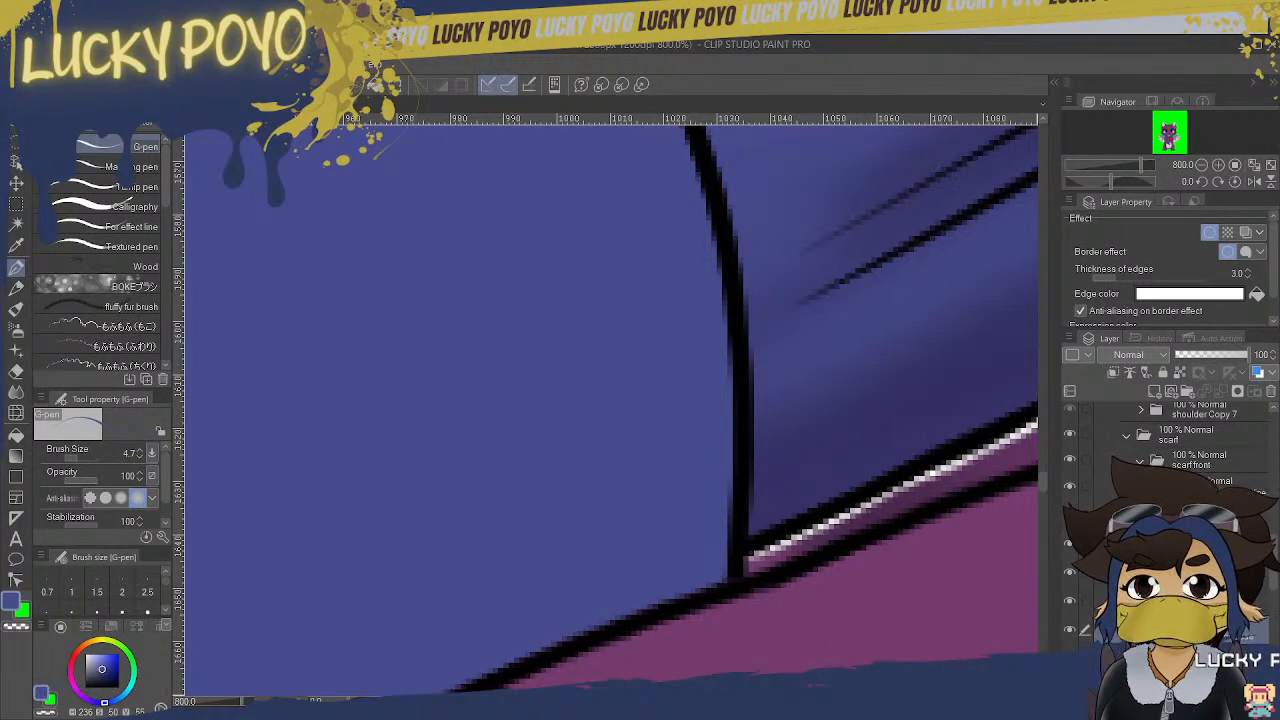
- Hide the layer covering the scarf's bottom center to expose the lower outline and base color edge of the middle section
scroll(612, 410, "left", 10)
left_click_drag(660, 701, 665, 701)
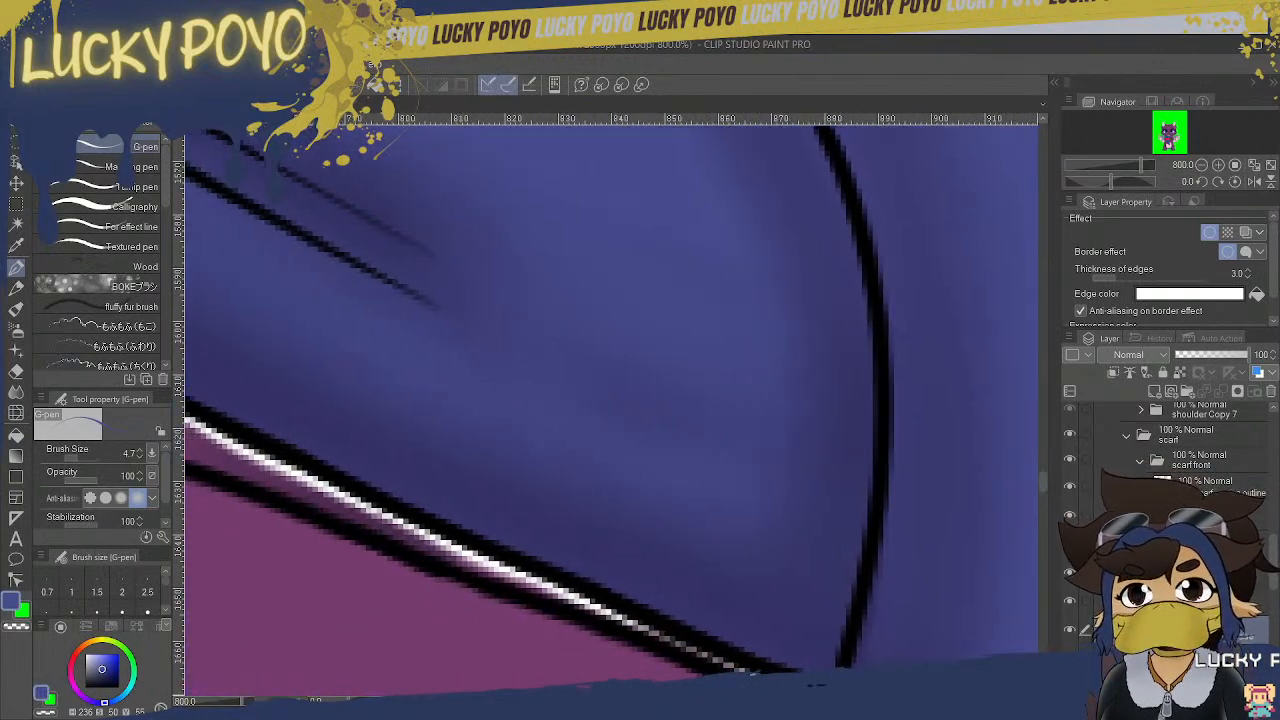
left_click_drag(1041, 480, 1040, 485)
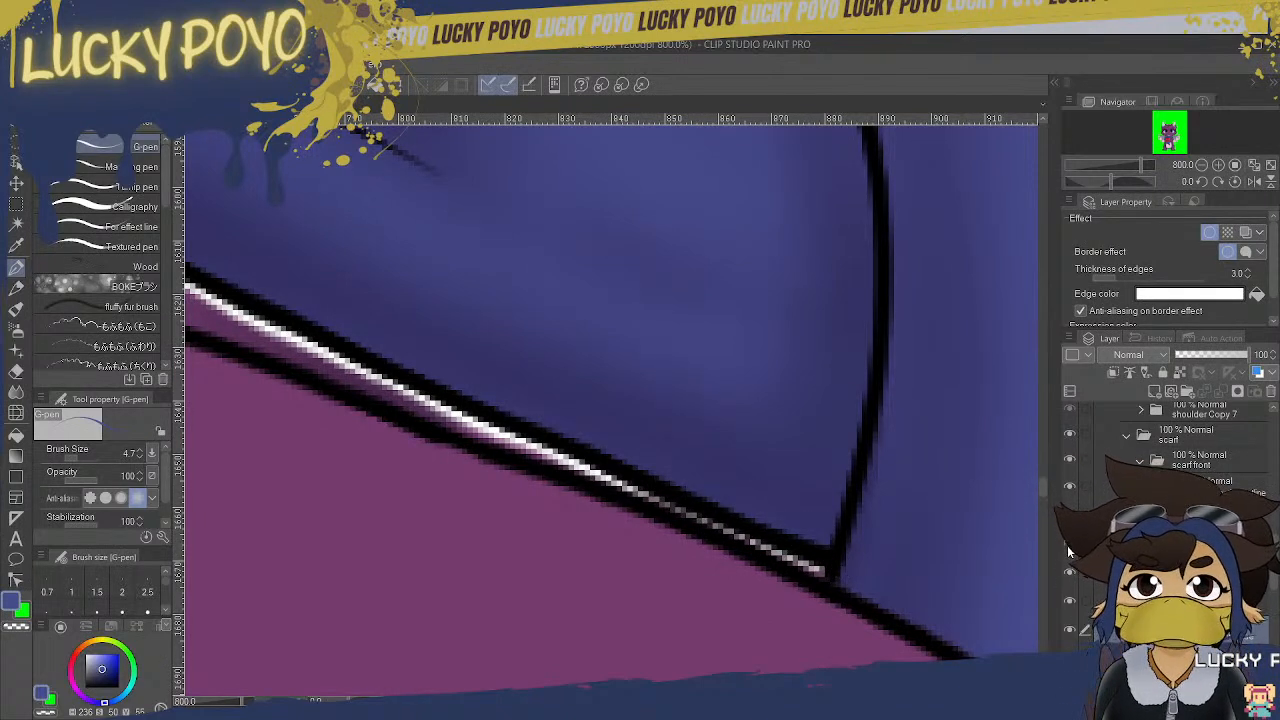
left_click_drag(835, 578, 1038, 604)
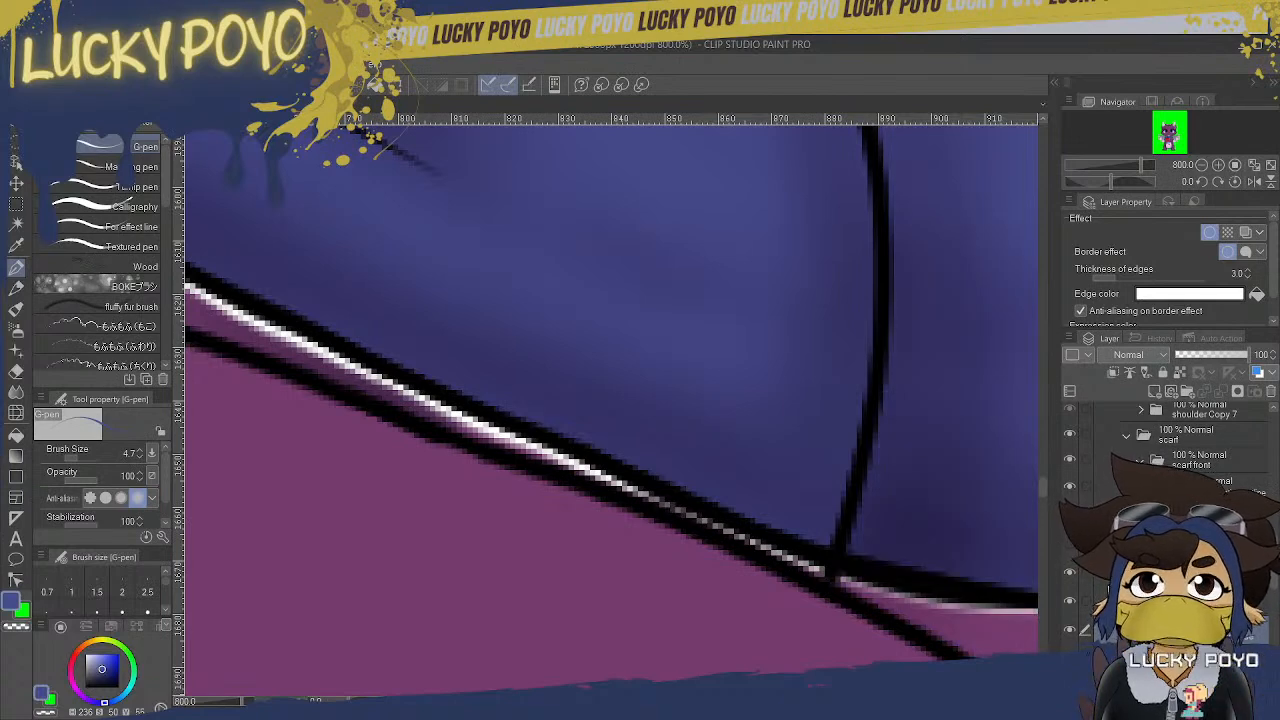
scroll(612, 400, "right", 2)
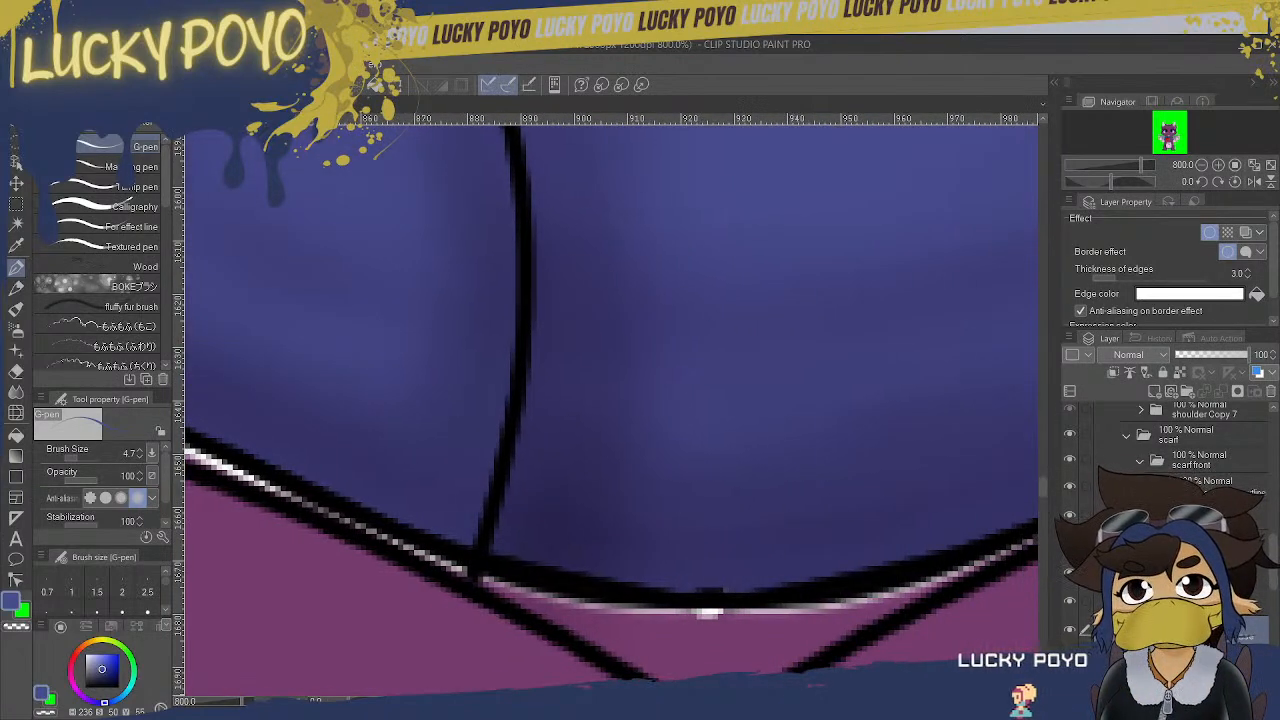
scroll(740, 590, "left", 1)
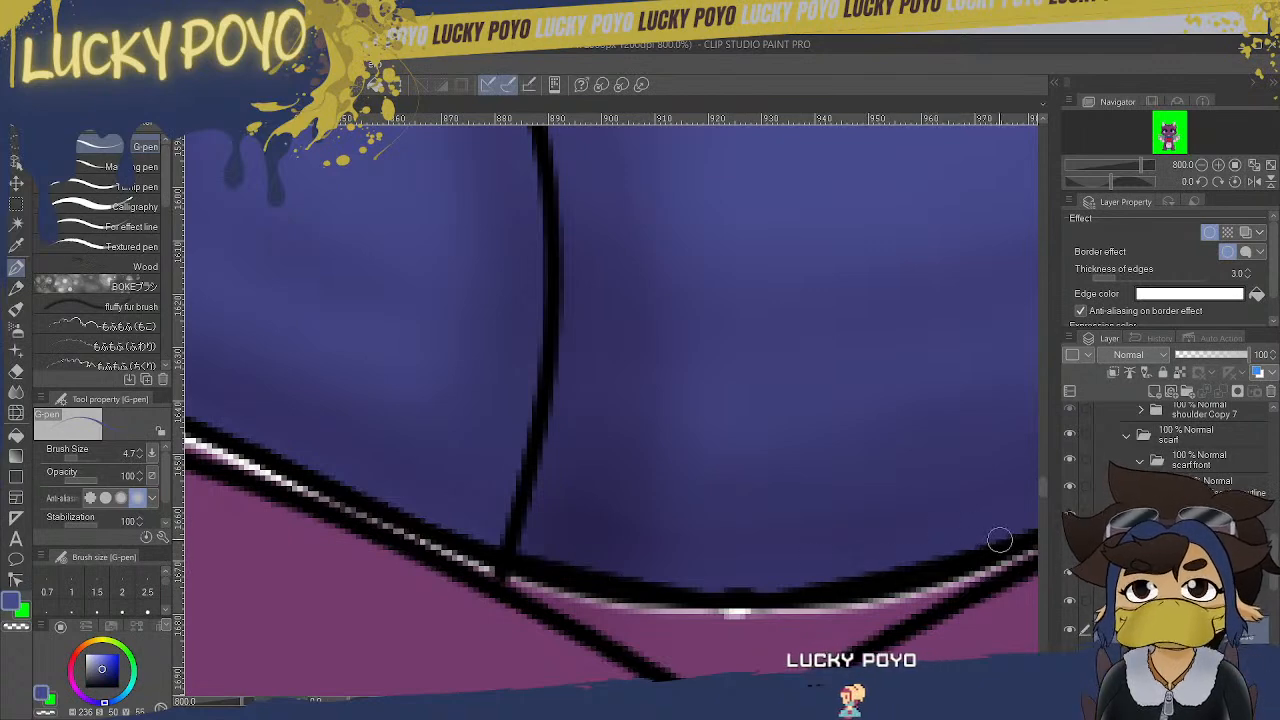
- Examine the white border along the scarf's lower edge from the center to the right corner, and along the upper edge's middle
scroll(612, 410, "right", 3)
scroll(612, 410, "right", 4)
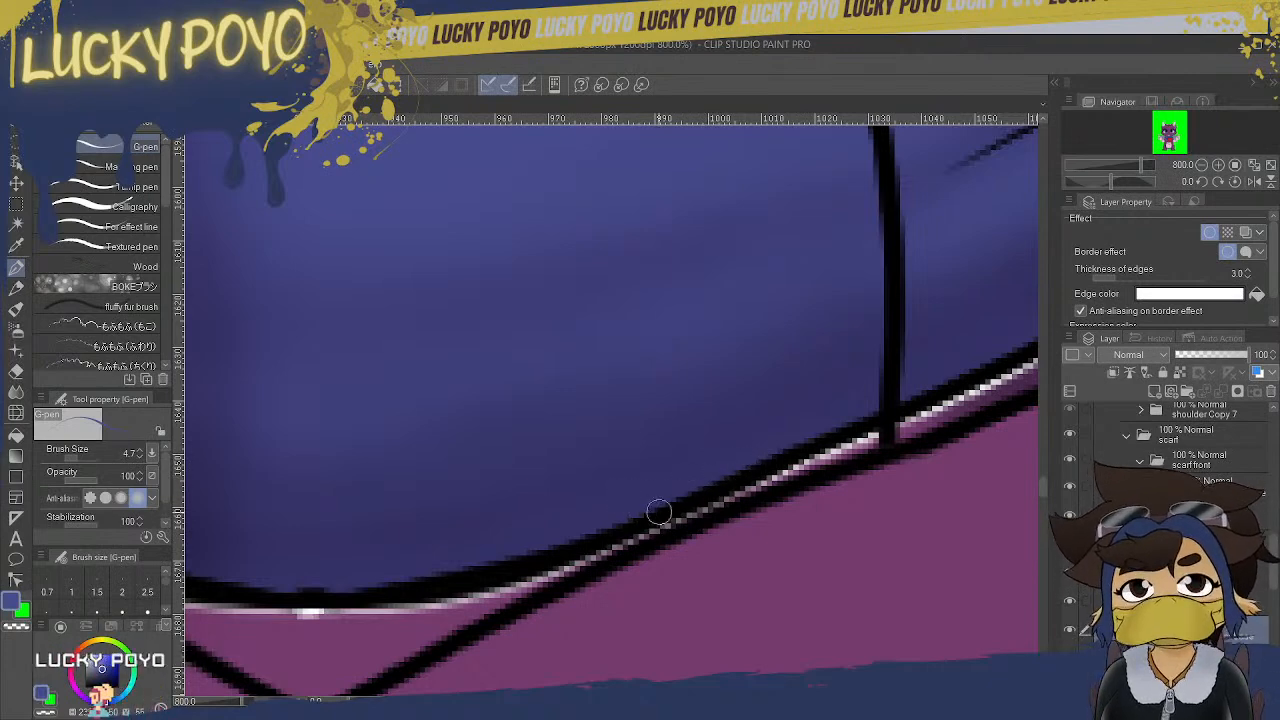
left_click_drag(690, 701, 699, 701)
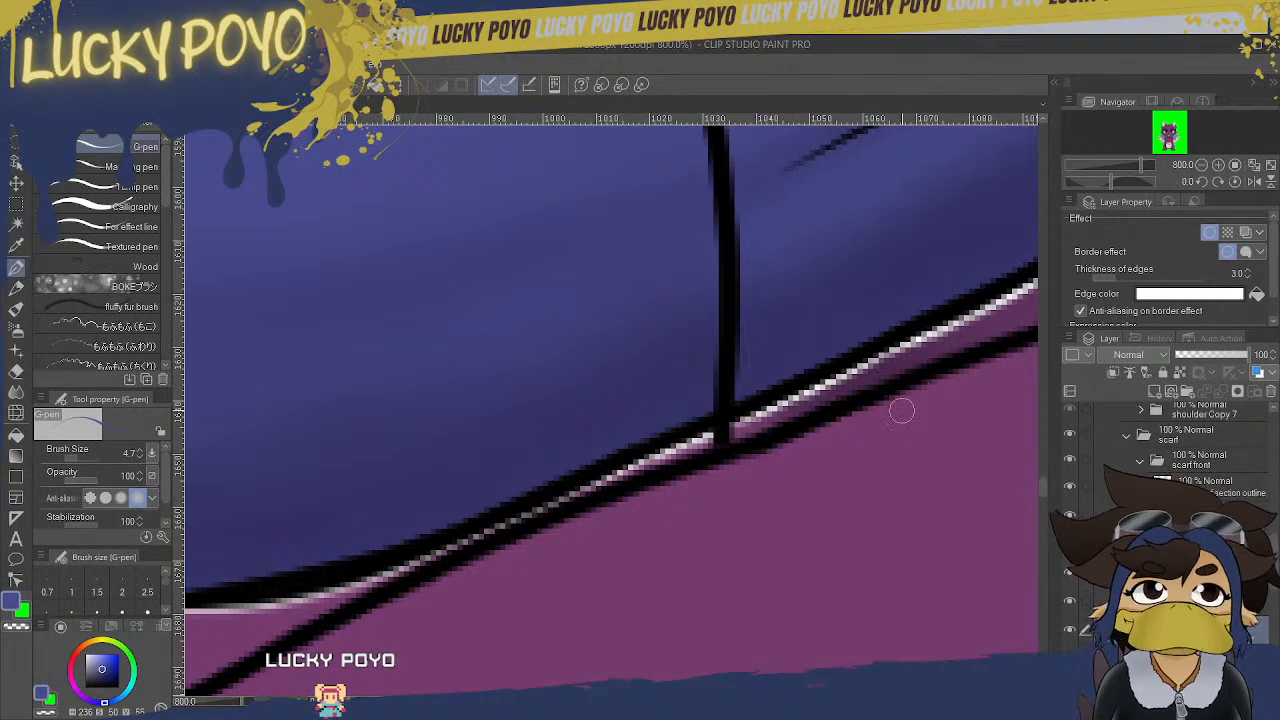
mouse_move(722, 701)
left_mouse_down()
mouse_move(734, 701)
mouse_move(711, 701)
left_mouse_up()
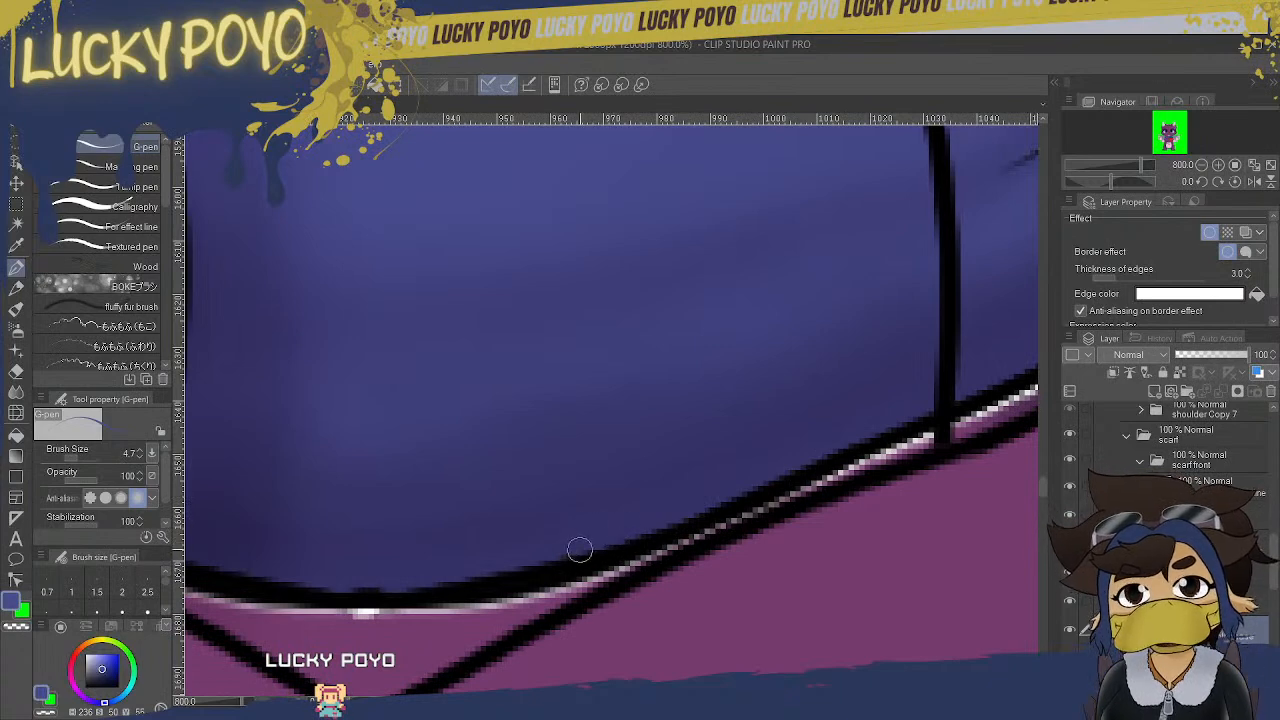
left_click_drag(711, 701, 737, 701)
left_click_drag(1047, 490, 1043, 478)
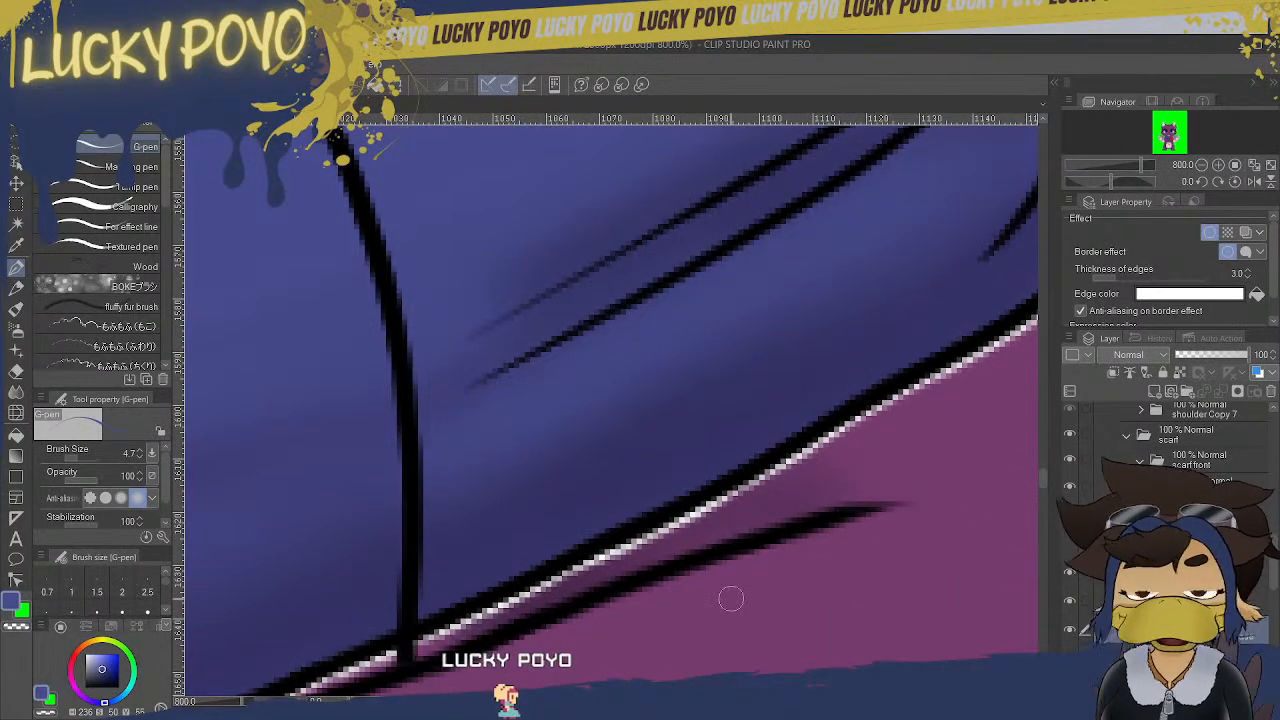
left_click_drag(737, 701, 745, 701)
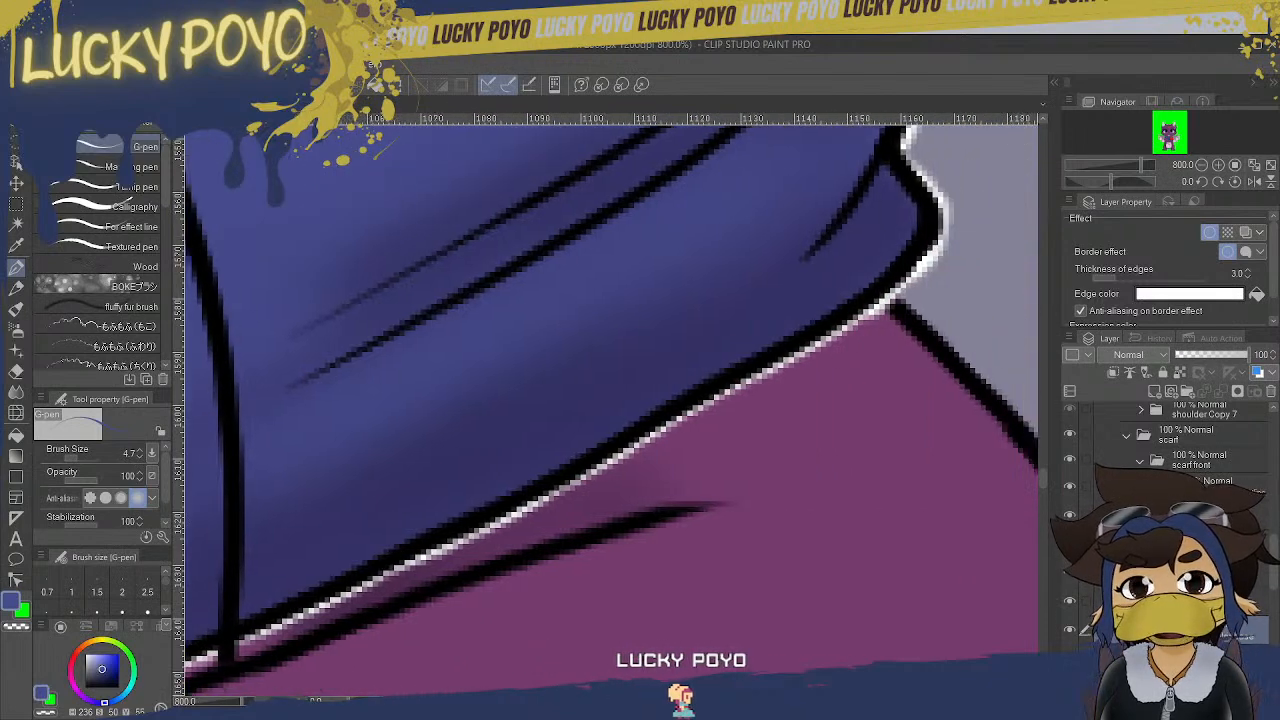
left_click_drag(1045, 470, 1043, 456)
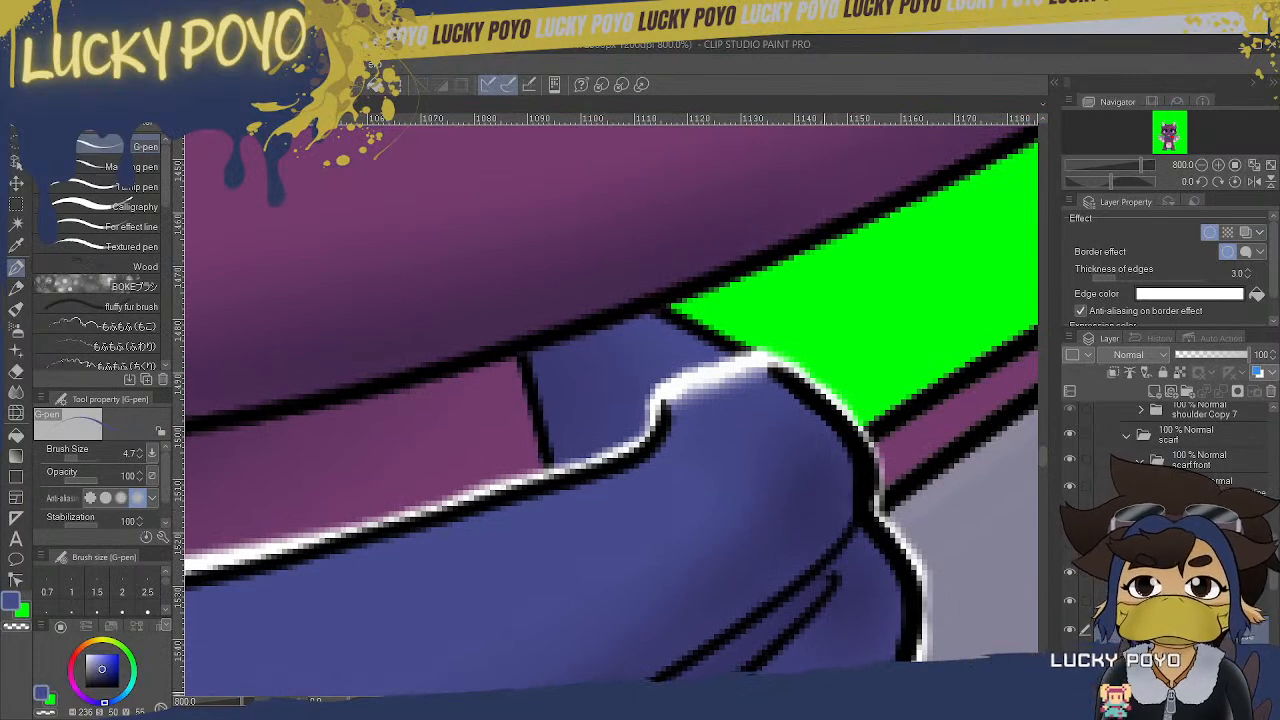
left_click_drag(769, 702, 721, 702)
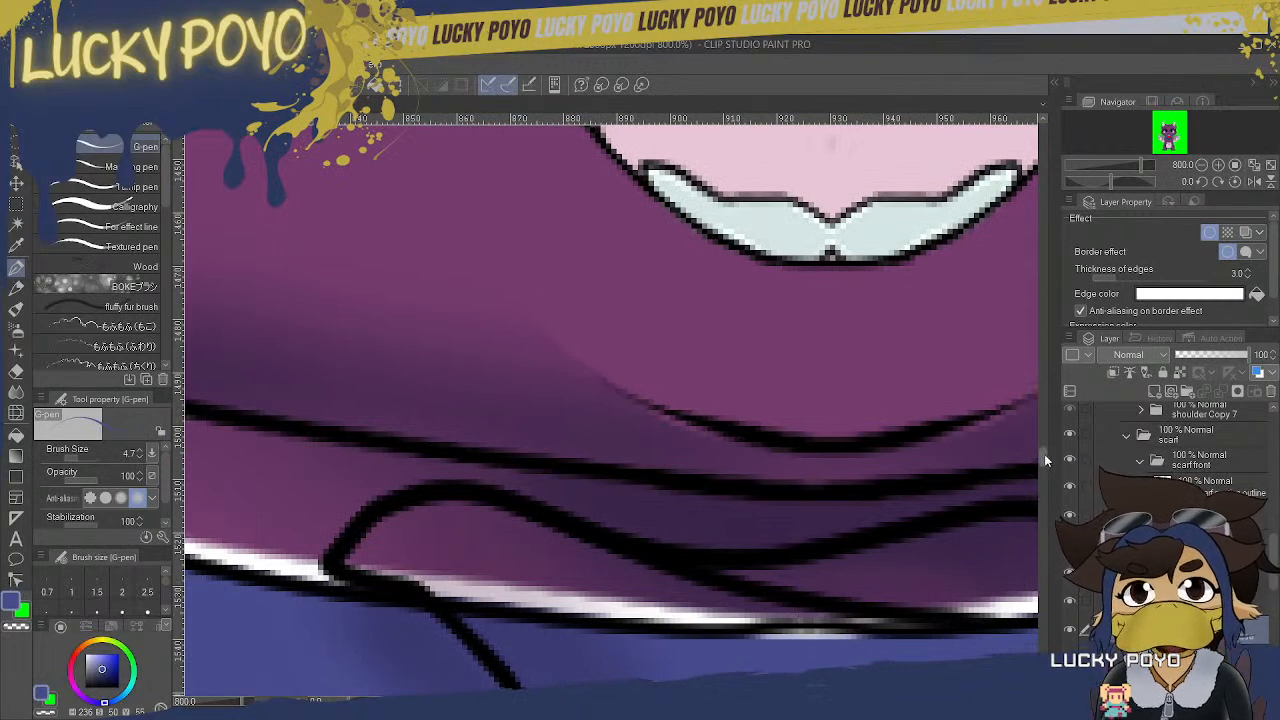
scroll(1043, 458, "down", 3)
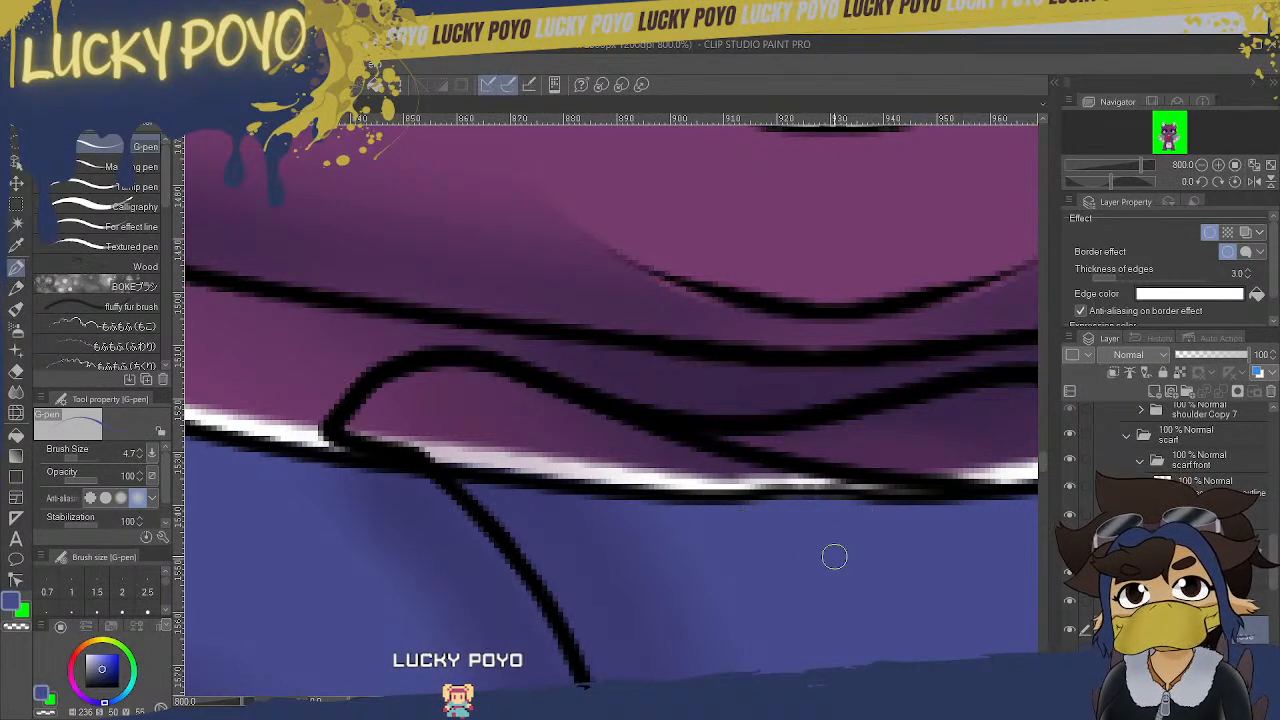
scroll(612, 410, "right", 5)
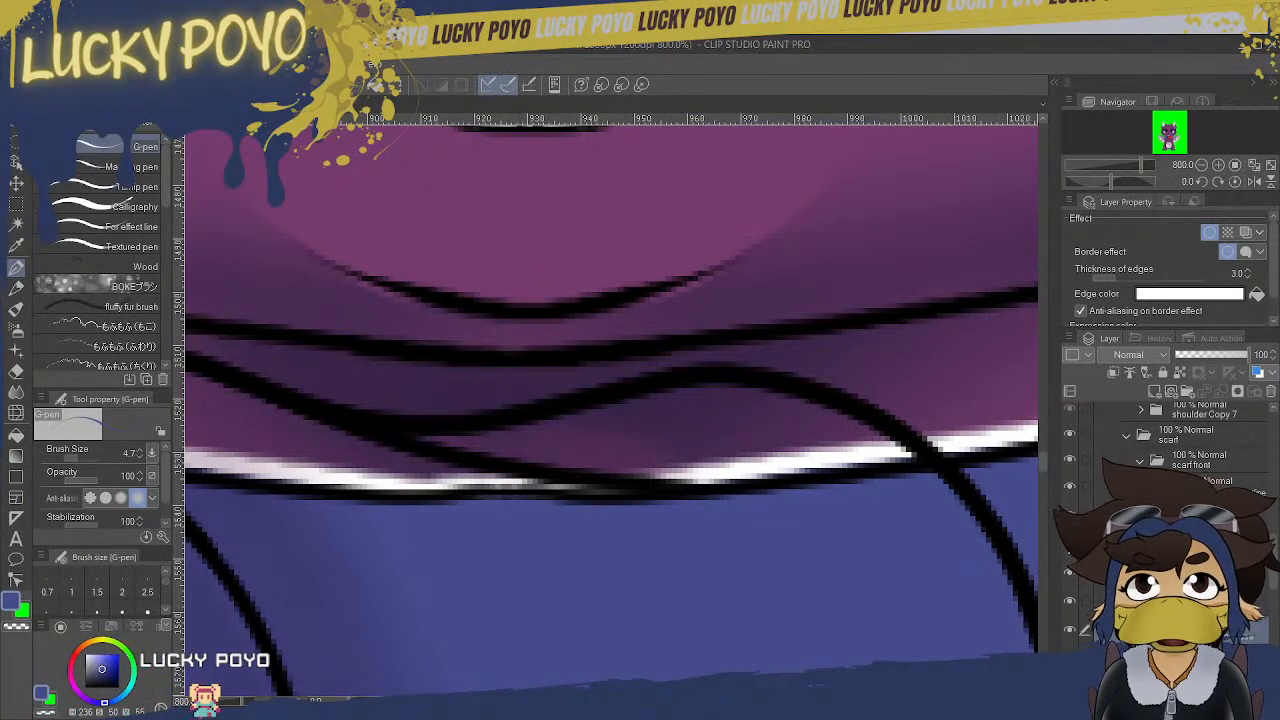
- Show the hidden layer over the scarf's middle section again and turn off the border effect on the scarf base layer
left_click(1071, 548)
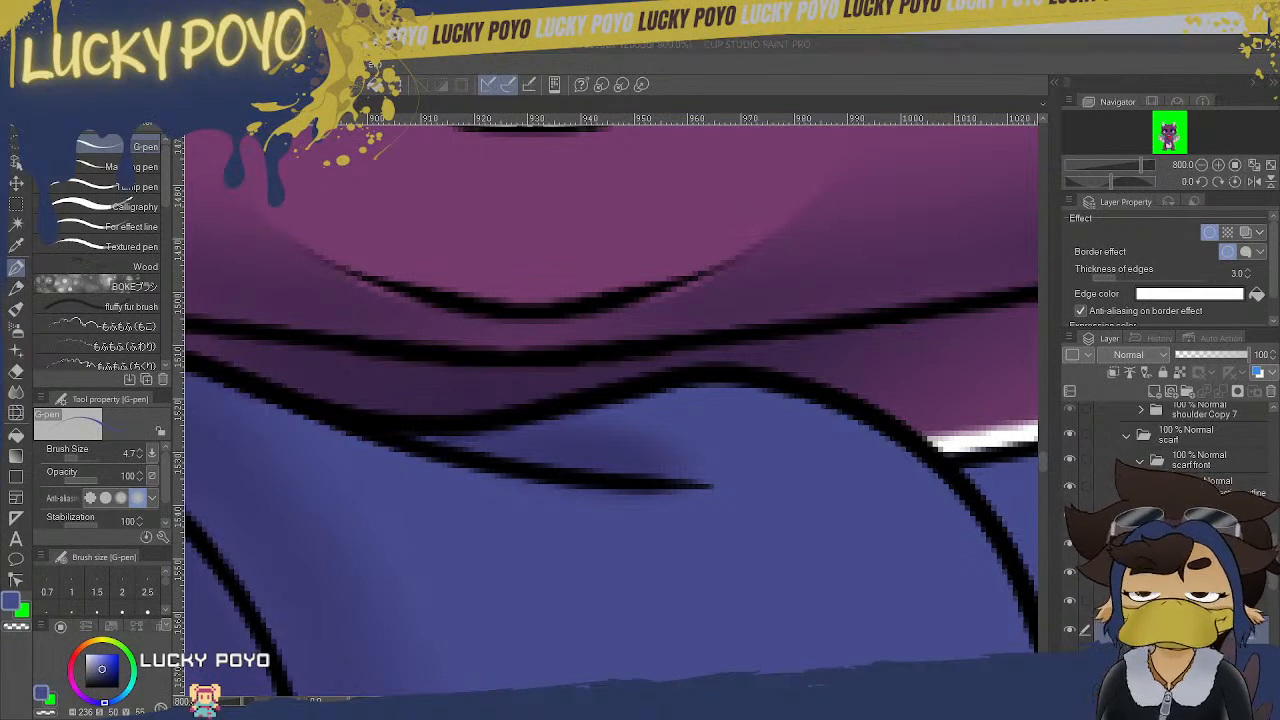
left_click(1211, 232)
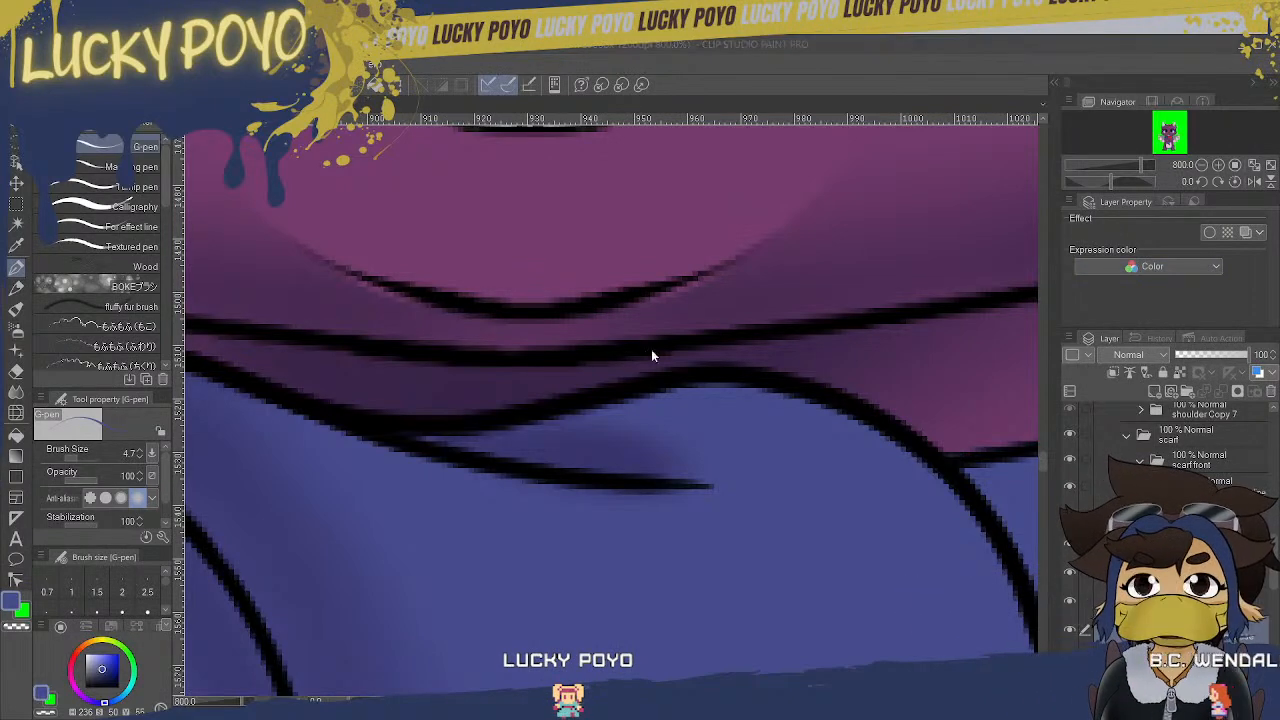
- On the blank canvas, sketch a round head with two lashed eyes using the Colored pencil
left_click(866, 142)
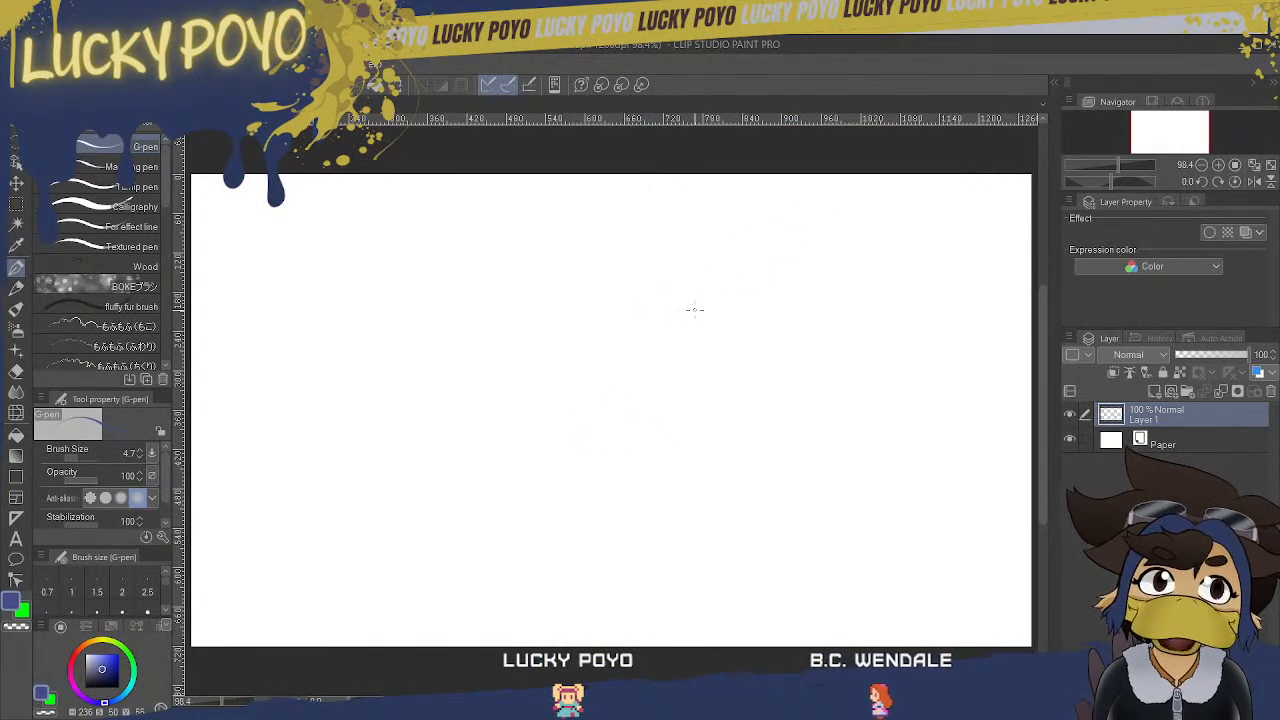
left_click(16, 289)
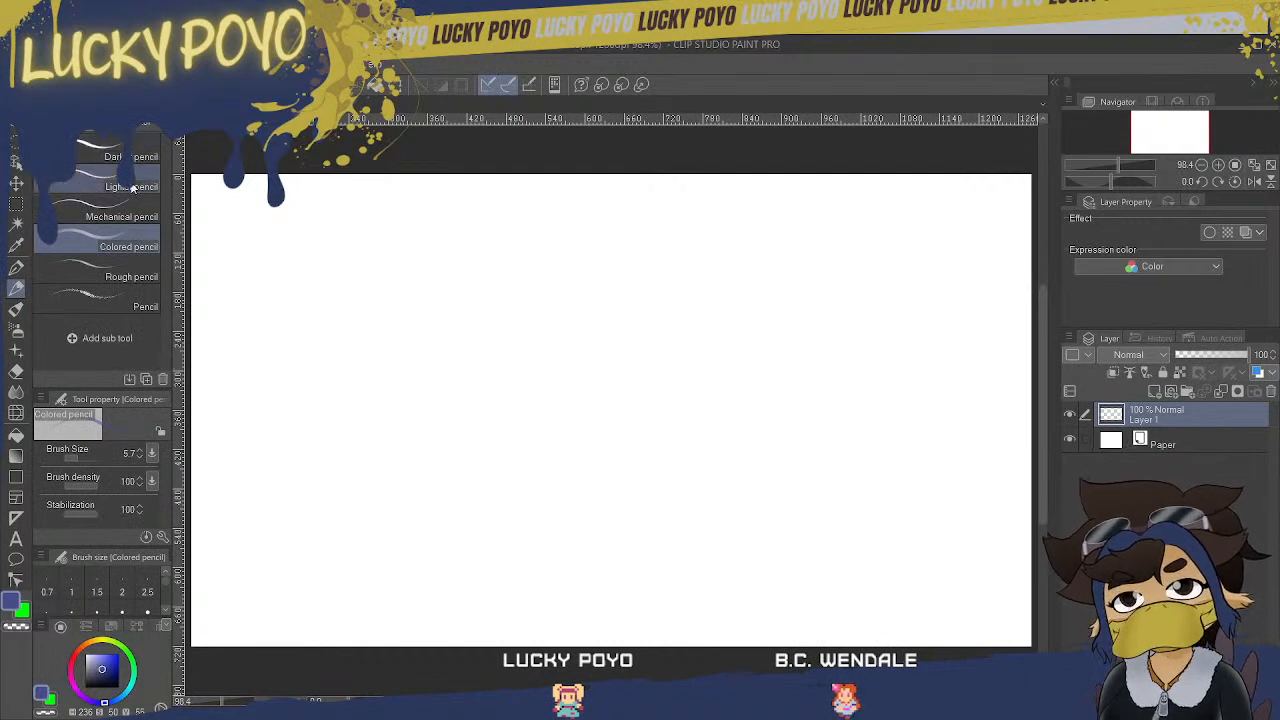
key("ctrl+plus")
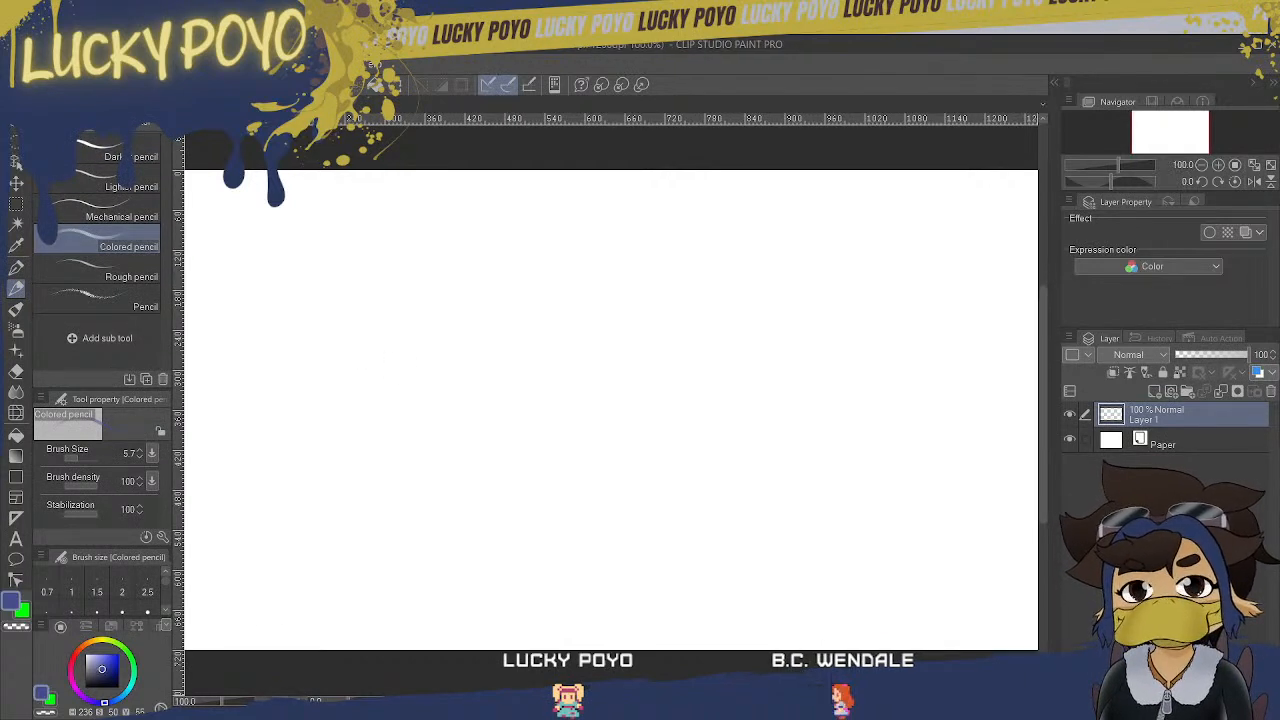
key("ctrl+plus")
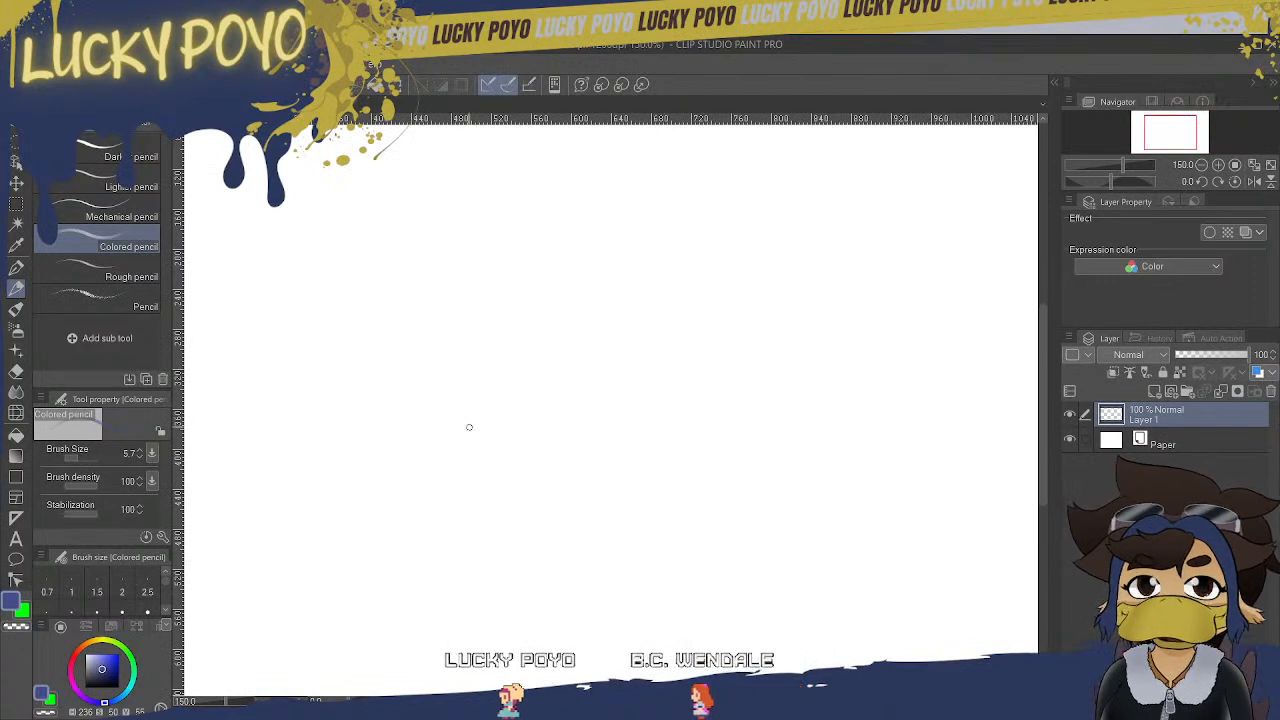
mouse_move(622, 234)
left_mouse_down()
mouse_move(583, 249)
mouse_move(563, 310)
mouse_move(641, 345)
mouse_move(685, 306)
mouse_move(668, 249)
mouse_move(639, 230)
mouse_move(604, 237)
left_mouse_up()
mouse_move(630, 278)
left_mouse_down()
mouse_move(659, 290)
mouse_move(628, 284)
left_mouse_up()
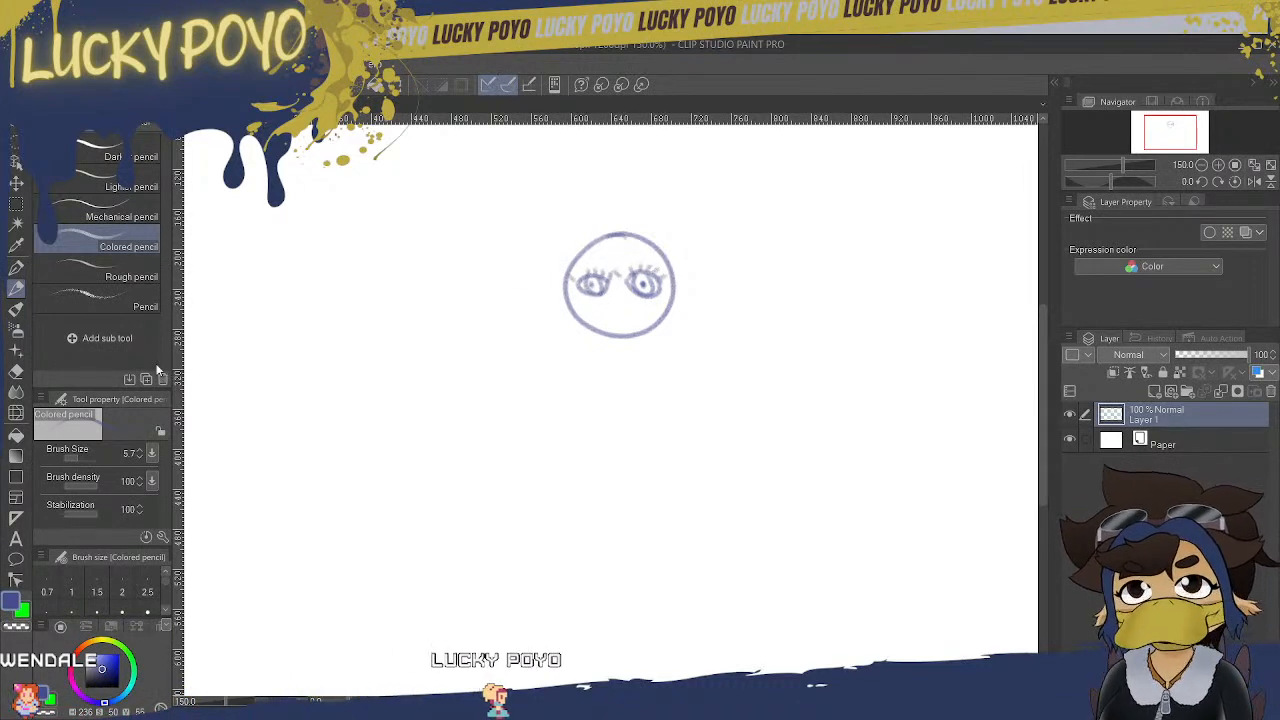
- Sketch long straight hair strands from the top of the head down both sides of the face
mouse_move(612, 233)
left_mouse_down()
mouse_move(524, 287)
mouse_move(527, 396)
left_mouse_up()
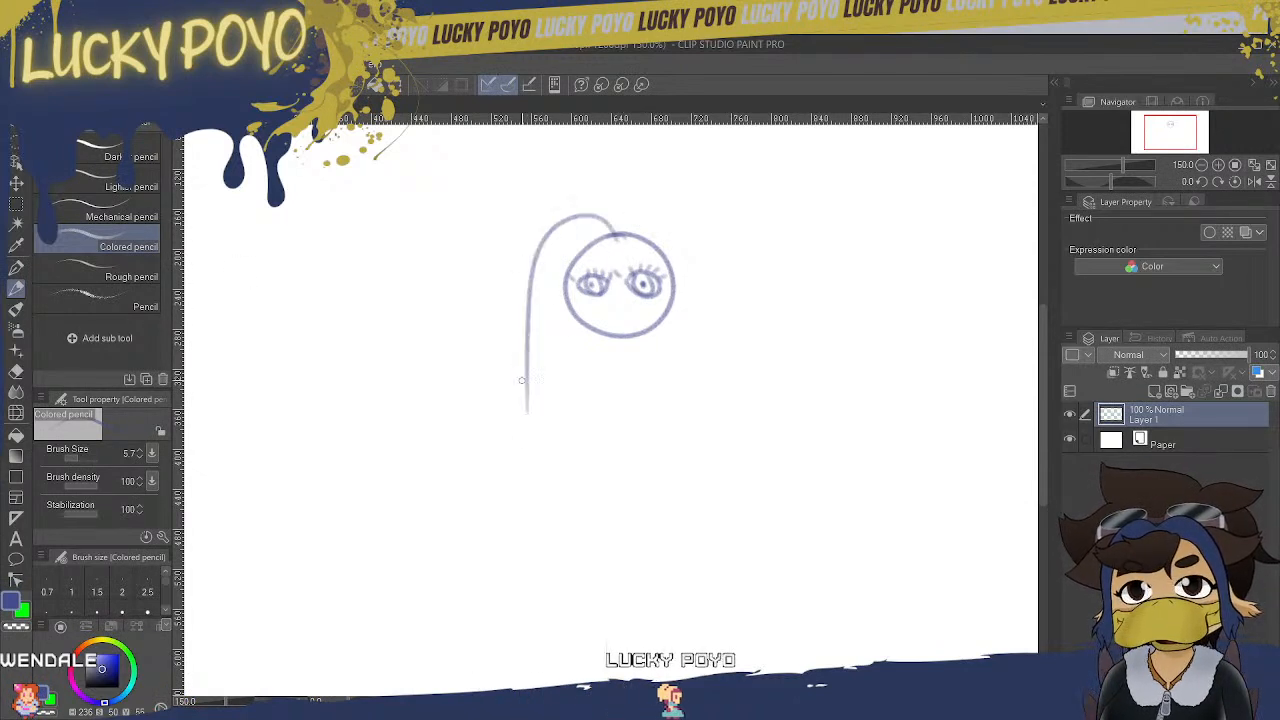
left_click_drag(570, 248, 531, 432)
mouse_move(603, 236)
left_mouse_down()
mouse_move(555, 248)
mouse_move(533, 461)
left_mouse_up()
mouse_move(624, 214)
left_mouse_down()
mouse_move(582, 234)
mouse_move(552, 439)
left_mouse_up()
mouse_move(602, 236)
left_mouse_down()
mouse_move(521, 382)
mouse_move(685, 302)
left_mouse_up()
left_click_drag(662, 226, 690, 446)
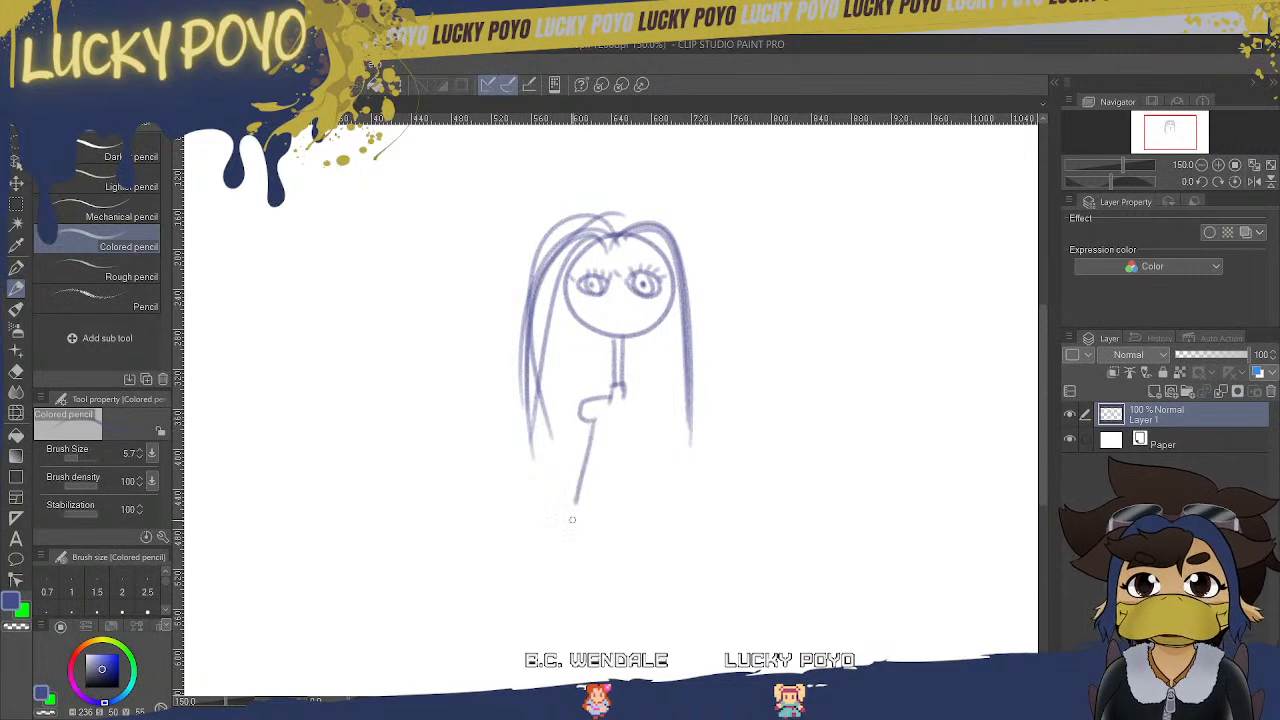
- Sketch the figure's thin neck, flared dress with short puffed sleeves, and the right-hand arm with its hand
left_click_drag(668, 512, 624, 393)
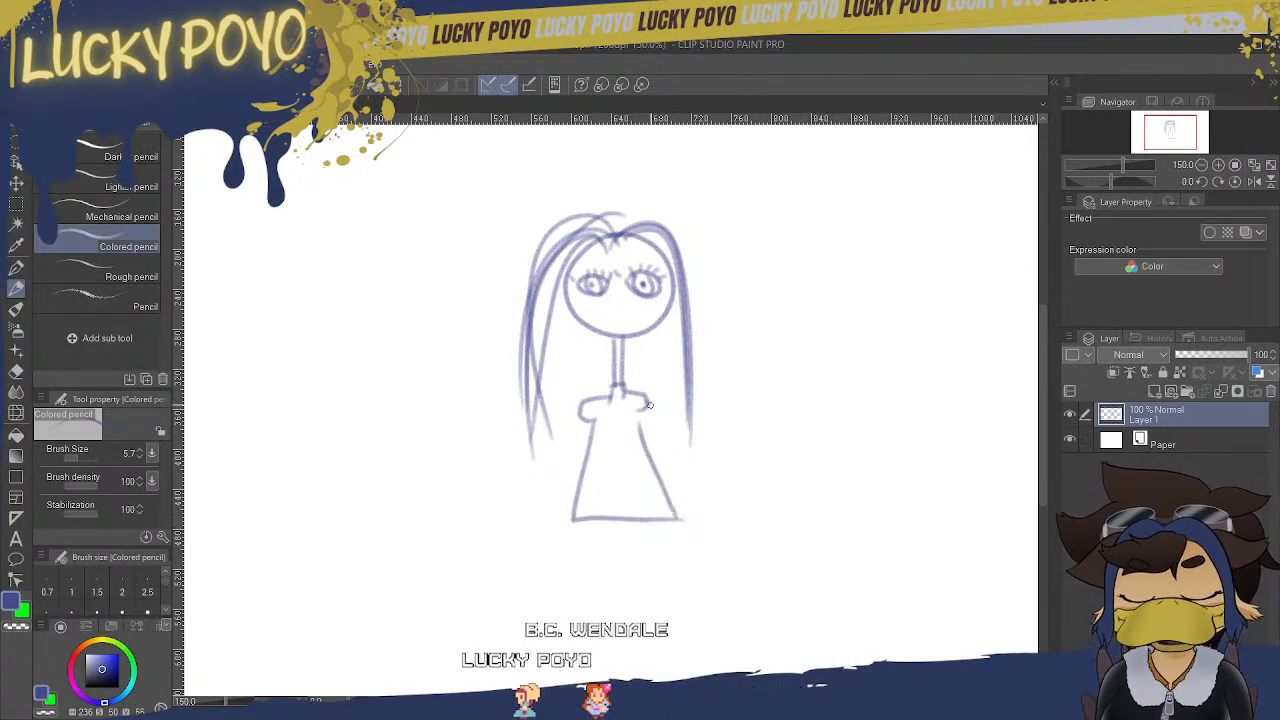
mouse_move(652, 418)
left_mouse_down()
mouse_move(684, 458)
mouse_move(696, 446)
mouse_move(686, 429)
left_mouse_up()
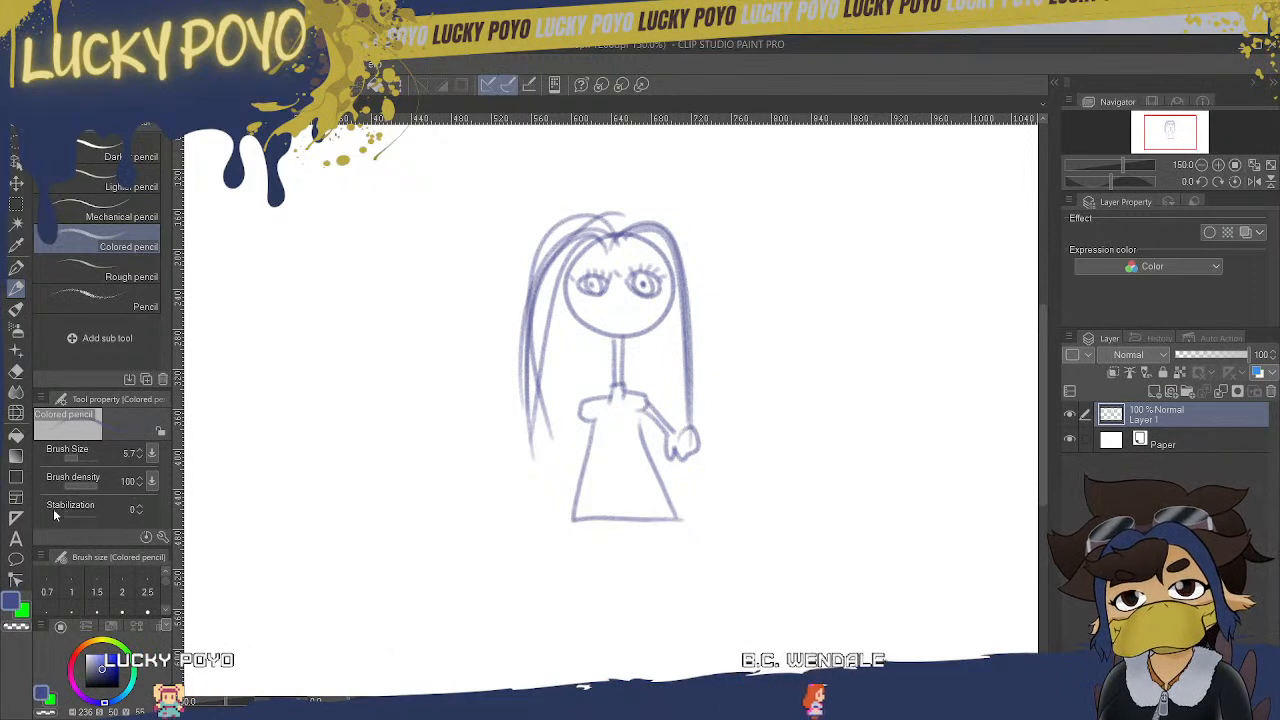
- Undo the first hand's strokes, redraw it with pencil stabilization at 0, and sketch the opposite arm and hand
key("ctrl+z")
key("ctrl+z")
key("ctrl+z")
key("ctrl+z")
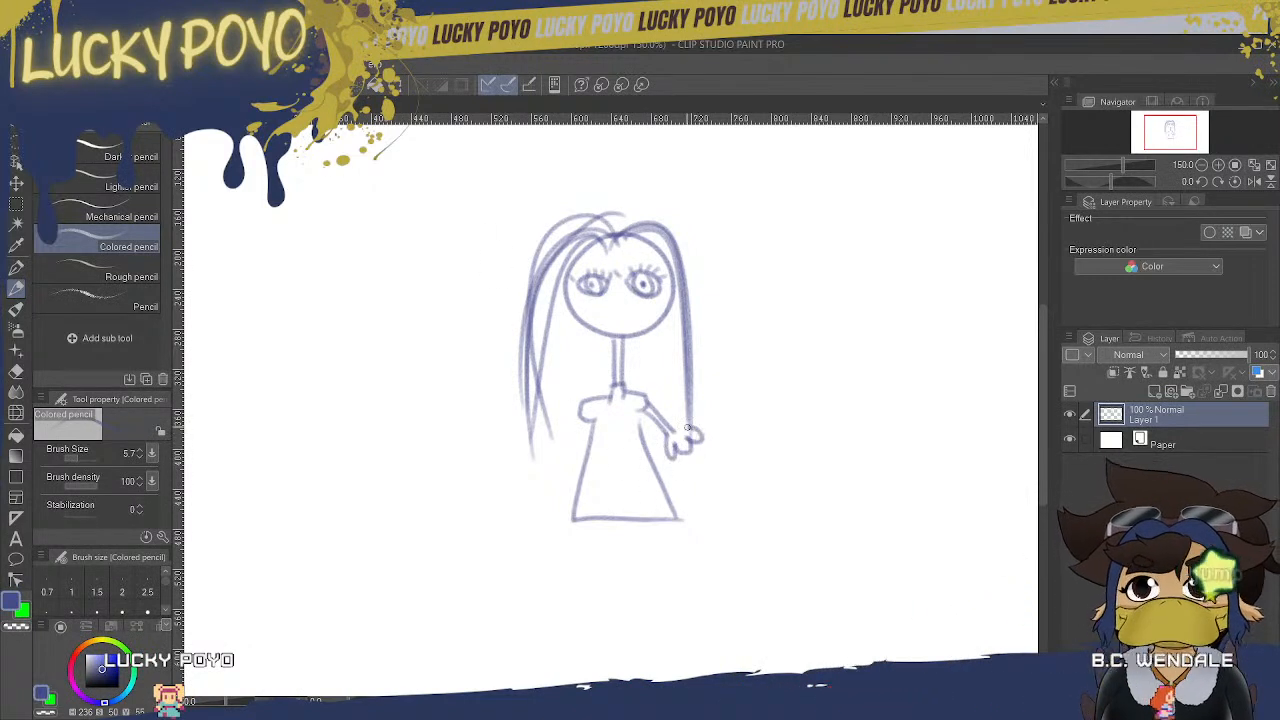
mouse_move(578, 403)
left_mouse_down()
mouse_move(512, 435)
mouse_move(512, 454)
mouse_move(541, 444)
left_mouse_up()
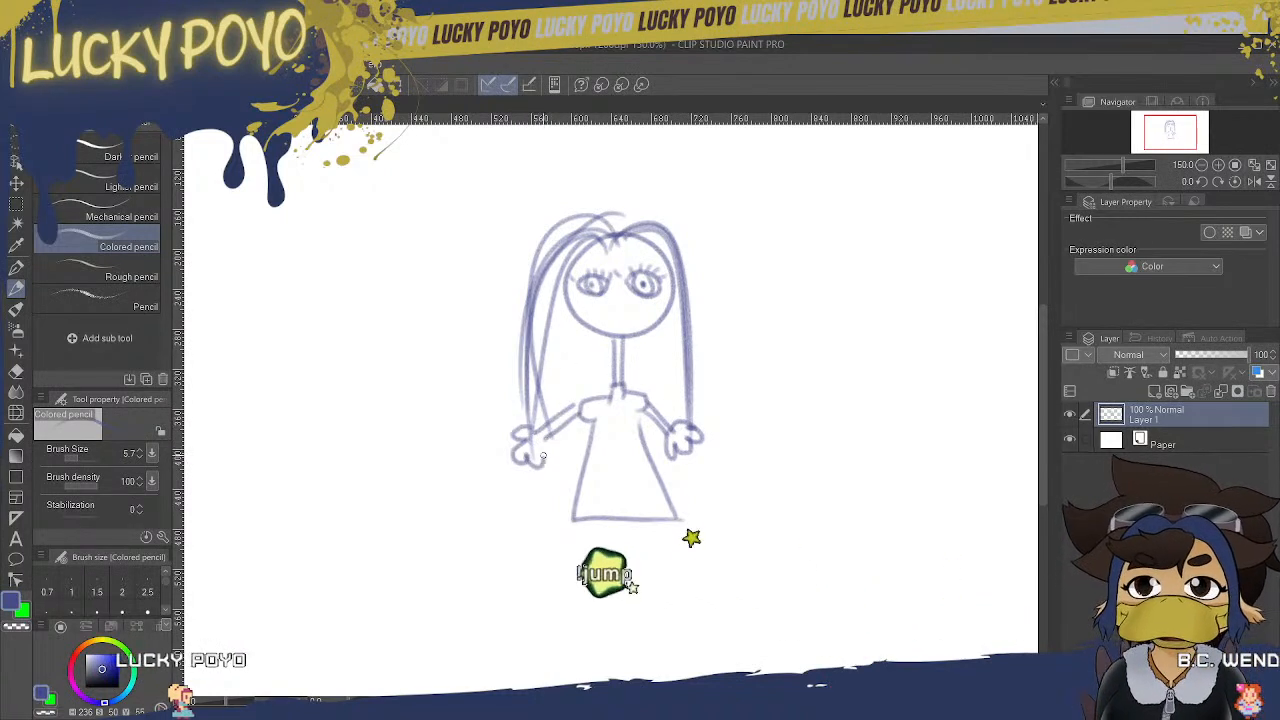
- Finish the figure with full lips, two thin legs in big heeled shoes, and extra outer hair strands on the right
left_click_drag(601, 318, 641, 318)
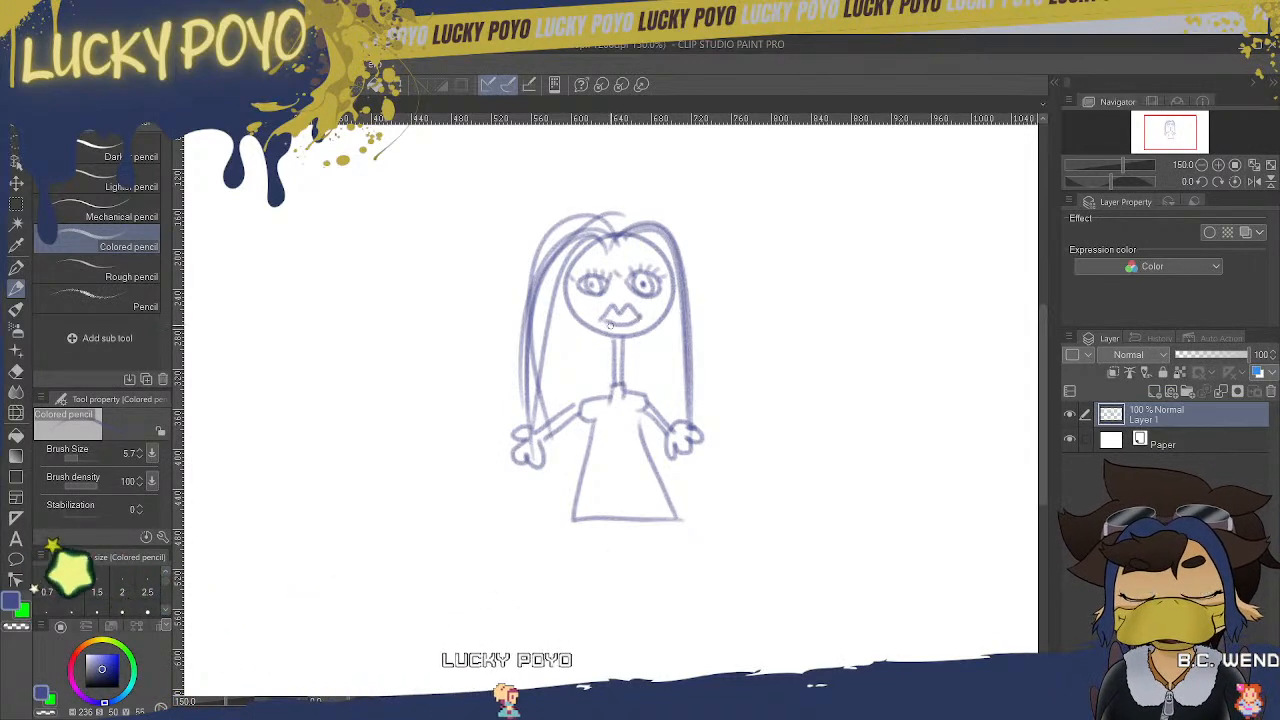
mouse_move(597, 522)
left_mouse_down()
mouse_move(592, 576)
mouse_move(562, 581)
mouse_move(581, 615)
mouse_move(614, 610)
left_mouse_up()
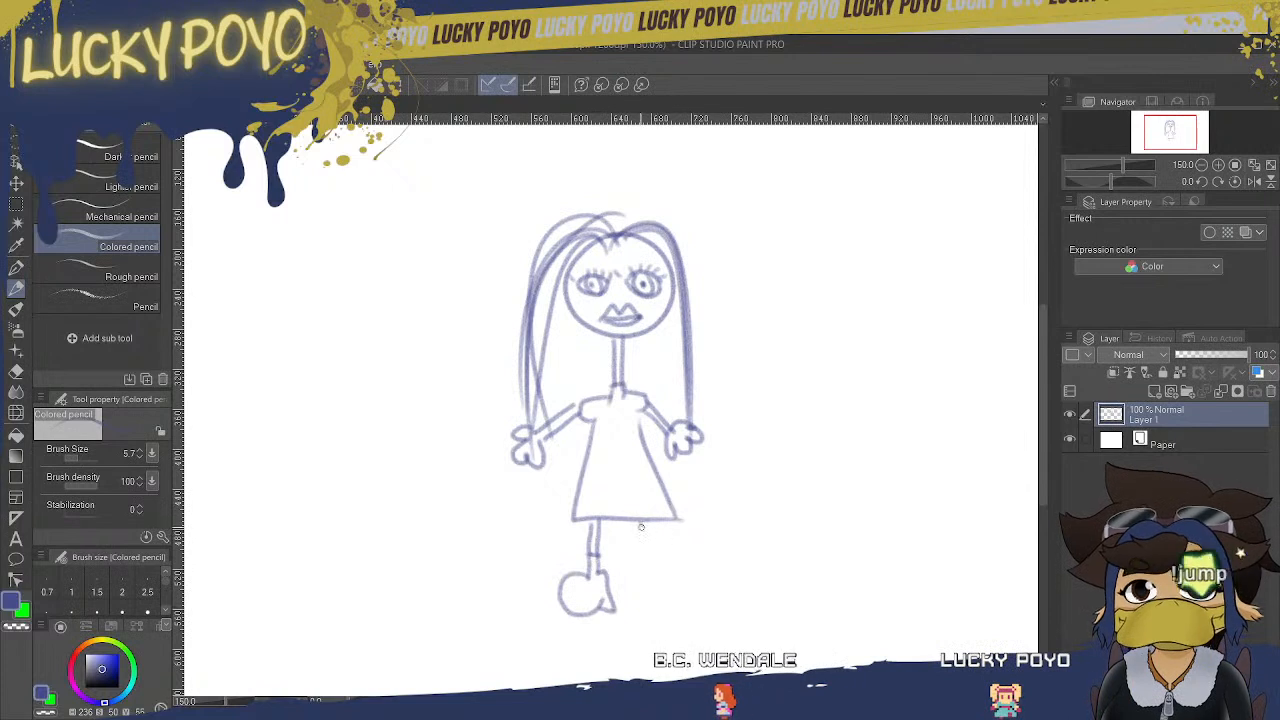
mouse_move(645, 550)
left_mouse_down()
mouse_move(655, 610)
mouse_move(677, 614)
left_mouse_up()
left_click_drag(658, 572, 660, 612)
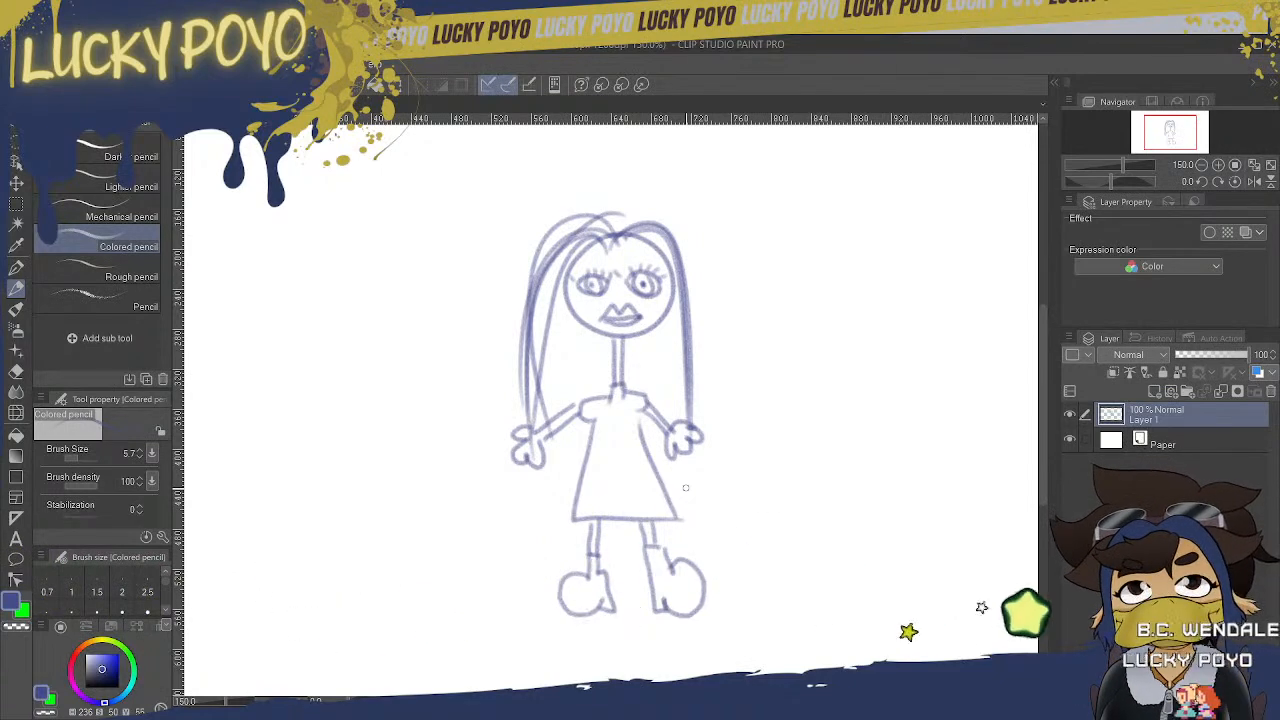
mouse_move(636, 208)
left_mouse_down()
mouse_move(711, 320)
mouse_move(707, 422)
left_mouse_up()
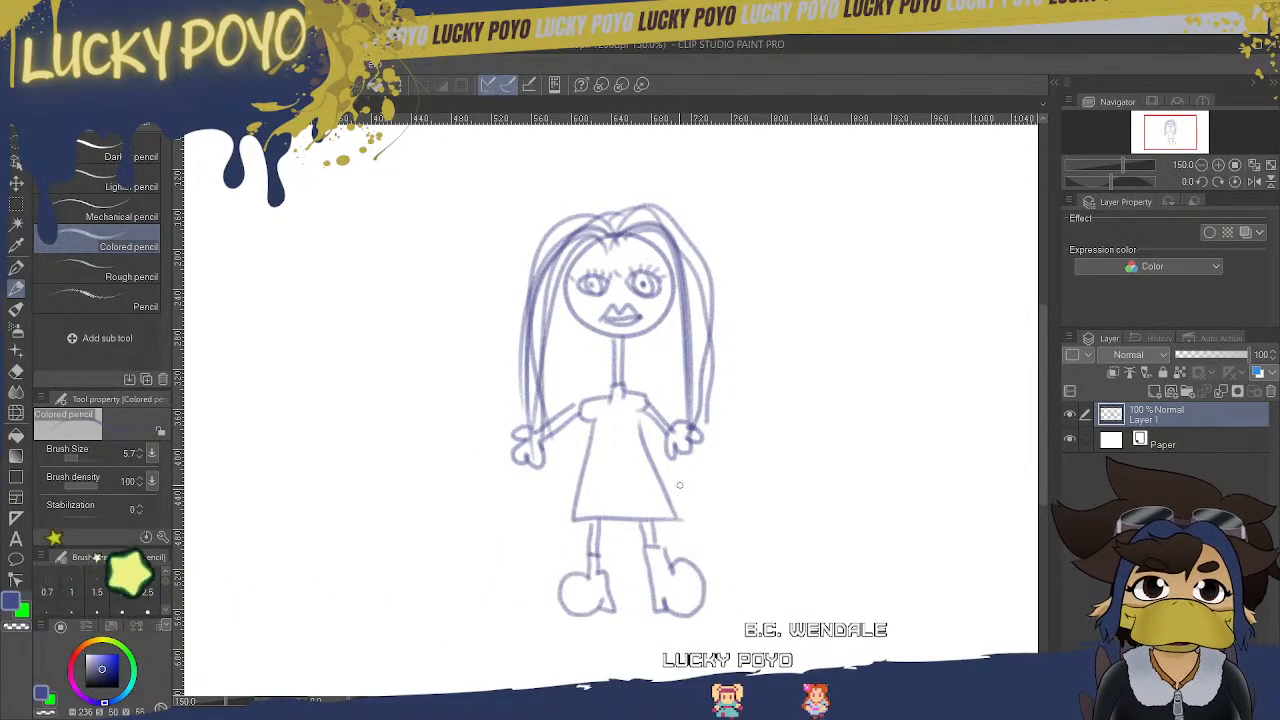
- Return to the dragon illustration, choose the G-pen, and bring the scarf's lower left corner and the adjoining shoulder into view
left_click(240, 104)
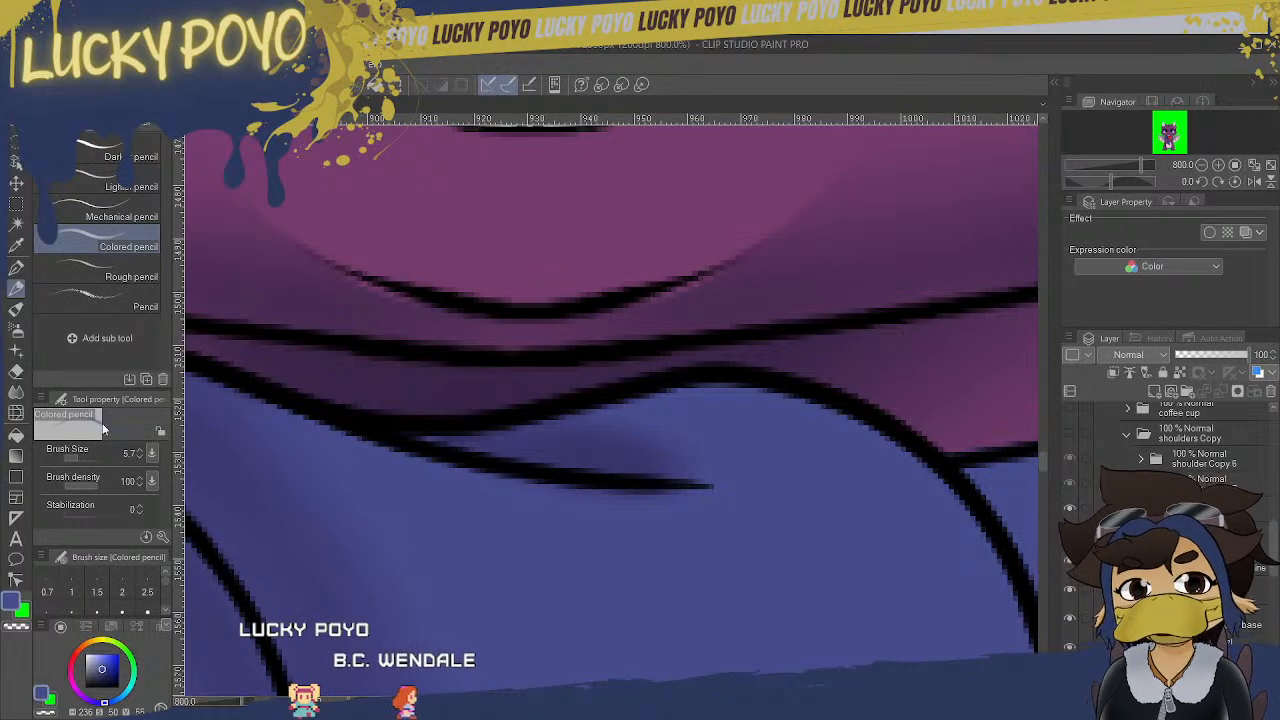
left_click(16, 270)
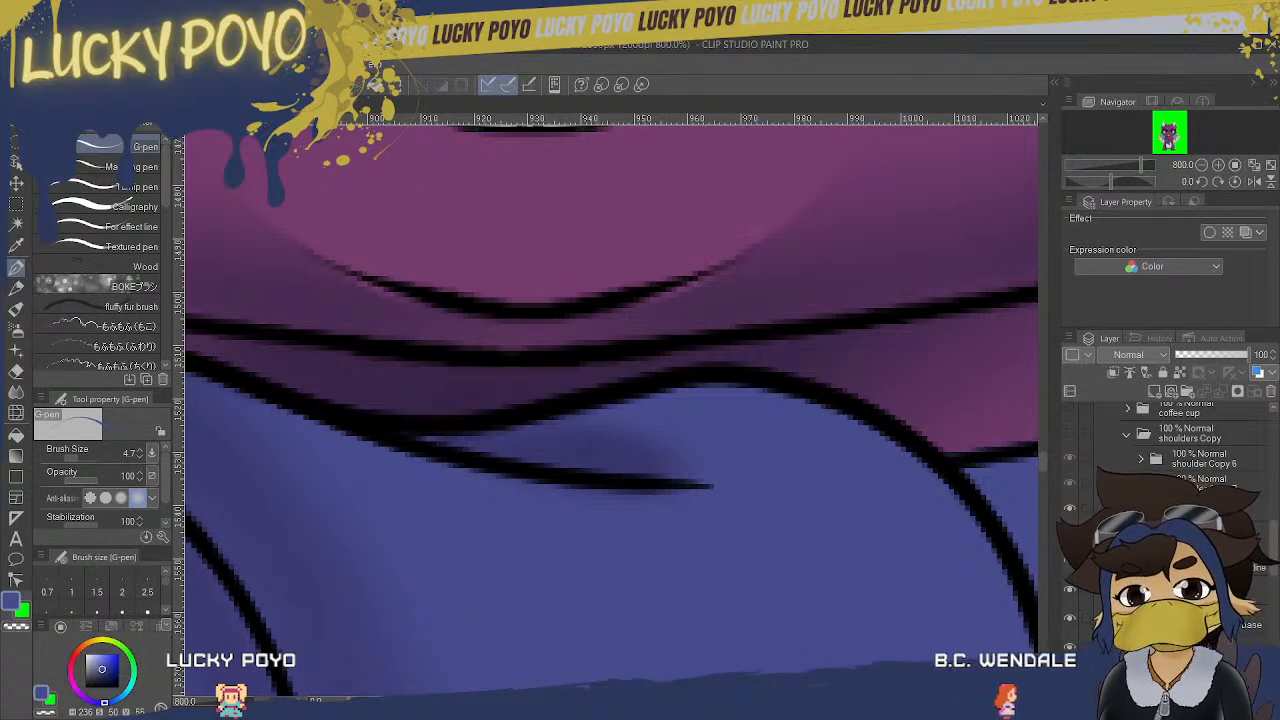
scroll(612, 400, "left", 10)
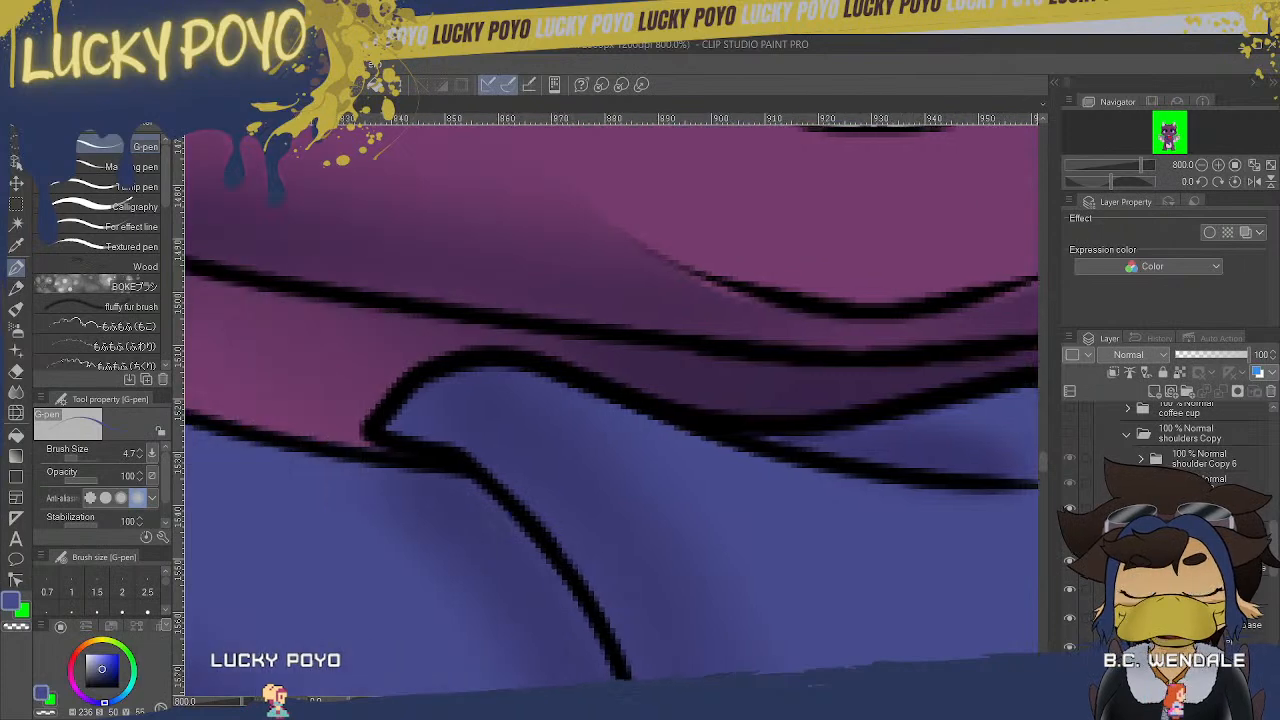
scroll(612, 400, "left", 6)
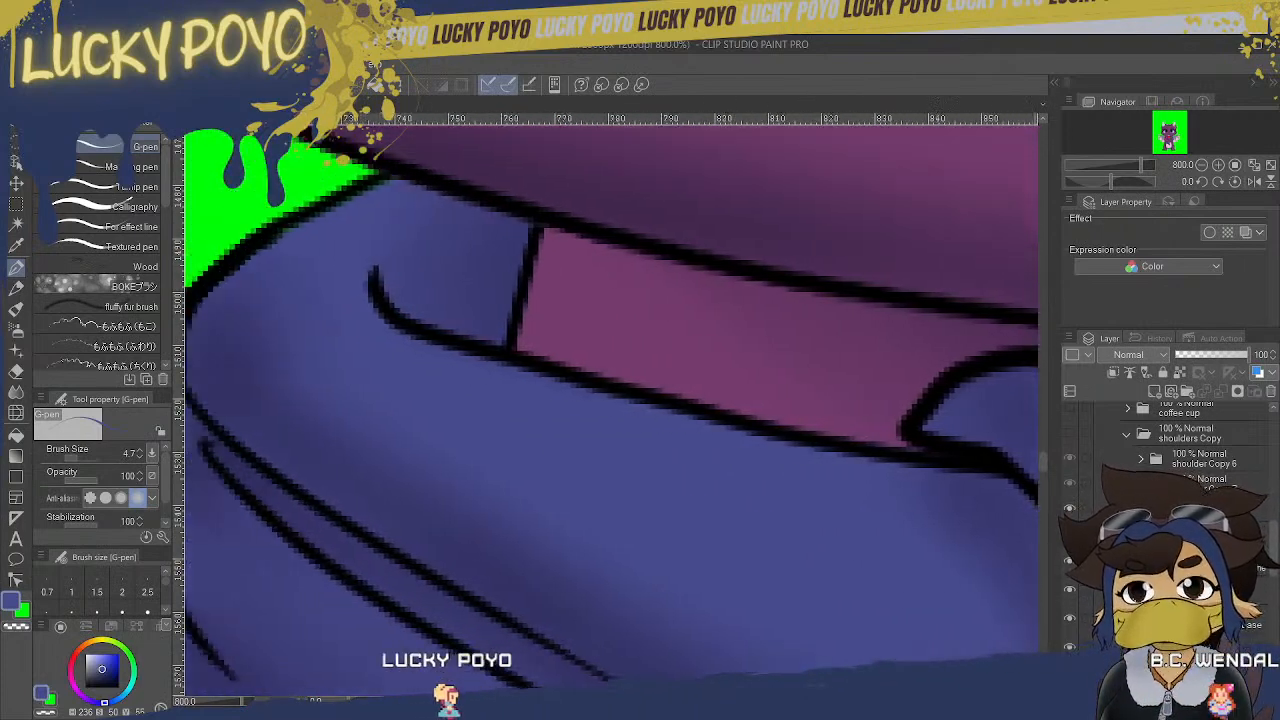
scroll(612, 400, "left", 2)
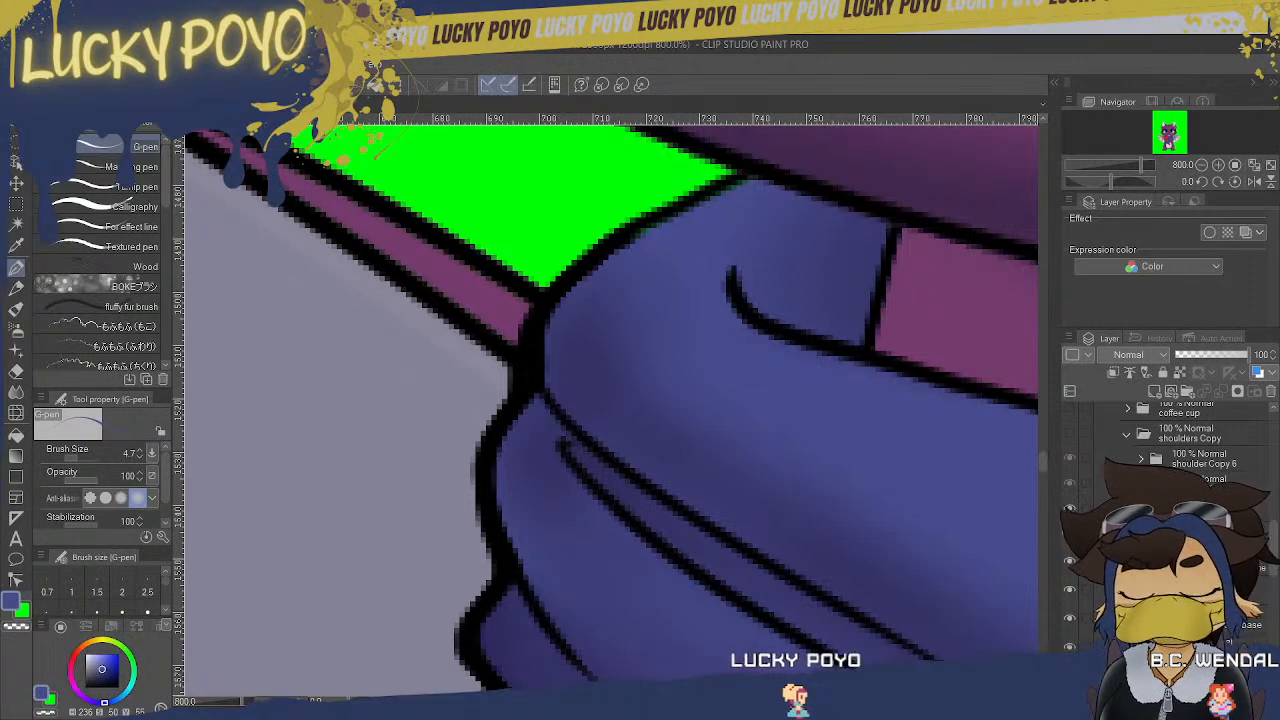
mouse_move(1043, 460)
left_mouse_down()
mouse_move(1045, 497)
mouse_move(1040, 475)
left_mouse_up()
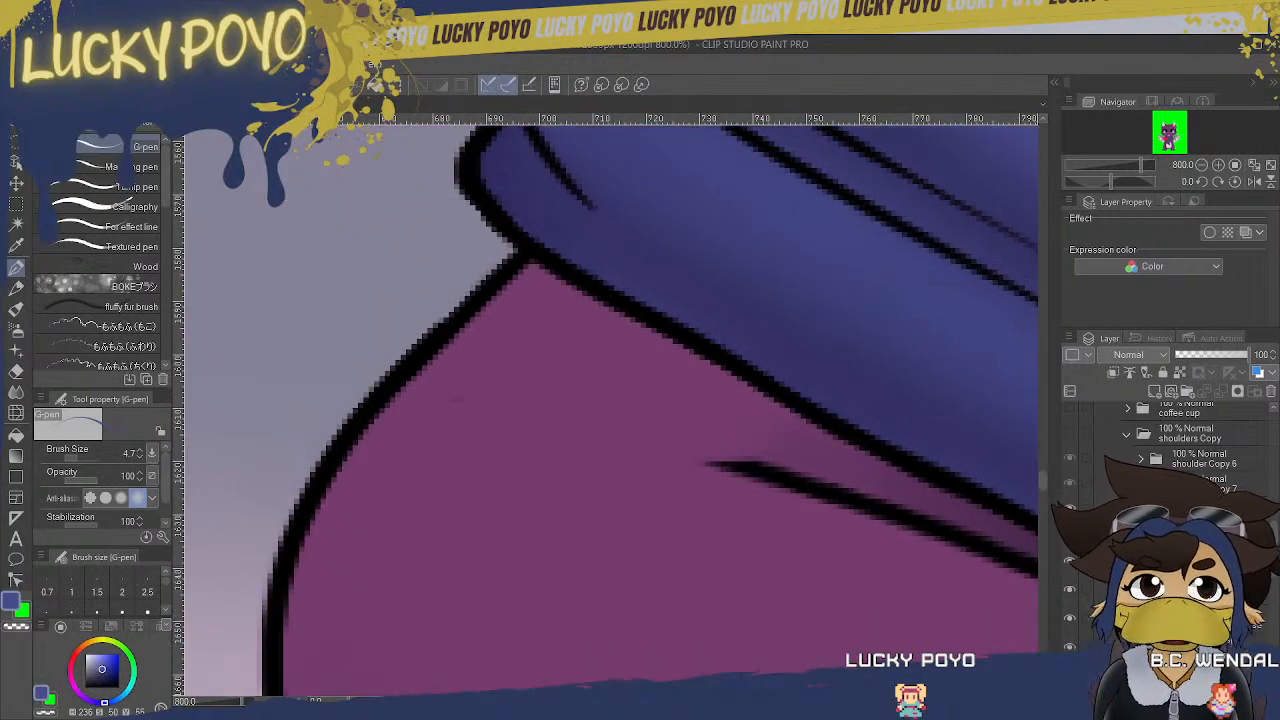
- Hide the base color of the arm below the scarf to examine the area underneath, and undo the visibility change
left_click(1141, 533)
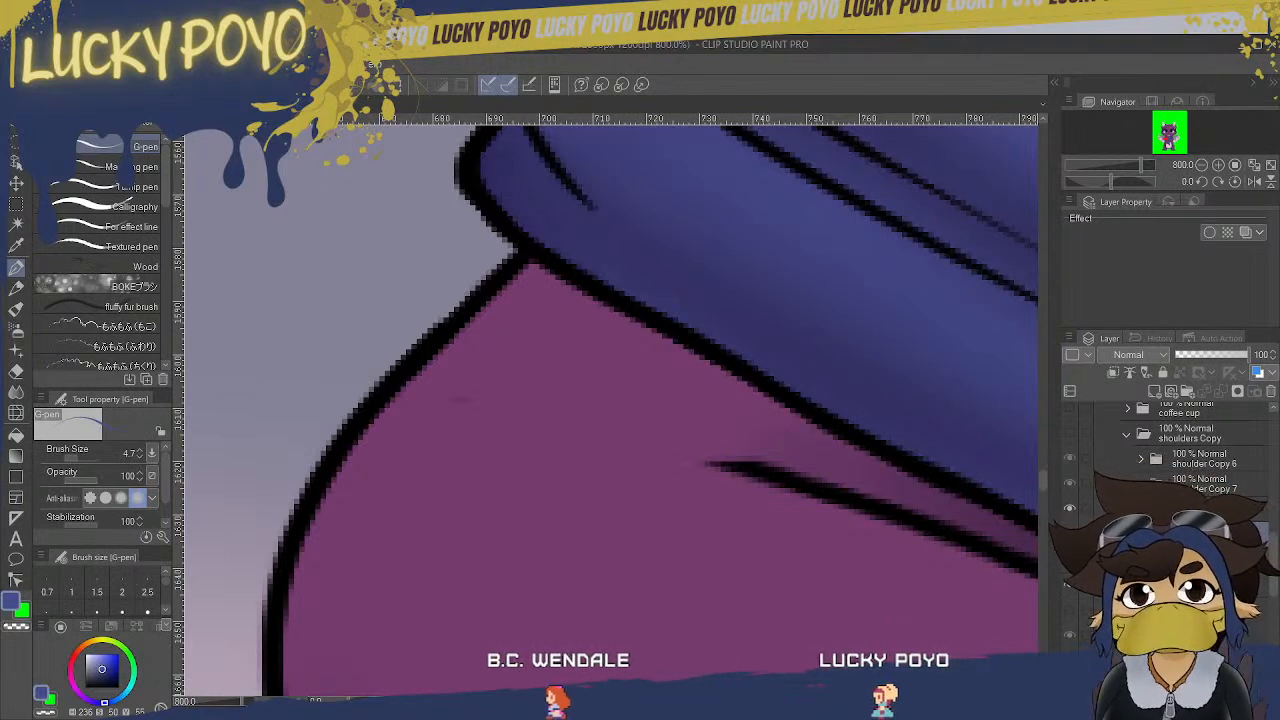
left_click(1150, 611)
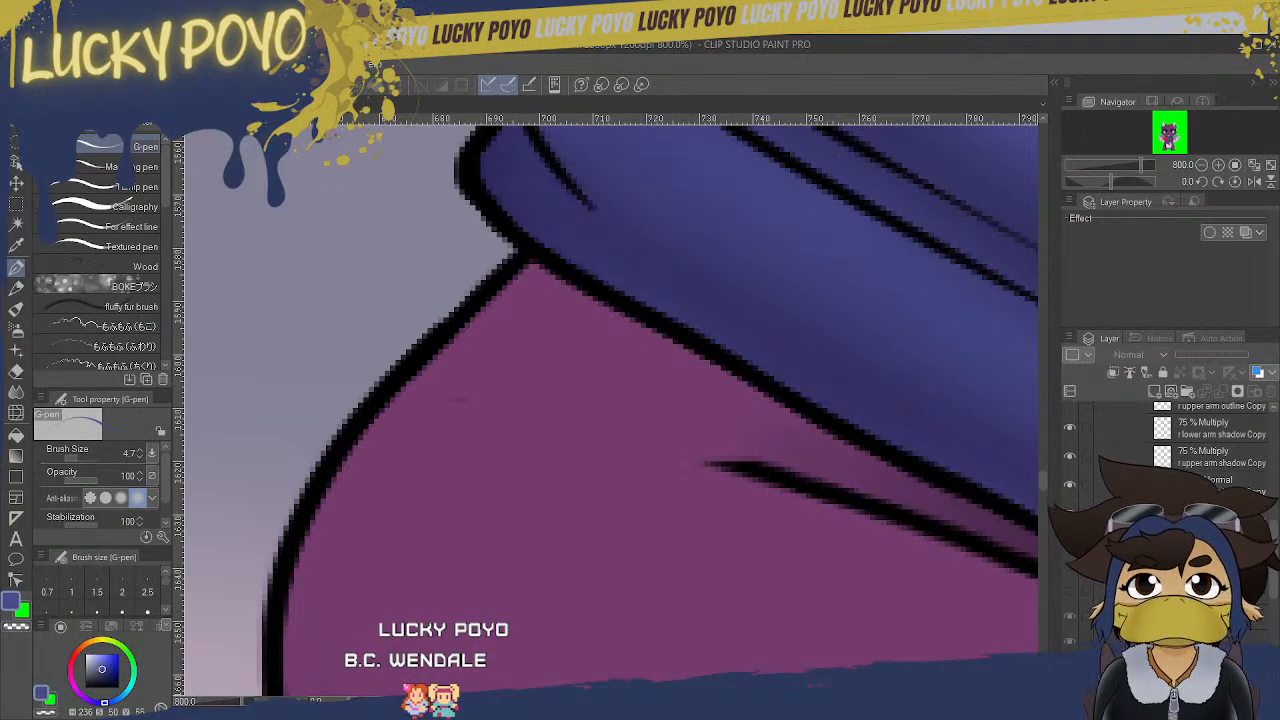
left_click_drag(1272, 565, 1272, 521)
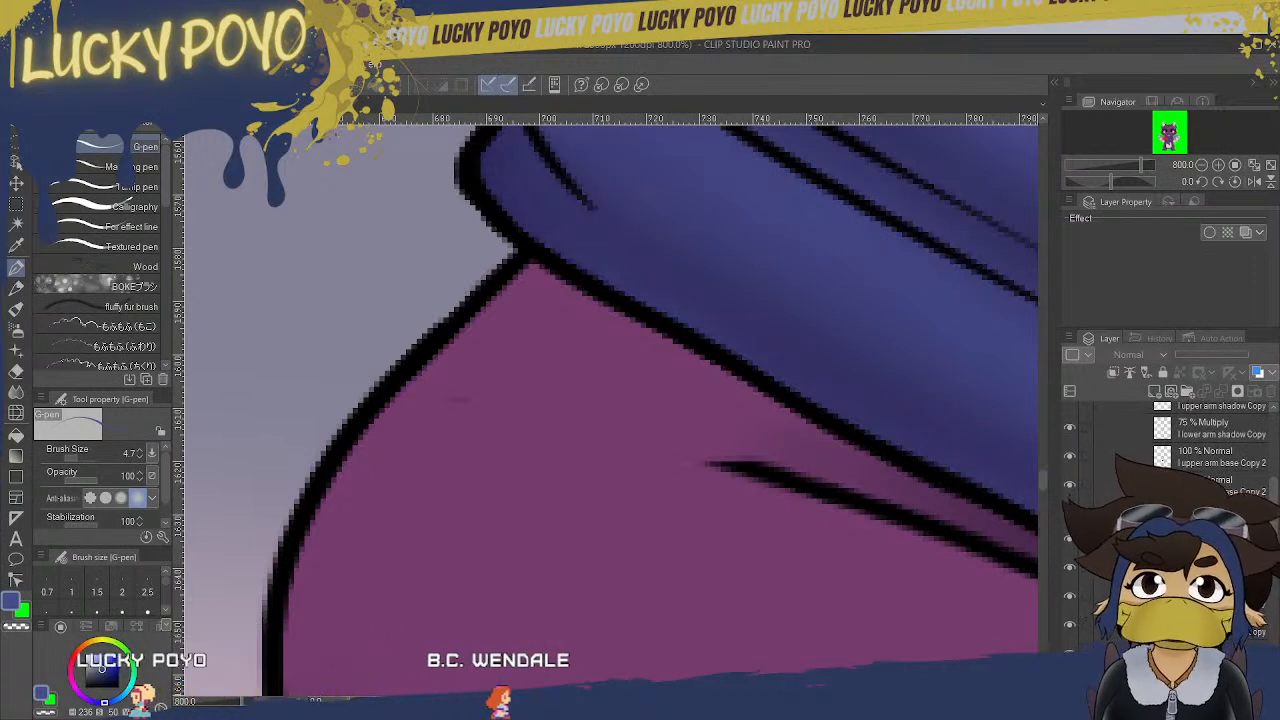
left_click(1215, 518)
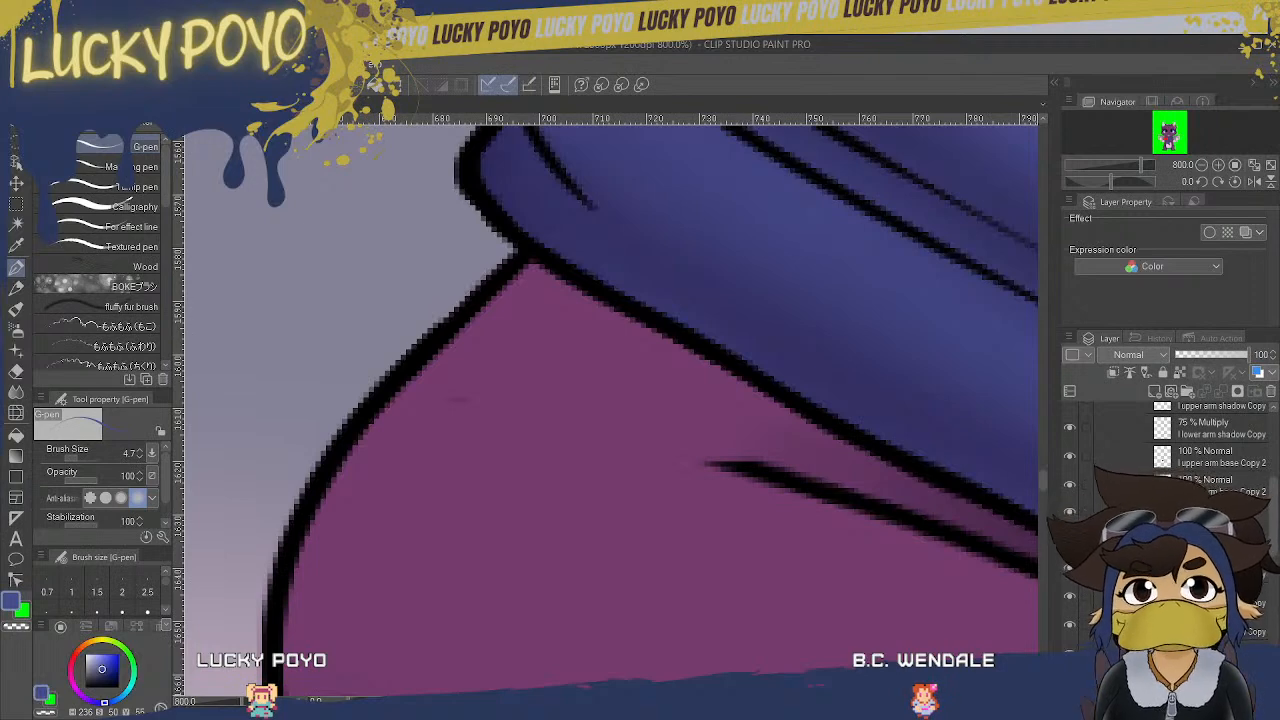
left_click(1070, 540)
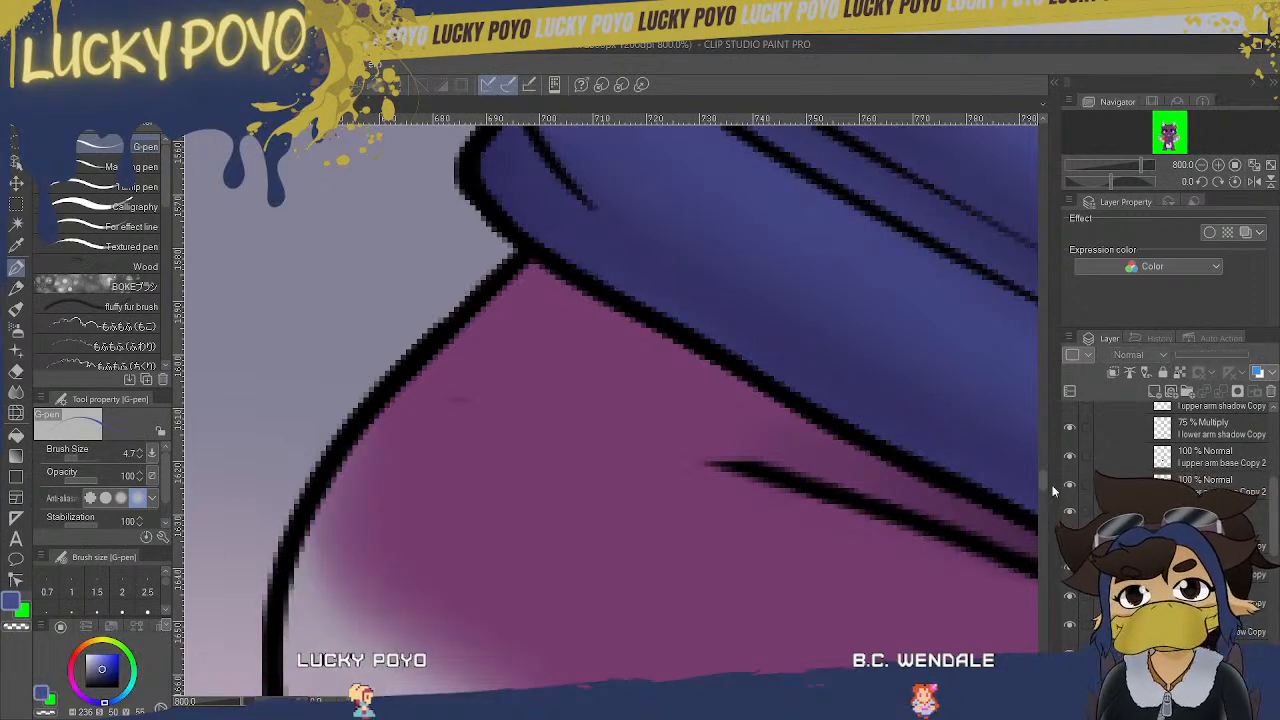
mouse_move(1042, 483)
left_mouse_down()
mouse_move(1045, 515)
mouse_move(1042, 498)
left_mouse_up()
left_click_drag(242, 702, 234, 704)
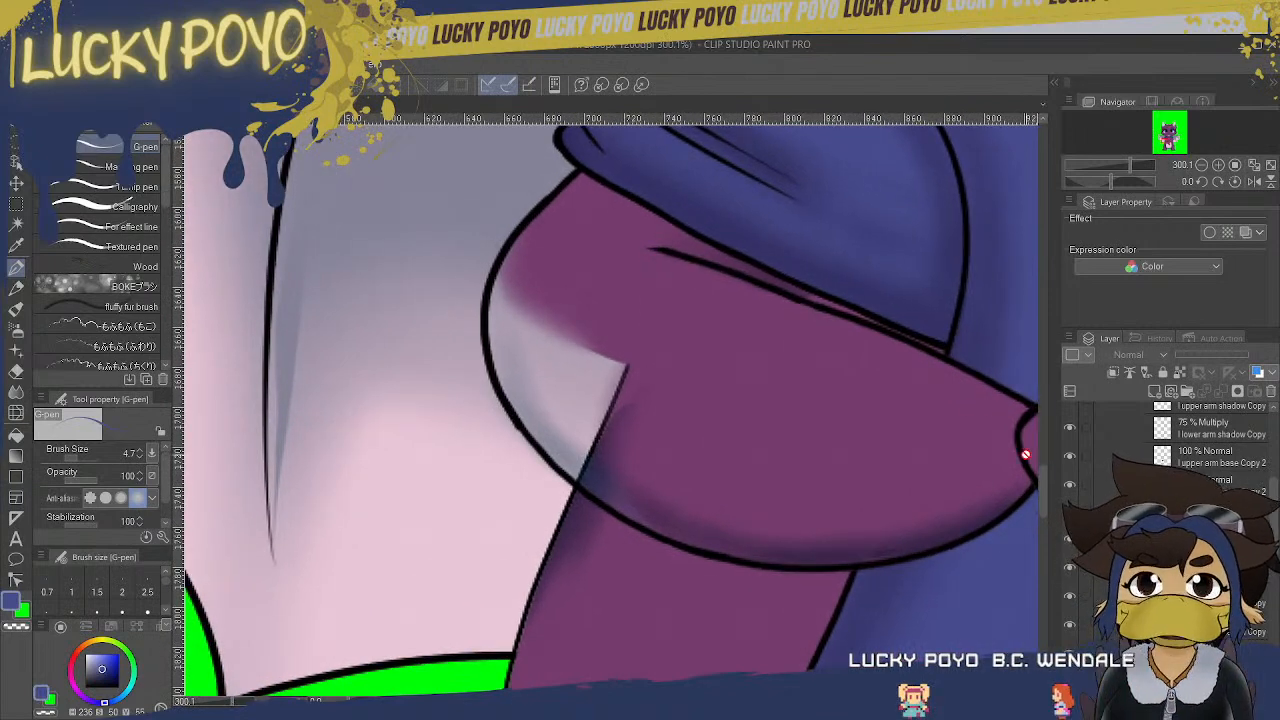
left_click_drag(1045, 488, 1045, 474)
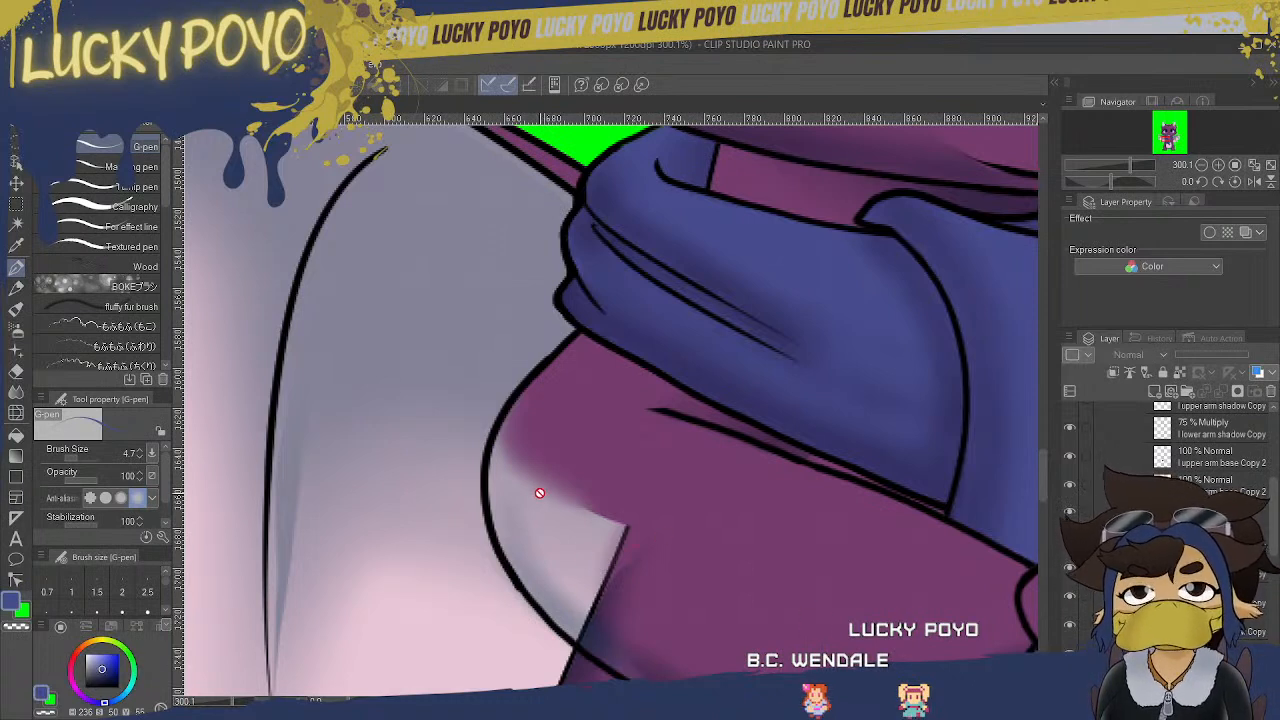
key("ctrl+z")
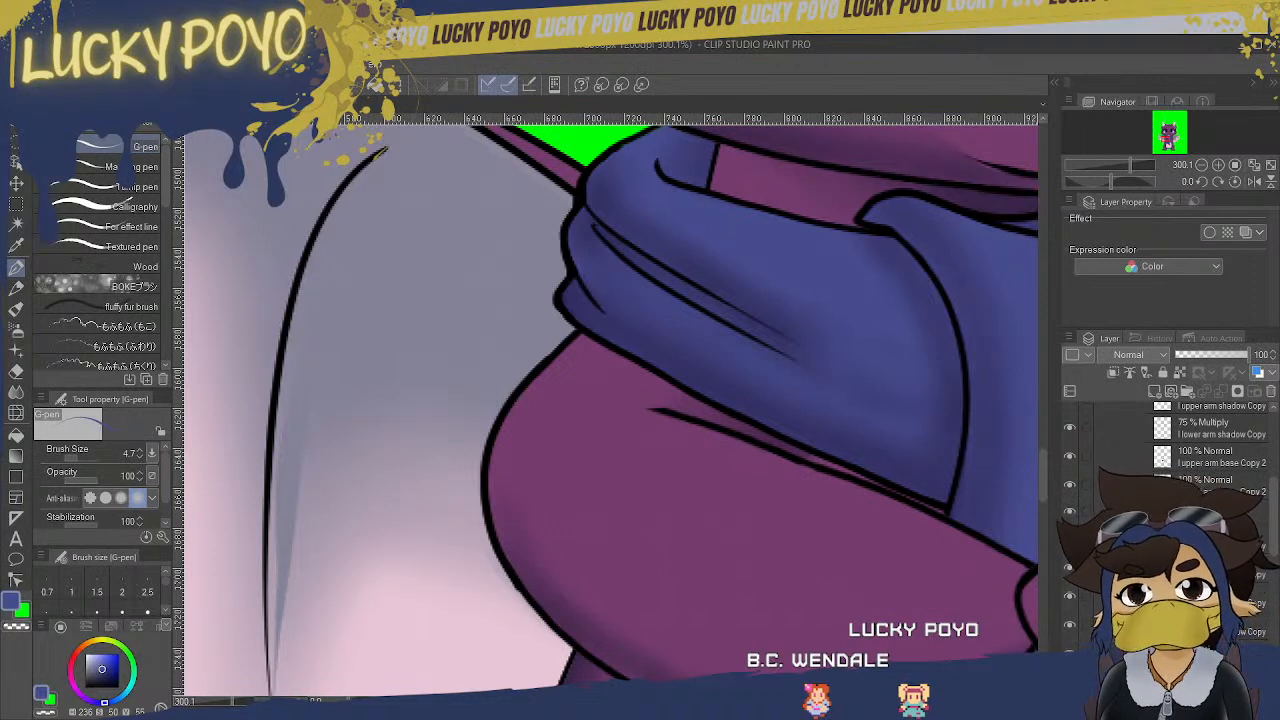
key("ctrl+z")
key("ctrl+z")
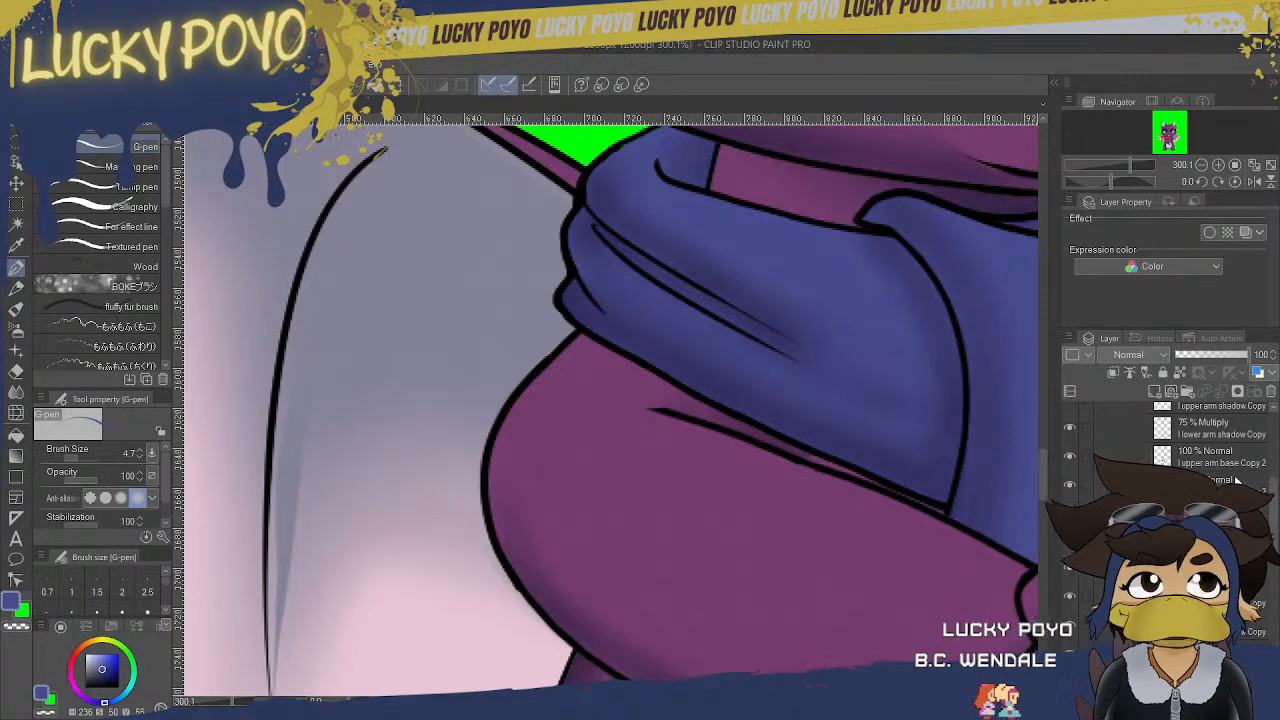
- Temporarily apply a border effect to a layer in the shoulders Copy folder to check for stray pixels
left_click_drag(1276, 507, 1276, 487)
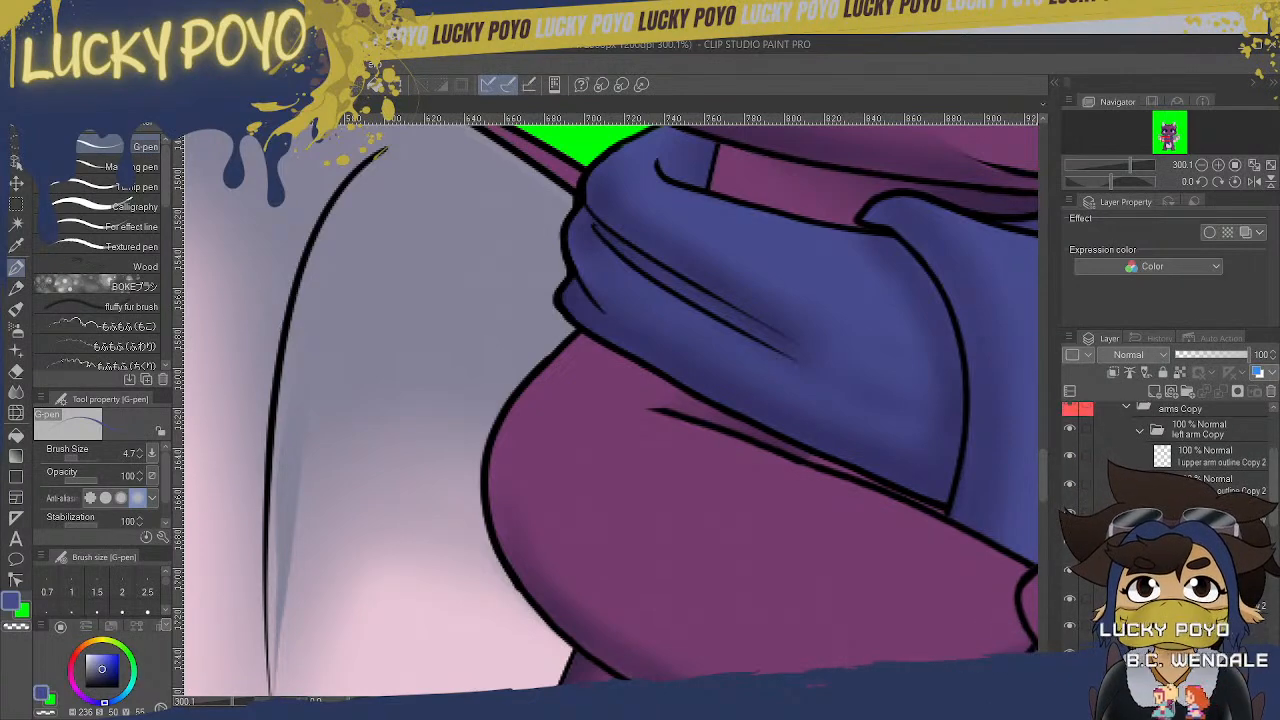
left_click_drag(1276, 545, 1264, 586)
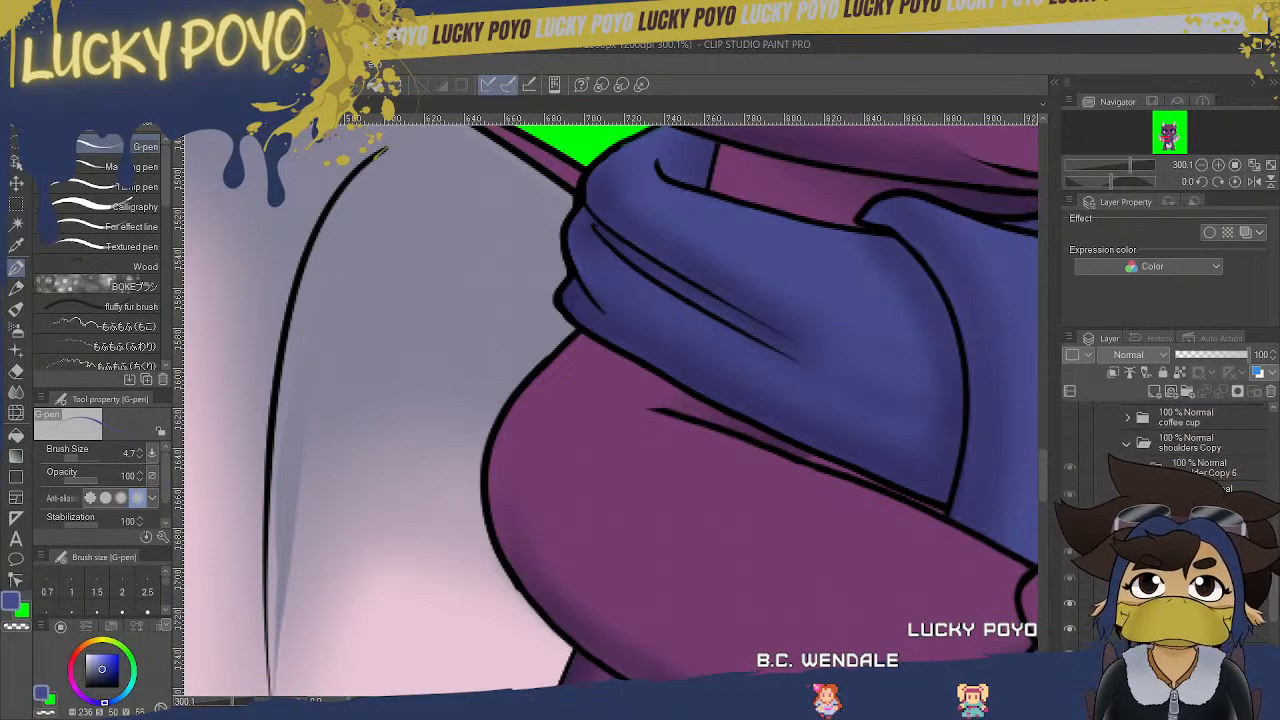
scroll(611, 410, "right", 6)
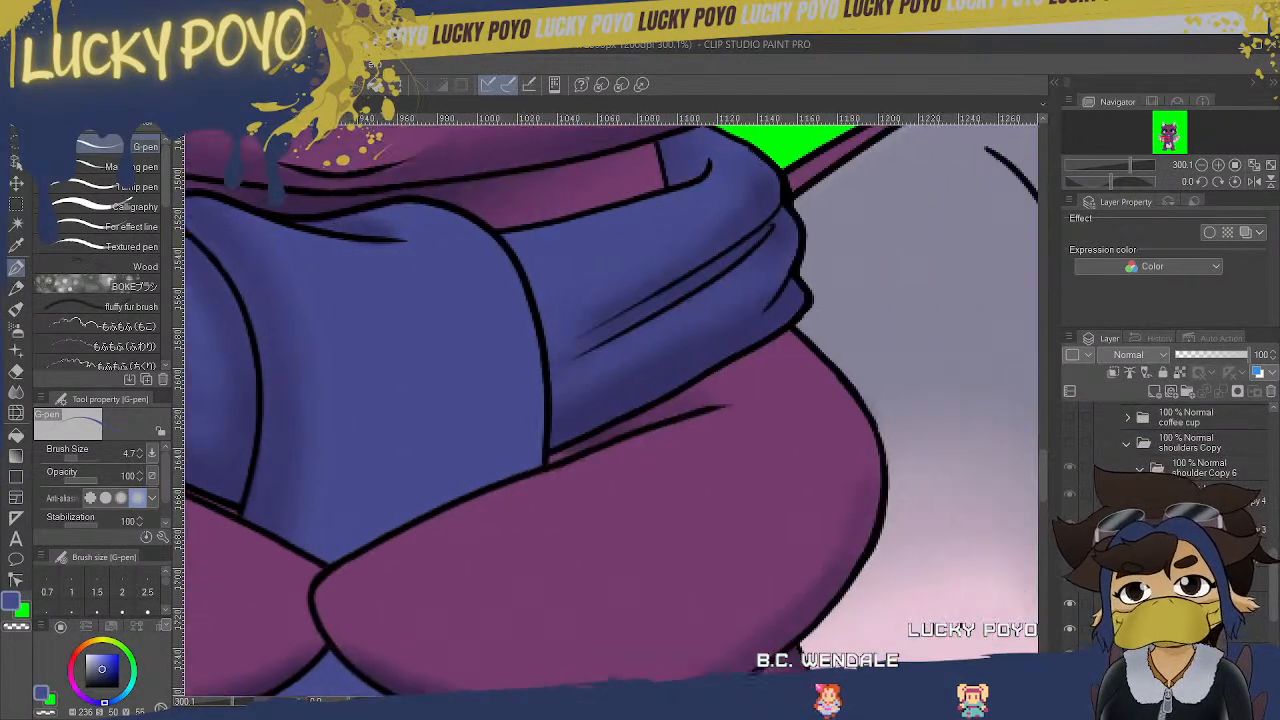
scroll(611, 410, "left", 8)
scroll(611, 410, "right", 5)
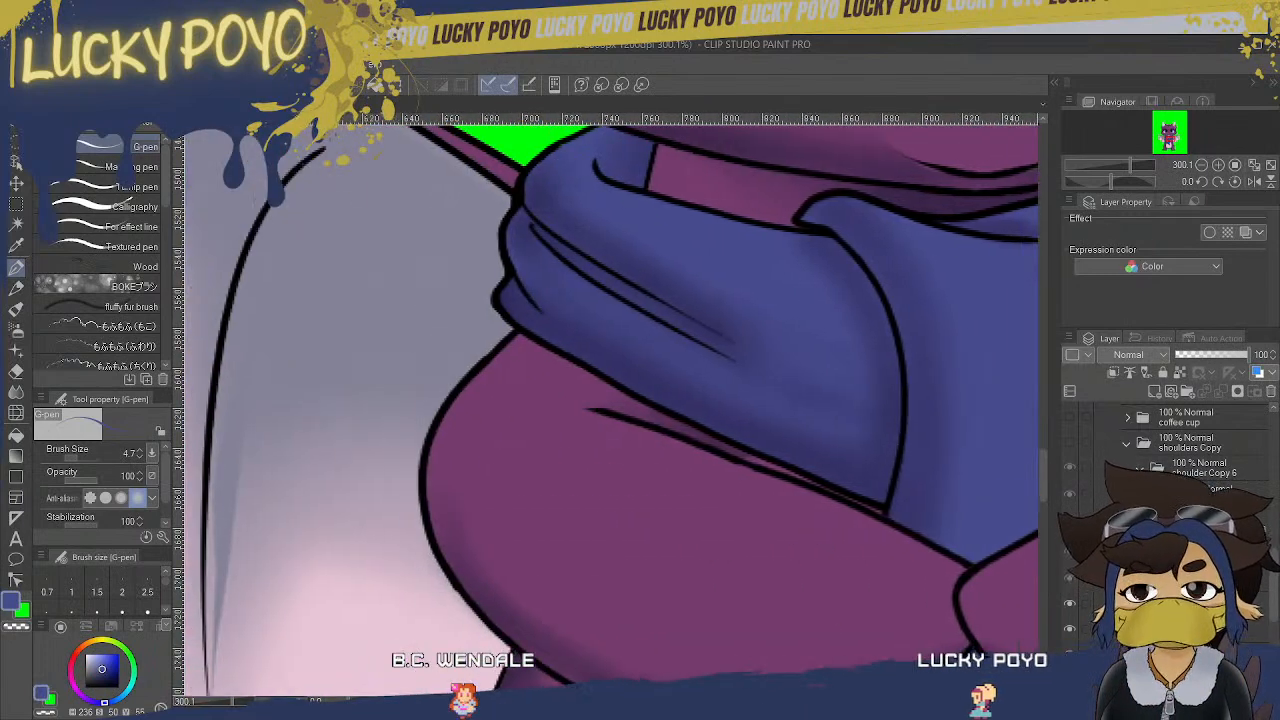
scroll(612, 410, "right", 1)
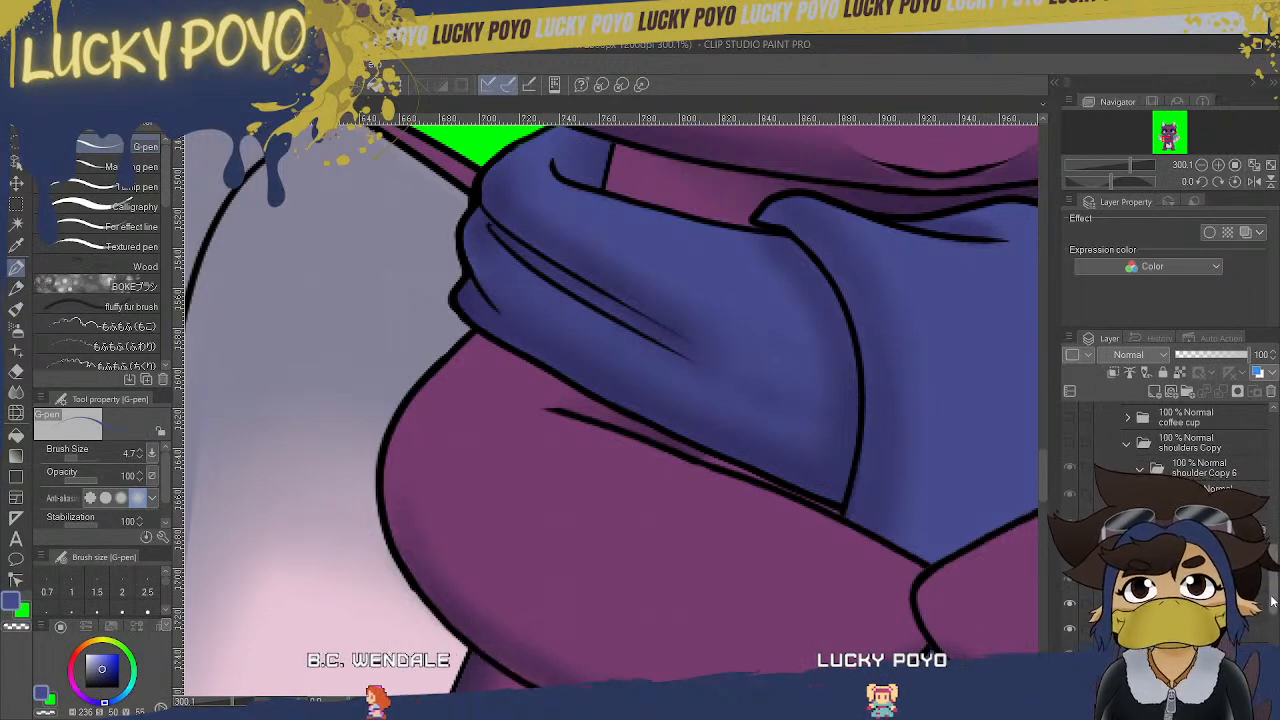
scroll(1190, 450, "down", 3)
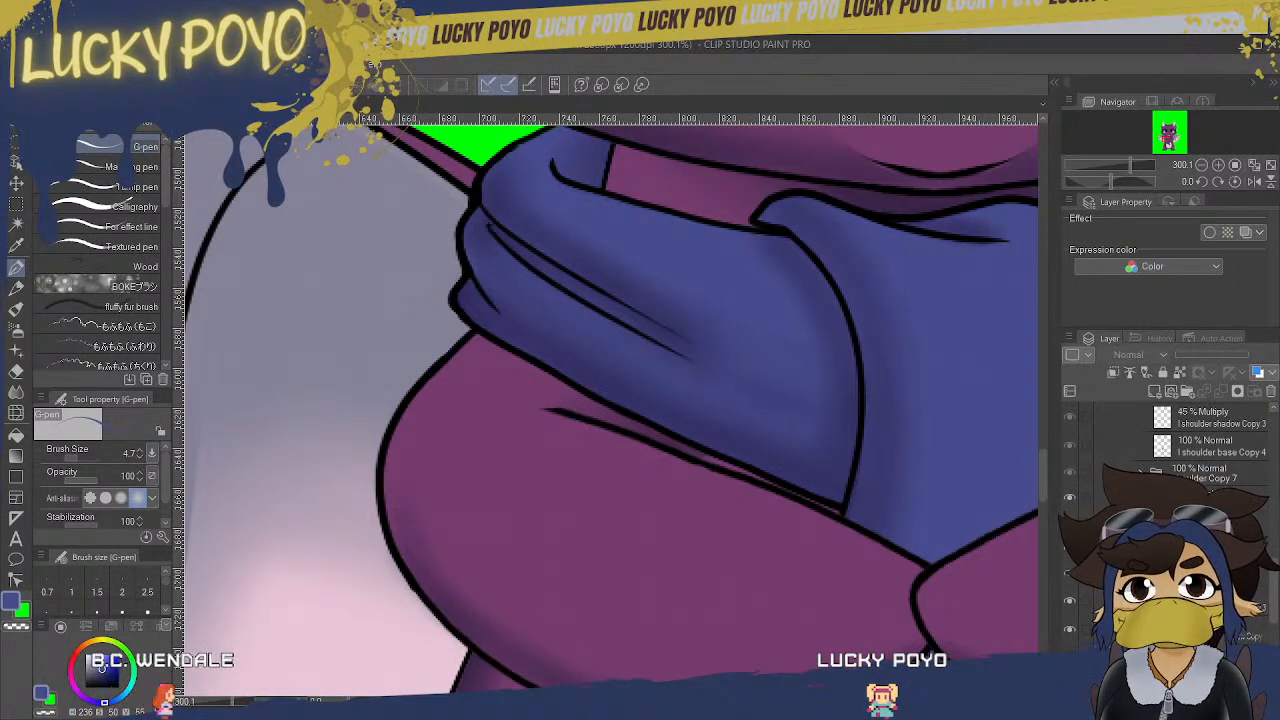
left_click(1210, 232)
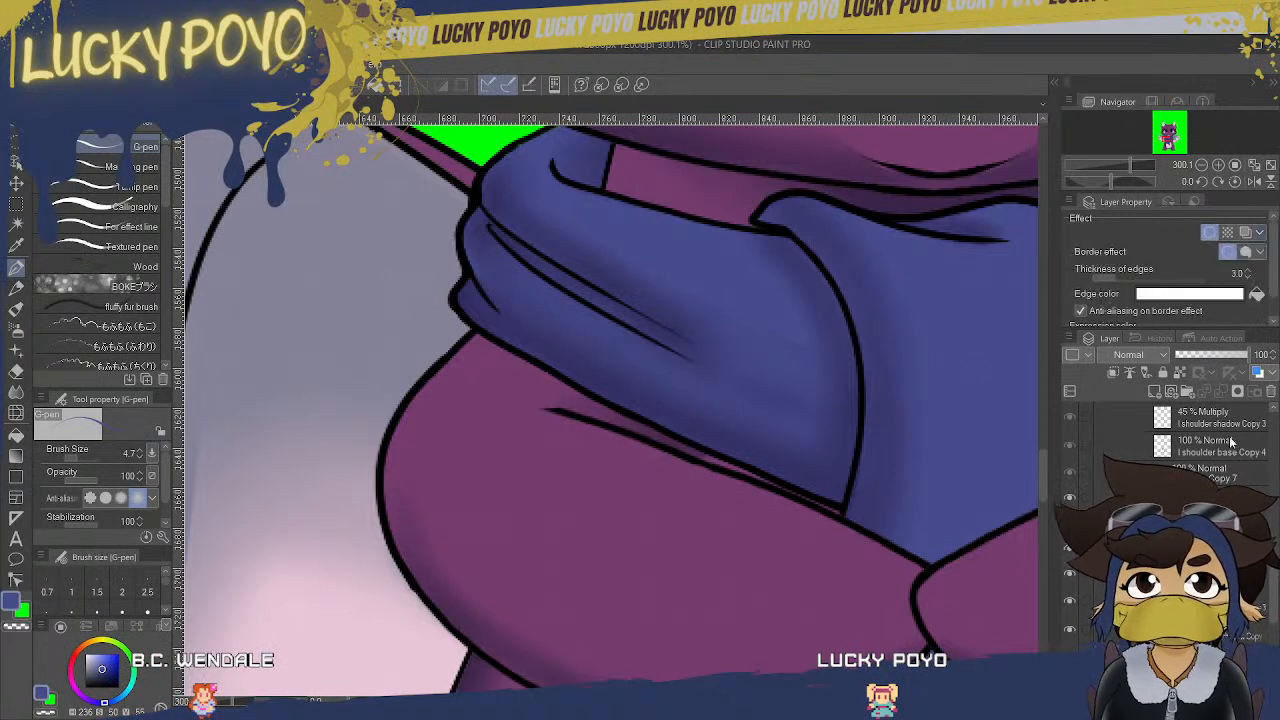
left_click(1210, 232)
- Toggle the border effect on and off for layers in the shoulders Copy 2 folder to reveal stray paint
left_click_drag(1274, 578, 1274, 606)
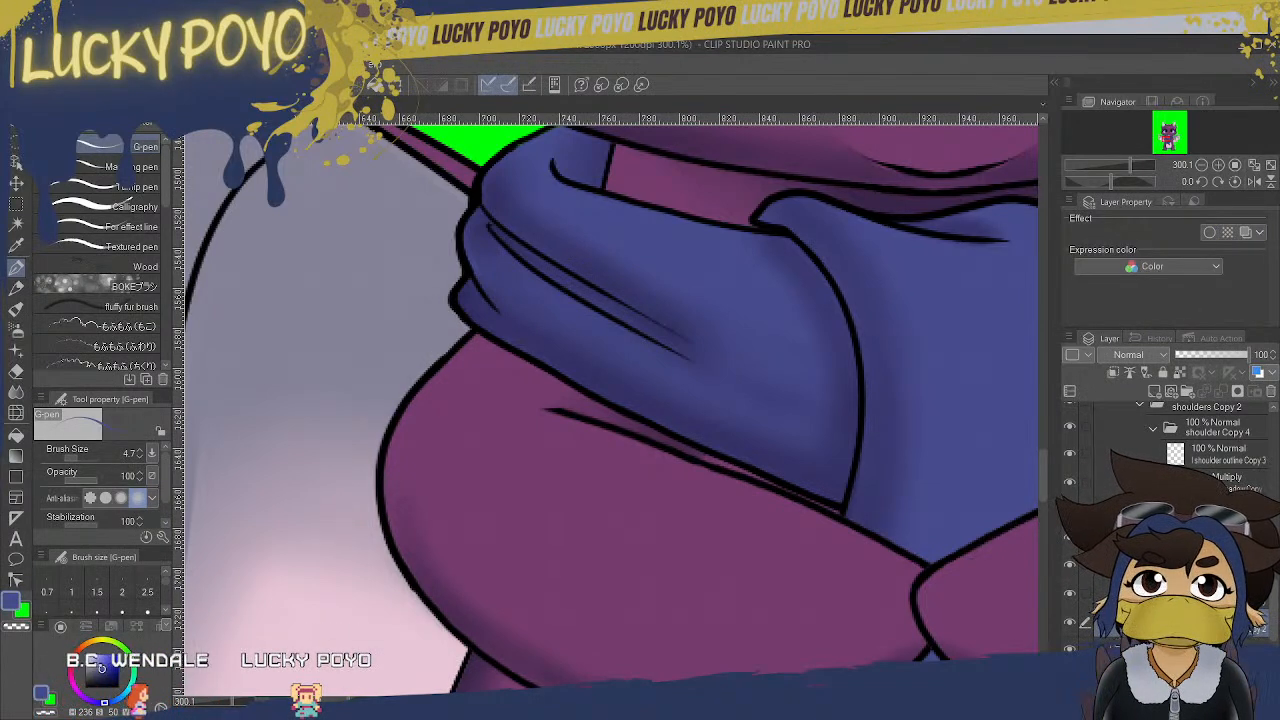
left_click(1209, 232)
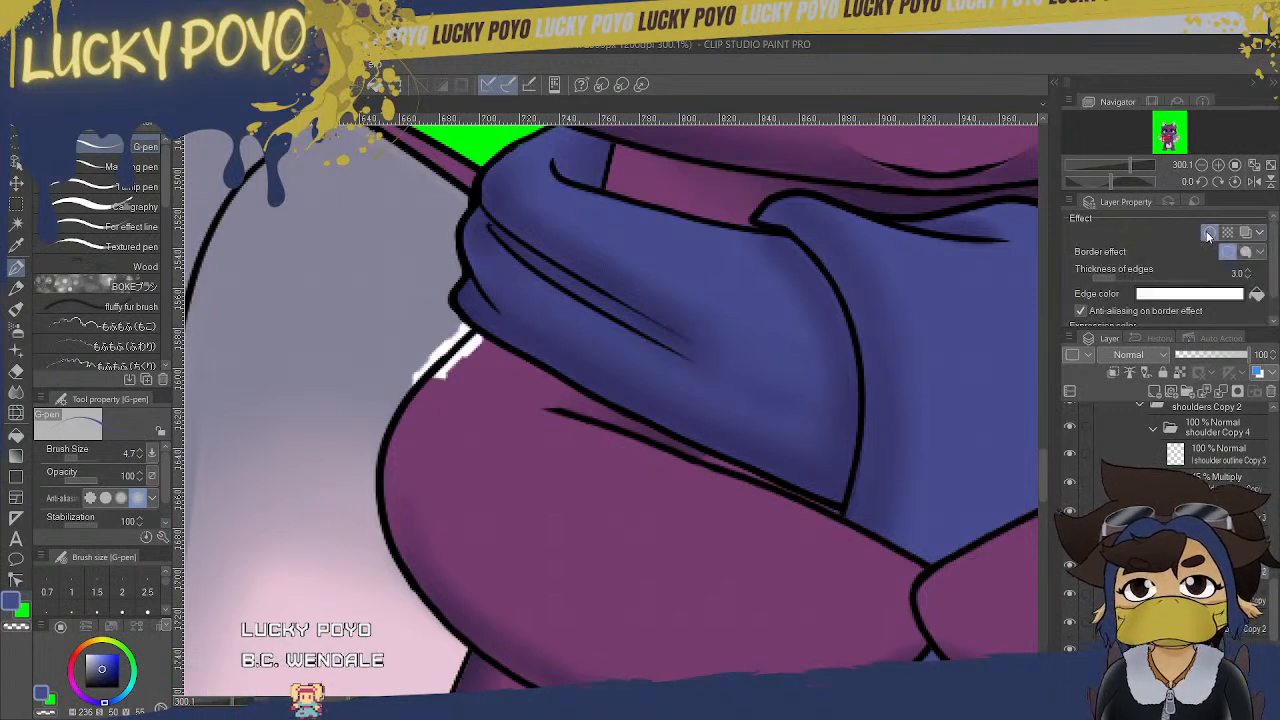
left_click(1209, 233)
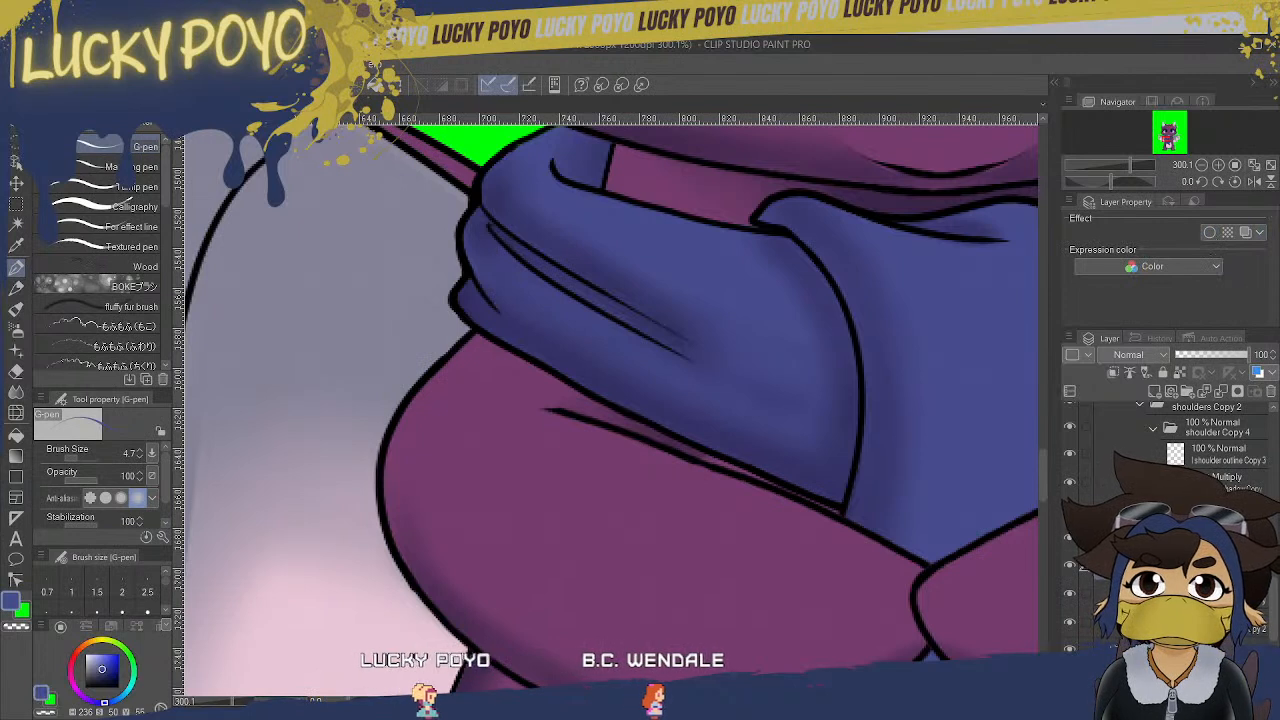
left_click(1210, 232)
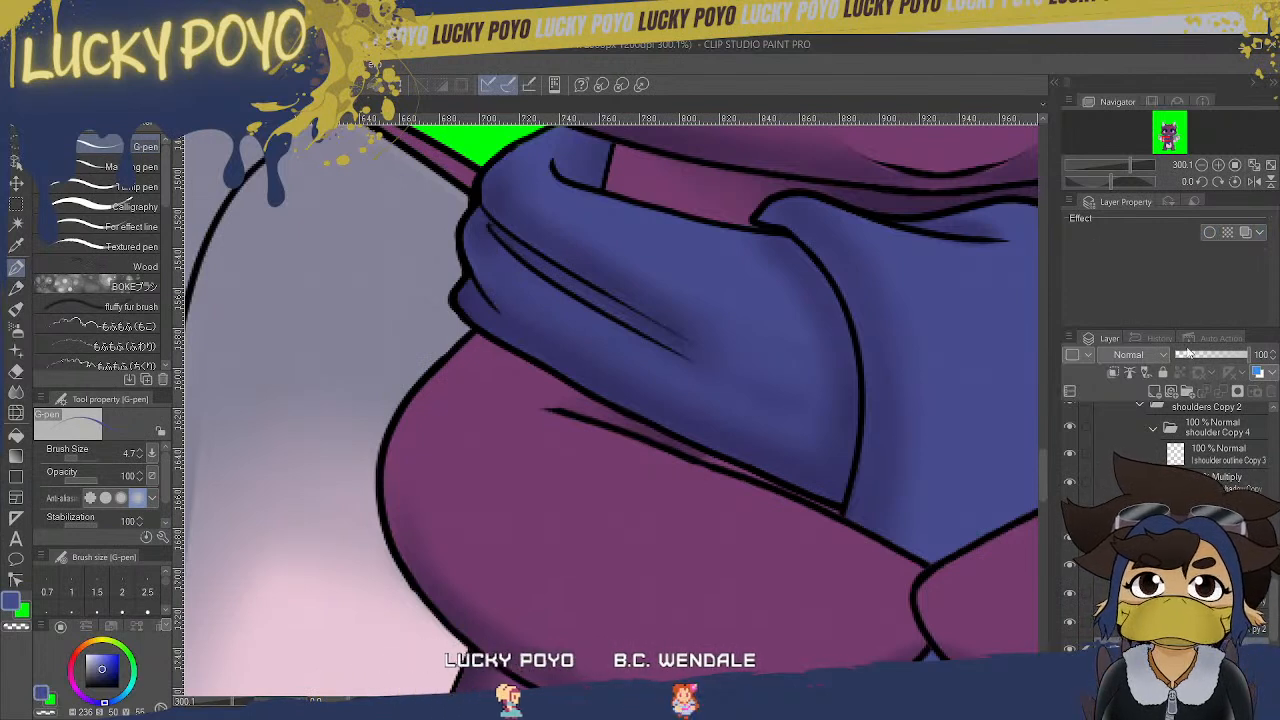
left_click(1212, 233)
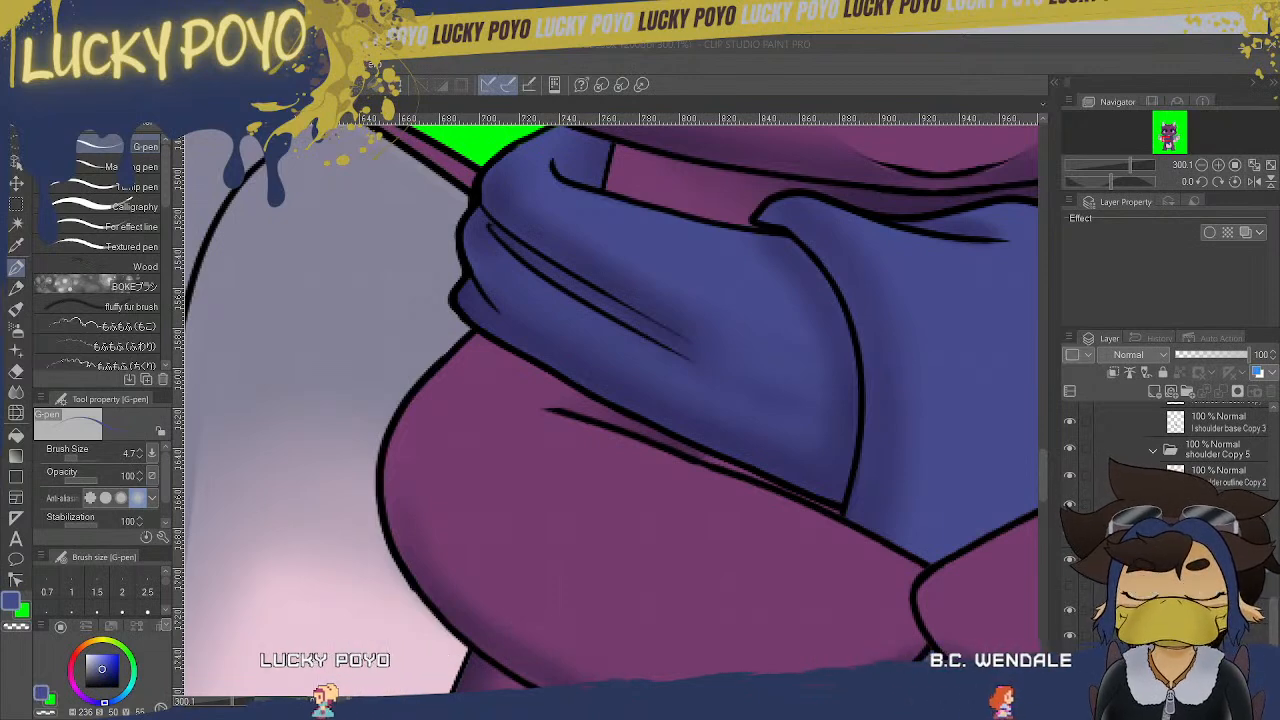
- Switch to the chibi dragon model in Live2D Cubism, examine the r upper arm below the scarf, and return to the illustration
key("alt+Tab")
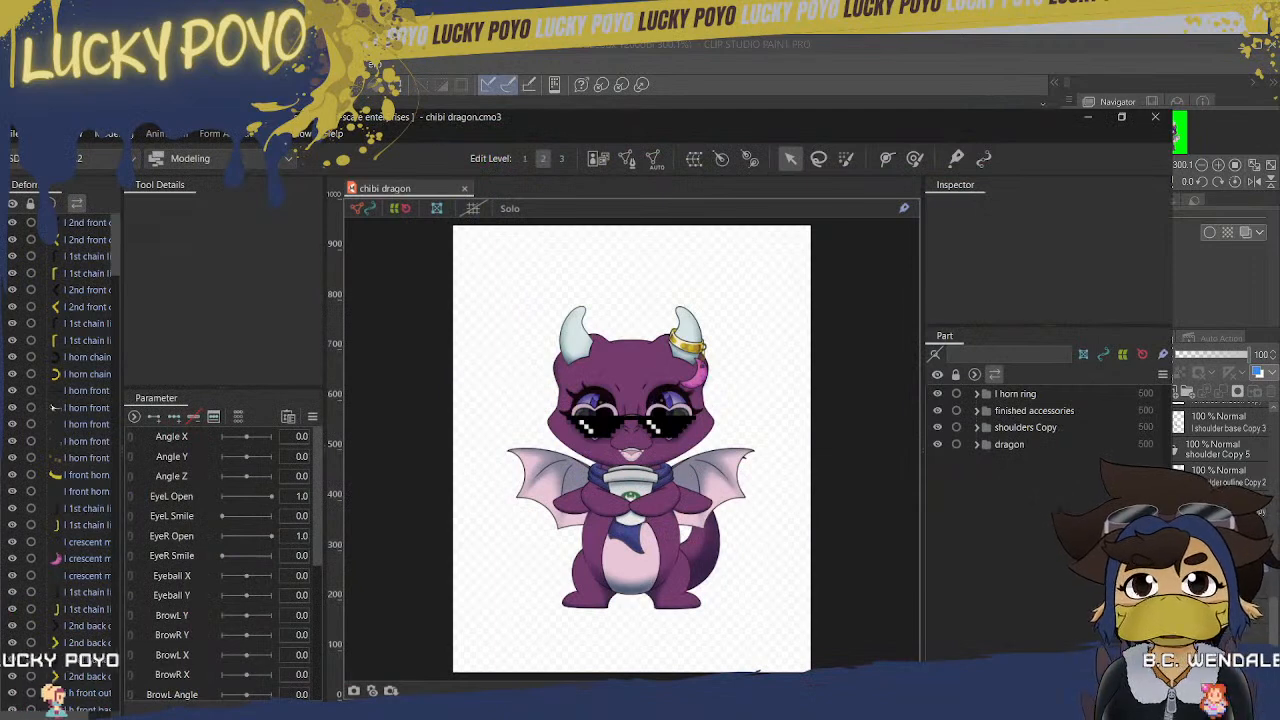
scroll(592, 494, "up", 2)
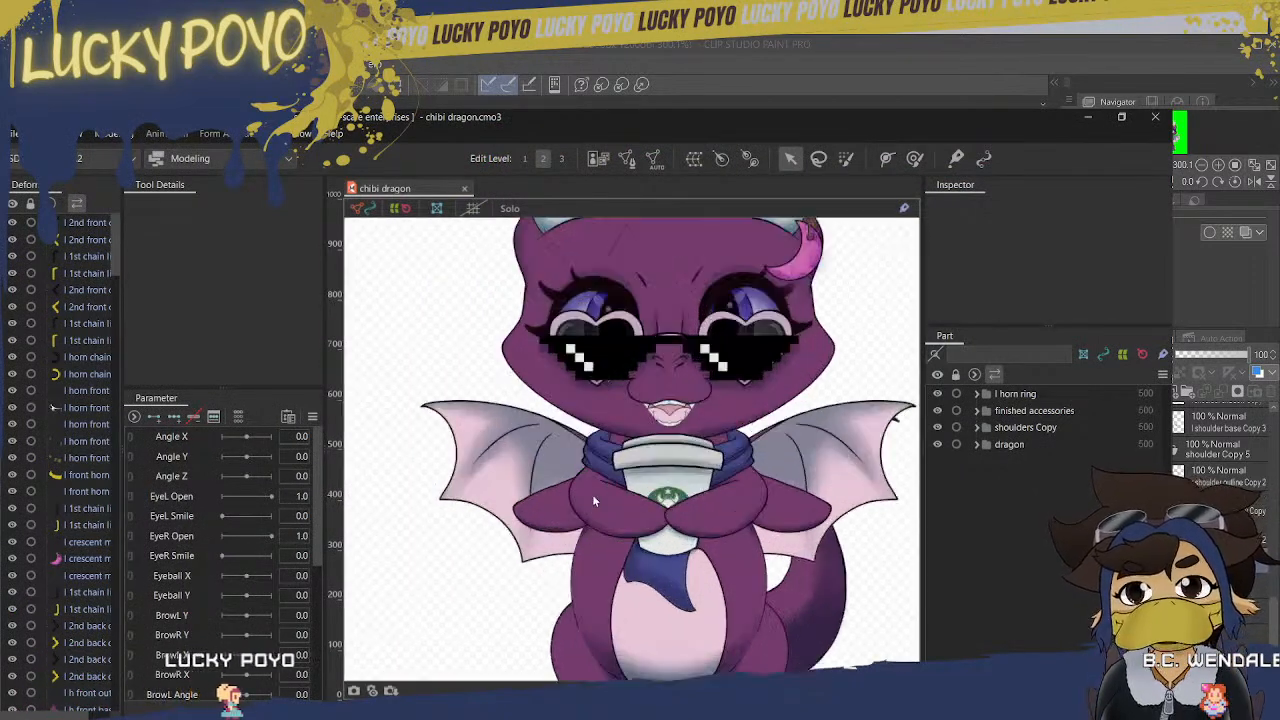
scroll(594, 494, "up", 5)
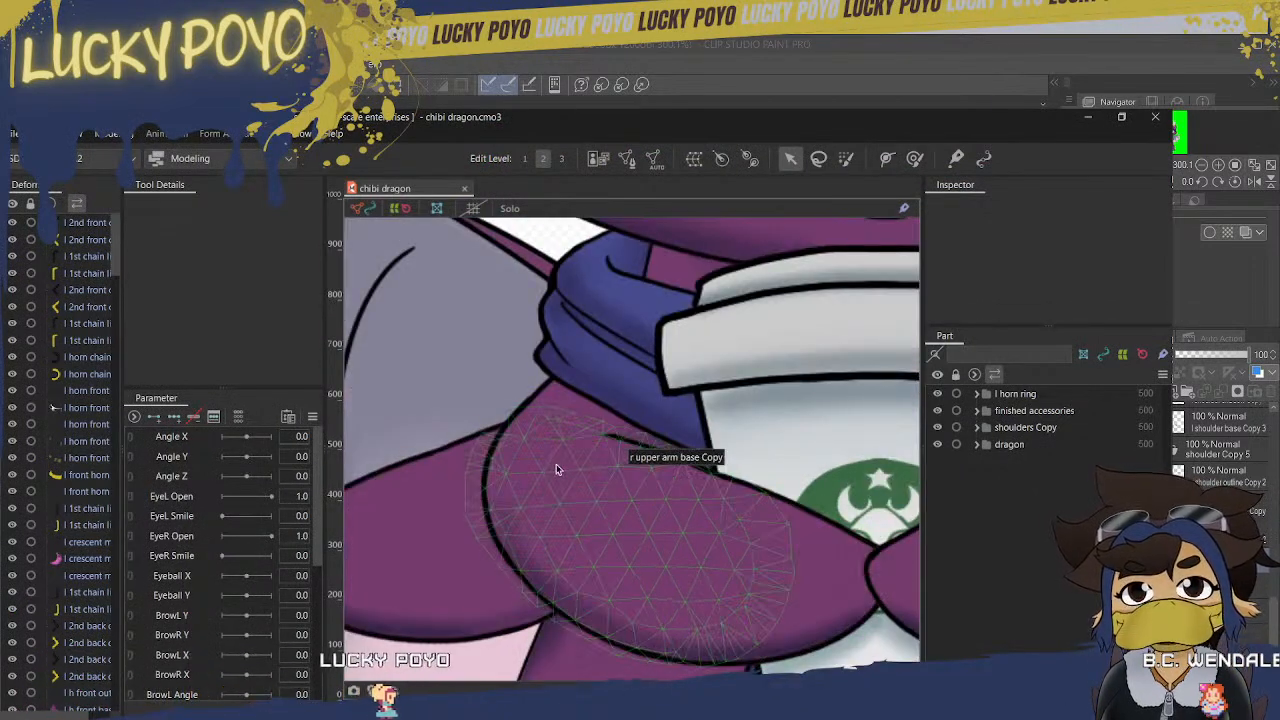
scroll(541, 453, "down", 3)
scroll(541, 453, "up", 4)
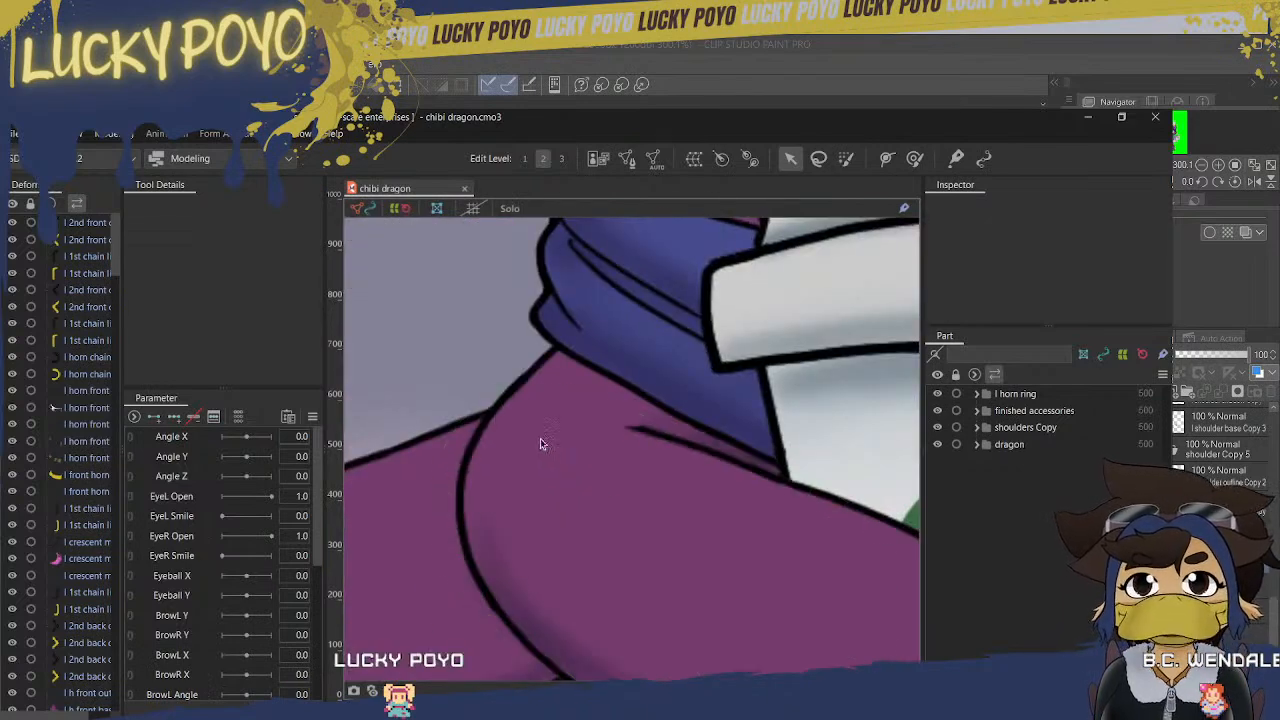
left_click(593, 510)
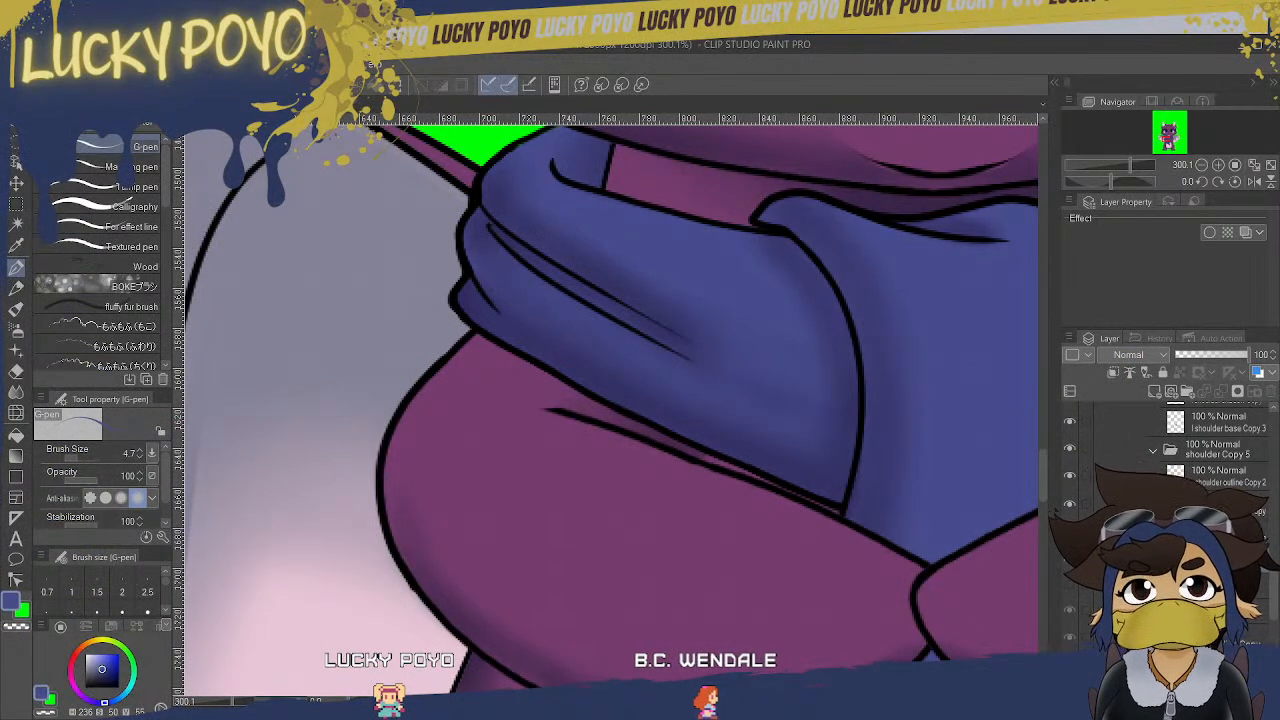
- Hide and show individual layers in the right arm Copy folder to examine what each contributes near the shoulder
left_click_drag(1274, 612, 1277, 554)
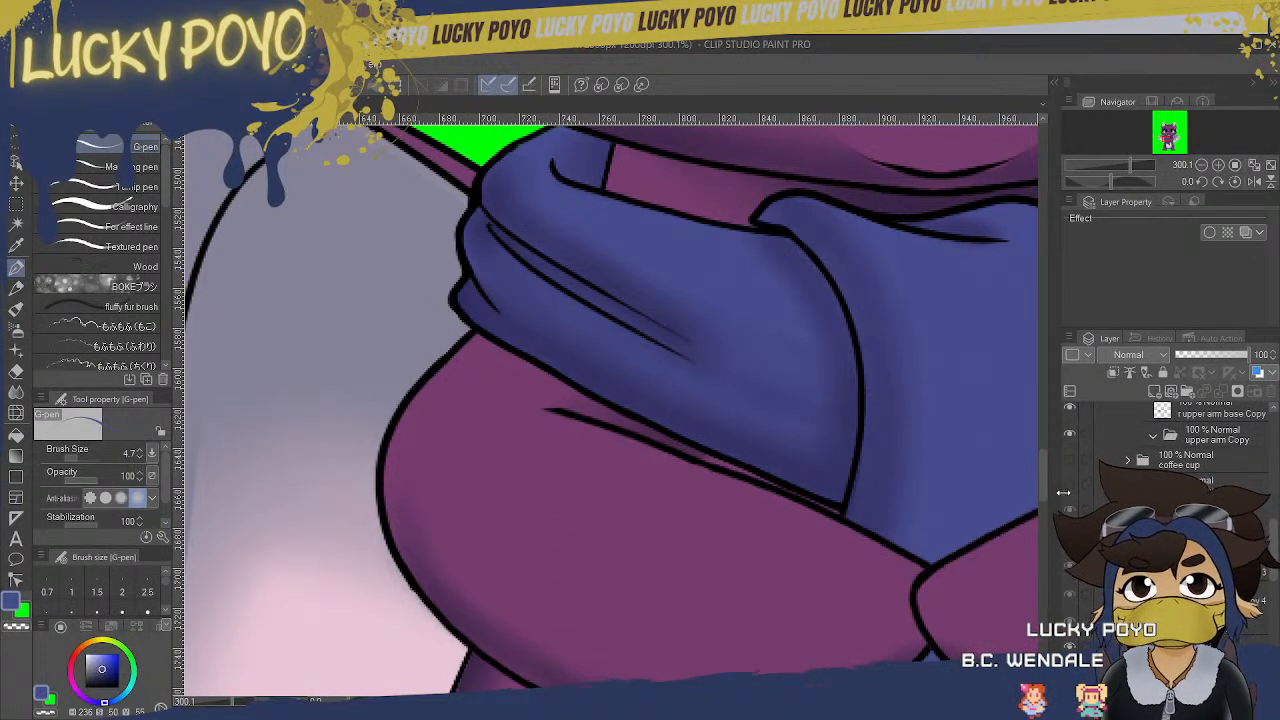
left_click_drag(1276, 572, 1273, 530)
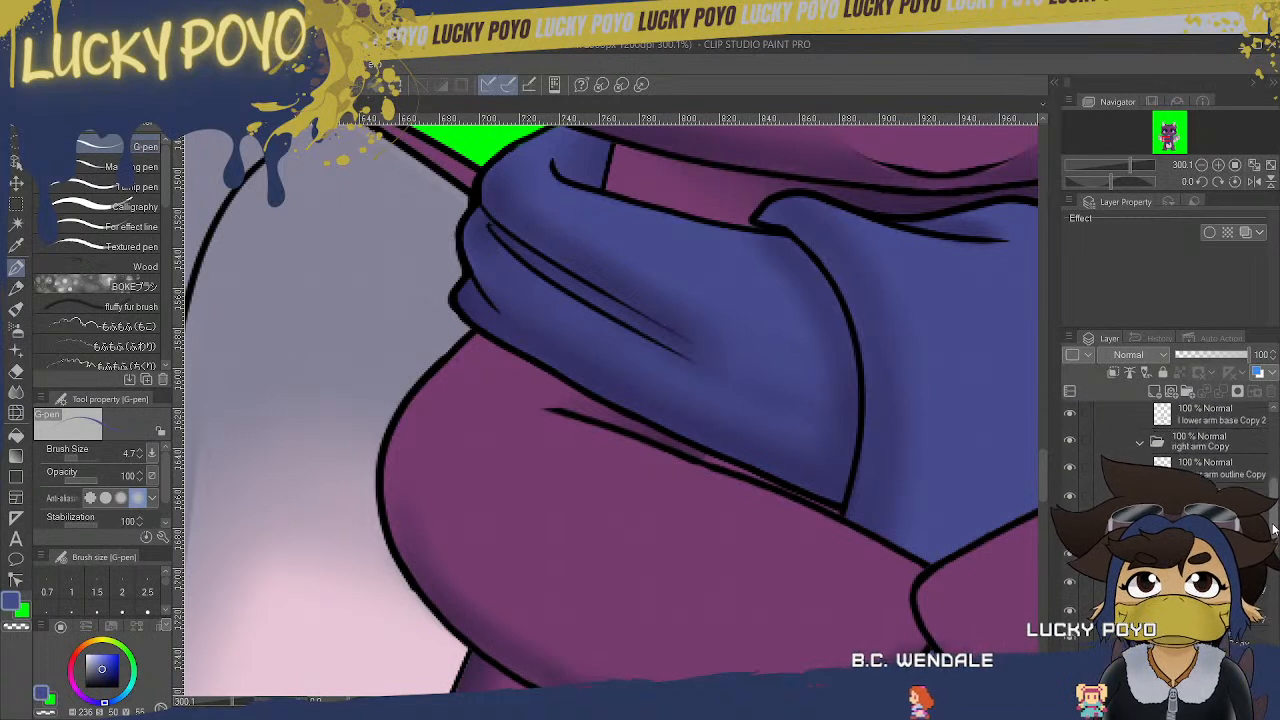
left_click(1069, 611)
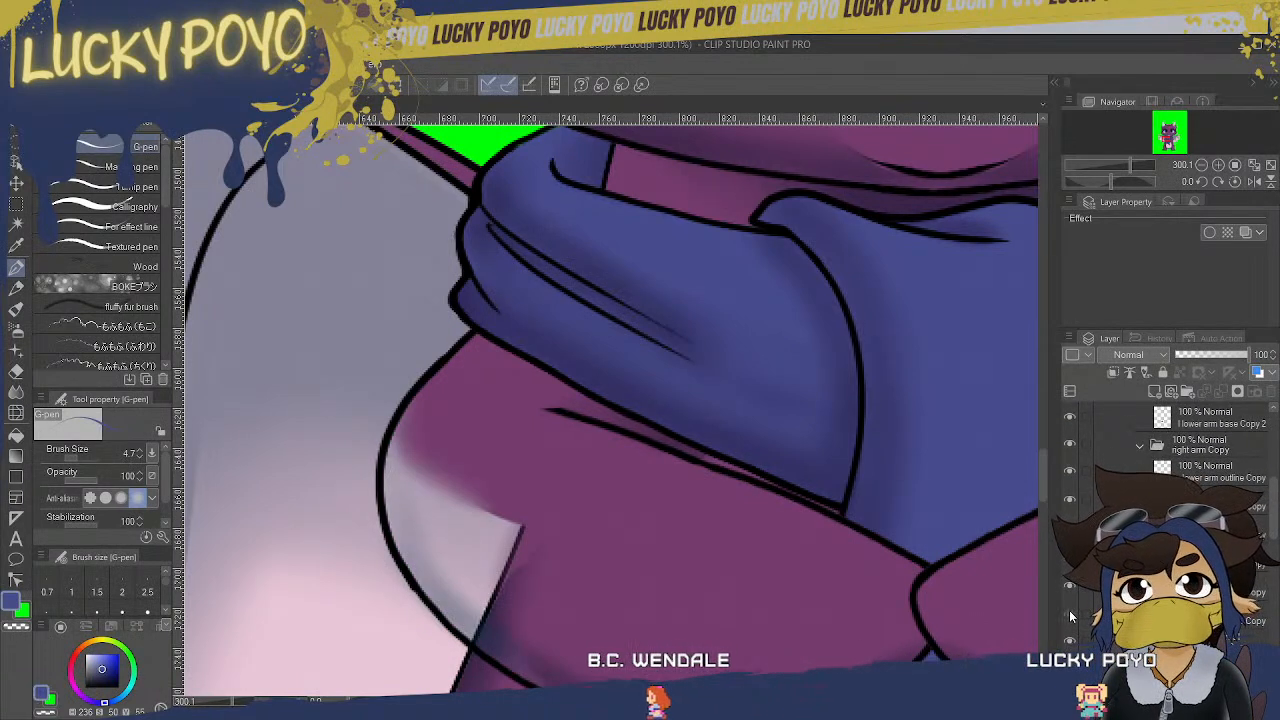
left_click(1069, 612)
left_click(1069, 587)
left_click(1070, 588)
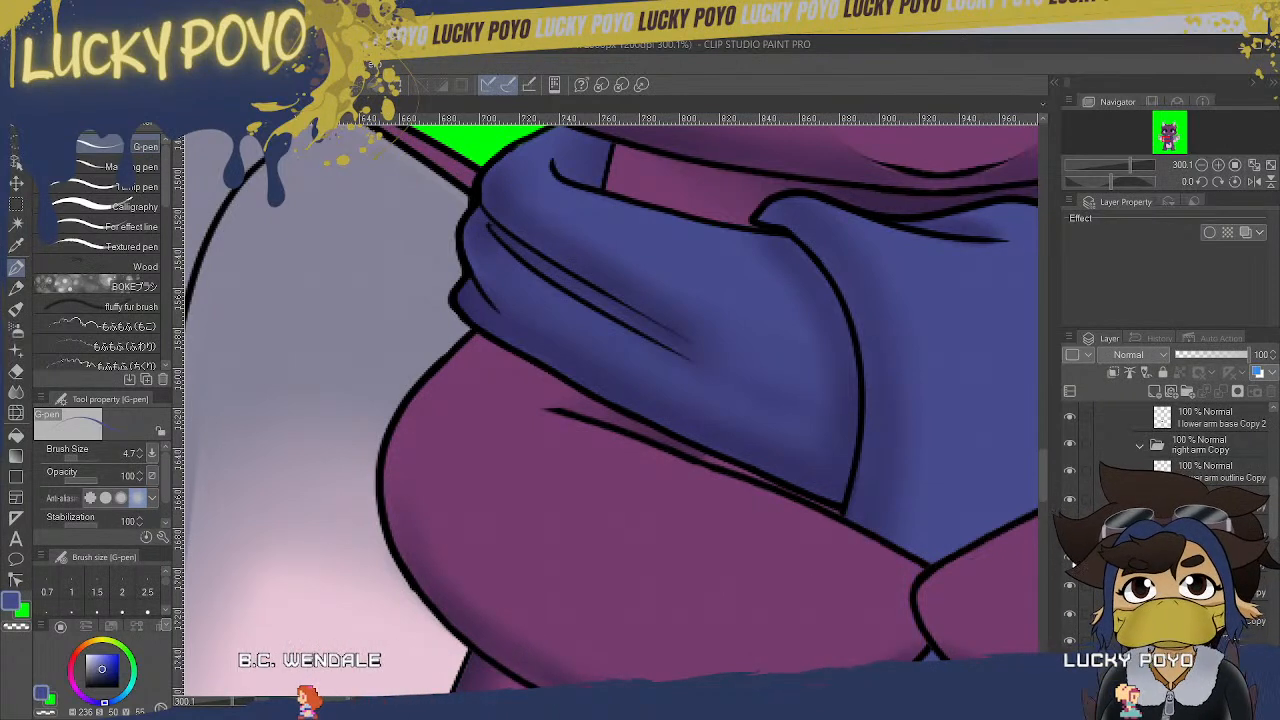
left_click(1072, 560)
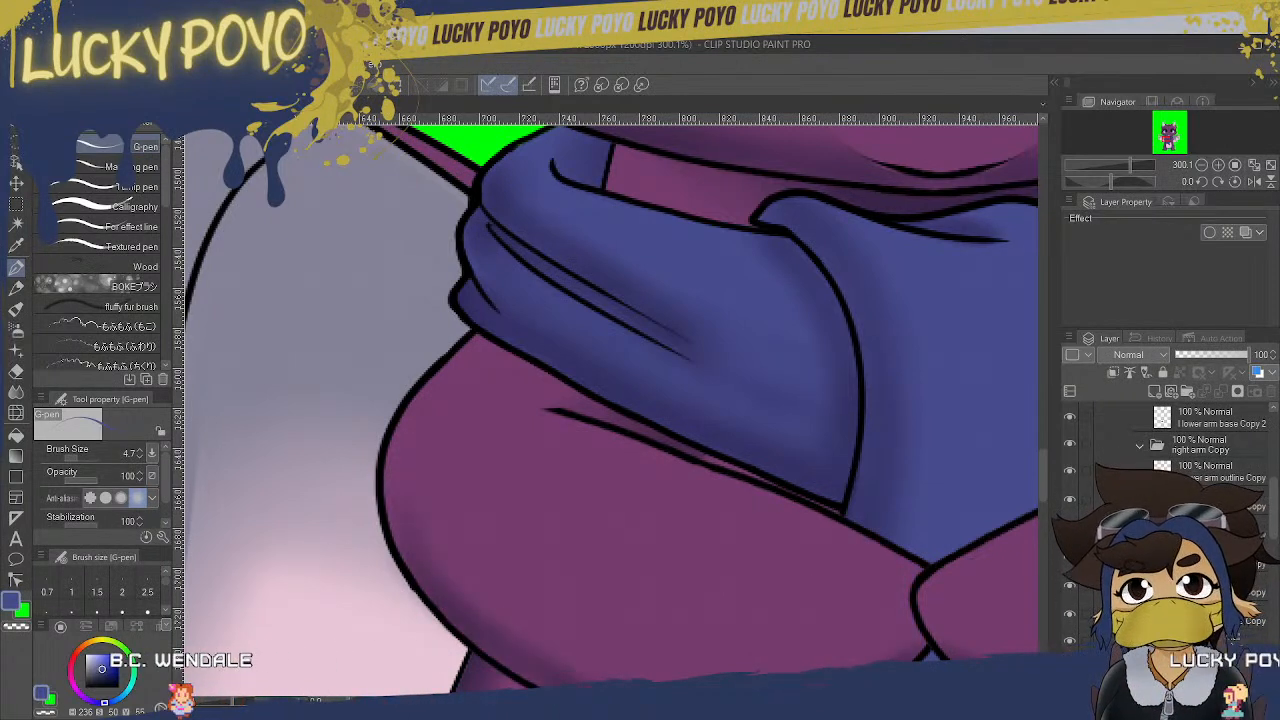
left_click(1072, 561)
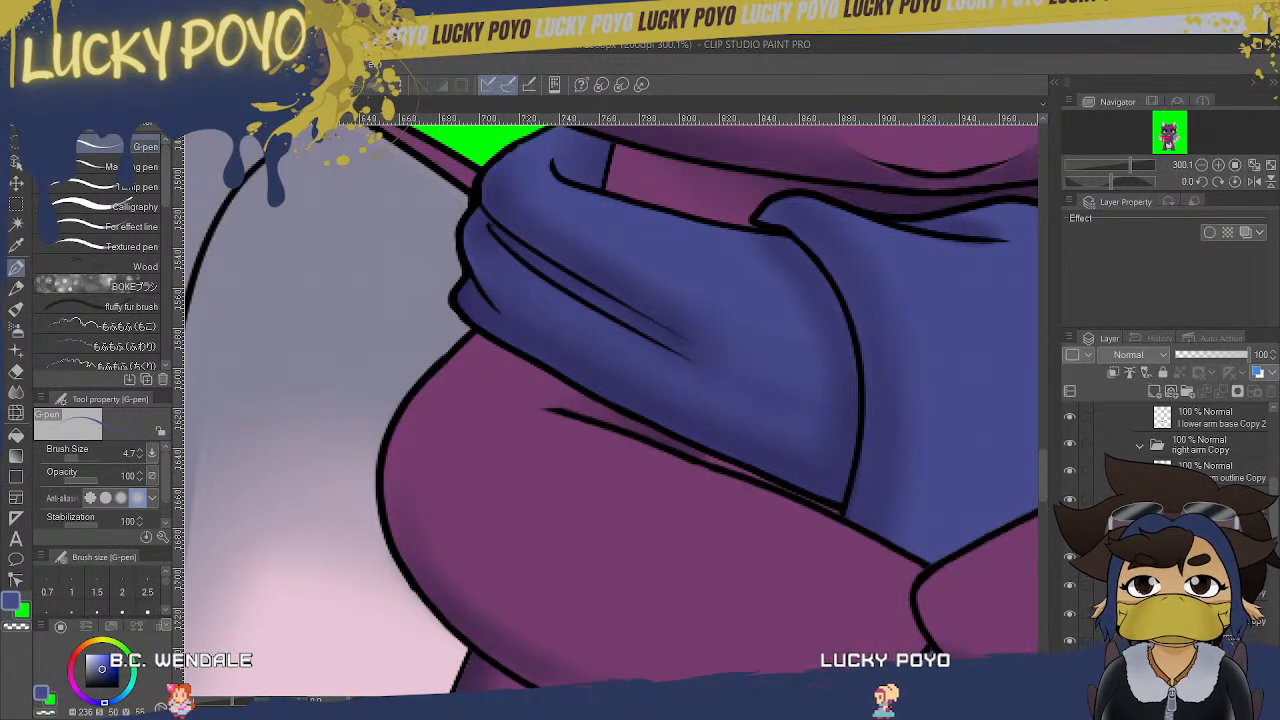
left_click(1071, 501)
left_click(1072, 501)
- Choose the Hard eraser for a layer in the right arm Copy folder and examine the upper arm's lower outline up close
left_click(1110, 505)
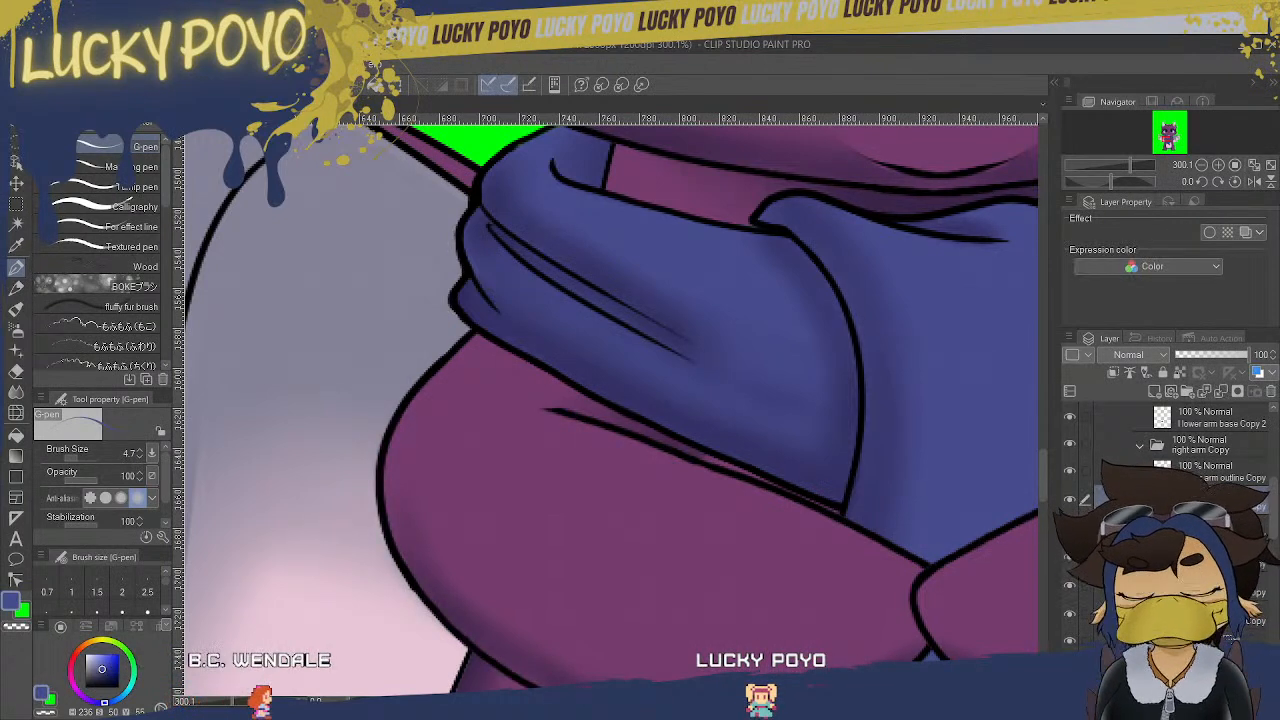
key("e")
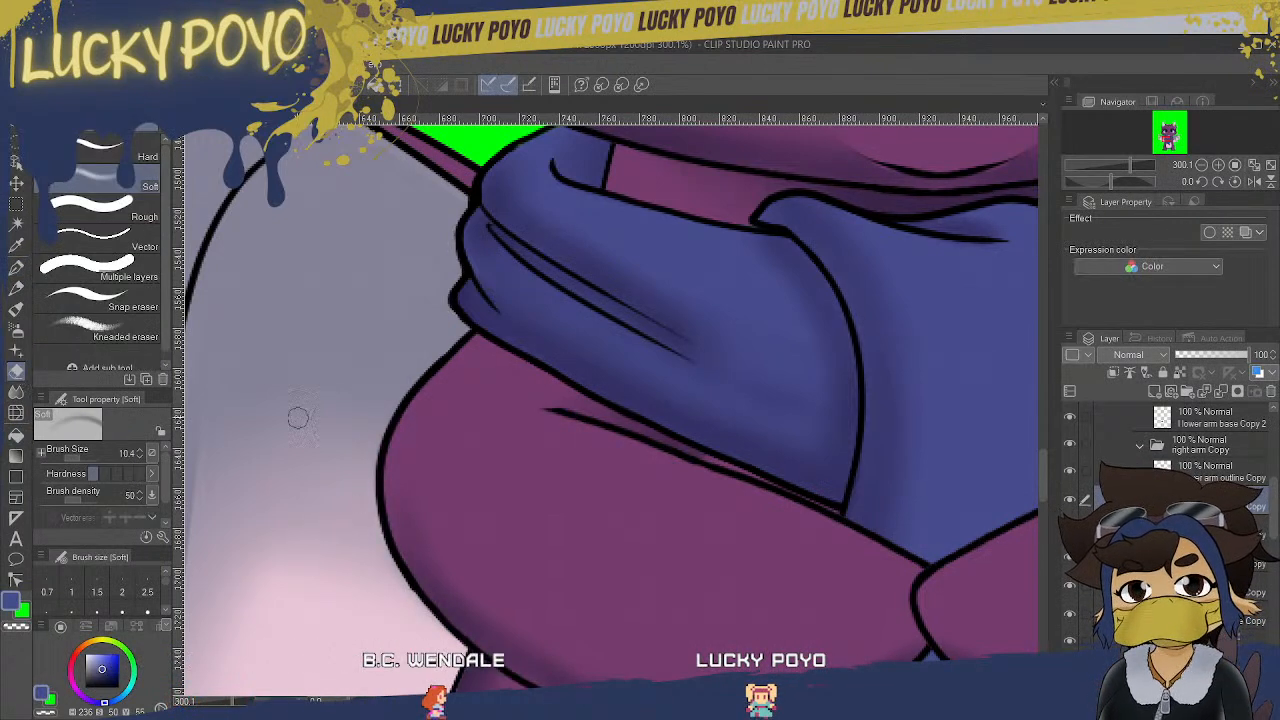
left_click(122, 152)
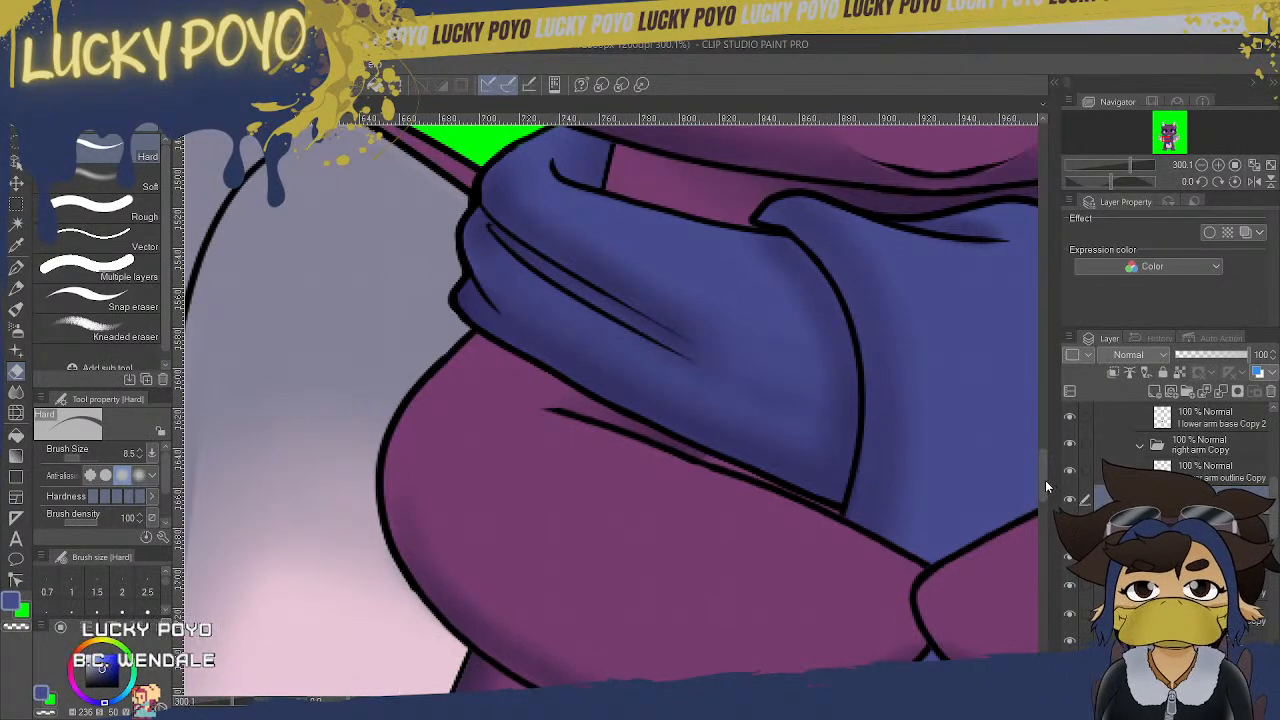
scroll(1042, 479, "down", 1)
scroll(1042, 479, "down", 5)
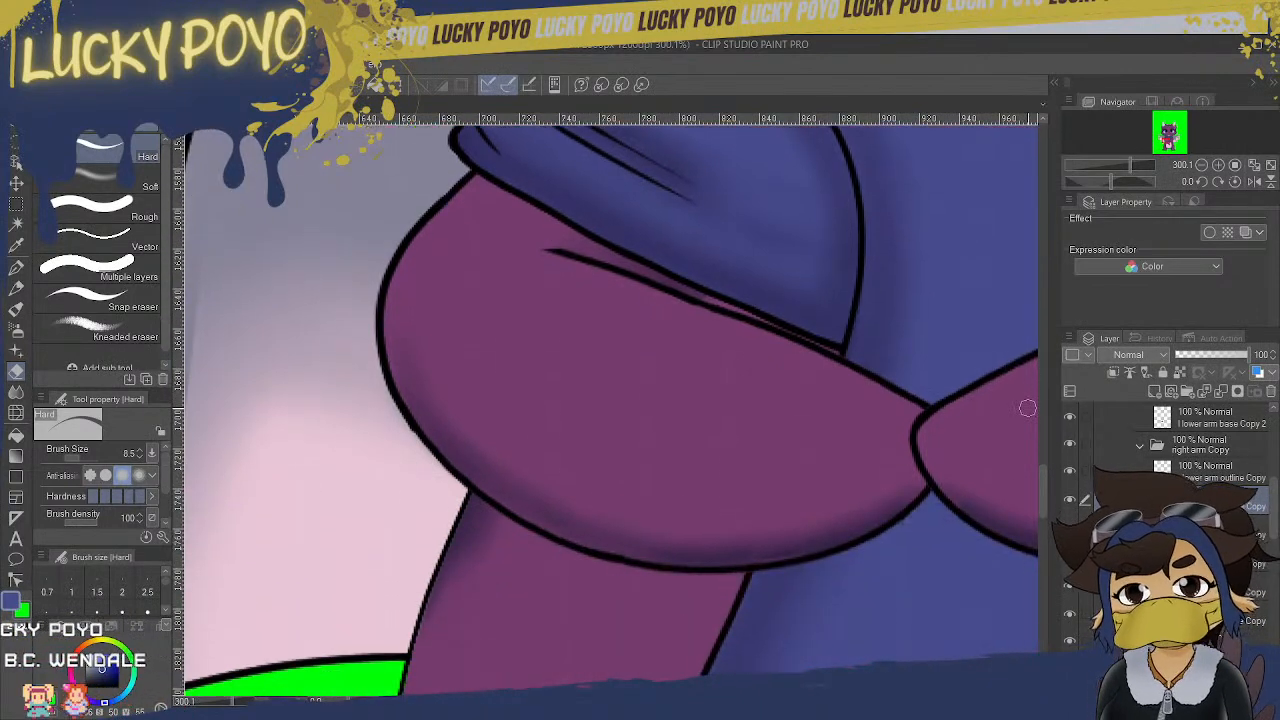
scroll(1040, 507, "down", 2)
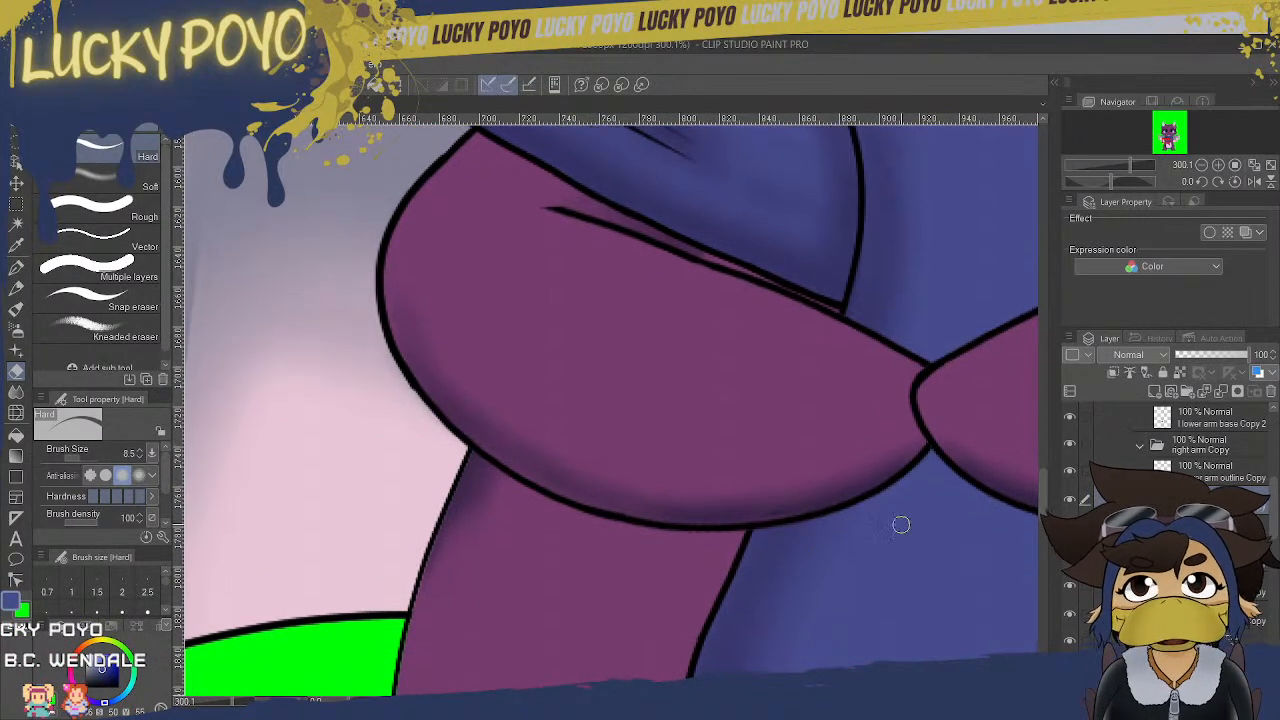
key("ctrl+plus")
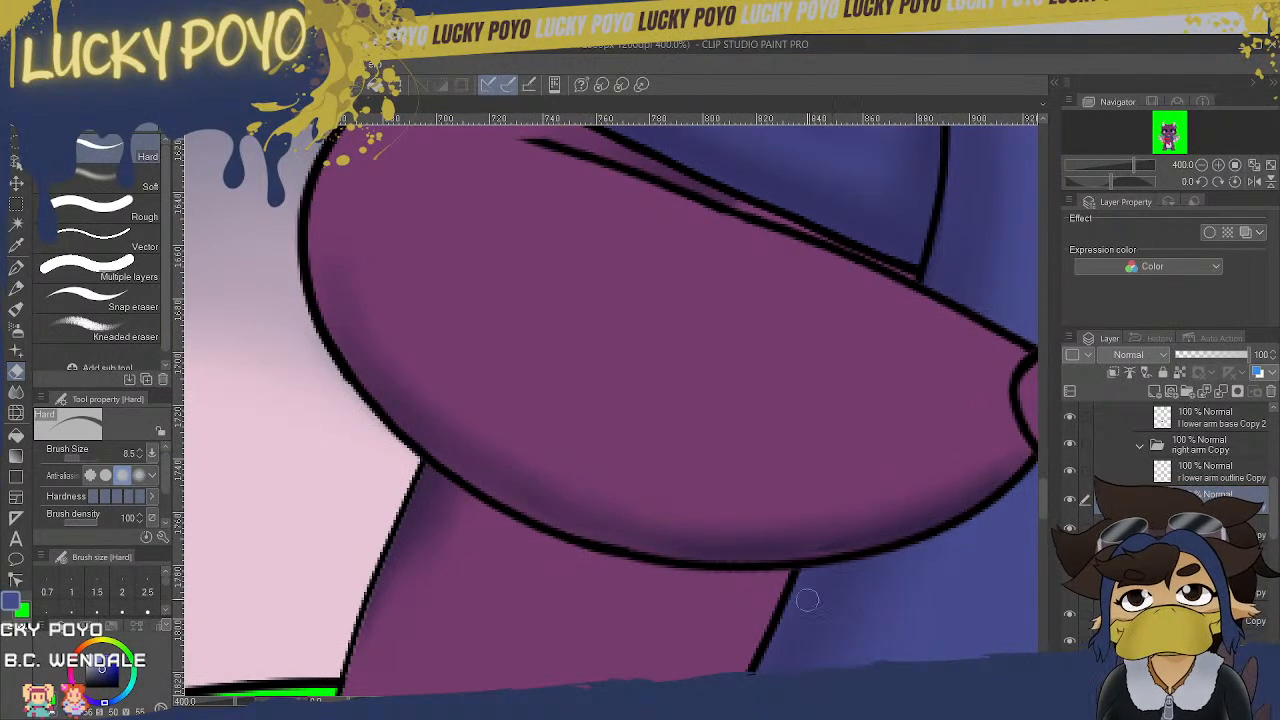
key("ctrl+plus")
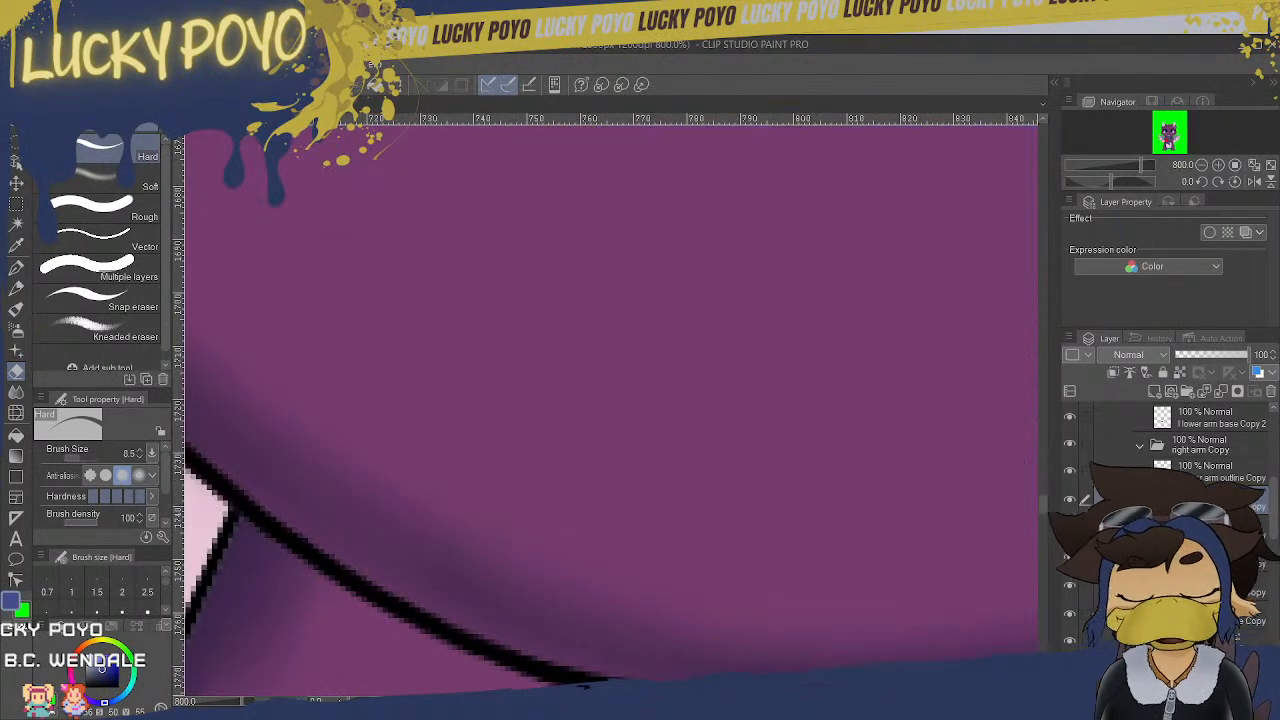
scroll(1040, 505, "down", 3)
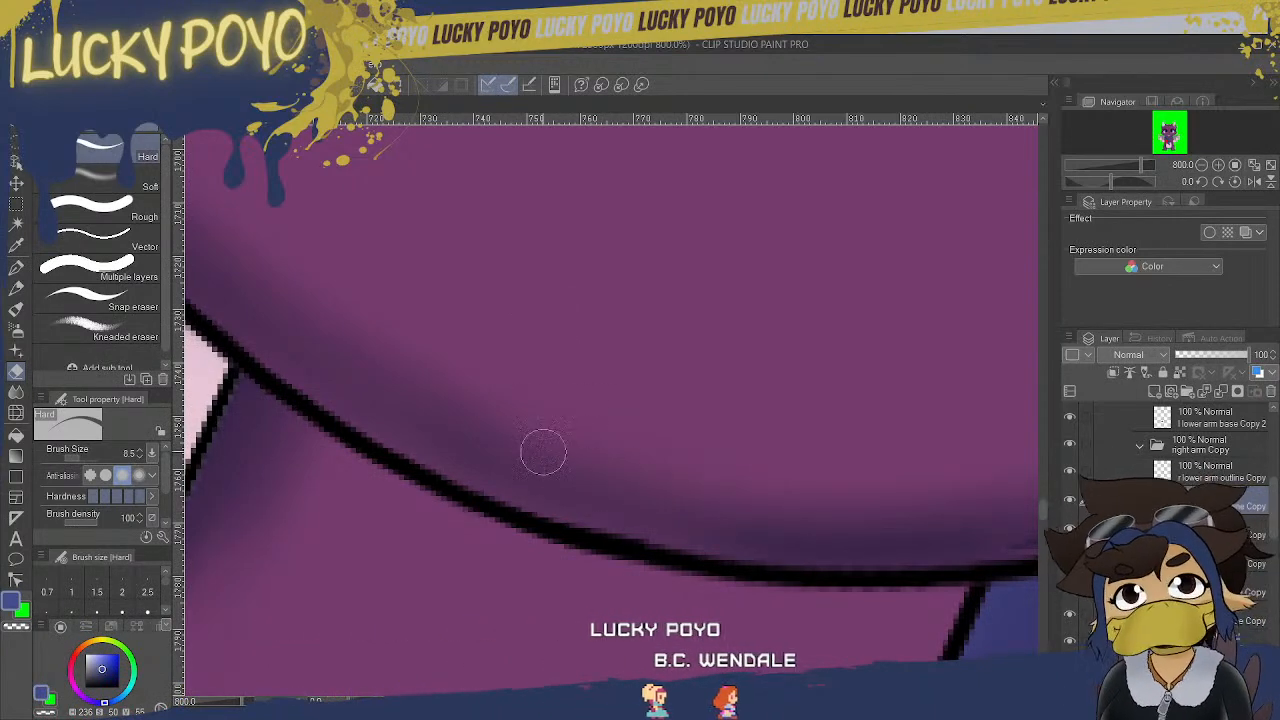
- Sample the arm's purple and apply a white border effect to the arm's Multiply shading layer to expose paint outside the outline
left_click(811, 184, "alt")
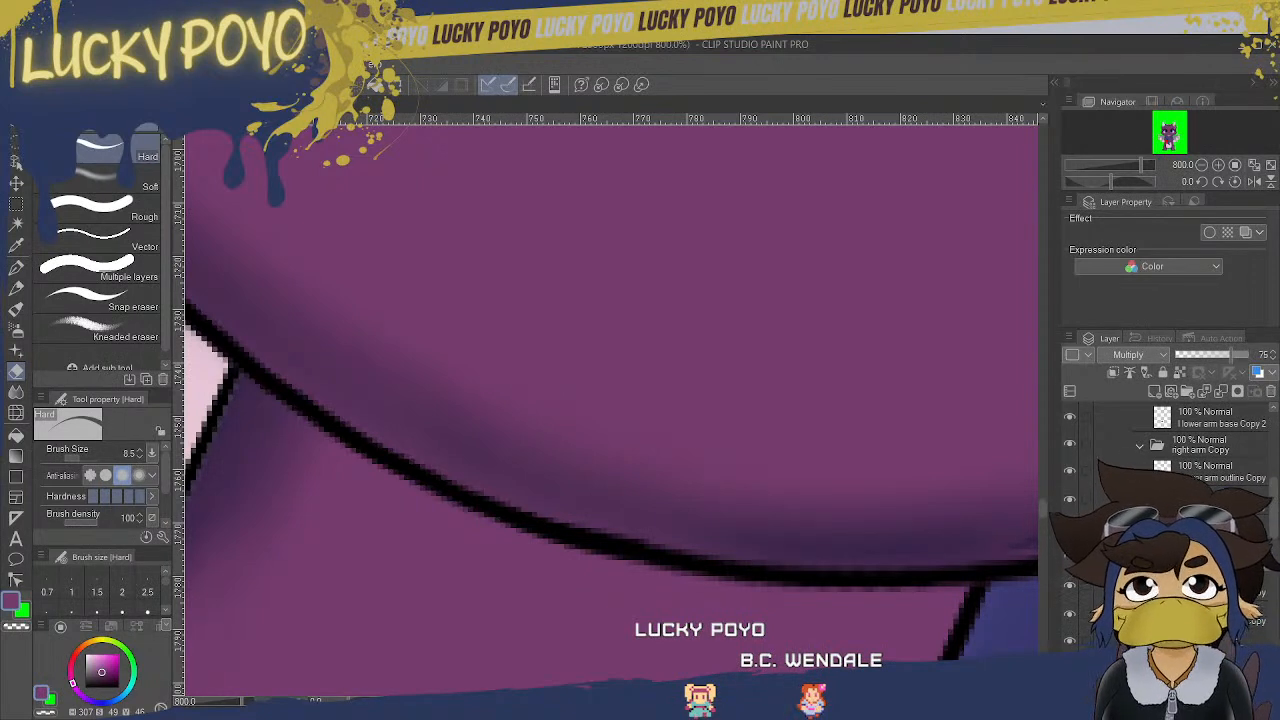
left_click(1209, 232)
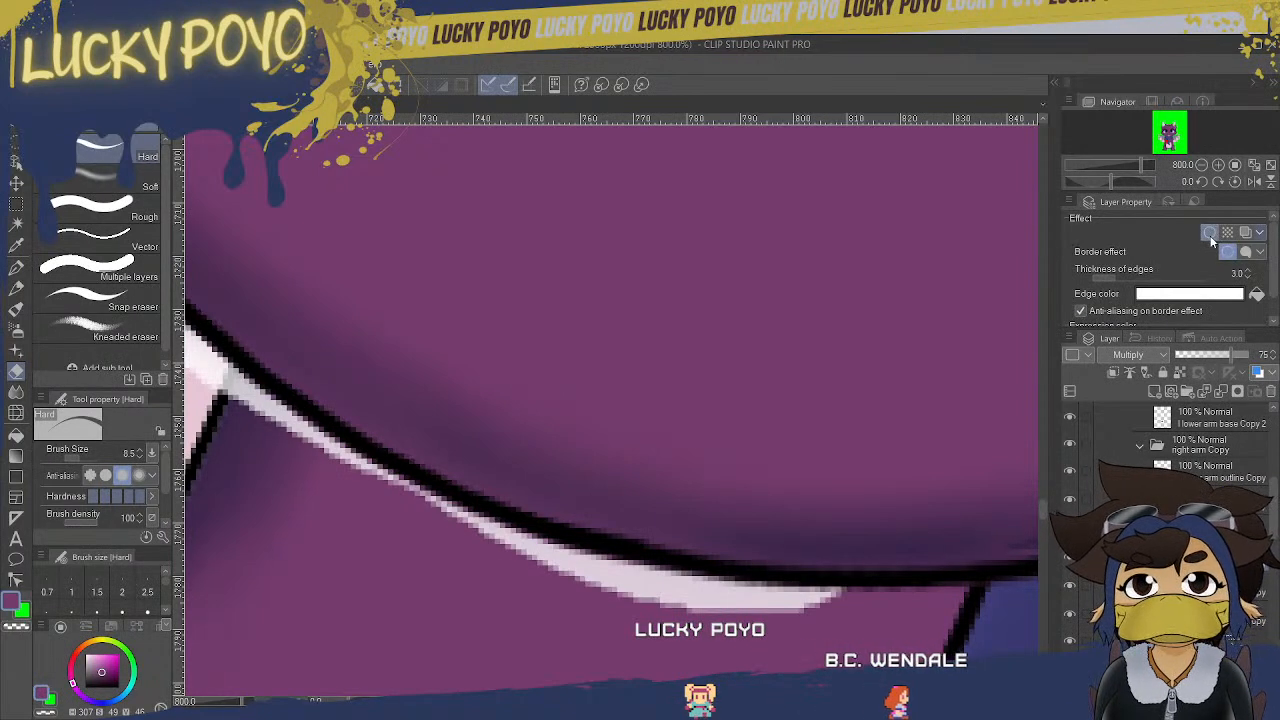
mouse_move(245, 702)
left_mouse_down()
mouse_move(227, 703)
mouse_move(240, 703)
left_mouse_up()
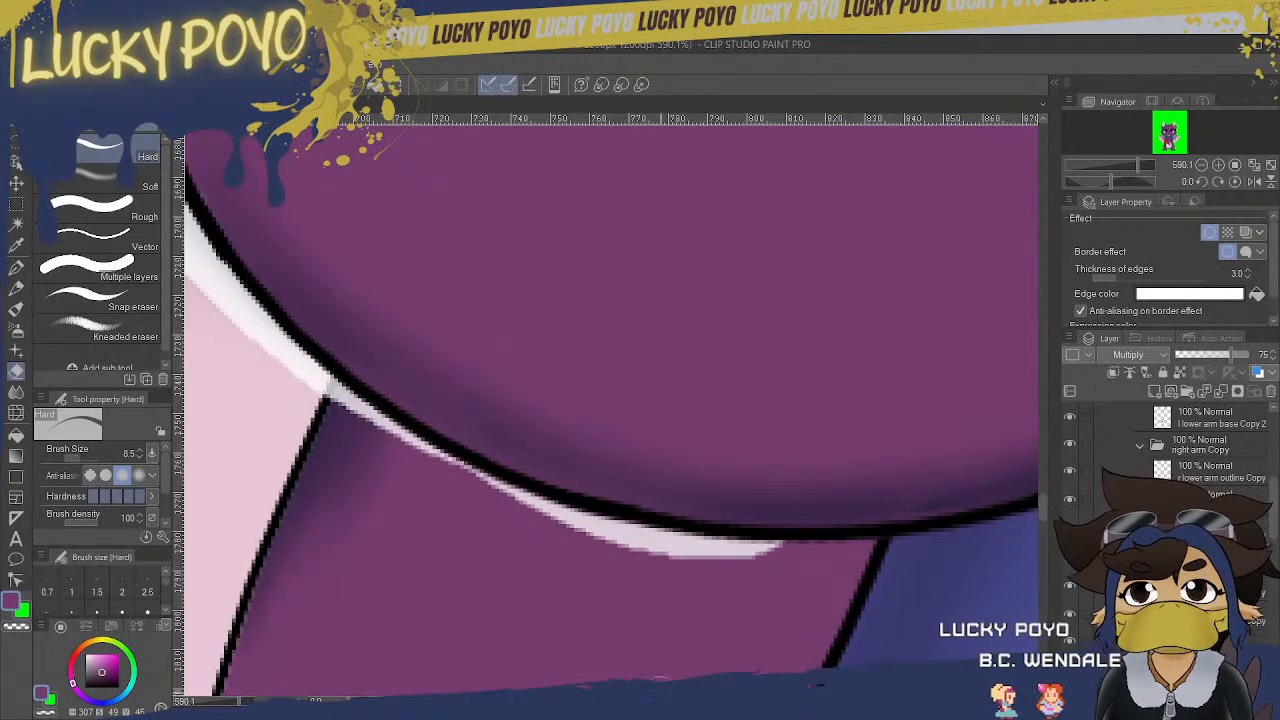
left_click_drag(625, 702, 609, 702)
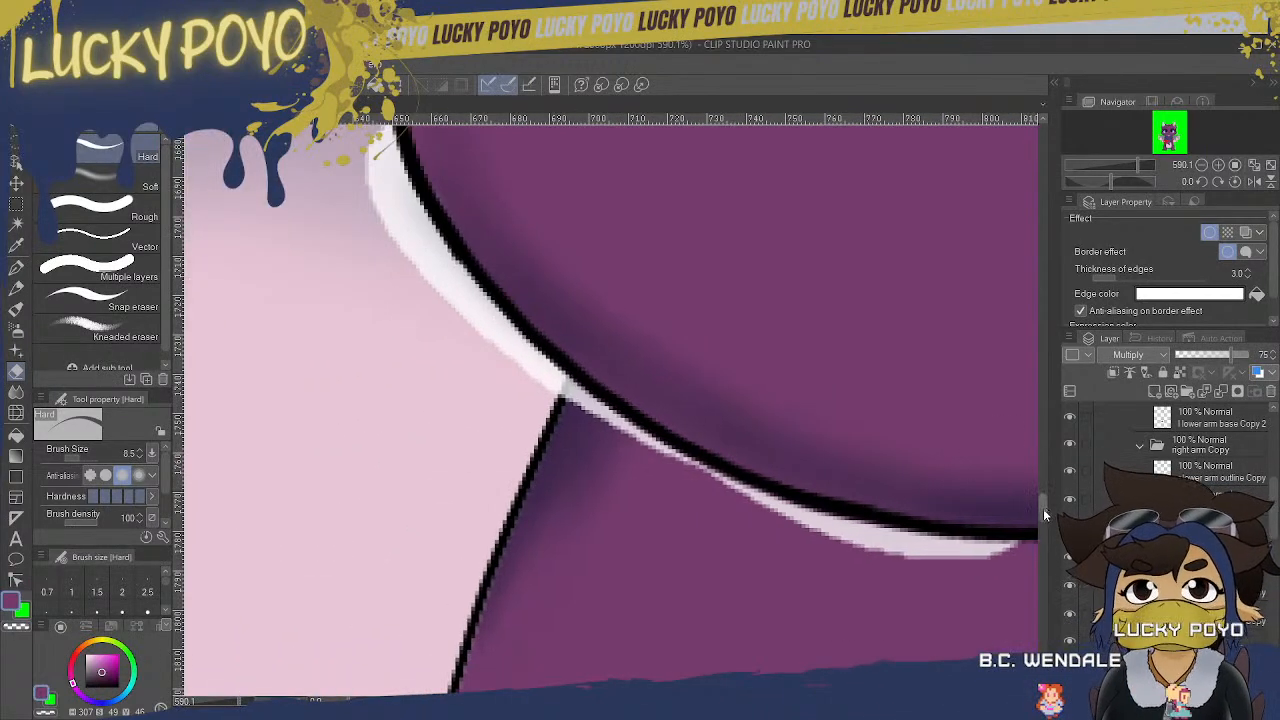
left_click_drag(1044, 508, 1042, 498)
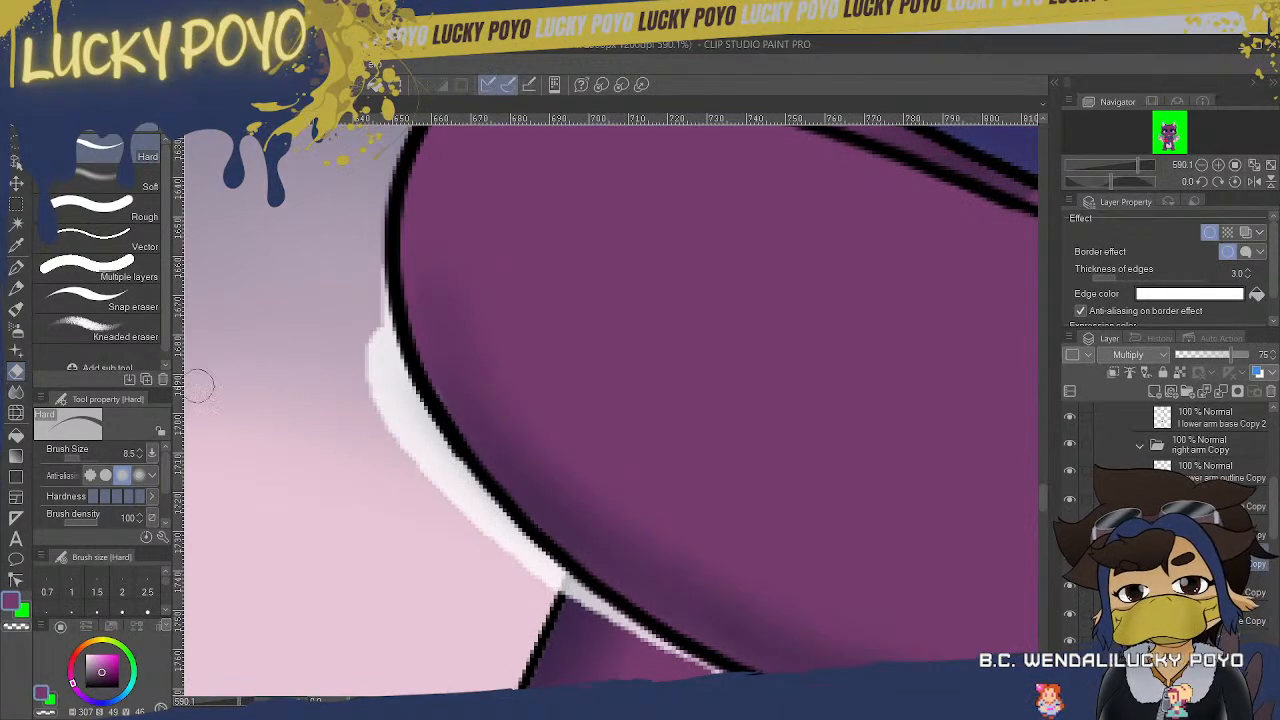
- With the Soft airbrush selected, toggle clipping to the layer below on the arm's shading layers to compare how the shading displays
left_click(16, 330)
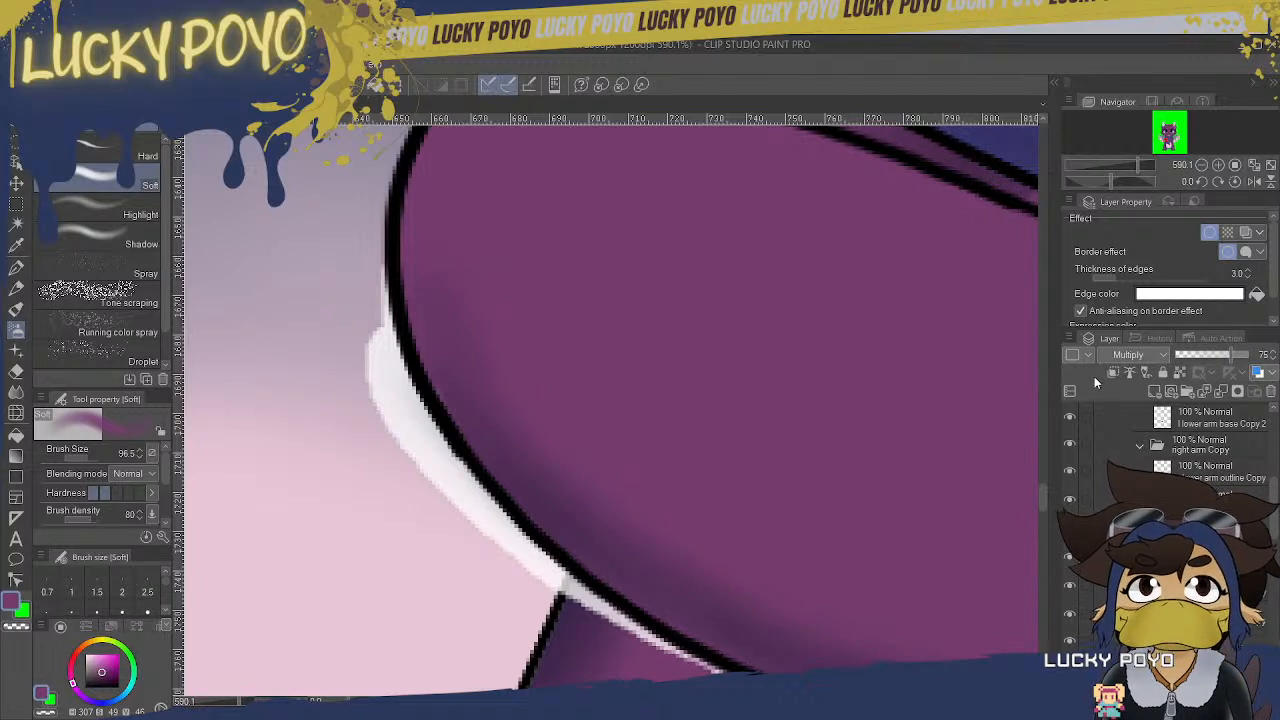
left_click(1114, 373)
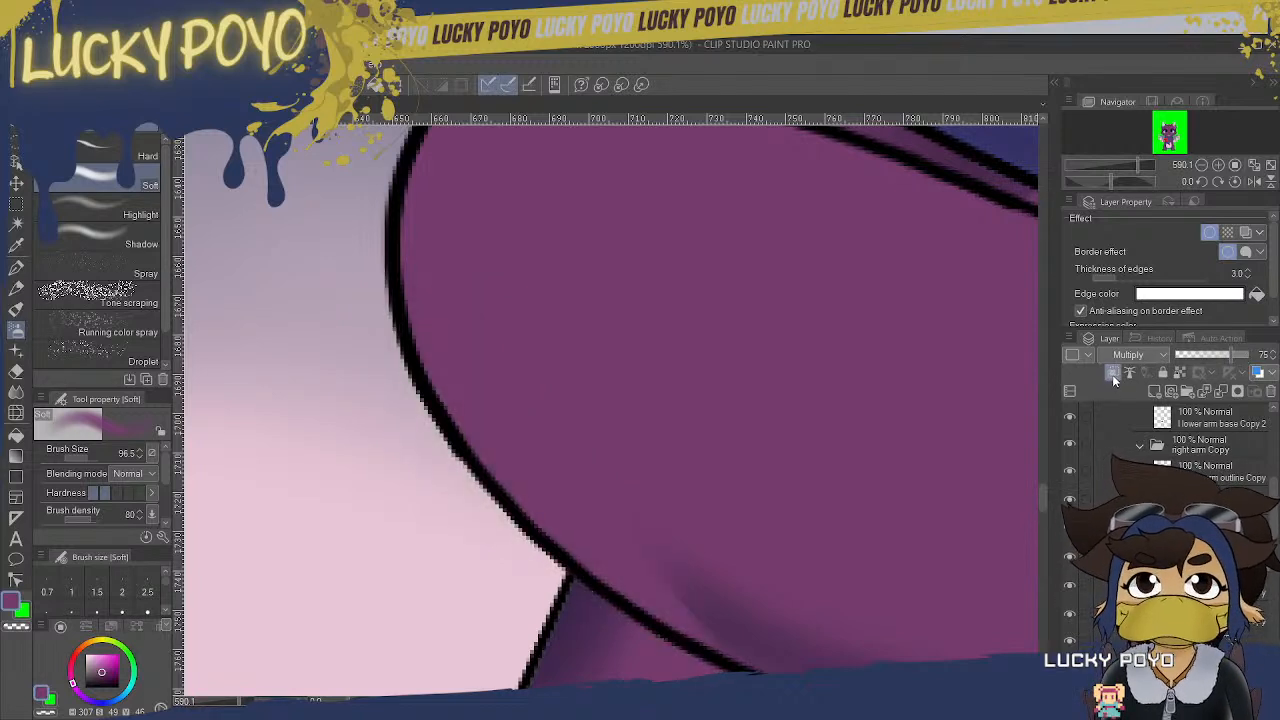
left_click(1114, 375)
left_click(1114, 375)
left_click(1114, 375)
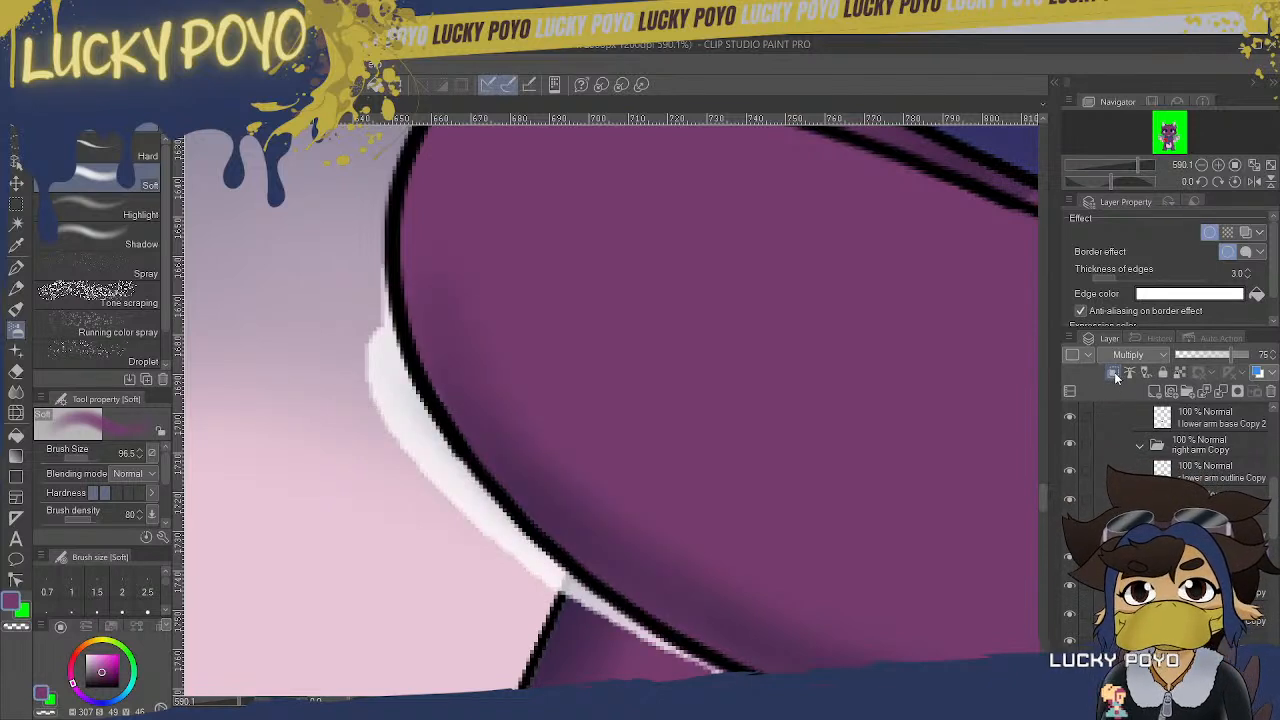
left_click(1114, 375)
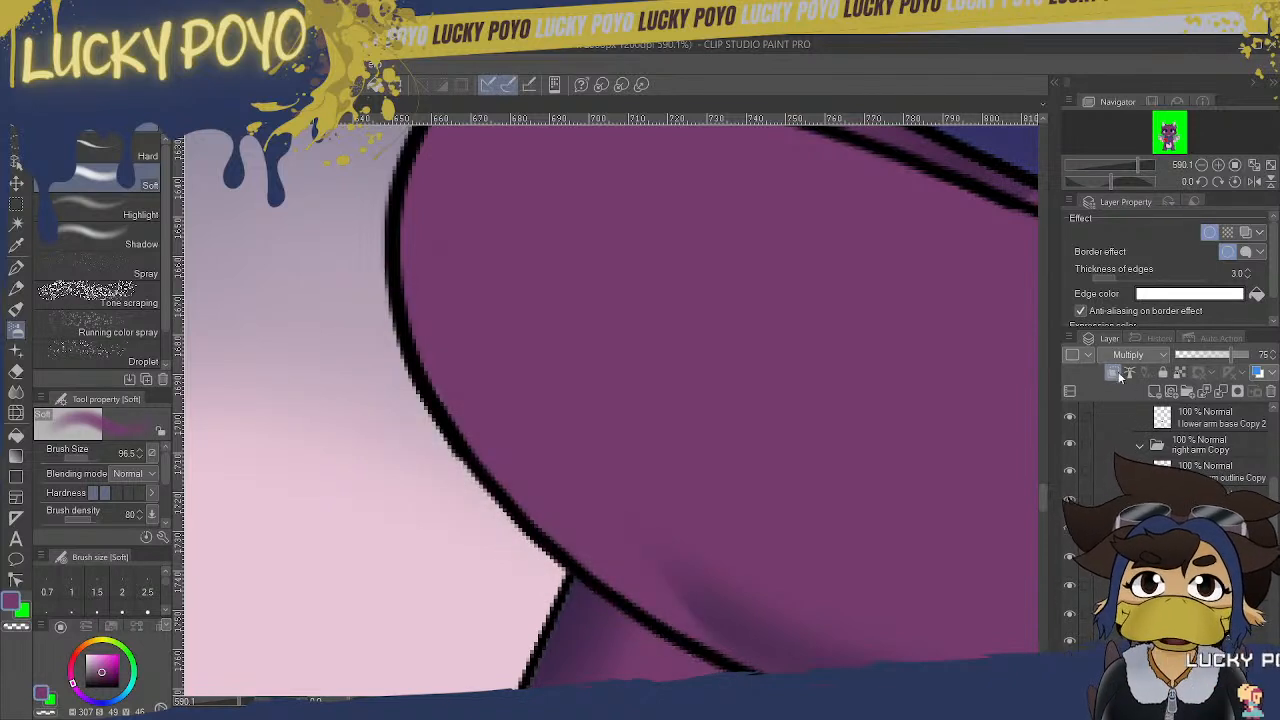
left_click(1114, 375)
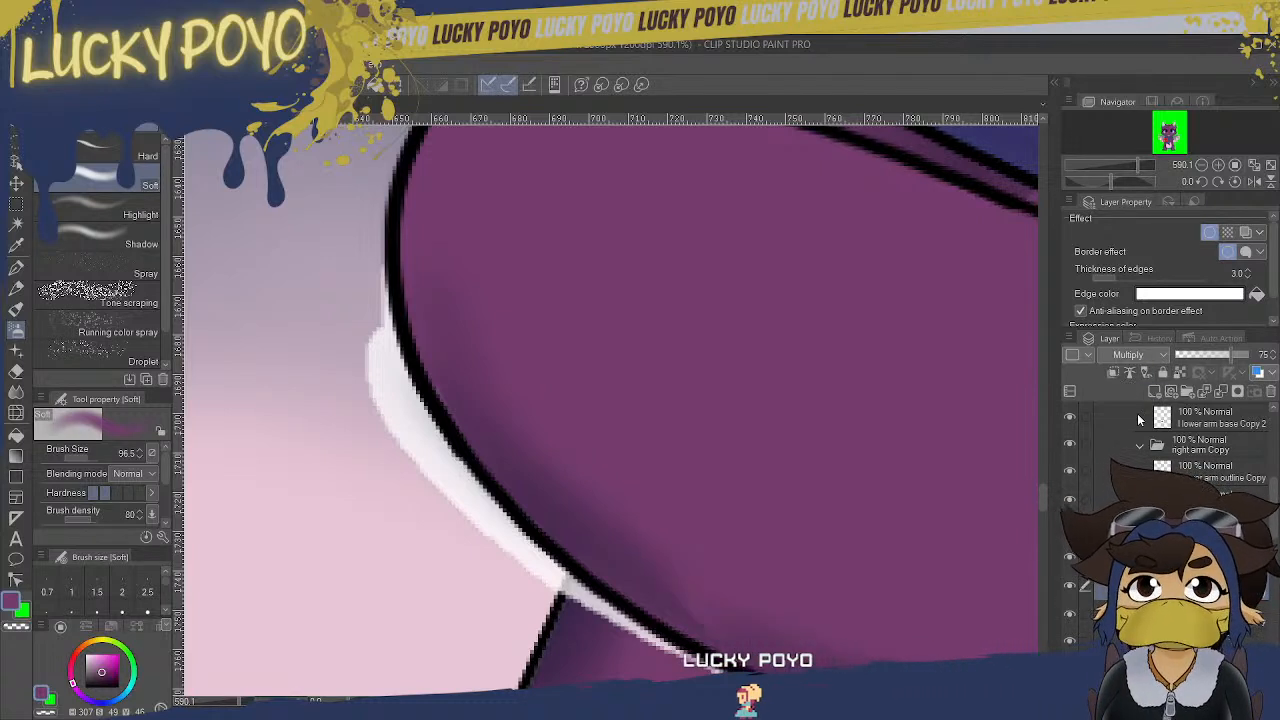
left_click(1112, 373)
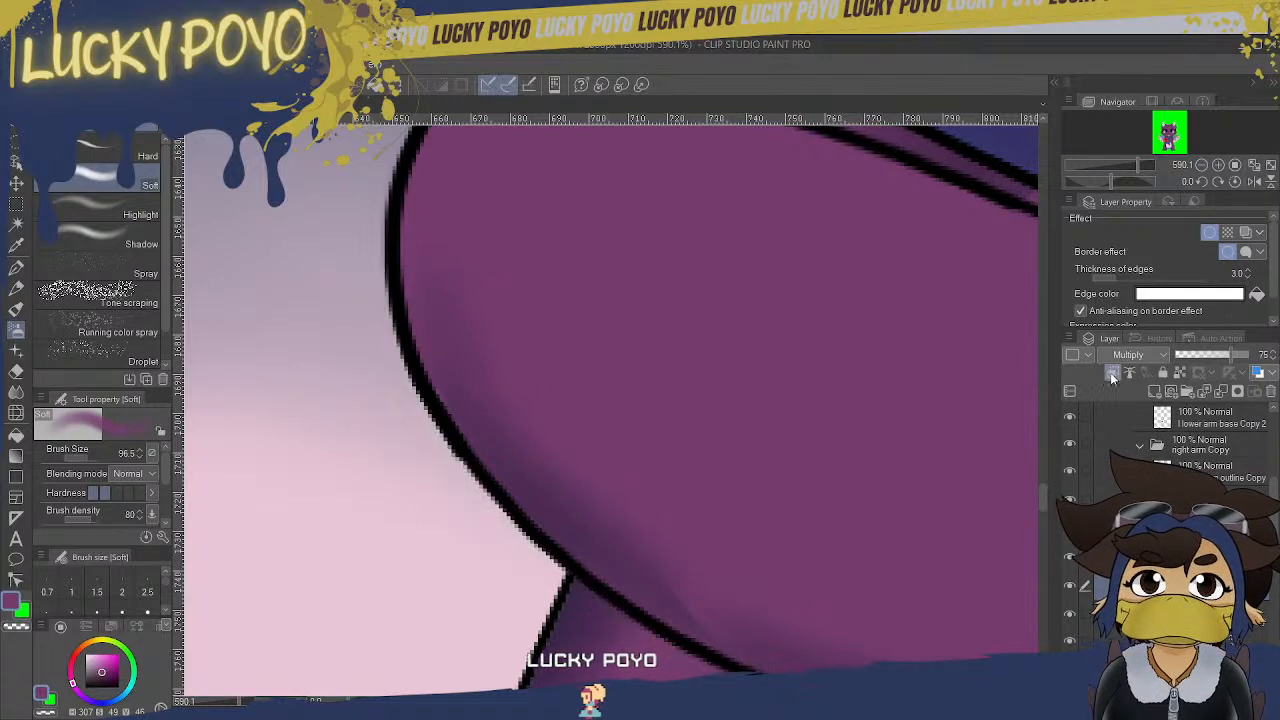
left_click(1114, 374)
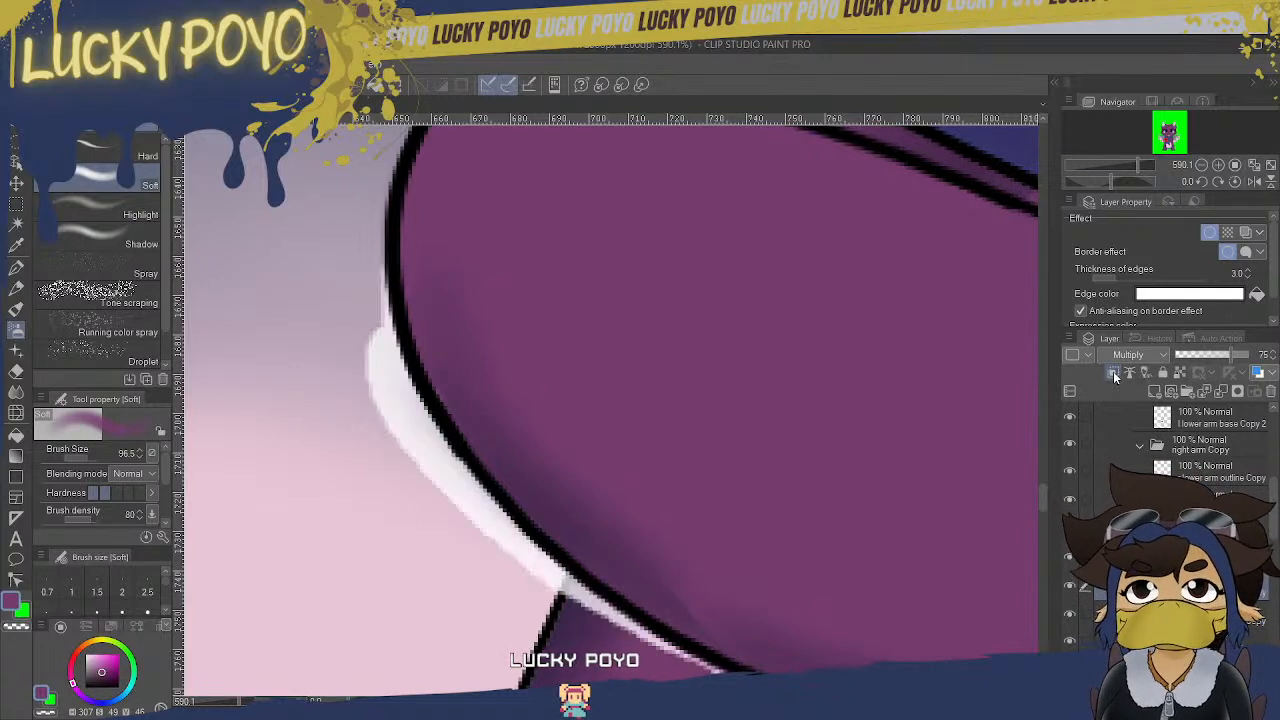
- Try the arm's shading layer at 100% opacity with Normal blending and no border effect, and undo these changes
left_click_drag(1043, 499, 1043, 502)
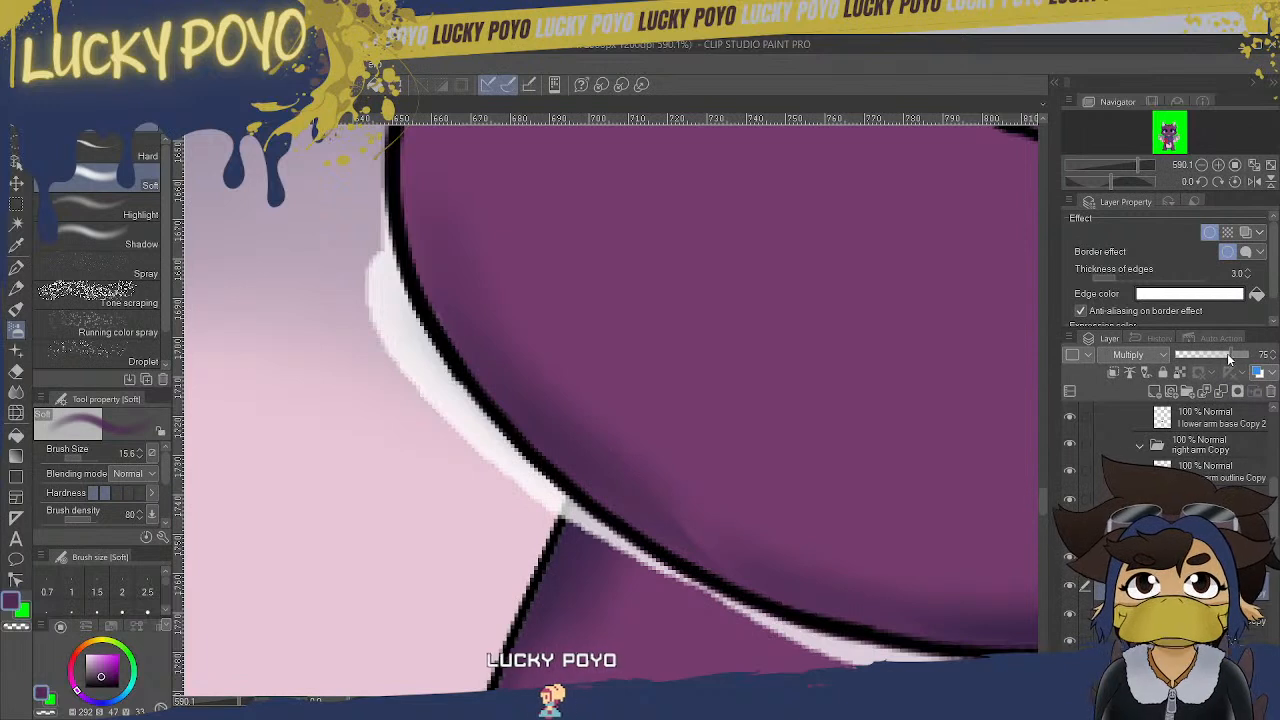
left_click_drag(1230, 358, 1277, 355)
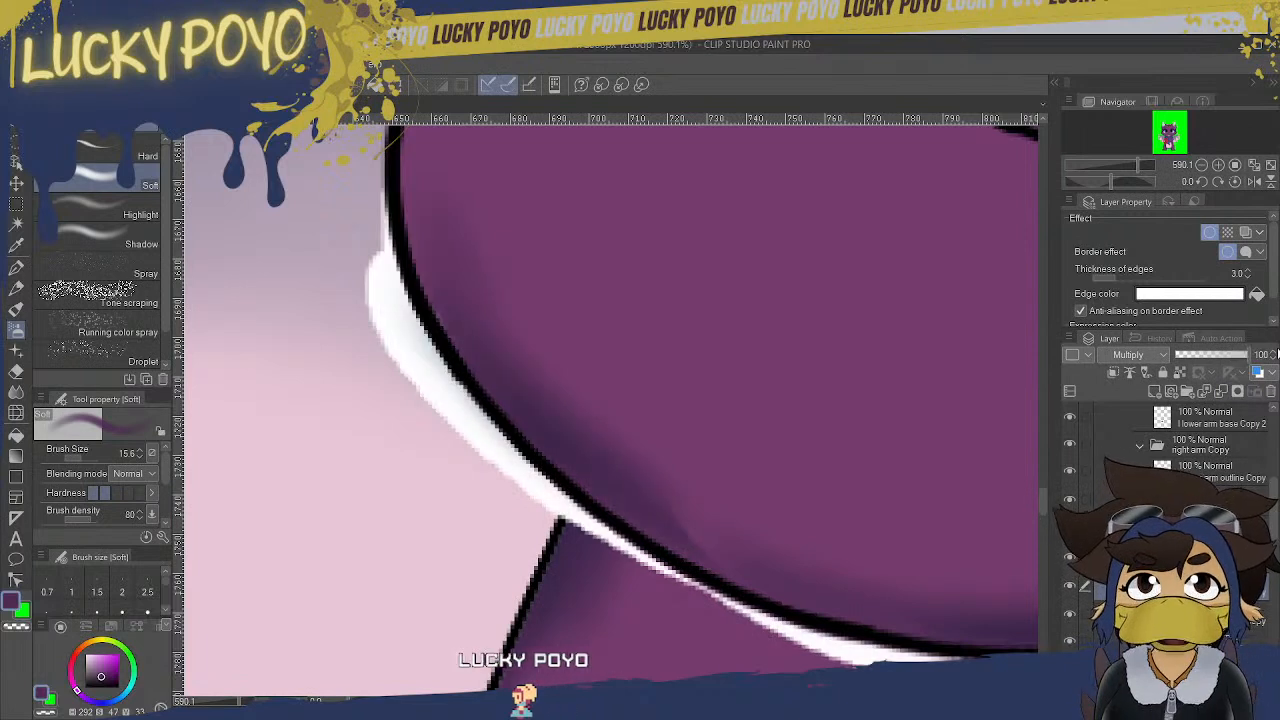
left_click(1135, 382)
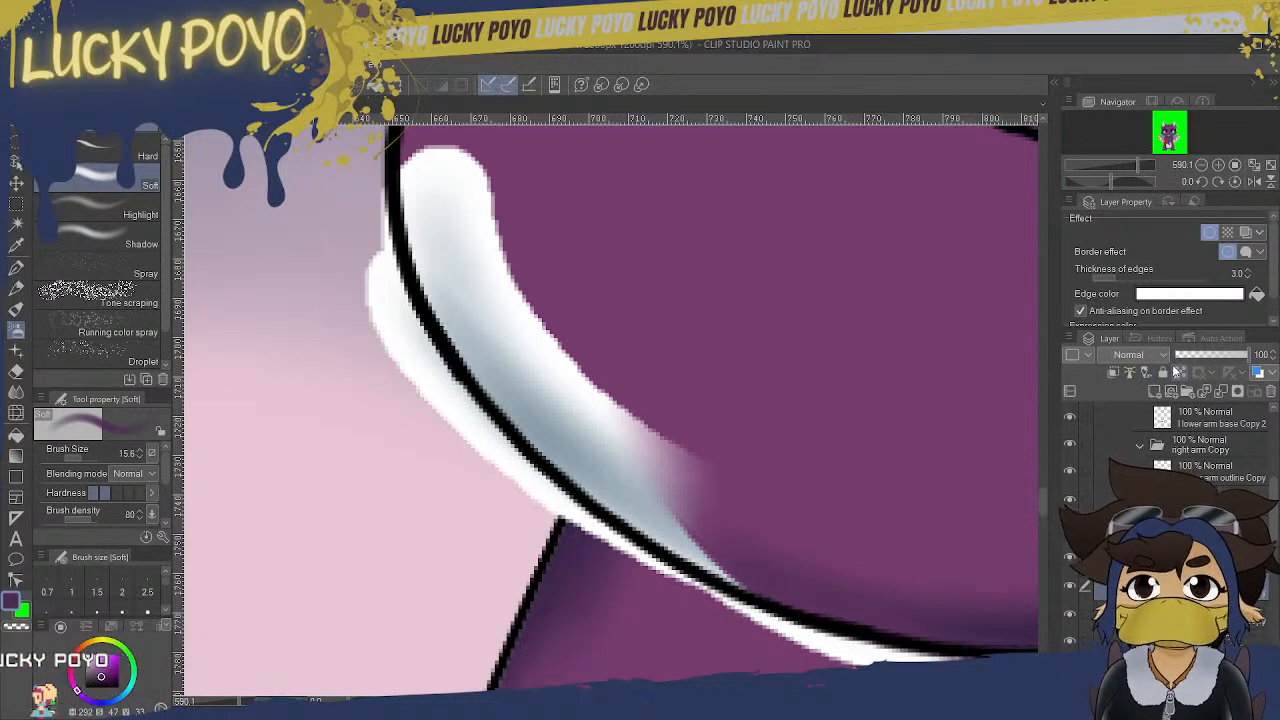
left_click(1209, 233)
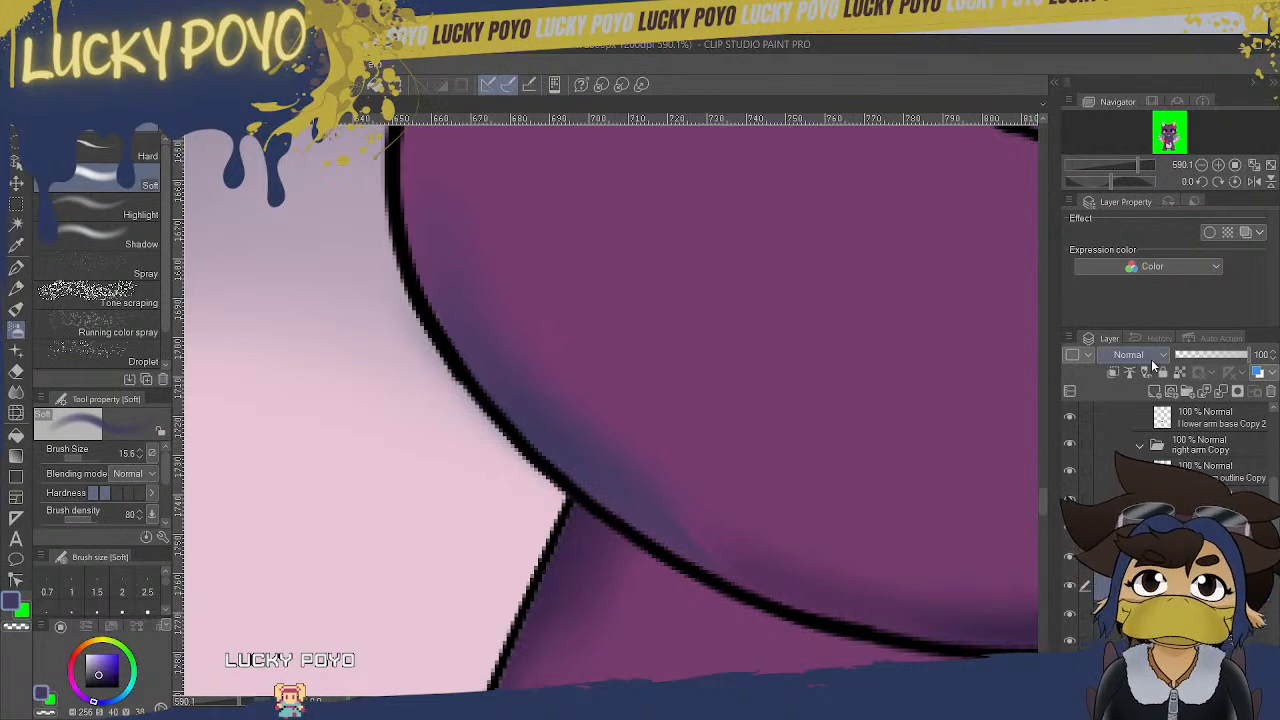
key("ctrl+z")
key("ctrl+z")
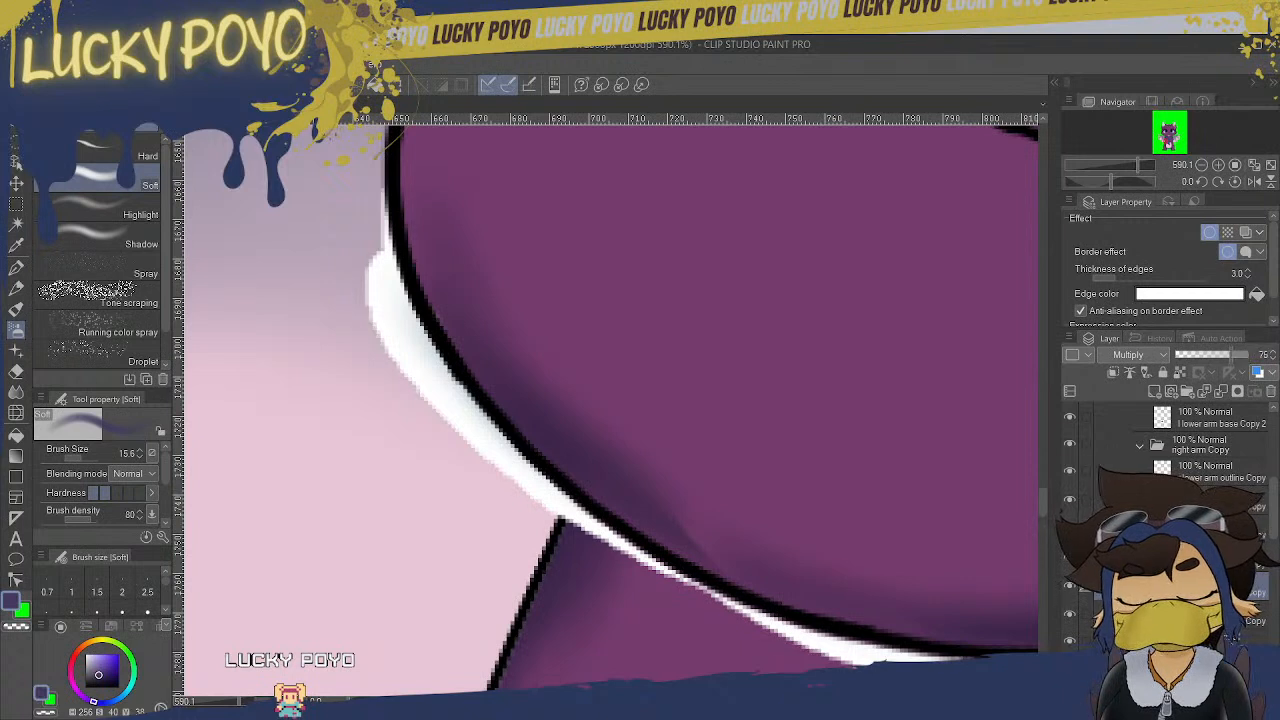
key("ctrl+z")
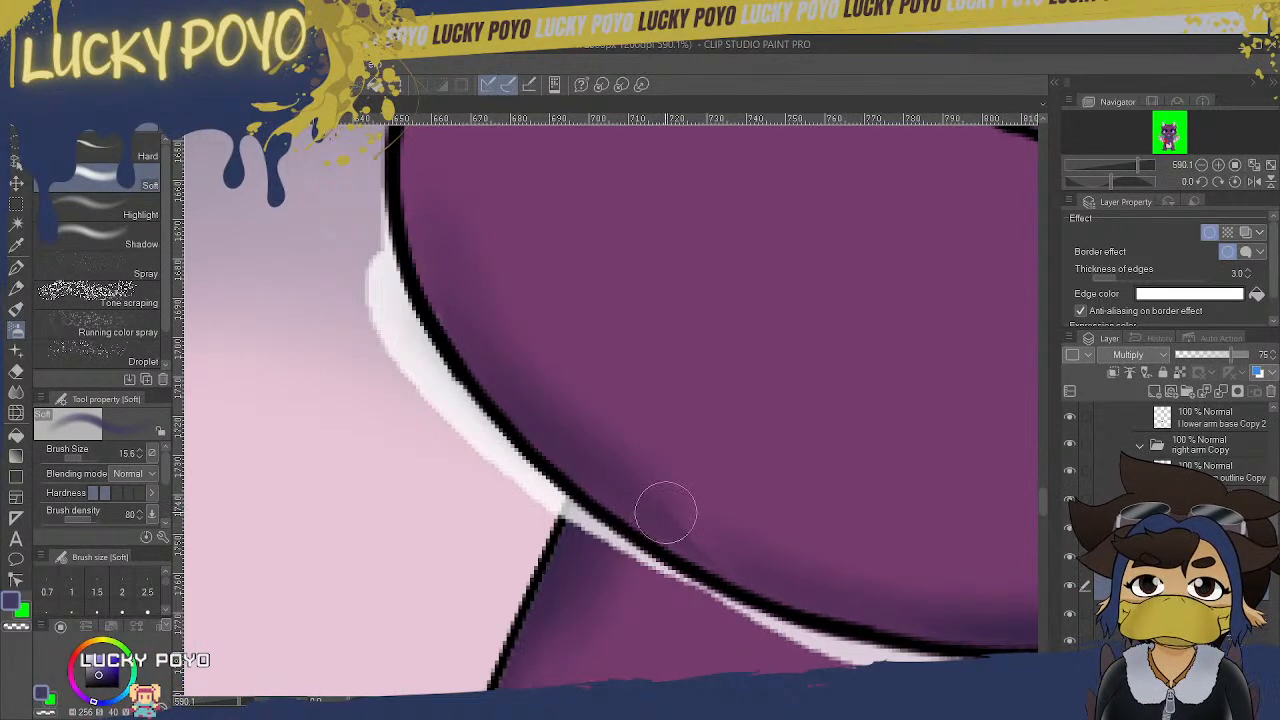
- Try a soft airbrush stroke upward from the shading at the arm's lower edge and undo it
left_click_drag(662, 478, 711, 369)
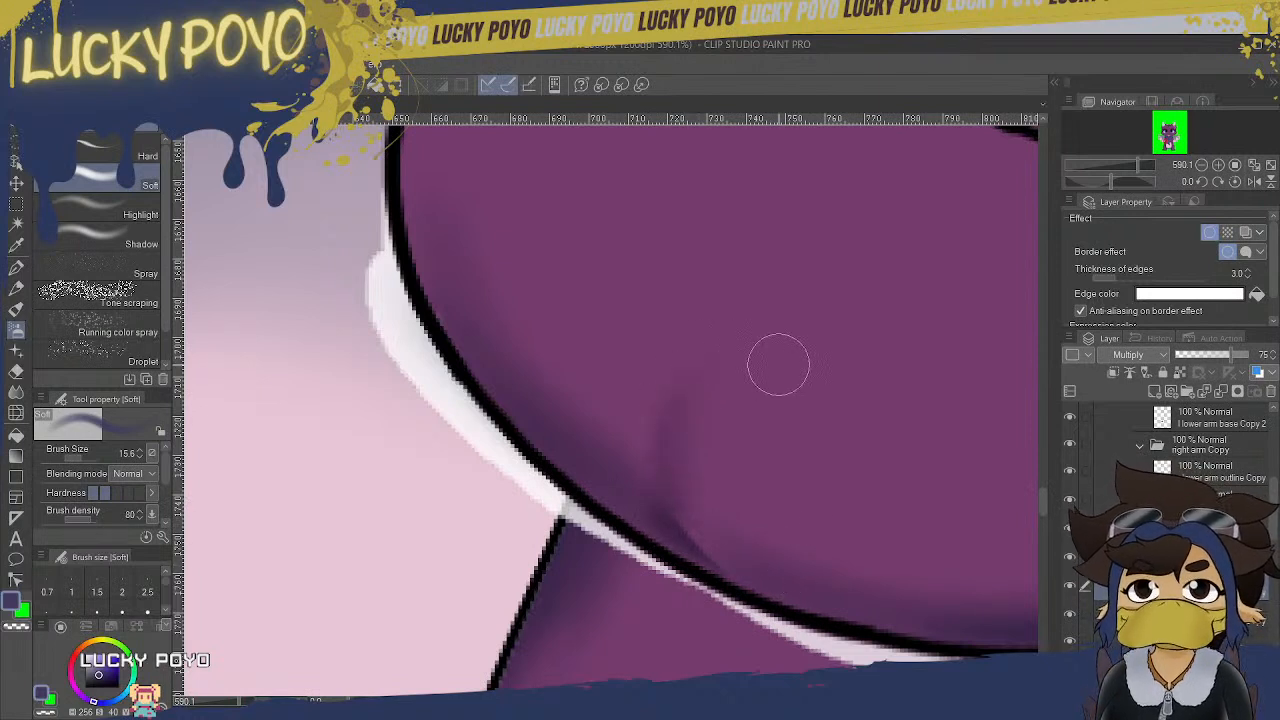
key("ctrl+z")
key("ctrl+z")
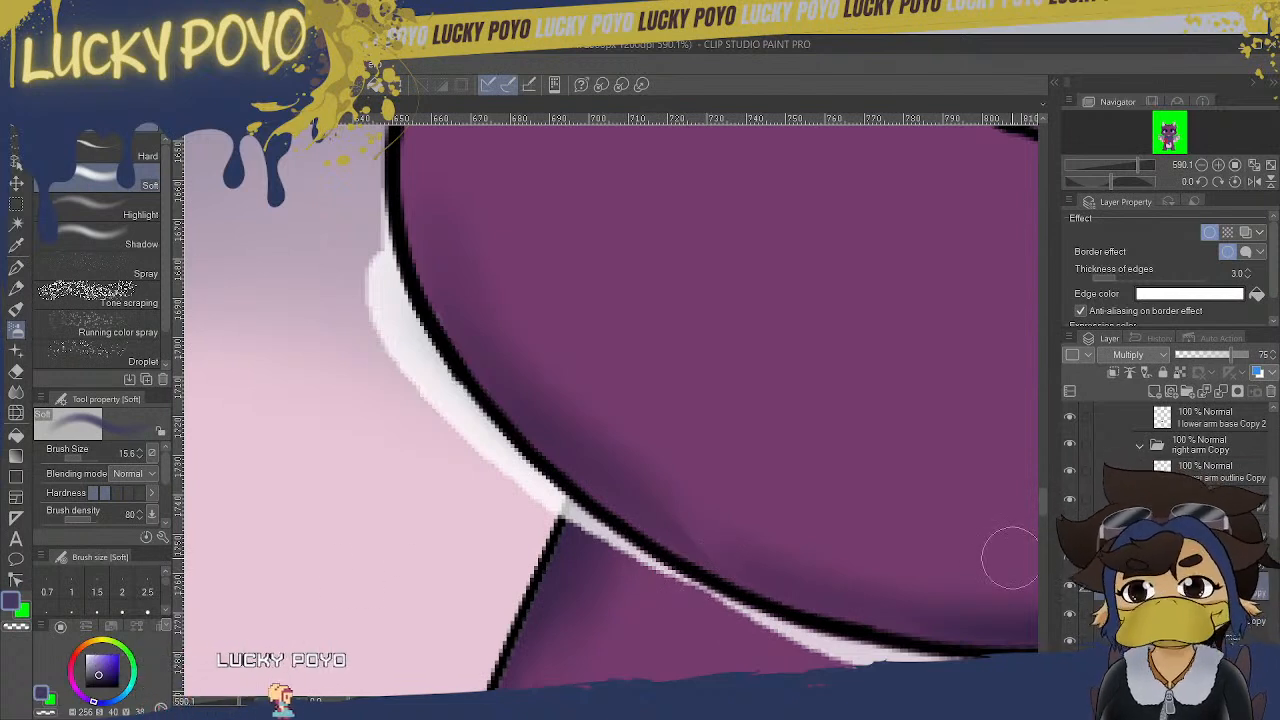
- Switch to the green drawing color, and hide and show the arm's shading layer and the layer beneath it to compare them
key("x")
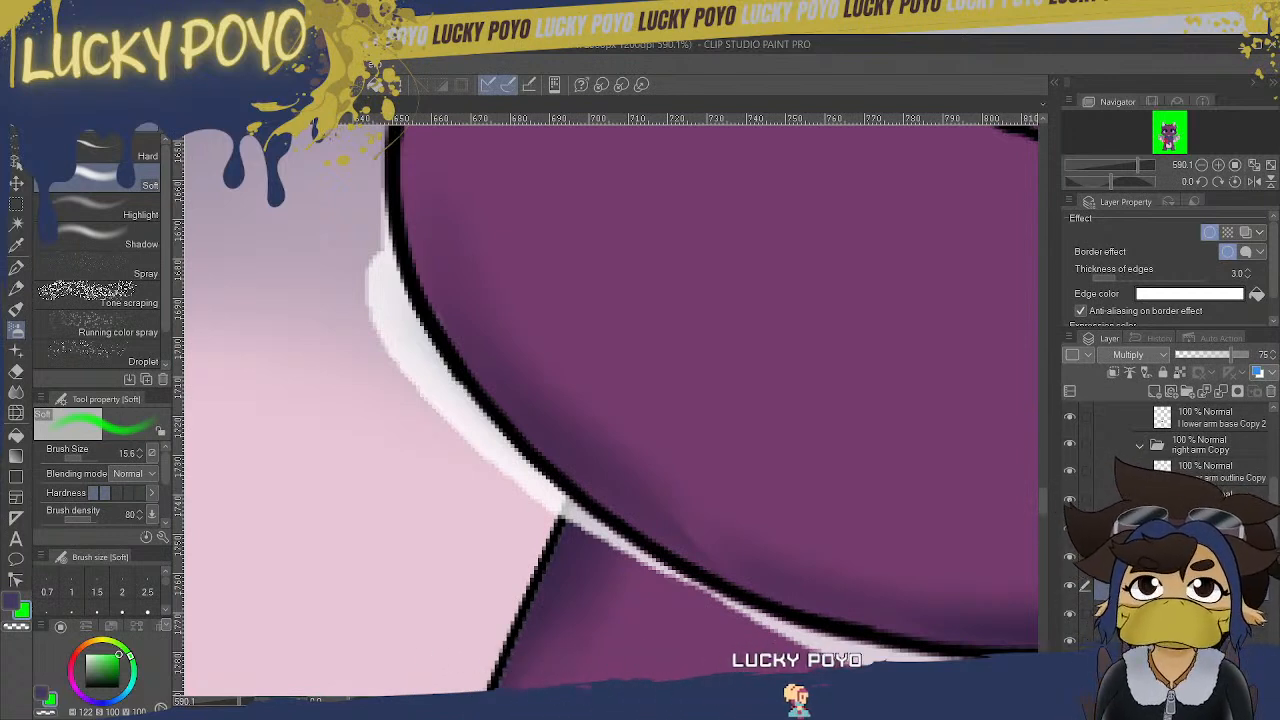
left_click(1068, 616)
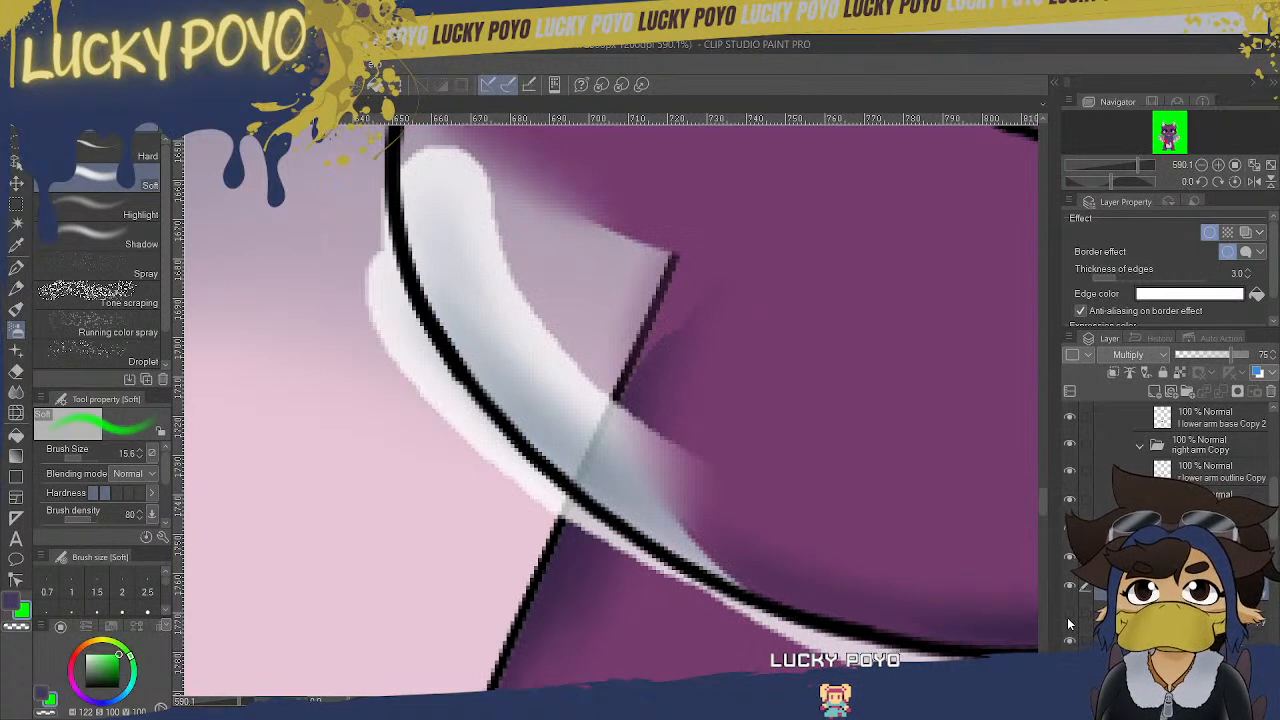
left_click(1068, 616)
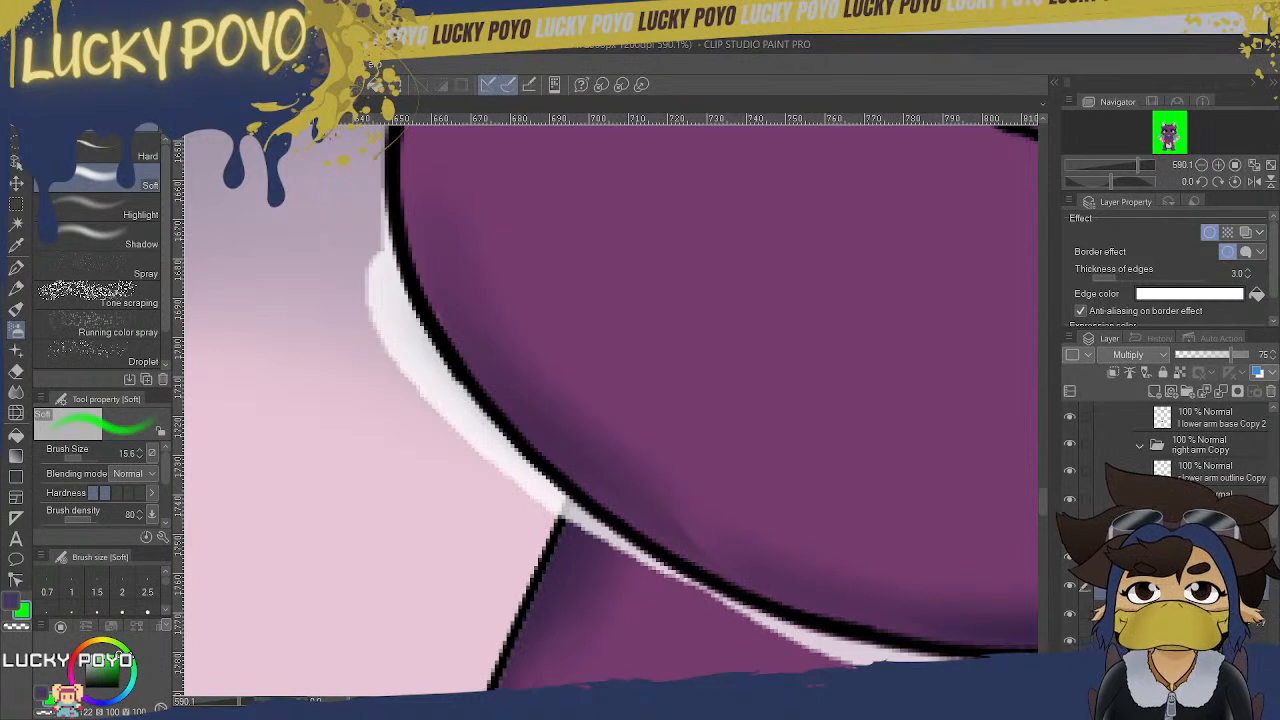
left_click(1073, 590)
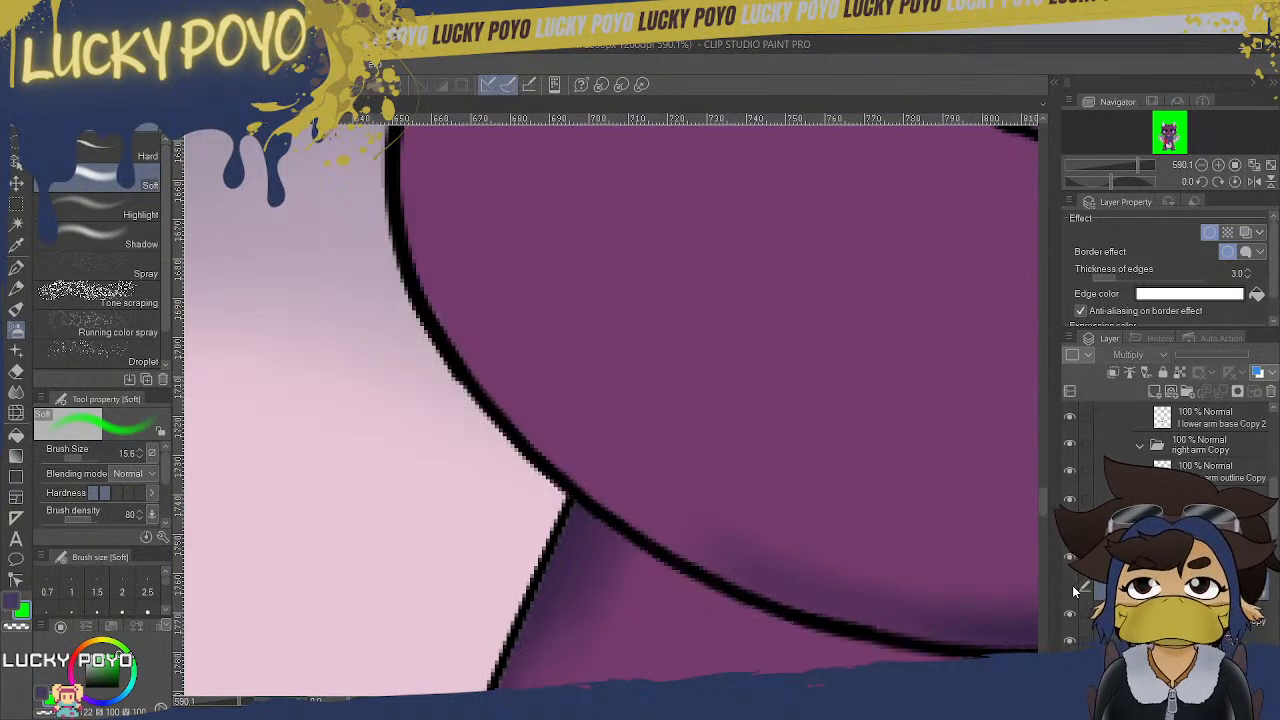
left_click(1072, 590)
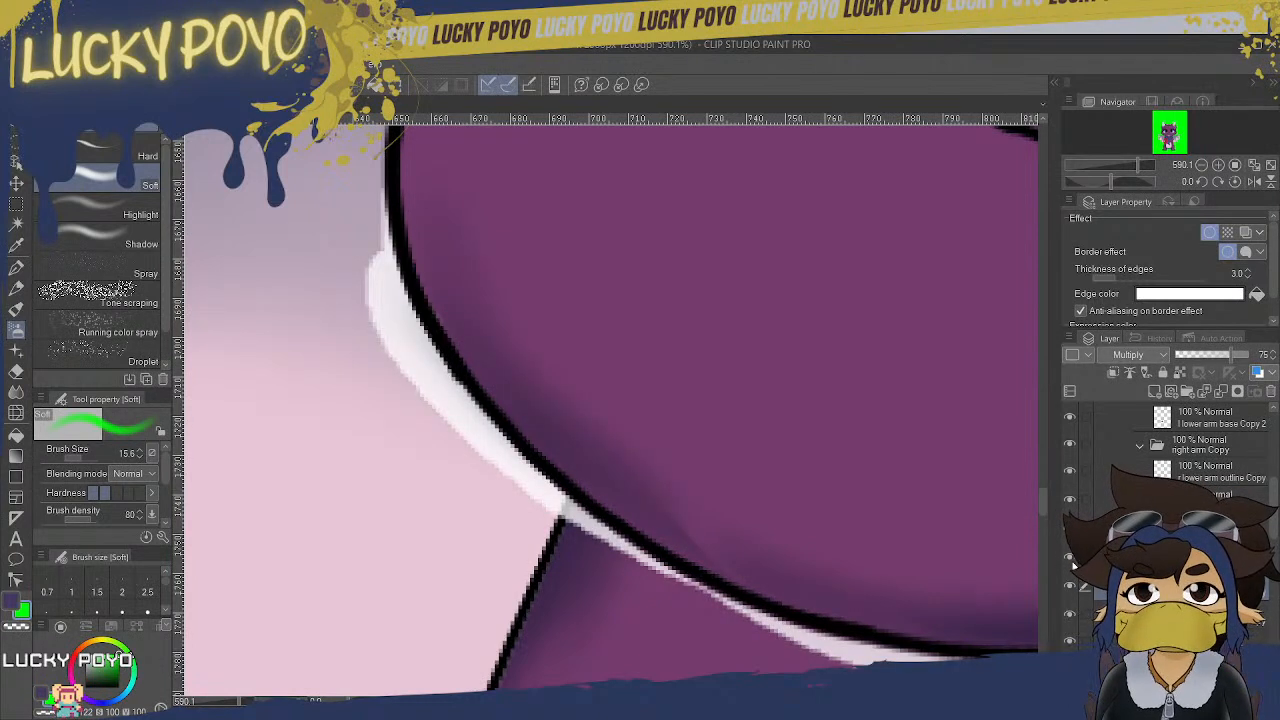
left_click(1070, 614)
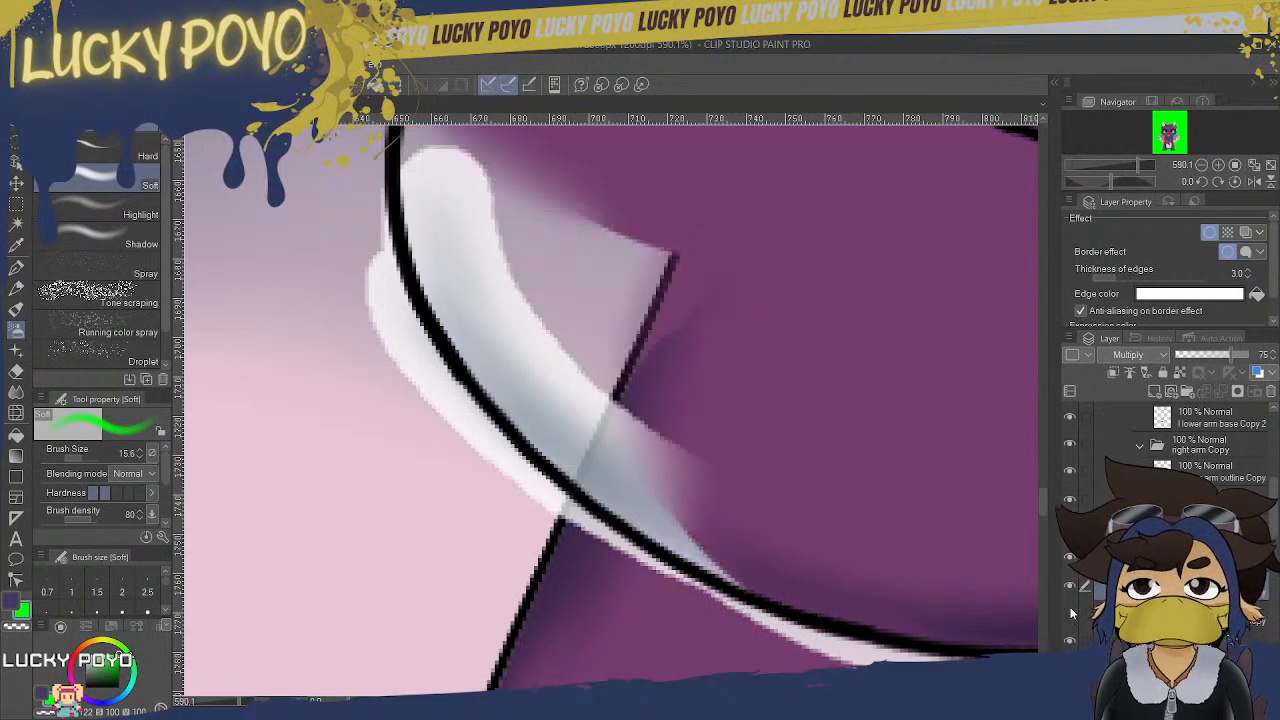
left_click(1070, 614)
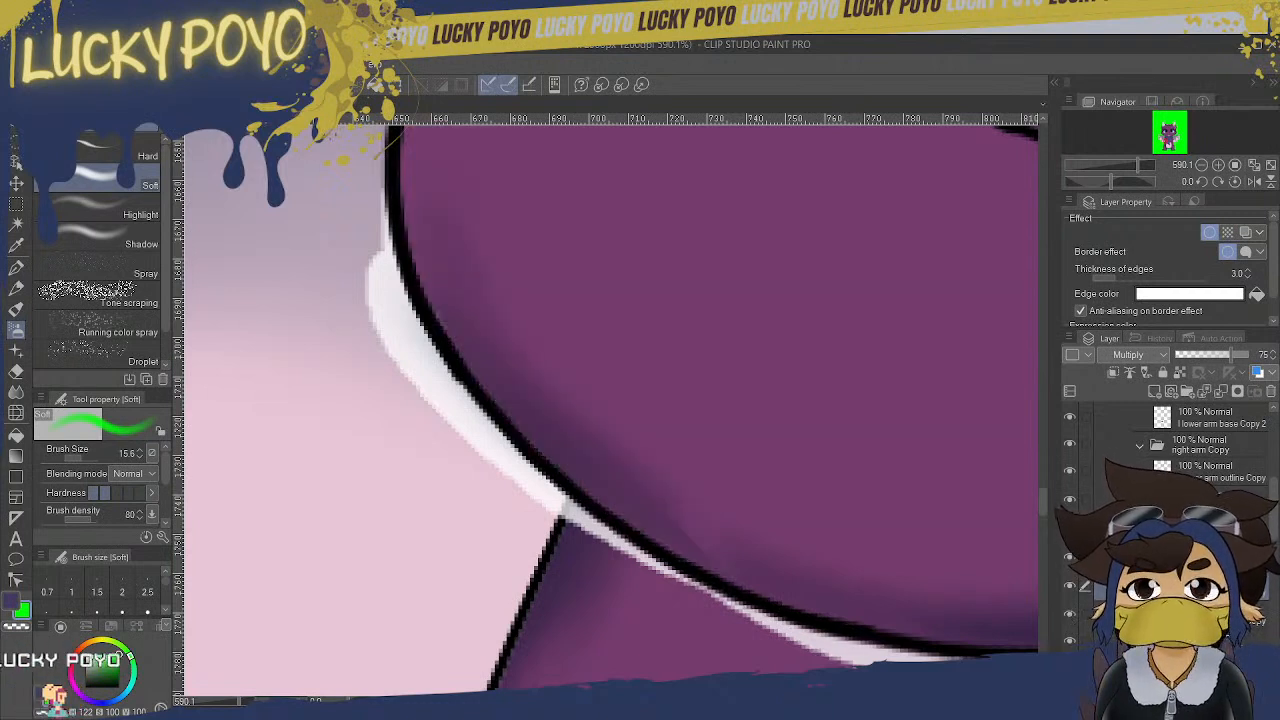
- Select the arm's base layer beneath the shading, try moving it aside to check what it covers, and undo the move
left_click(1200, 615)
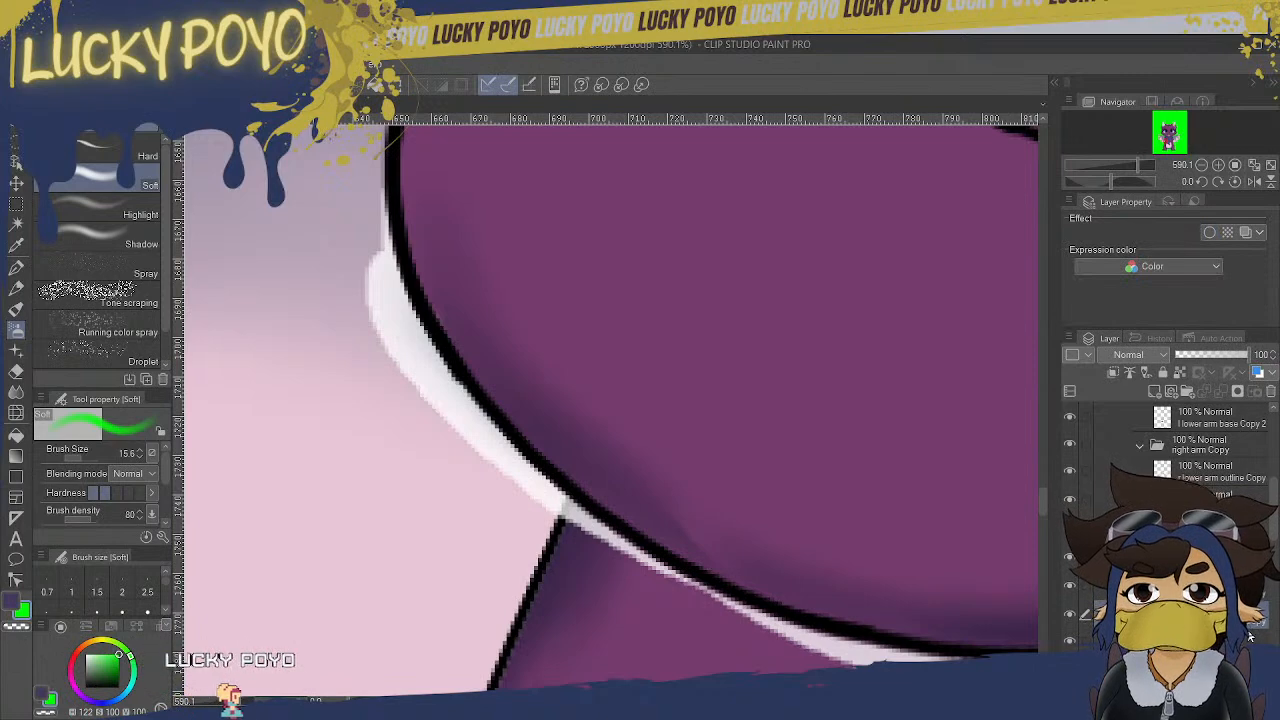
mouse_move(1043, 504)
left_mouse_down()
mouse_move(1044, 488)
mouse_move(1044, 503)
left_mouse_up()
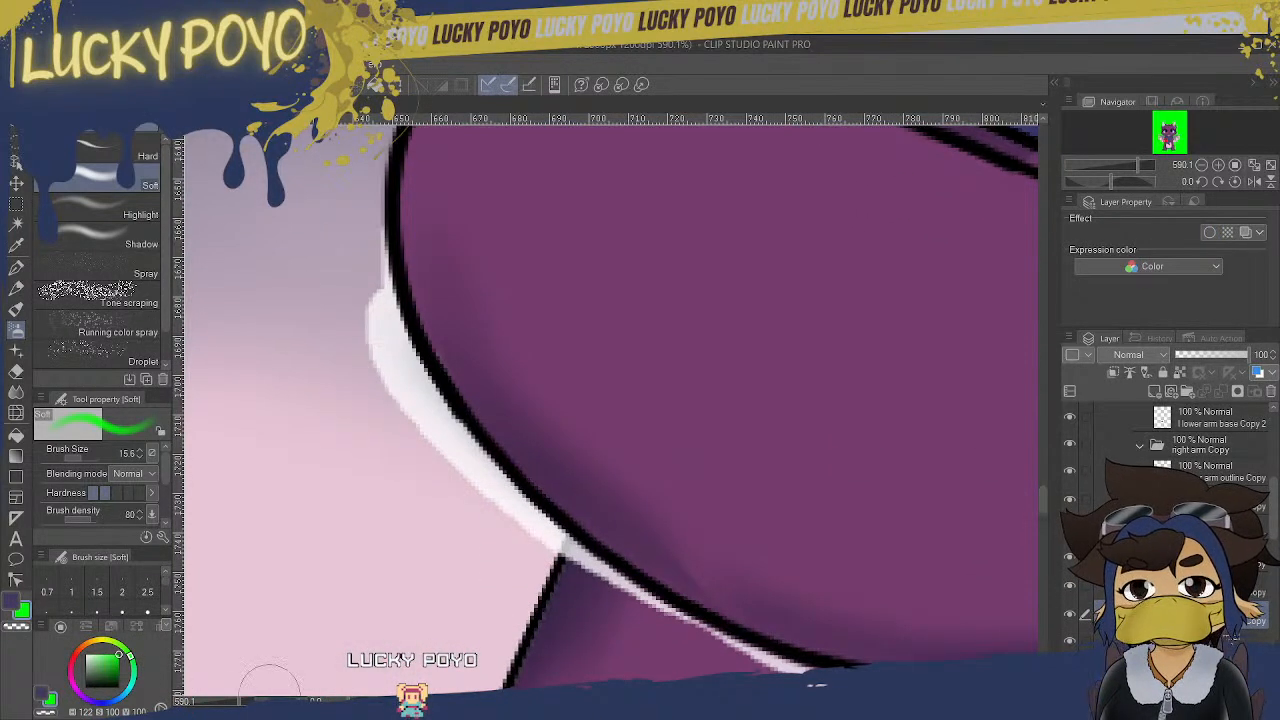
left_click_drag(239, 702, 234, 702)
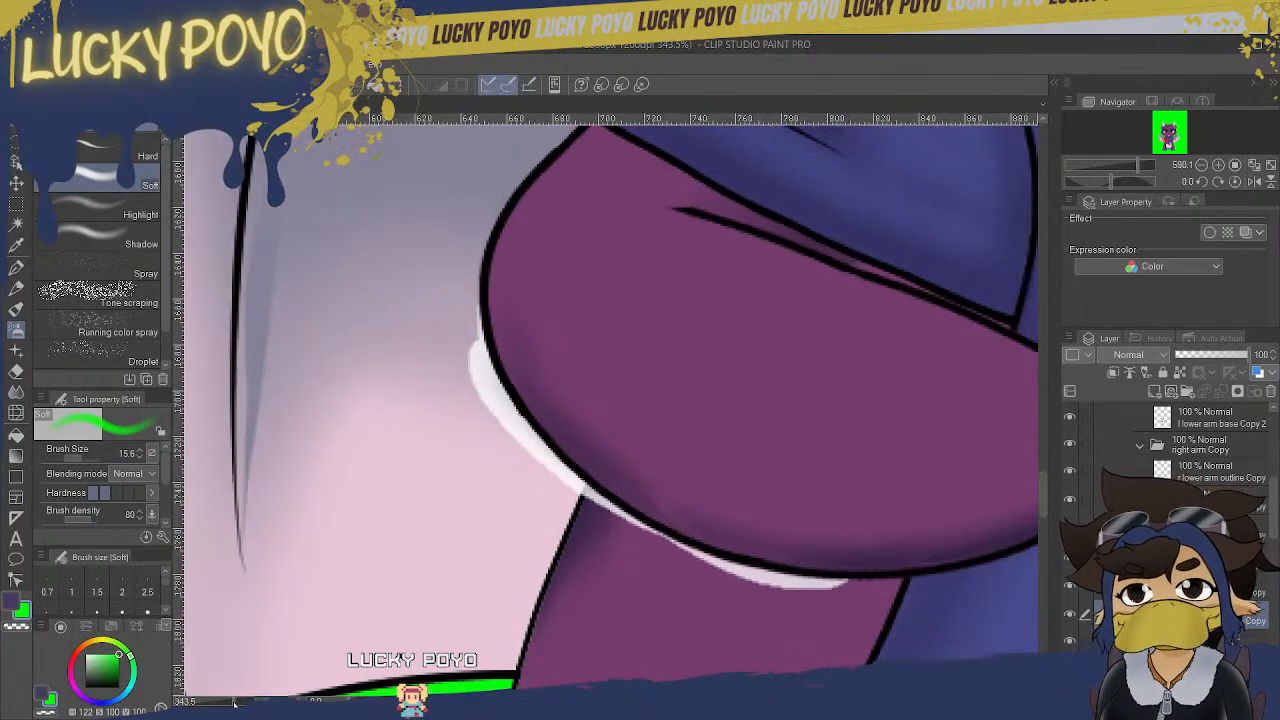
left_click(14, 189)
left_click_drag(763, 400, 316, 461)
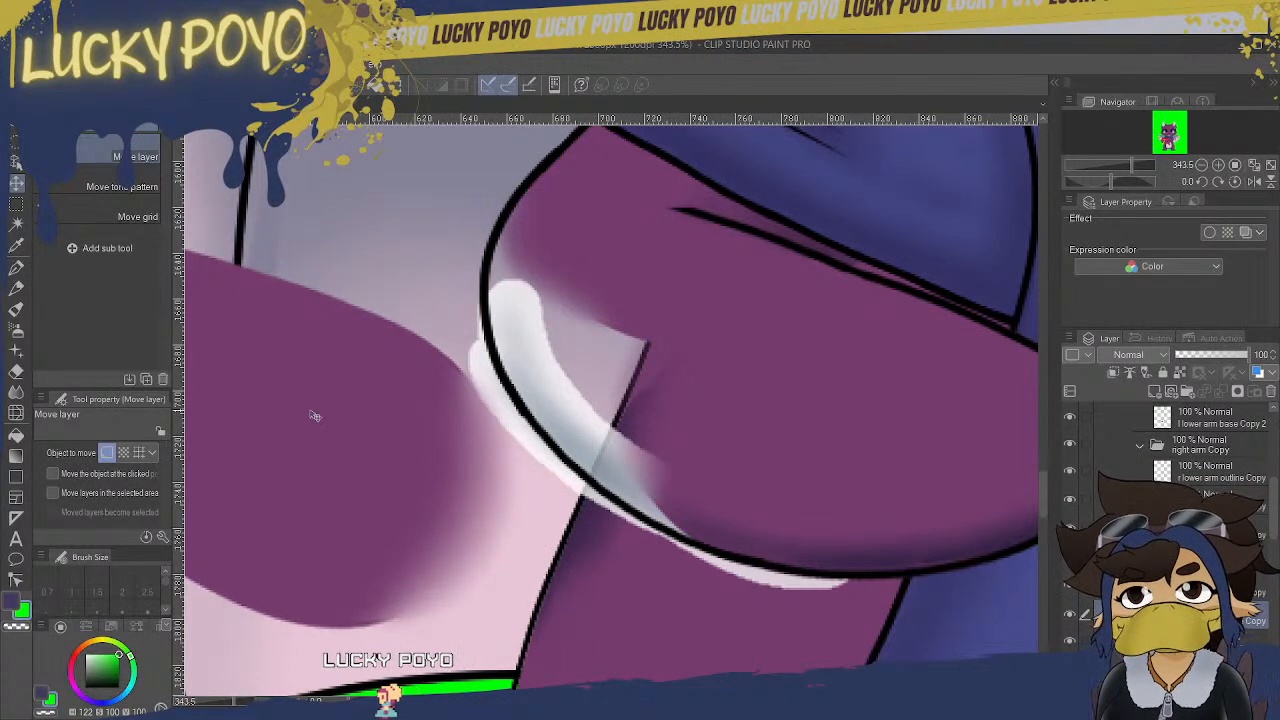
key("ctrl+z")
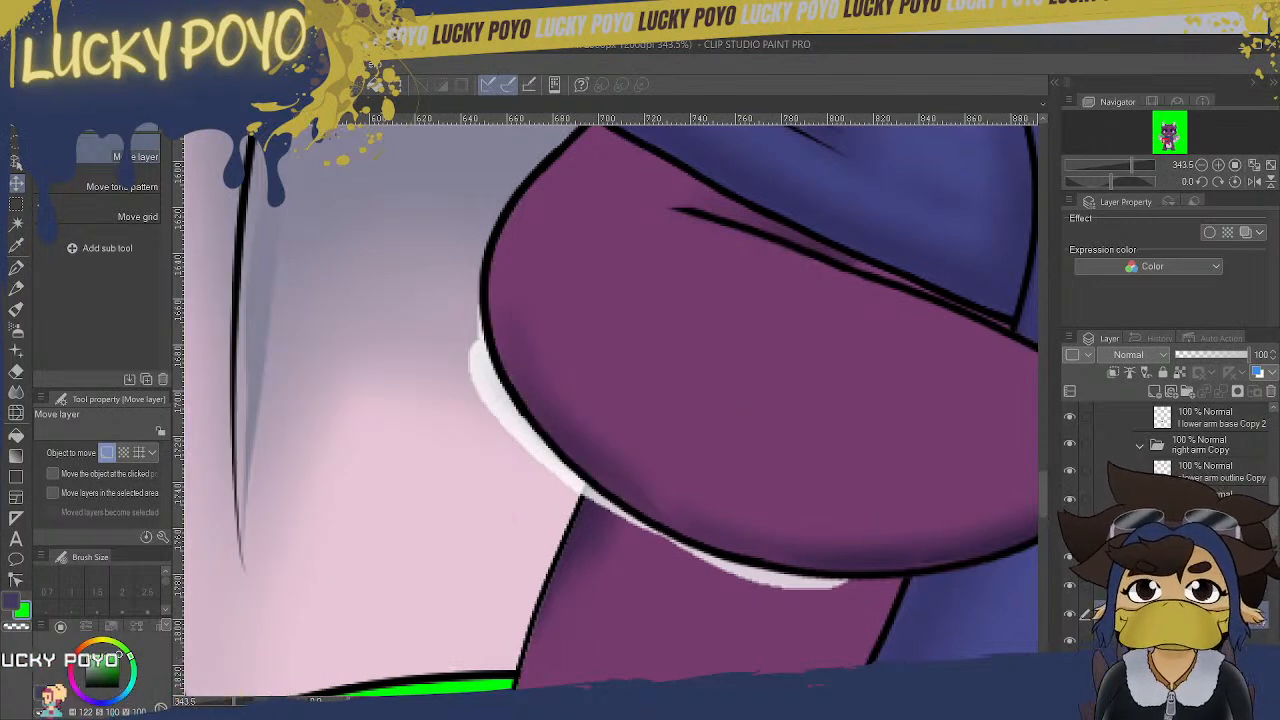
- Show the arm's base layer in blue layer color and pick the arm's purple as drawing color for the Soft airbrush
left_click(1258, 372)
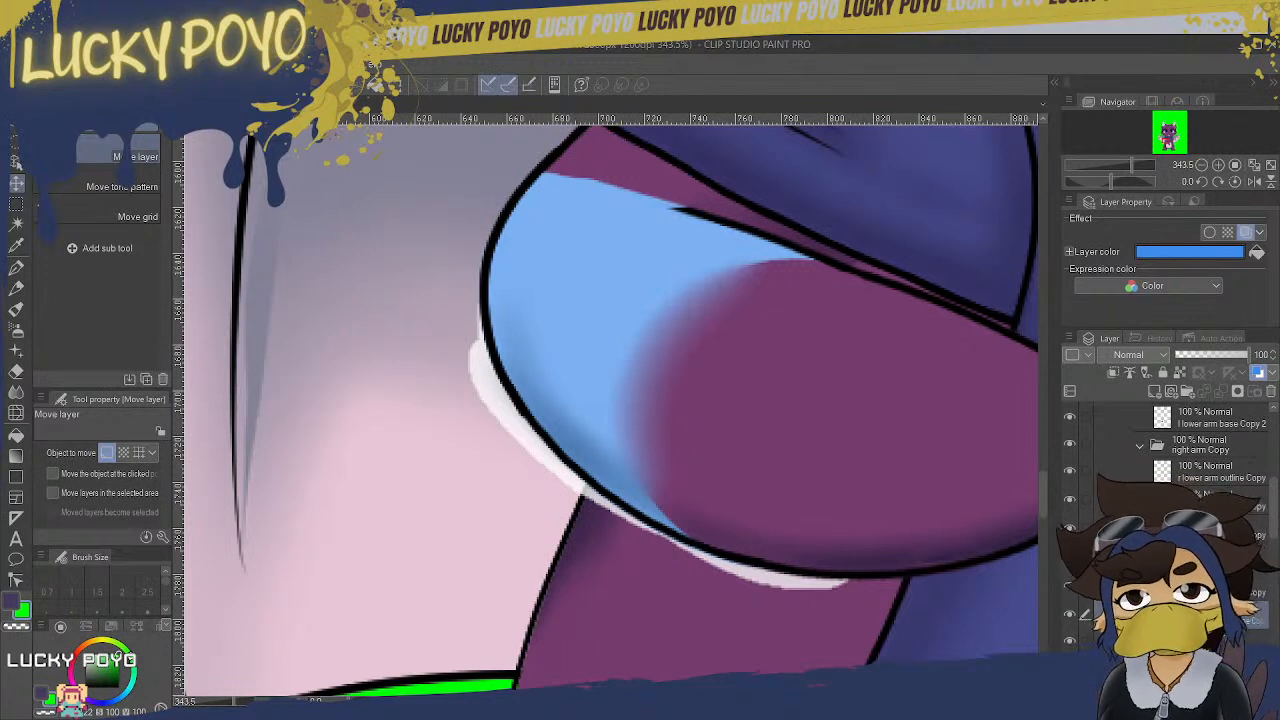
left_click(950, 403, "alt")
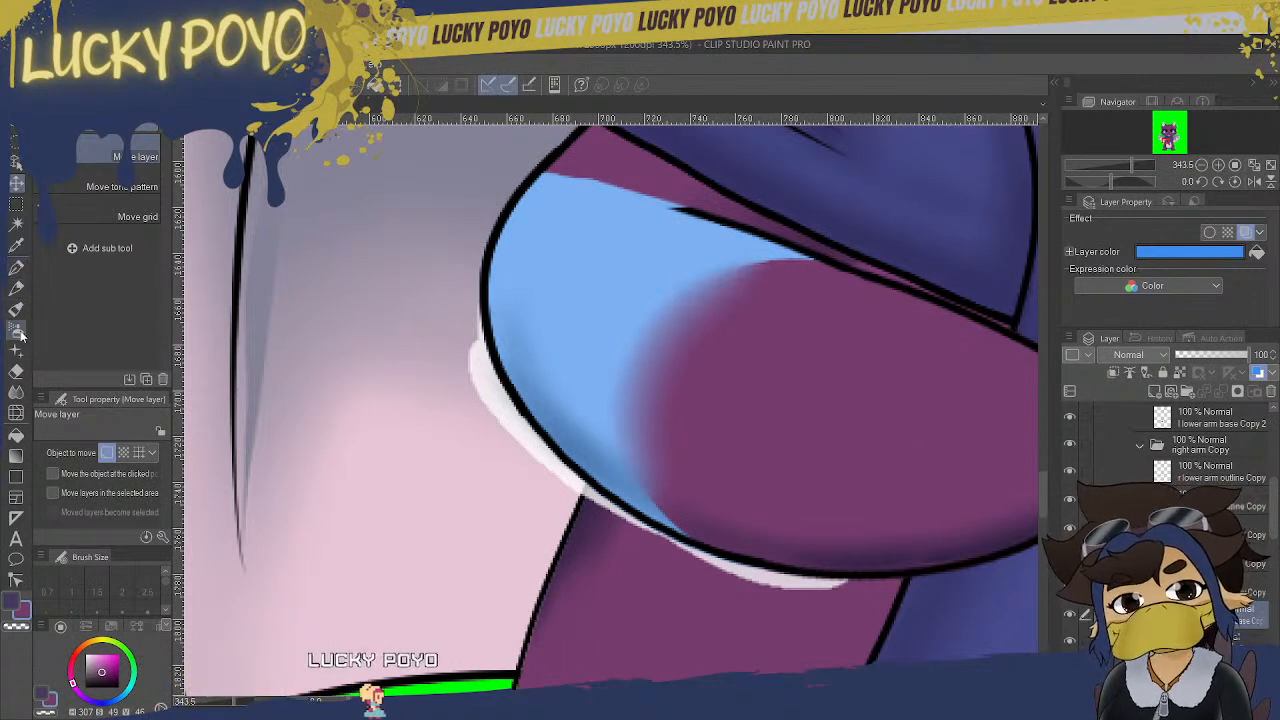
left_click(17, 331)
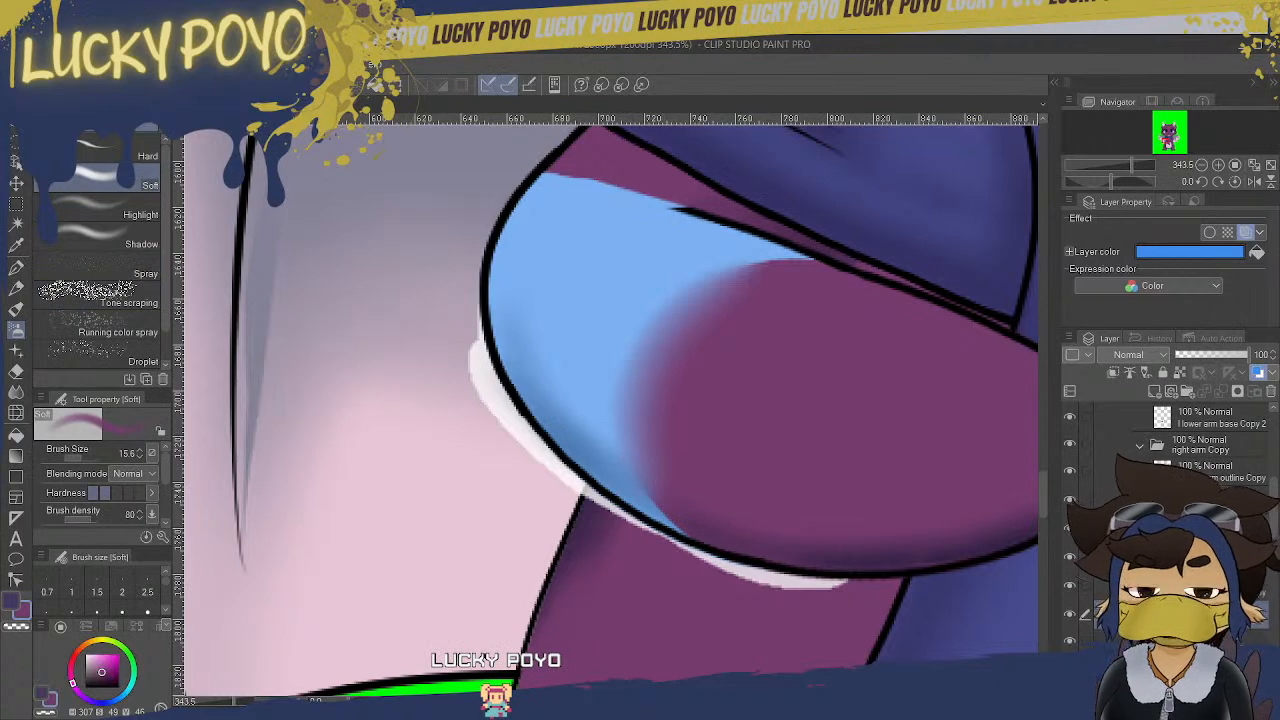
- Set the Soft airbrush size to 5.7 for working where the arm's base layer tapers along the lower outline
key("ctrl+plus")
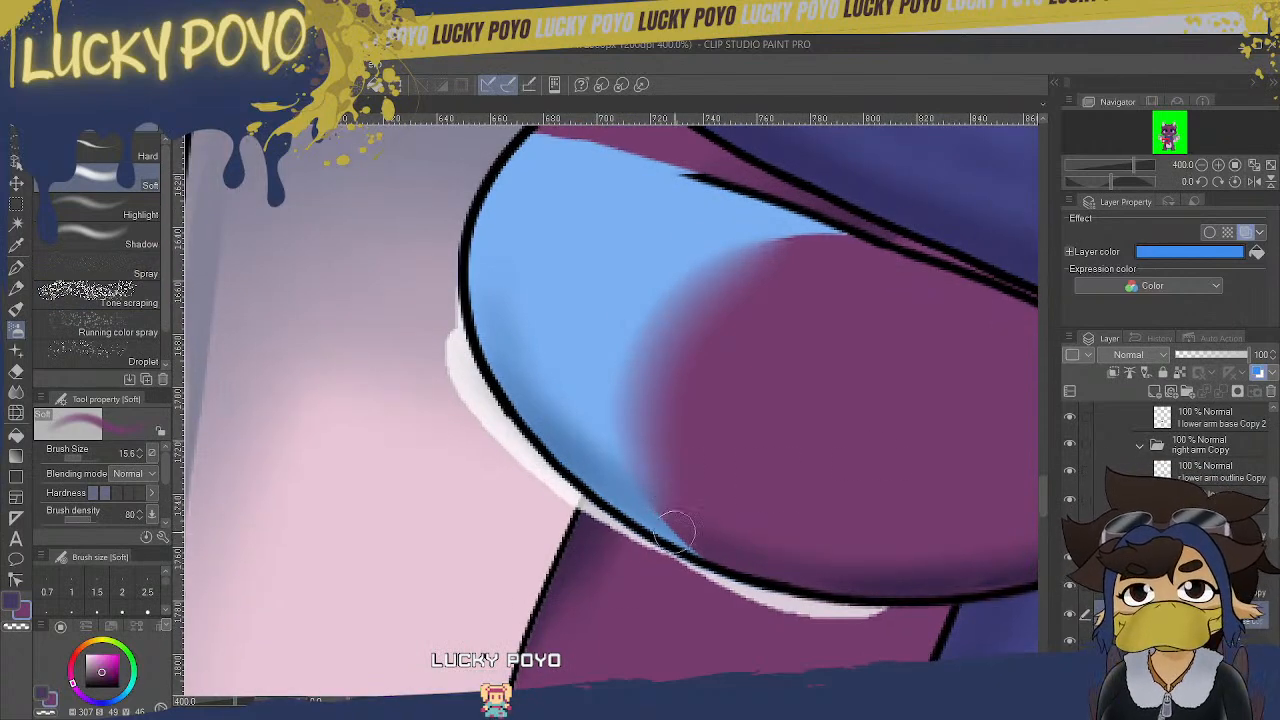
key("ctrl+plus")
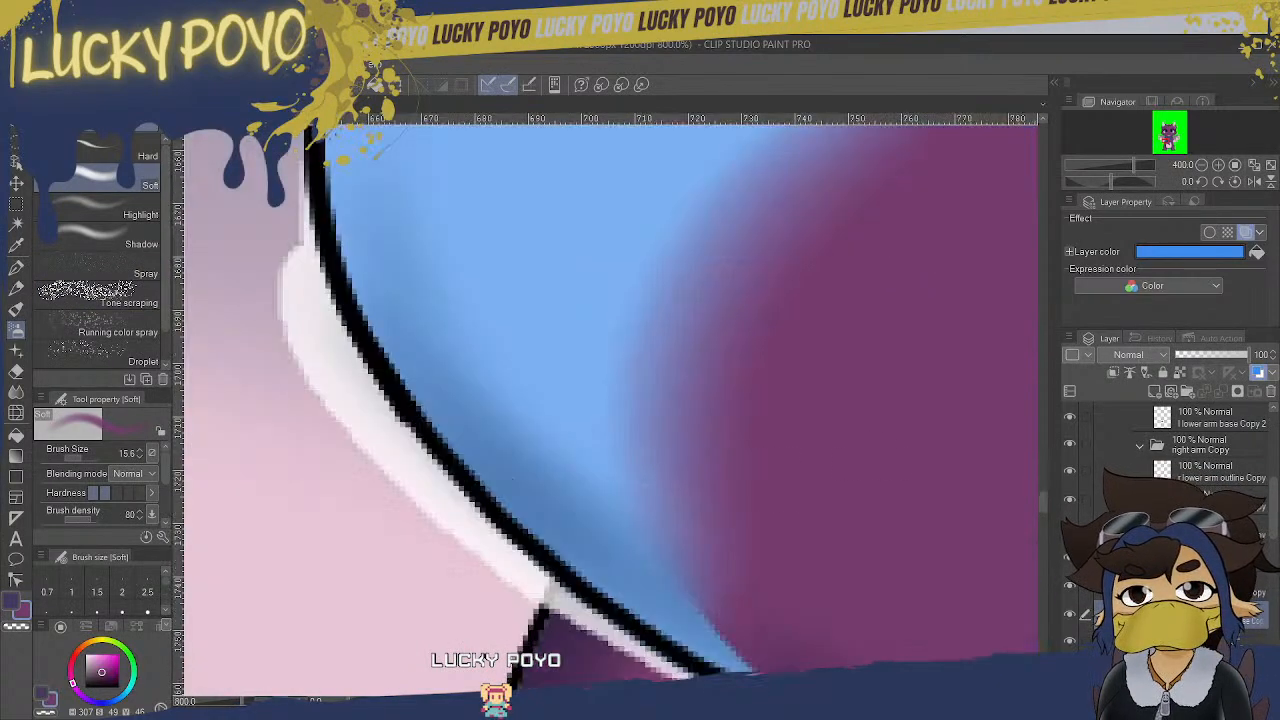
left_click_drag(600, 701, 616, 701)
scroll(1043, 500, "down", 3)
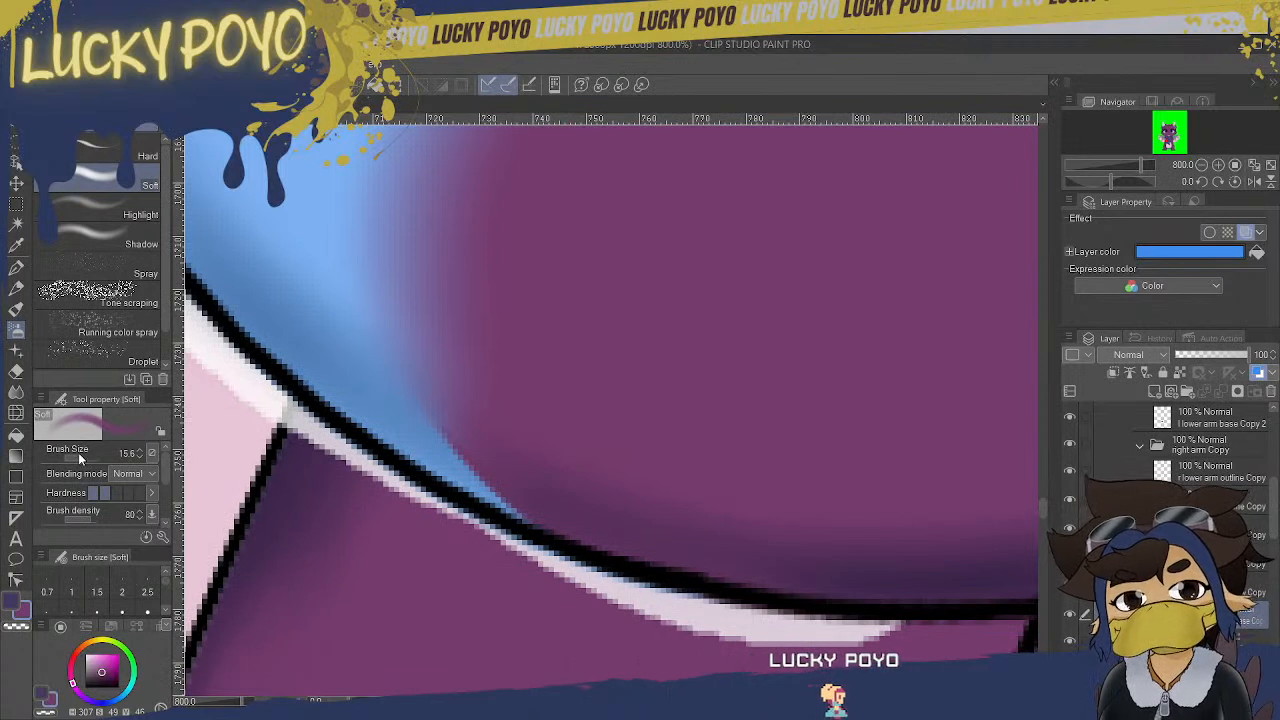
left_click_drag(74, 465, 80, 463)
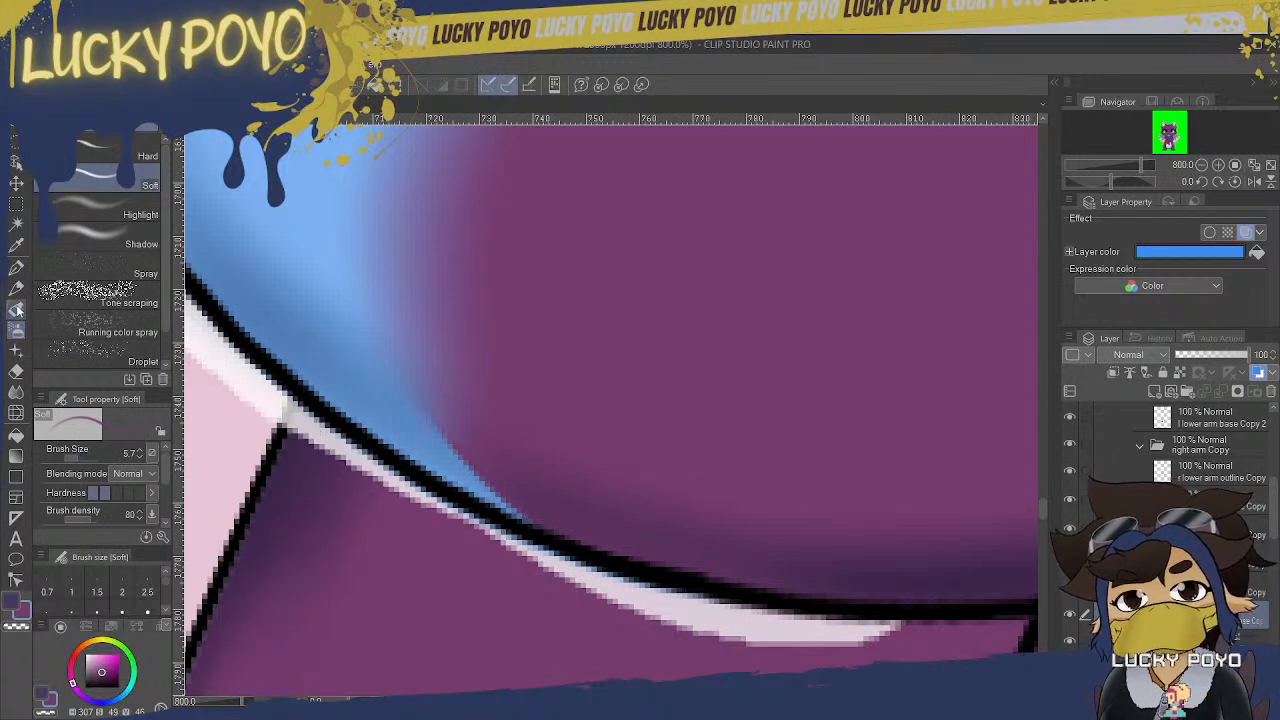
- Try the Soft eraser on the base layer's tip at the arm's lower edge, toggling layer color to compare, and return to the Soft airbrush
key("e")
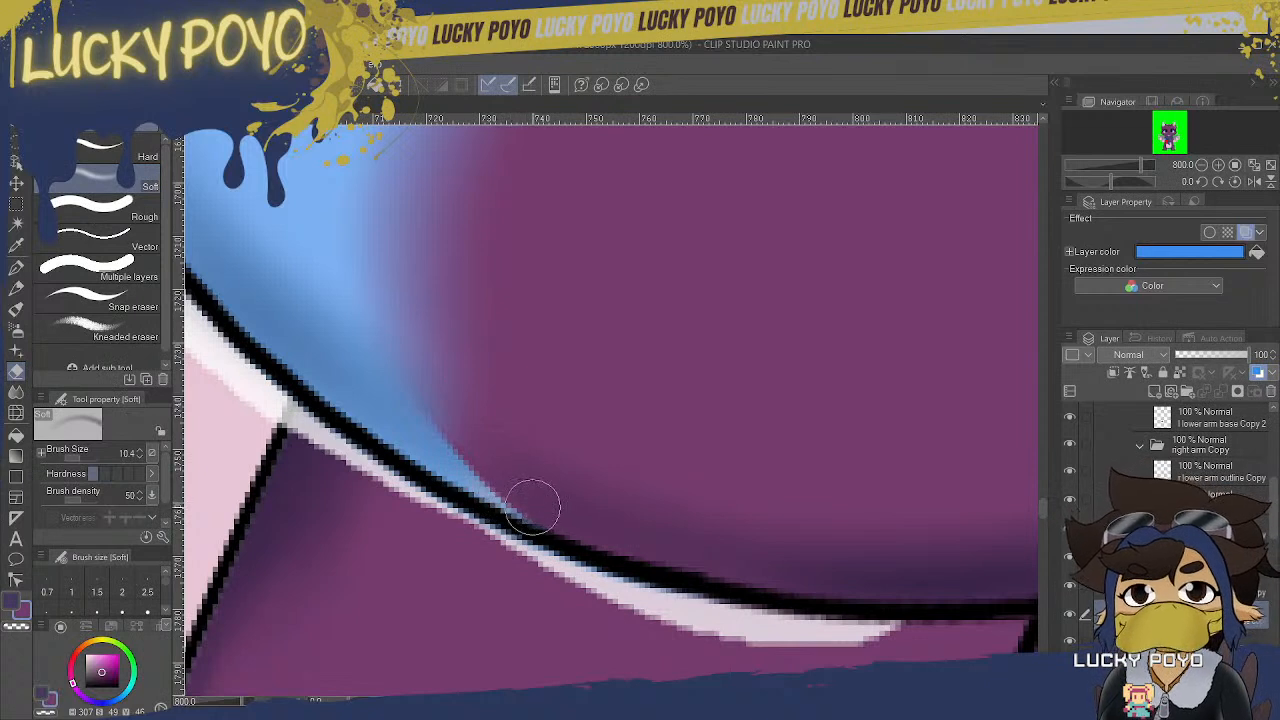
left_click(1257, 373)
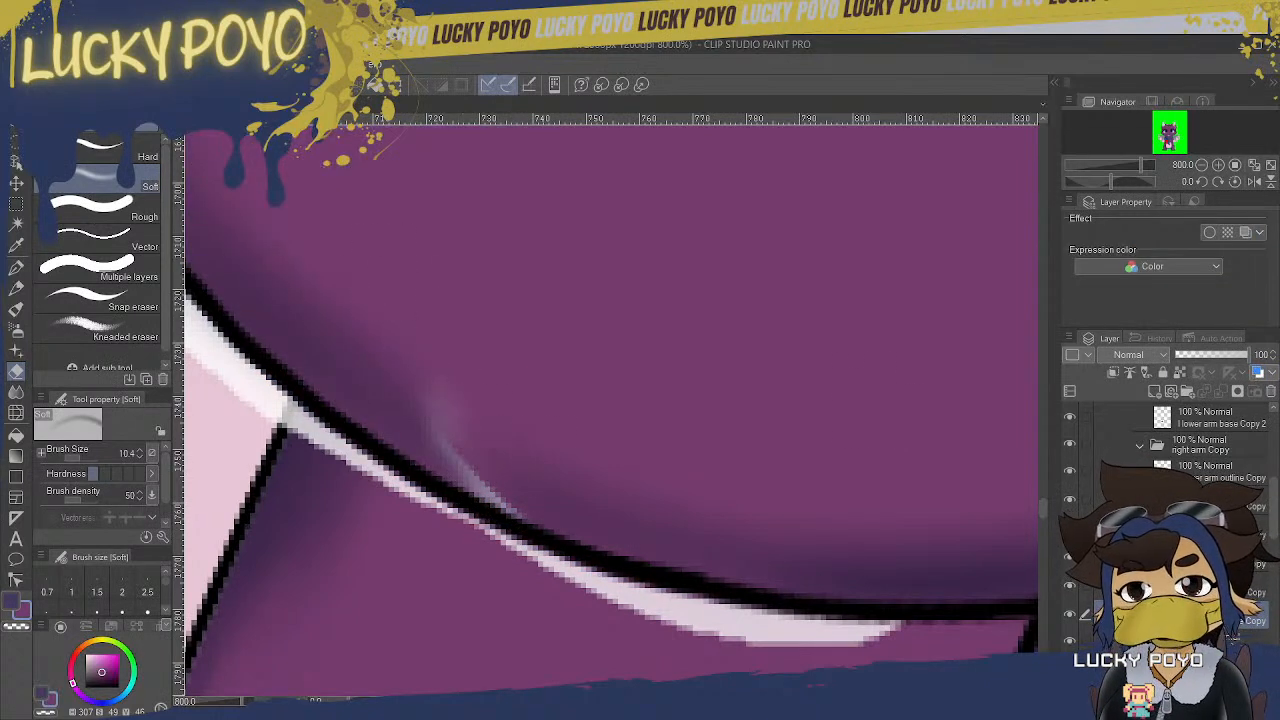
left_click(1257, 373)
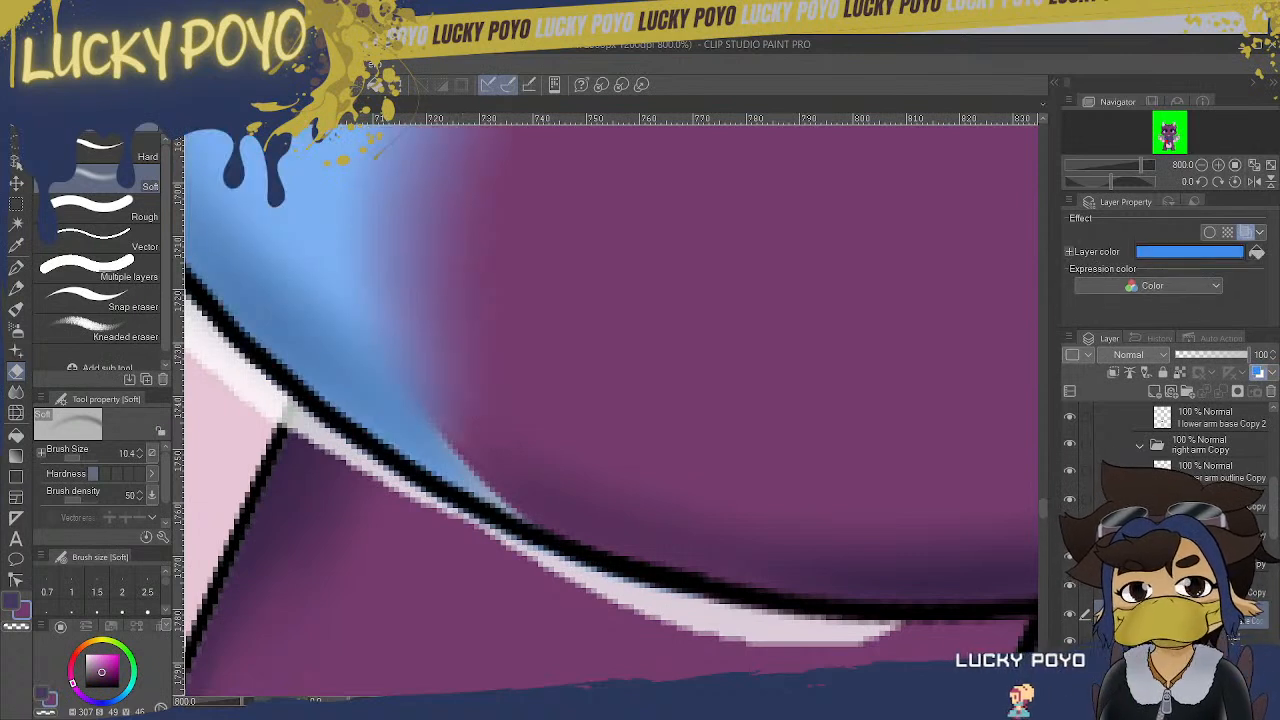
left_click(1258, 373)
left_click(1258, 373)
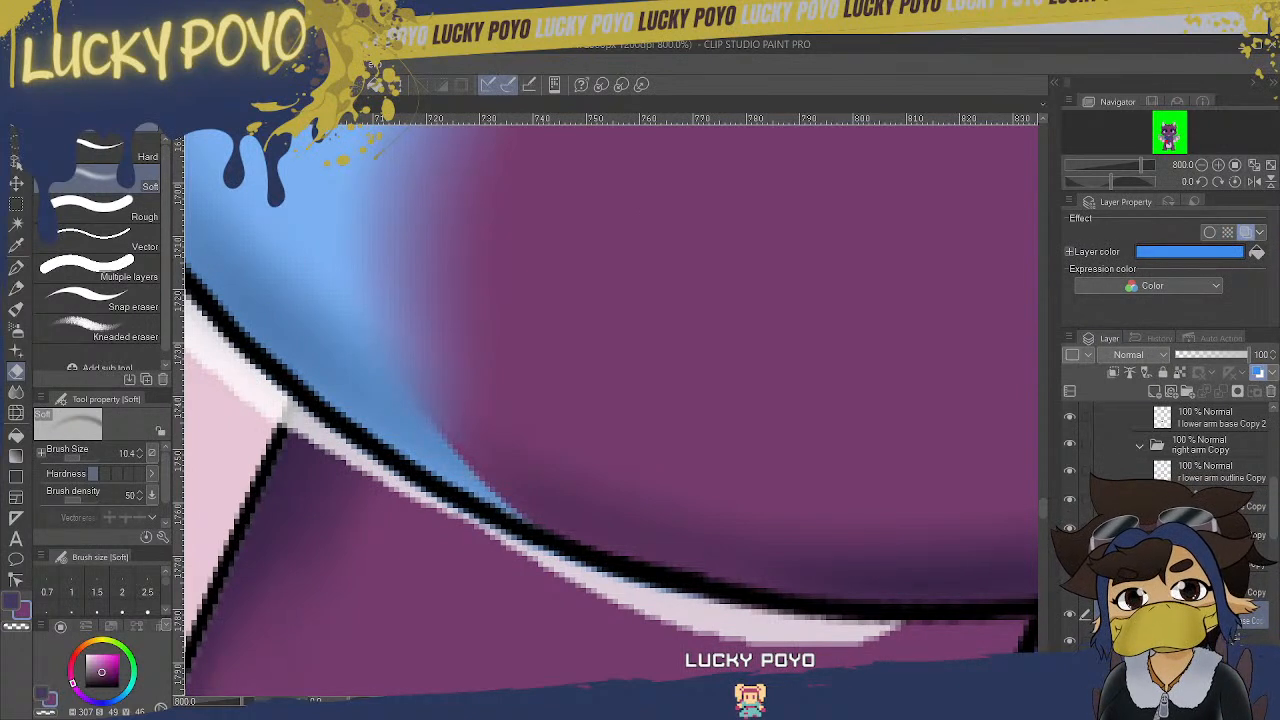
left_click(1258, 373)
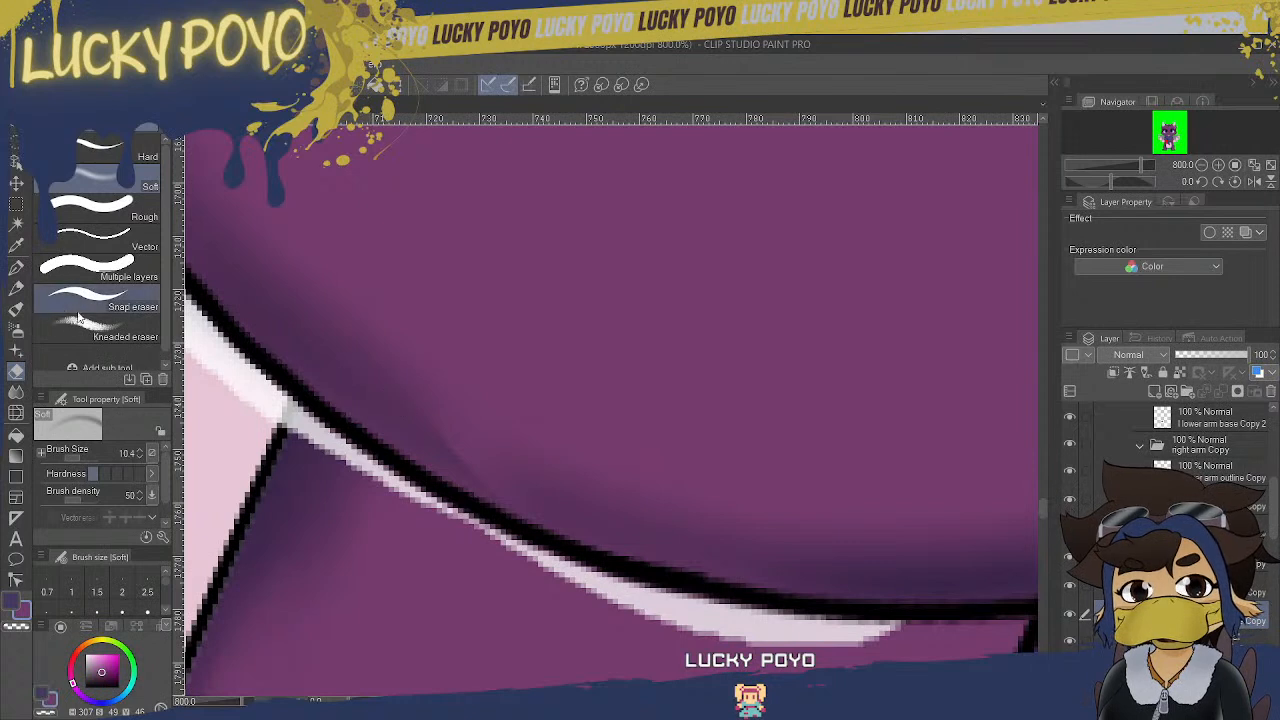
left_click(16, 331)
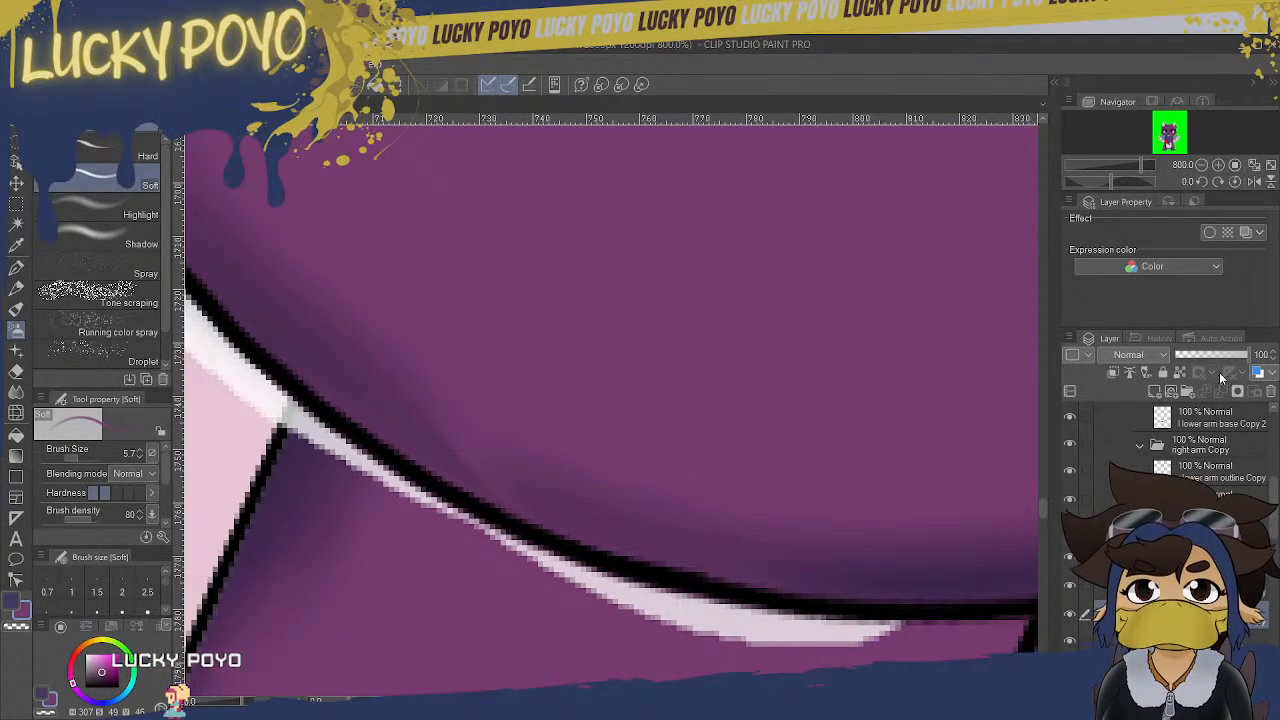
left_click(1258, 373)
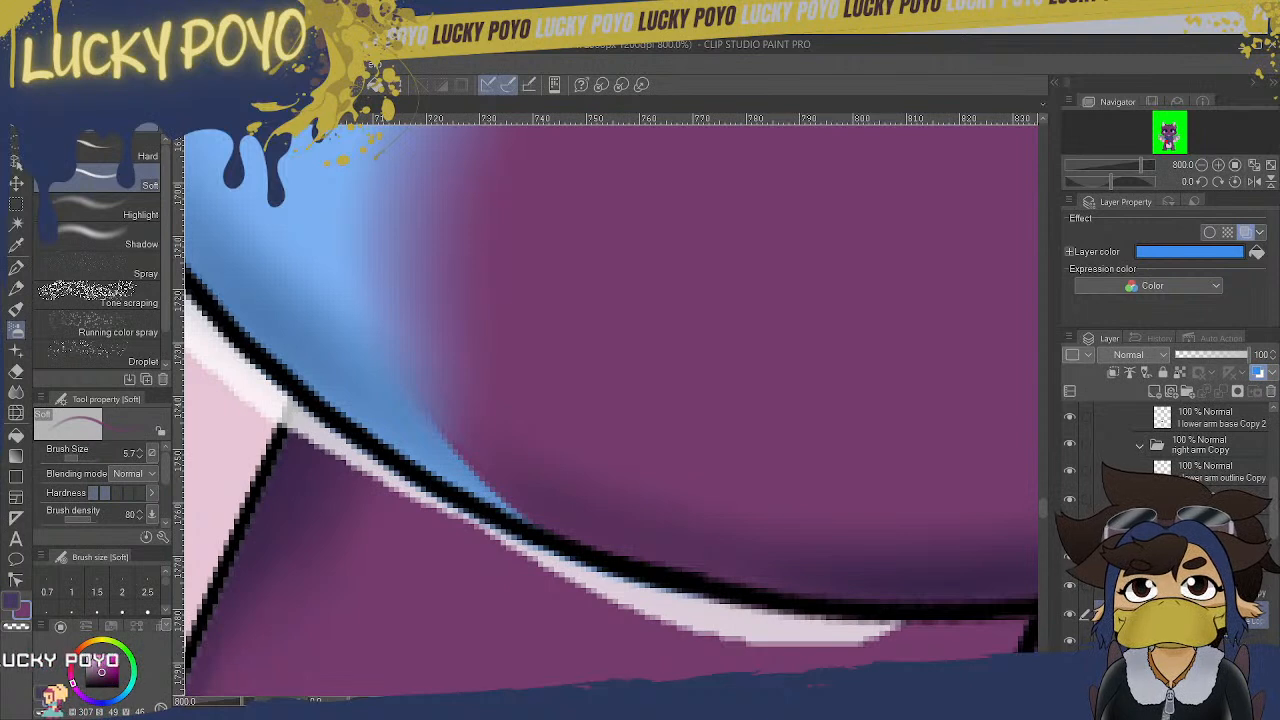
- Toggle the visibility of the larger purple base layer, and turn off the layer color on the active piece
left_click(1069, 564)
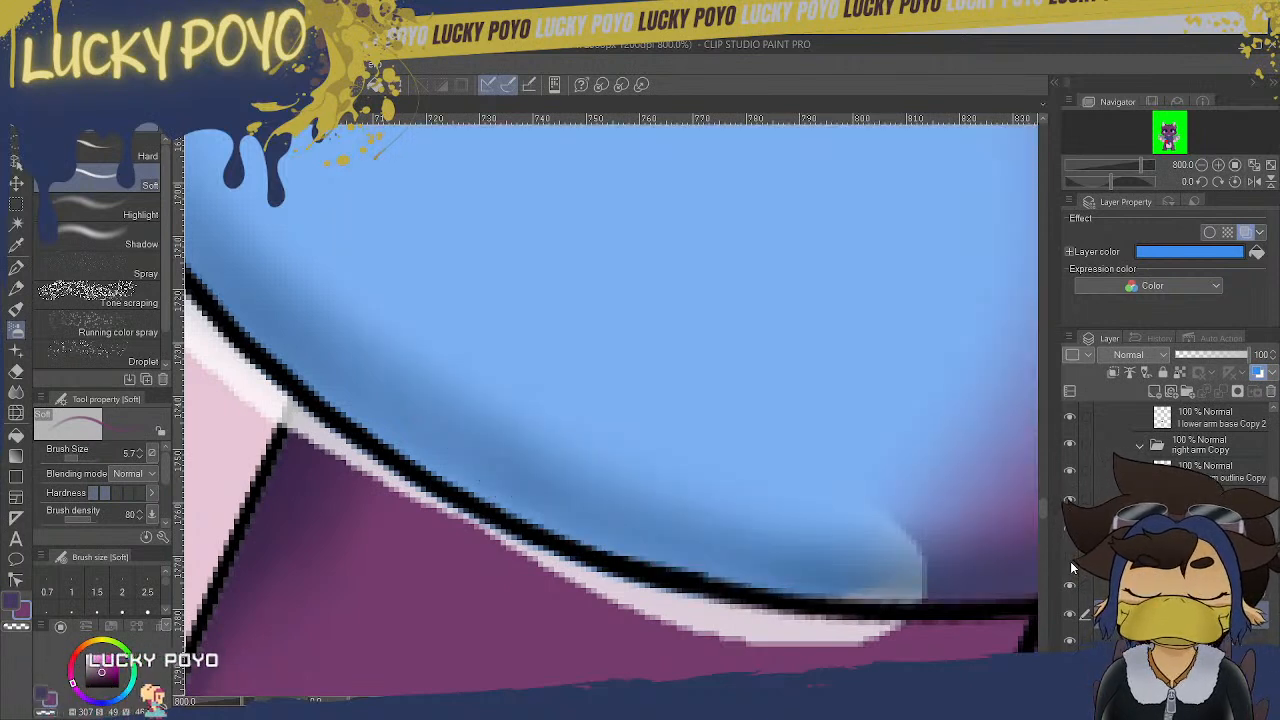
left_click(1069, 557)
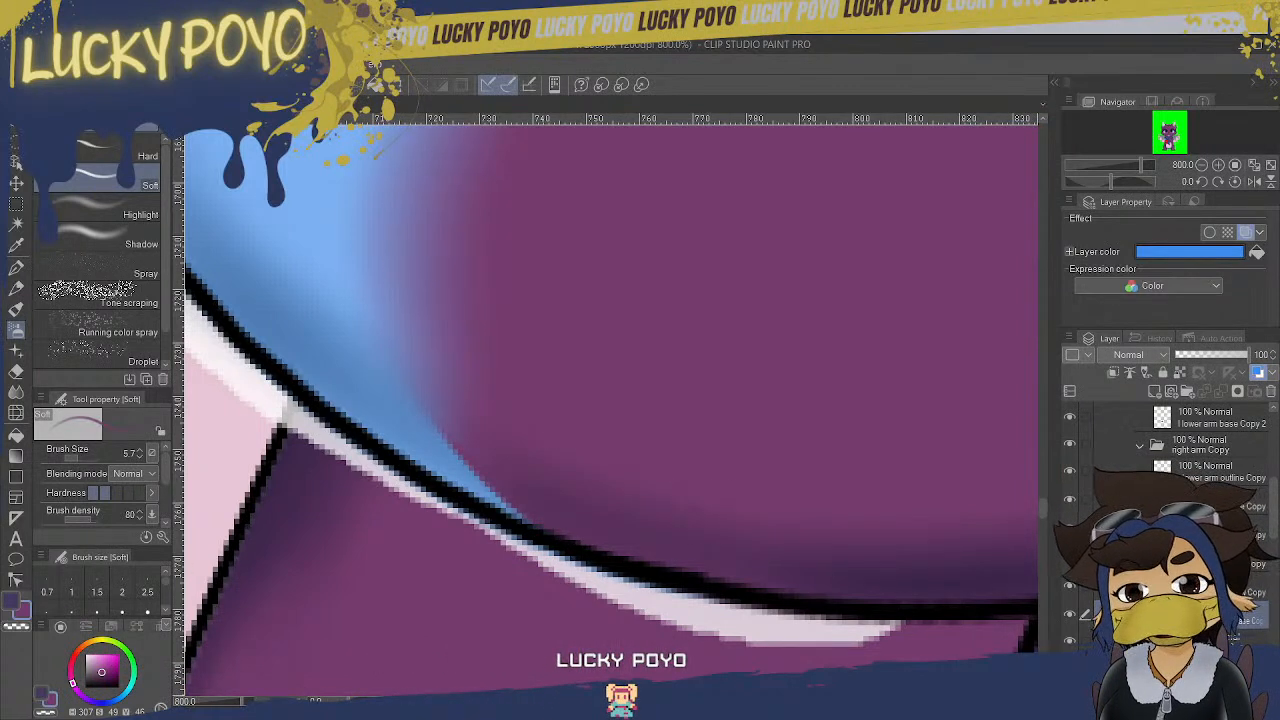
left_click(1258, 372)
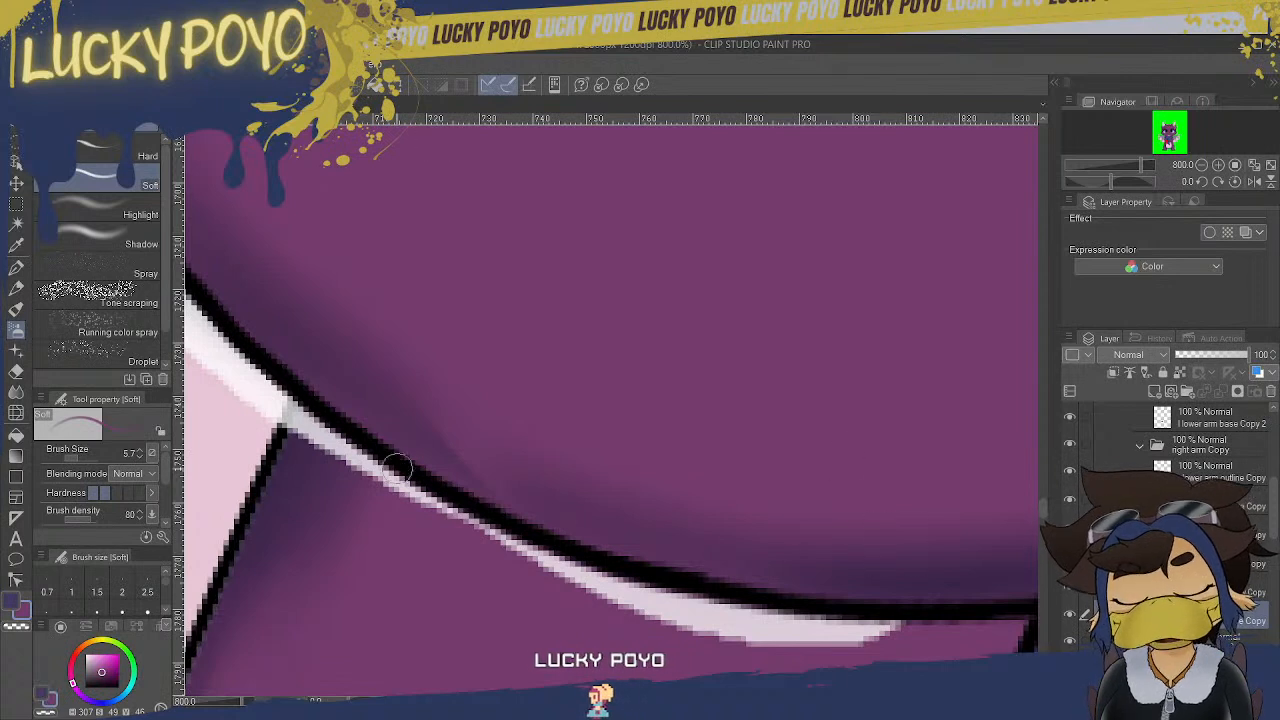
- Compare the two purple pieces beside the curved outline by showing and hiding the larger base layer
left_click(16, 371)
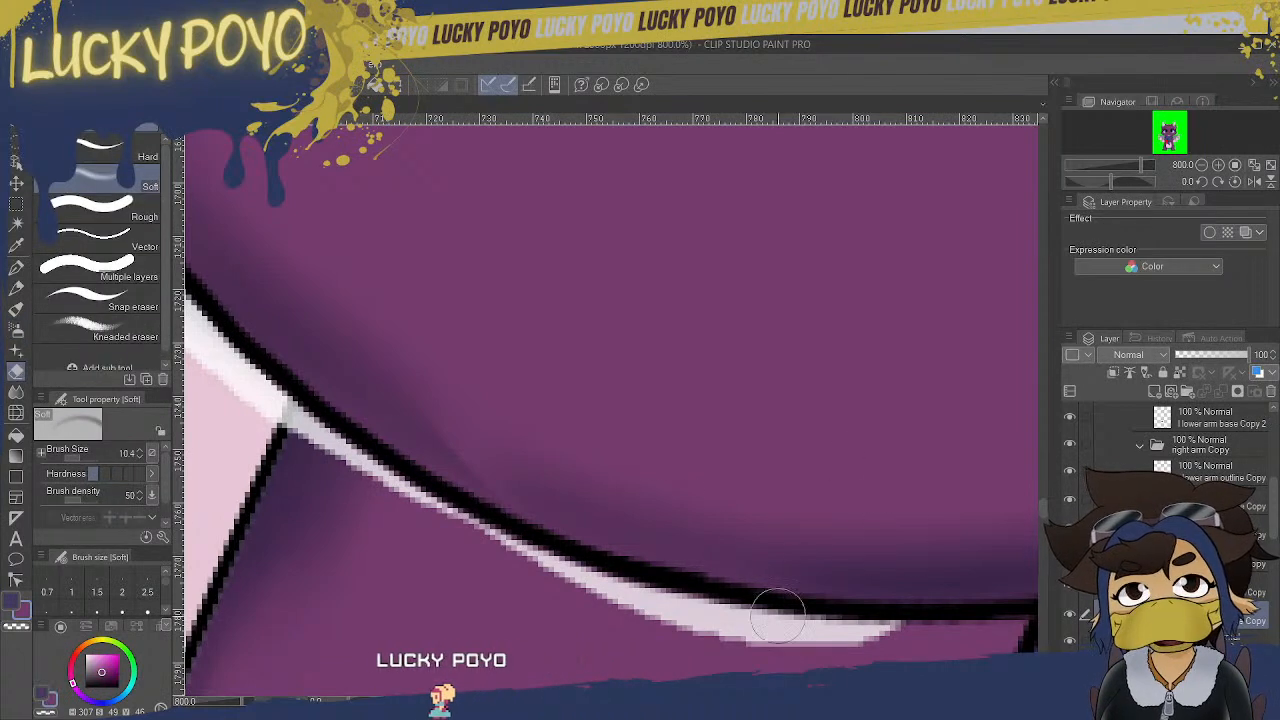
left_click(108, 154)
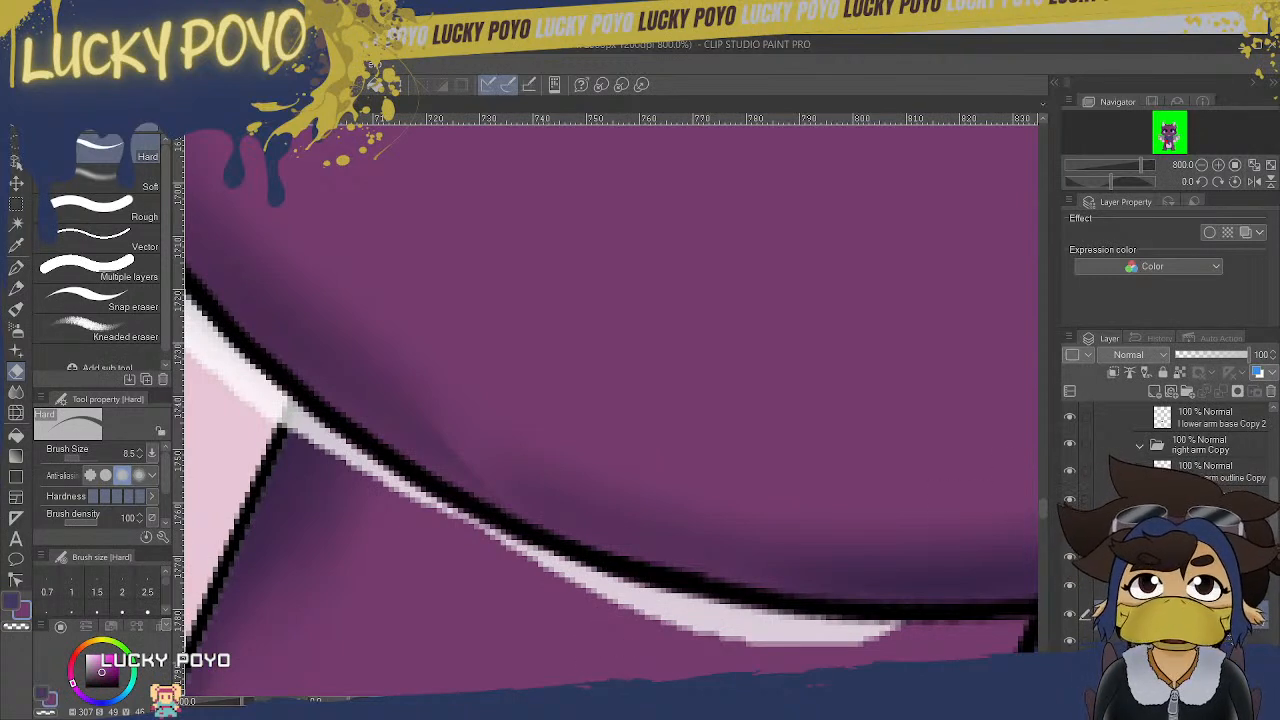
left_click(1200, 587)
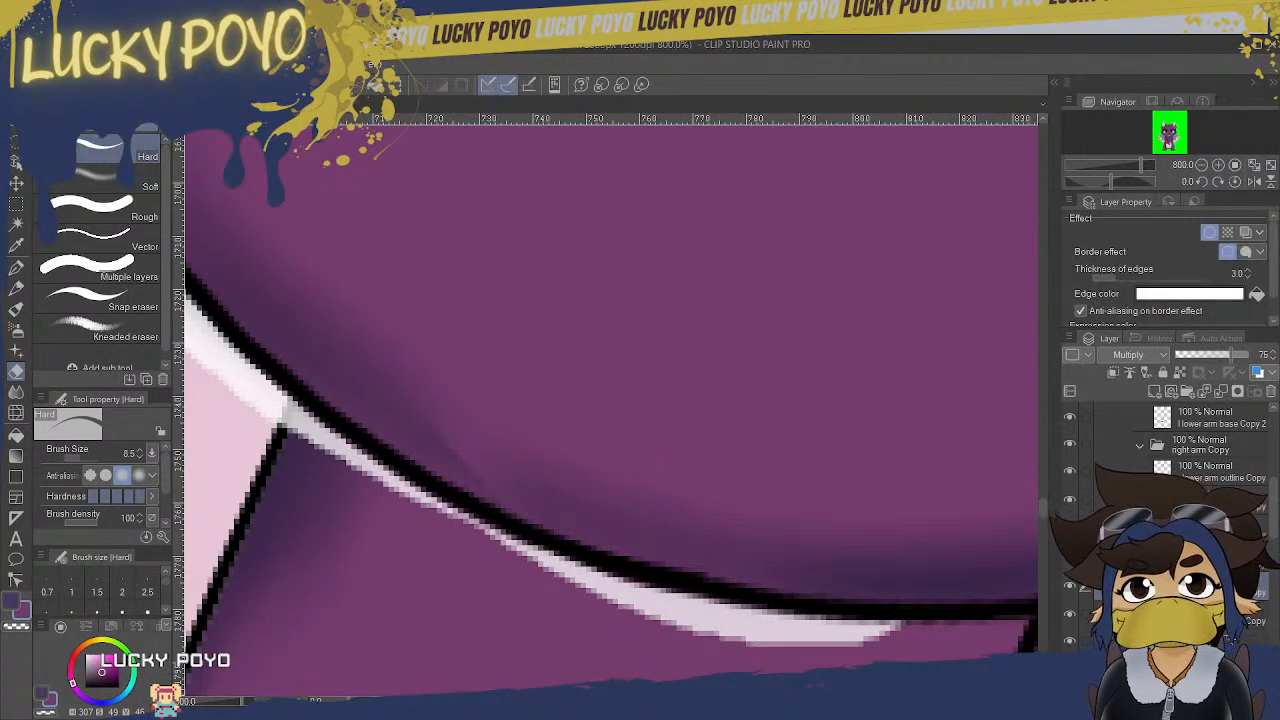
left_click(1200, 559)
left_click(1070, 558)
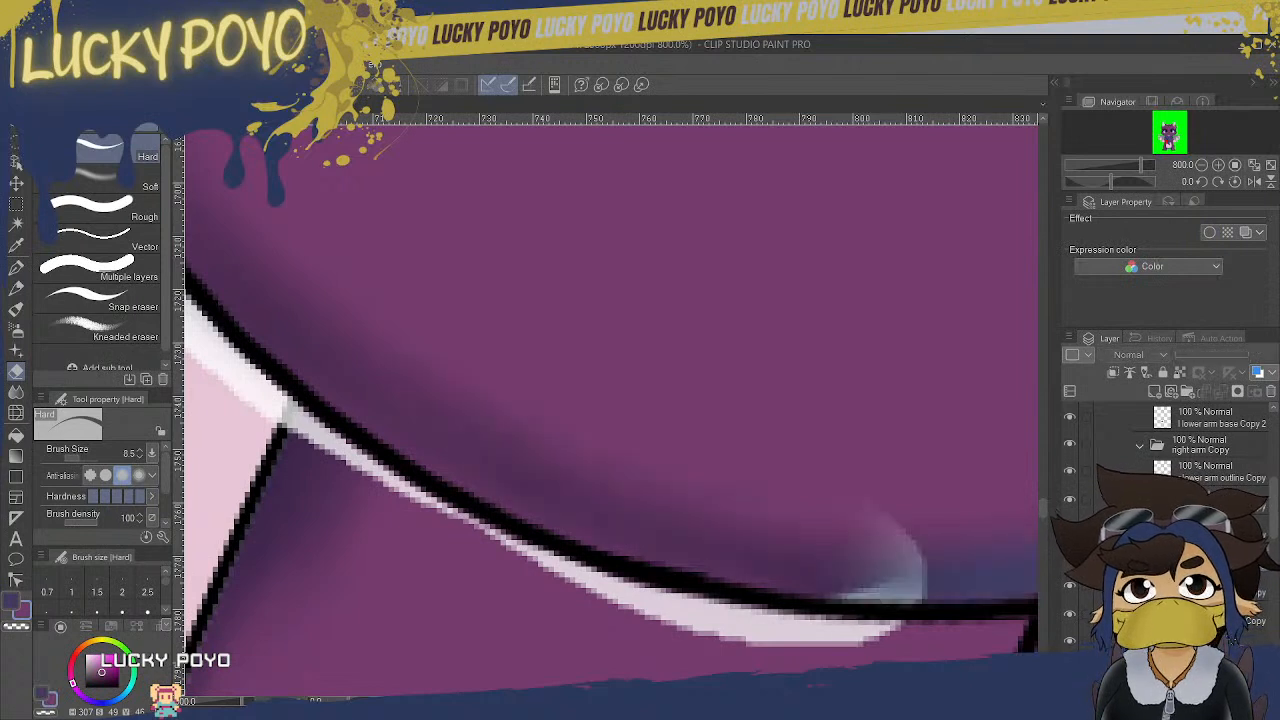
left_click(1070, 558)
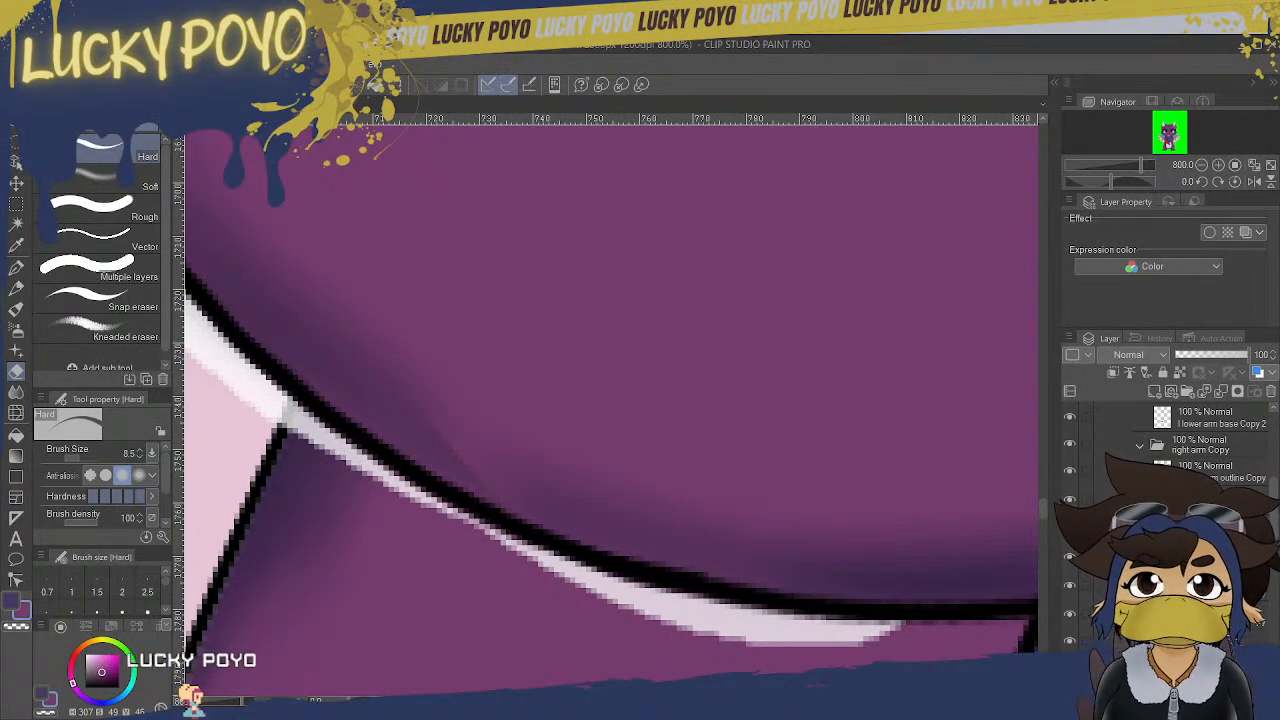
- Tint the neighbouring piece with blue layer color and extend its edges towards both black outlines with the Soft airbrush at size 5.7
left_click(1240, 392)
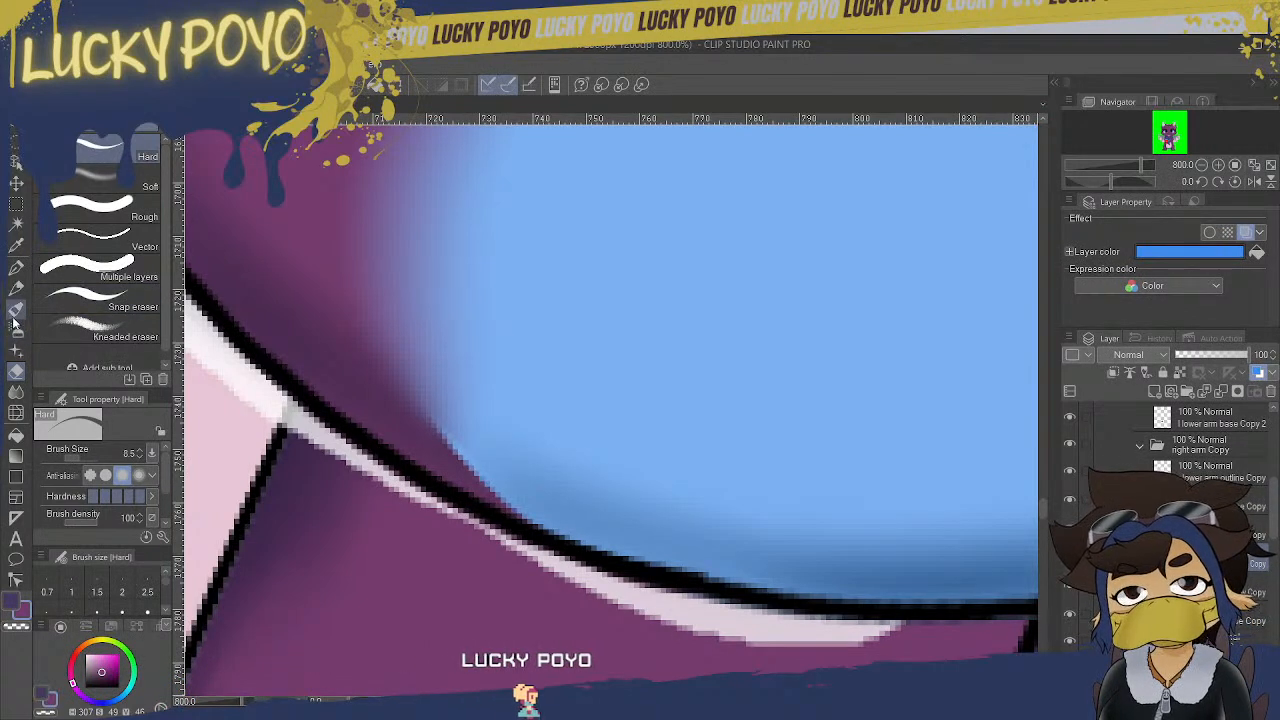
left_click(16, 329)
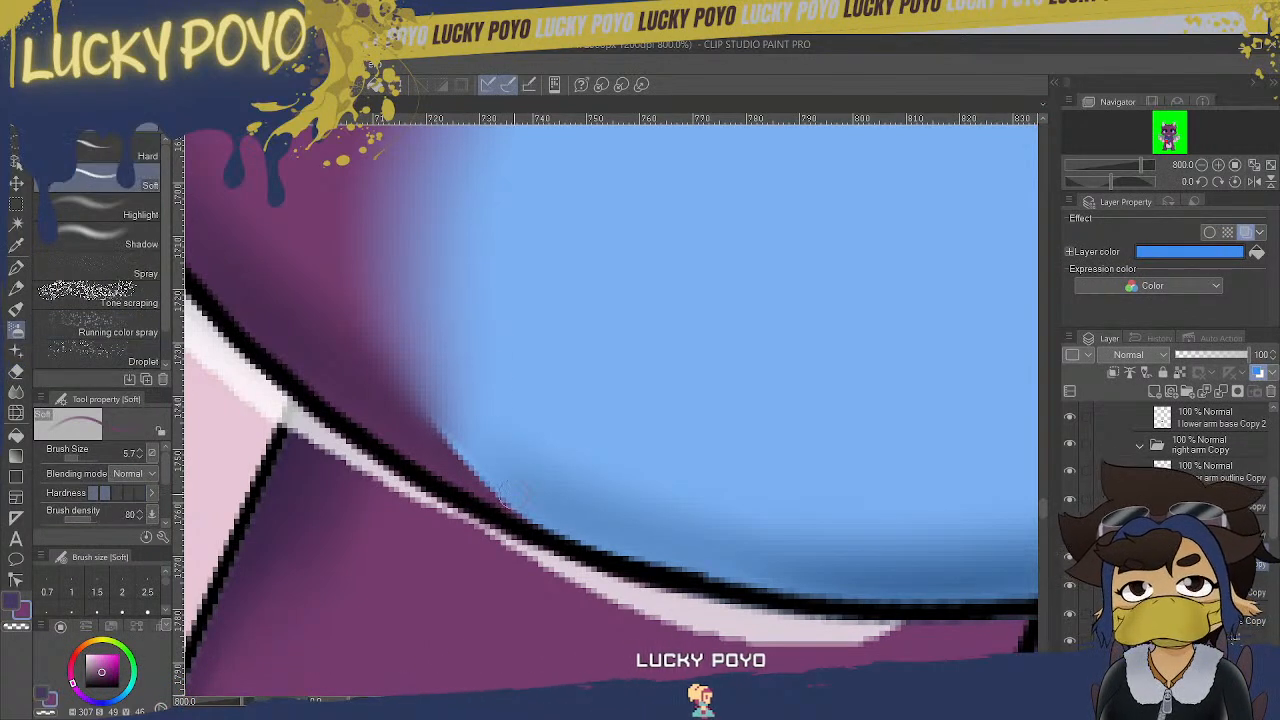
left_click_drag(438, 424, 482, 490)
left_click_drag(418, 446, 462, 474)
mouse_move(385, 428)
left_mouse_down()
mouse_move(455, 478)
mouse_move(371, 419)
mouse_move(456, 472)
mouse_move(445, 432)
mouse_move(359, 398)
mouse_move(375, 396)
mouse_move(418, 455)
mouse_move(362, 422)
mouse_move(468, 472)
mouse_move(366, 408)
mouse_move(474, 460)
mouse_move(345, 391)
left_mouse_up()
mouse_move(412, 447)
left_mouse_down()
mouse_move(347, 401)
mouse_move(450, 437)
left_mouse_up()
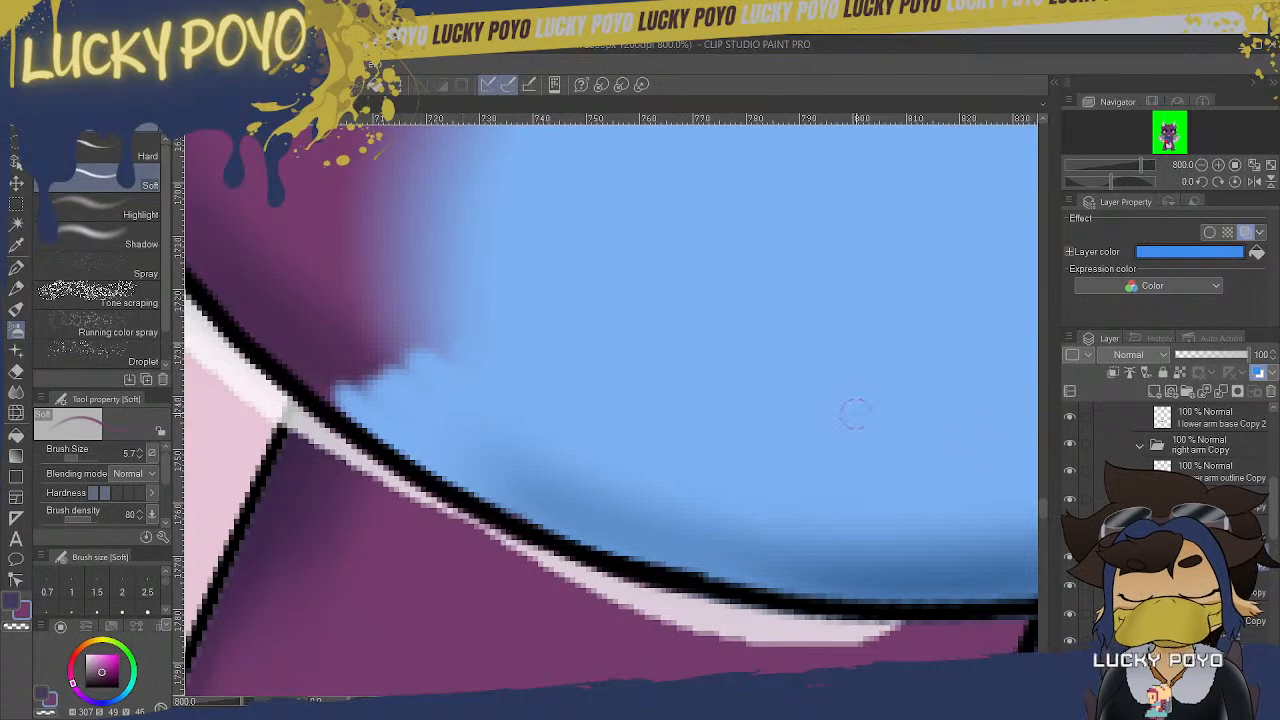
left_click_drag(1043, 514, 1046, 488)
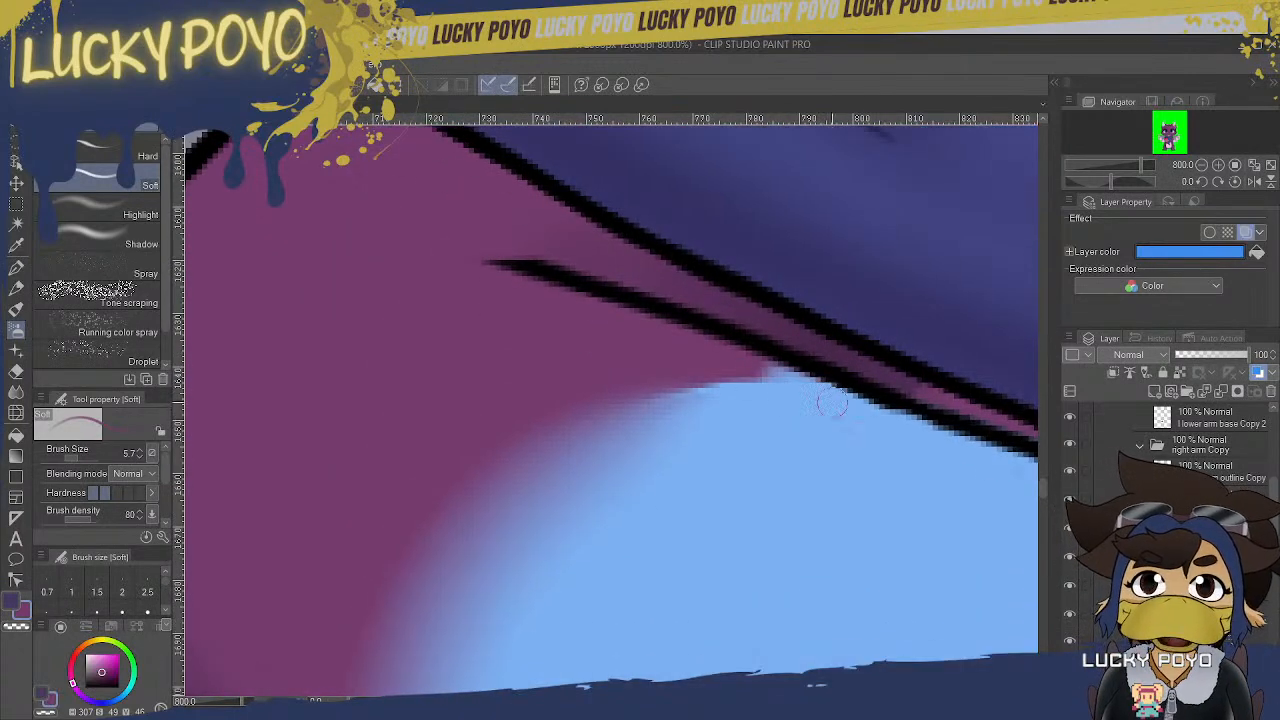
left_click_drag(753, 369, 783, 396)
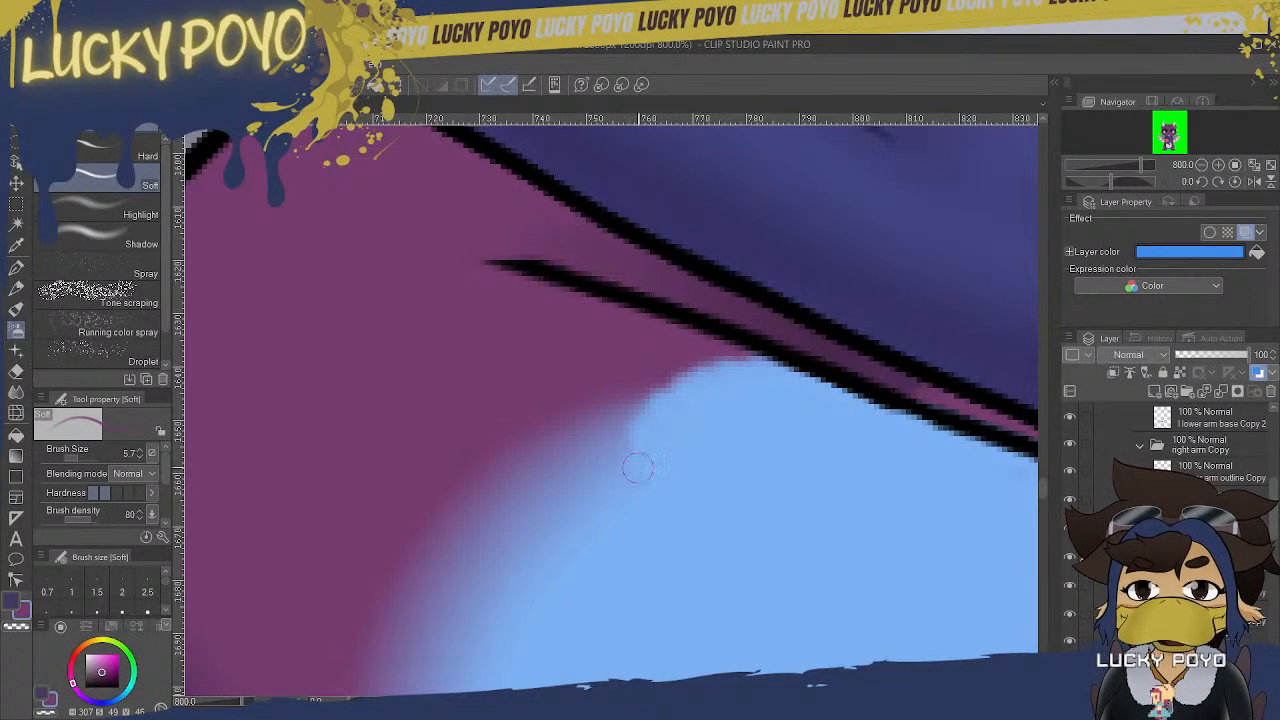
- Set the Soft airbrush size to 12.8 and fill out the tinted piece's sloping edge between the lower outline and the upper fold line
left_click_drag(74, 459, 82, 459)
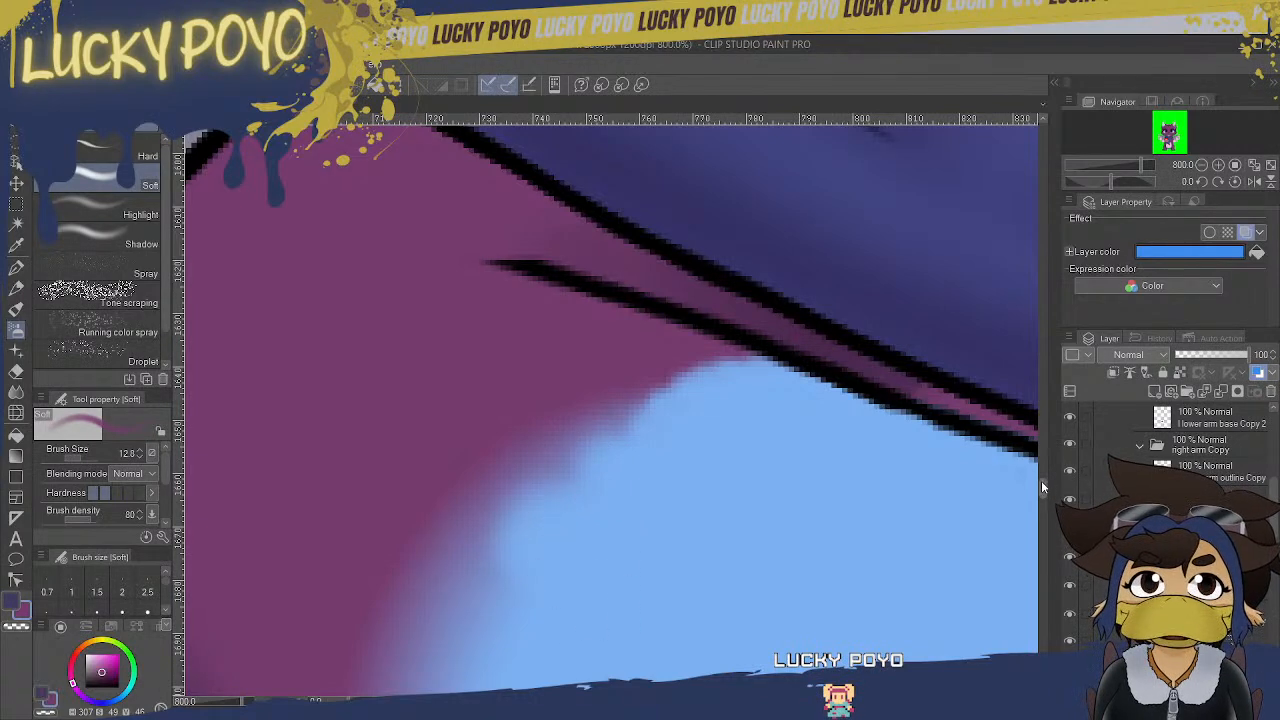
scroll(1043, 488, "down", 5)
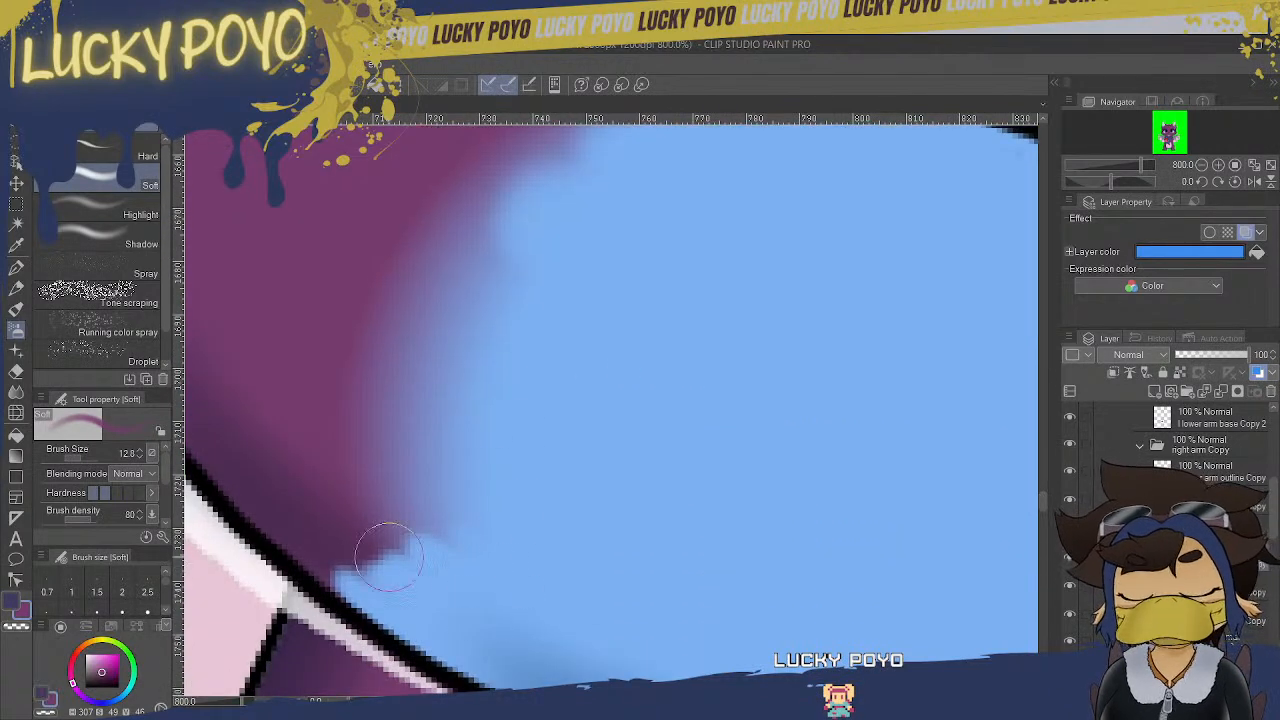
left_click_drag(338, 565, 366, 585)
mouse_move(425, 600)
left_mouse_down()
mouse_move(360, 516)
mouse_move(505, 567)
mouse_move(470, 540)
left_mouse_up()
mouse_move(404, 467)
left_mouse_down()
mouse_move(397, 585)
mouse_move(339, 560)
mouse_move(407, 615)
mouse_move(342, 548)
mouse_move(326, 506)
mouse_move(375, 474)
mouse_move(490, 515)
mouse_move(510, 506)
mouse_move(448, 403)
mouse_move(456, 372)
left_mouse_up()
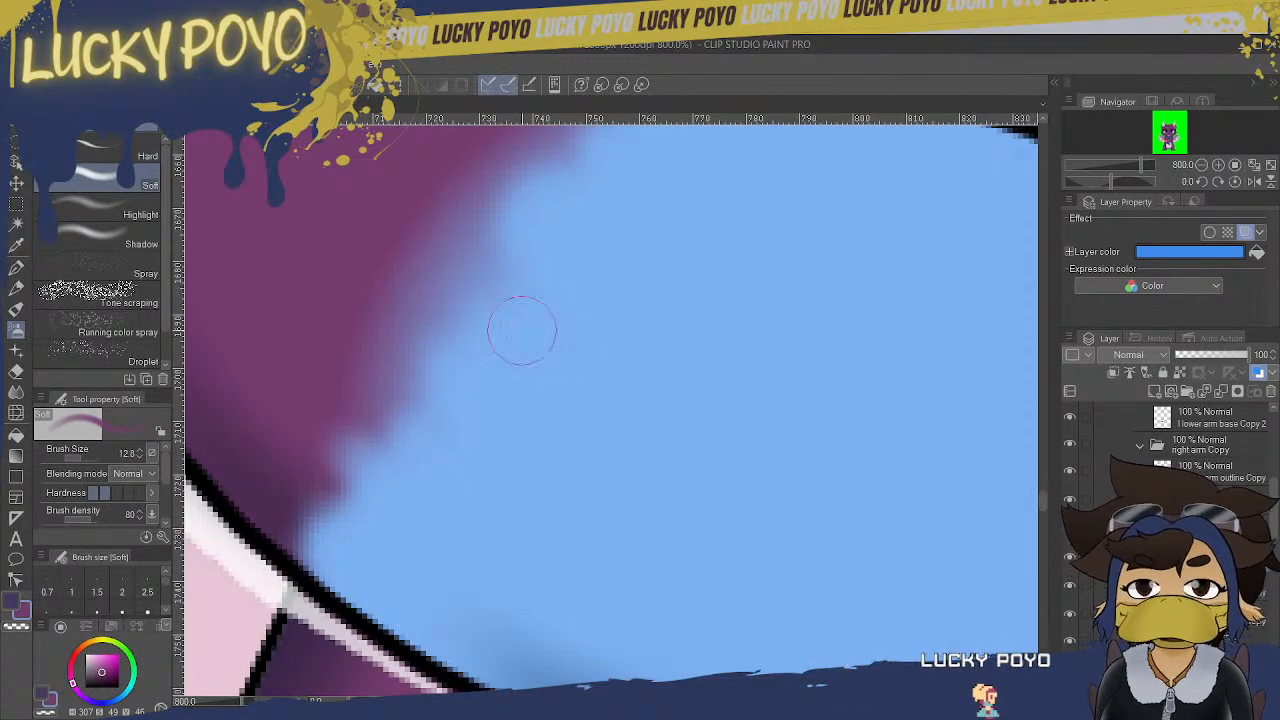
scroll(1040, 491, "up", 5)
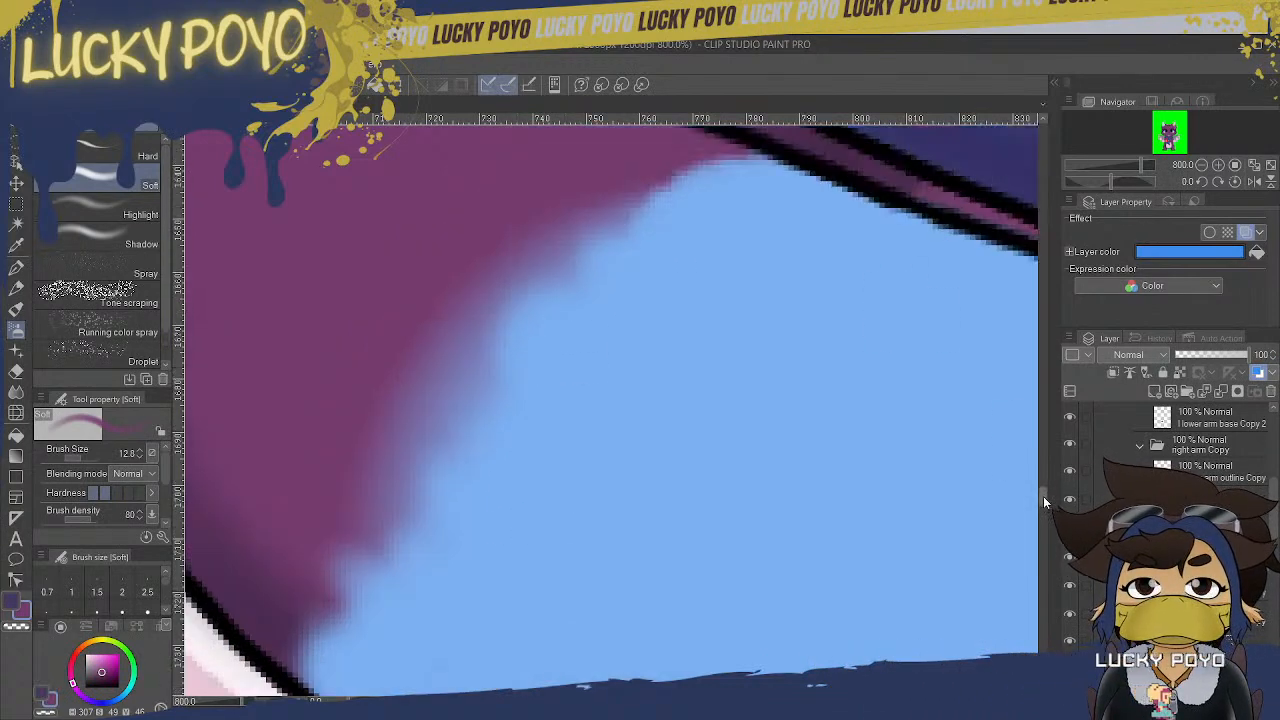
scroll(1039, 492, "up", 1)
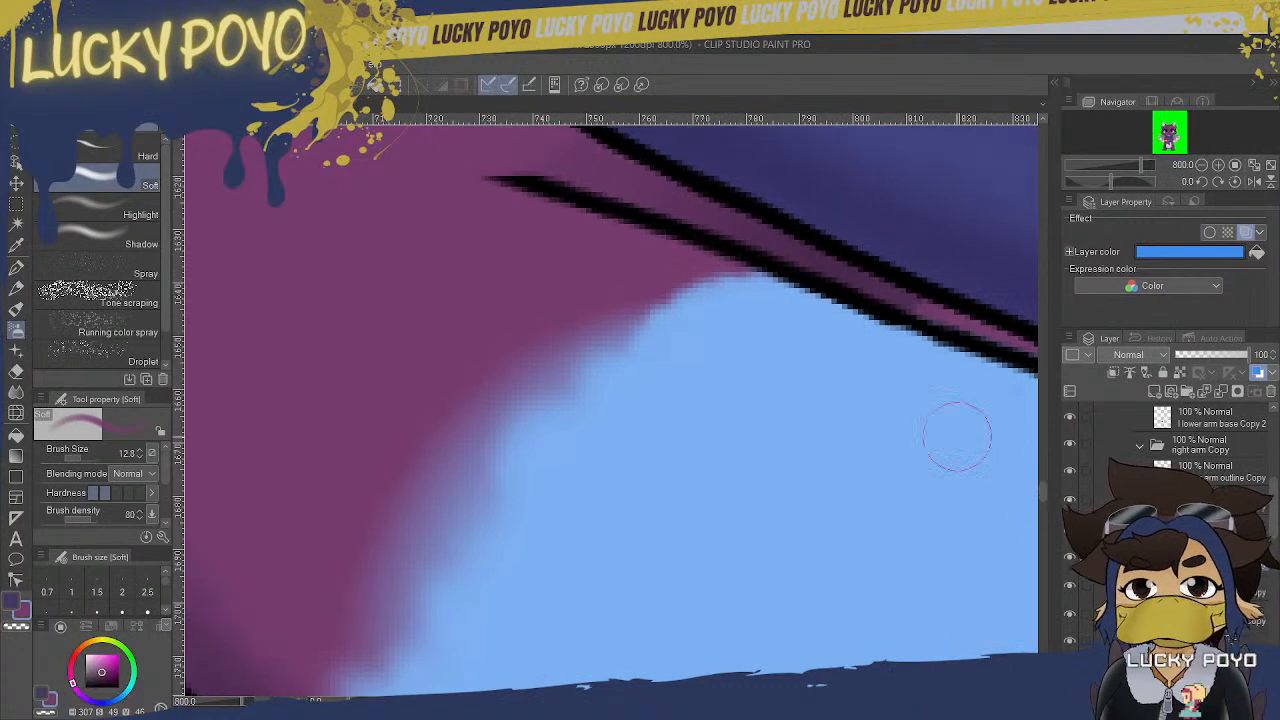
mouse_move(443, 622)
left_mouse_down()
mouse_move(413, 572)
mouse_move(515, 610)
mouse_move(519, 596)
mouse_move(460, 526)
mouse_move(663, 352)
mouse_move(674, 385)
mouse_move(593, 413)
left_mouse_up()
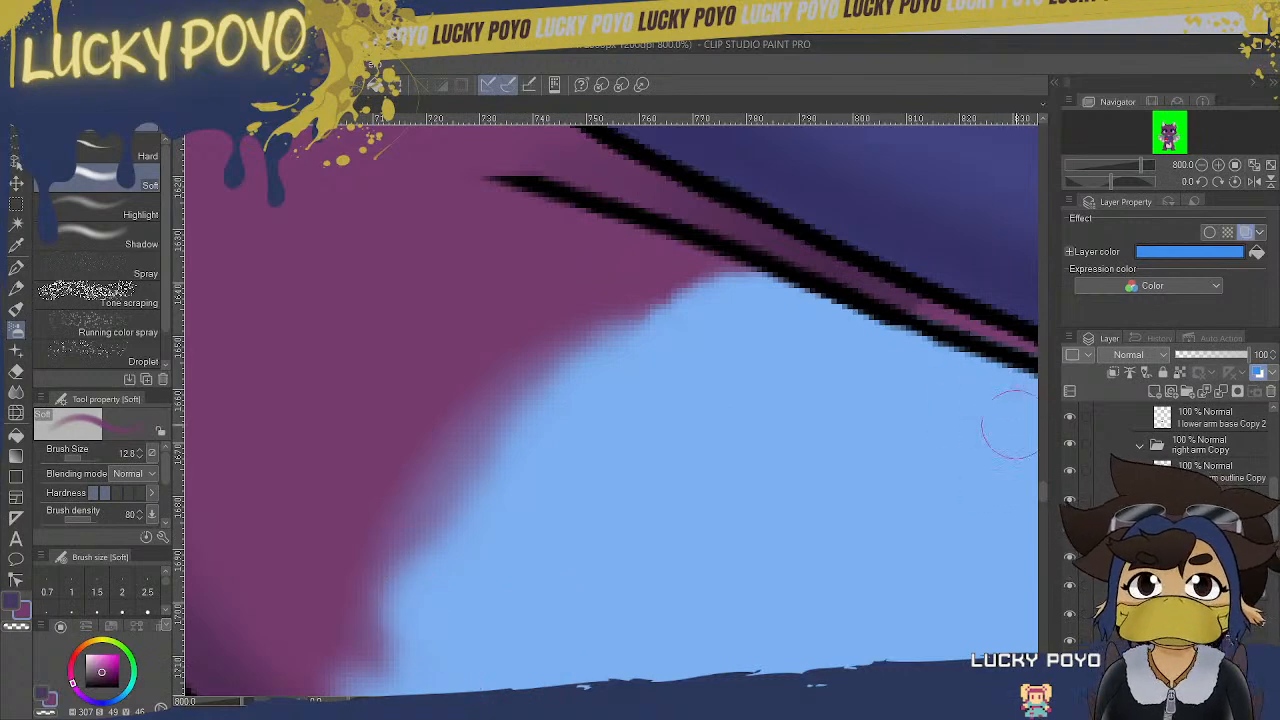
scroll(1046, 500, "down", 3)
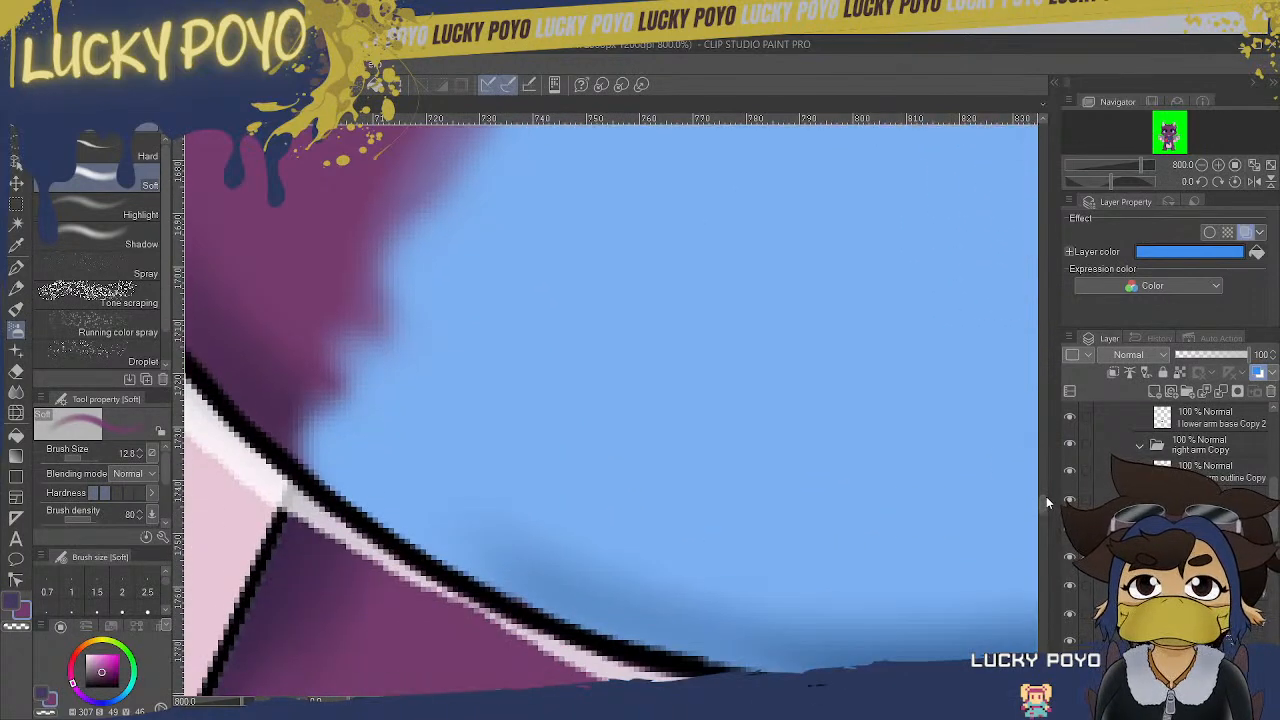
mouse_move(355, 430)
left_mouse_down()
mouse_move(317, 412)
mouse_move(351, 456)
mouse_move(298, 419)
mouse_move(348, 466)
mouse_move(294, 399)
mouse_move(317, 374)
mouse_move(359, 418)
mouse_move(407, 403)
mouse_move(394, 279)
left_mouse_up()
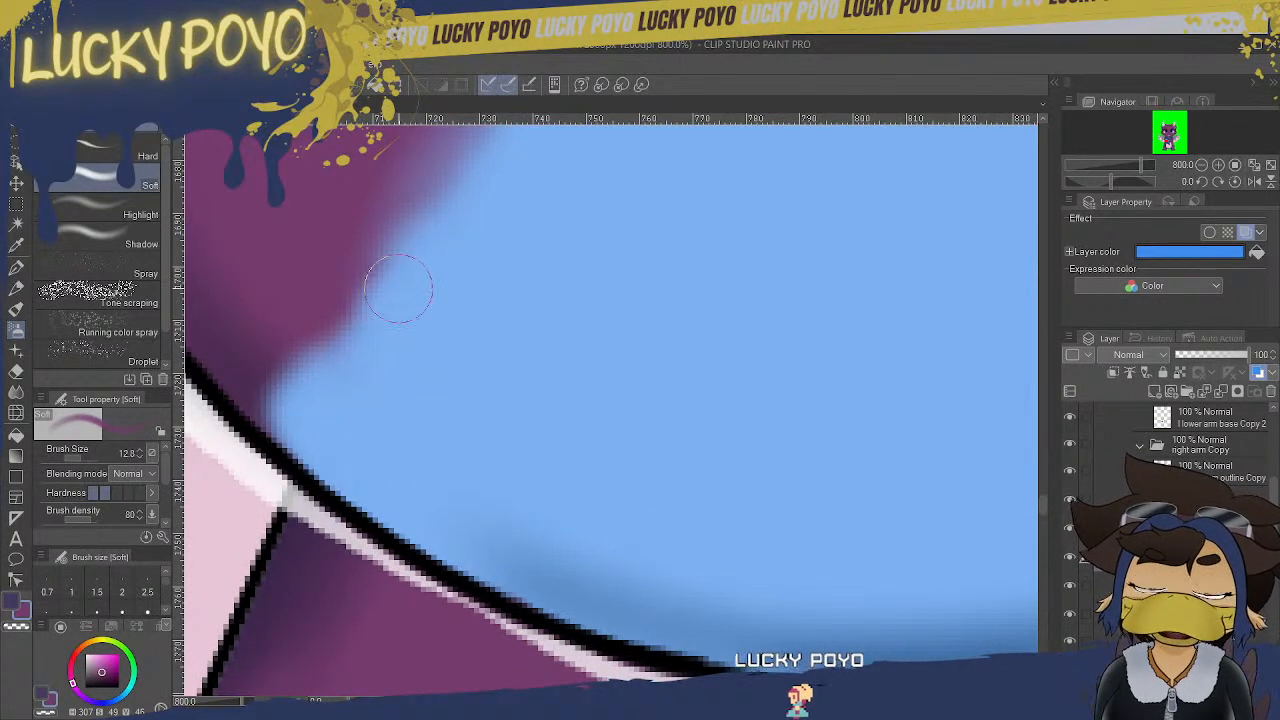
- Even out the tinted piece's sloping edge with the Soft eraser at size 10.4
left_click(17, 372)
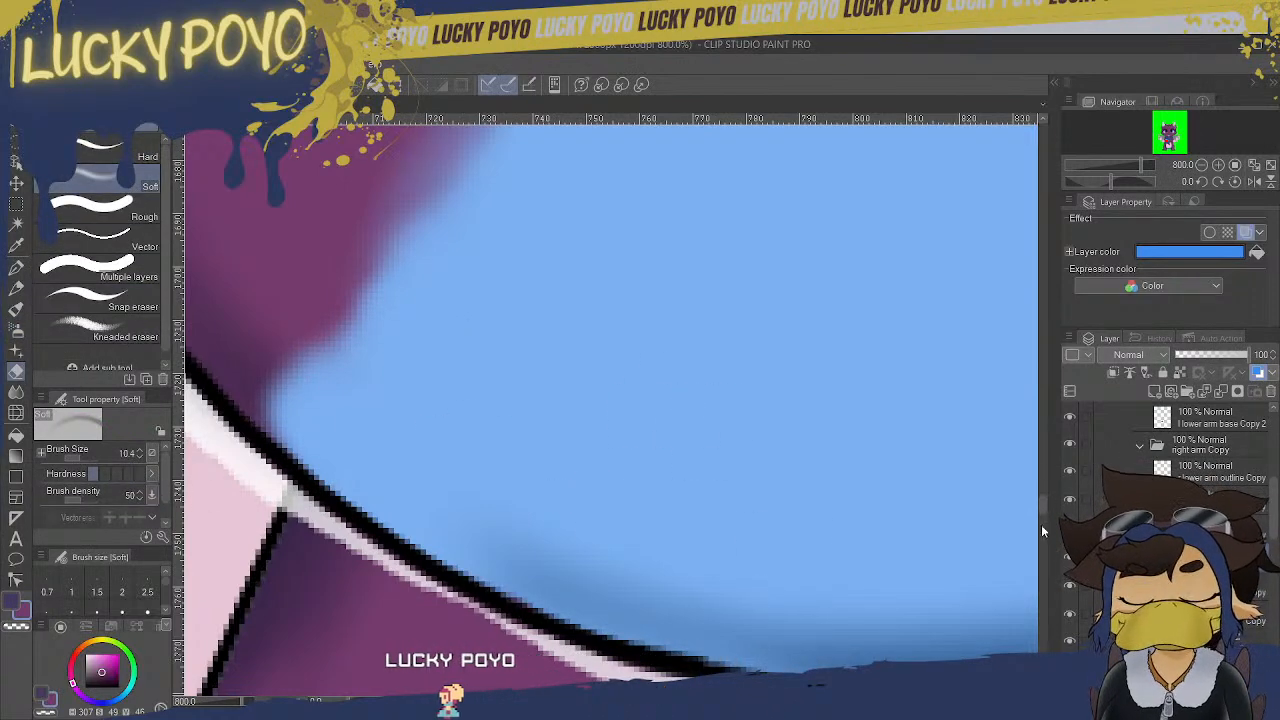
left_click_drag(1042, 505, 1043, 497)
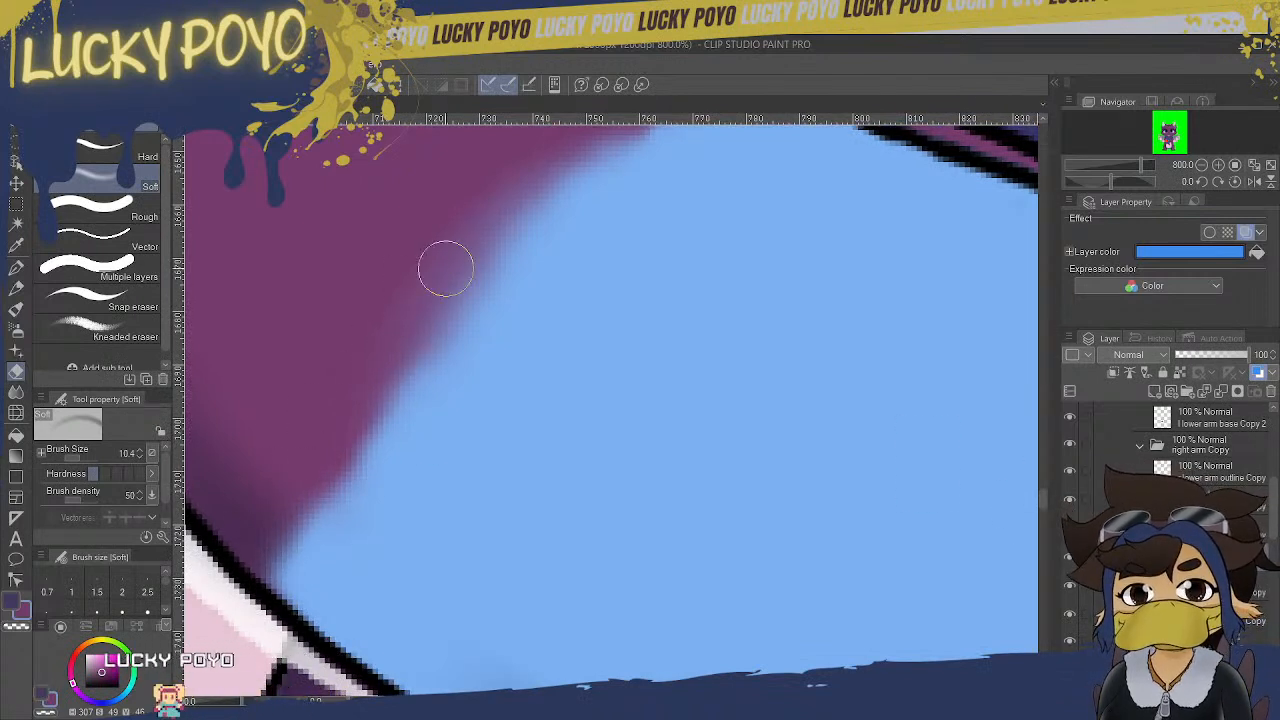
left_click_drag(402, 336, 557, 146)
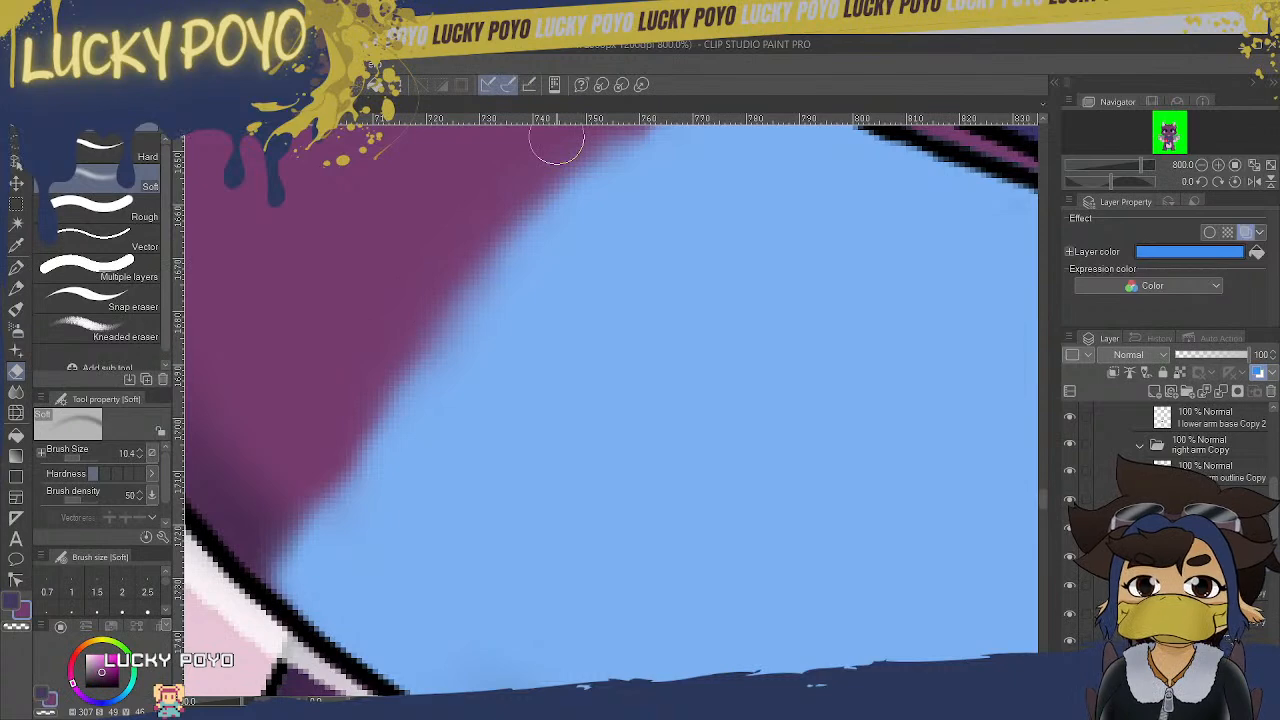
- Add a white border effect to the tinted piece and fill the dips at both ends of its sloping edge with the Soft airbrush
left_click(1208, 233)
left_click_drag(1044, 508, 1041, 514)
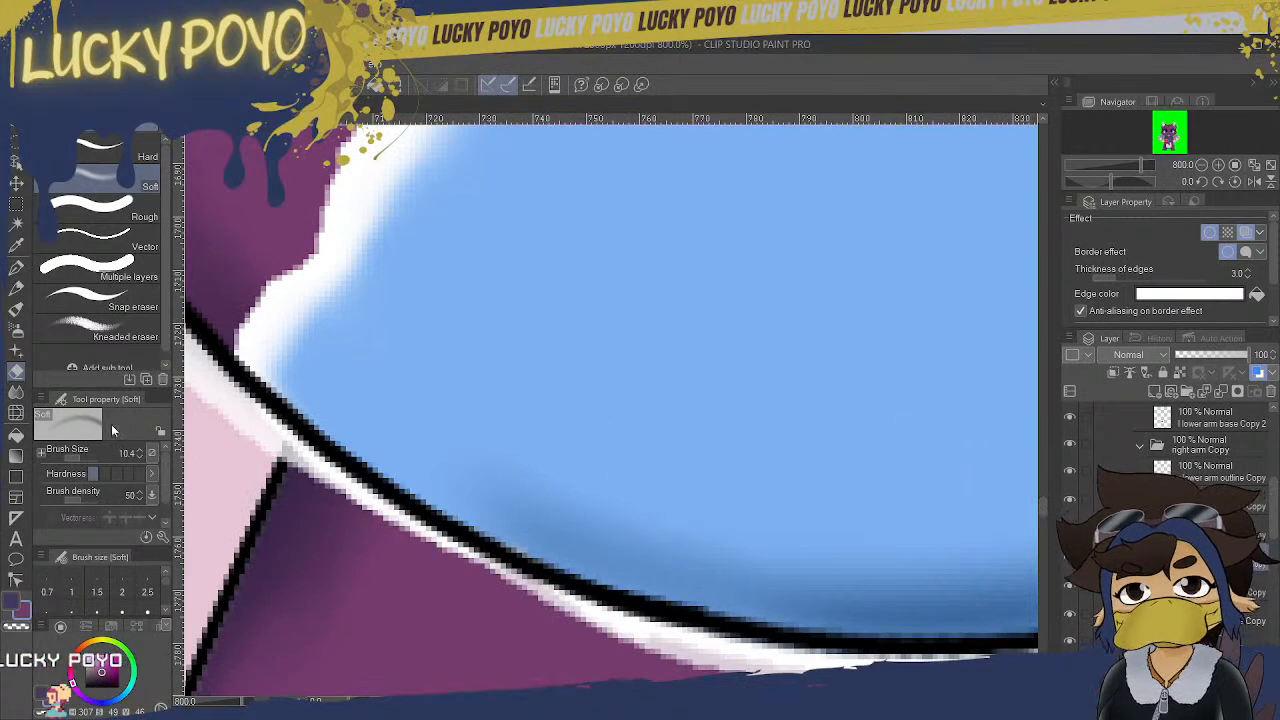
key("b")
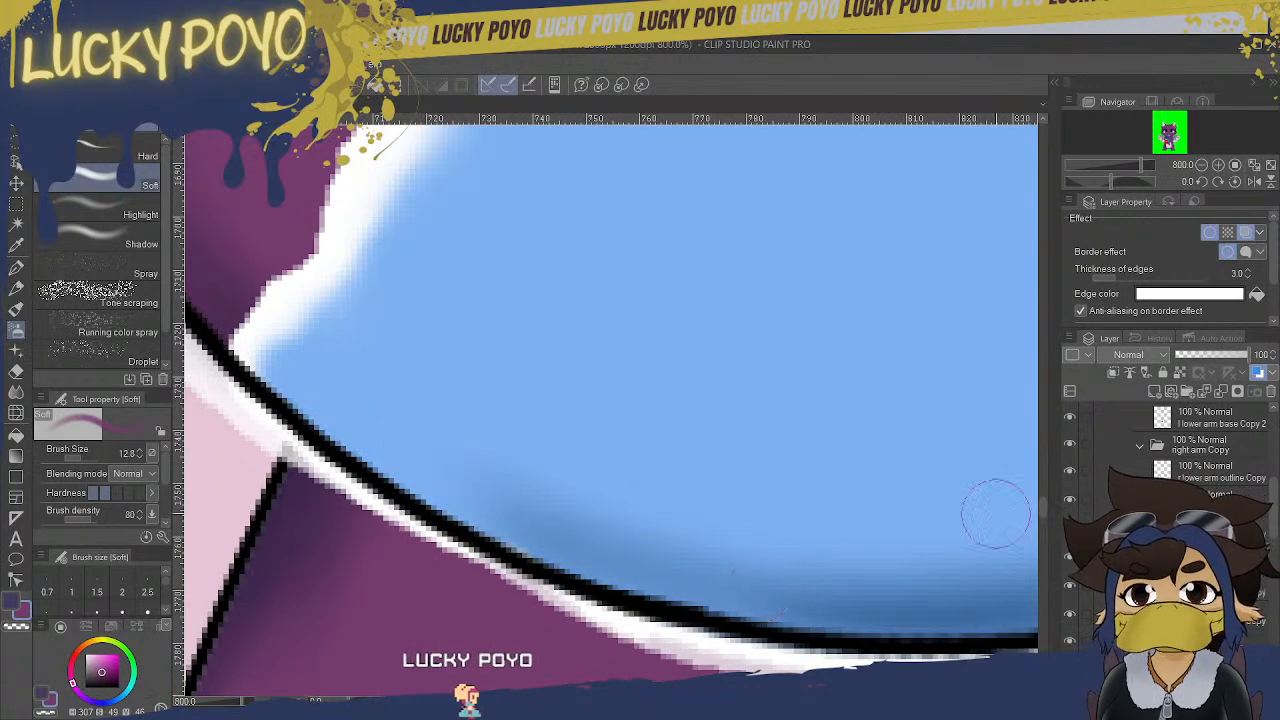
scroll(1044, 495, "up", 5)
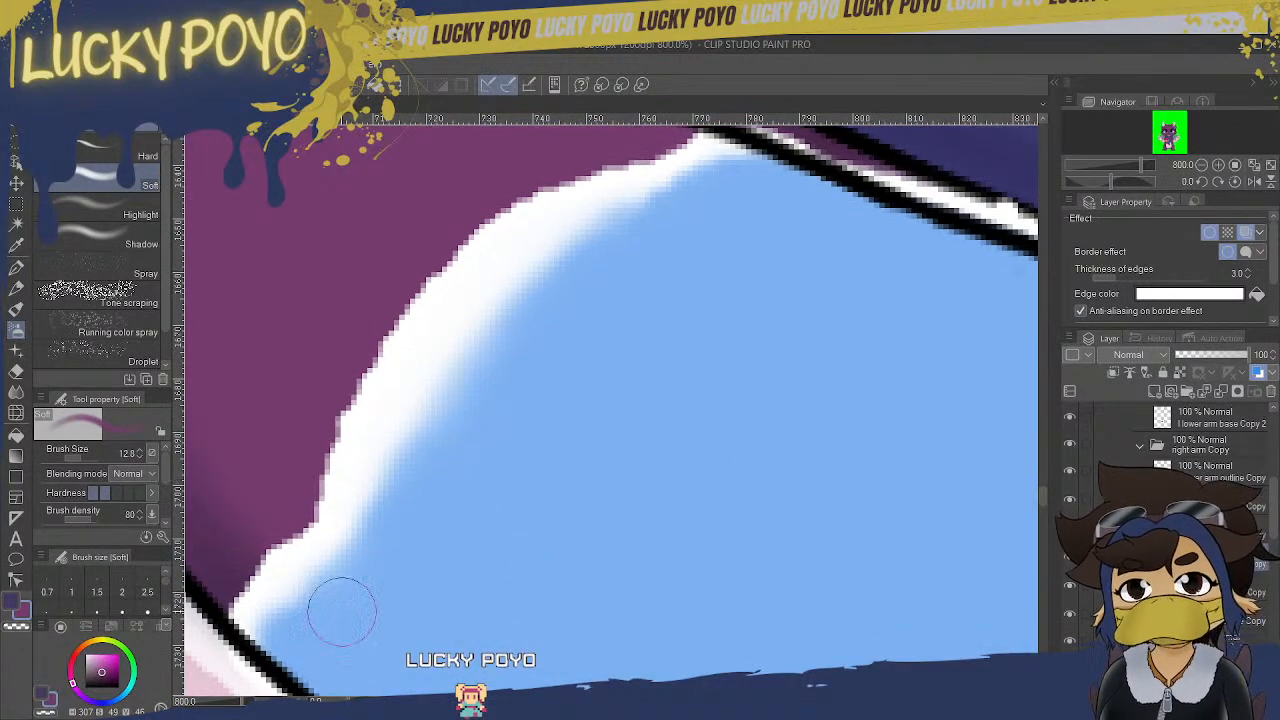
mouse_move(295, 615)
left_mouse_down()
mouse_move(335, 551)
mouse_move(435, 458)
left_mouse_up()
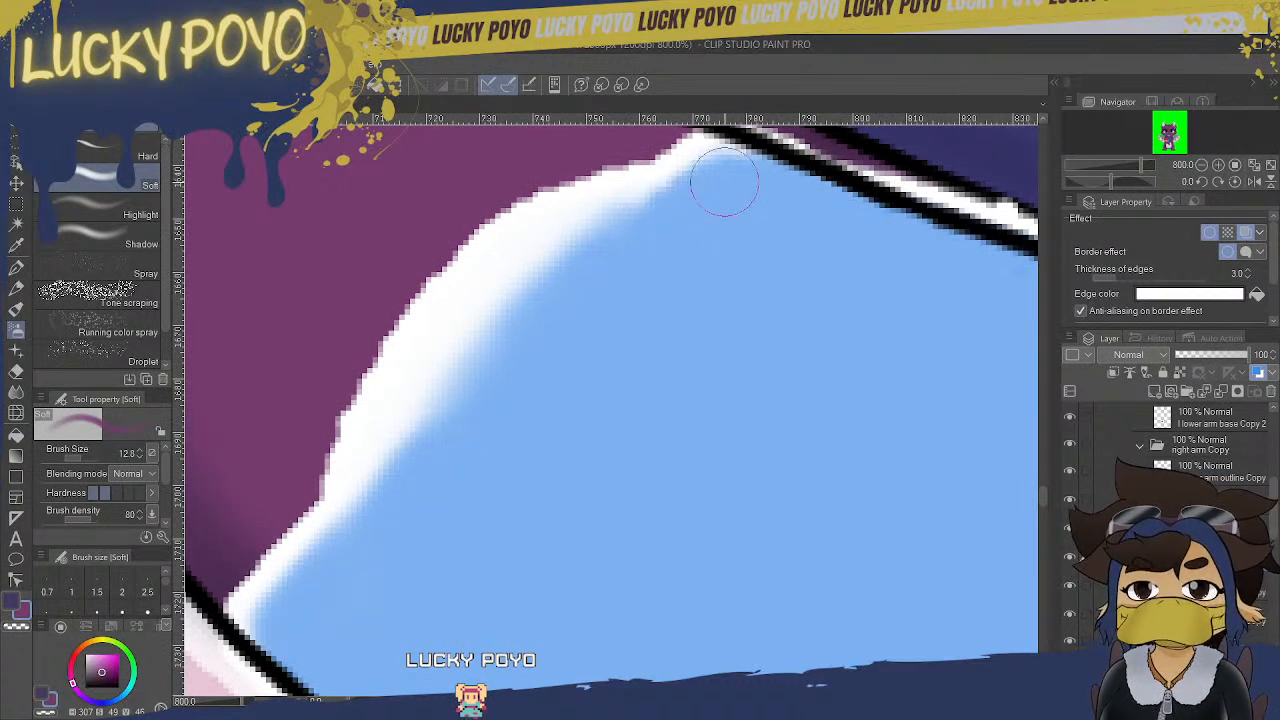
mouse_move(734, 165)
left_mouse_down()
mouse_move(691, 171)
mouse_move(600, 235)
left_mouse_up()
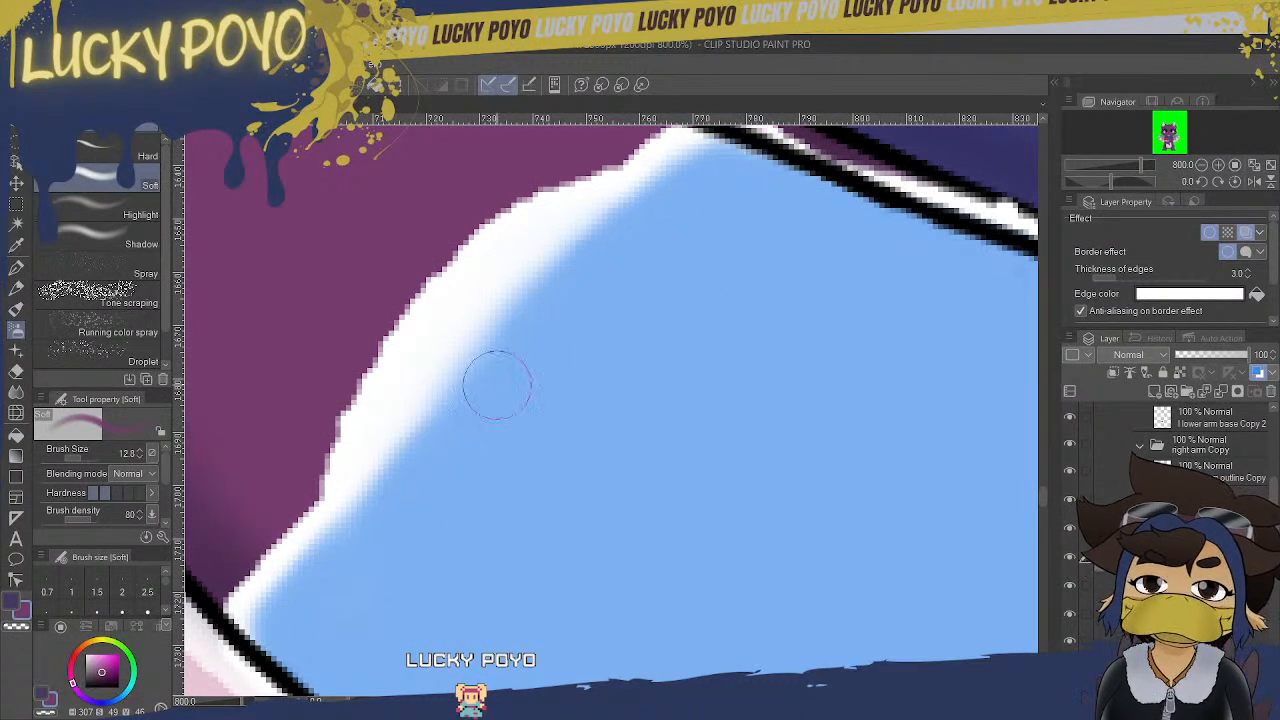
- Trim the bulges along the middle of the white-bordered edge with the Soft eraser at size 10.4
left_click(16, 371)
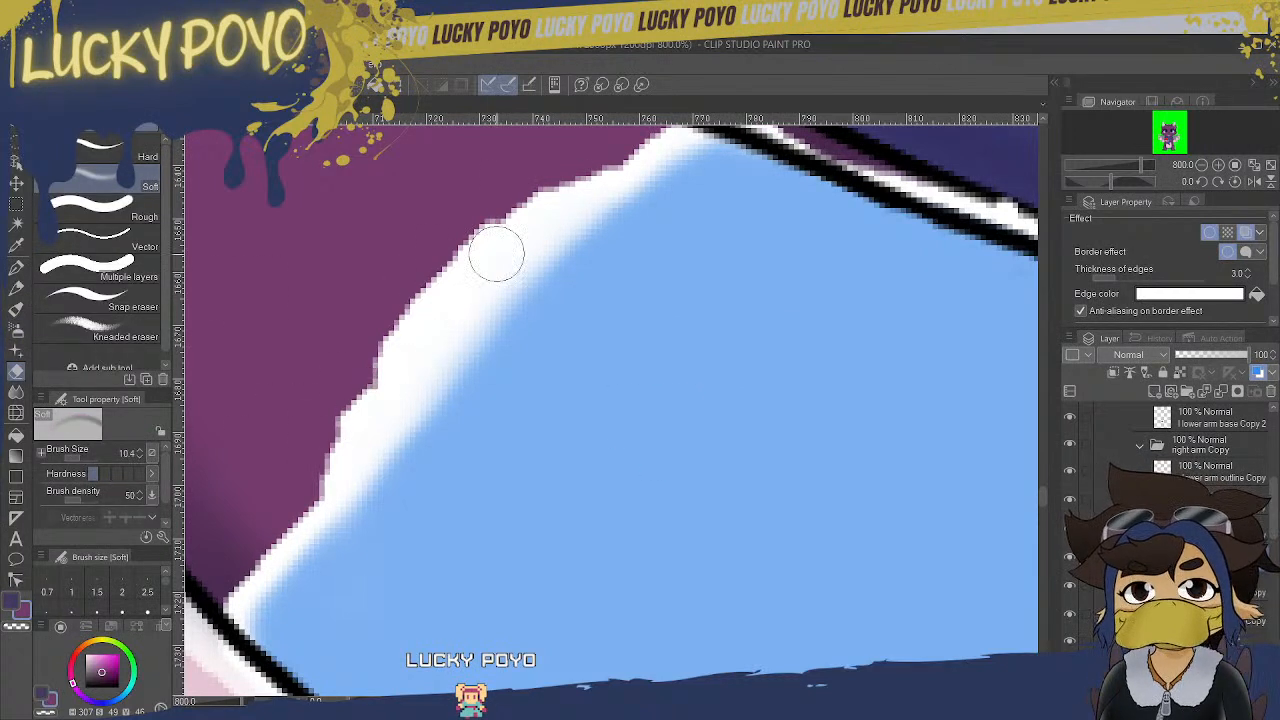
left_click_drag(503, 246, 566, 200)
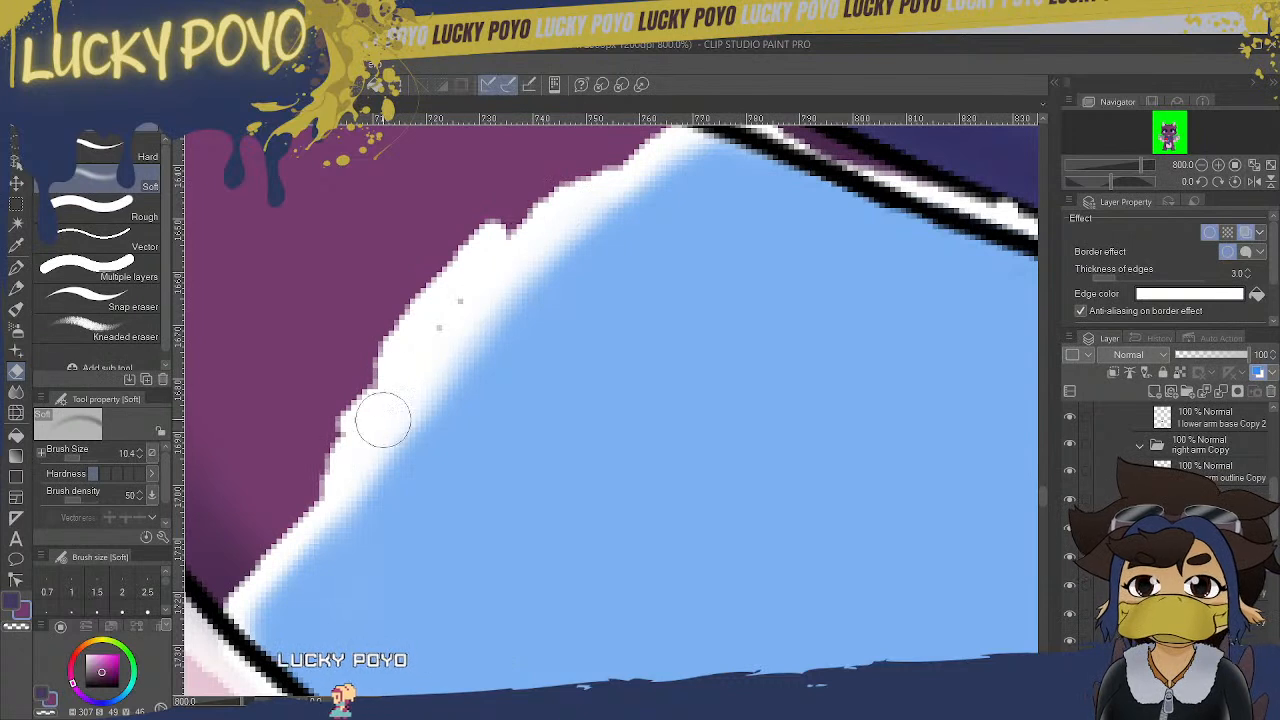
mouse_move(500, 223)
left_mouse_down()
mouse_move(344, 452)
mouse_move(419, 317)
mouse_move(490, 244)
mouse_move(422, 305)
left_mouse_up()
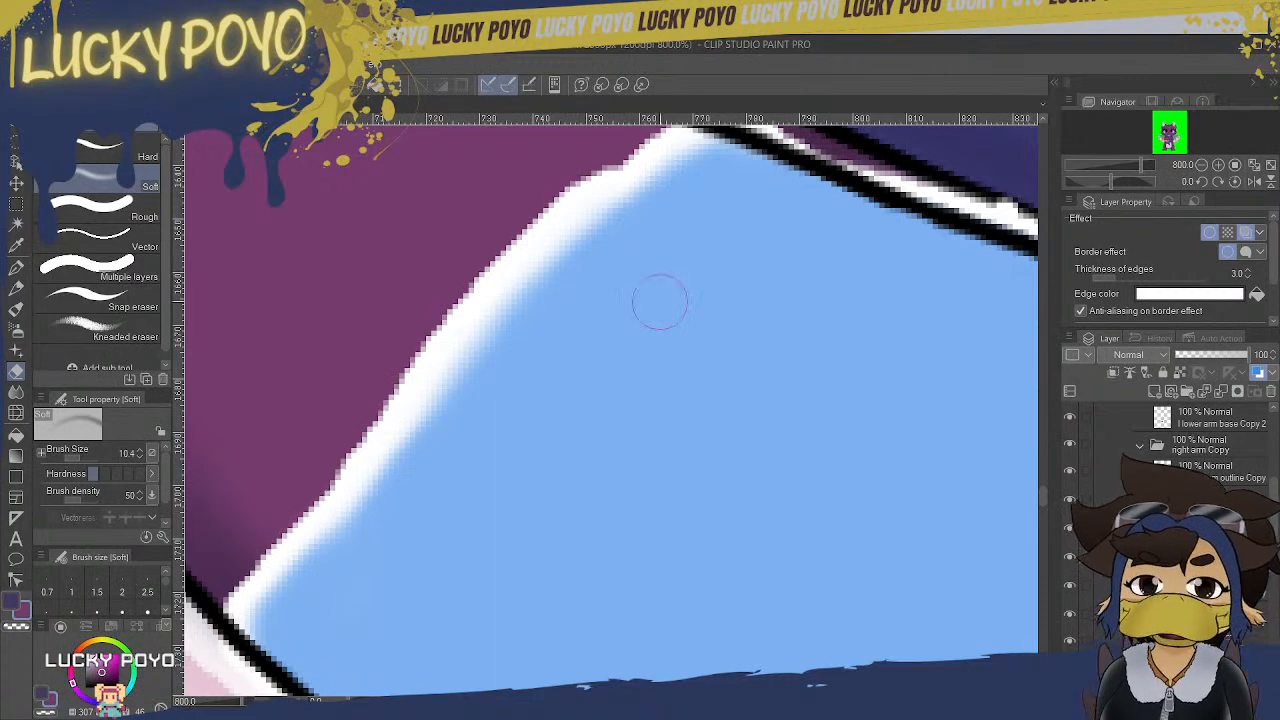
- Trim the upper end of the white-bordered sloping edge with the Soft eraser and the bumps above the upper fold line with the Hard eraser
left_click_drag(1041, 496, 1044, 488)
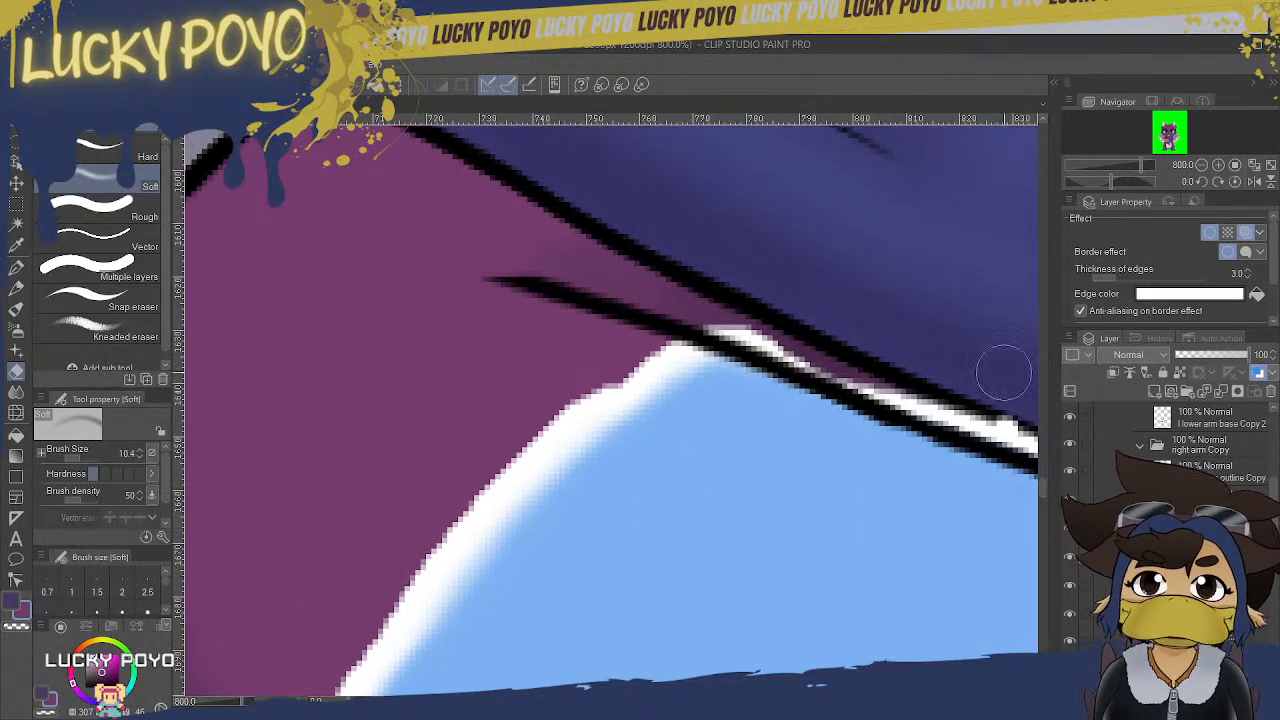
left_click(119, 155)
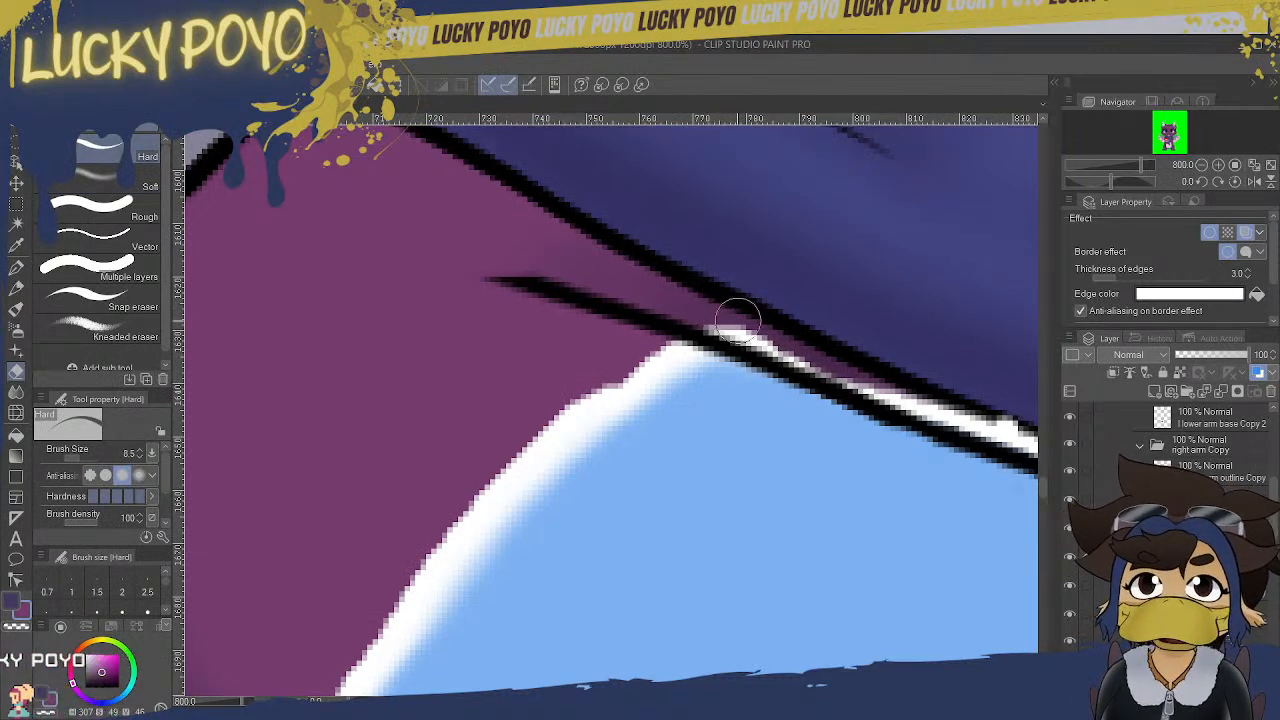
left_click(119, 185)
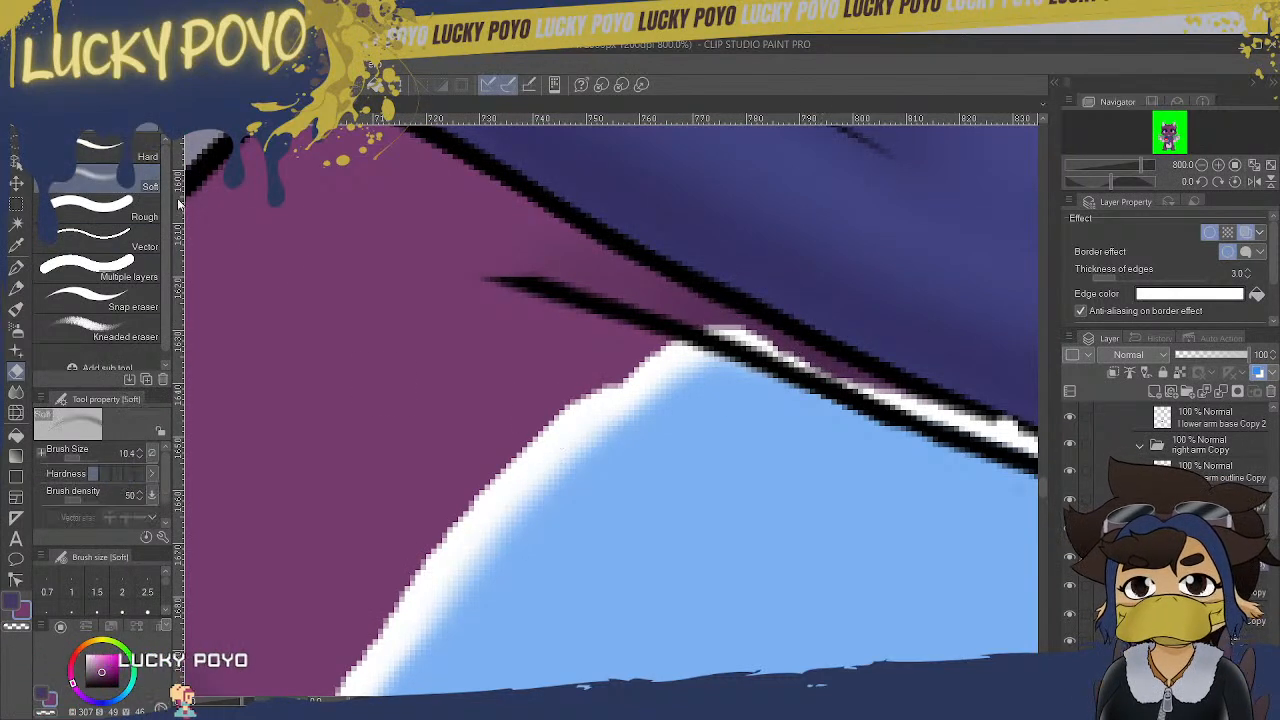
left_click_drag(580, 374, 526, 466)
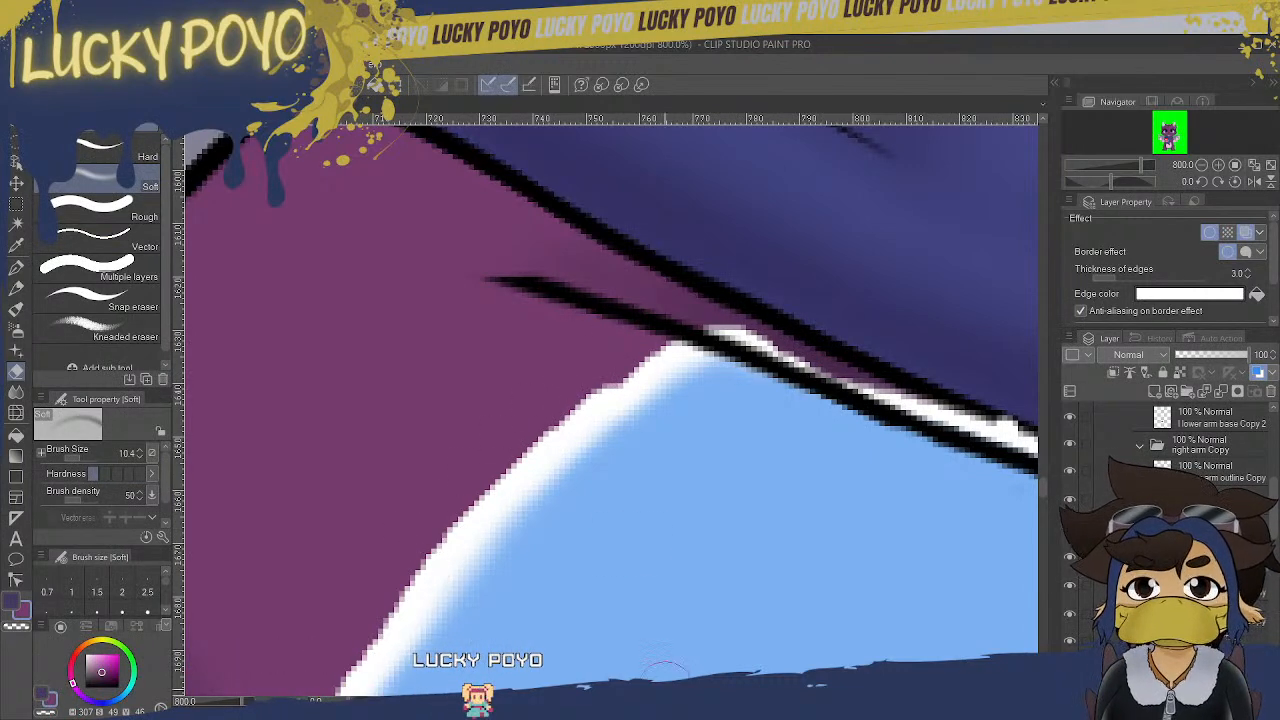
left_click_drag(655, 702, 687, 702)
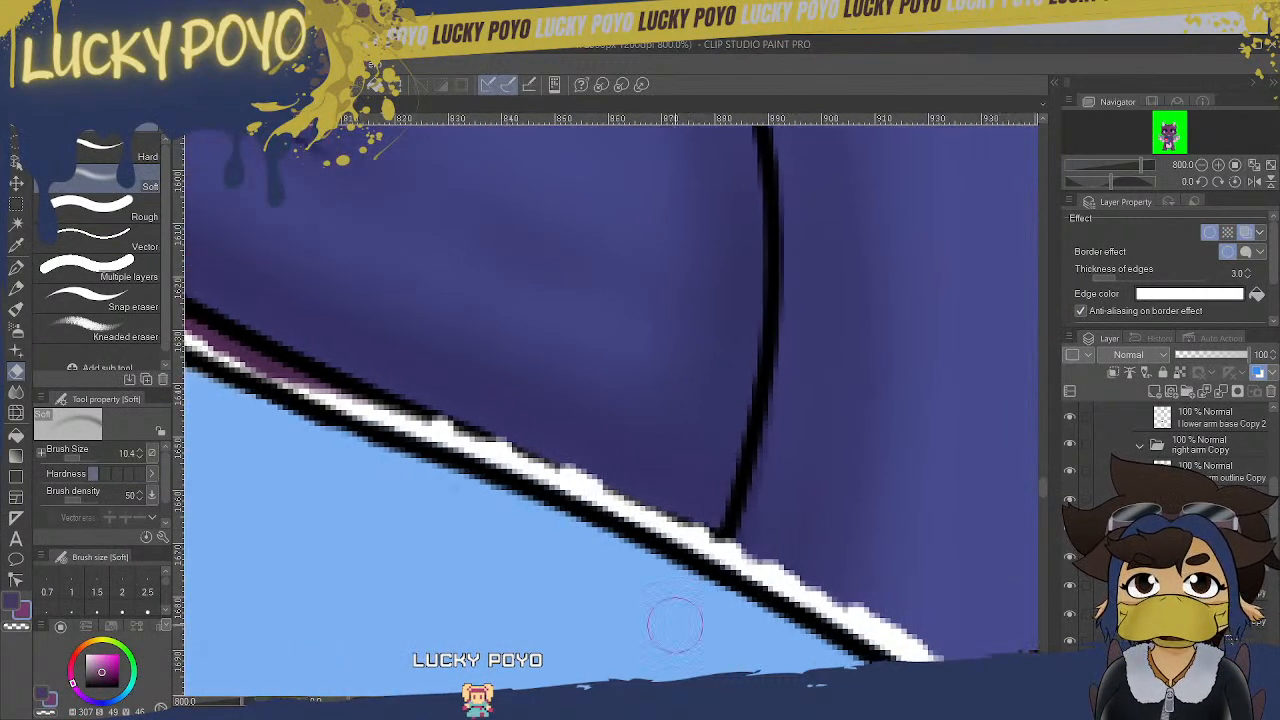
left_click(140, 150)
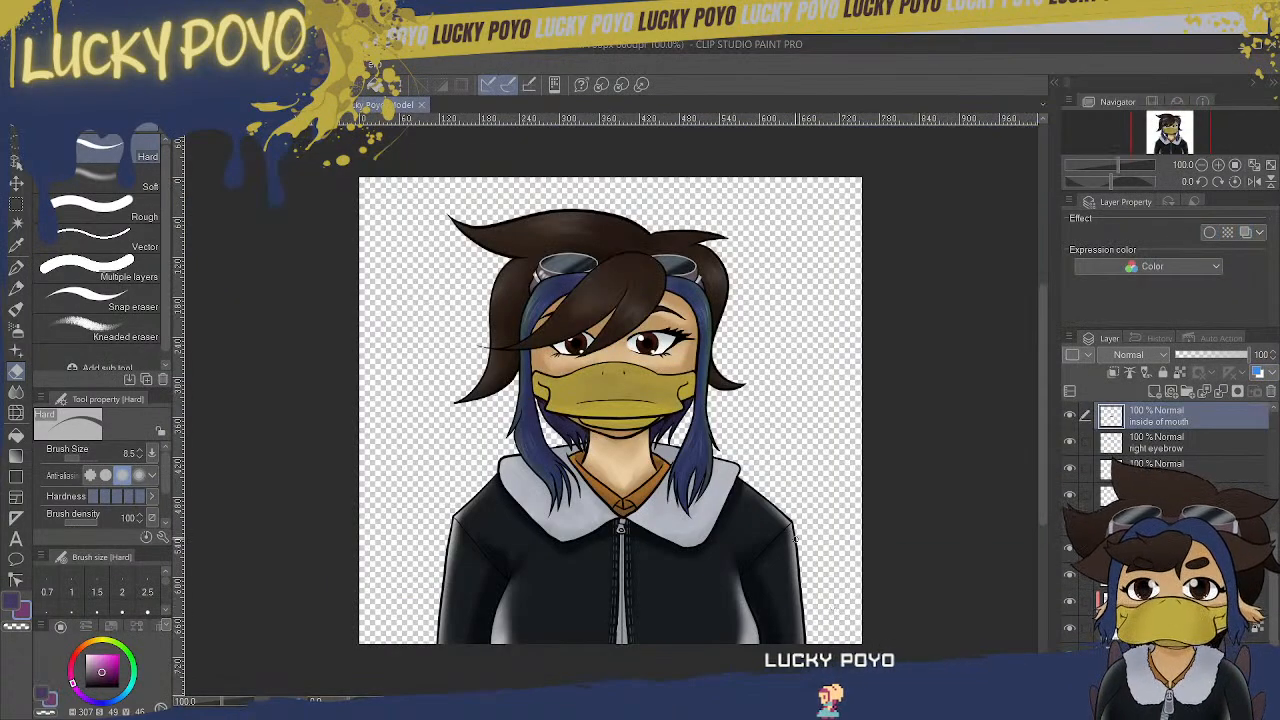
- Switch to the document with the older bust model, focus on the jacket zipper's lower end, and show the pink background layer
left_click_drag(1042, 456, 1043, 484)
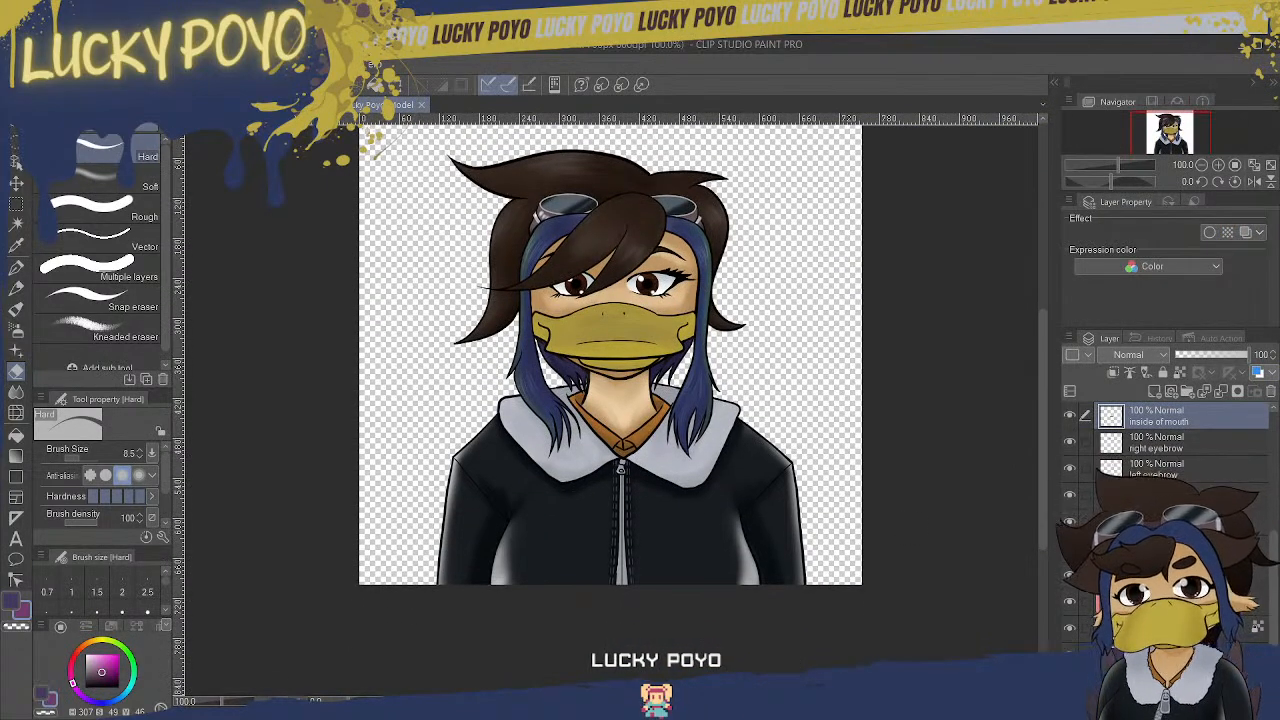
key("ctrl+plus")
key("ctrl+plus")
key("ctrl+plus")
key("ctrl+plus")
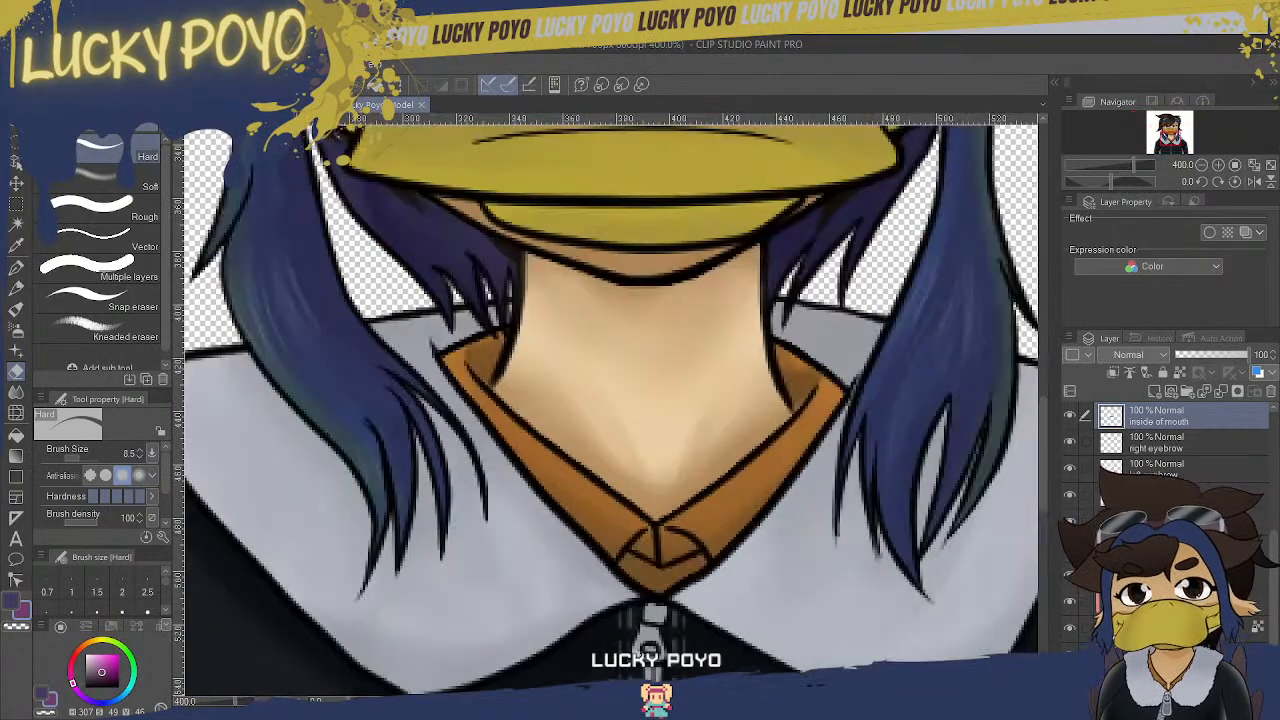
left_click_drag(1047, 451, 1054, 560)
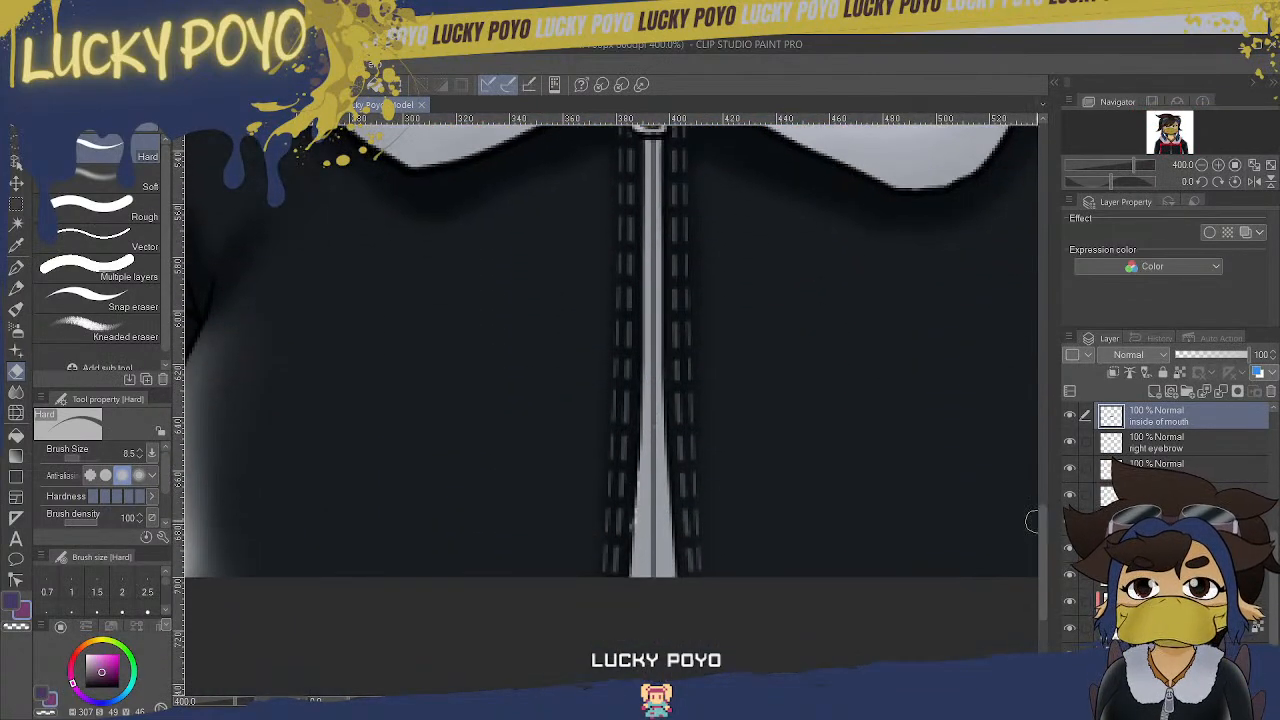
key("ctrl+plus")
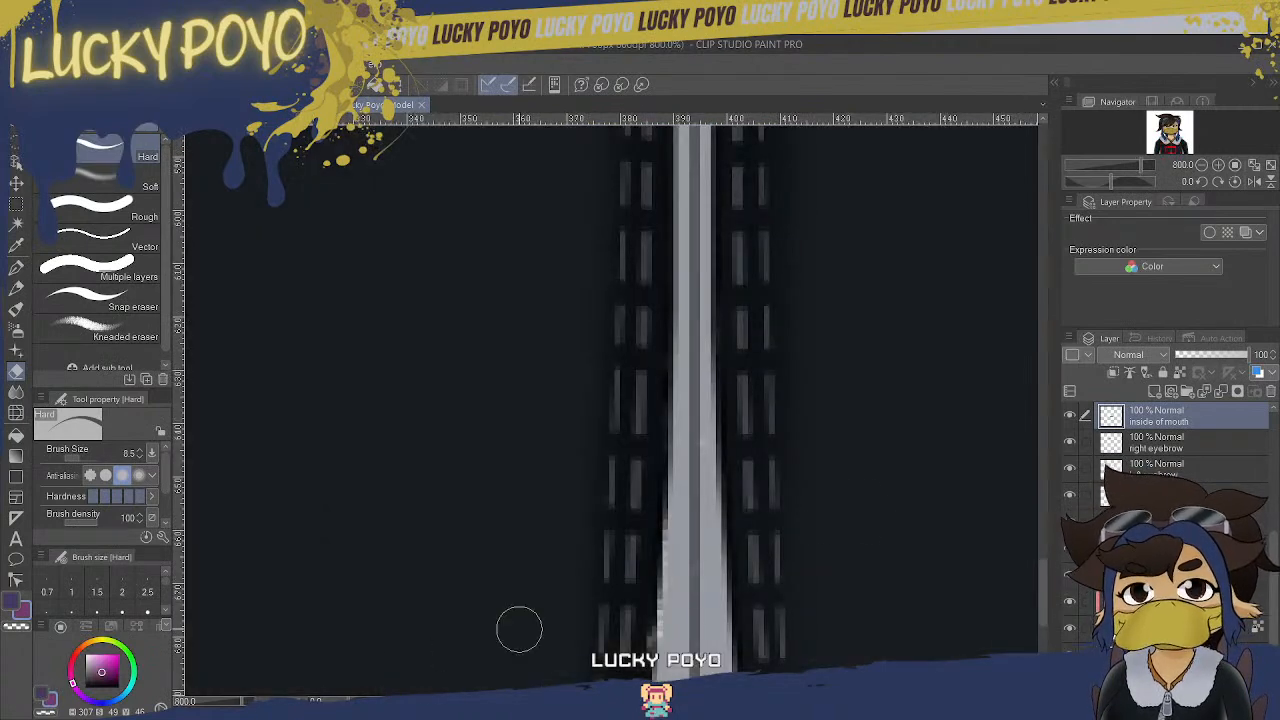
key("ctrl+plus")
left_click_drag(1275, 592, 1275, 626)
left_click(1070, 678)
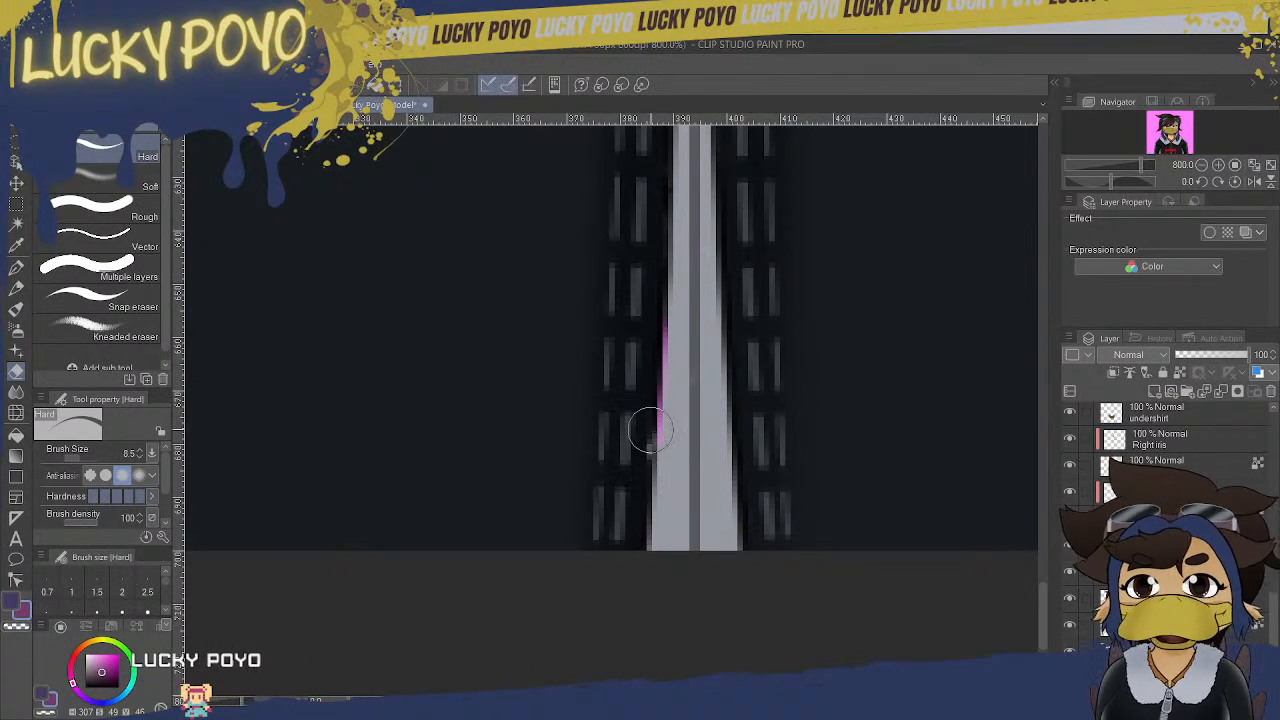
- Inspect the older model's jacket sleeve, shoulder and grey collar outlines for stray pixels or gaps against the pink background
scroll(612, 338, "left", 10)
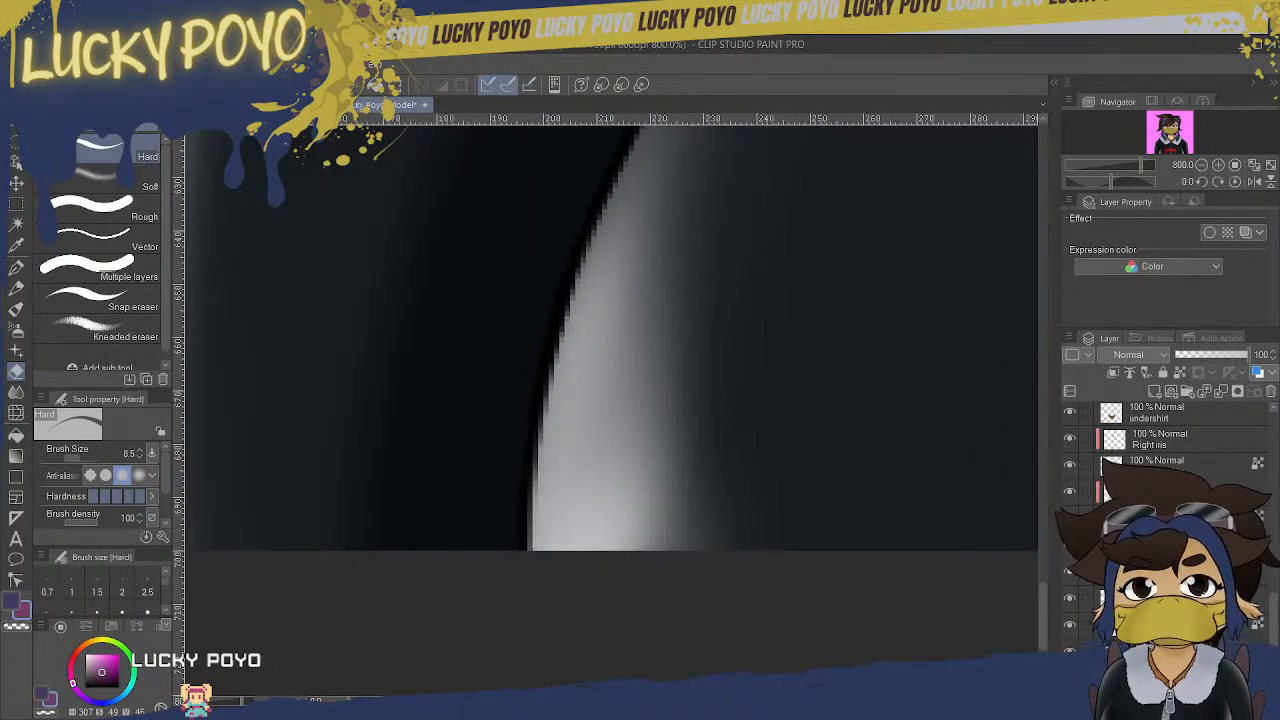
scroll(612, 338, "right", 3)
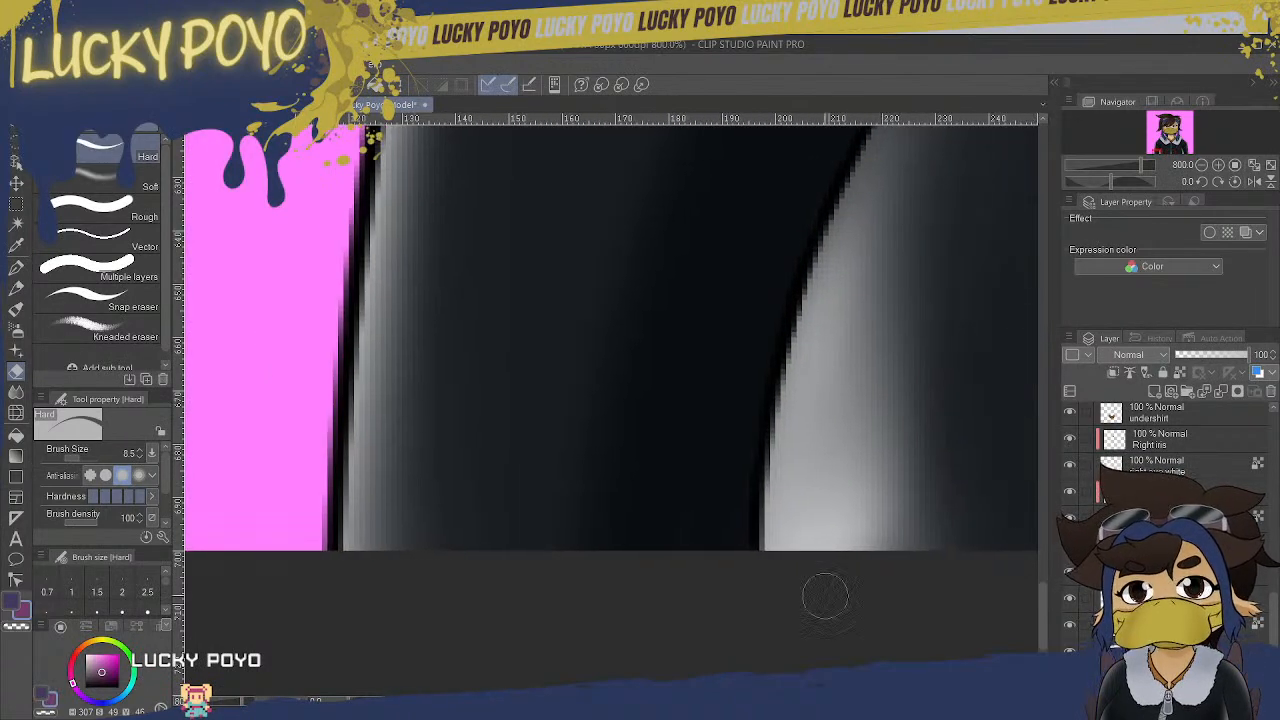
left_click_drag(1048, 597, 1046, 451)
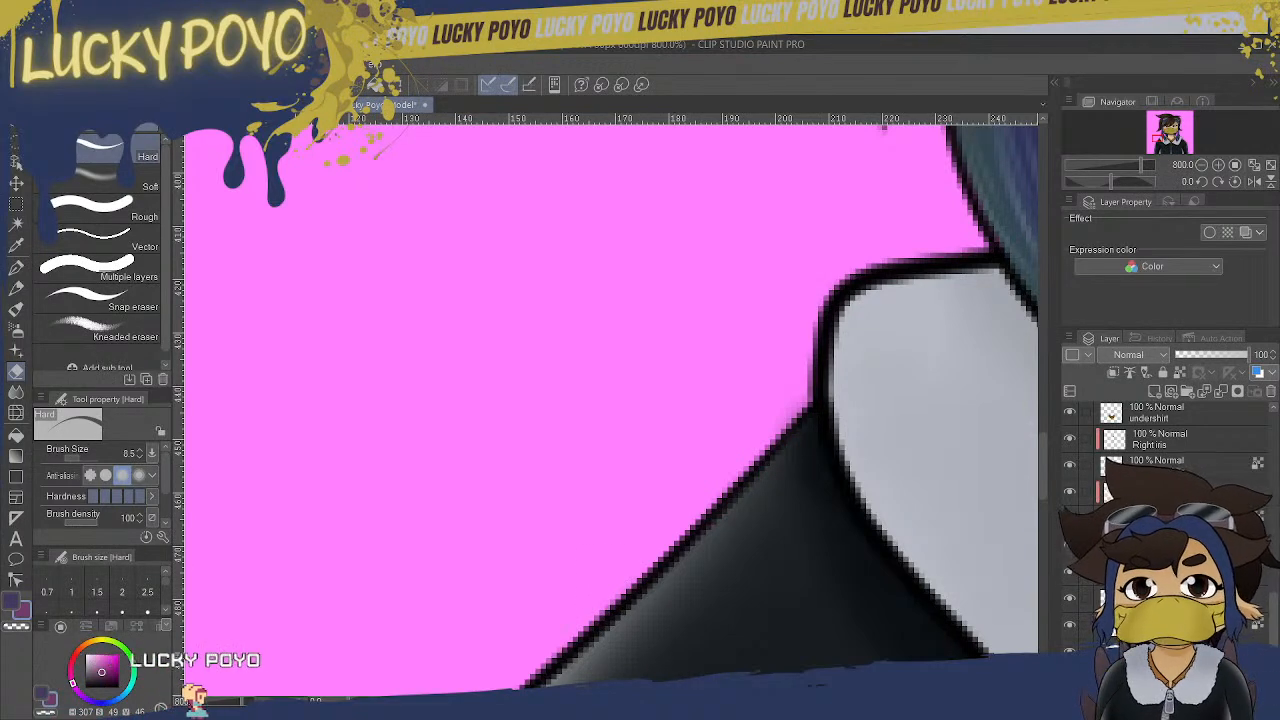
scroll(612, 405, "right", 3)
scroll(612, 405, "right", 5)
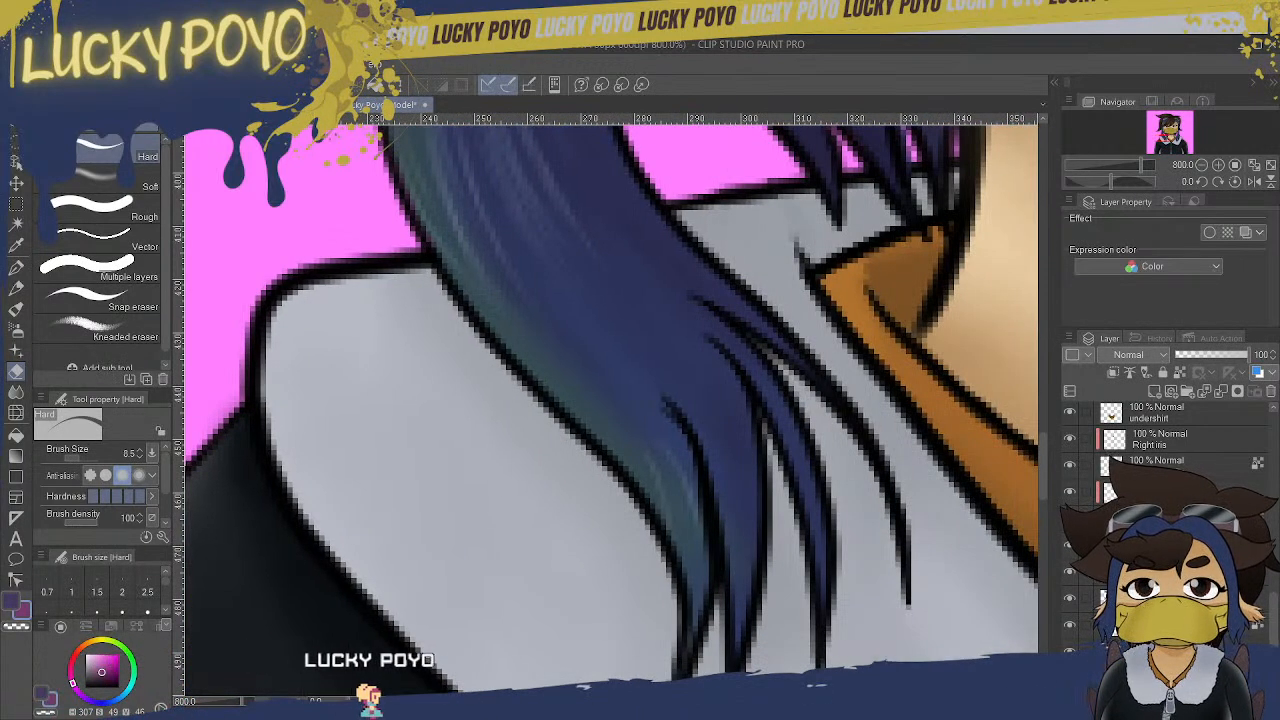
scroll(612, 405, "left", 1)
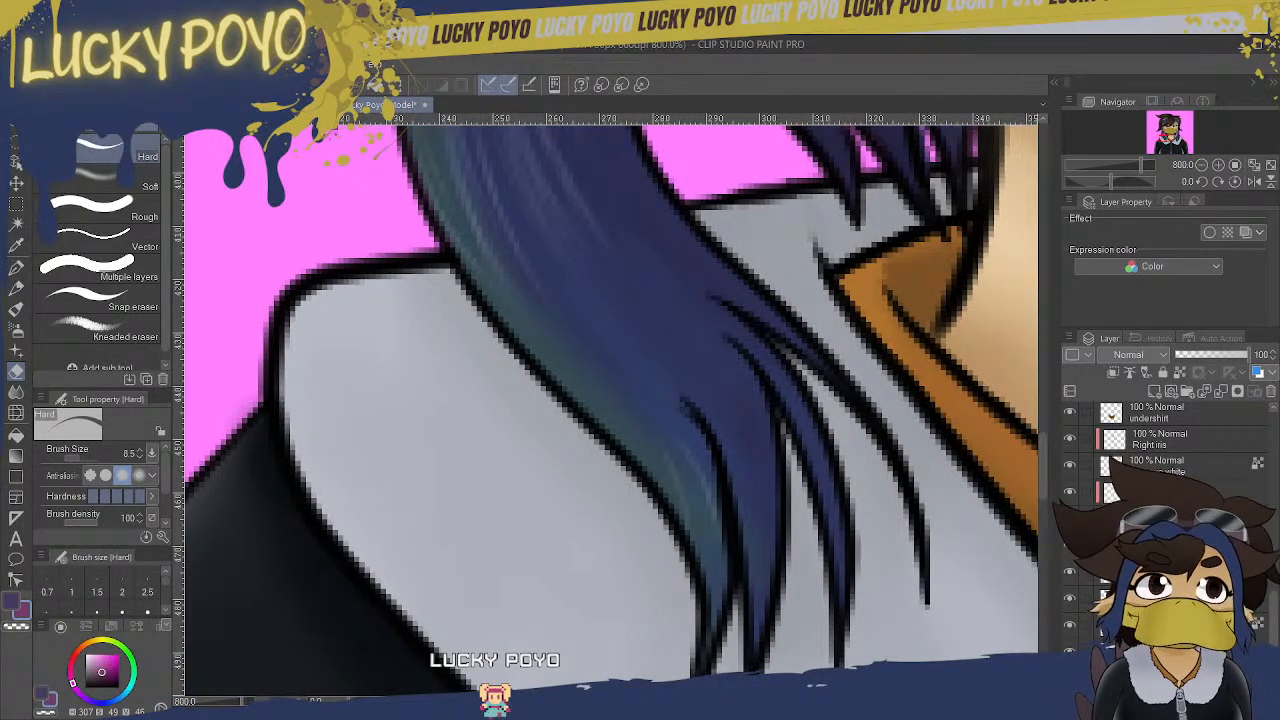
scroll(612, 405, "right", 1)
scroll(612, 405, "left", 3)
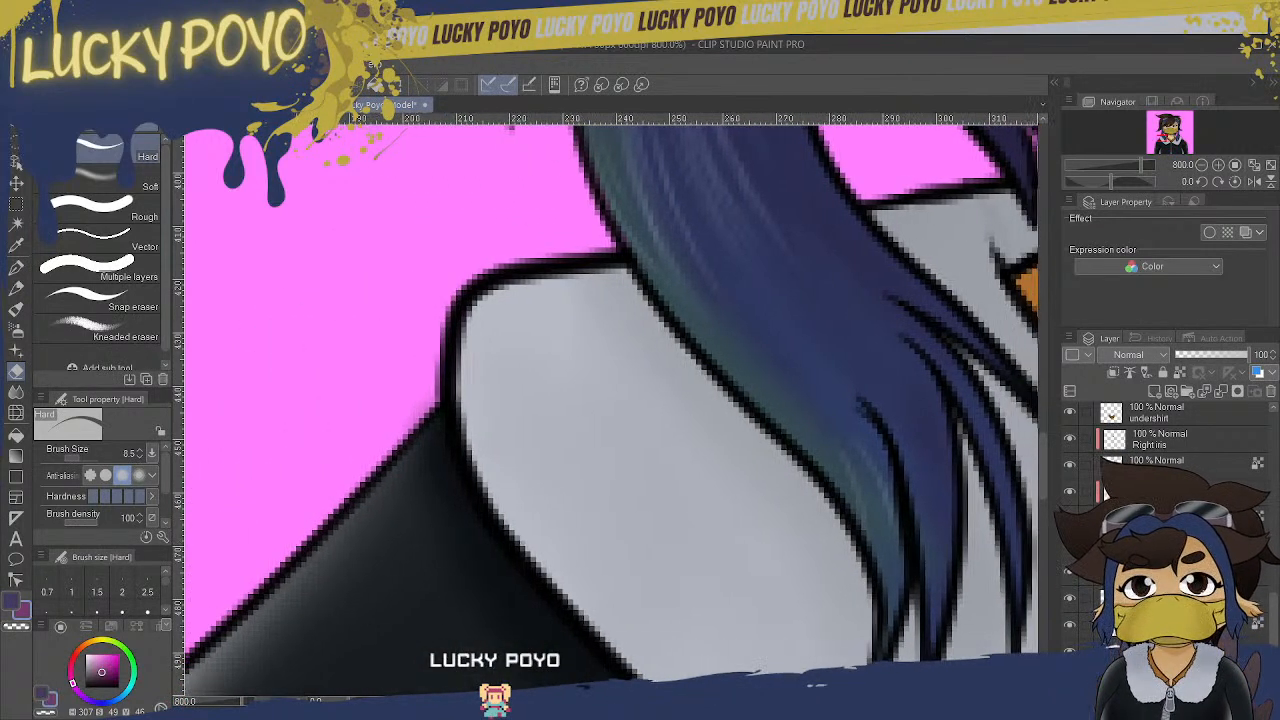
- Inspect the older model's blue hair strands, opposite shoulder and sleeve, and the zipper against the pink background
left_click_drag(1041, 461, 1047, 421)
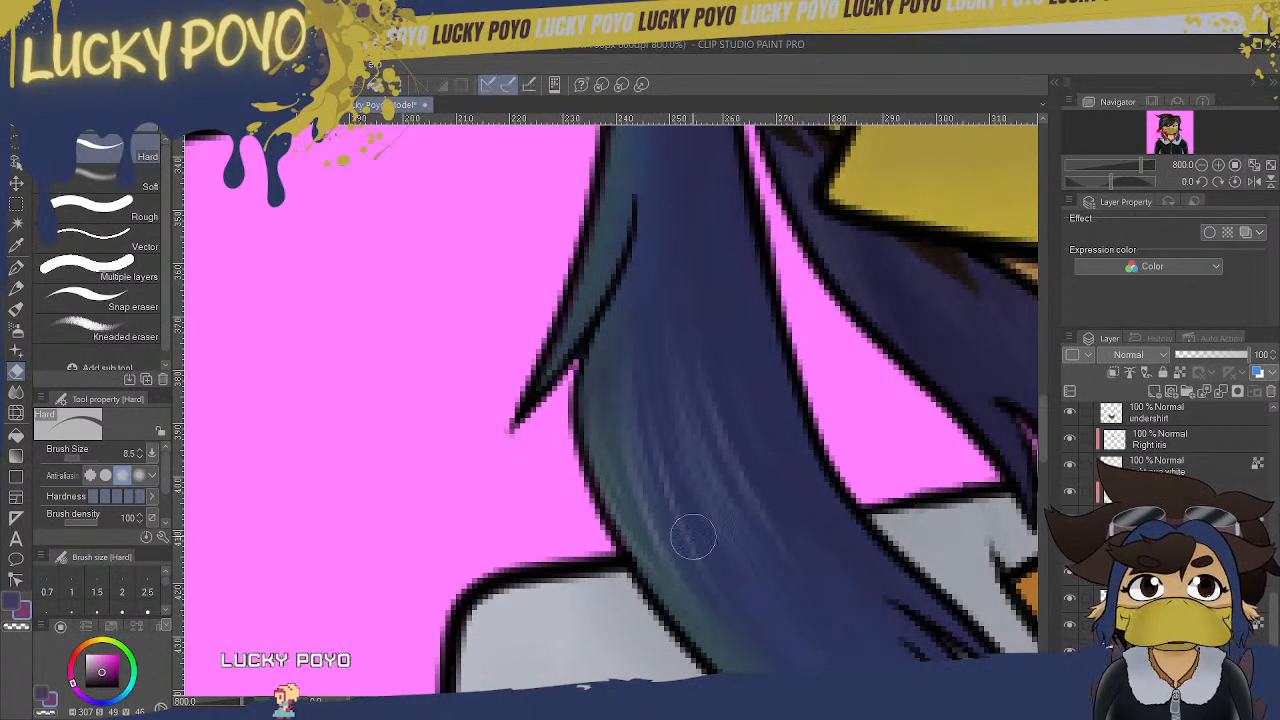
left_click_drag(648, 701, 847, 701)
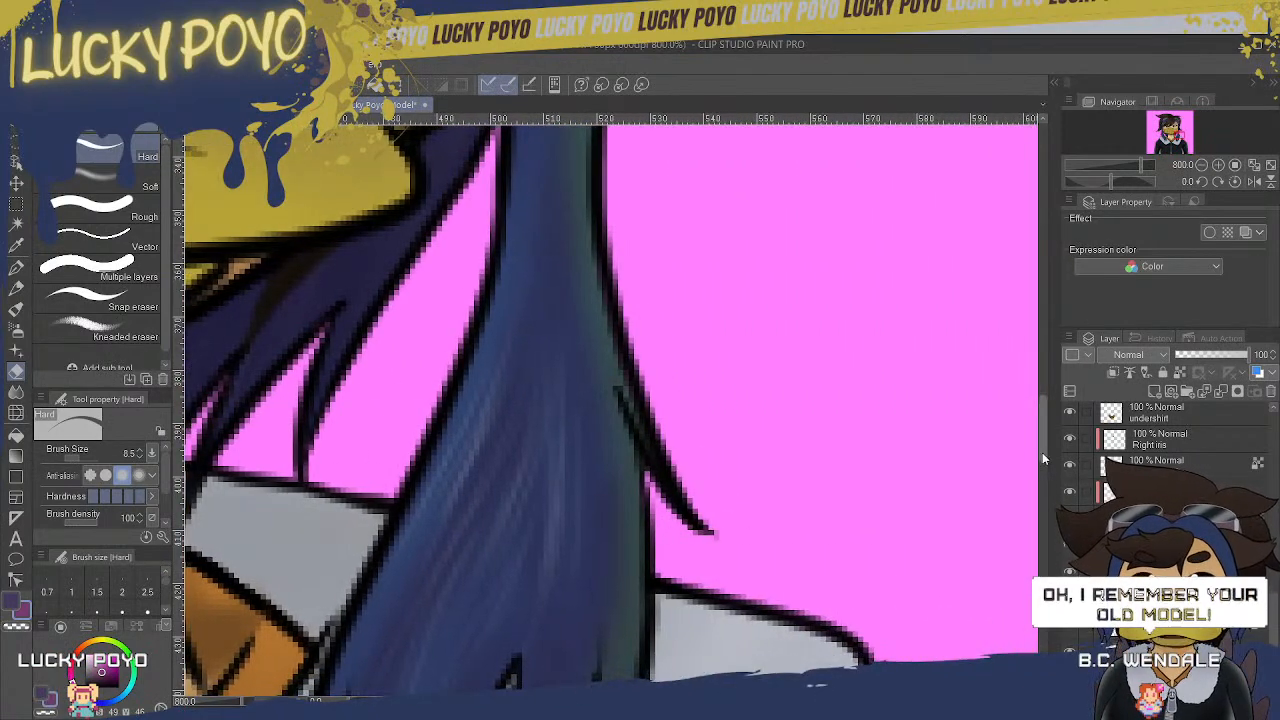
mouse_move(1045, 449)
left_mouse_down()
mouse_move(1069, 494)
mouse_move(1075, 464)
mouse_move(1077, 505)
mouse_move(1080, 472)
mouse_move(1090, 530)
mouse_move(1100, 466)
left_mouse_up()
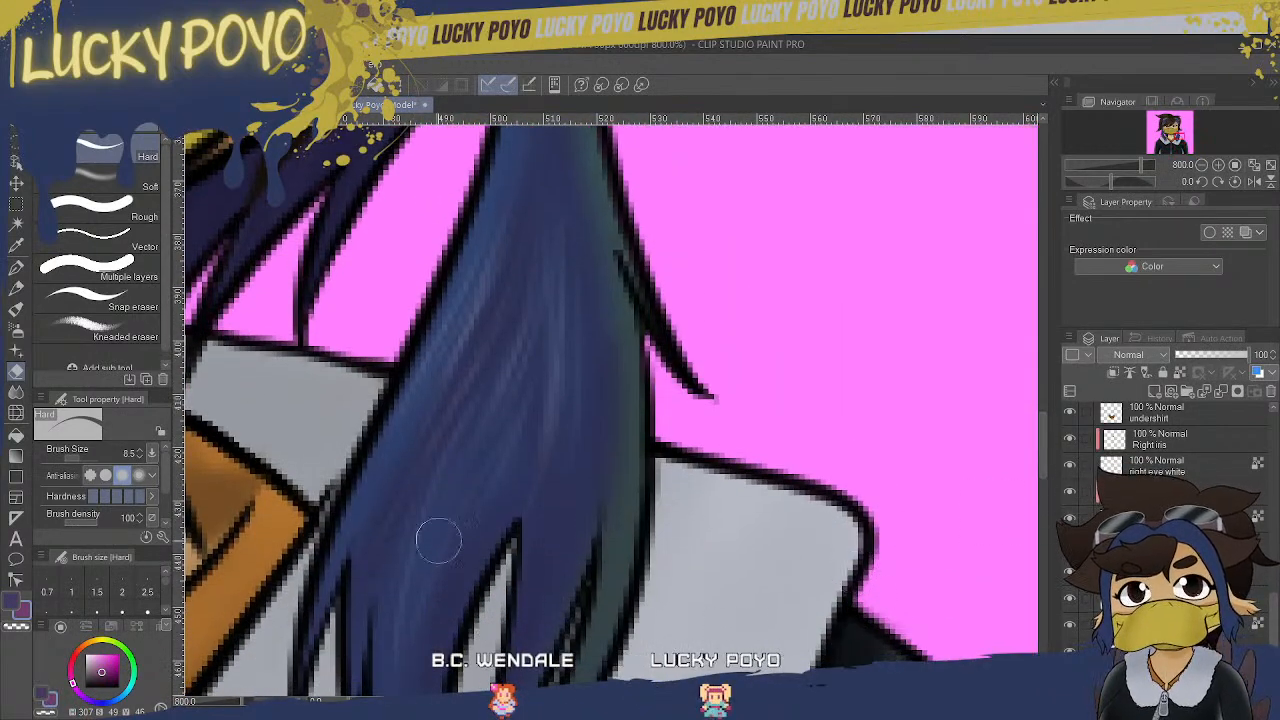
left_click_drag(808, 701, 828, 701)
left_click_drag(1042, 448, 1054, 539)
left_click_drag(828, 701, 854, 701)
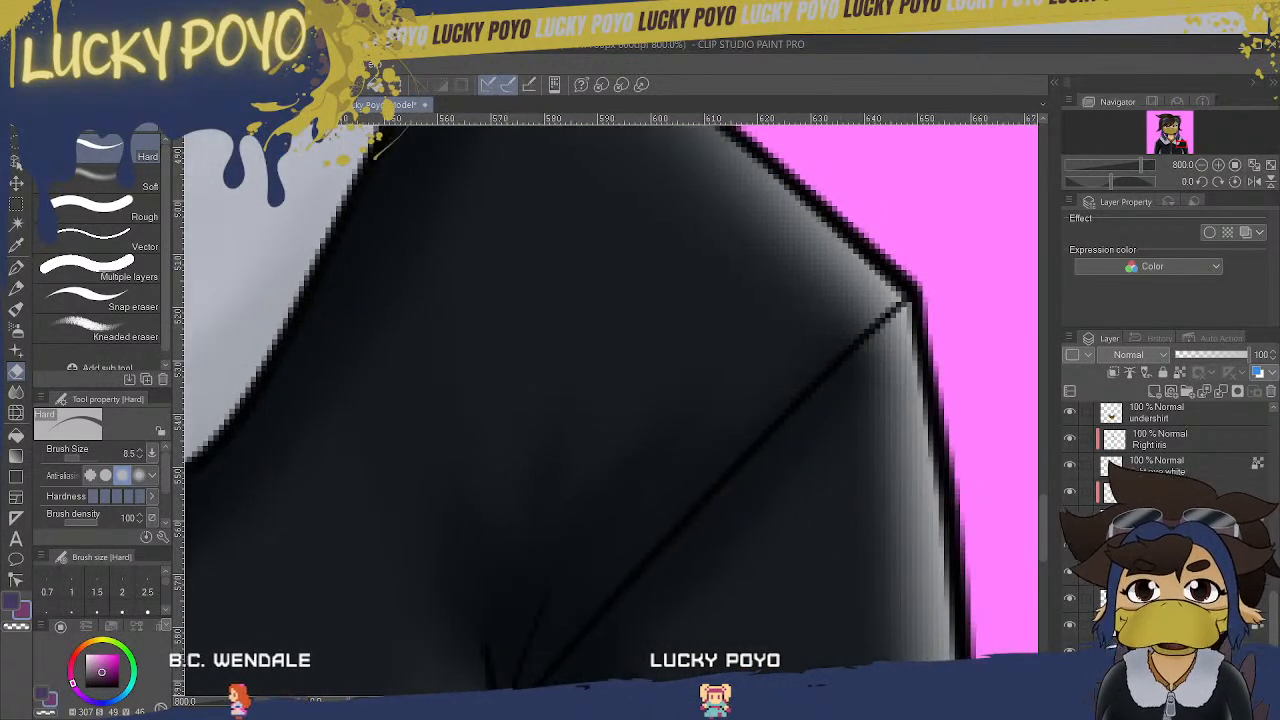
left_click_drag(1042, 521, 1063, 585)
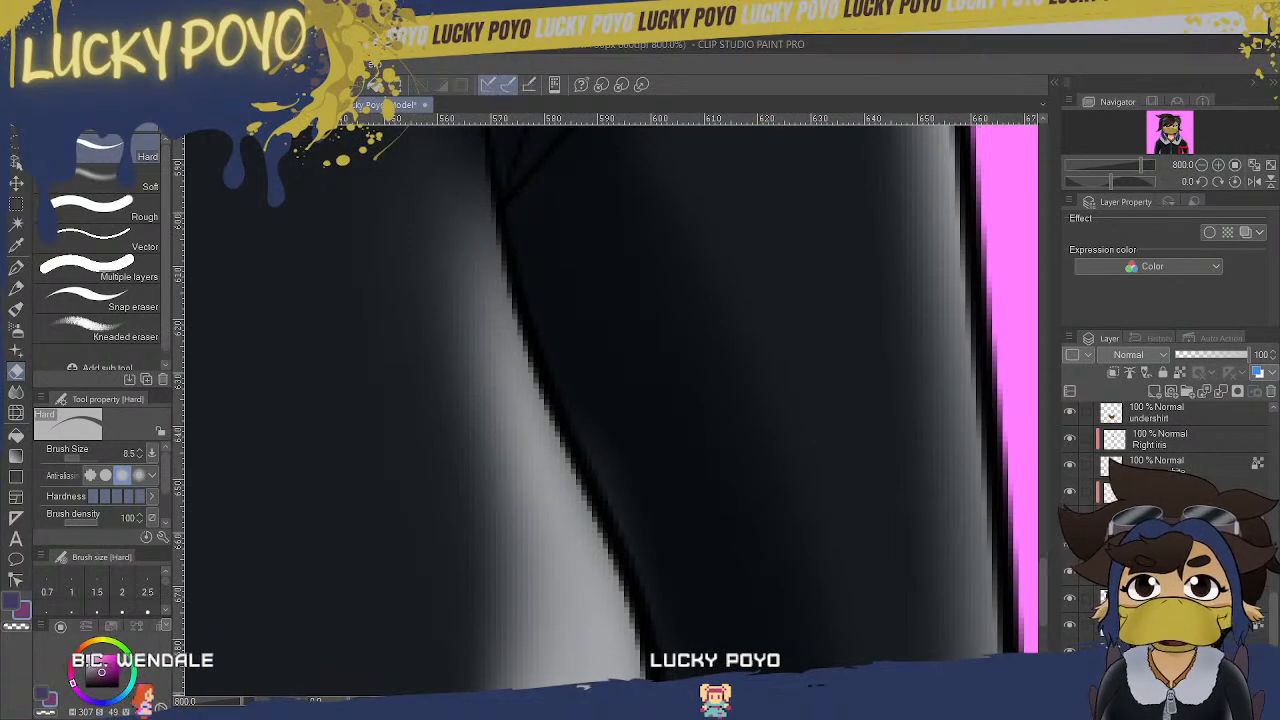
left_click_drag(829, 701, 689, 701)
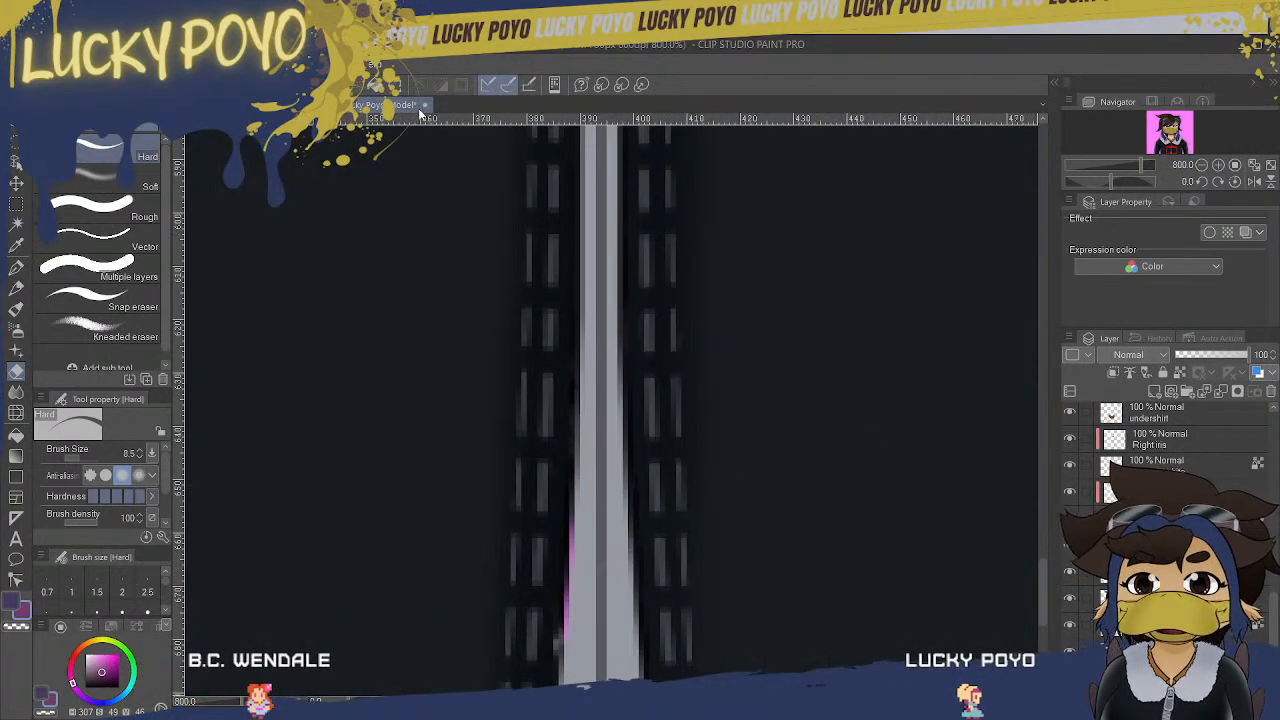
- Return to the purple character's document and touch up the white-bordered sloping edge with the Soft eraser at size 19.2
left_click(298, 104)
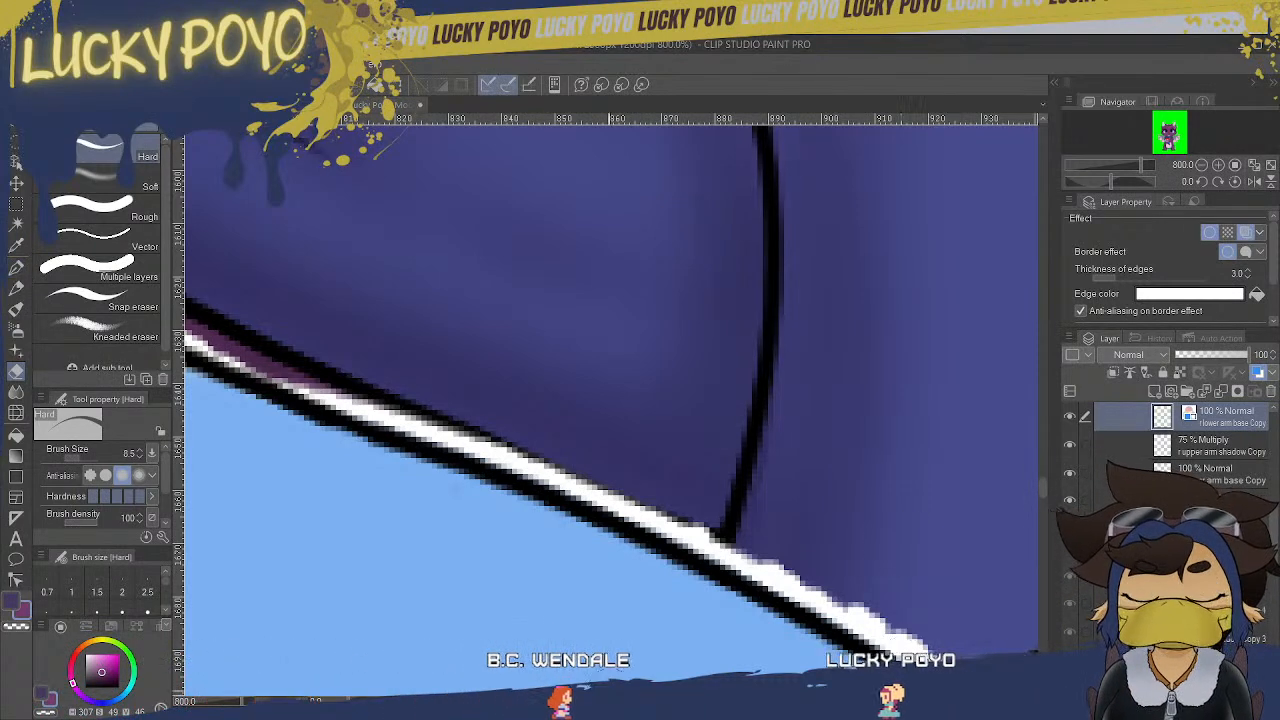
scroll(1046, 496, "down", 5)
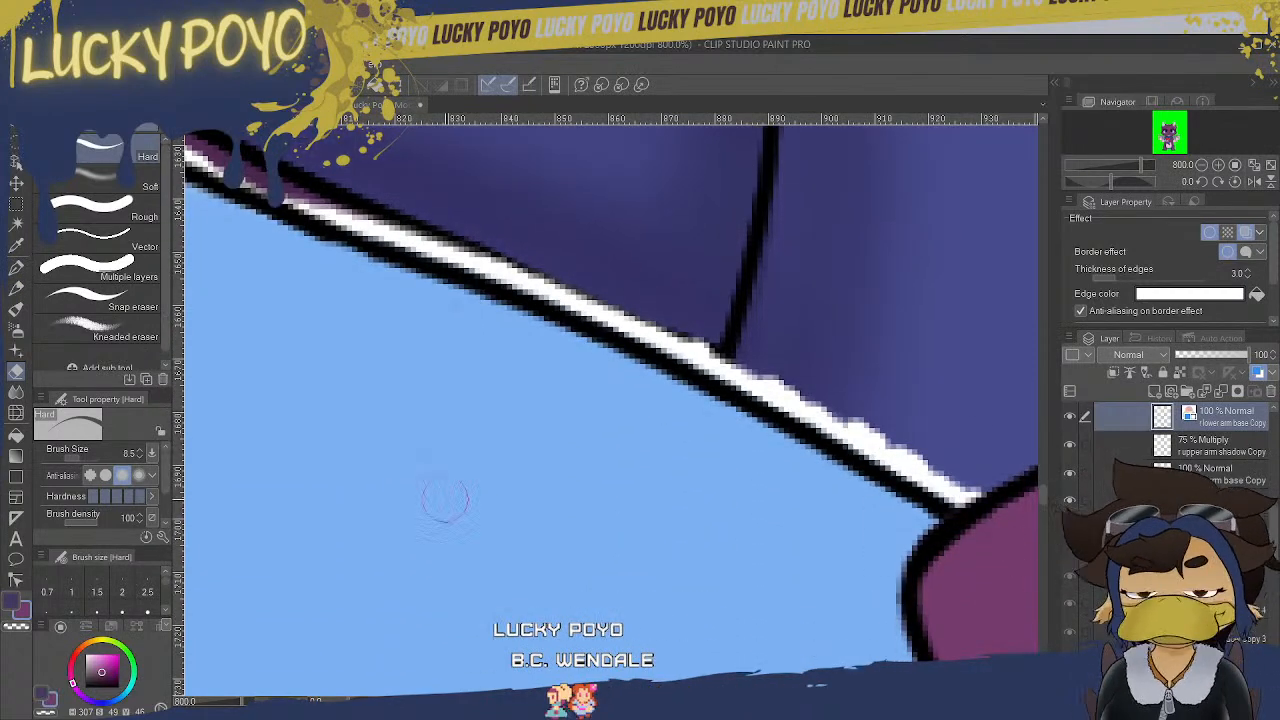
left_click(16, 330)
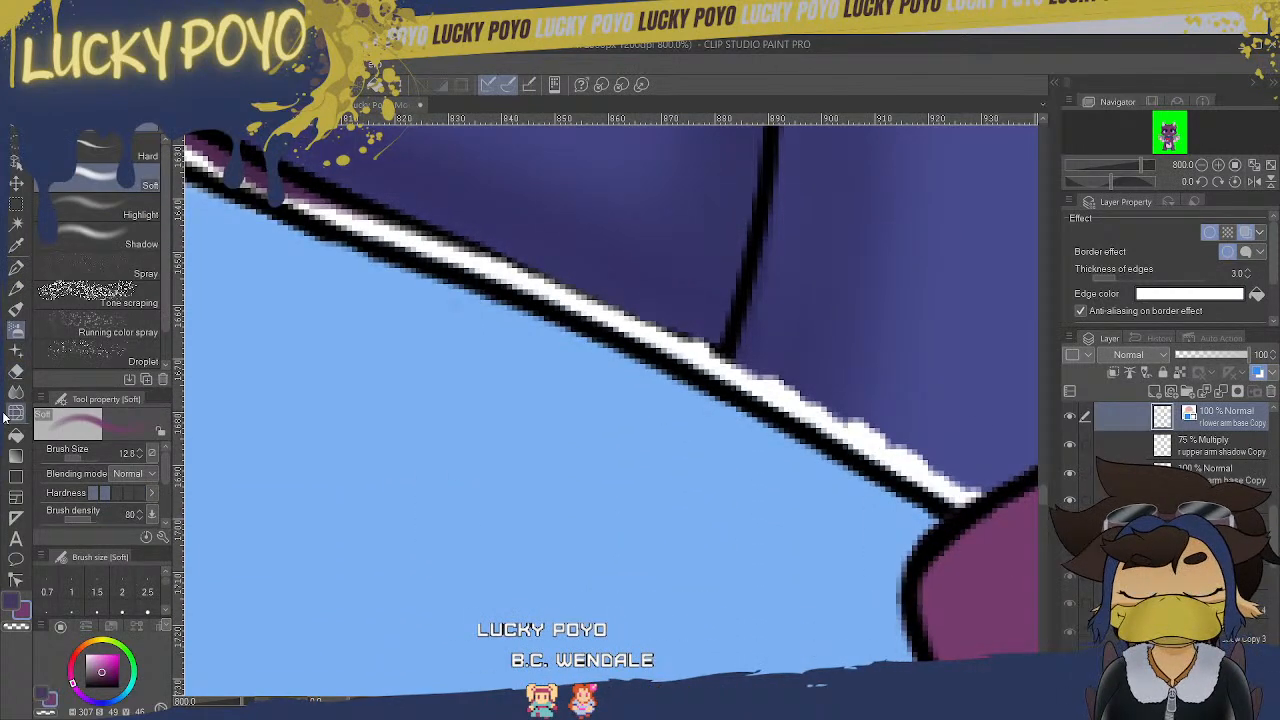
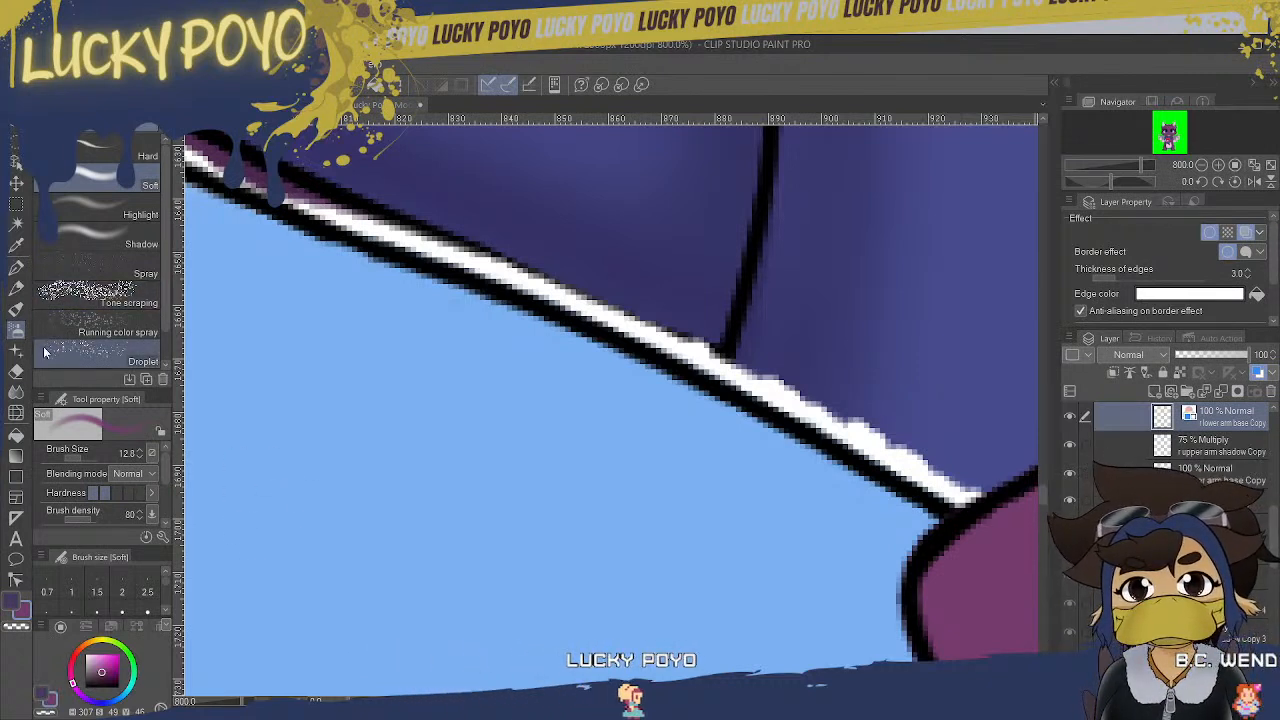
scroll(612, 410, "left", 5)
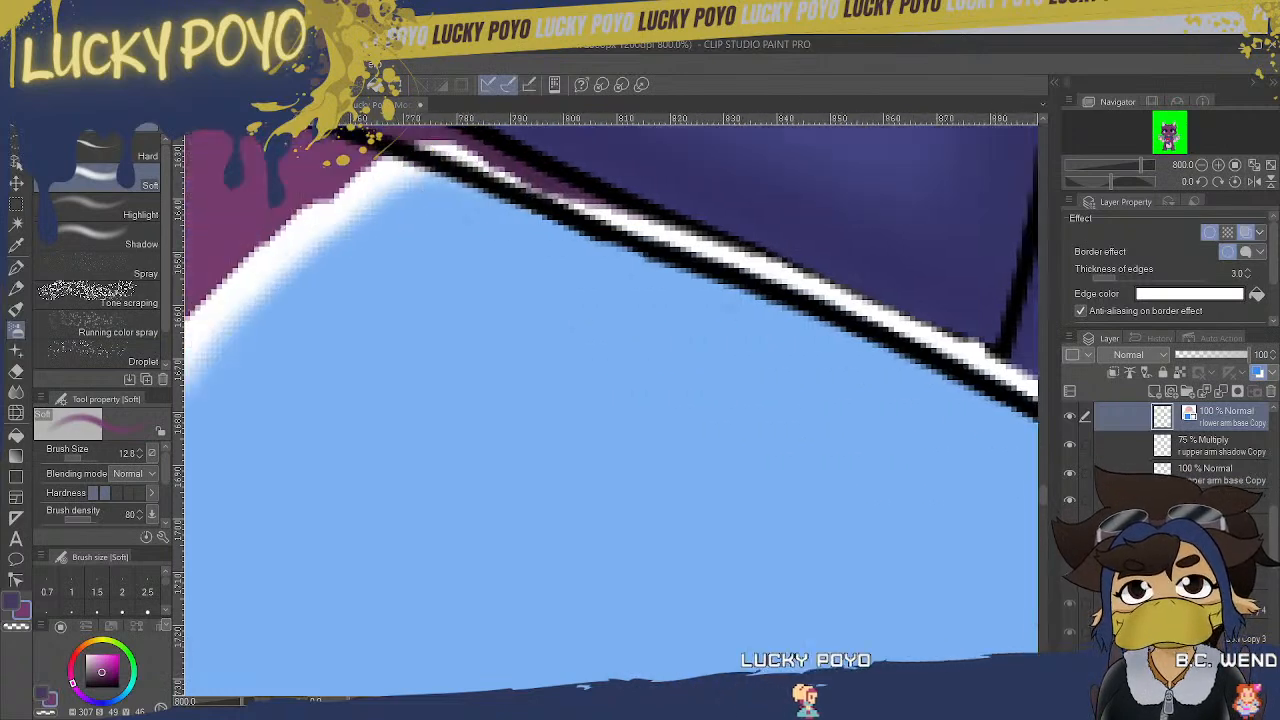
scroll(612, 410, "right", 1)
scroll(612, 410, "left", 2)
scroll(612, 410, "left", 2)
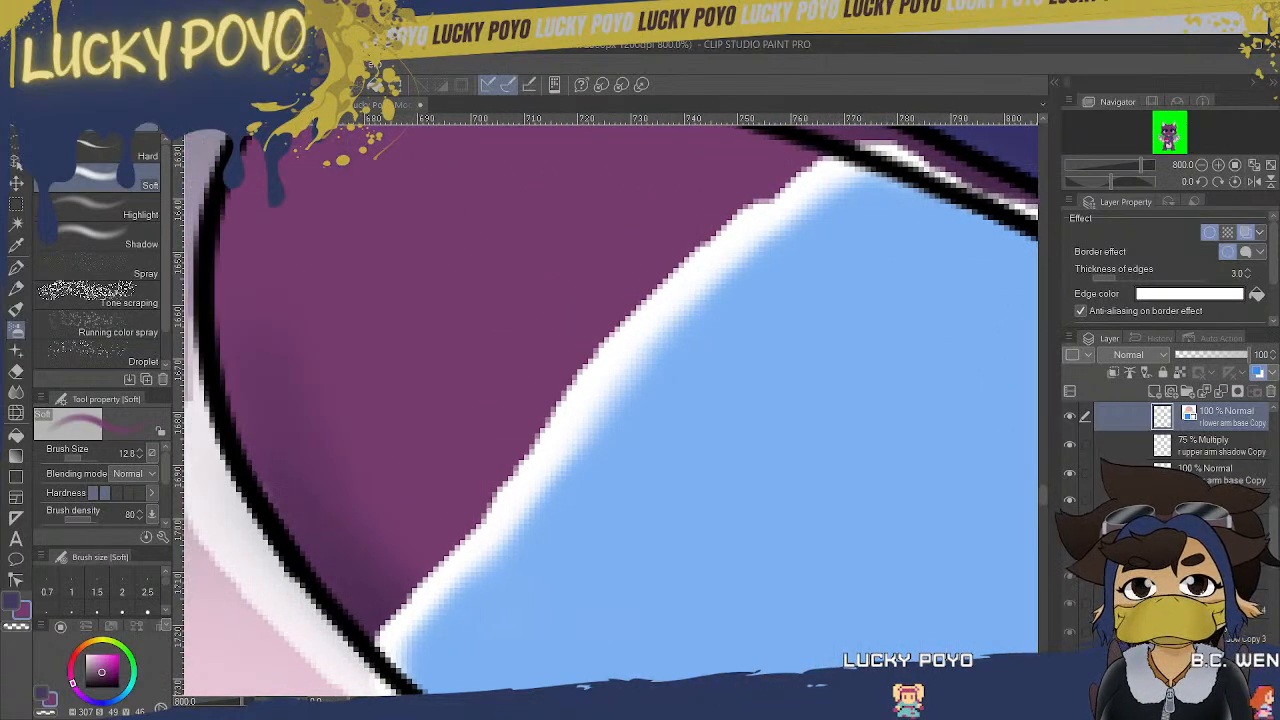
left_click(16, 371)
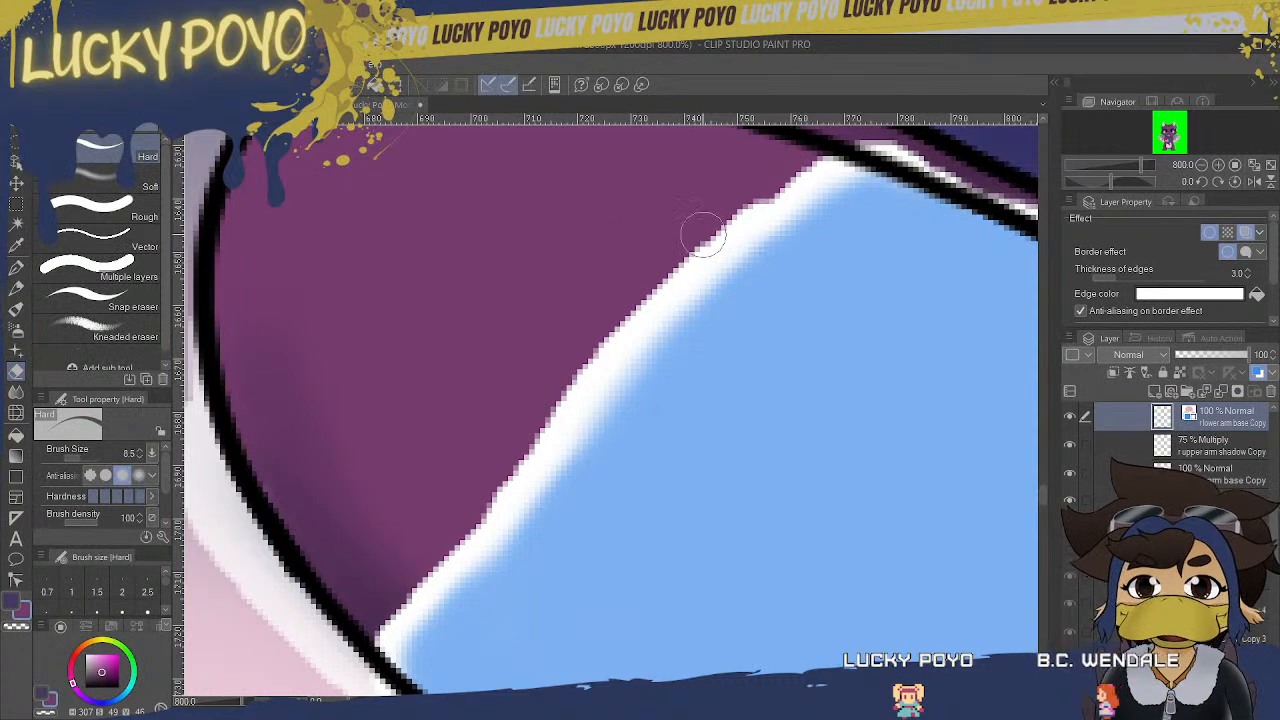
left_click(100, 182)
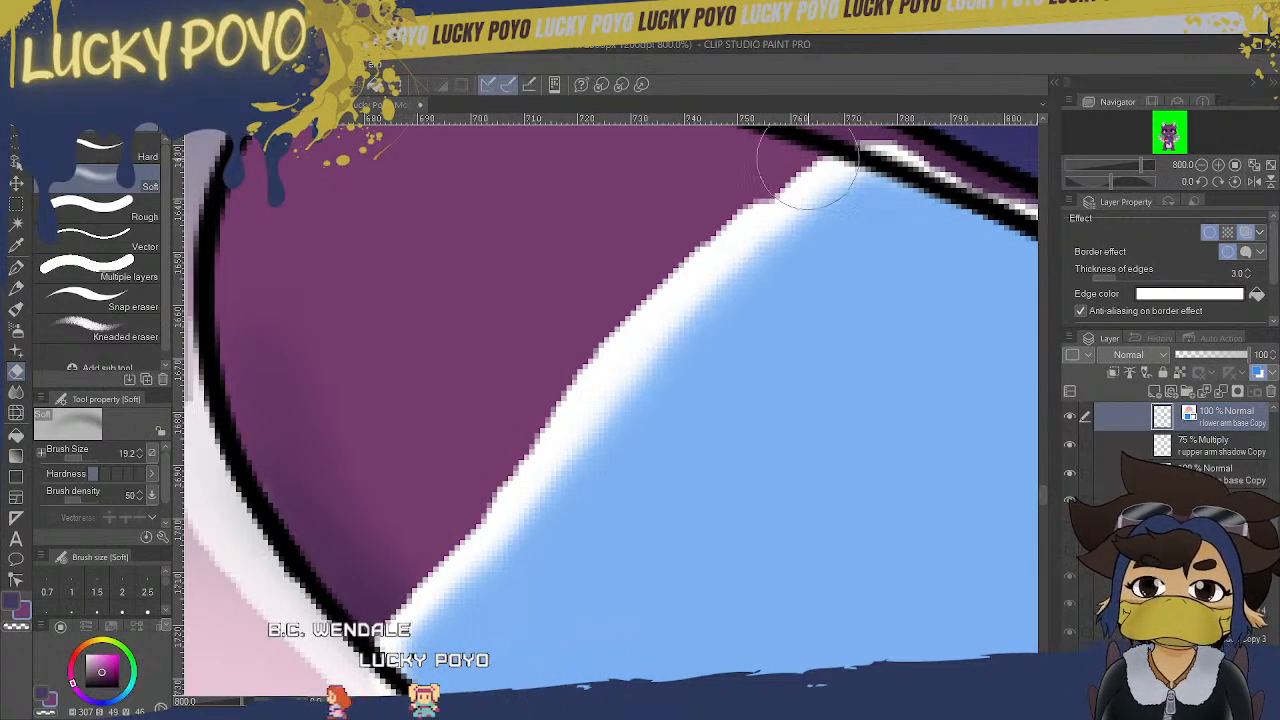
- Follow the white-bordered edge of the lower-arm base from its upper slope around to its underside, checking for bumps and stray pixels
left_click(16, 270)
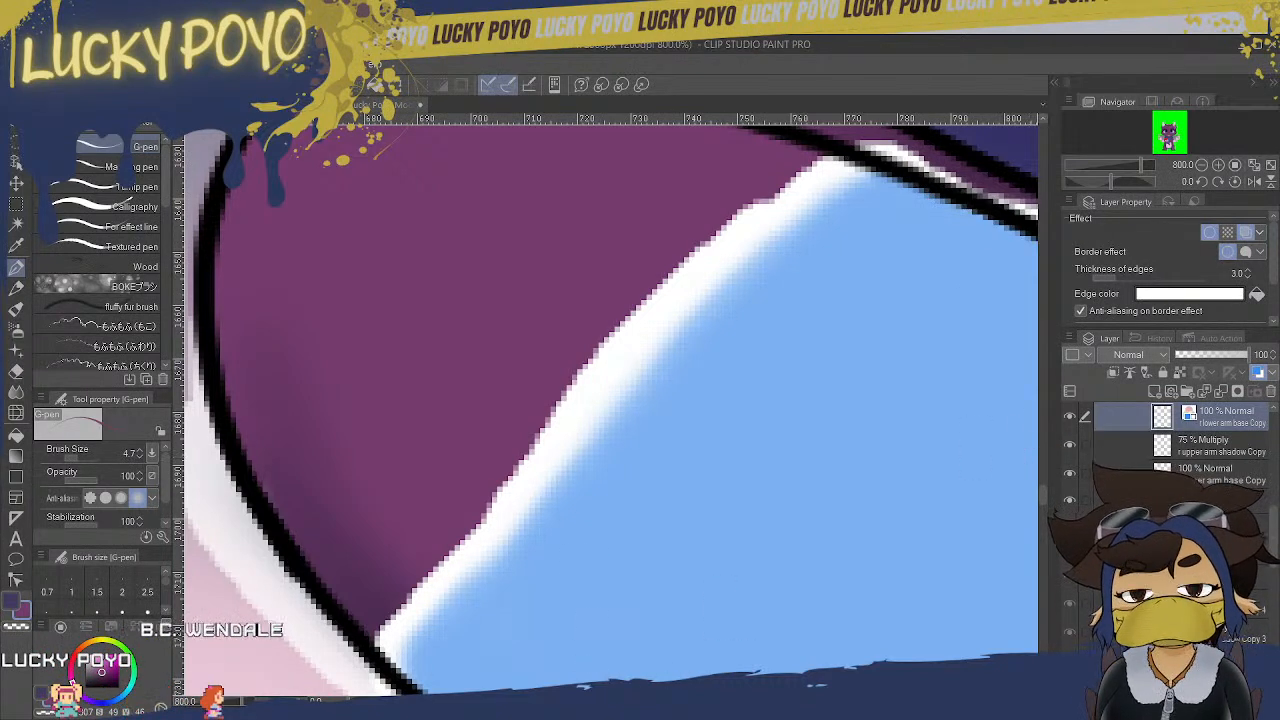
scroll(1029, 458, "right", 5)
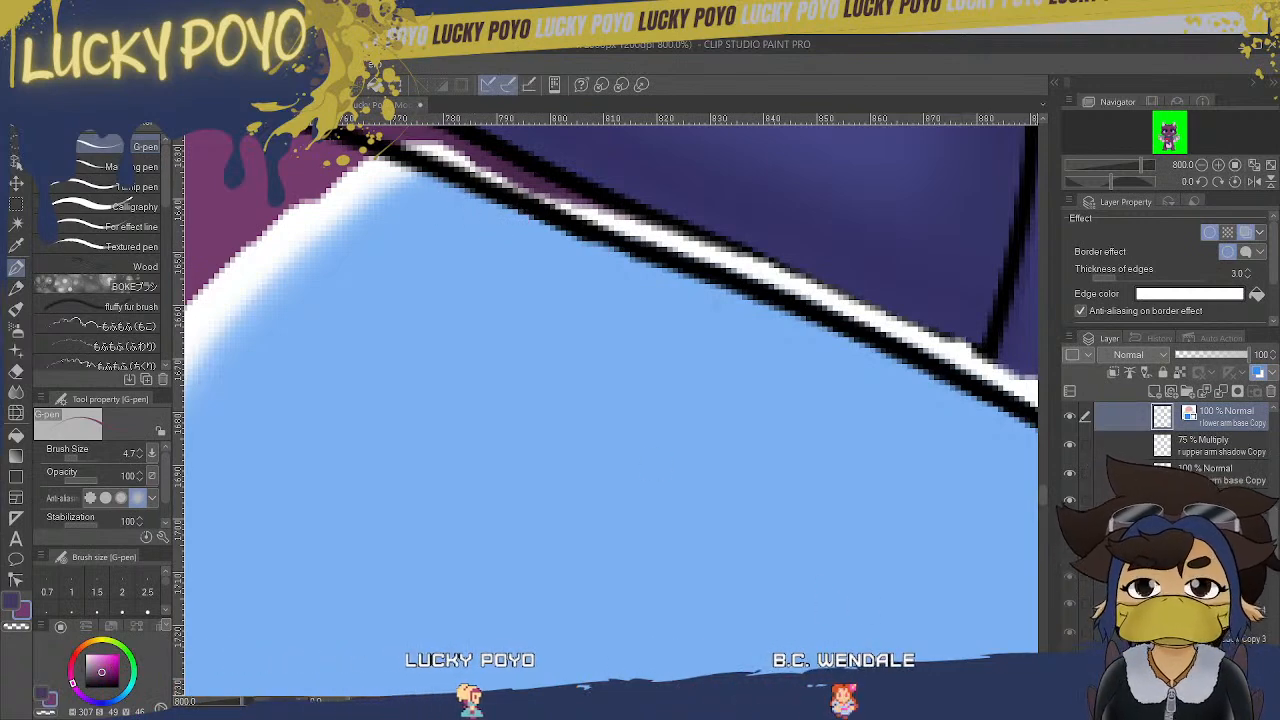
scroll(680, 371, "right", 5)
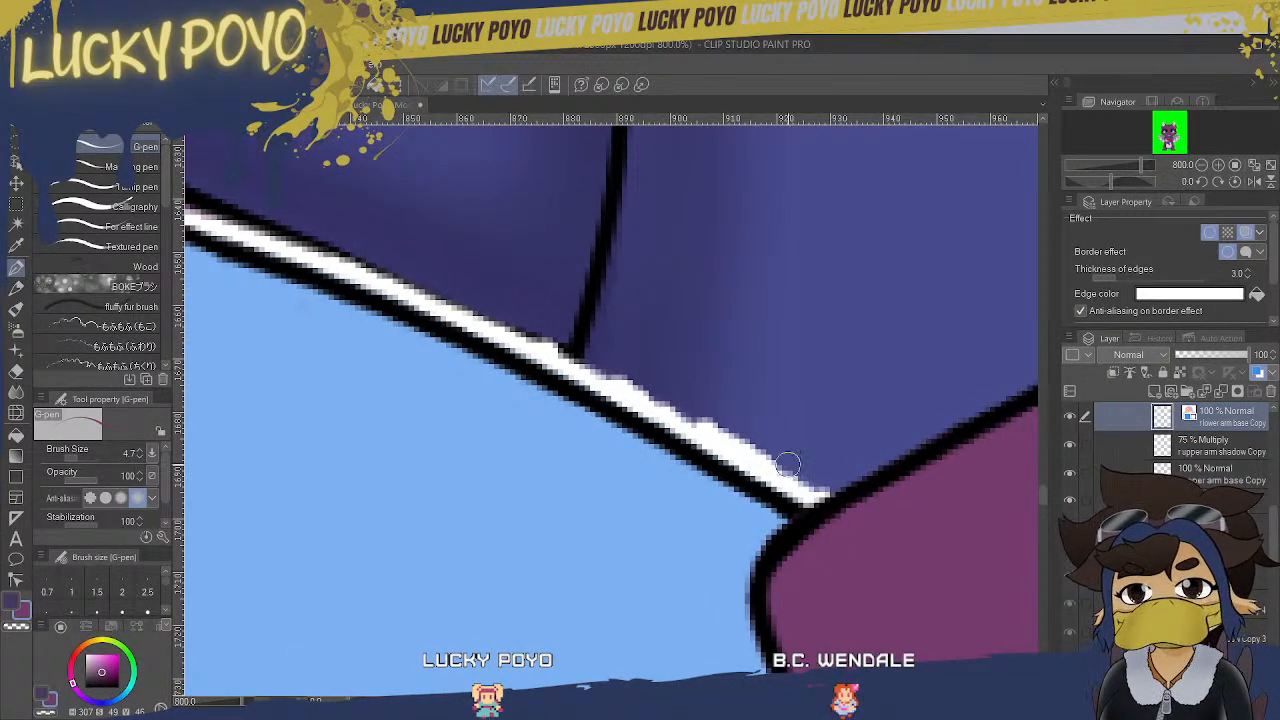
left_click_drag(1040, 493, 1040, 502)
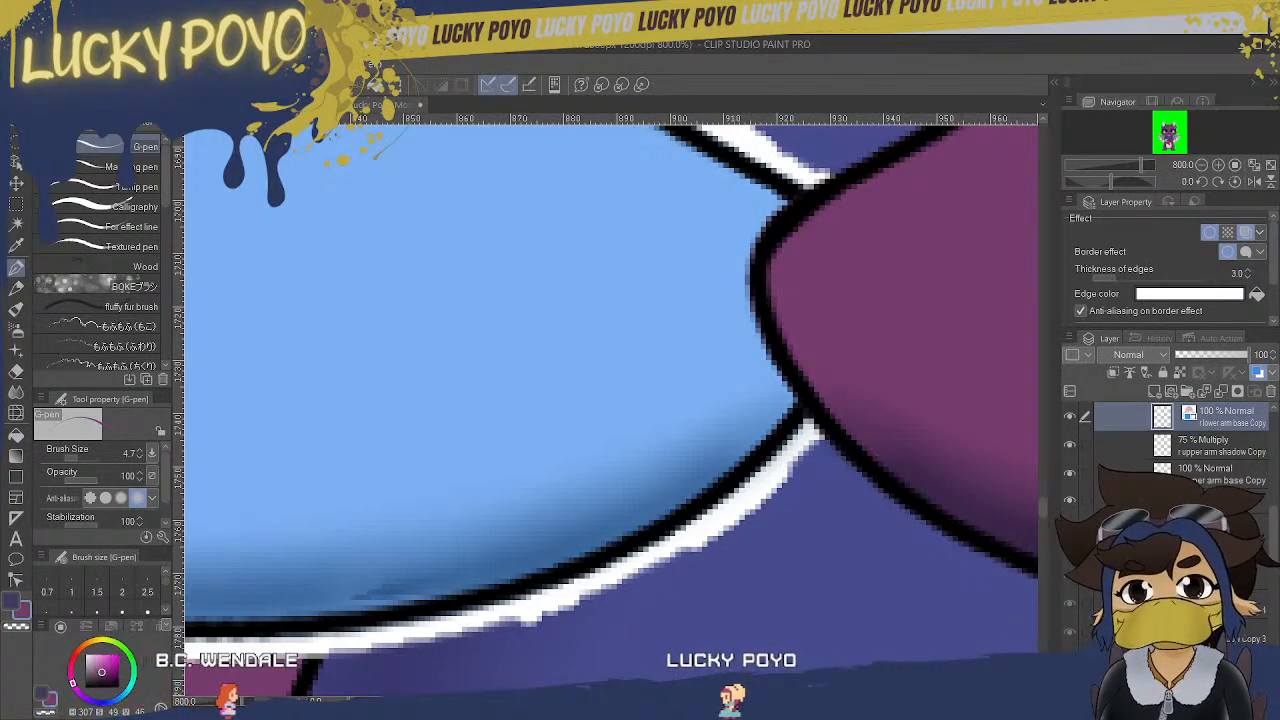
left_click_drag(674, 701, 660, 701)
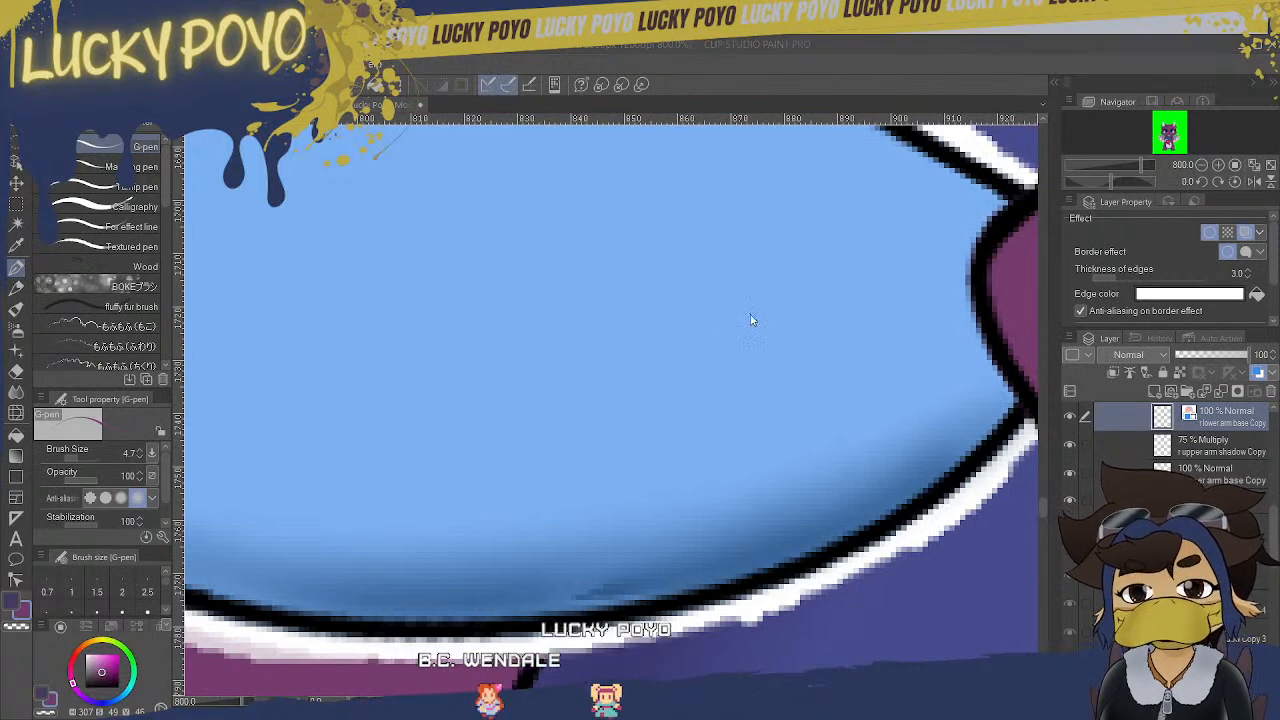
- Remove the border effect and layer color from the lower-arm base, and the border effect from the upper-arm shadow layer
left_click(1208, 234)
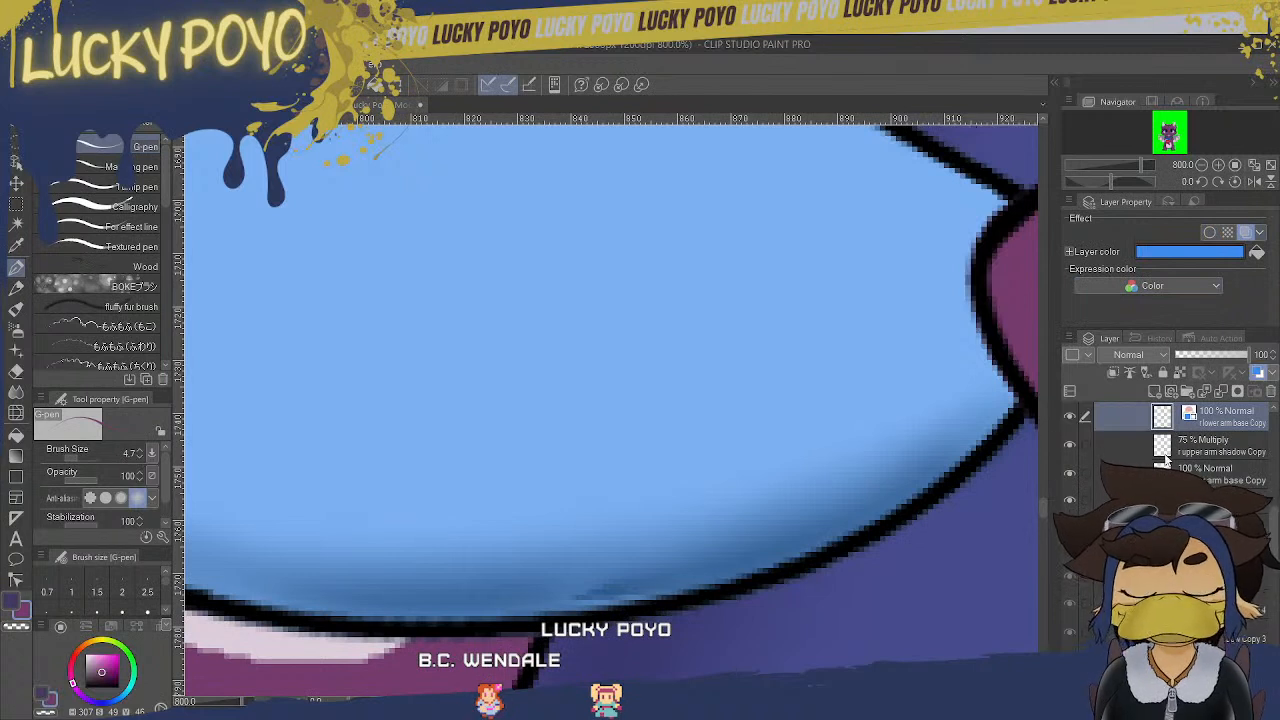
left_click_drag(1274, 545, 1278, 503)
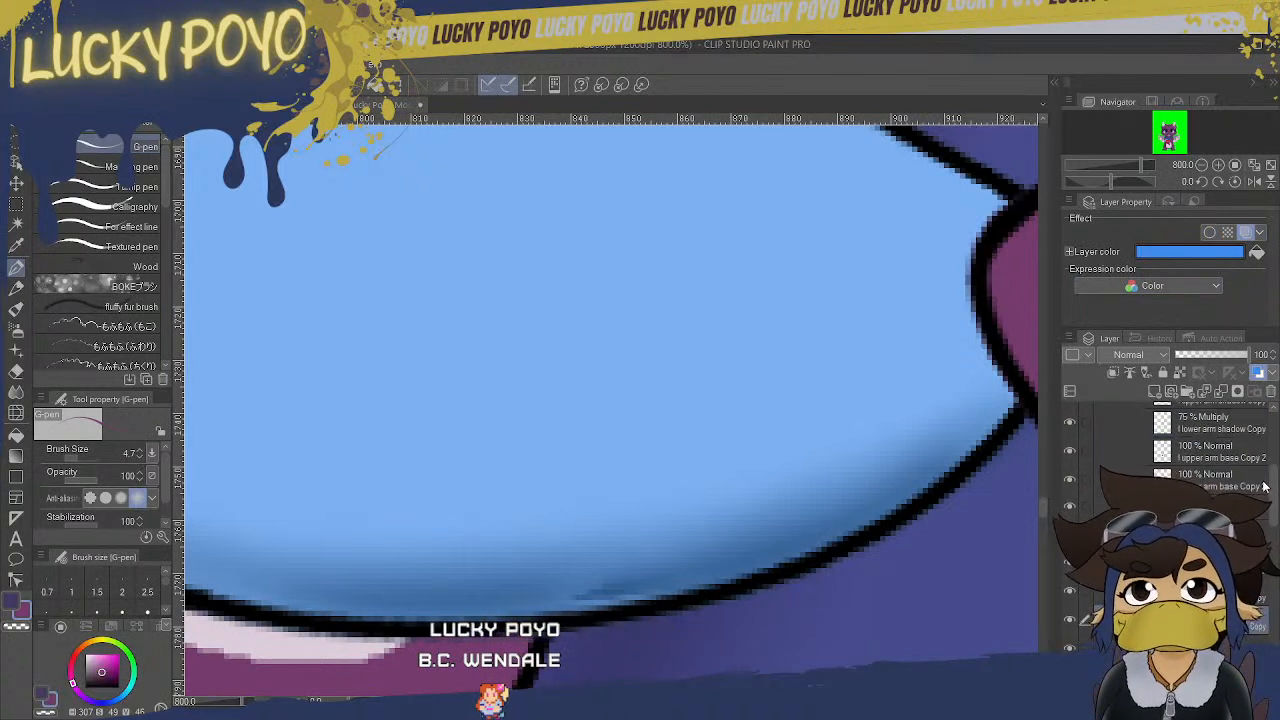
left_click(1258, 374)
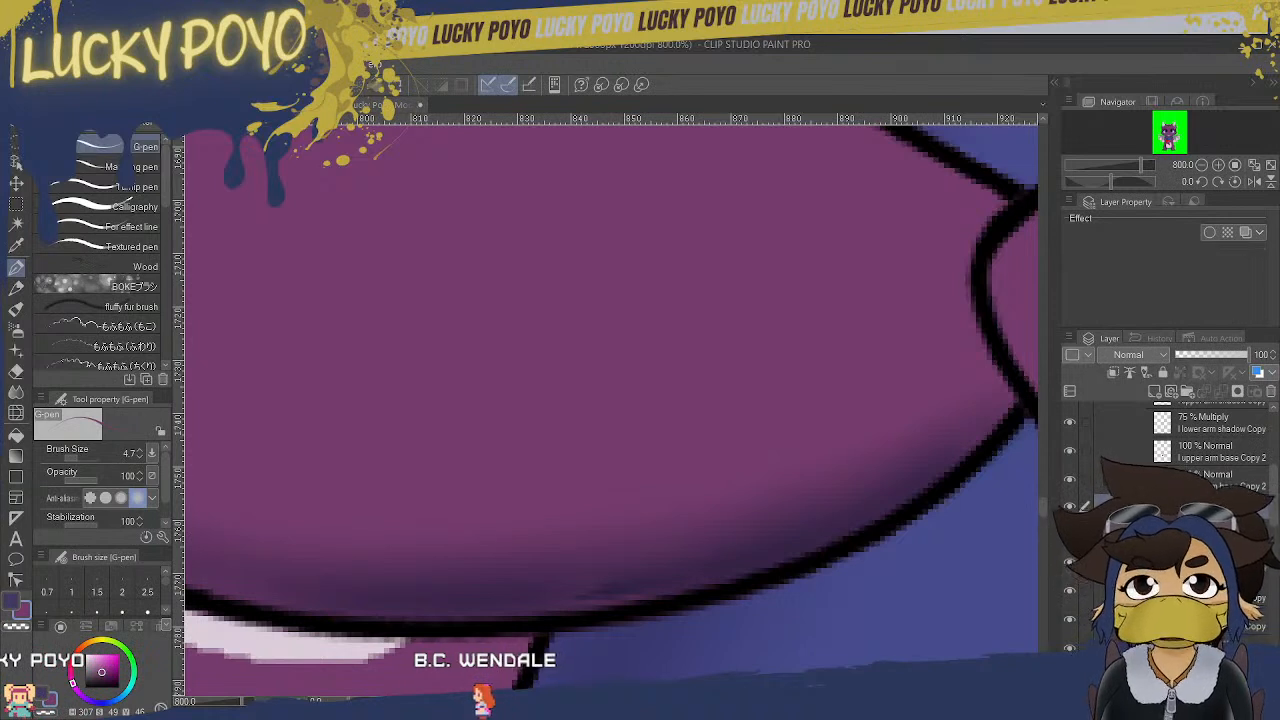
left_click(1200, 535)
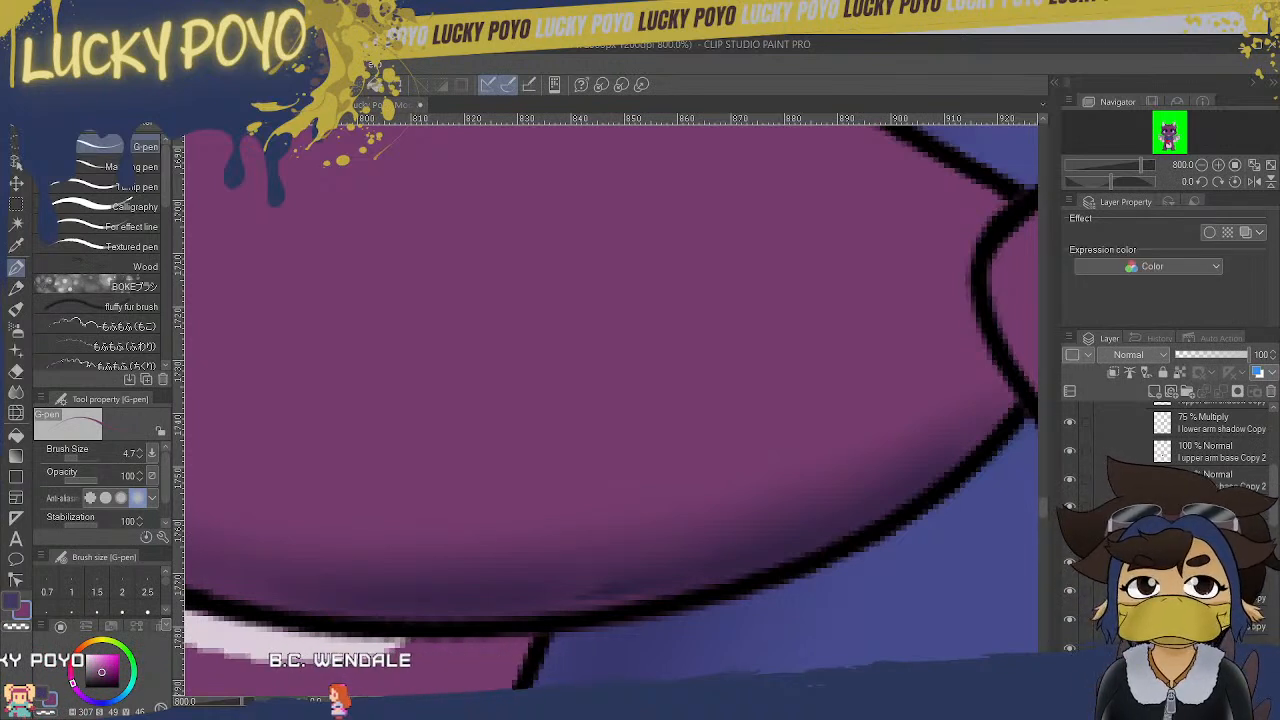
left_click(1209, 232)
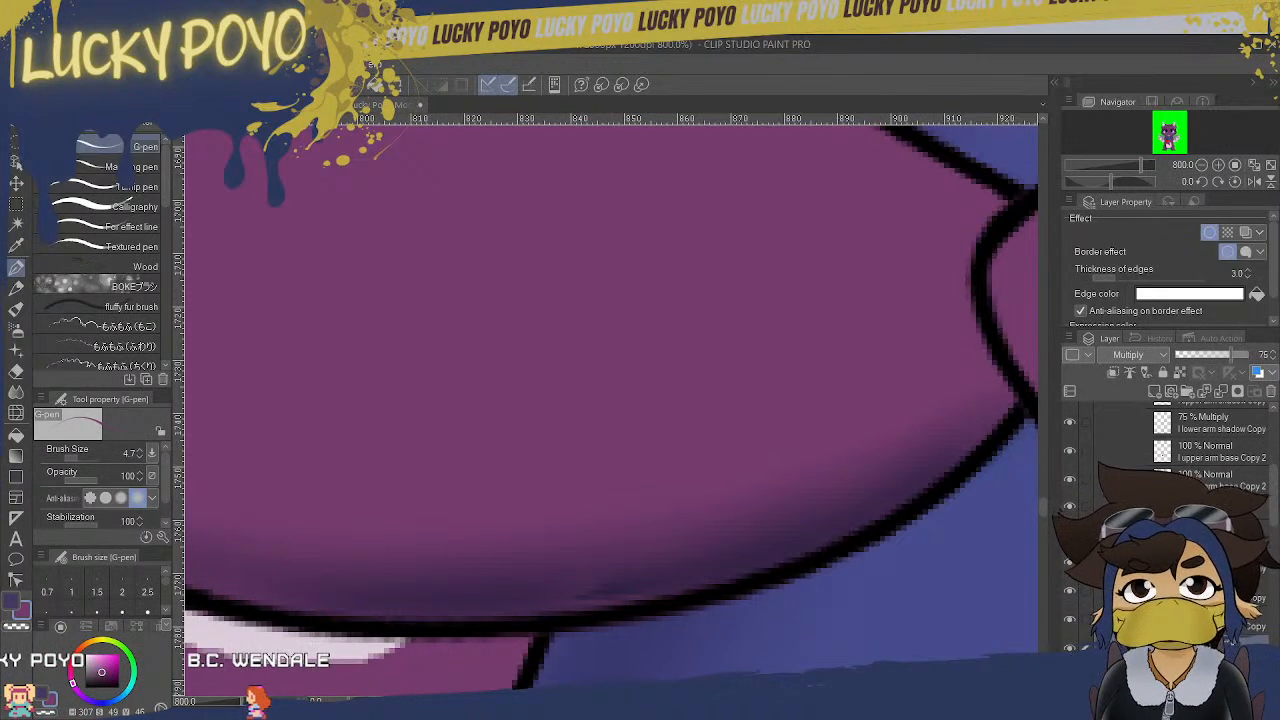
left_click(1210, 236)
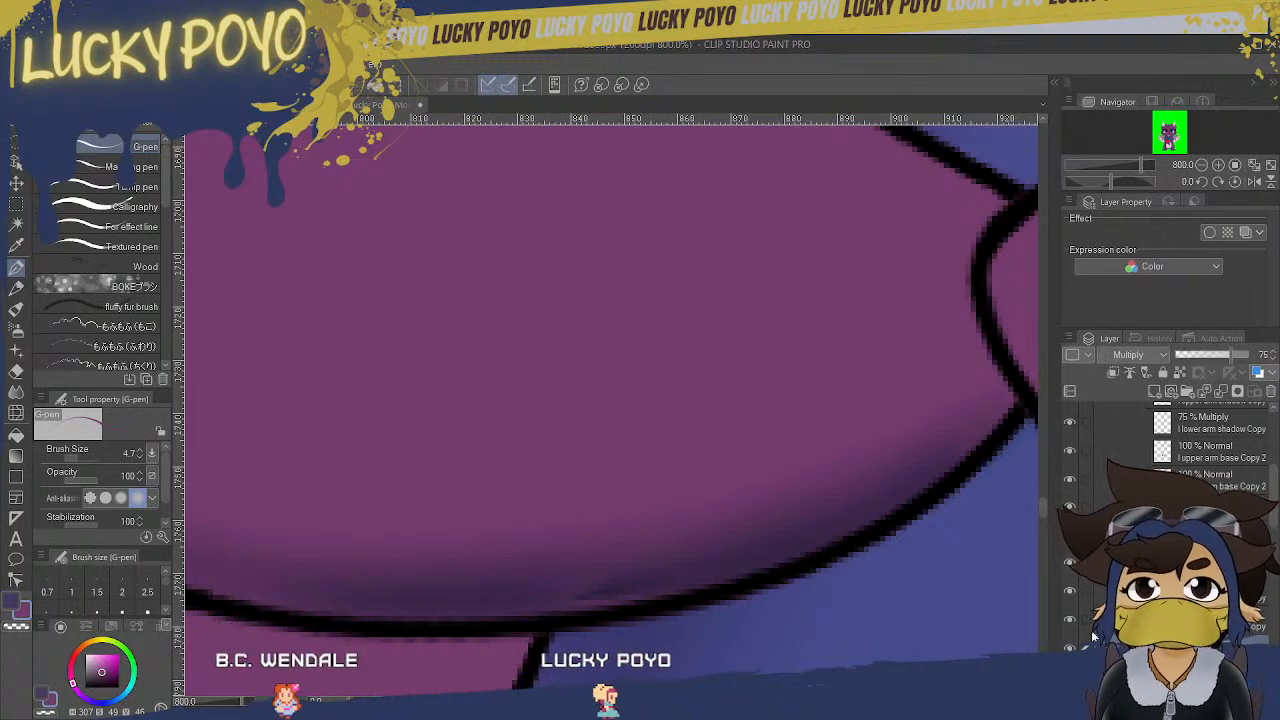
- Toggle the visibility of the arm layers to check the shading along the lower arm's underside, with the Soft airbrush chosen
left_click(1069, 595)
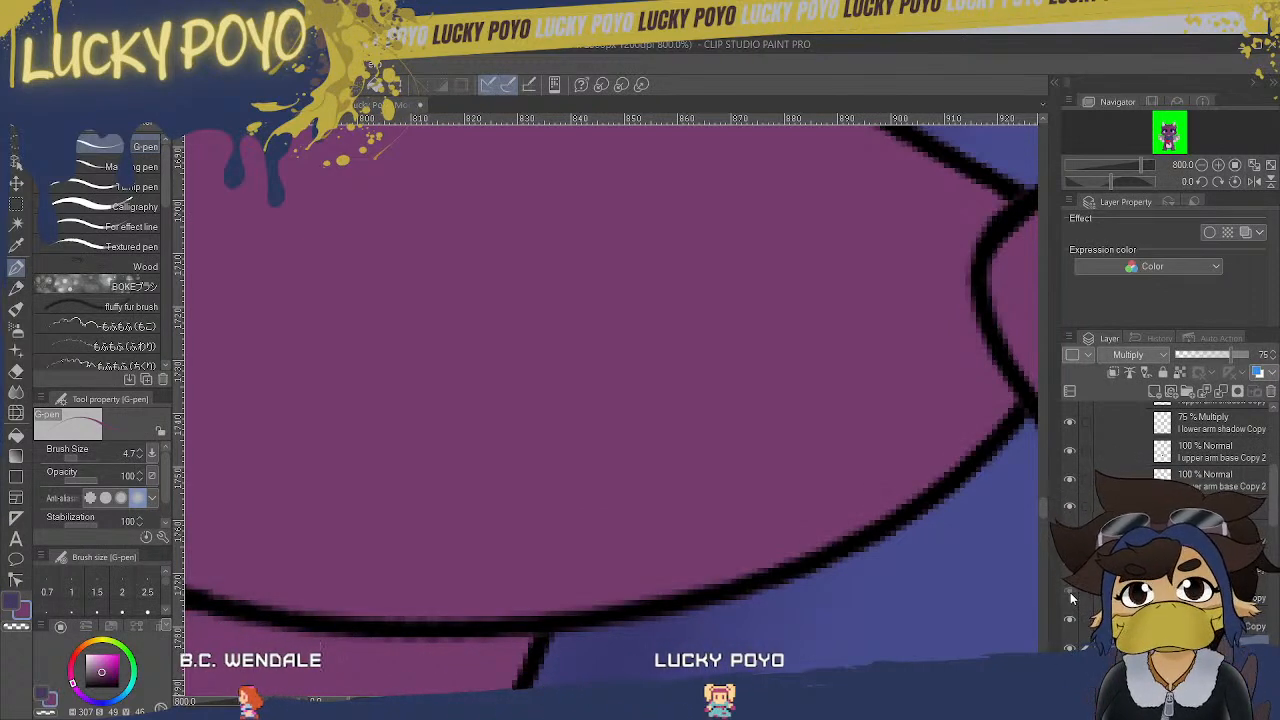
left_click(1070, 592)
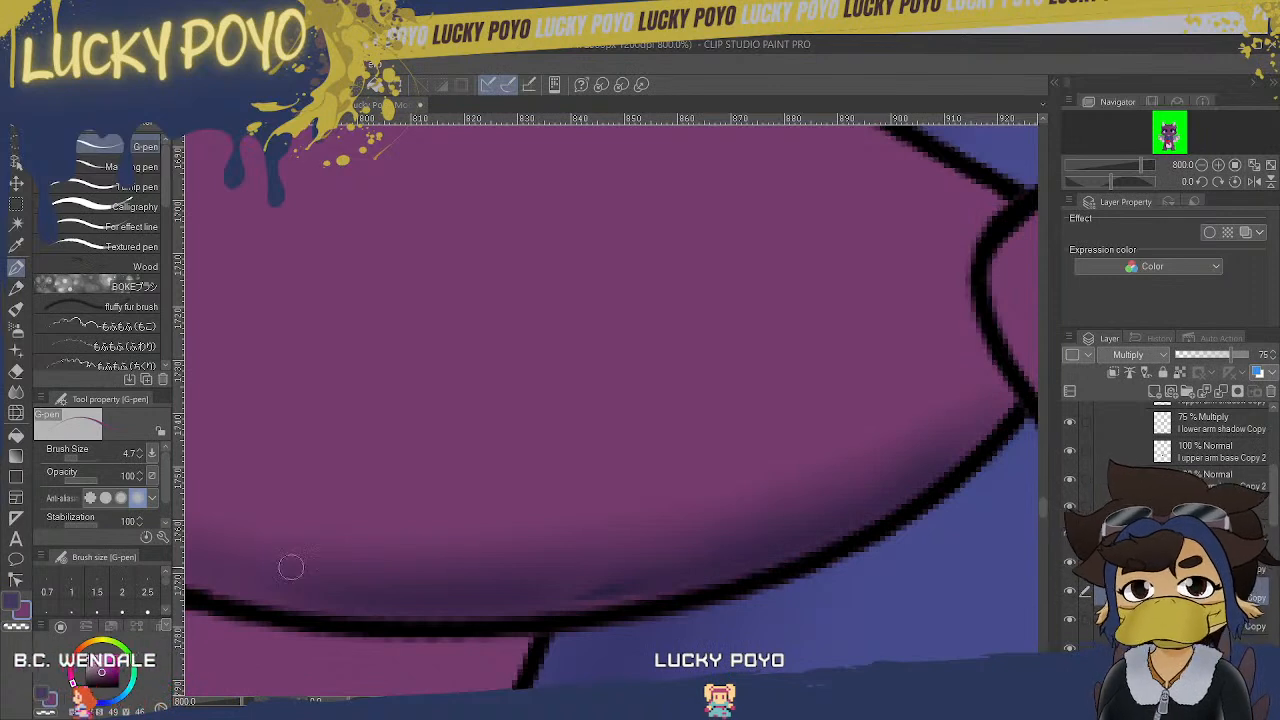
left_click(16, 328)
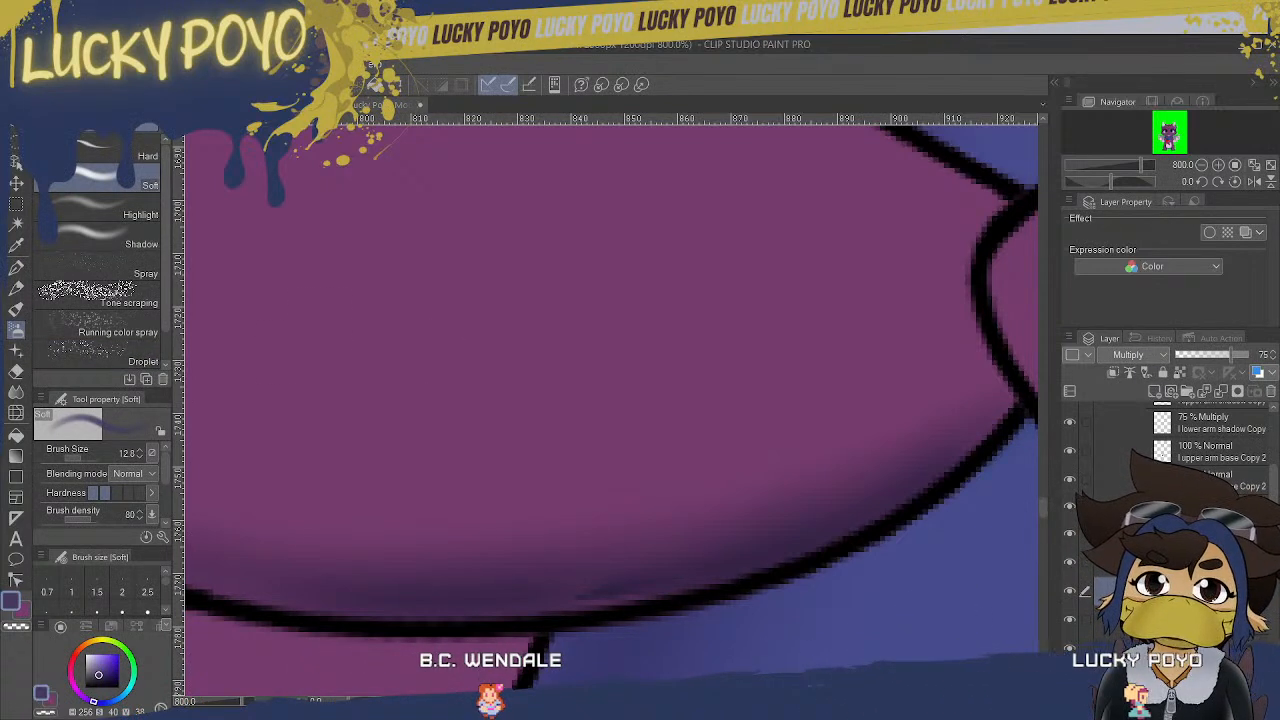
left_click(1070, 617)
left_click(1070, 617)
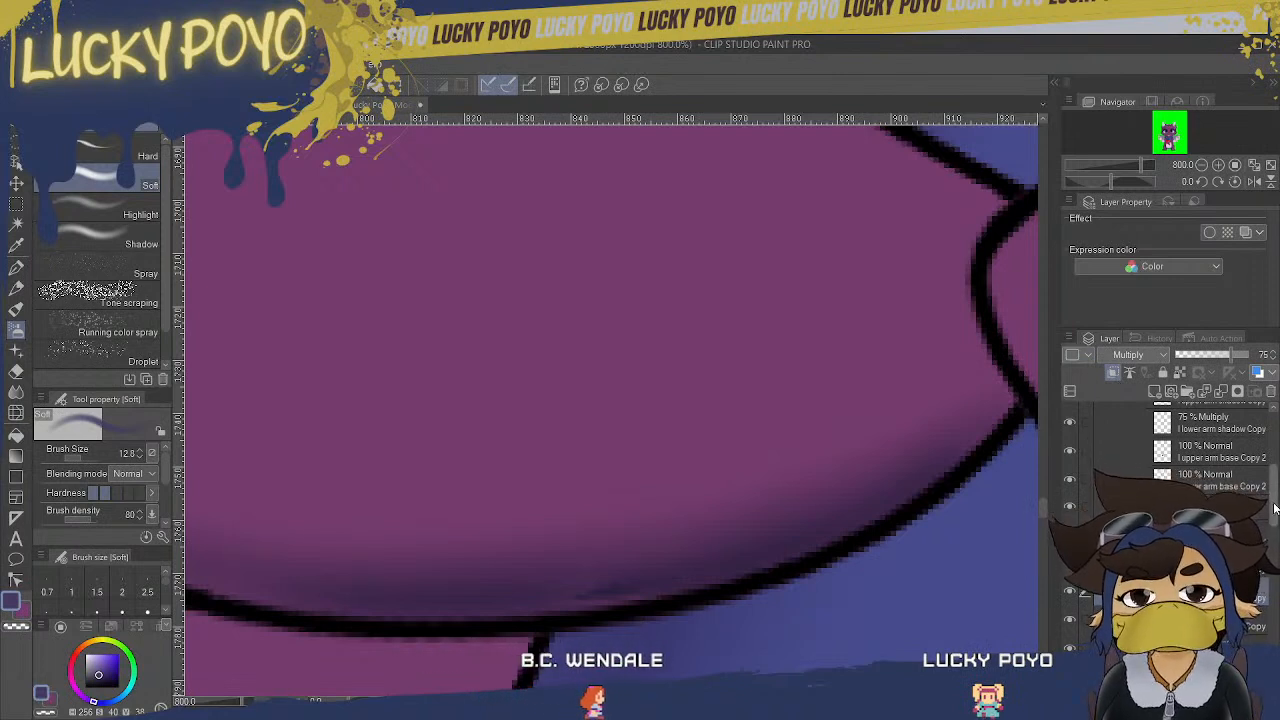
- Give the r lower arm shadow Copy layer a white border effect and turn off its clipping to the layer below
left_click(1215, 422)
scroll(1215, 430, "up", 1)
scroll(1200, 440, "up", 1)
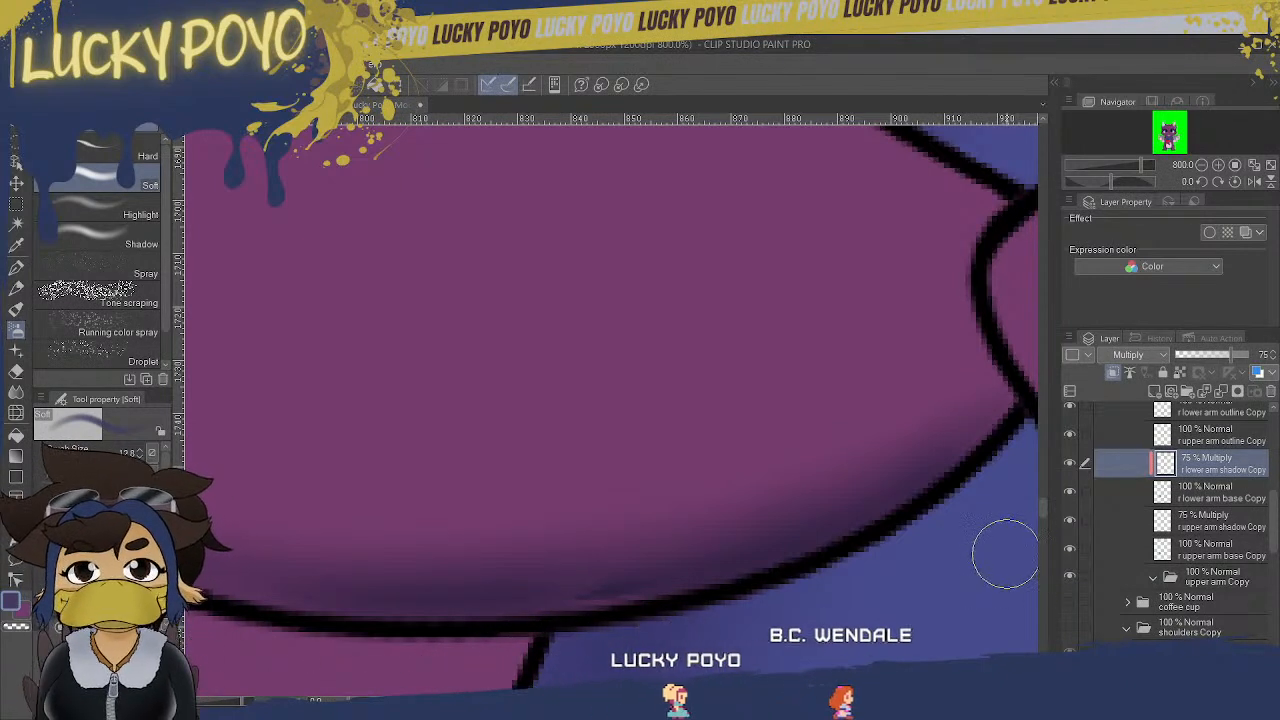
left_click(1208, 233)
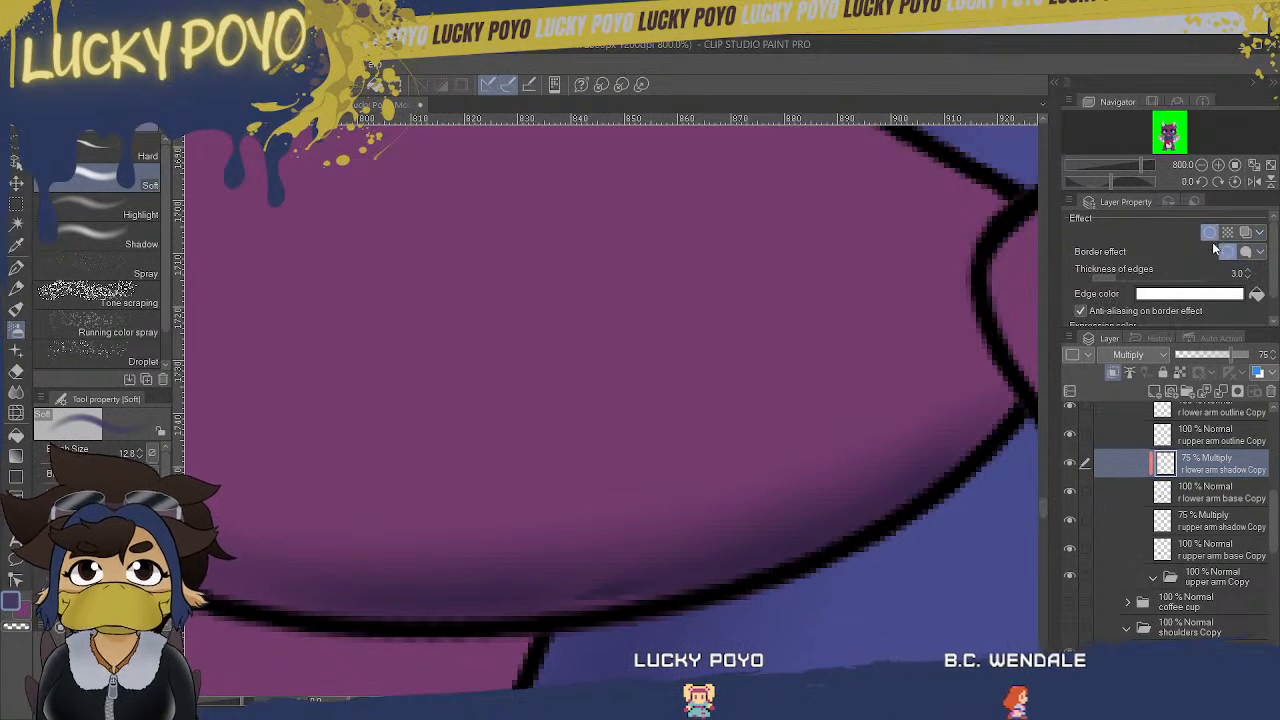
left_click(1069, 464)
left_click(1070, 463)
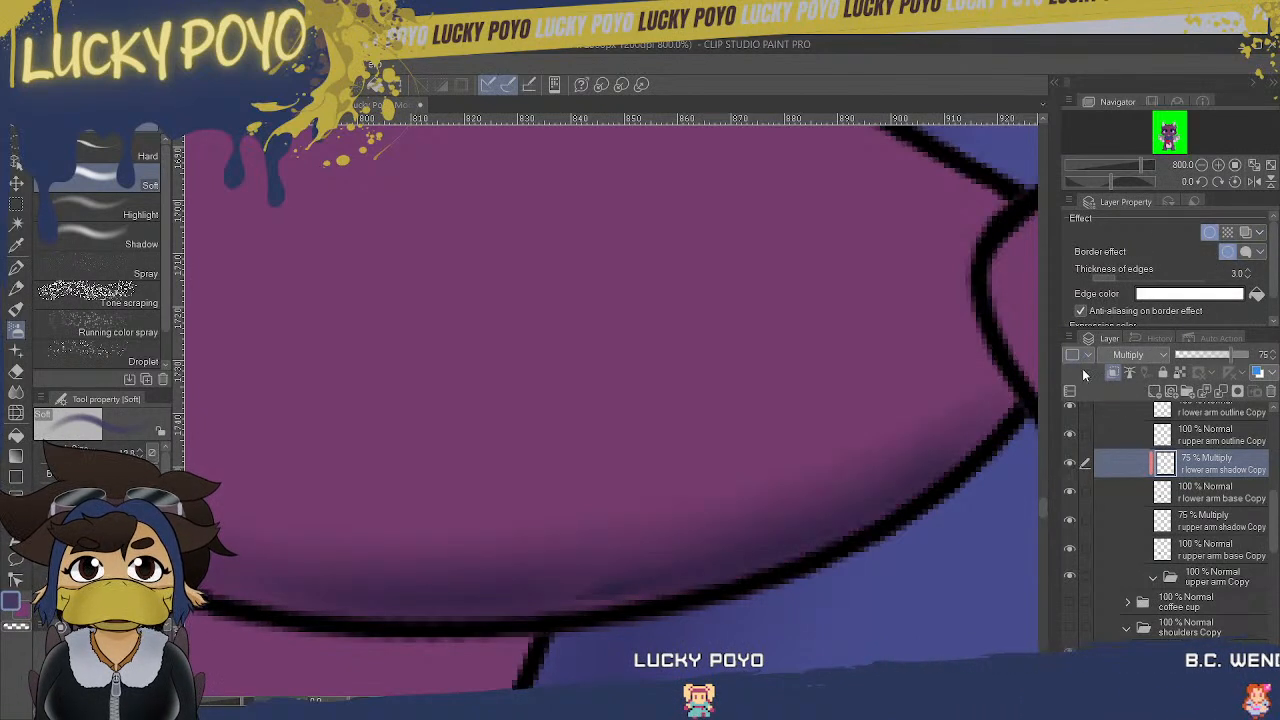
left_click(1112, 376)
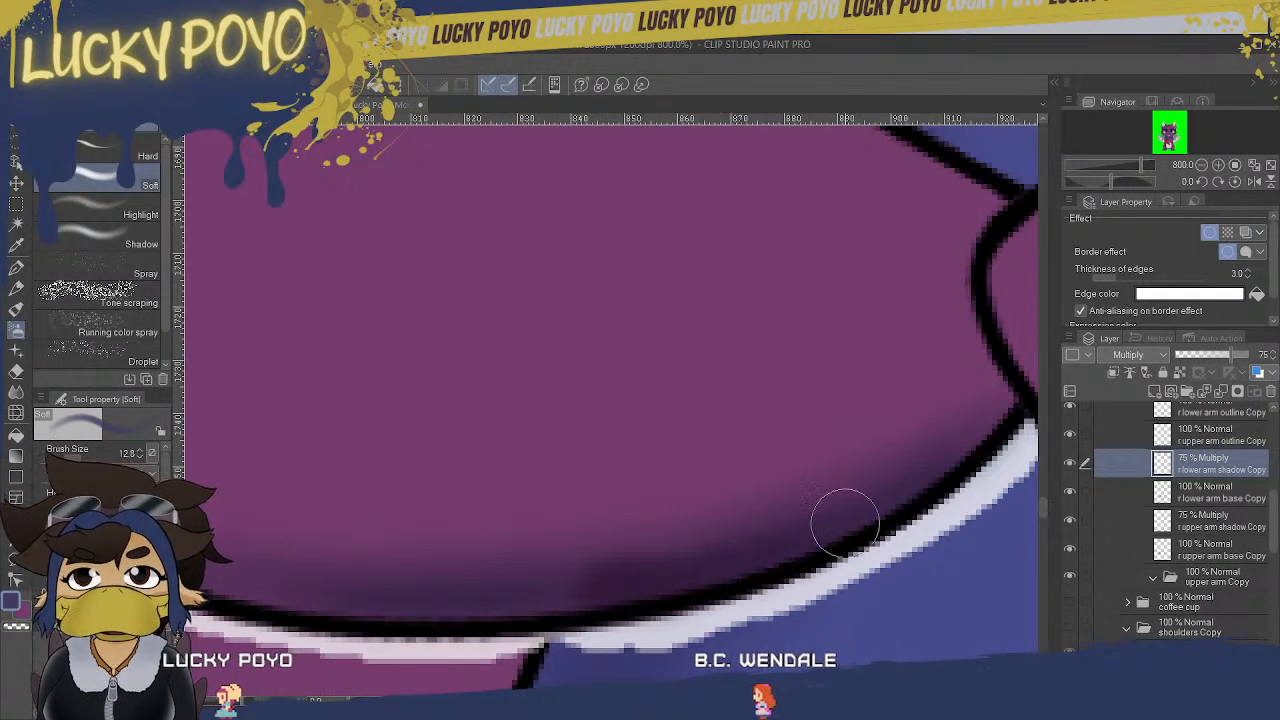
- Smudge the dark shading along the lower arm's bottom edge with the Finger tip tool at size 23.4
left_click(17, 390)
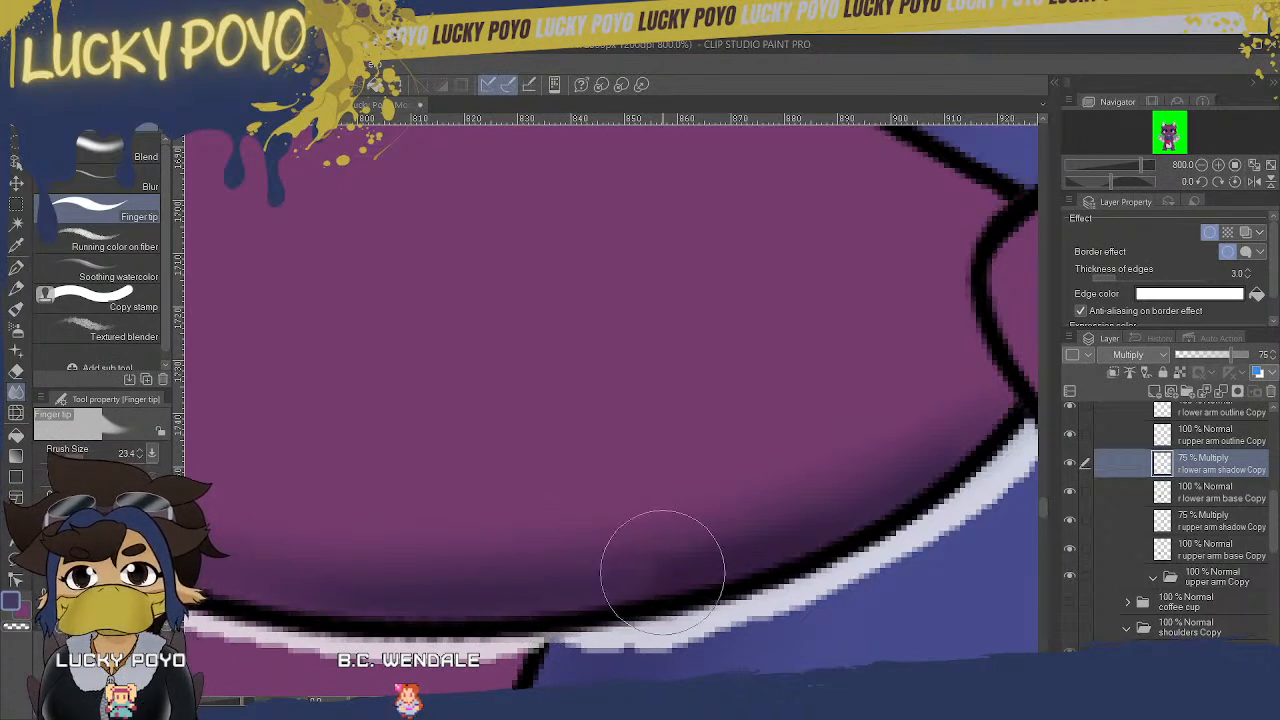
mouse_move(804, 529)
left_mouse_down()
mouse_move(742, 559)
mouse_move(865, 528)
mouse_move(794, 547)
mouse_move(865, 501)
left_mouse_up()
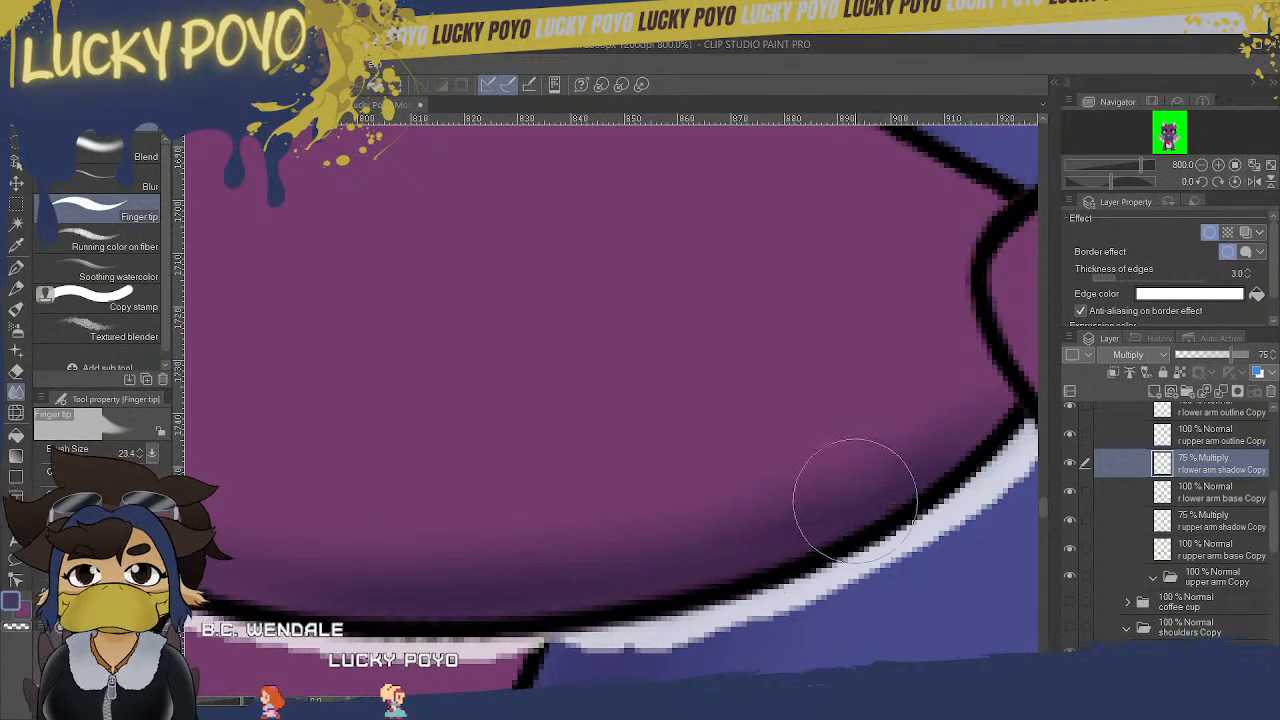
left_click(100, 150)
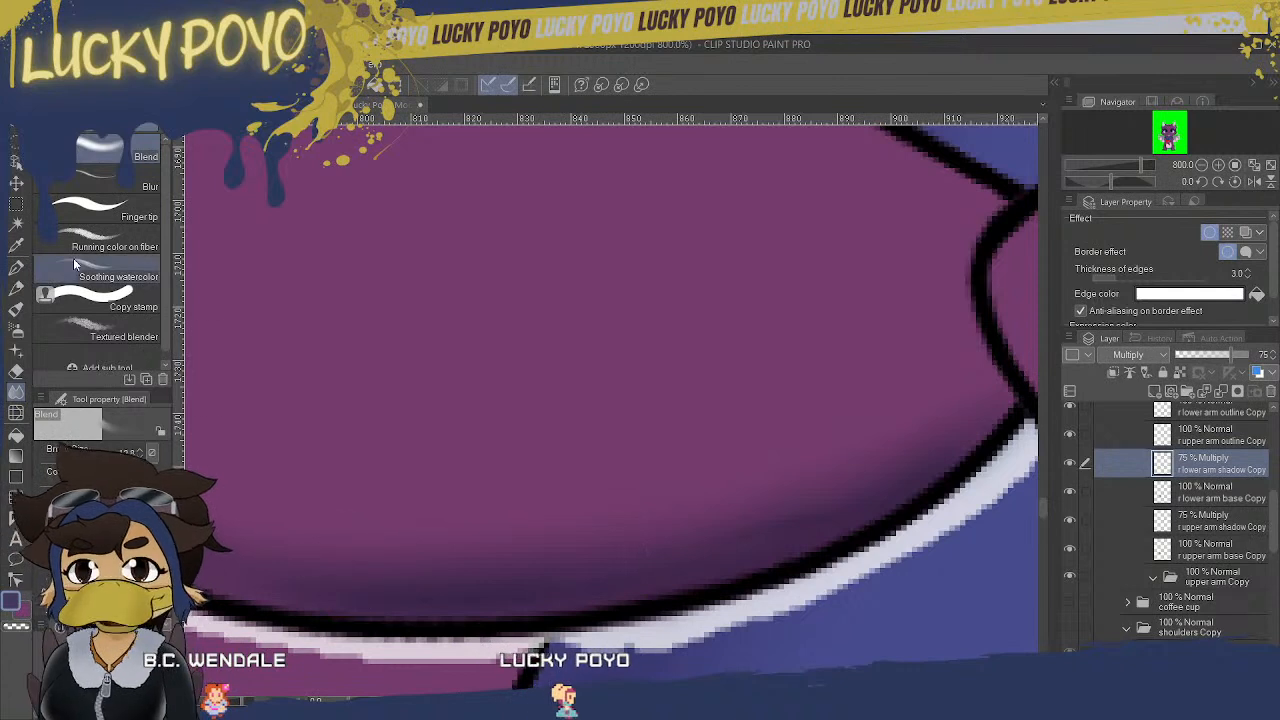
- Sample the lower-arm shadow's blue with the layer temporarily borderless at Normal and 100% opacity, and restore the border, Multiply and 75%
left_click(16, 328)
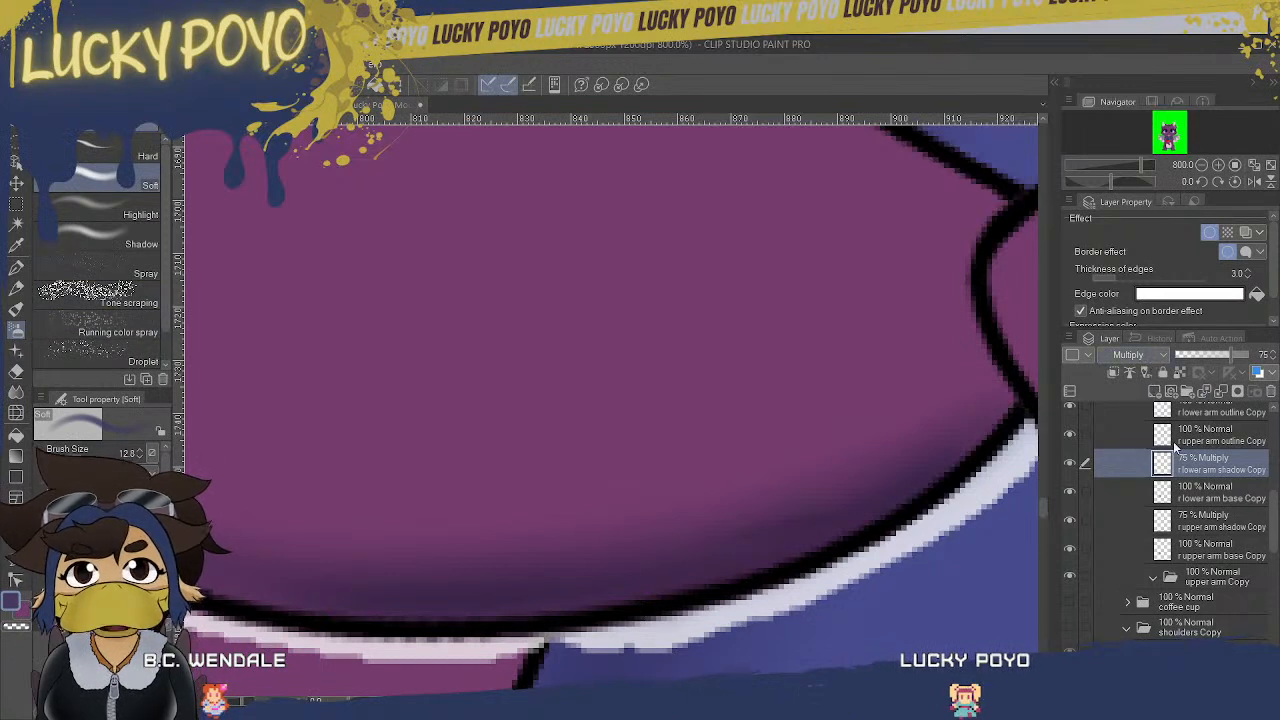
left_click(1141, 385)
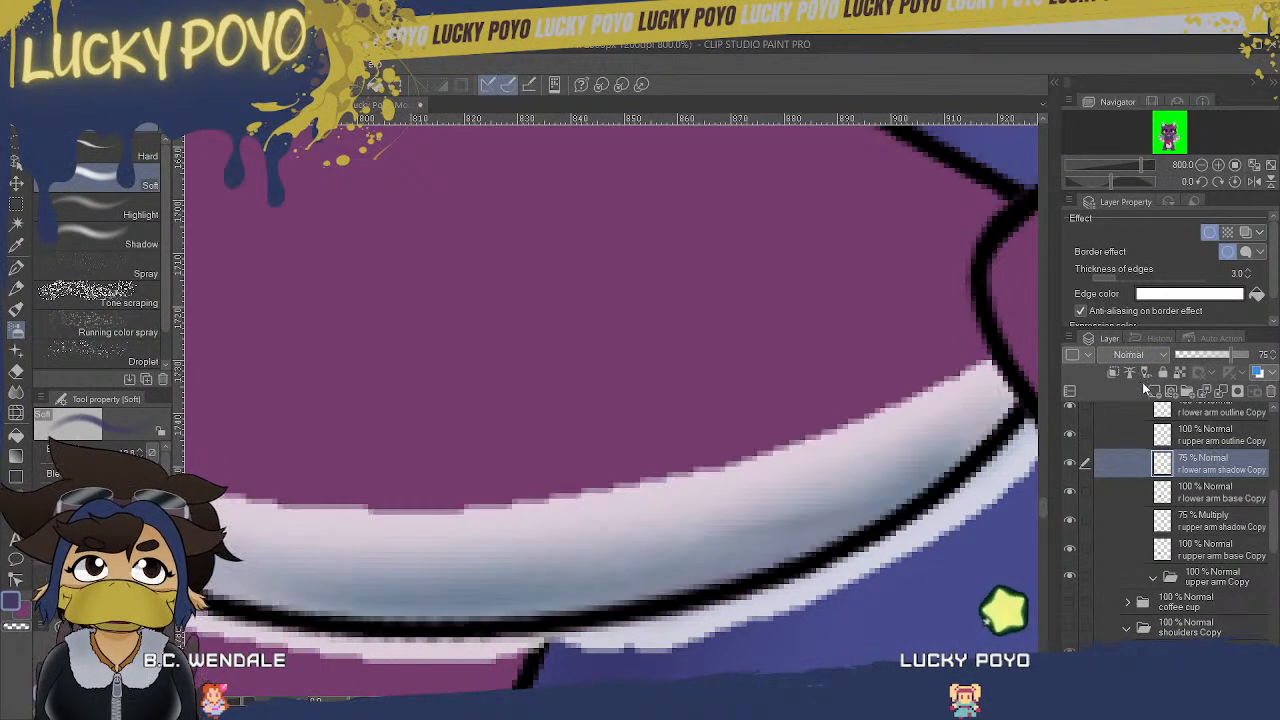
left_click(1207, 233)
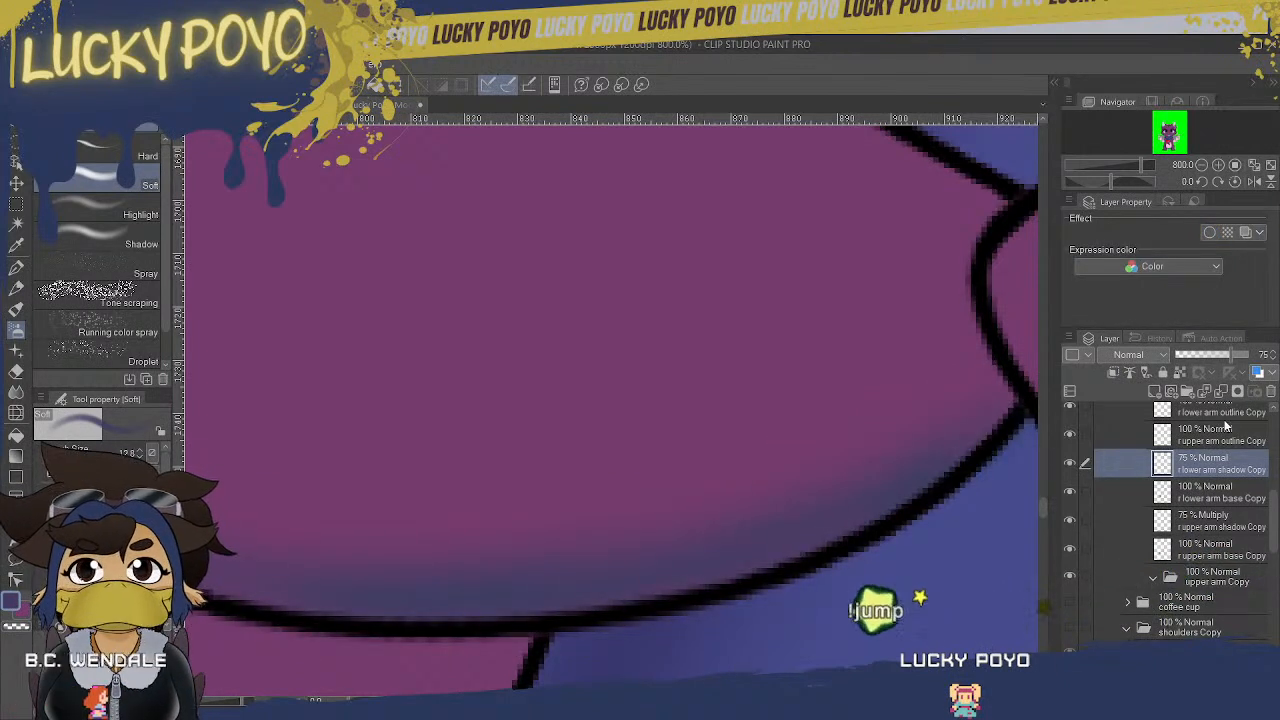
left_click_drag(1232, 355, 1274, 360)
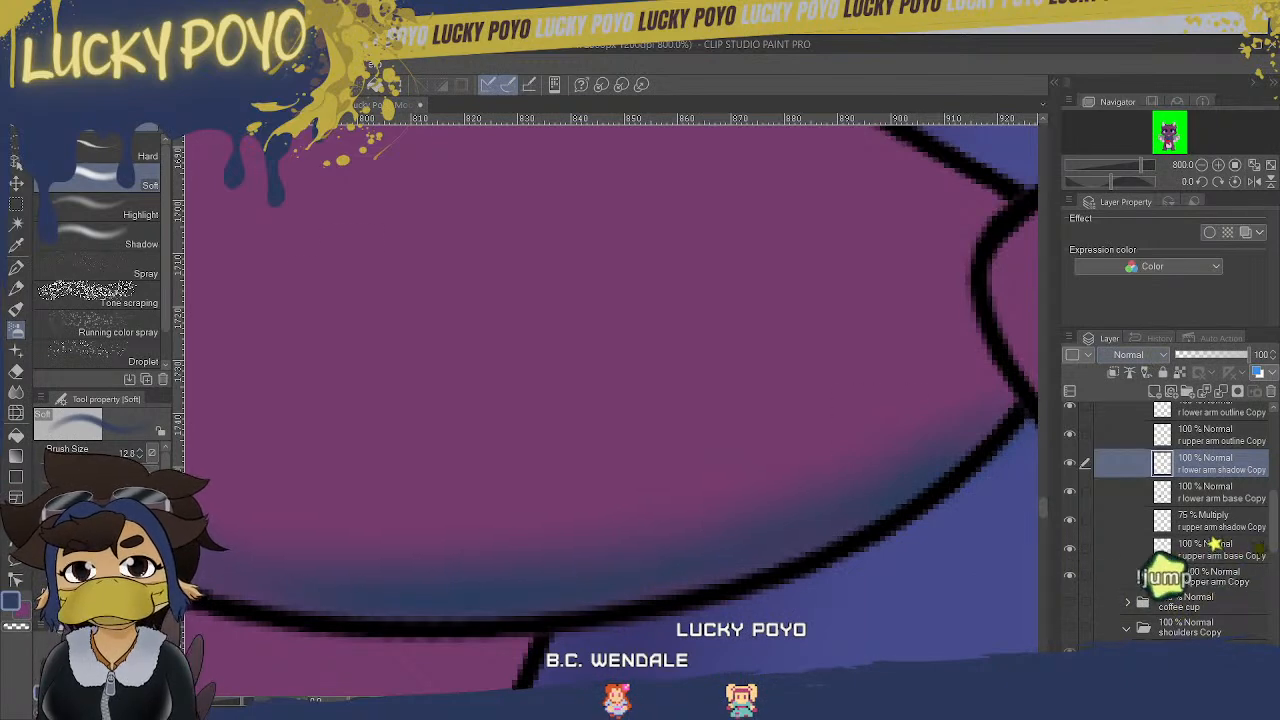
left_click(1210, 232)
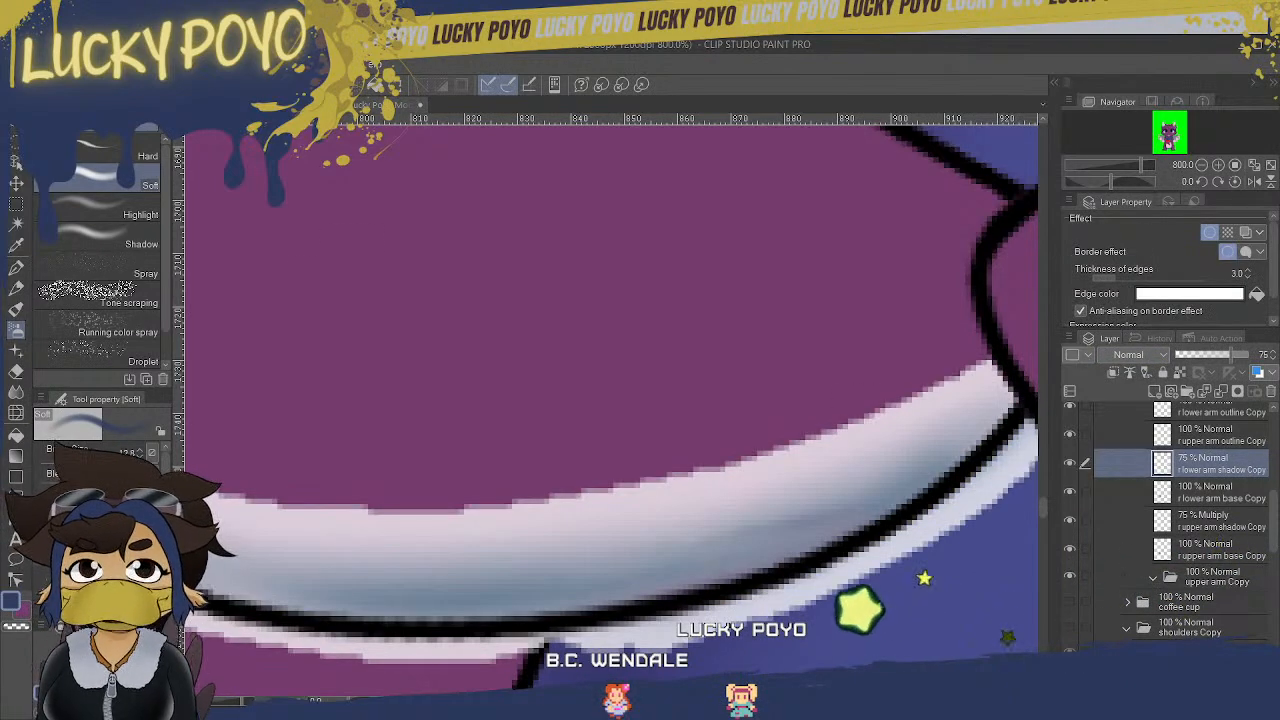
left_click(1134, 355)
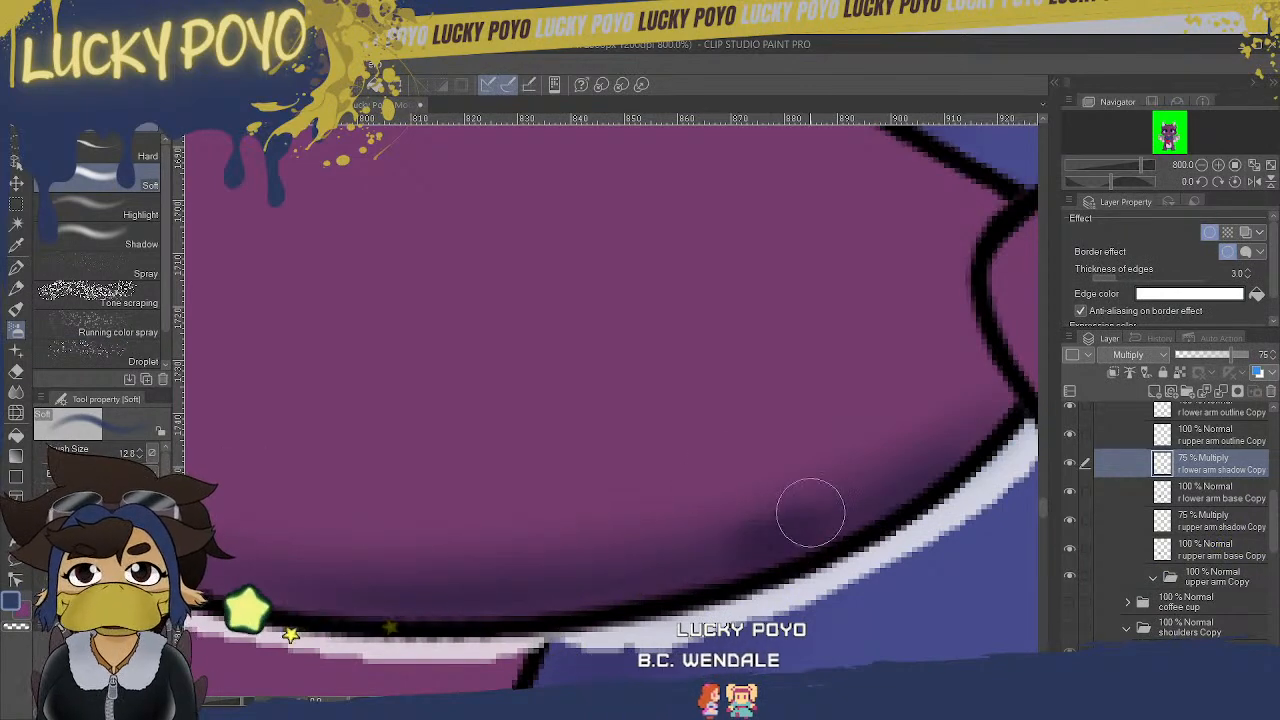
- Paint shading along the lower arm's bottom edge with the Soft airbrush, enlarging the brush to 28.7, and undo the last stroke
mouse_move(840, 528)
left_mouse_down()
mouse_move(974, 428)
mouse_move(957, 447)
left_mouse_up()
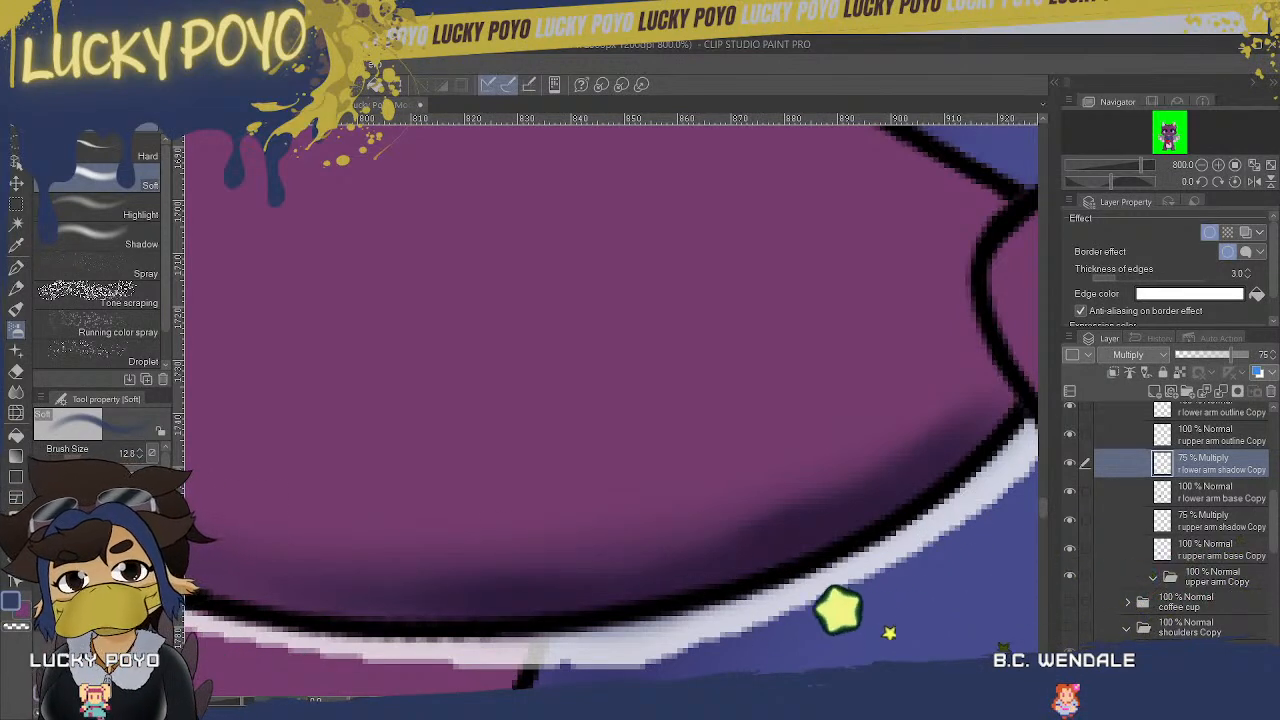
left_click_drag(74, 459, 100, 455)
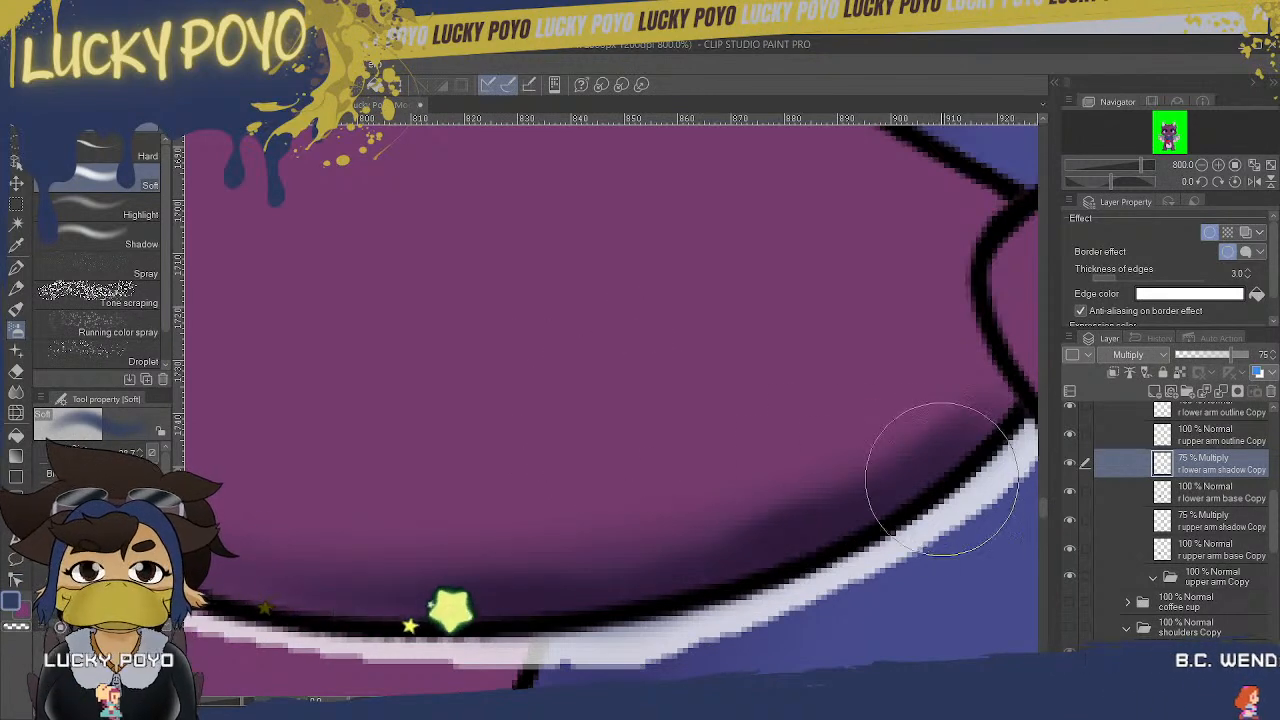
left_click_drag(640, 701, 612, 701)
mouse_move(414, 471)
left_mouse_down()
mouse_move(609, 545)
mouse_move(923, 580)
left_mouse_up()
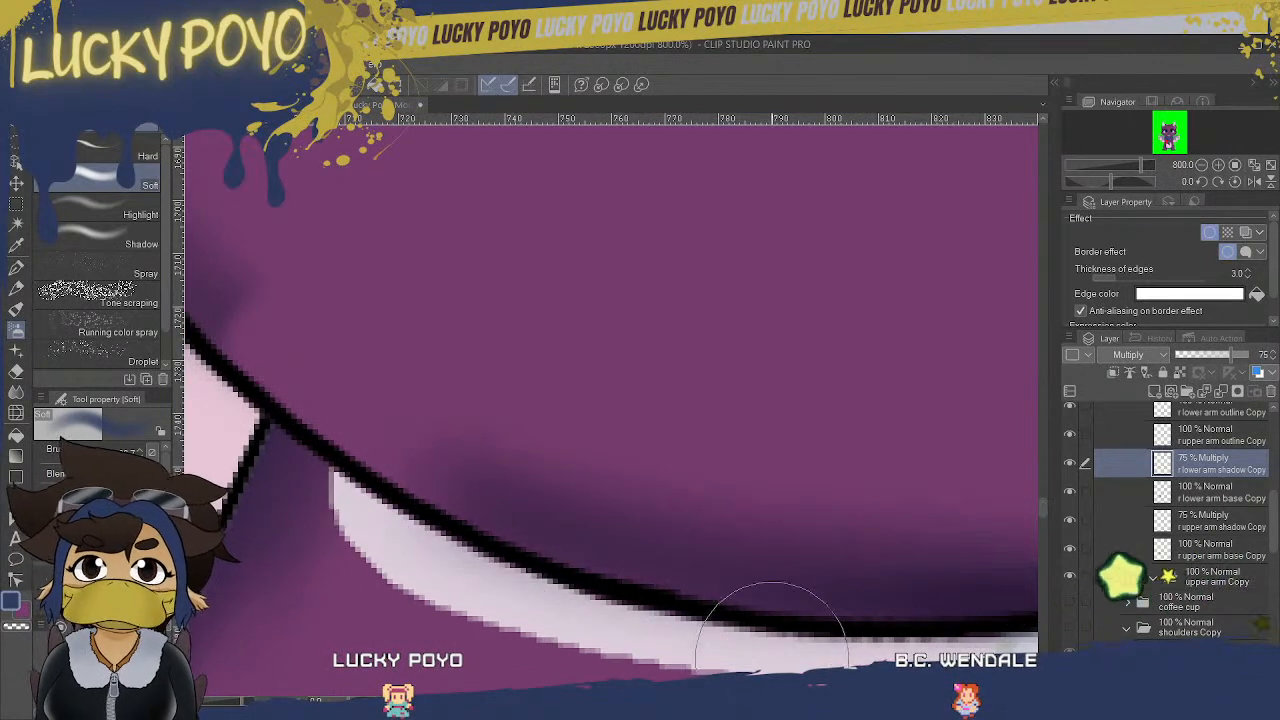
left_click_drag(612, 701, 648, 701)
mouse_move(388, 596)
left_mouse_down()
mouse_move(562, 545)
mouse_move(723, 486)
left_mouse_up()
key("ctrl+z")
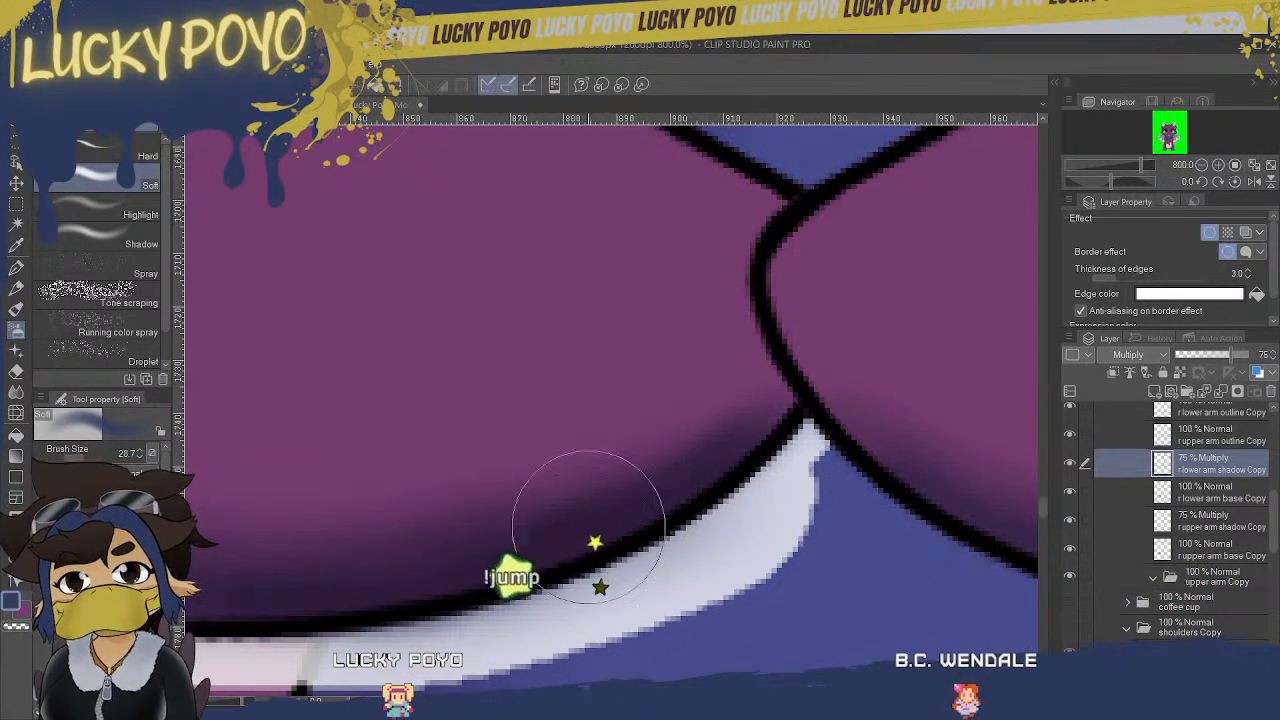
- Trim the excess shadow spilling below the lower-arm outline near the elbow joint with the Soft eraser at size 19.2
left_click(16, 372)
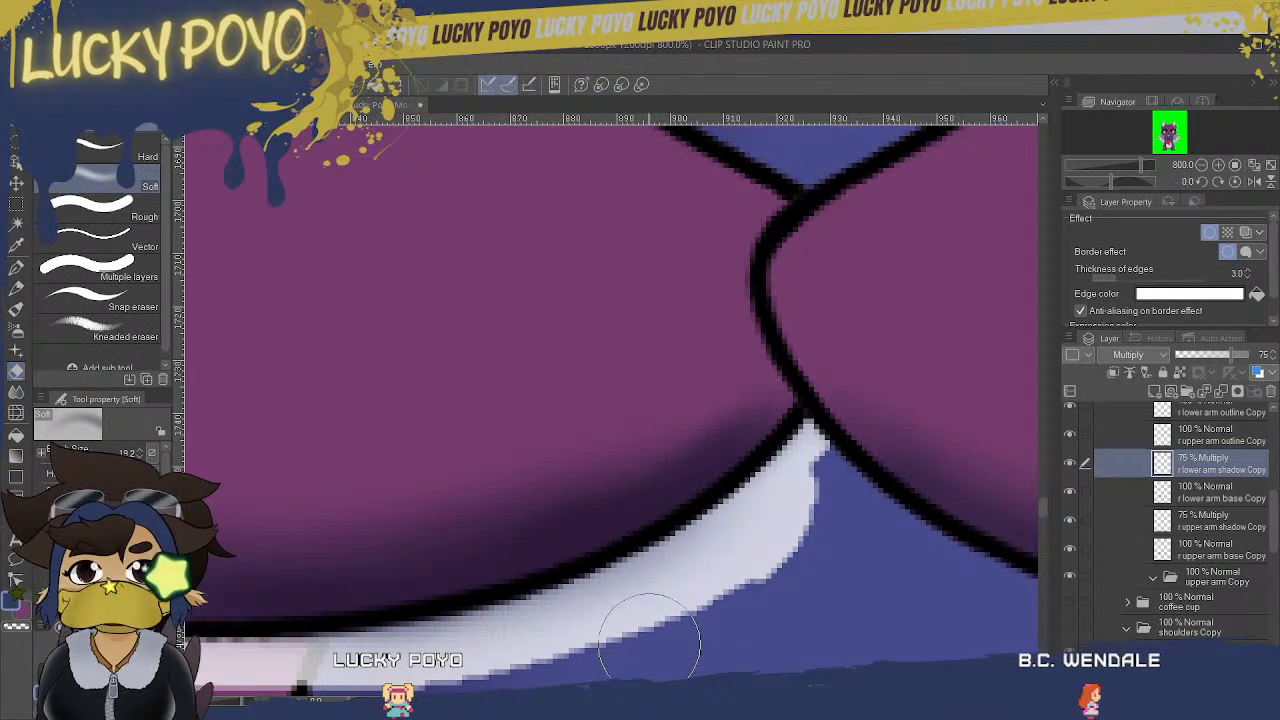
mouse_move(718, 558)
left_mouse_down()
mouse_move(853, 461)
mouse_move(732, 570)
mouse_move(814, 479)
mouse_move(701, 580)
mouse_move(849, 460)
left_mouse_up()
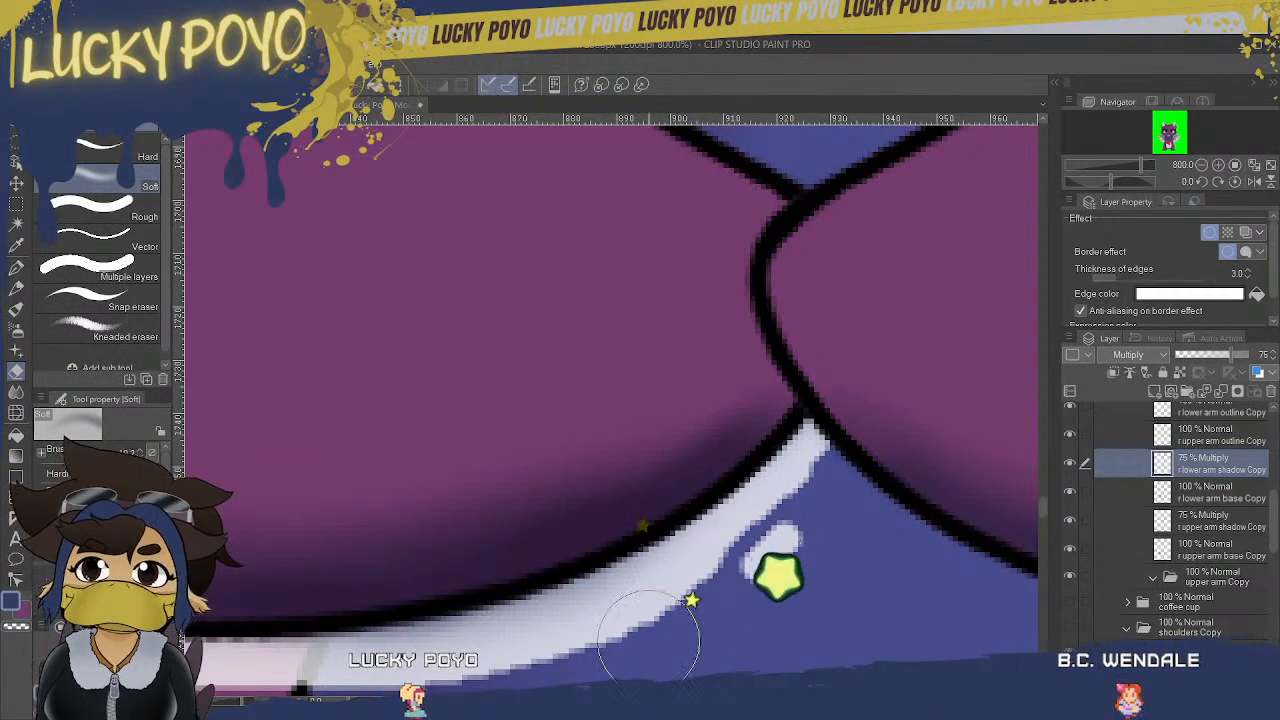
mouse_move(763, 607)
left_mouse_down()
mouse_move(880, 505)
mouse_move(1026, 503)
mouse_move(1004, 495)
mouse_move(986, 420)
left_mouse_up()
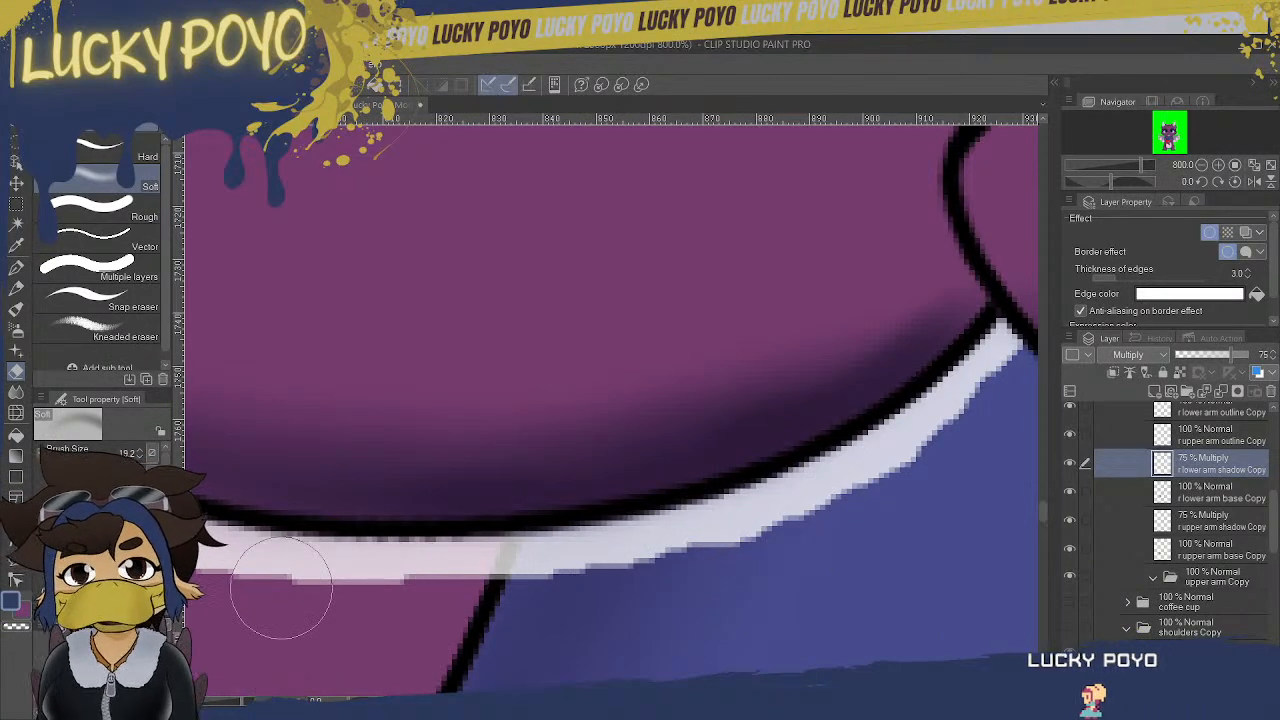
- Soften the upper edge of the lower-arm shadow with the Soft eraser at size 52.6, and turn off the layer's border effect
left_click_drag(680, 700, 654, 700)
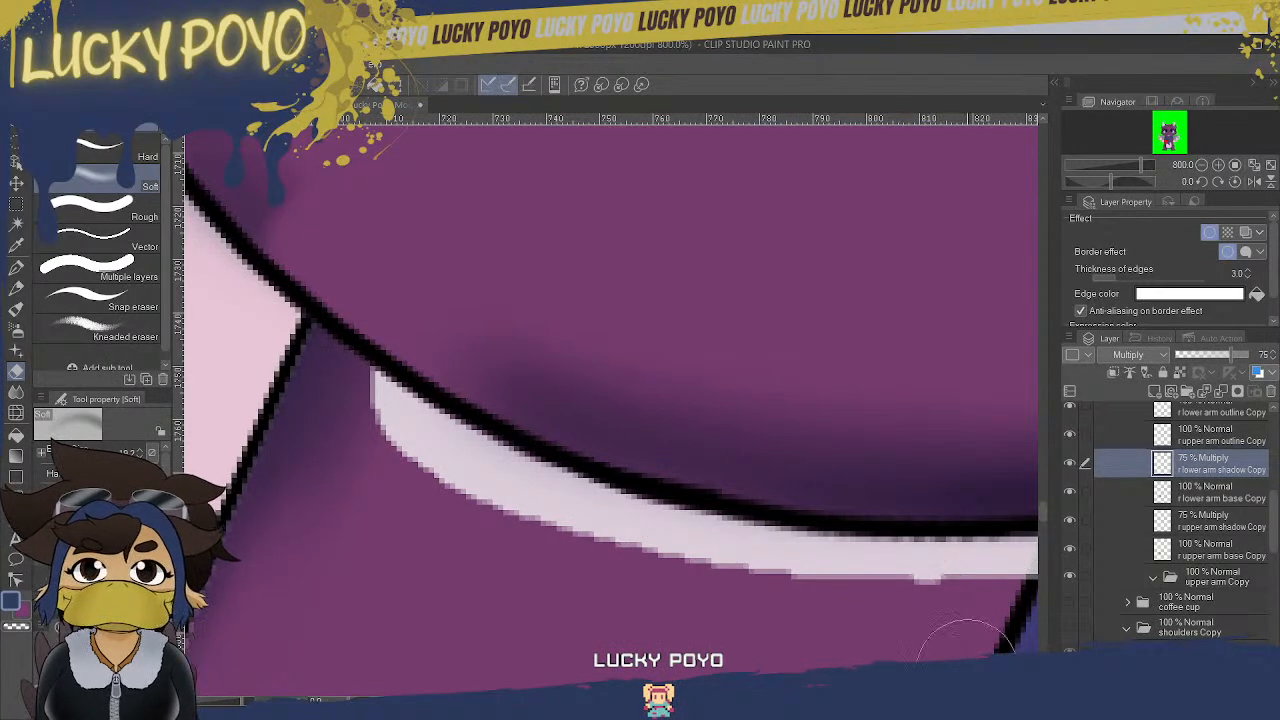
left_click_drag(243, 703, 241, 703)
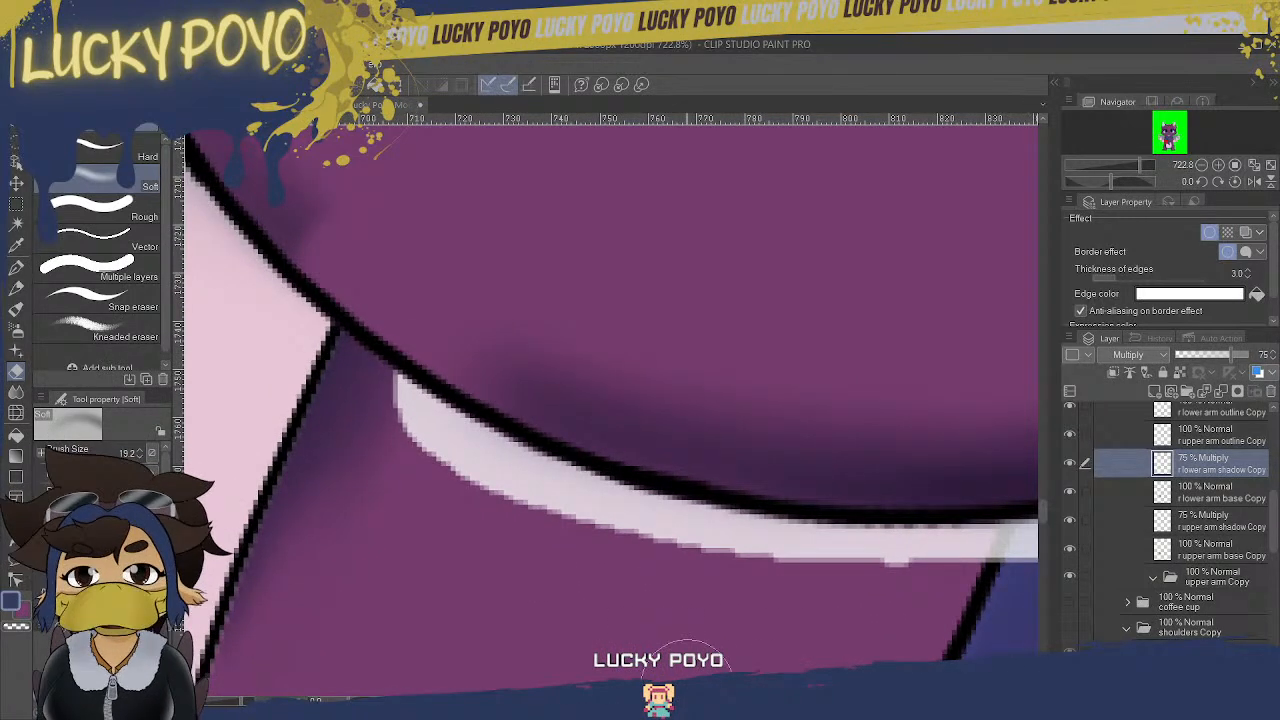
left_click_drag(640, 703, 654, 703)
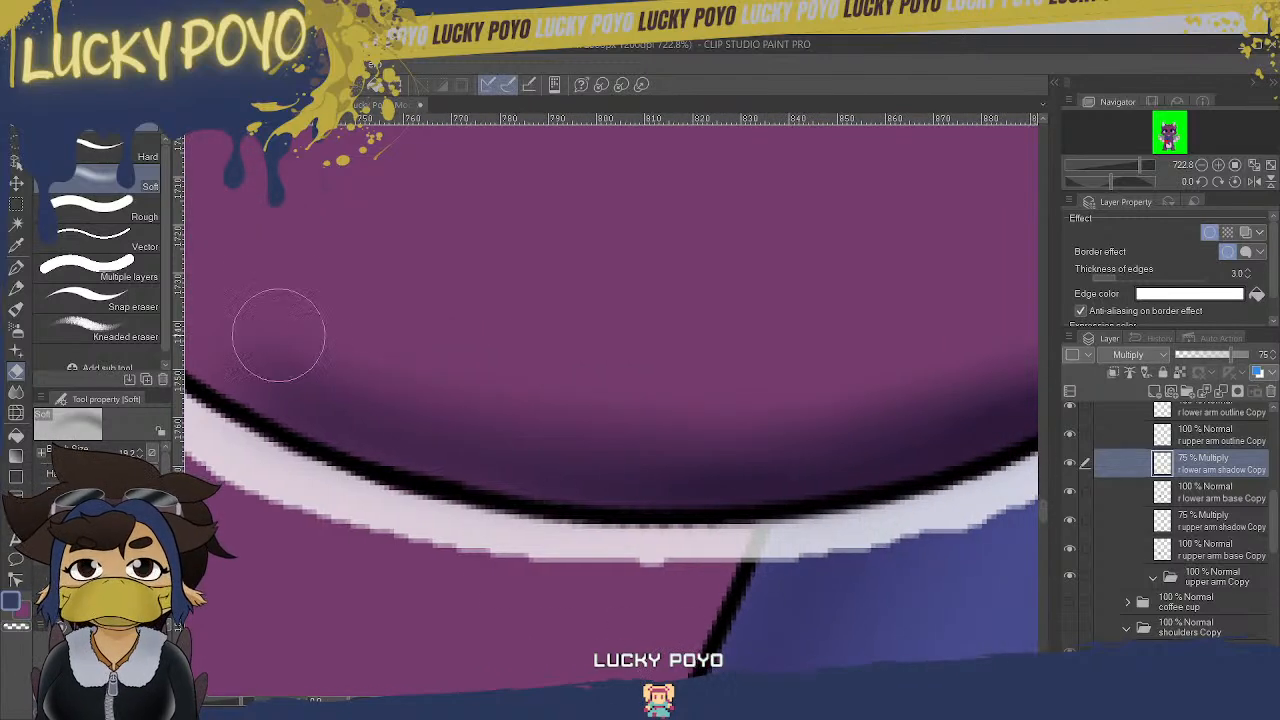
mouse_move(611, 410)
left_mouse_down()
mouse_move(767, 410)
mouse_move(738, 410)
left_mouse_up()
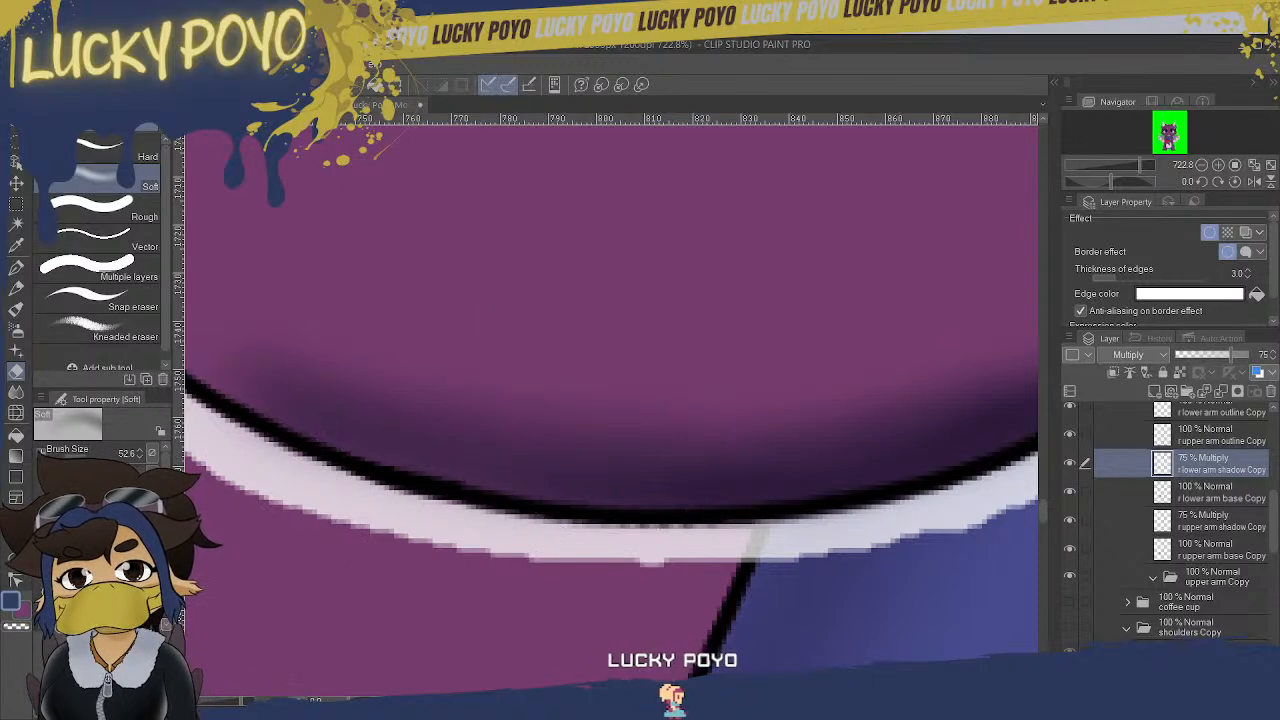
left_click_drag(243, 703, 238, 703)
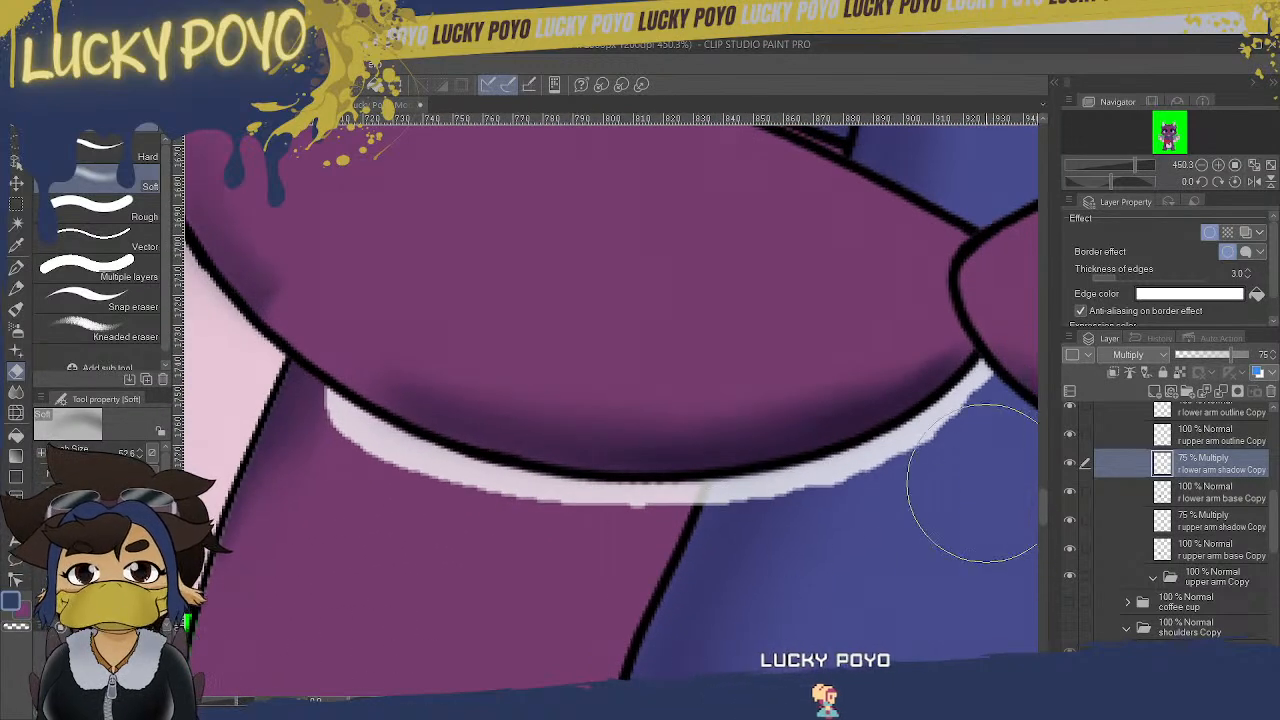
scroll(986, 488, "up", 3)
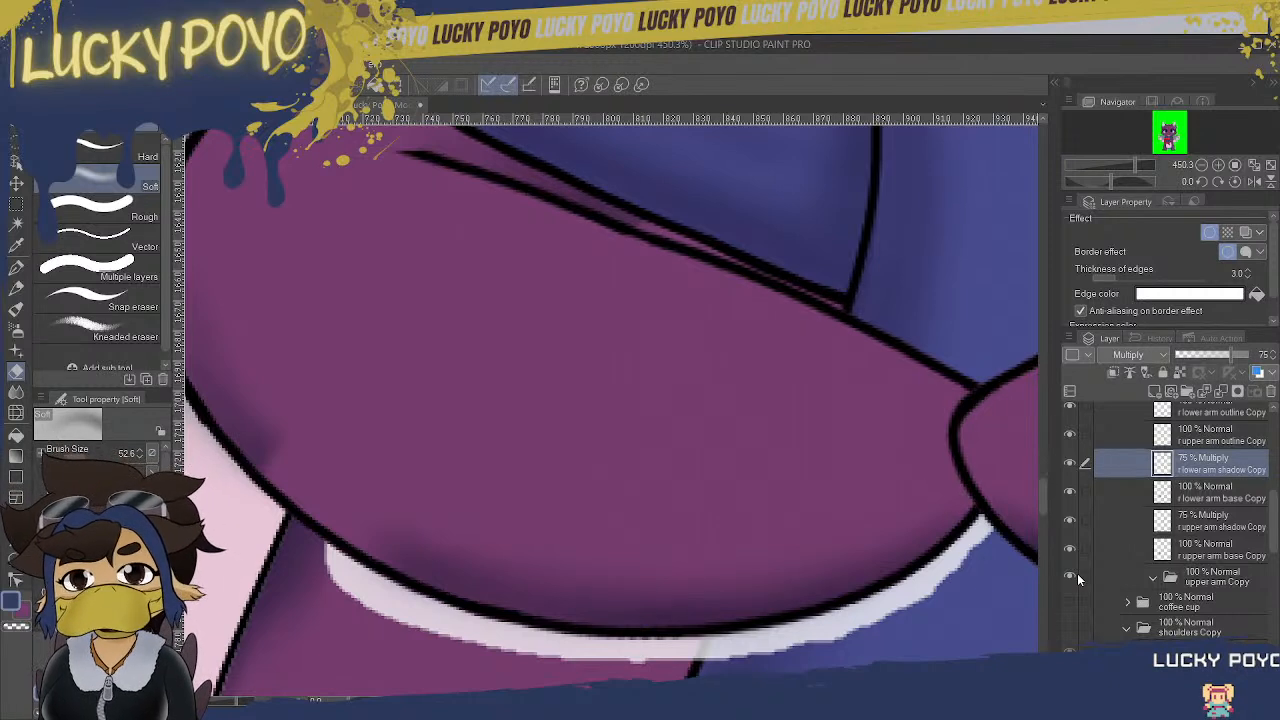
left_click(1210, 233)
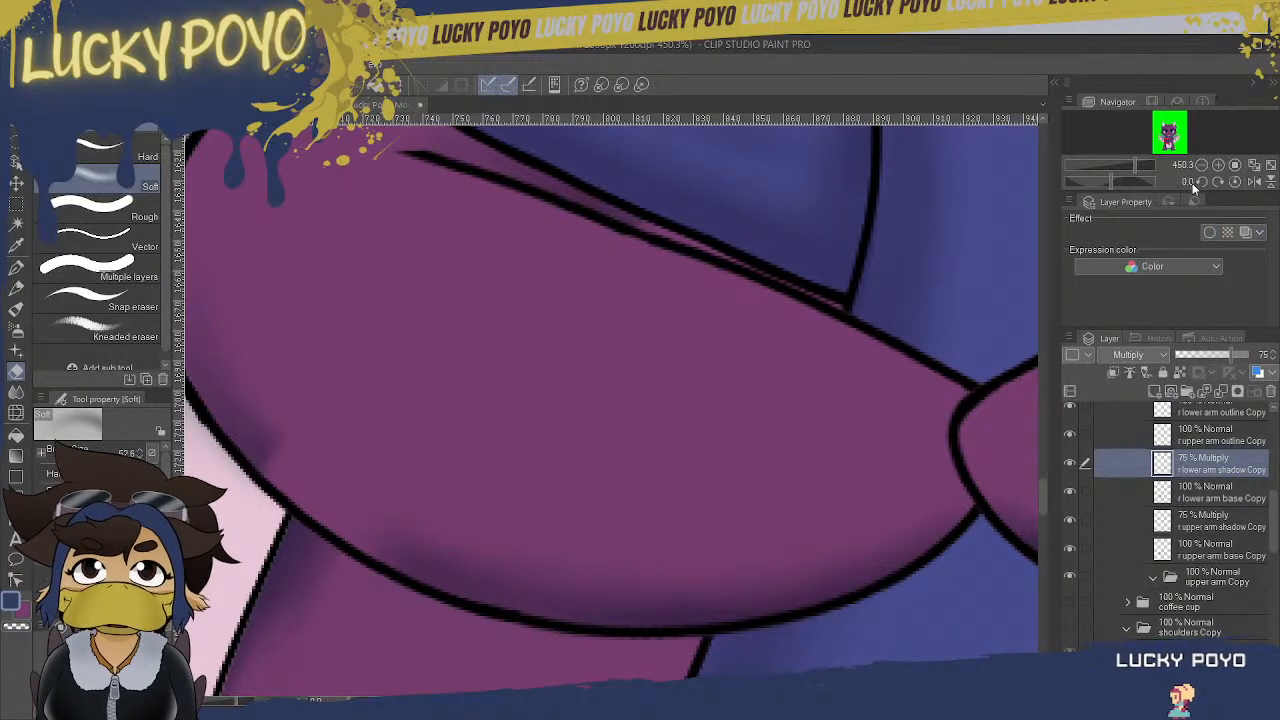
- Try duplicating the lower-arm shadow layer to deepen the shading, and undo the duplication
left_click(1189, 270)
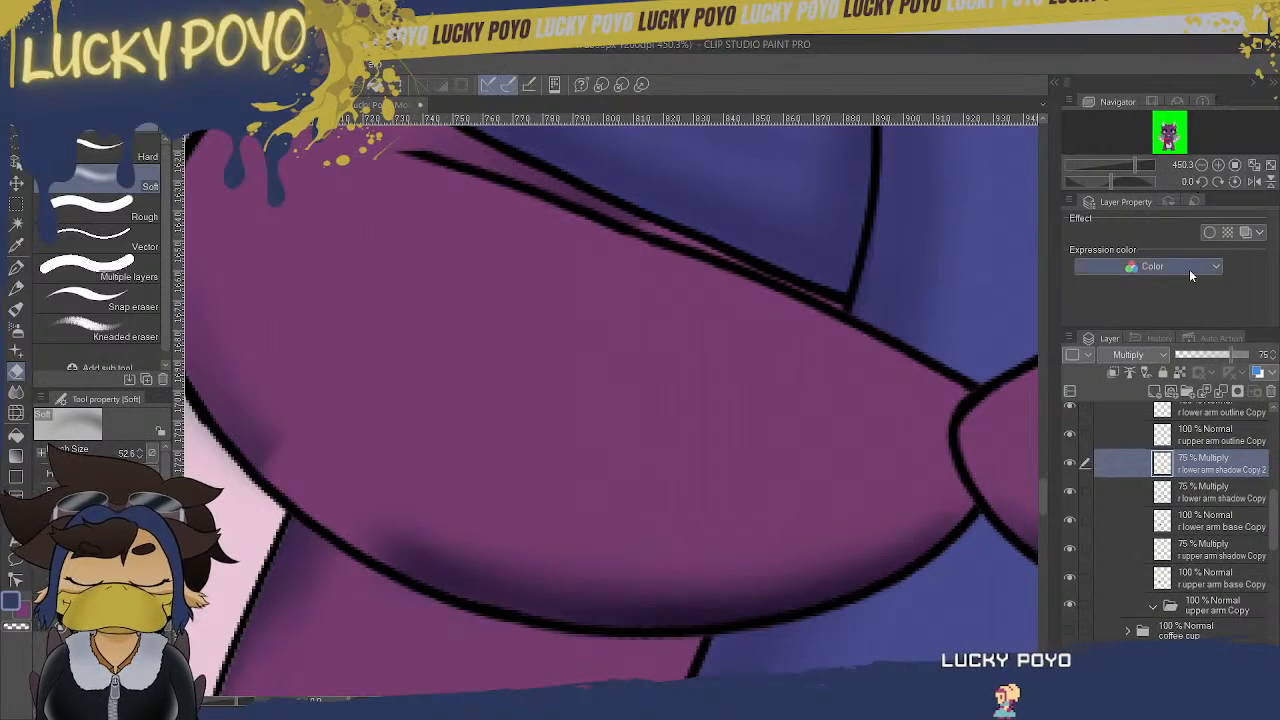
scroll(612, 405, "right", 3)
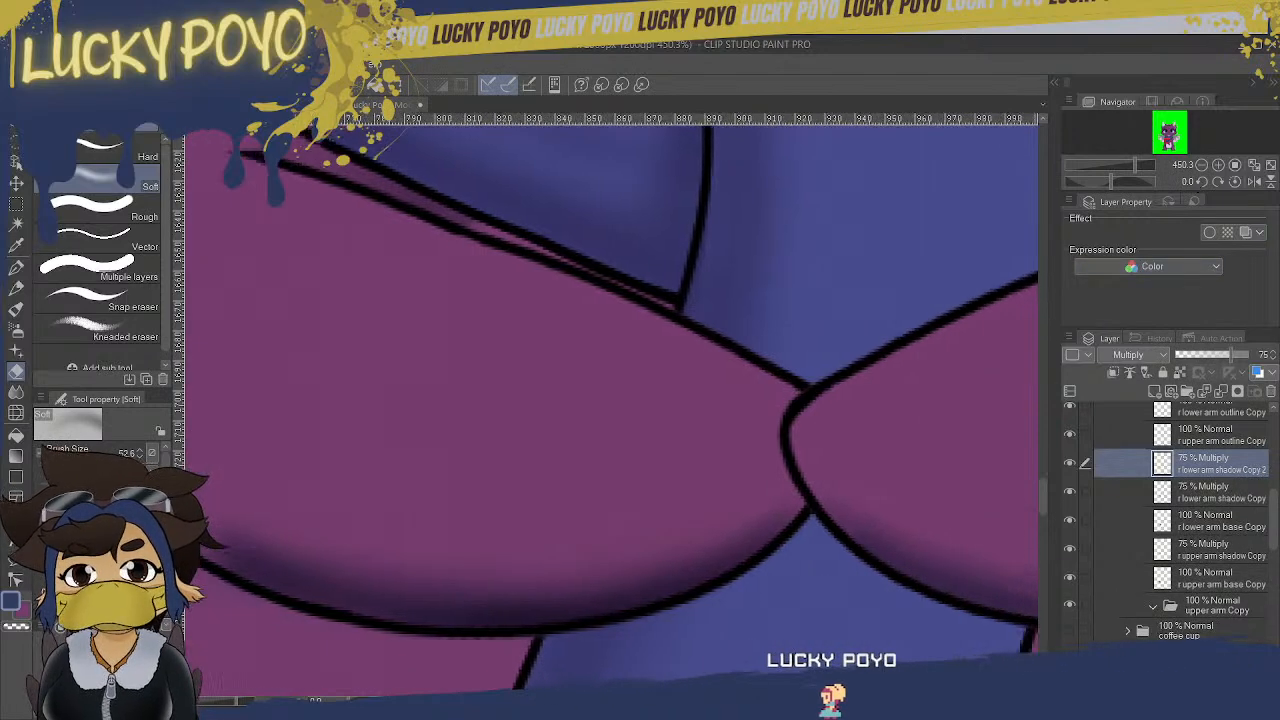
scroll(791, 527, "left", 3)
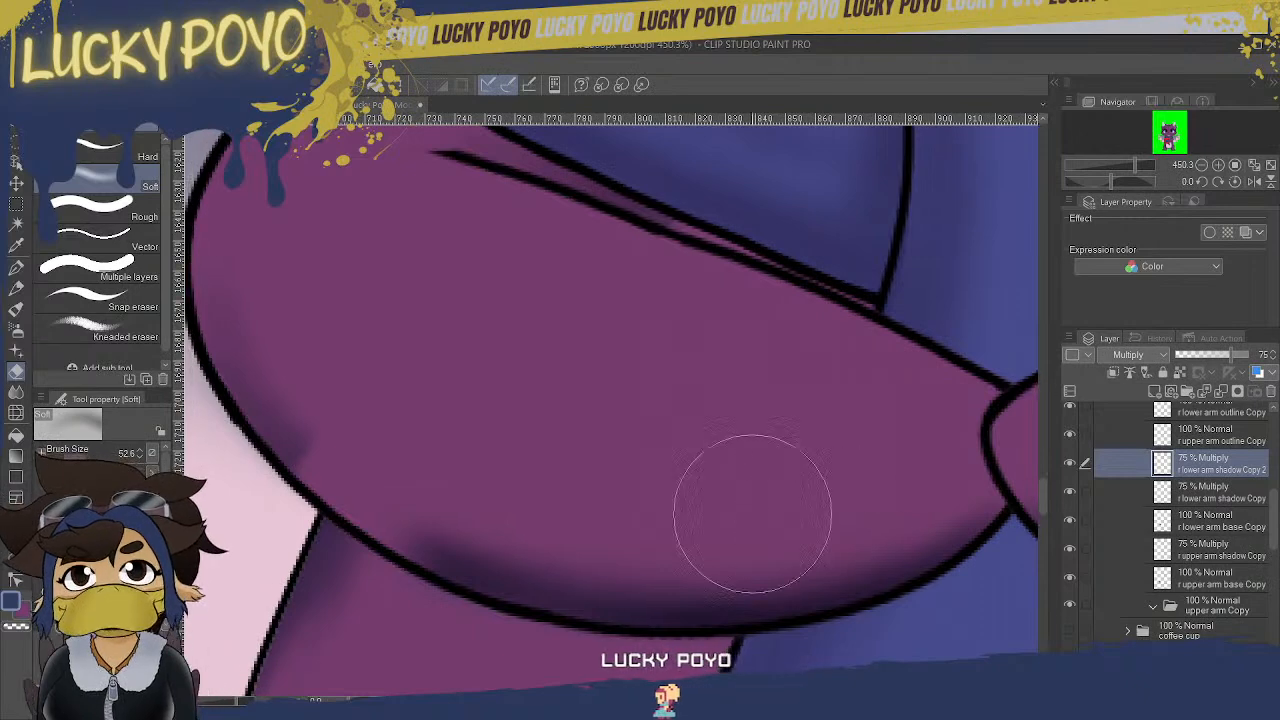
key("ctrl+z")
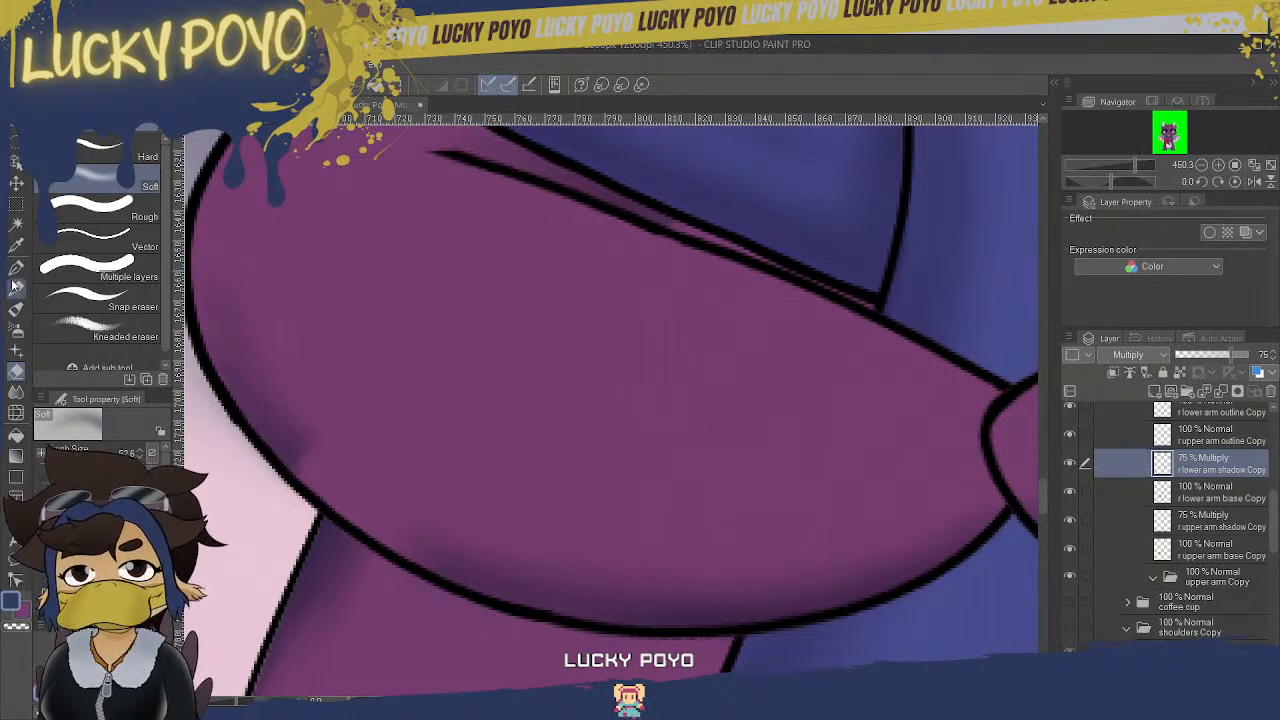
- Touch up the shading just above the lower arm's bottom outline with the Lighter pencil at size 4.0
left_click(17, 184)
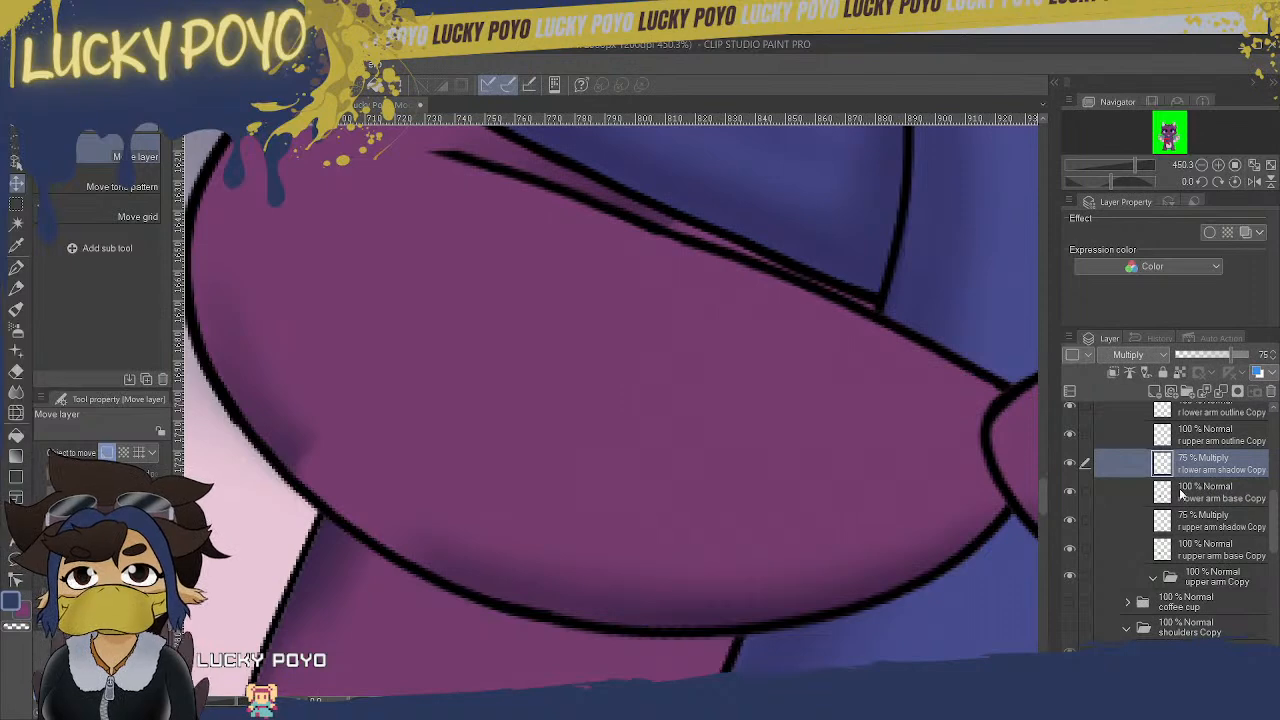
left_click_drag(1044, 499, 1042, 514)
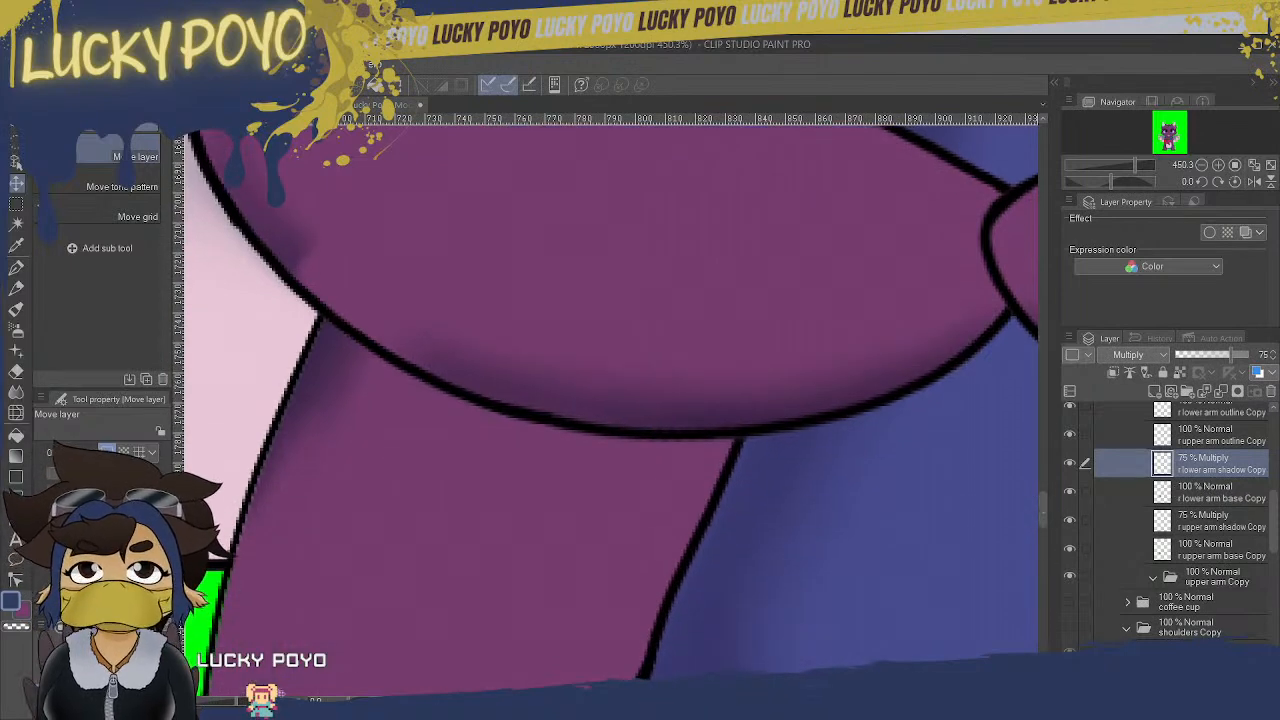
key("ctrl+plus")
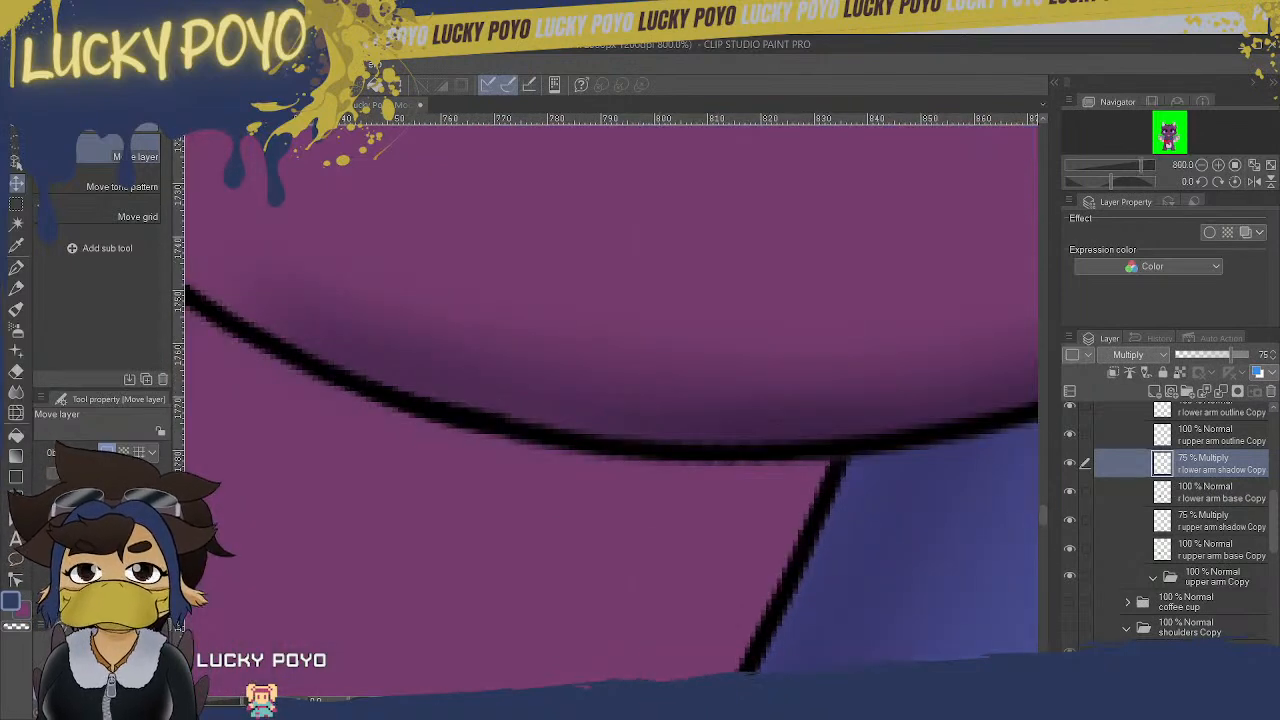
left_click(16, 288)
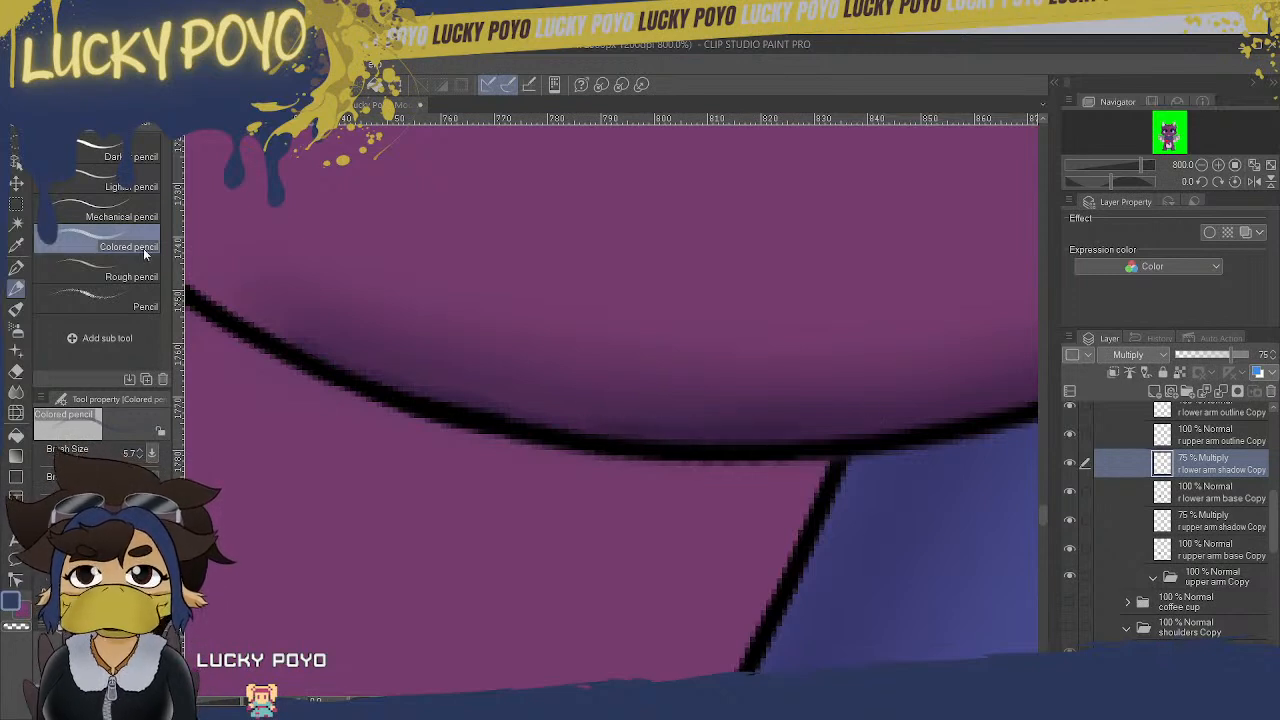
left_click(110, 152)
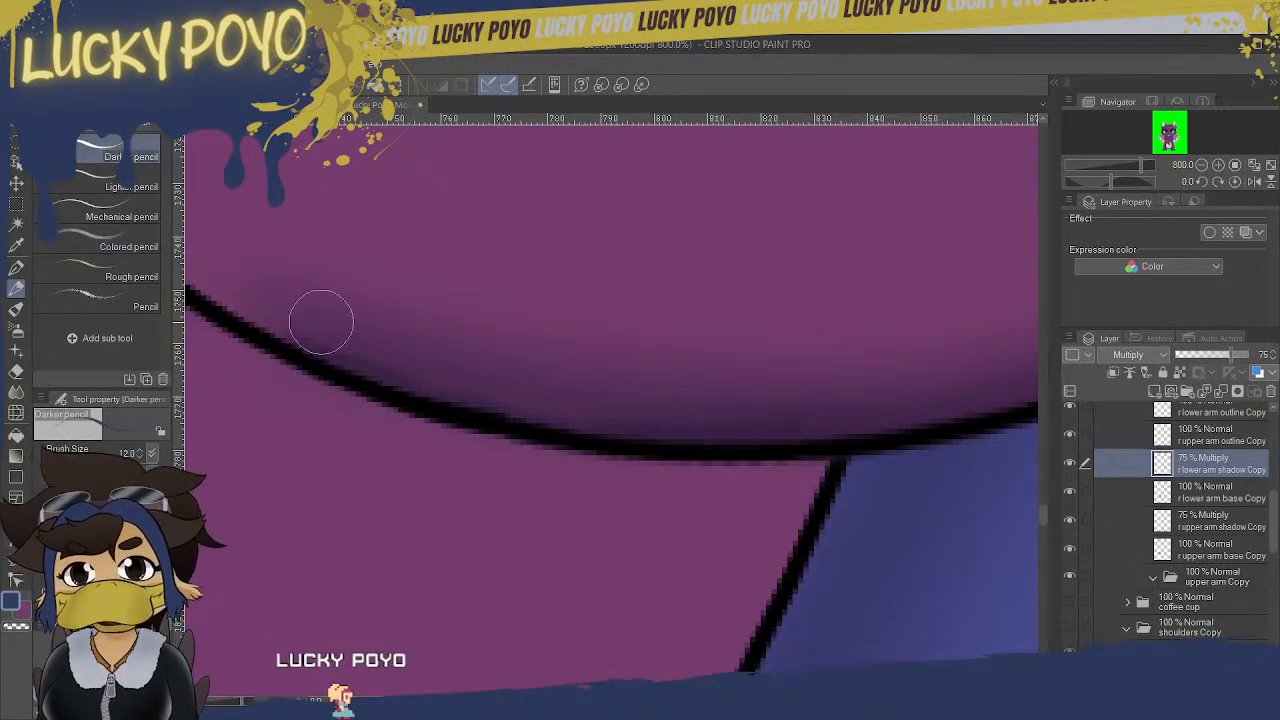
left_click(110, 181)
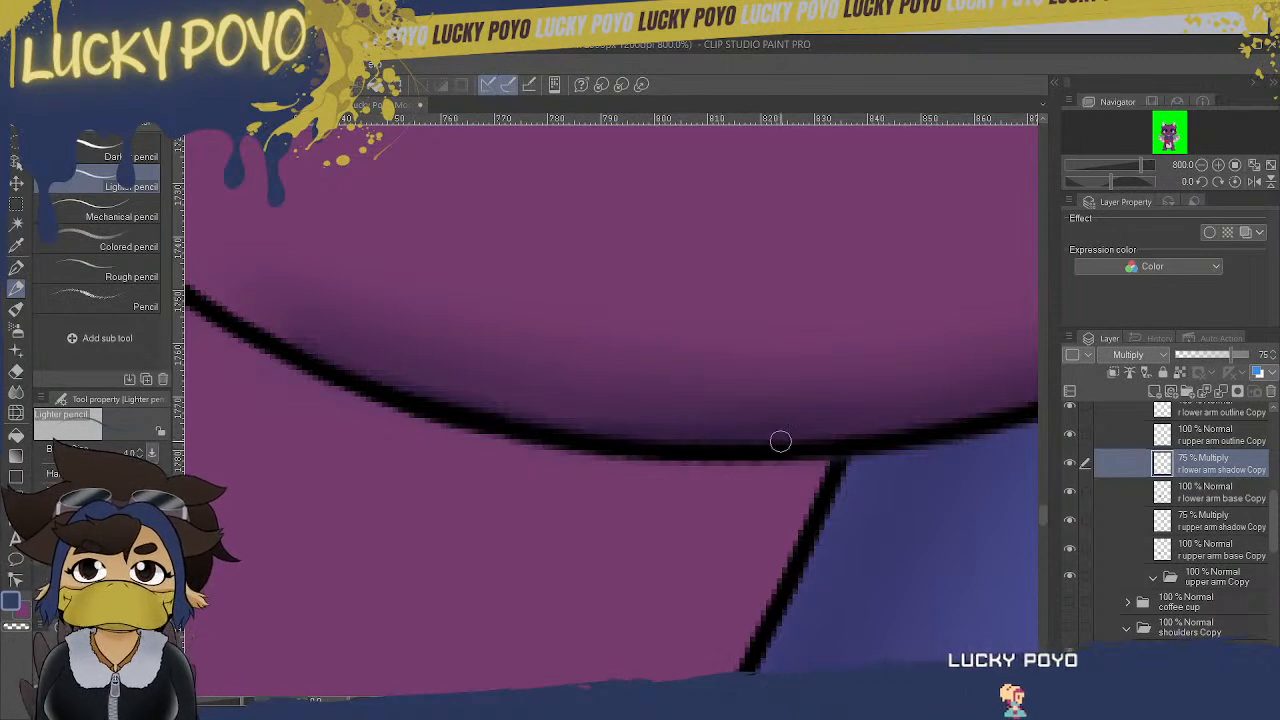
left_click_drag(686, 700, 710, 700)
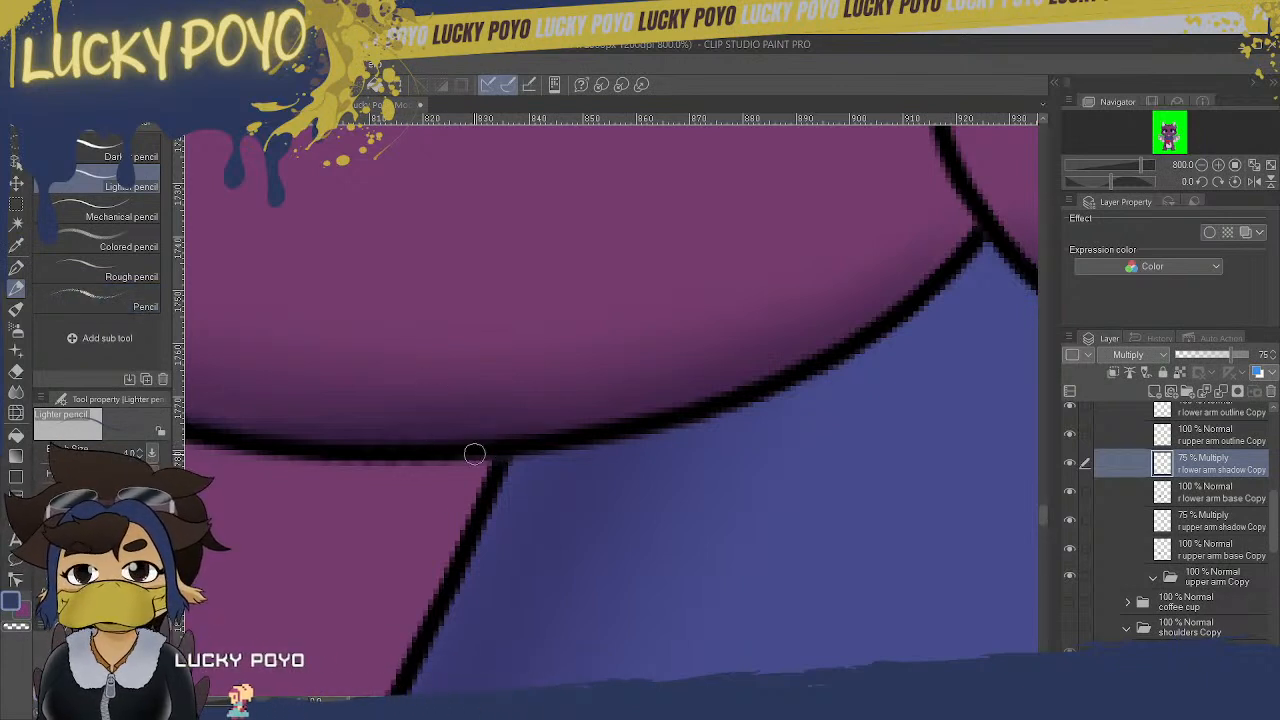
left_click_drag(720, 700, 703, 700)
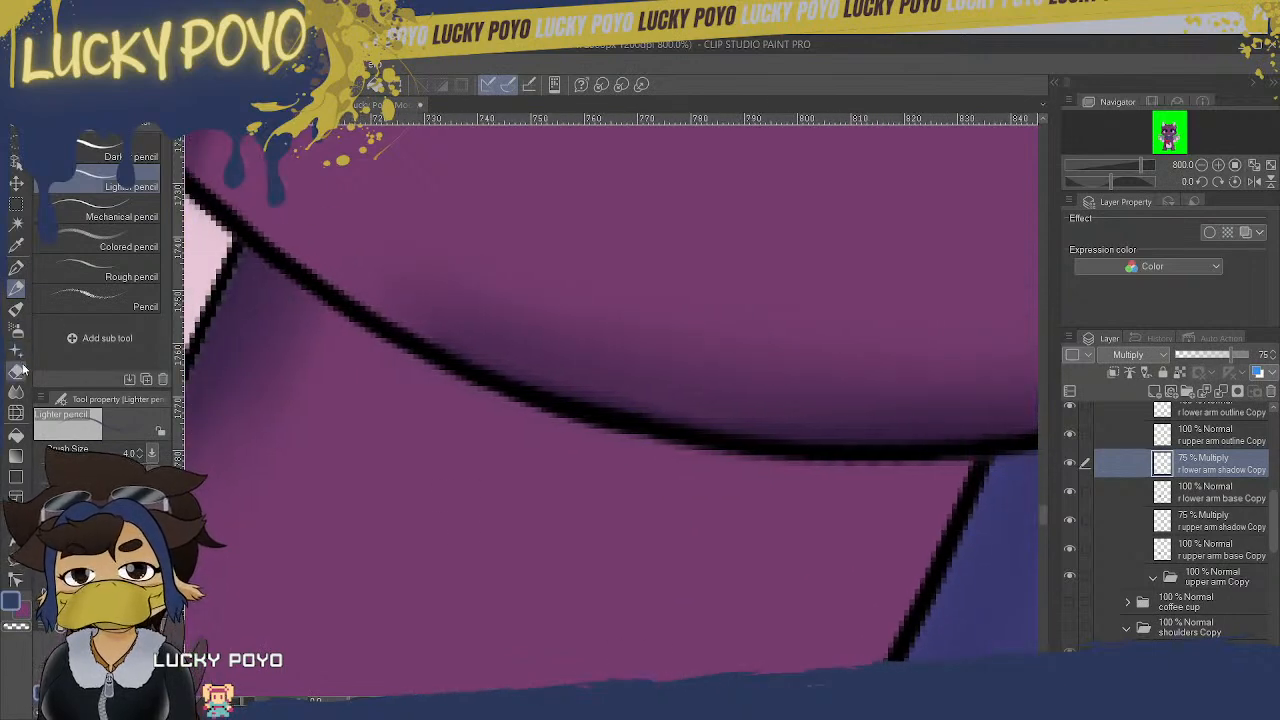
- Smudge the lower-arm shading with the Finger tip tool at size 10.4, and clip the shadow layer to the base layer below
left_click(16, 390)
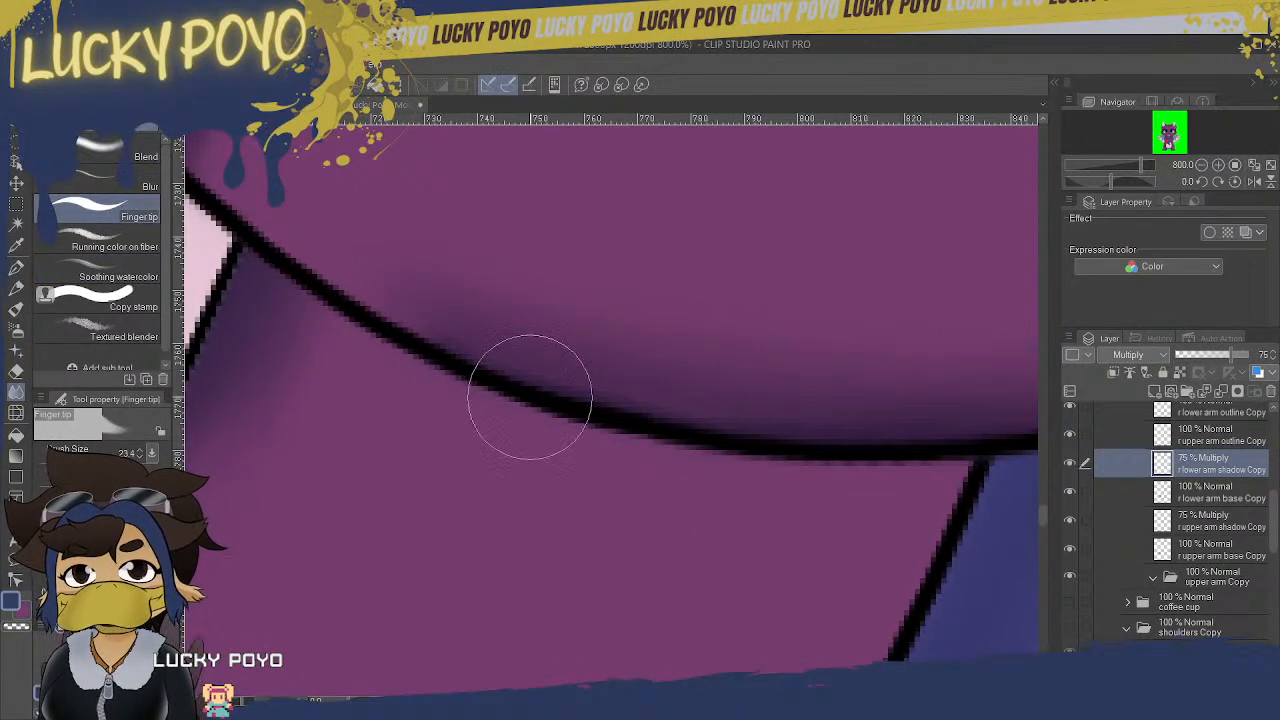
left_click_drag(612, 410, 568, 410)
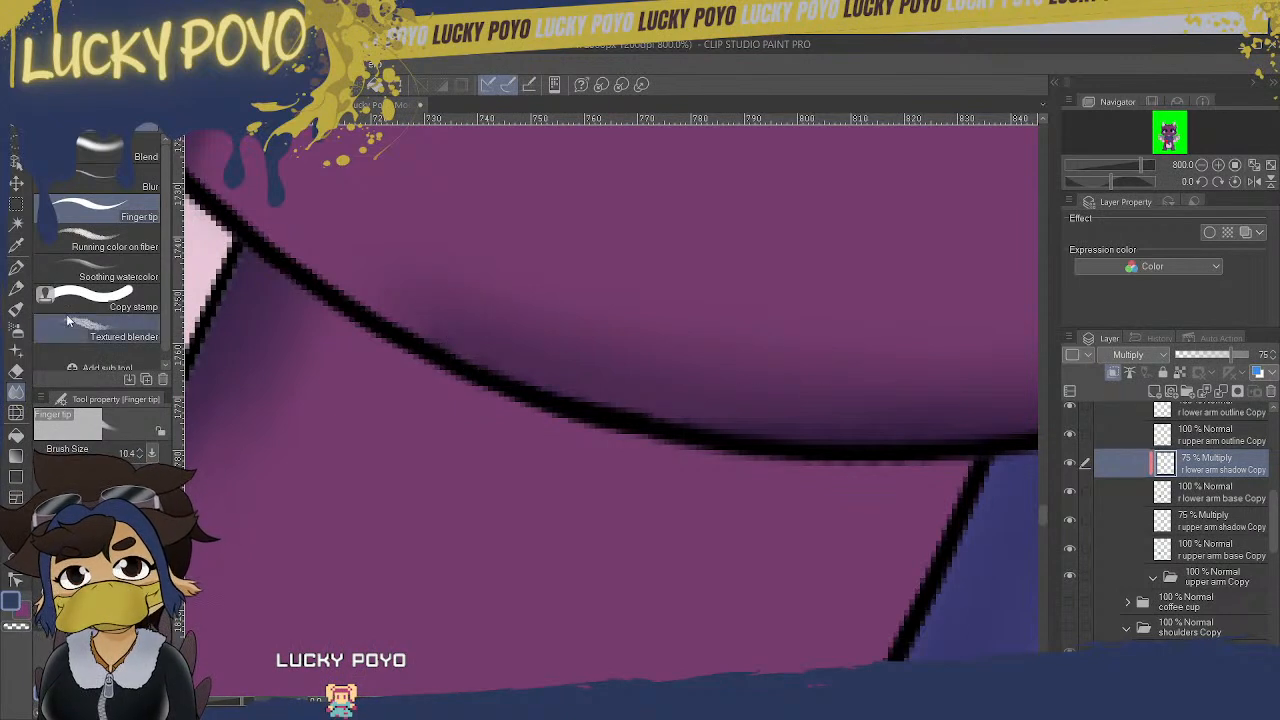
- Paint fine shading along the lower arm's bottom outline with the Soft airbrush reduced to size 4.7
left_click(16, 311)
left_click(16, 270)
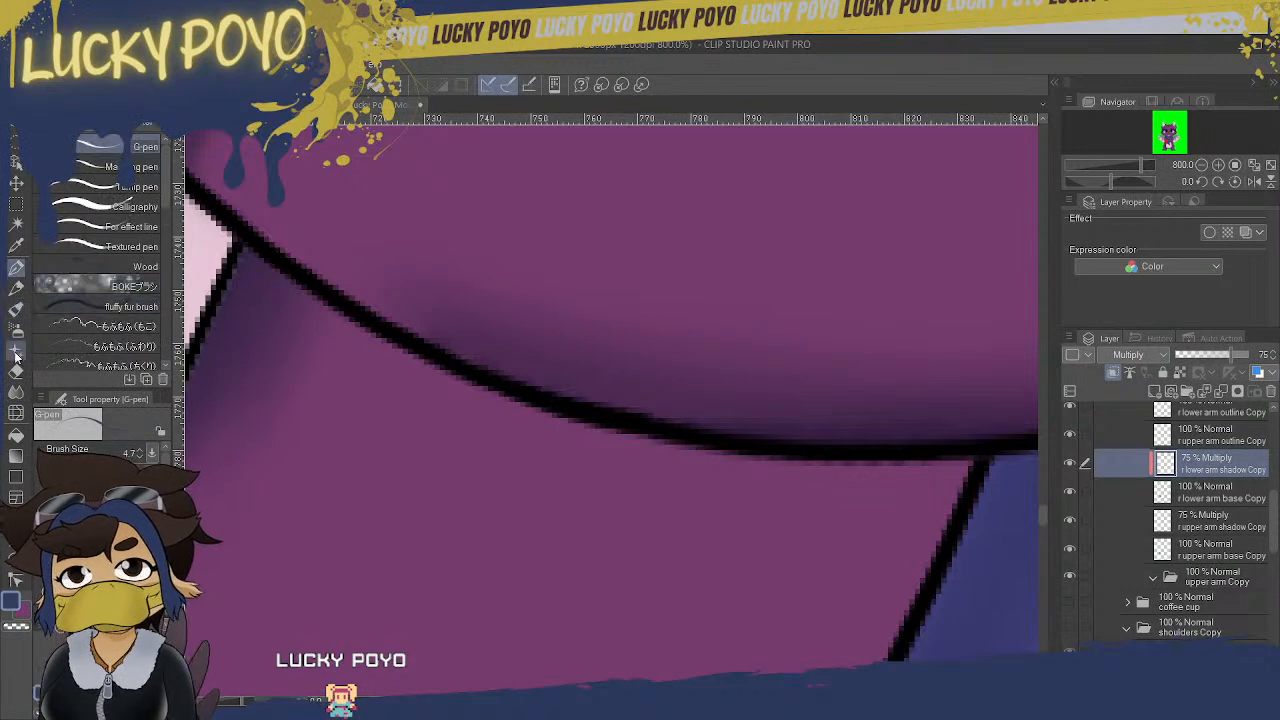
left_click(16, 327)
key("bracketleft")
key("bracketleft")
key("bracketleft")
key("bracketleft")
key("bracketleft")
key("bracketleft")
key("bracketleft")
key("bracketleft")
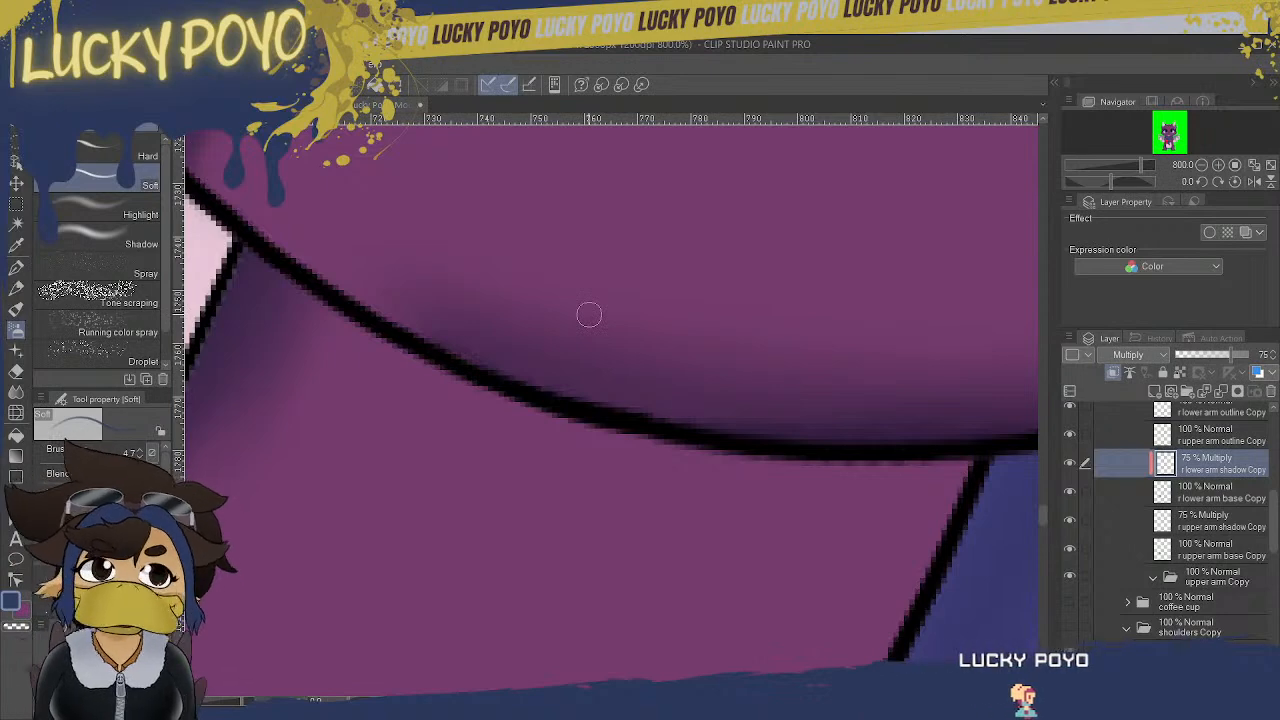
left_click_drag(672, 701, 700, 701)
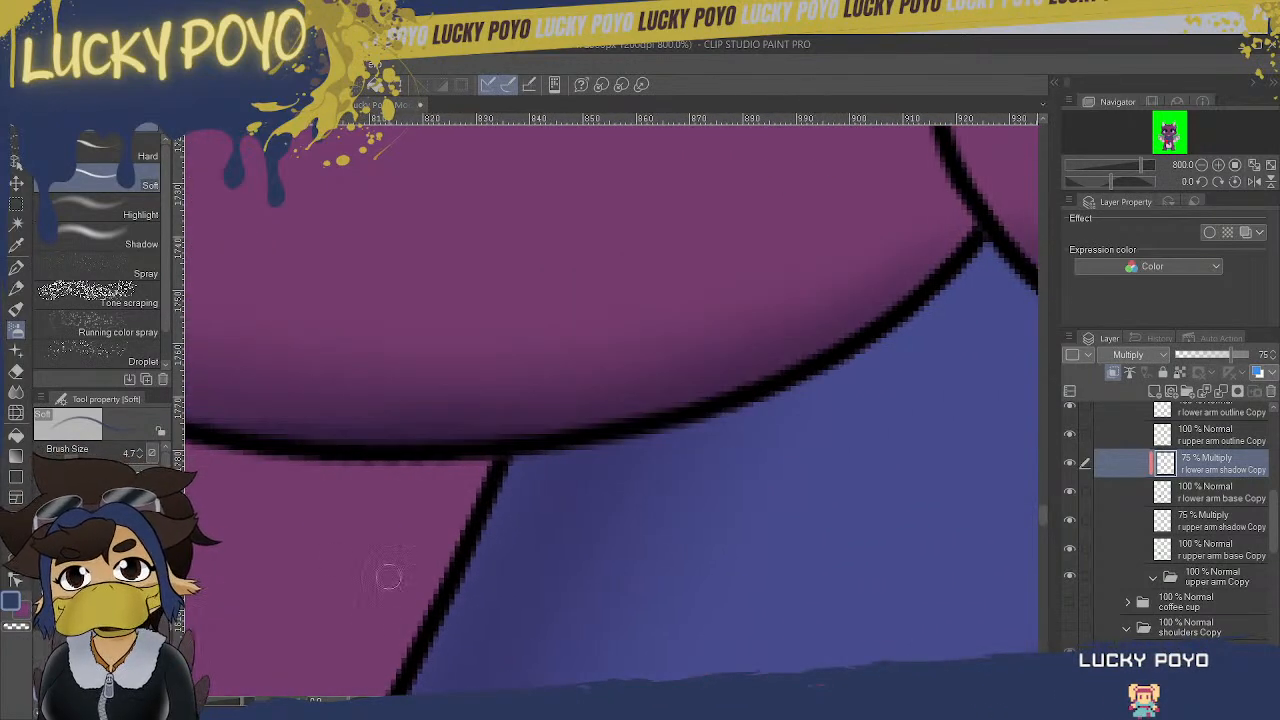
- Examine the shading of both folded lower arms against the rest of the figure, and recheck the edited arm close up
key("ctrl+minus")
key("ctrl+minus")
key("ctrl+minus")
key("ctrl+minus")
key("ctrl+minus")
key("ctrl+minus")
key("ctrl+minus")
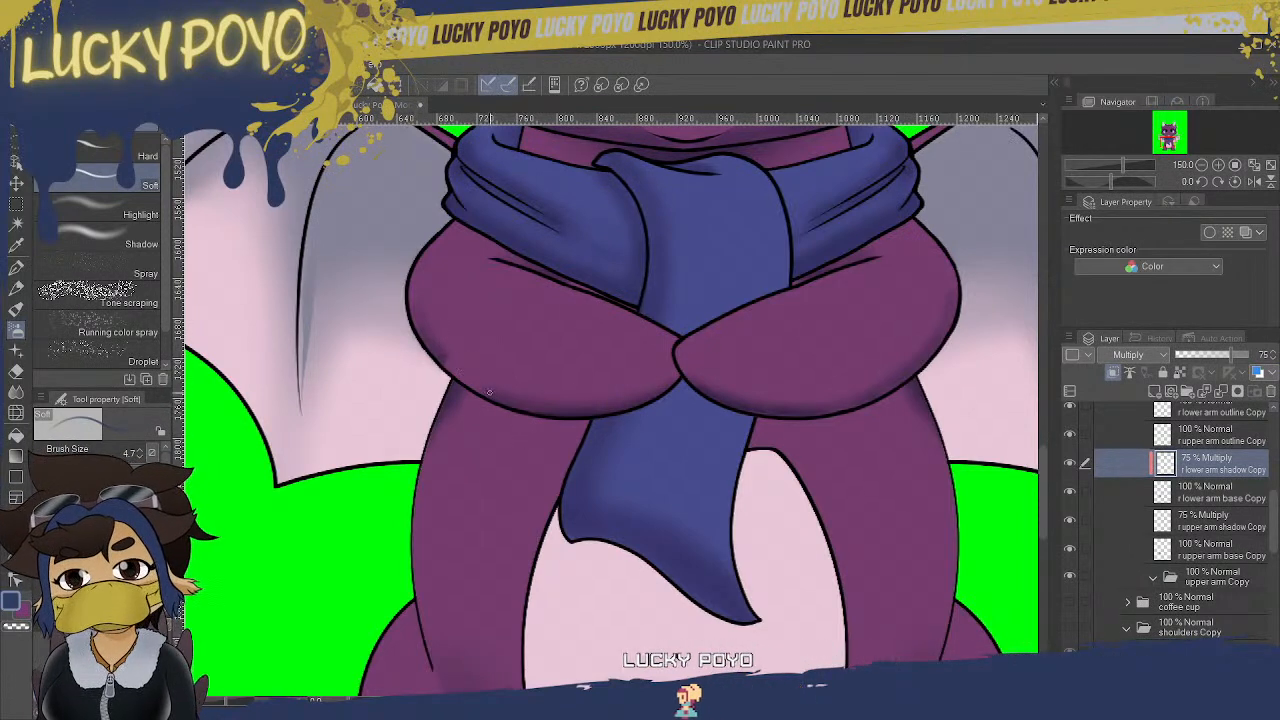
key("ctrl+plus")
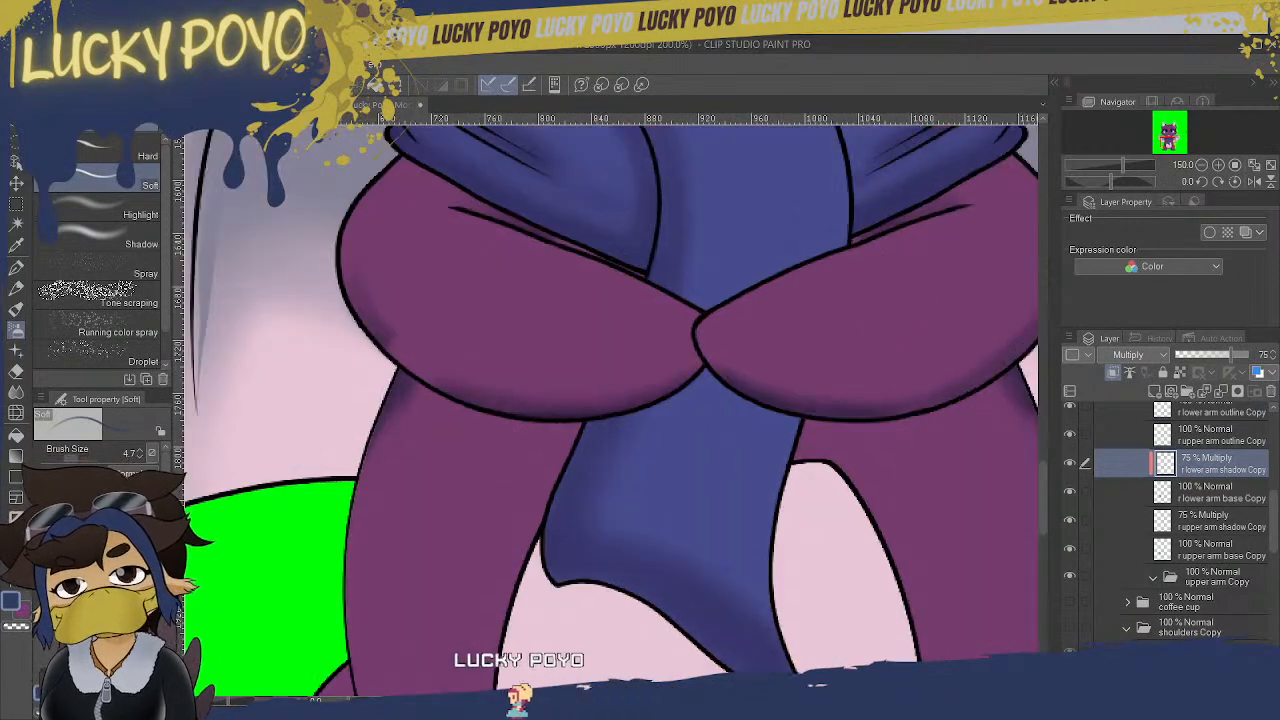
key("ctrl+plus")
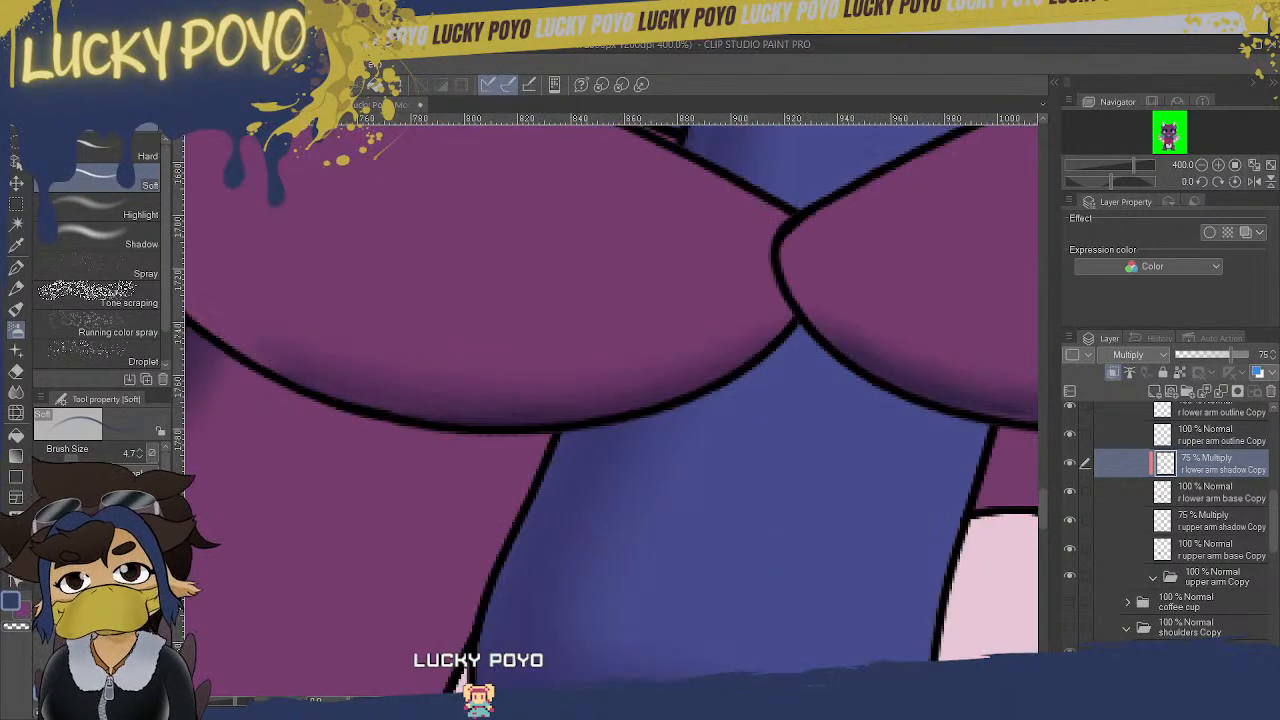
scroll(612, 410, "left", 5)
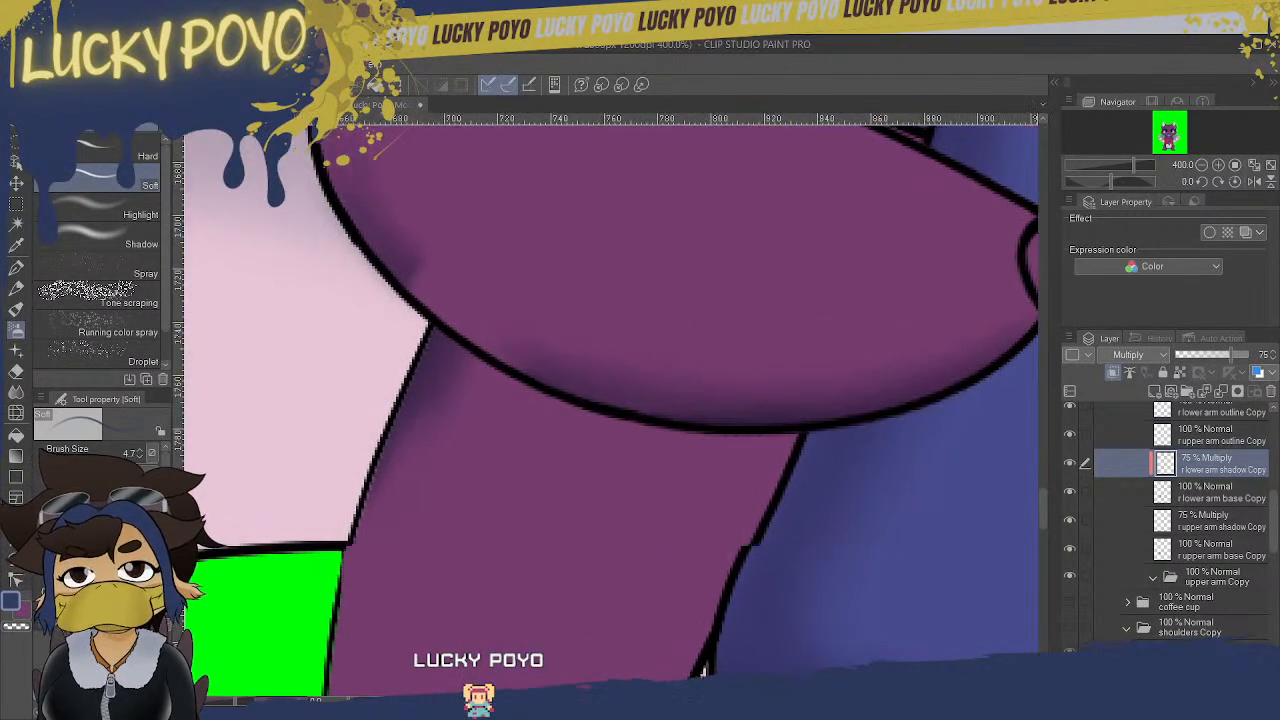
- Turn on the 3.0 white border effect for the r lower arm base Copy layer and check its bottom edge for stray pixels
left_click(1195, 488)
left_click(1209, 231)
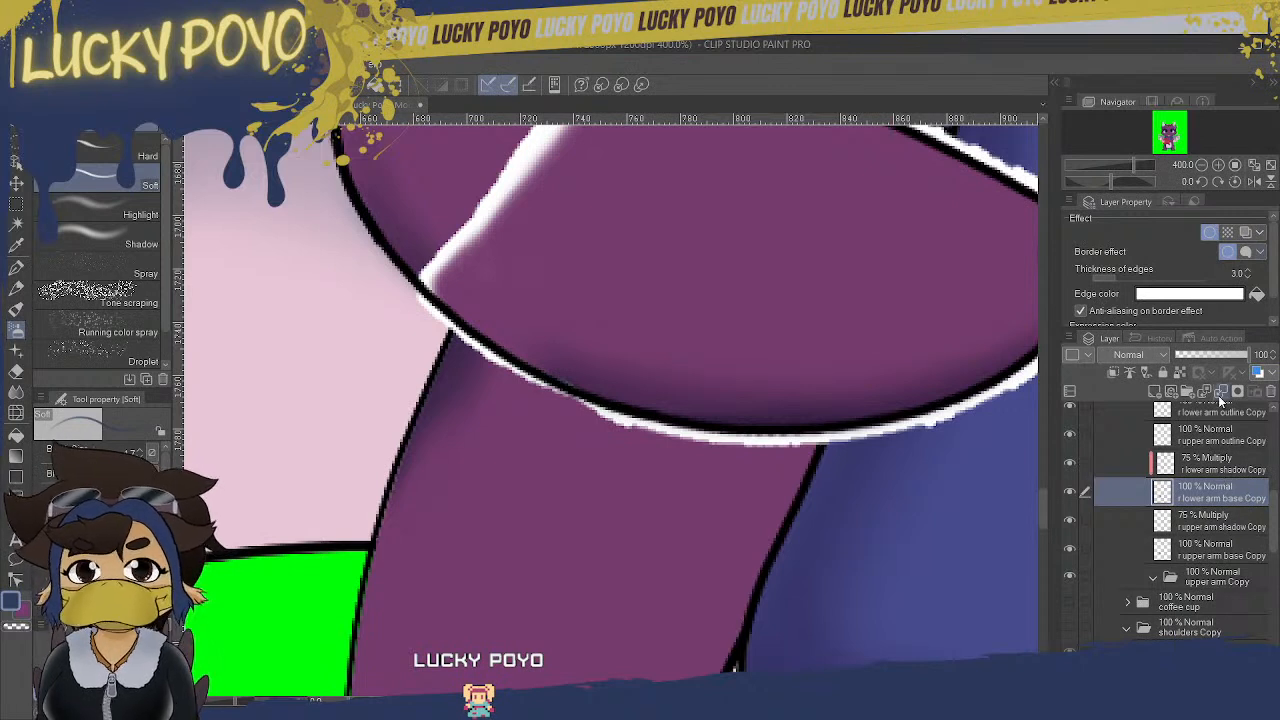
key("p")
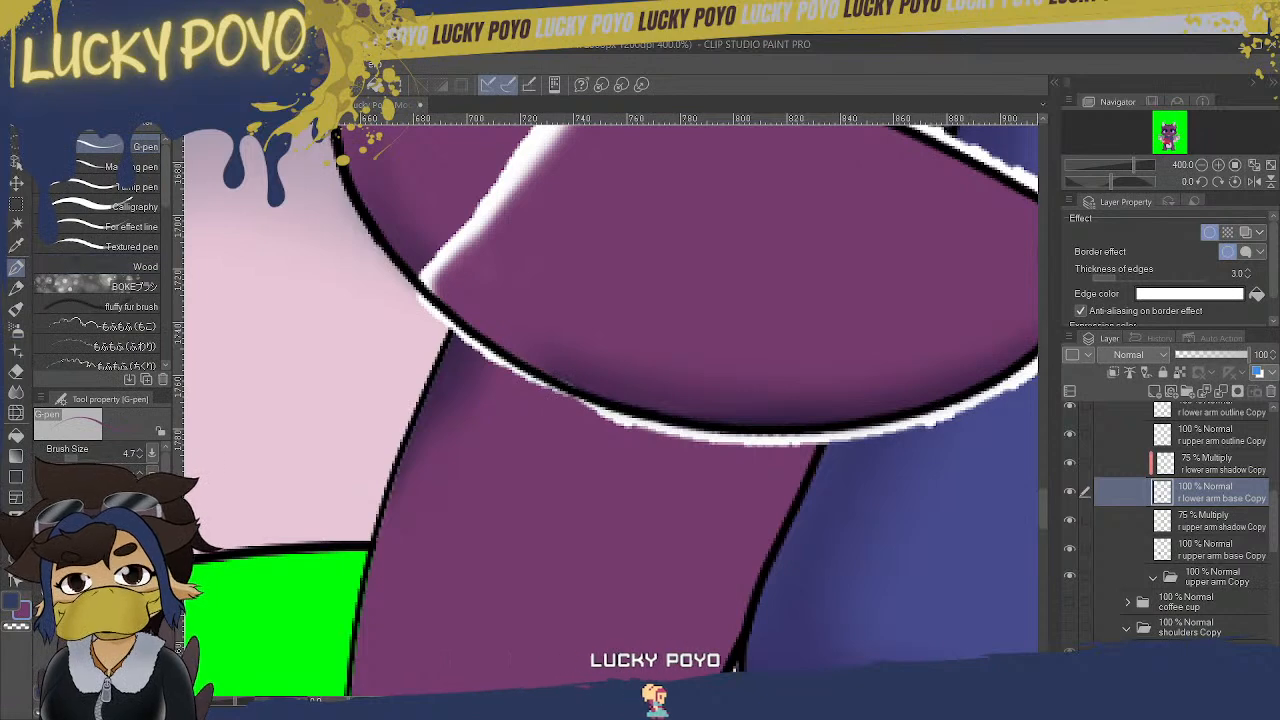
key("ctrl+plus")
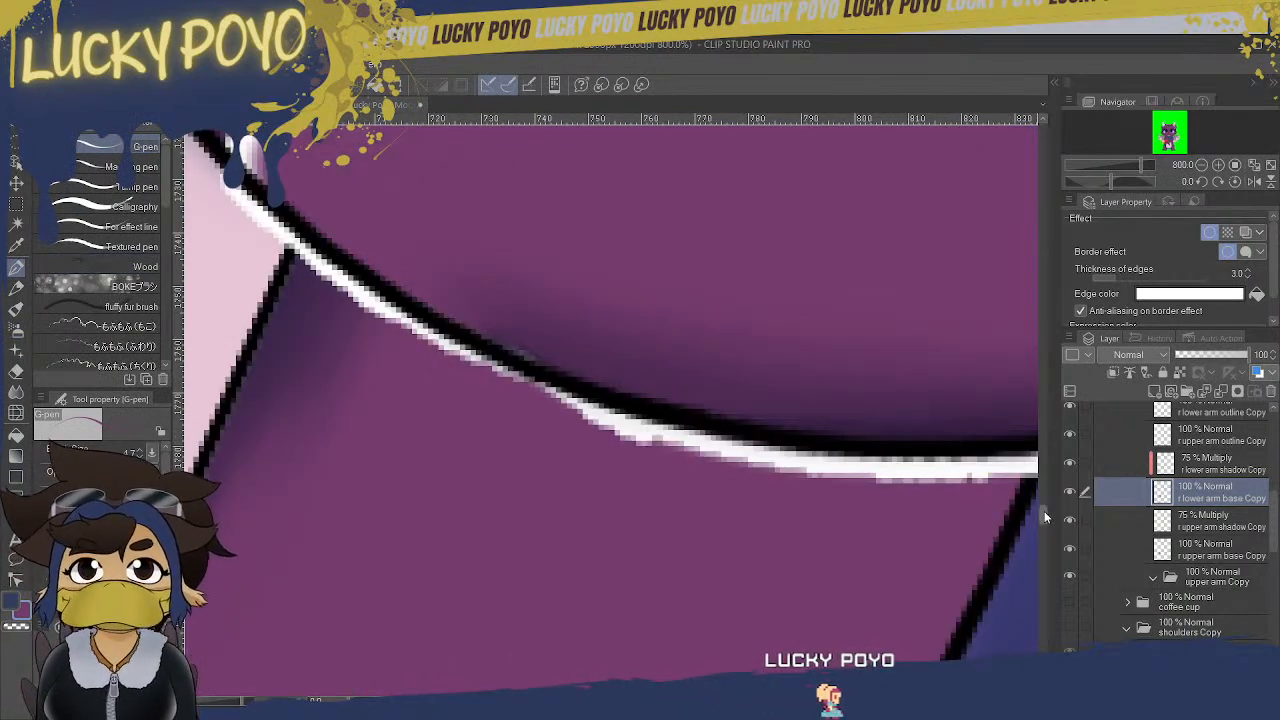
scroll(1040, 510, "up", 3)
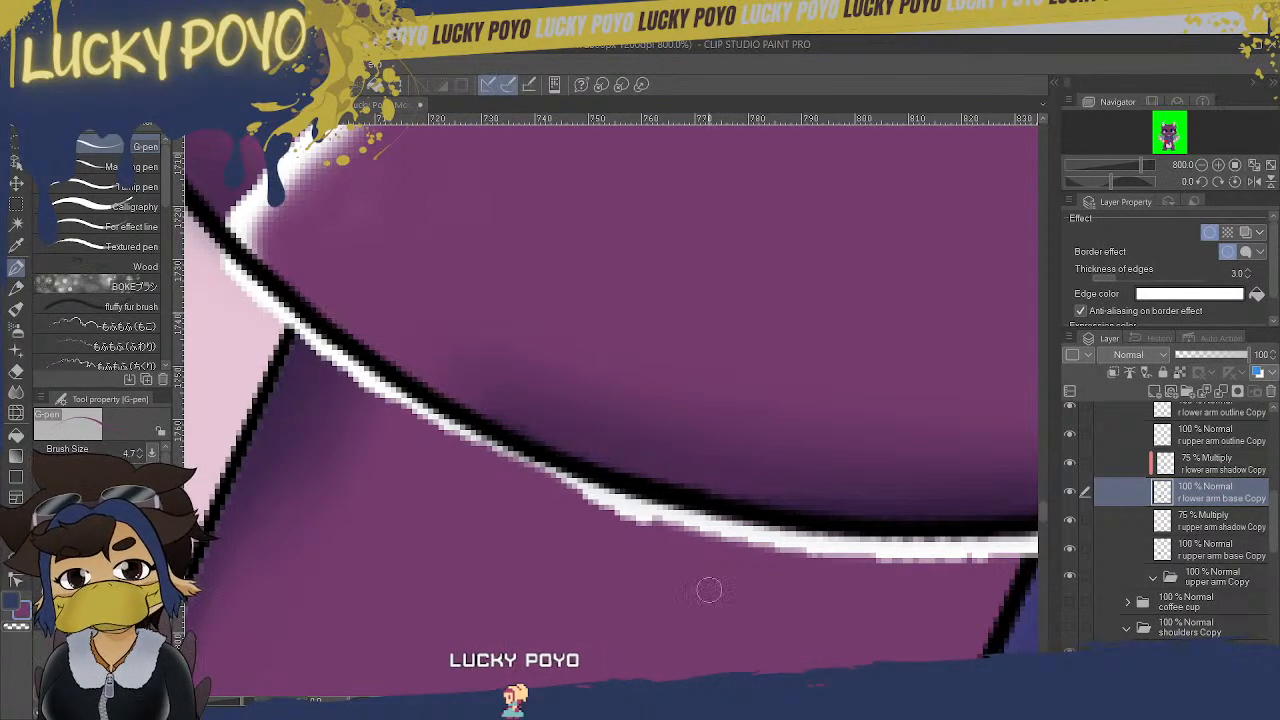
scroll(705, 565, "right", 3)
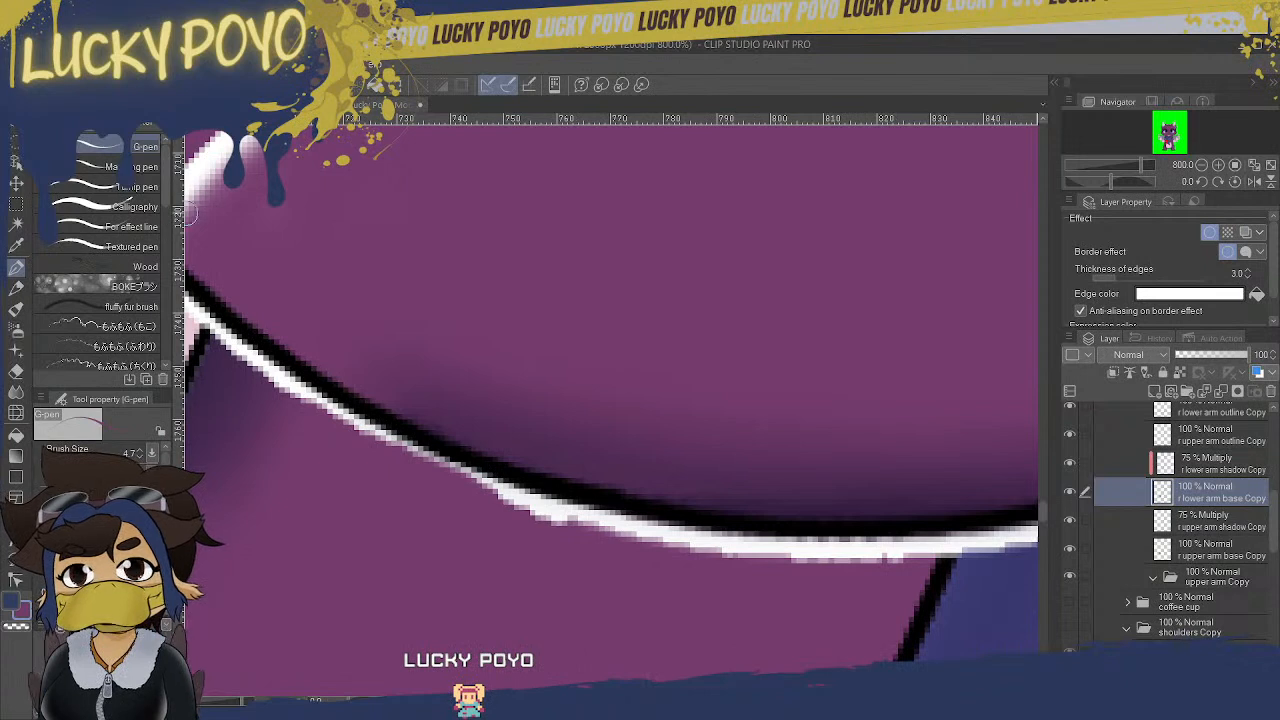
left_click(16, 326)
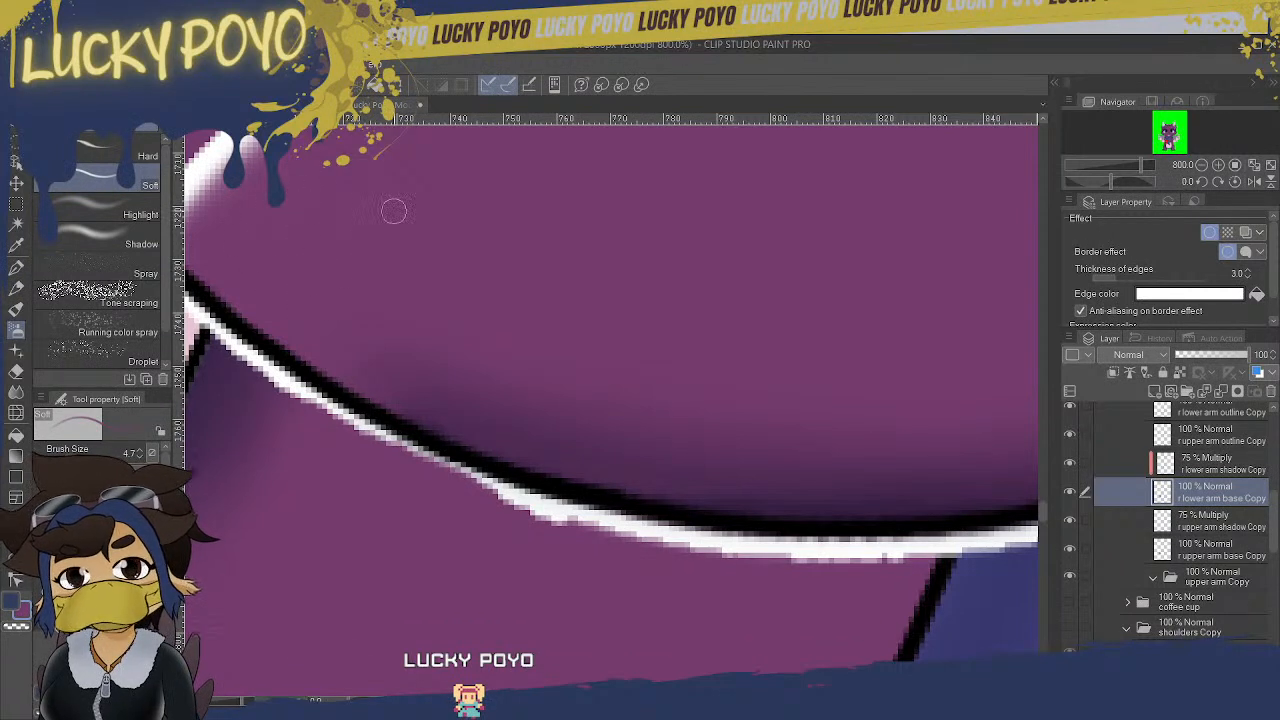
left_click(16, 267)
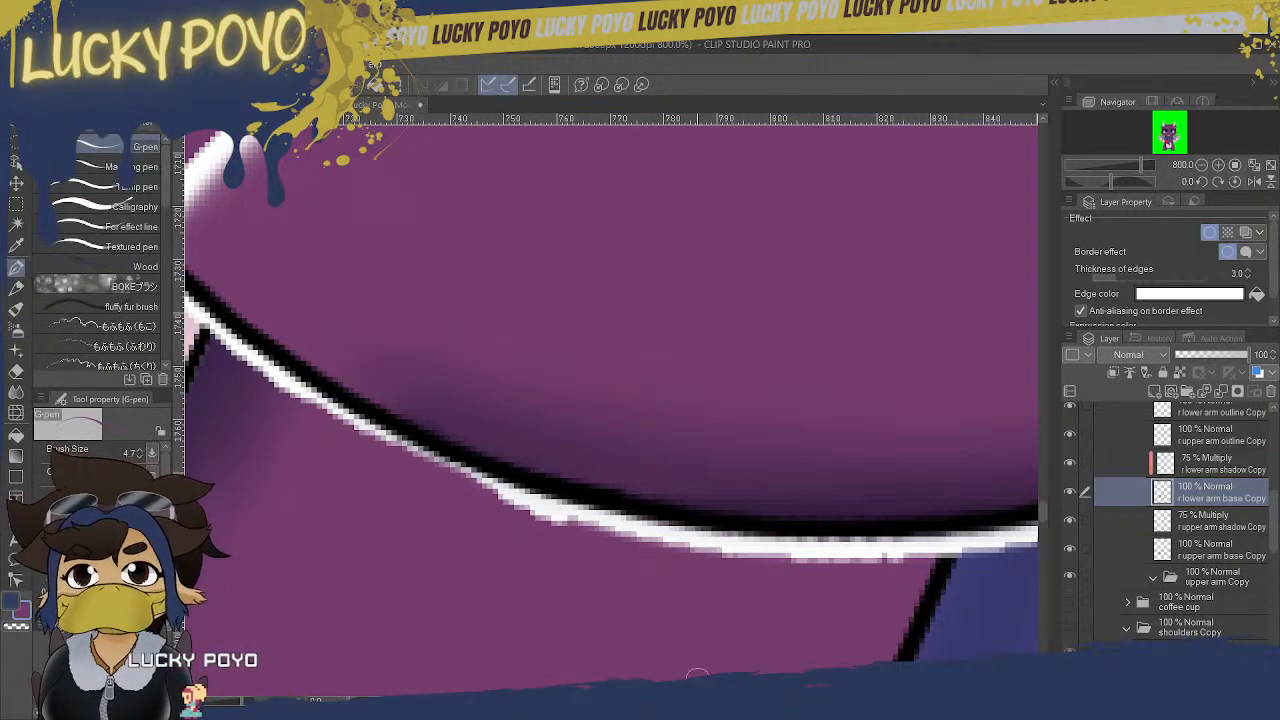
left_click_drag(653, 700, 683, 700)
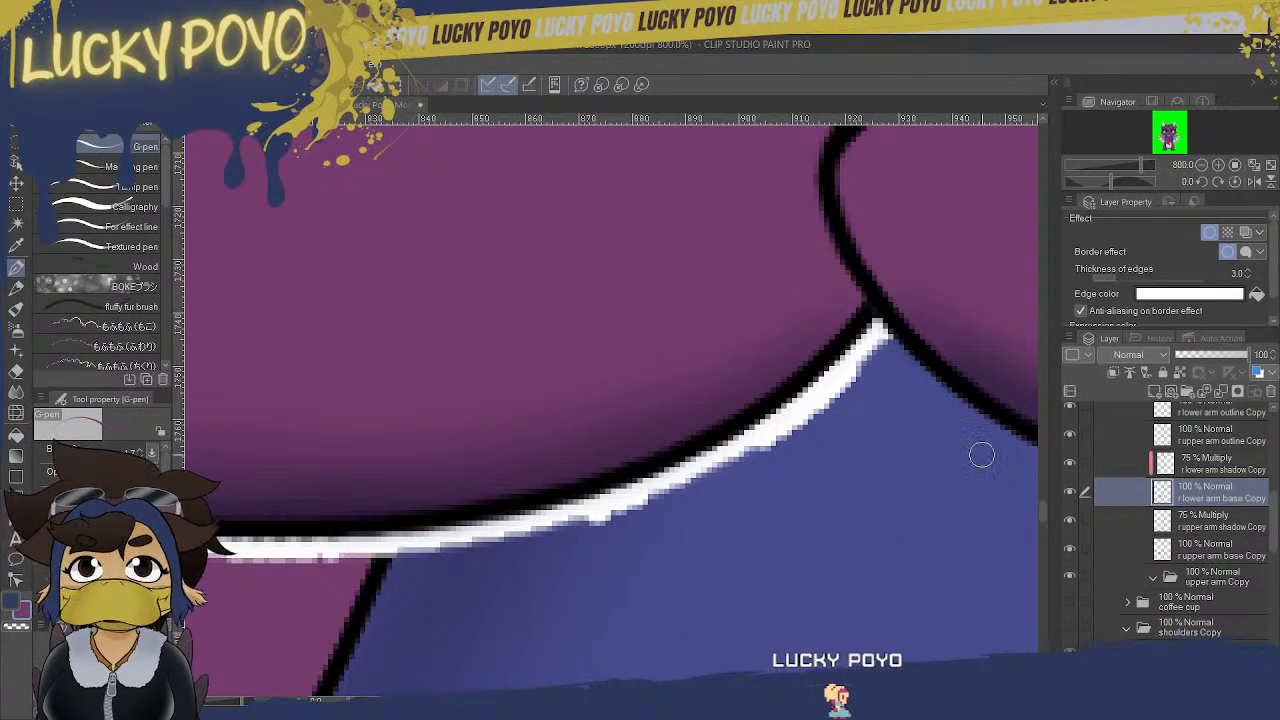
left_click(1205, 466)
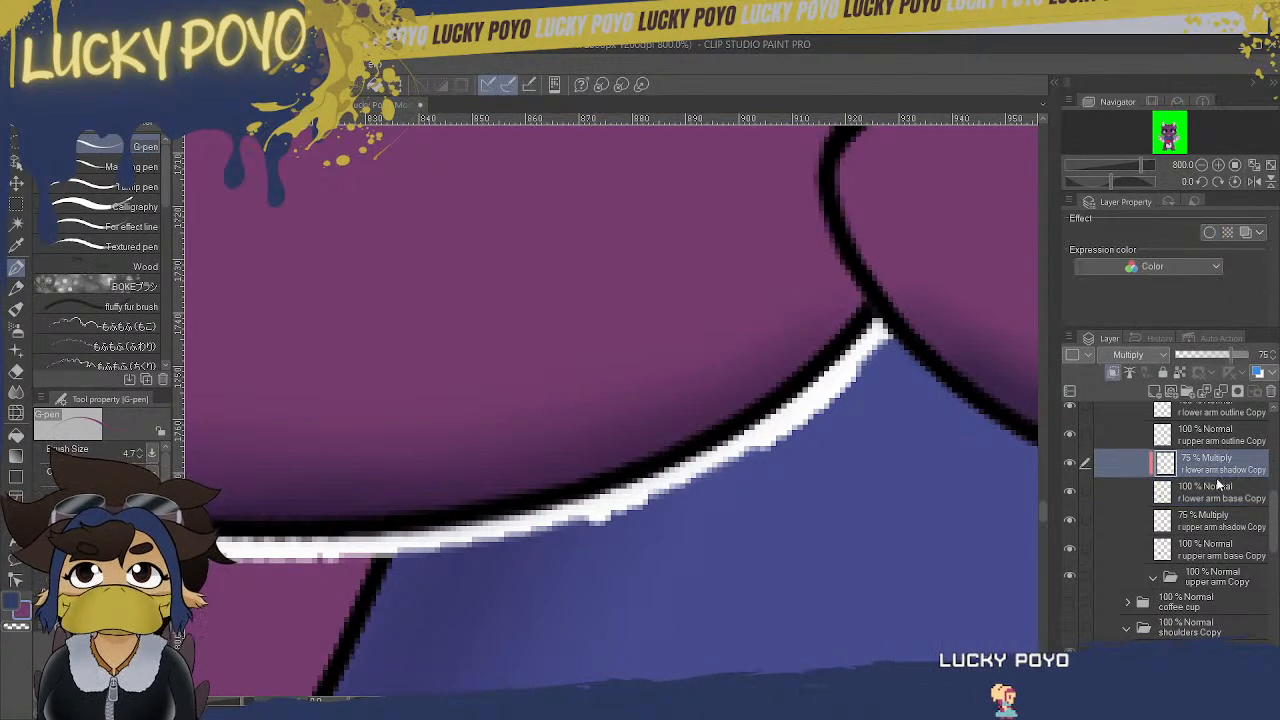
left_click(16, 370)
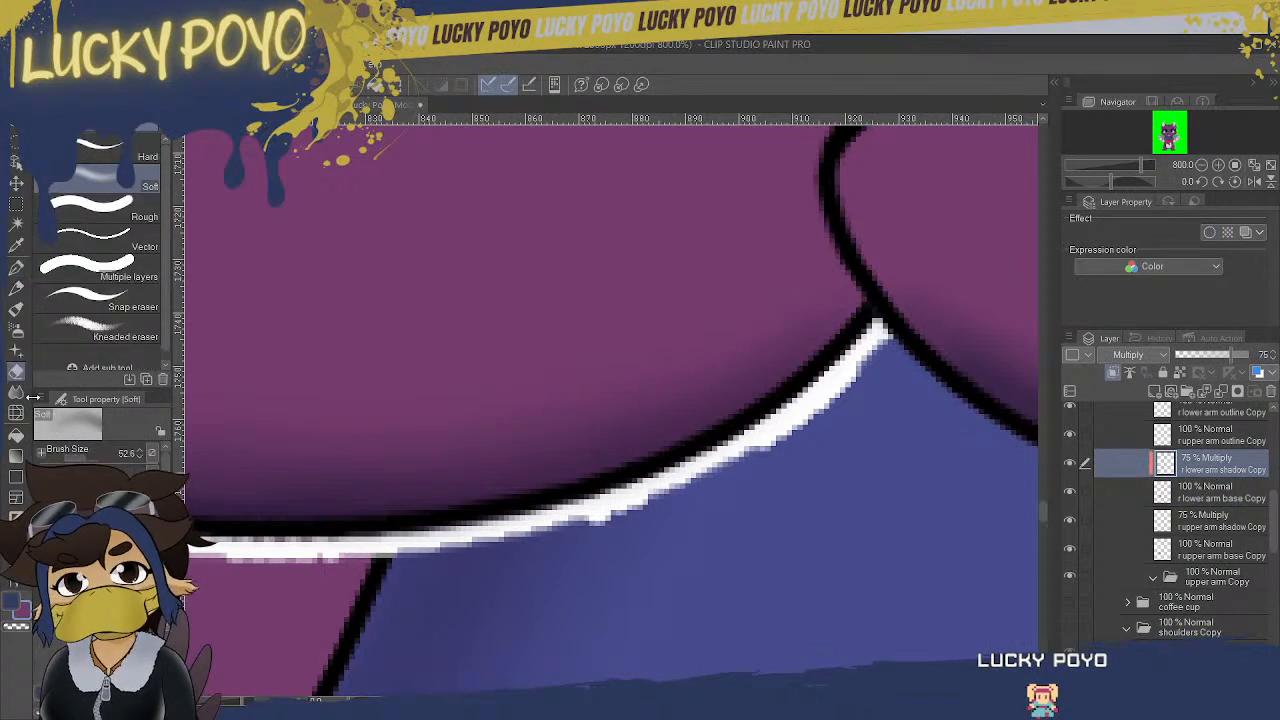
left_click(132, 160)
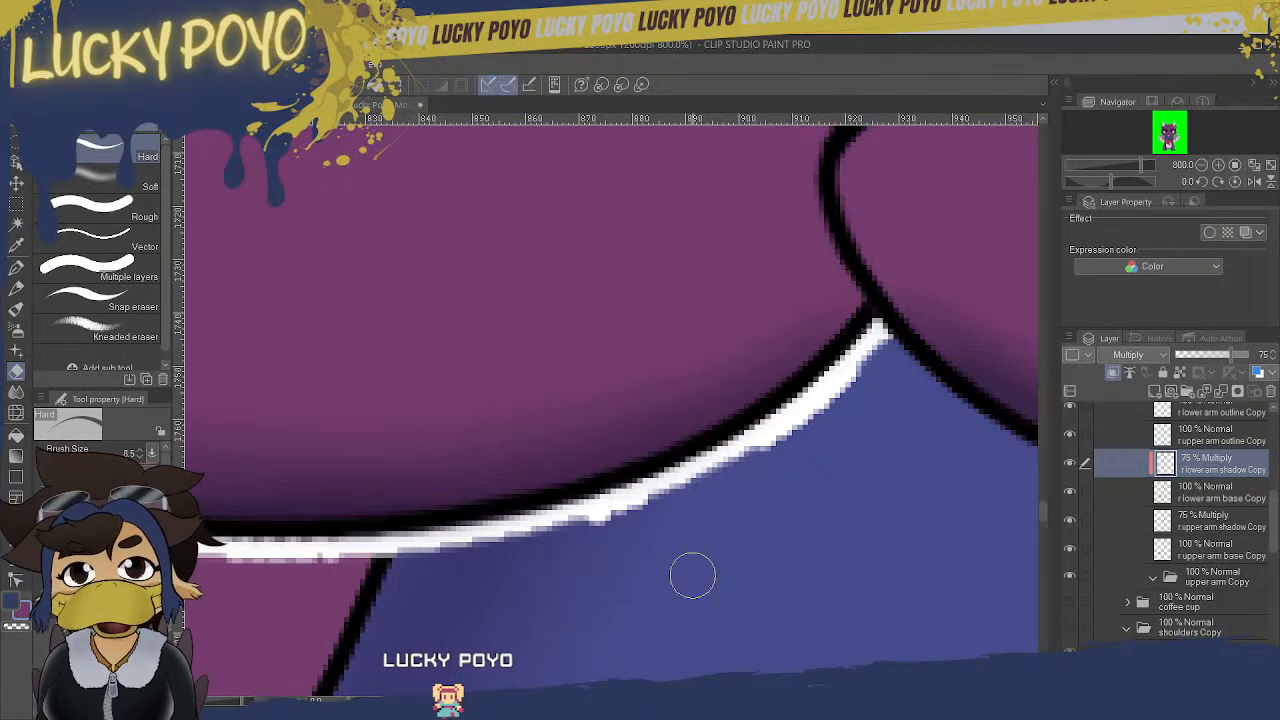
- Smooth the lower arm base's bottom edge below the outline with the G-pen at size 10.4 and the Hard eraser at 8.5
left_click_drag(663, 701, 621, 701)
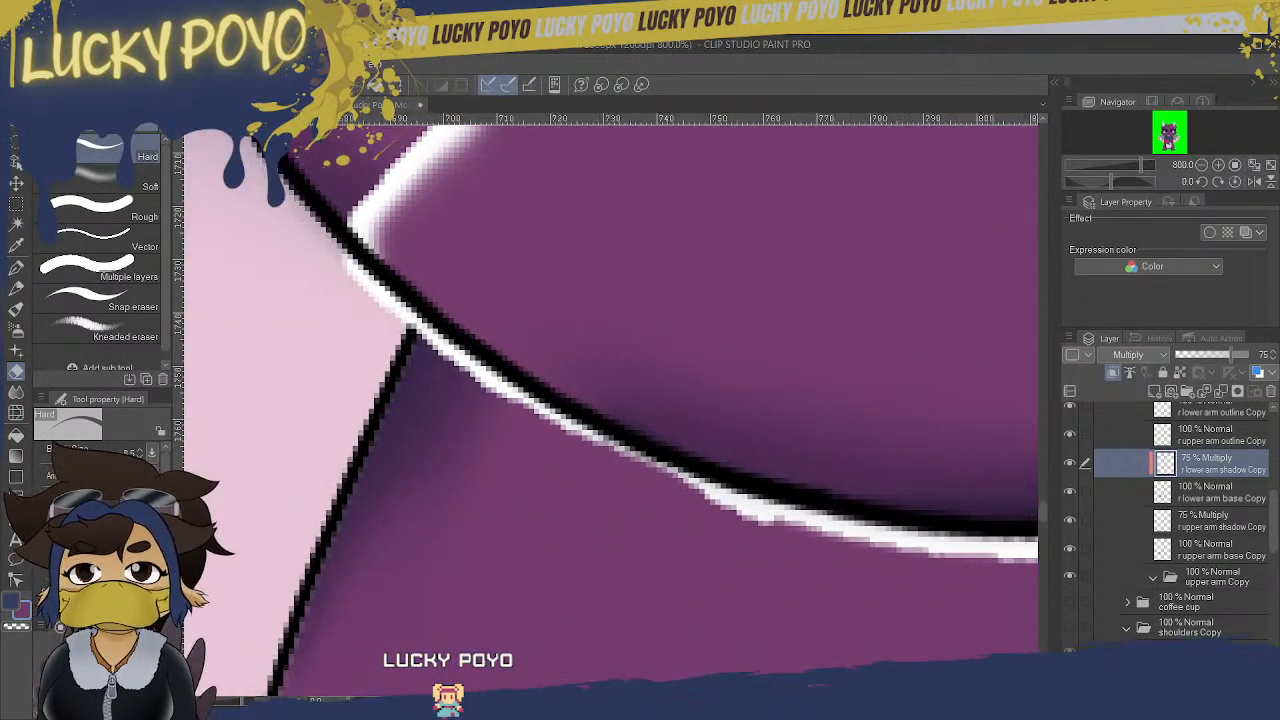
left_click(16, 268)
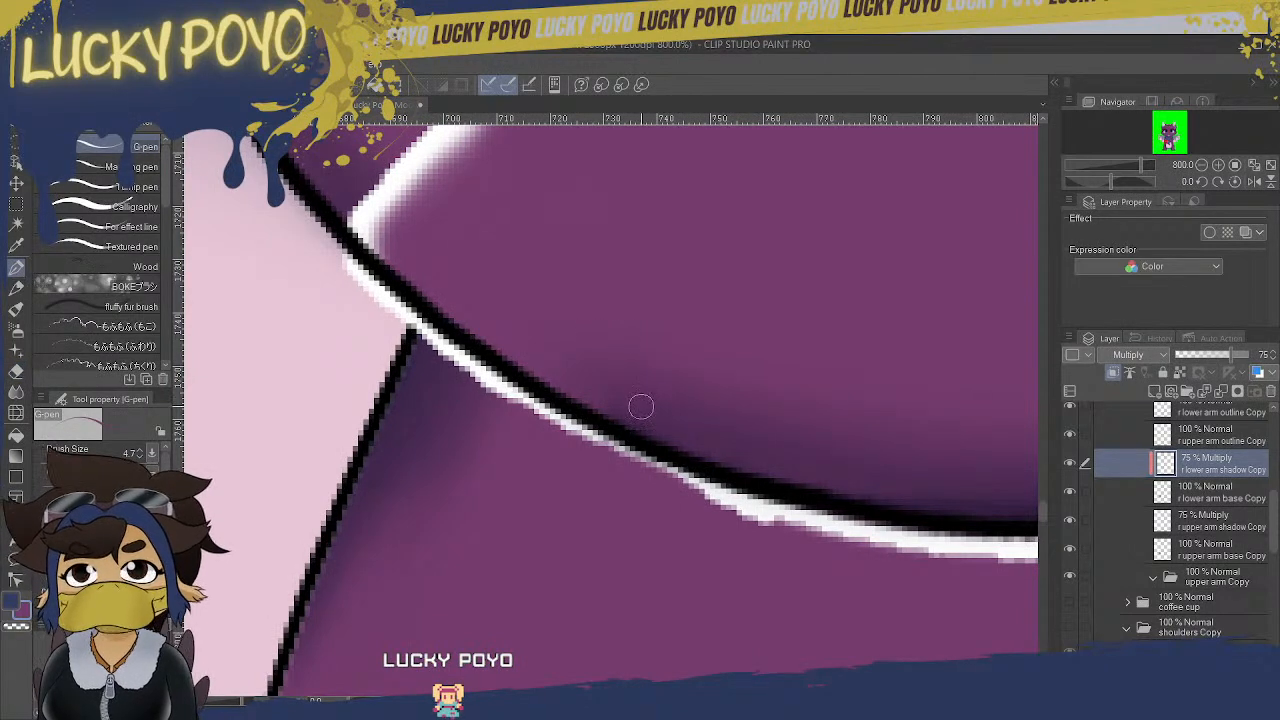
left_click(1232, 495)
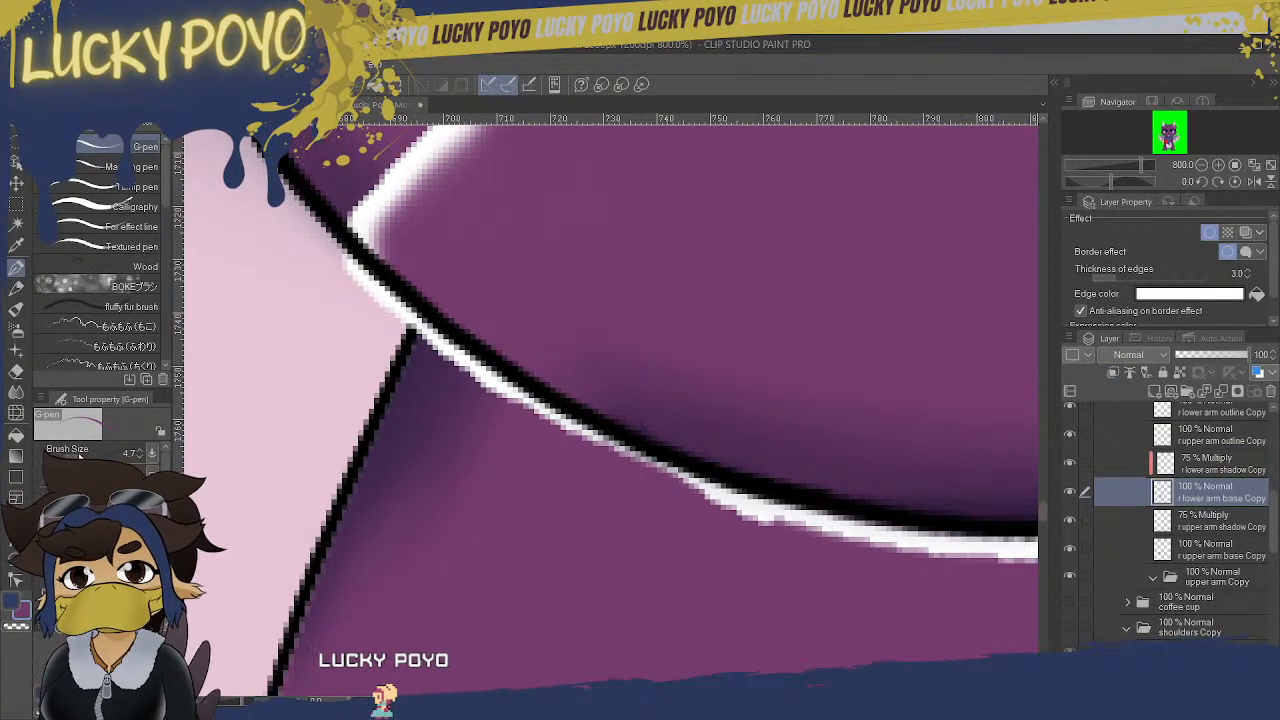
left_click(79, 460)
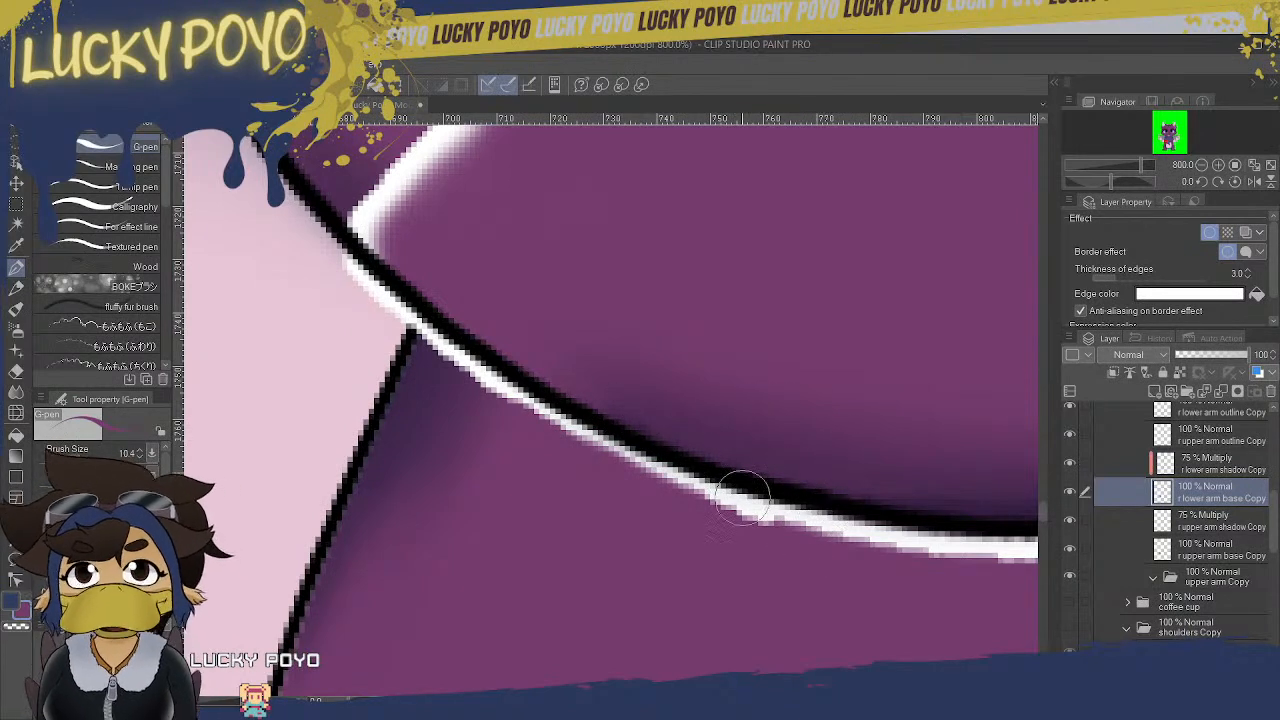
left_click(18, 371)
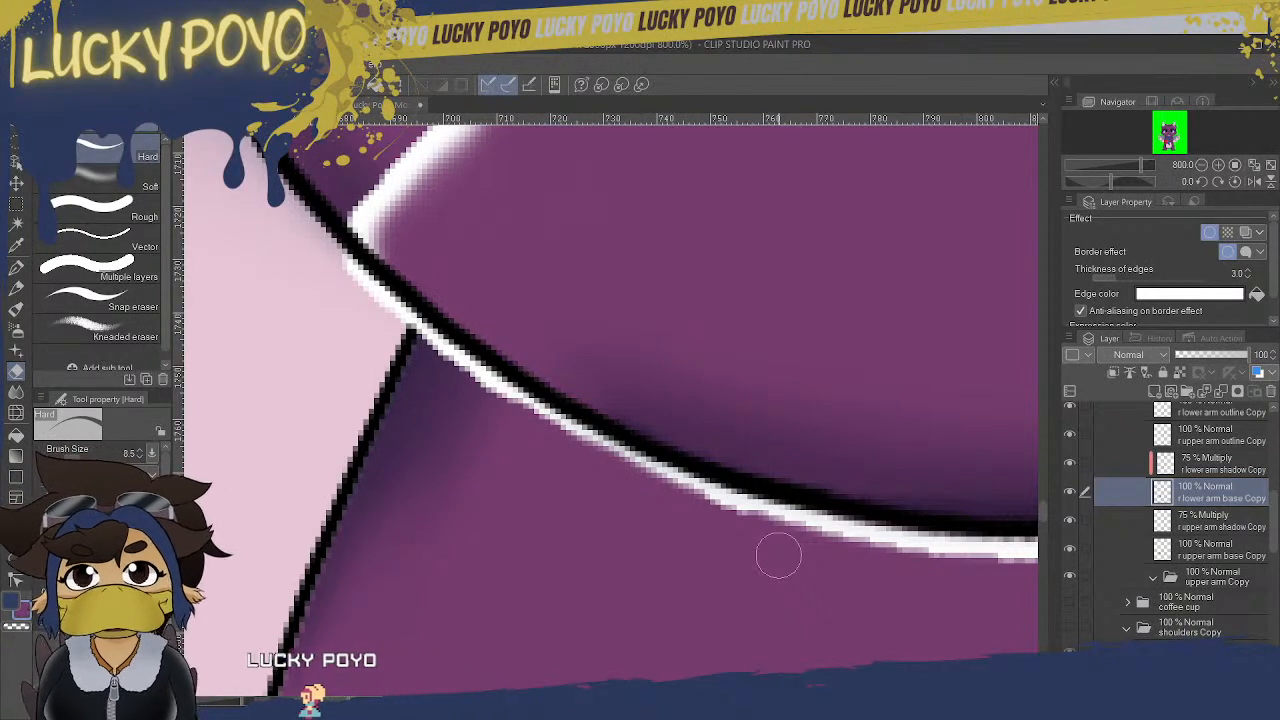
- Even out the lower arm base's upper edge along the top outline with the G-pen and the Hard eraser
left_click_drag(1276, 518, 1260, 490)
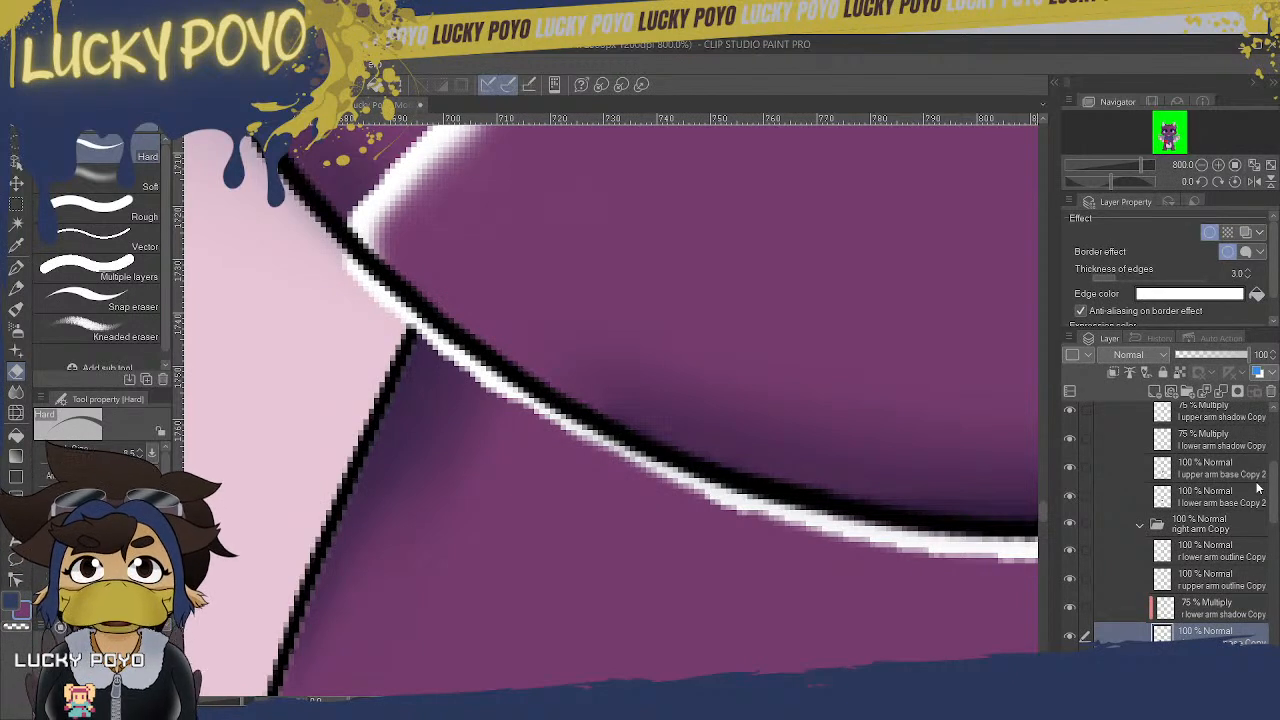
scroll(1042, 508, "up", 2)
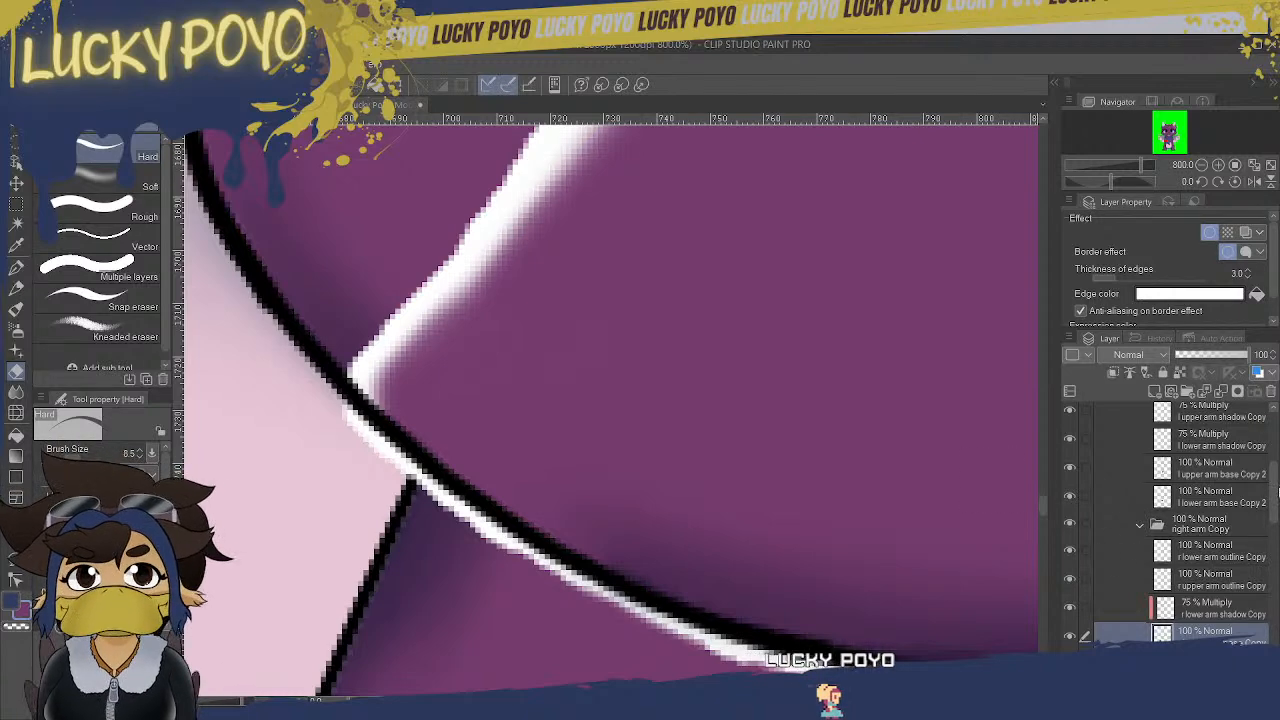
scroll(1265, 483, "up", 3)
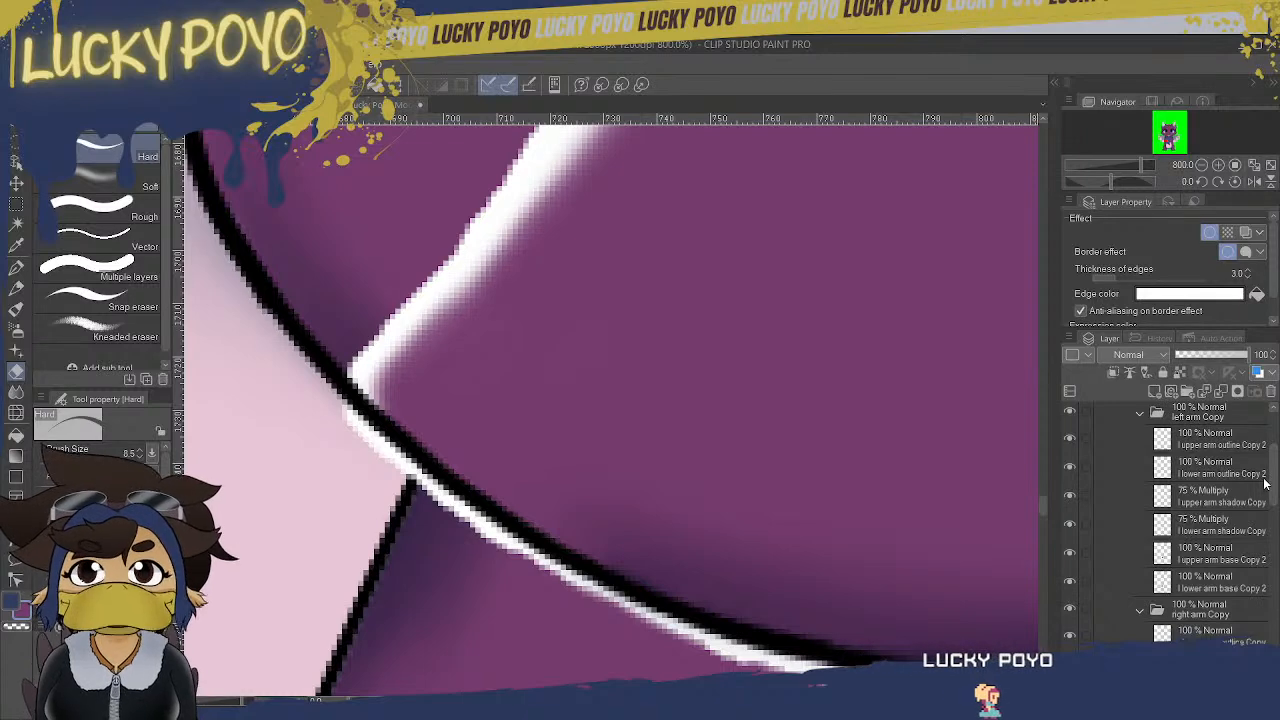
left_click_drag(1043, 502, 1046, 487)
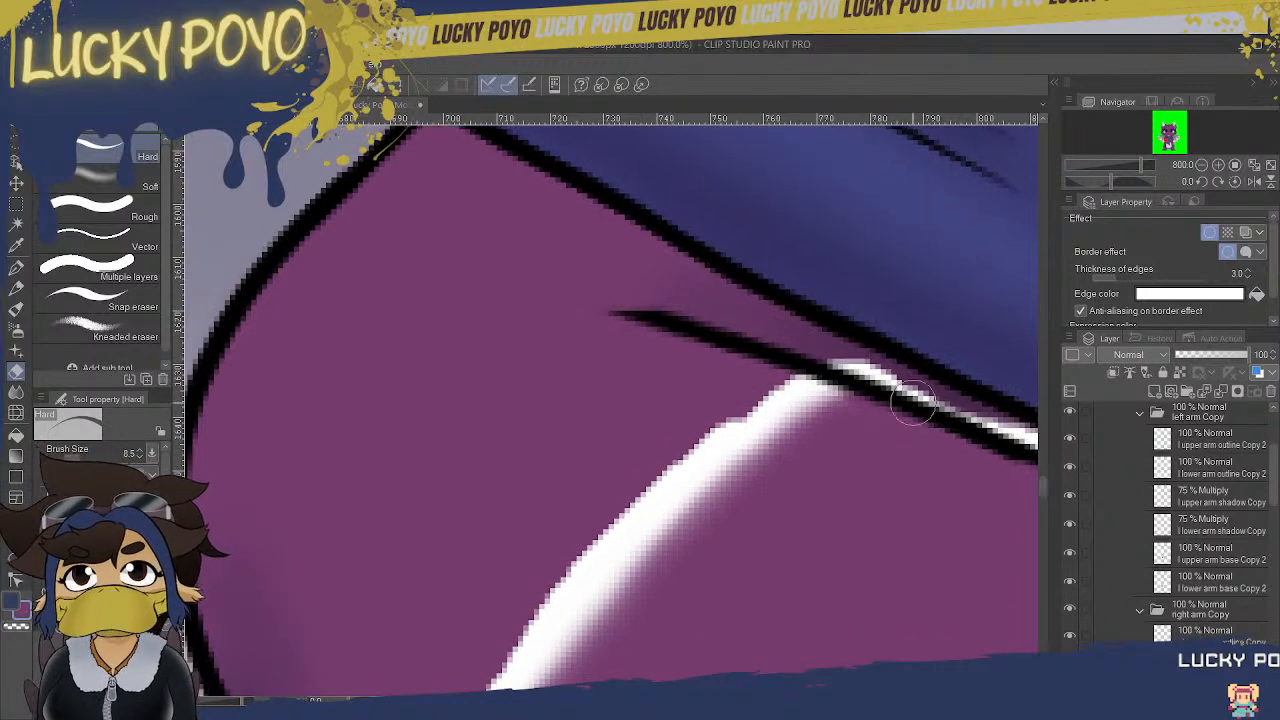
left_click(17, 268)
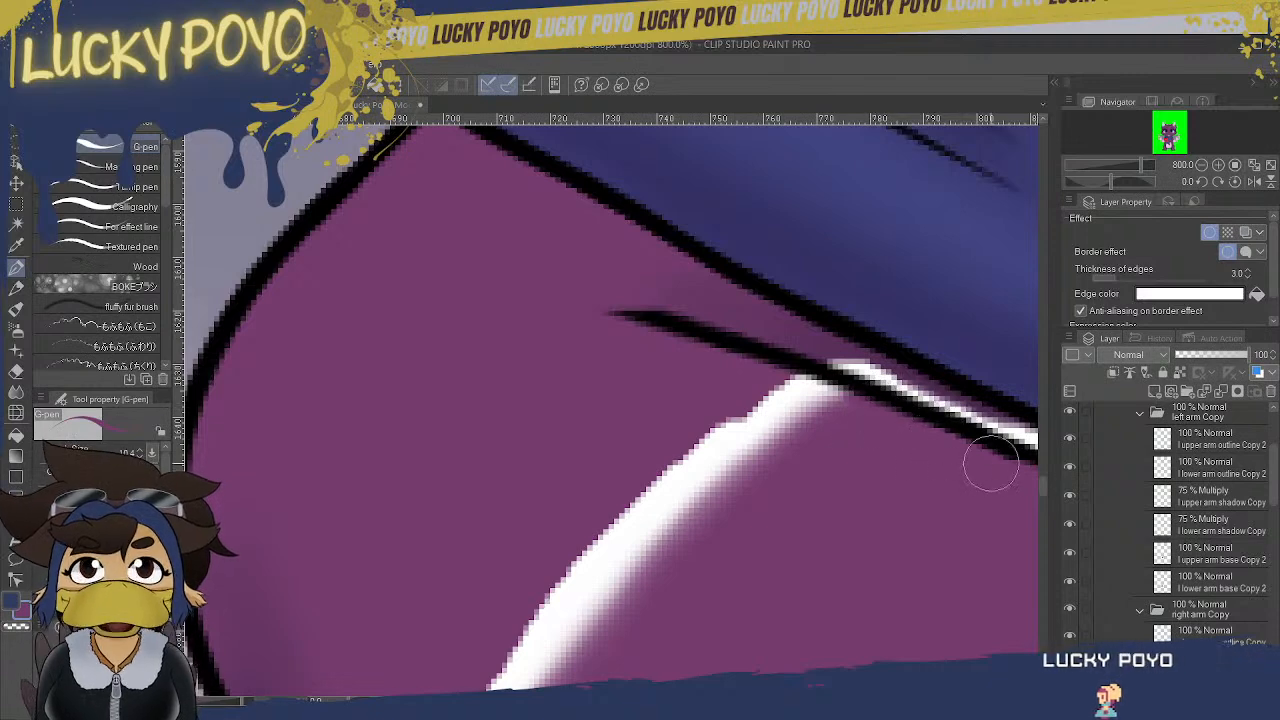
left_click_drag(643, 701, 677, 701)
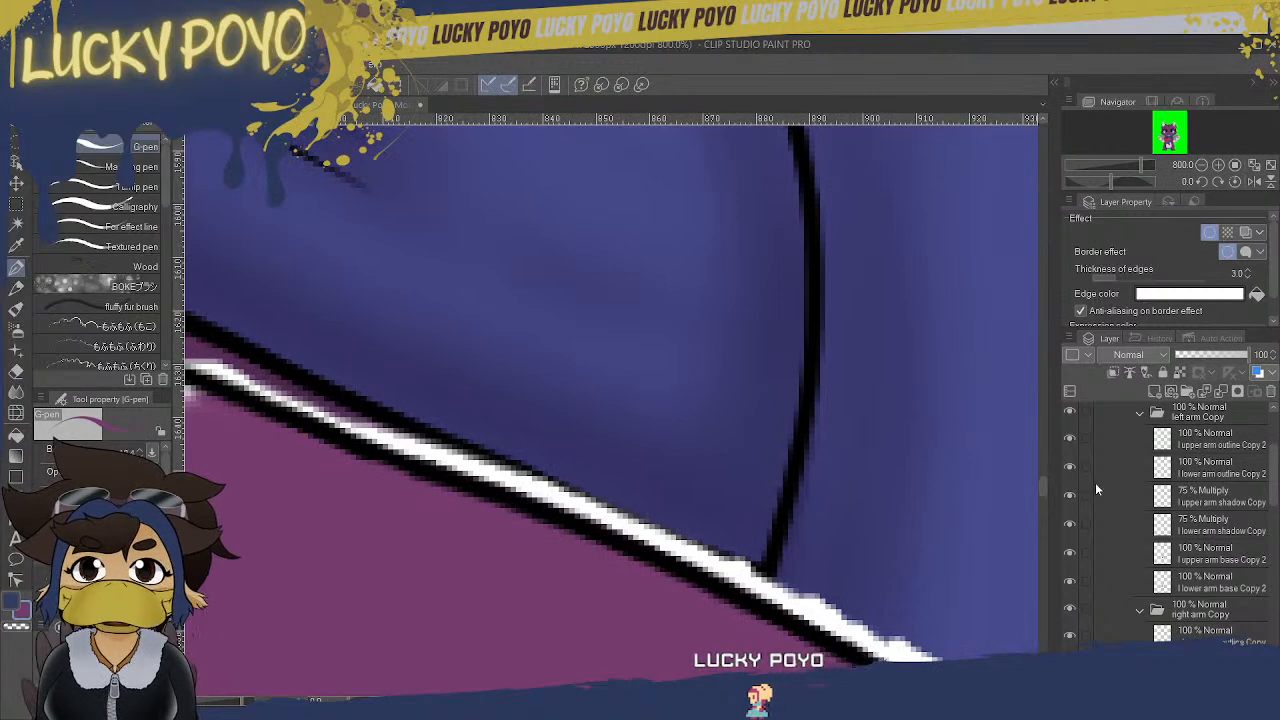
left_click_drag(1043, 481, 1045, 493)
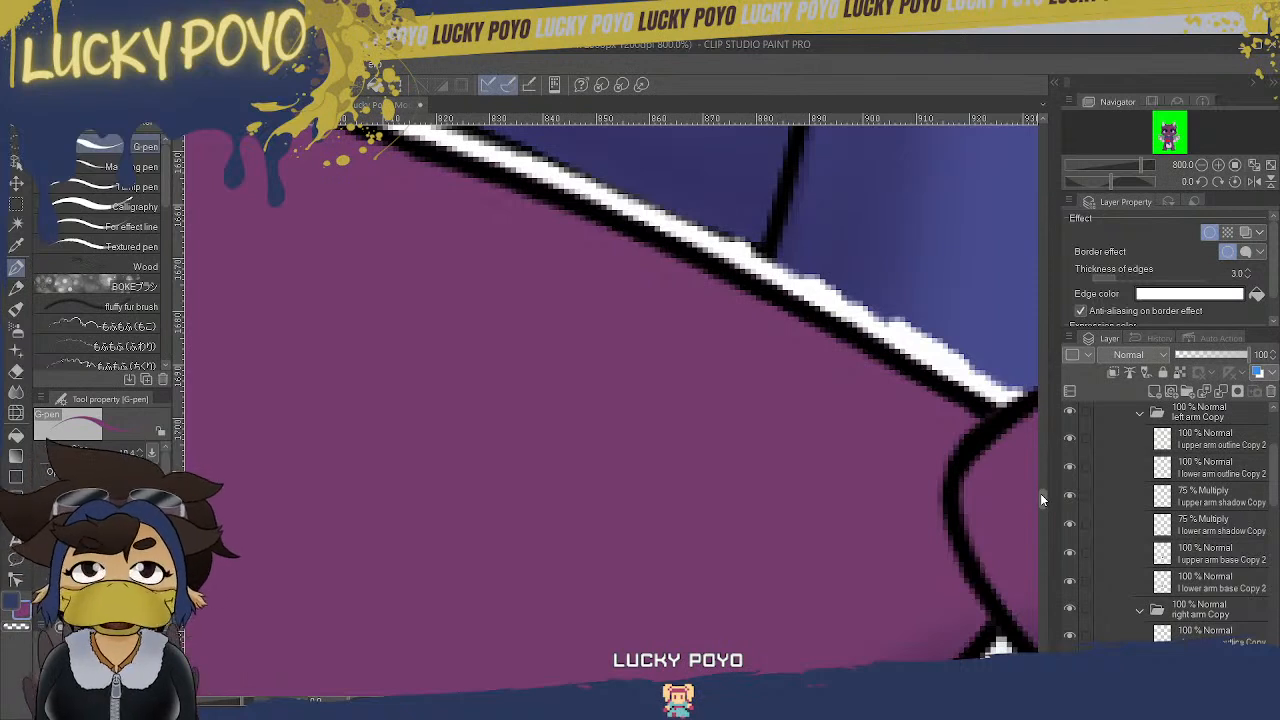
left_click(16, 370)
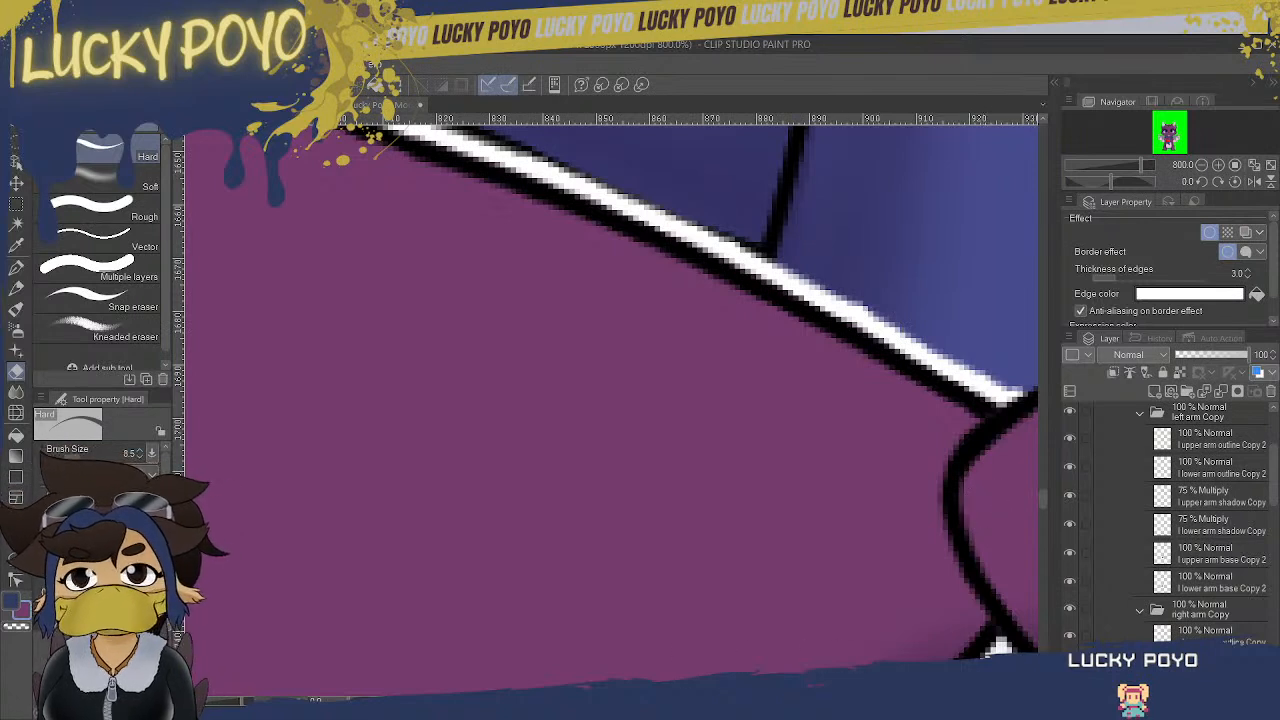
- Erase the uneven base pixels below the outline near the other arm with the Hard eraser, and turn off the base layer's border effect
scroll(612, 400, "right", 4)
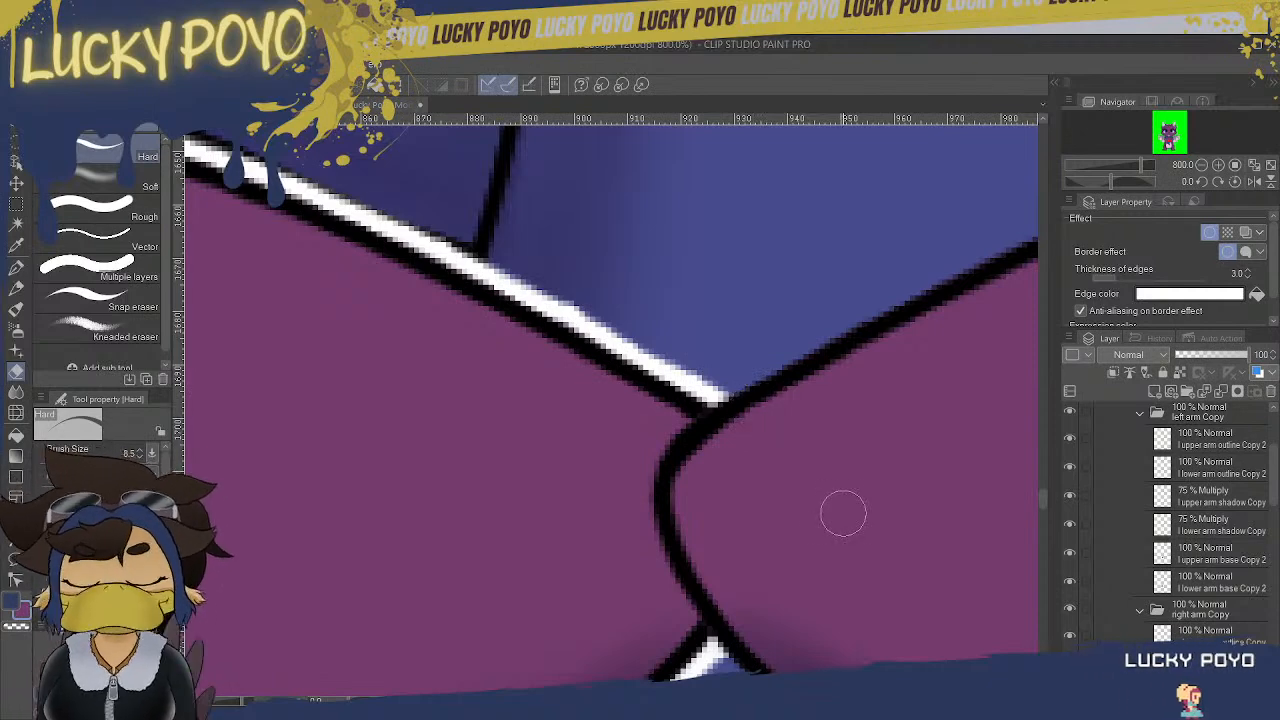
left_click_drag(1046, 496, 1043, 507)
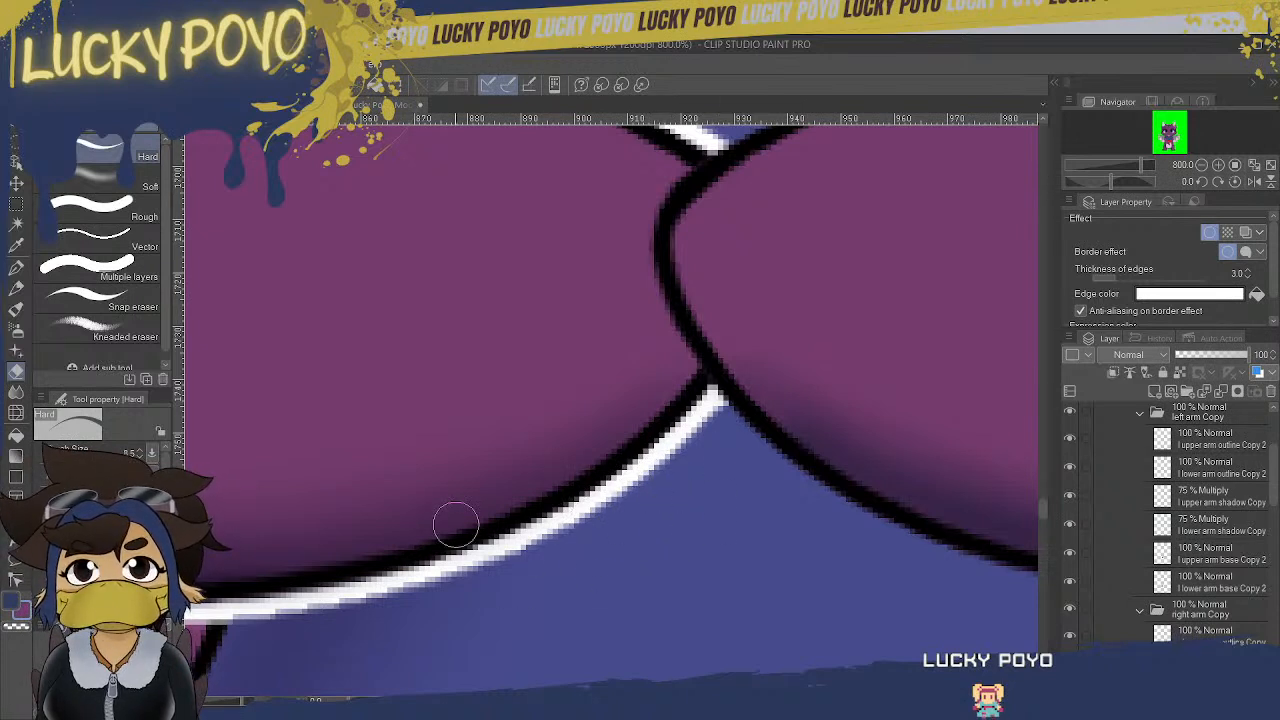
left_click_drag(698, 699, 647, 699)
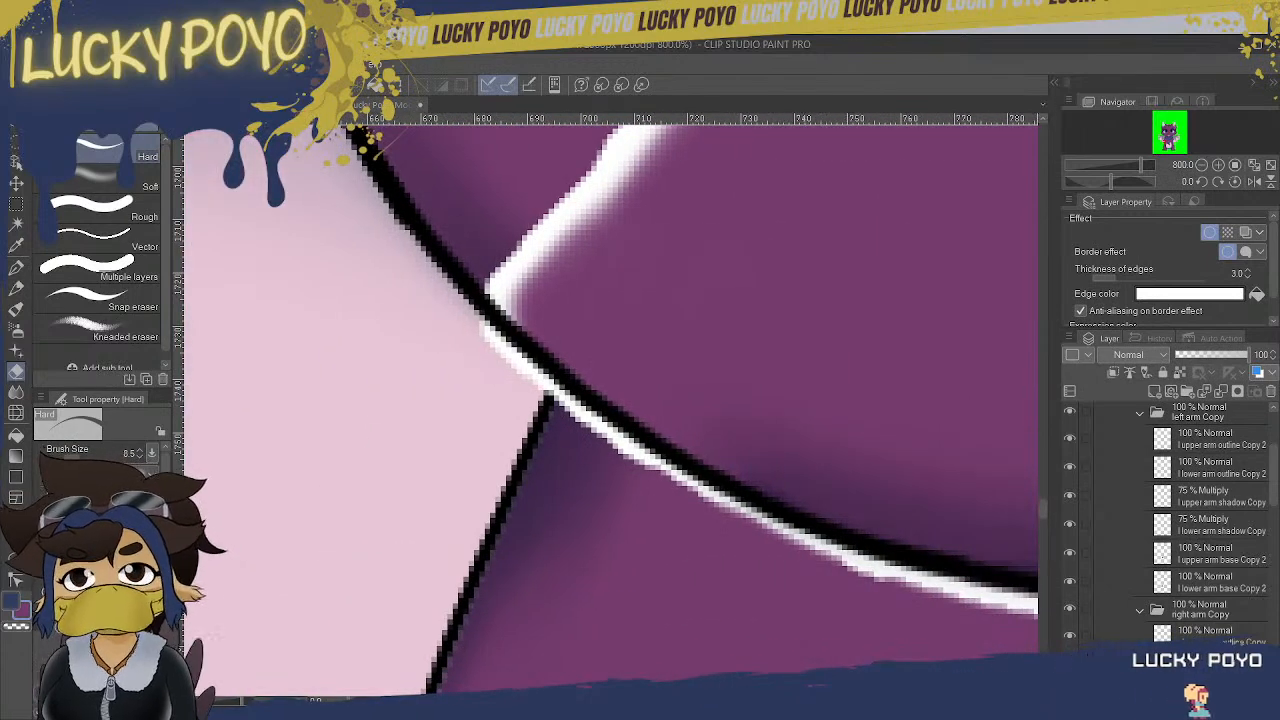
left_click_drag(1049, 512, 1045, 522)
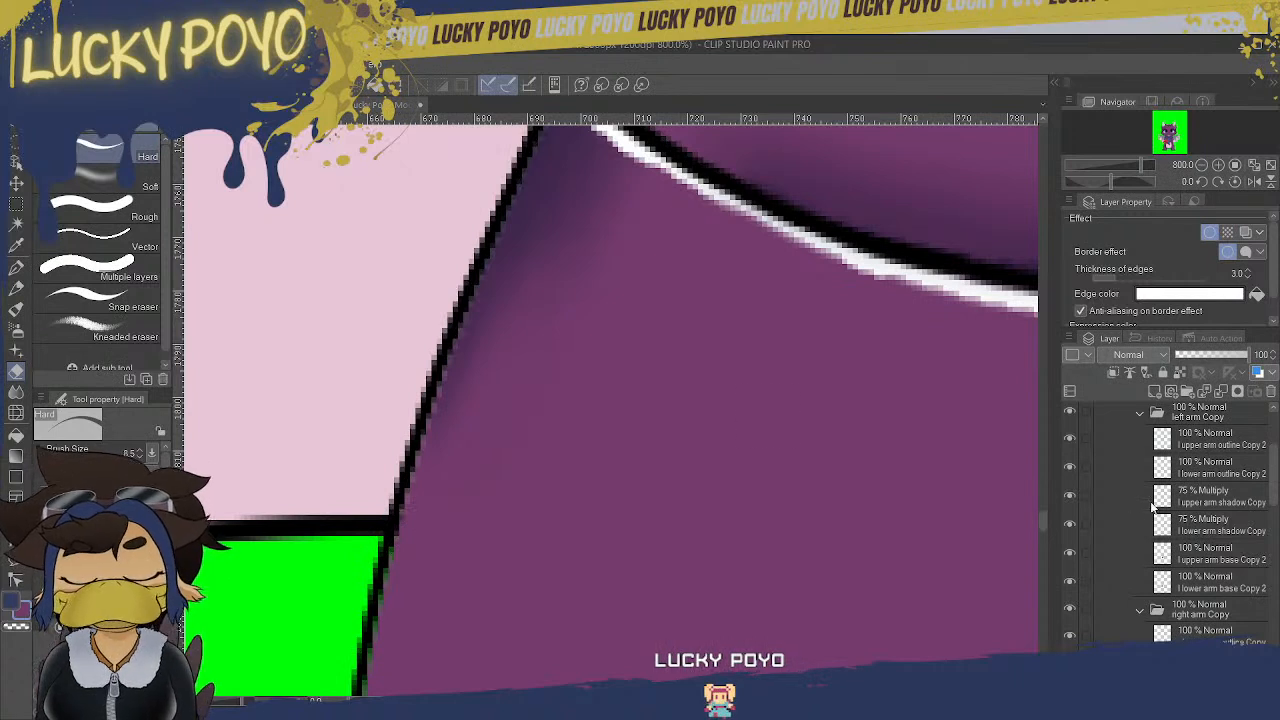
left_click(1209, 233)
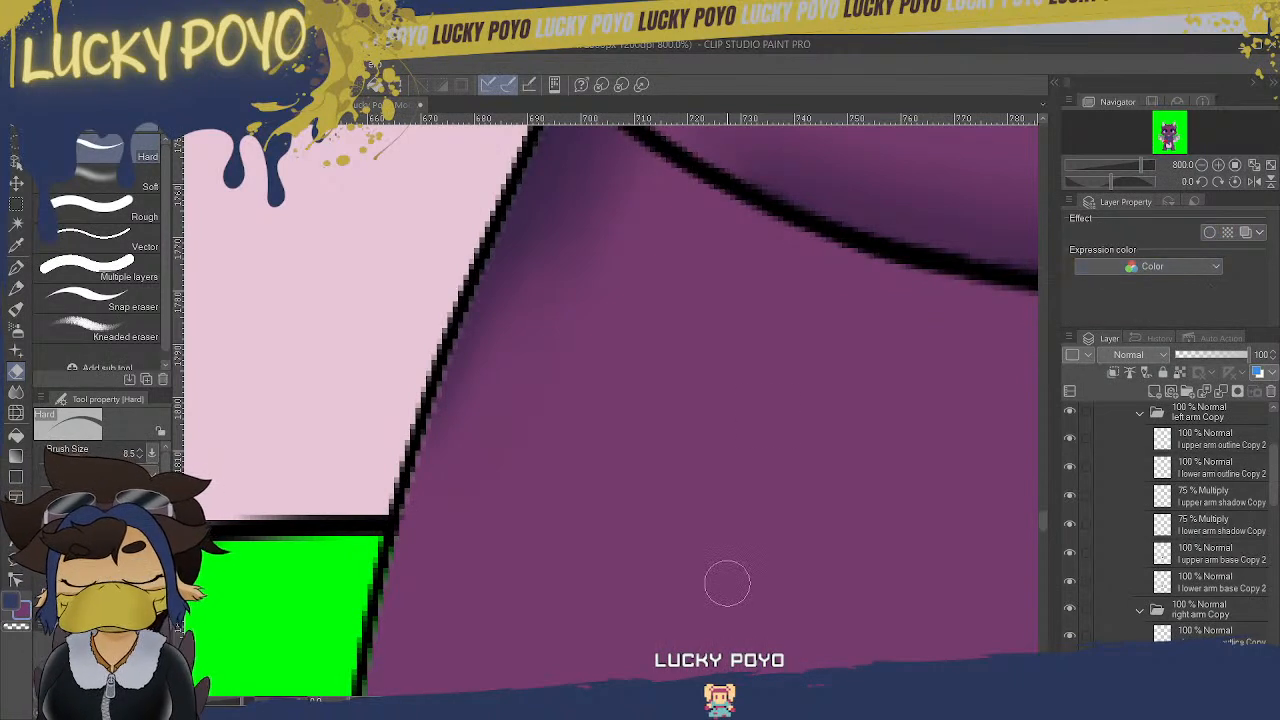
- Paint soft shading along the lower arm's bottom outline on the Multiply shadow layer with the Soft airbrush enlarged to size 23.4
scroll(612, 410, "right", 3)
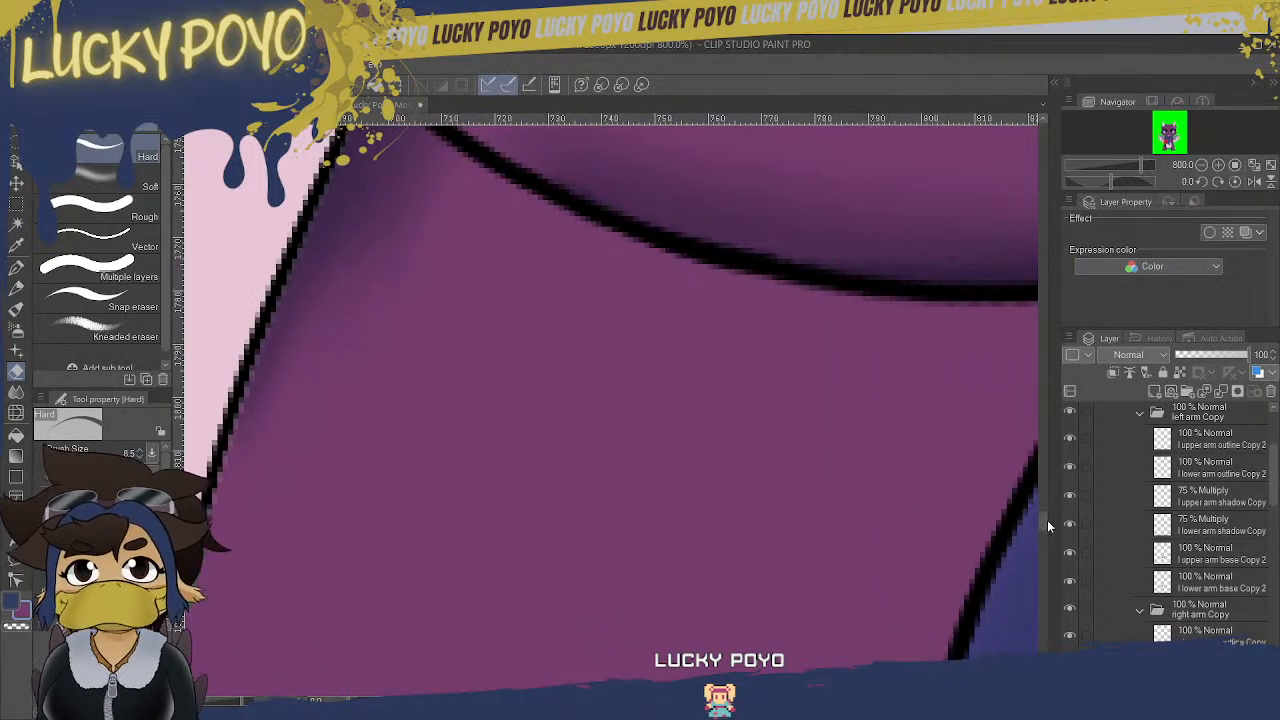
scroll(1040, 512, "up", 5)
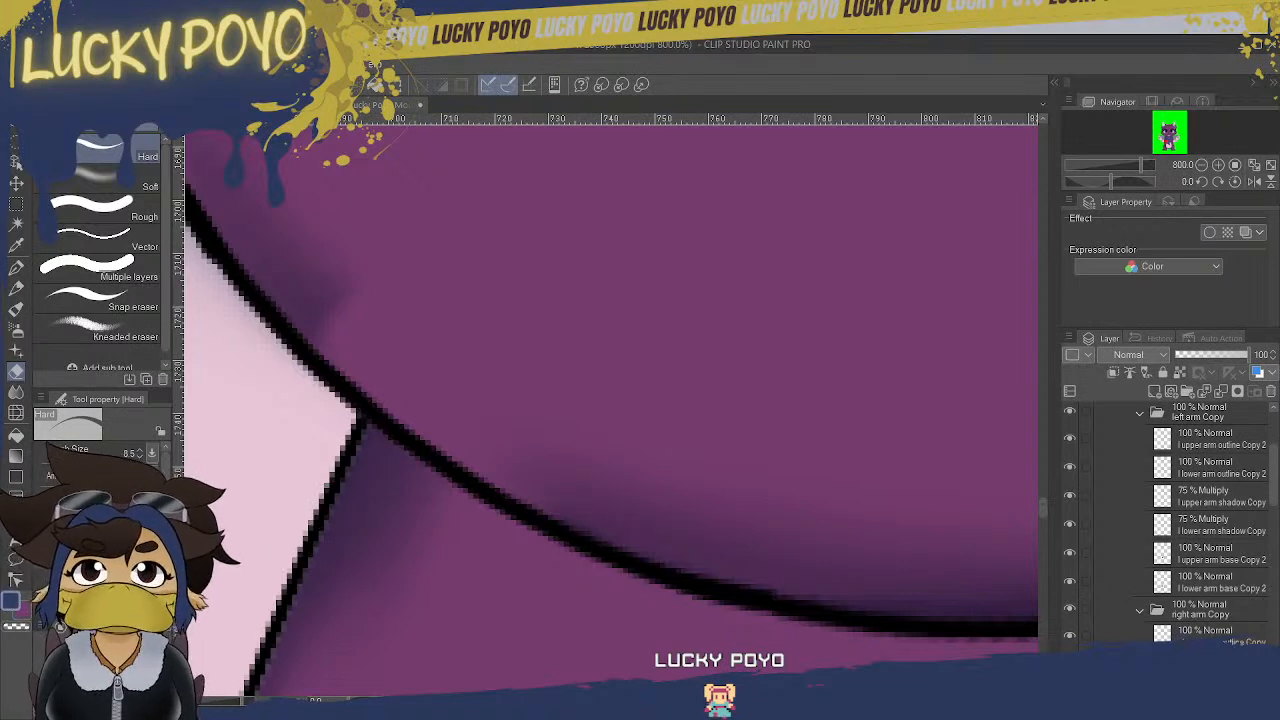
left_click(16, 328)
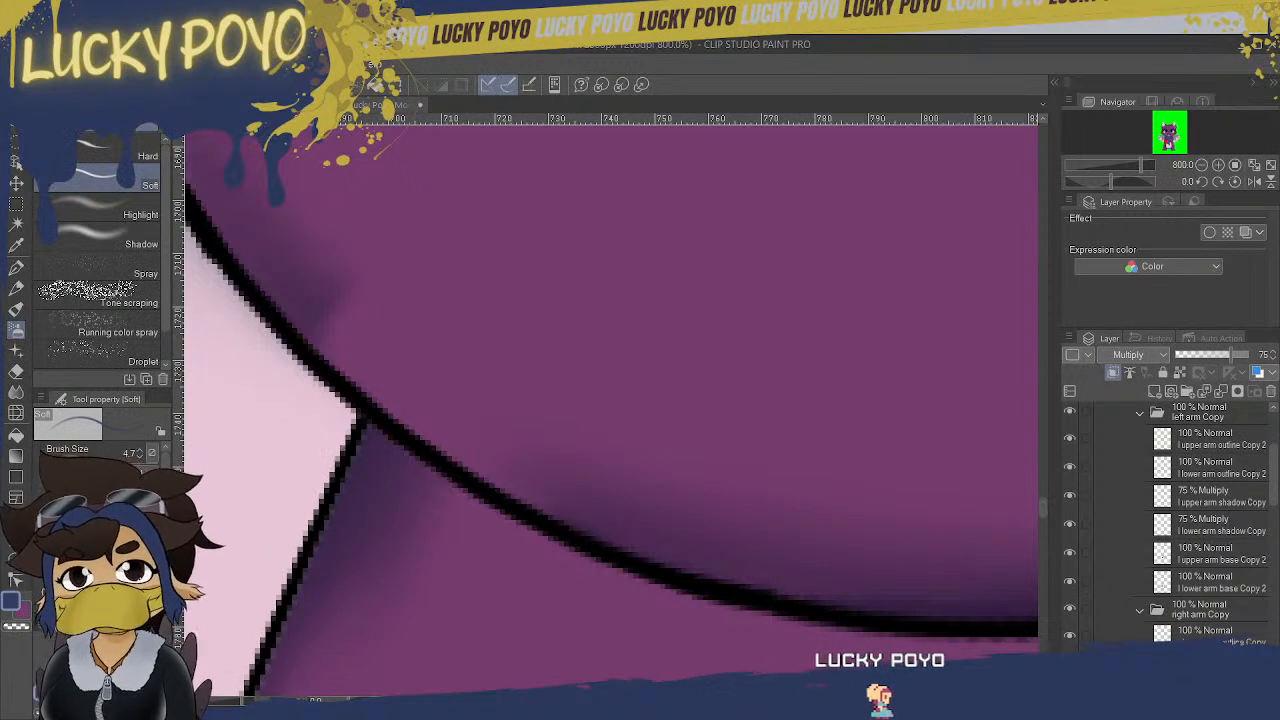
key("ctrl+z")
key("ctrl+y")
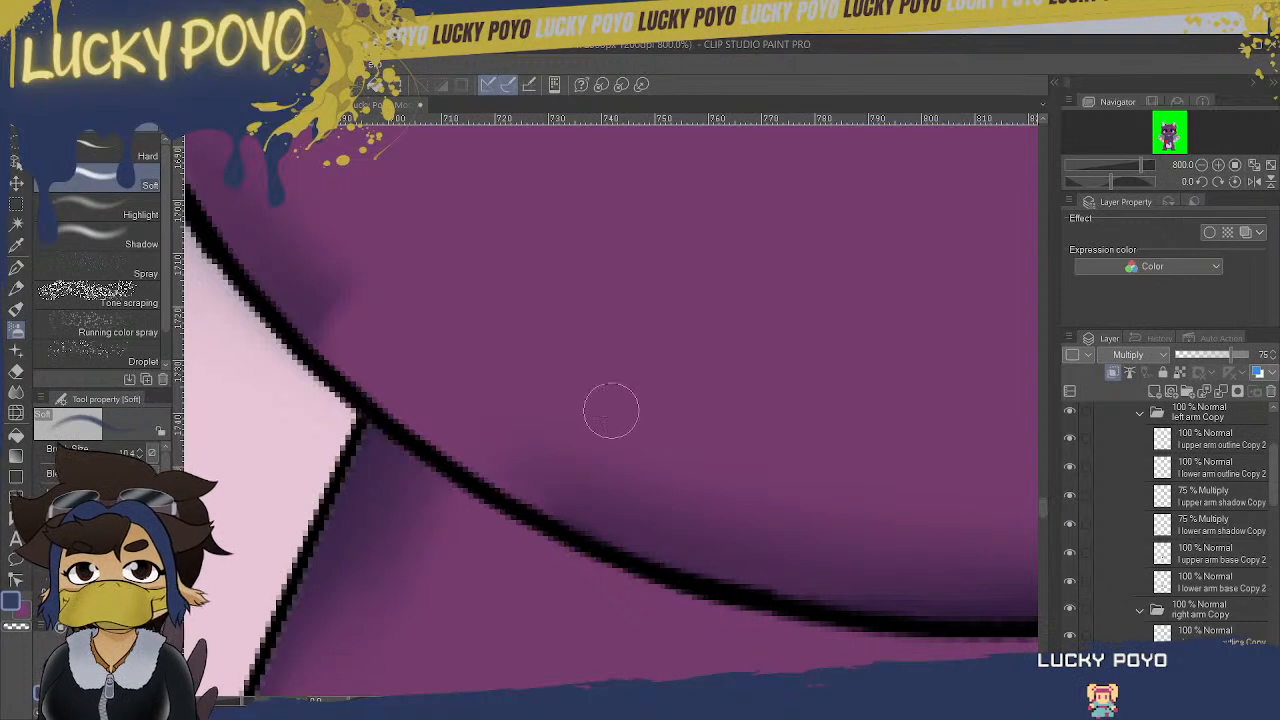
mouse_move(583, 508)
left_mouse_down()
mouse_move(397, 410)
mouse_move(528, 472)
mouse_move(265, 311)
mouse_move(543, 504)
mouse_move(300, 308)
mouse_move(406, 408)
mouse_move(715, 531)
mouse_move(567, 520)
mouse_move(471, 478)
mouse_move(765, 573)
mouse_move(666, 554)
mouse_move(863, 583)
mouse_move(771, 577)
left_mouse_up()
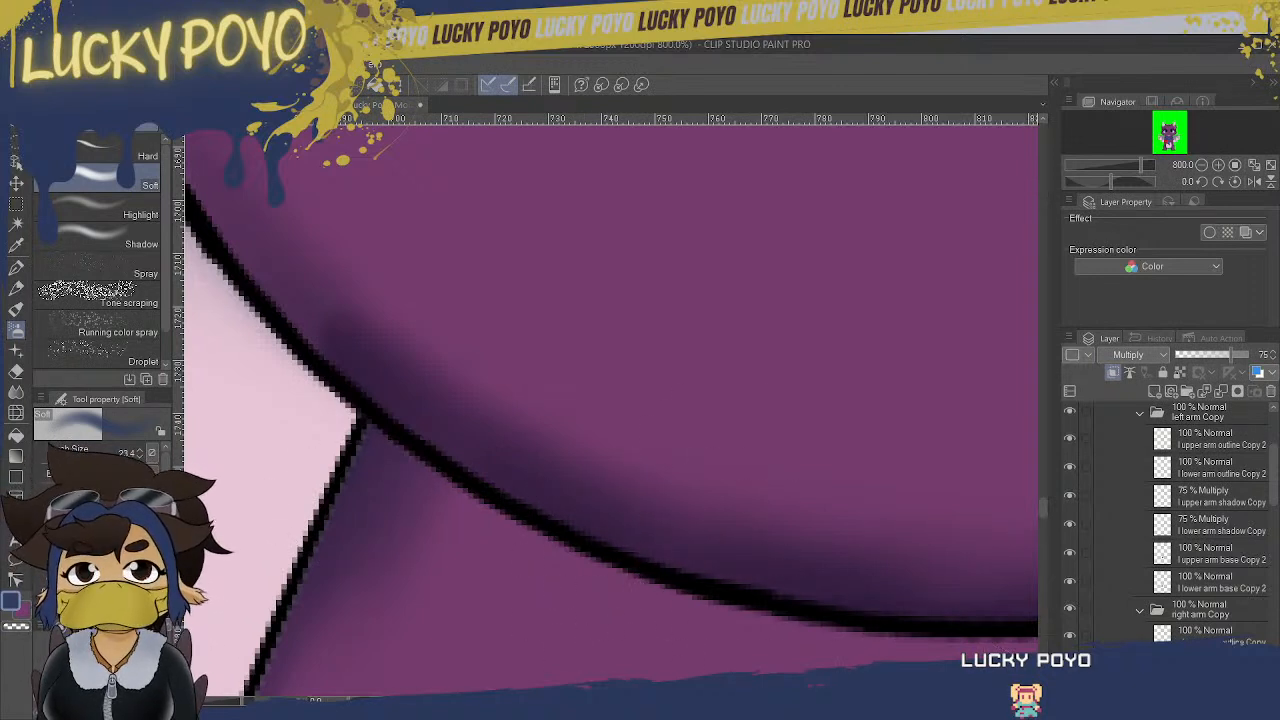
scroll(612, 410, "right", 4)
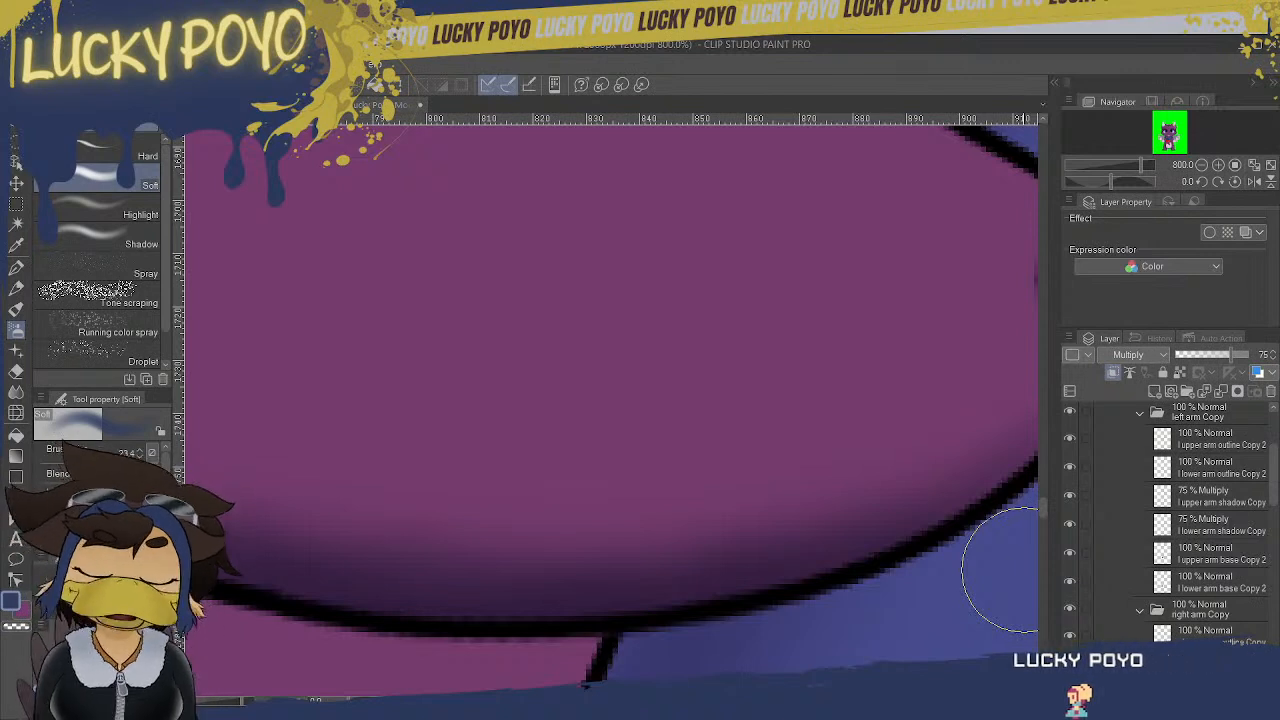
- Extend the soft shading along the lower arm's bottom outline toward both of its ends with the Soft airbrush
left_click_drag(612, 701, 629, 701)
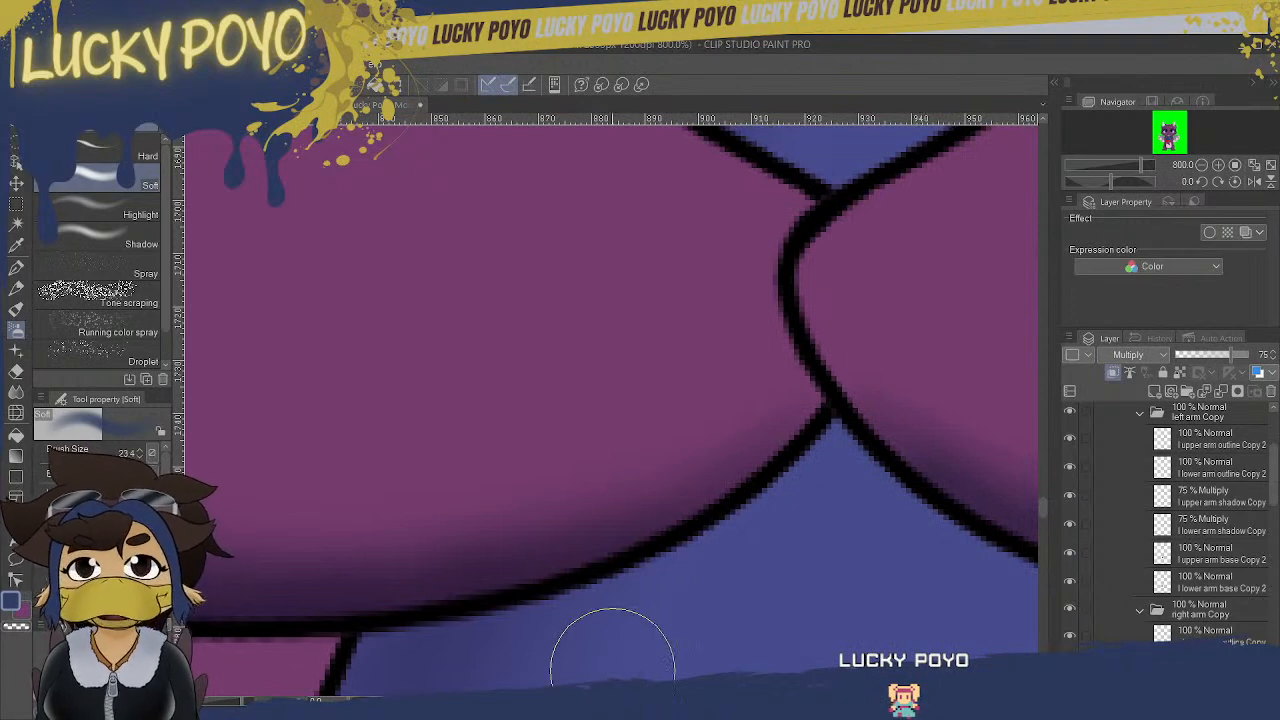
left_click_drag(629, 701, 561, 701)
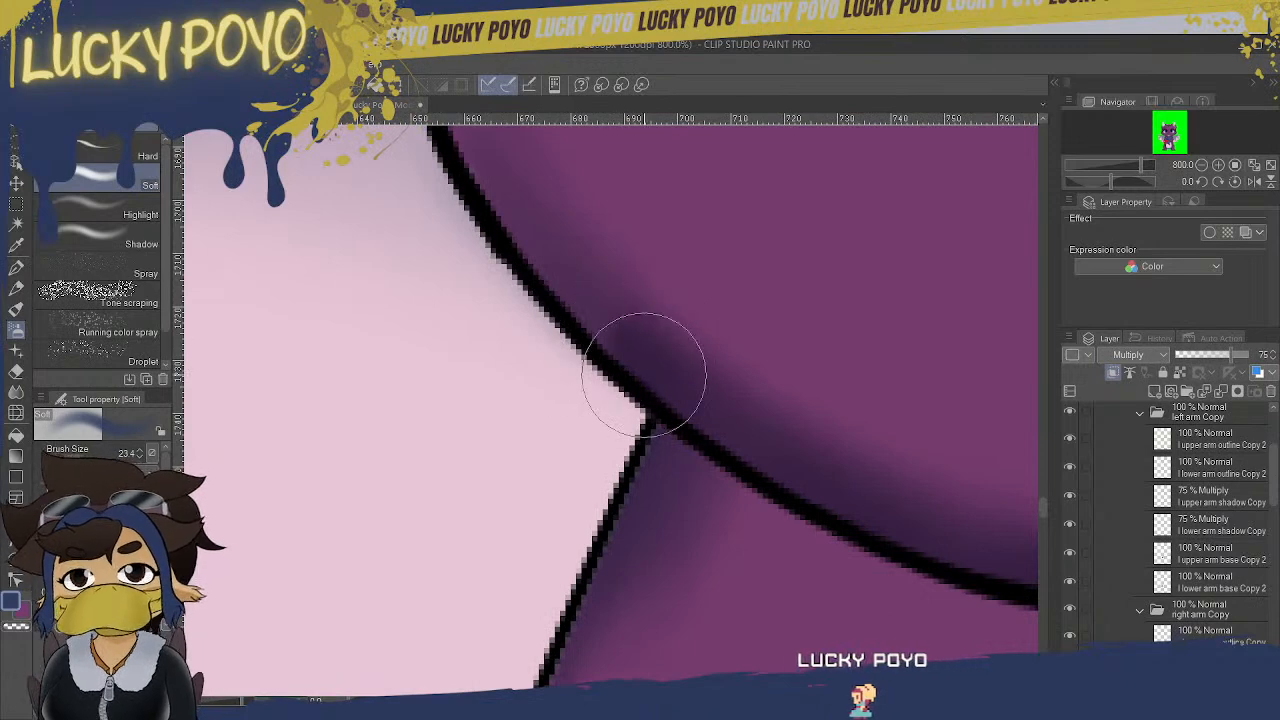
- Clip the "r upper arm shadow Copy" layer to its base and airbrush soft shading along the upper arm's lower outline, fading it with the Soft eraser
scroll(1274, 536, "down", 3)
left_click(1214, 558)
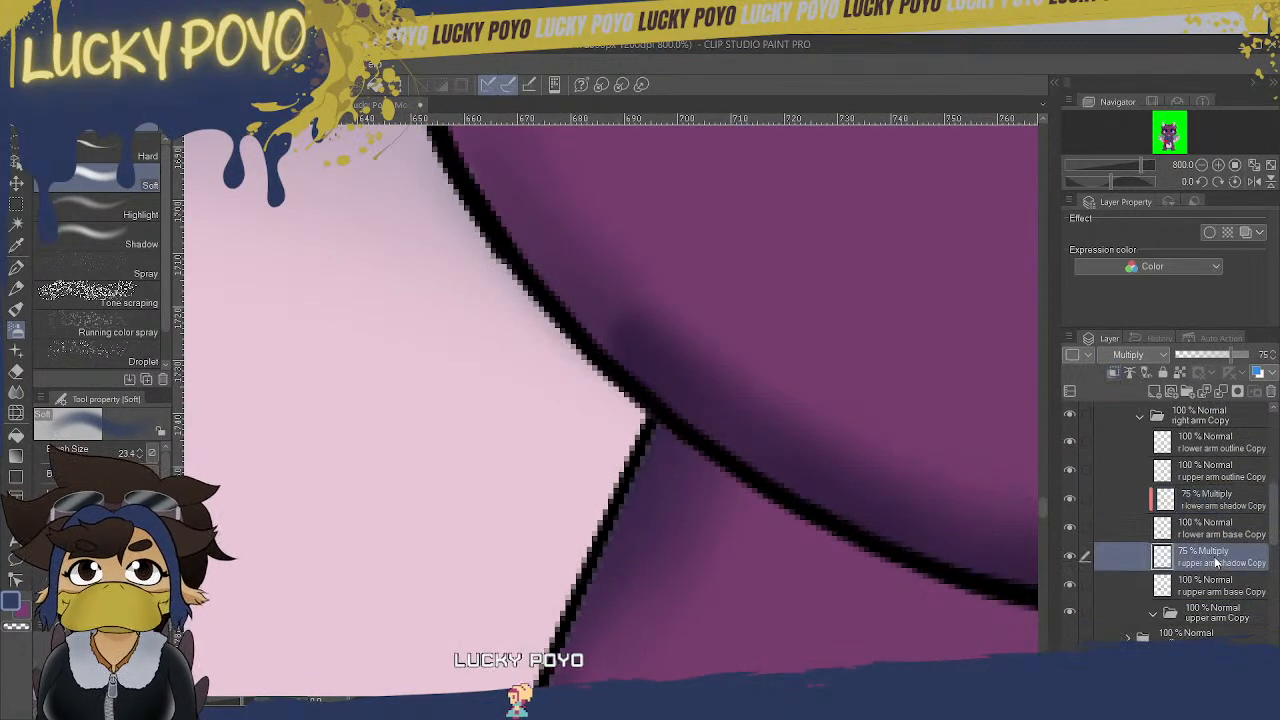
left_click(1114, 375)
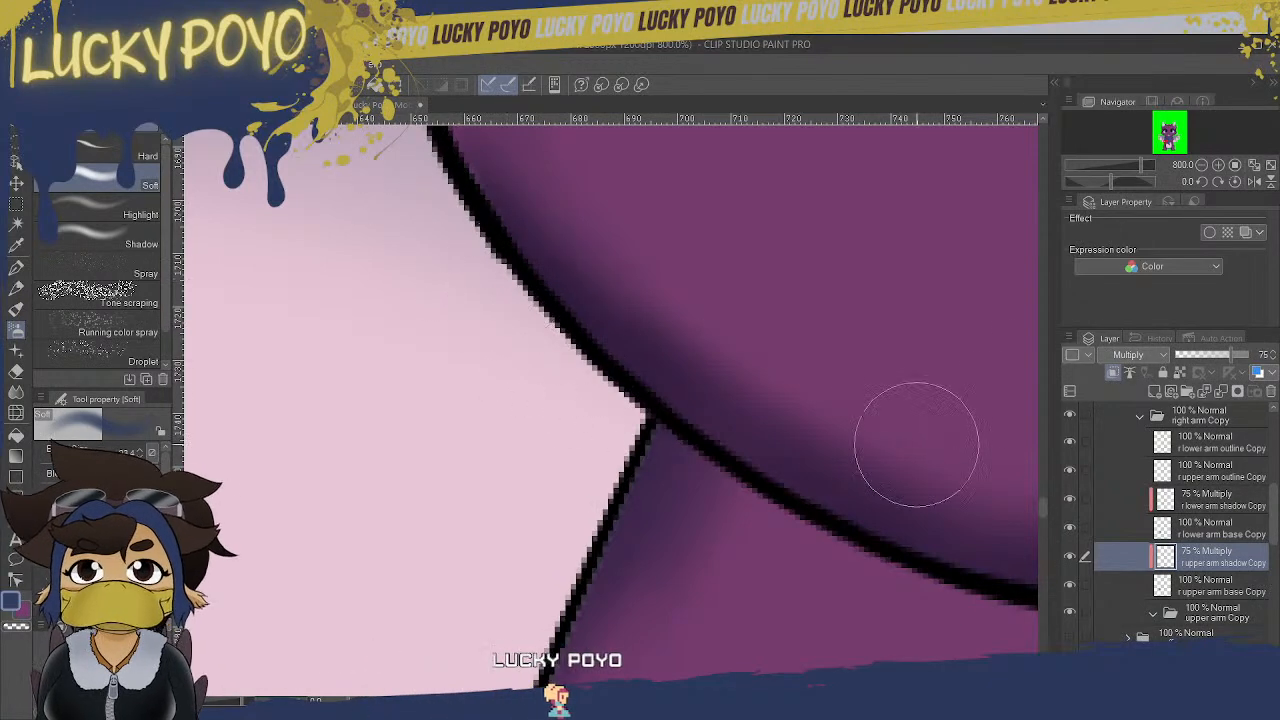
left_click_drag(1043, 510, 1046, 487)
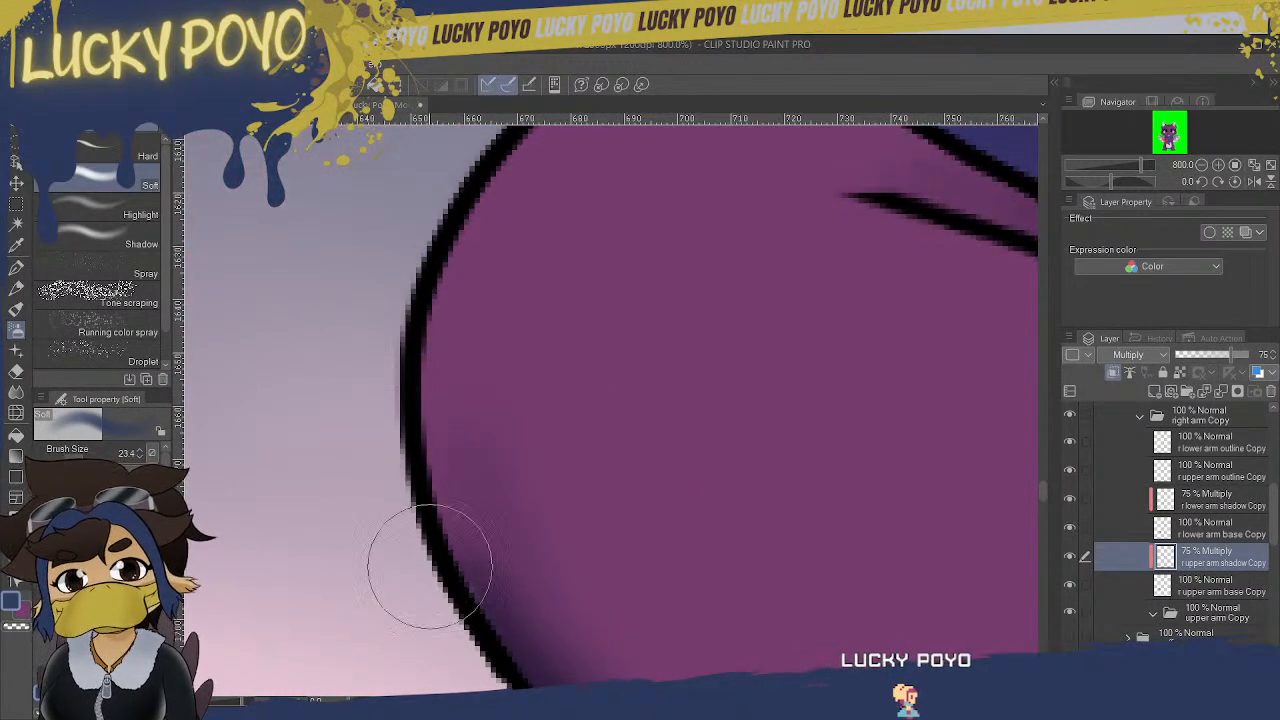
left_click(16, 370)
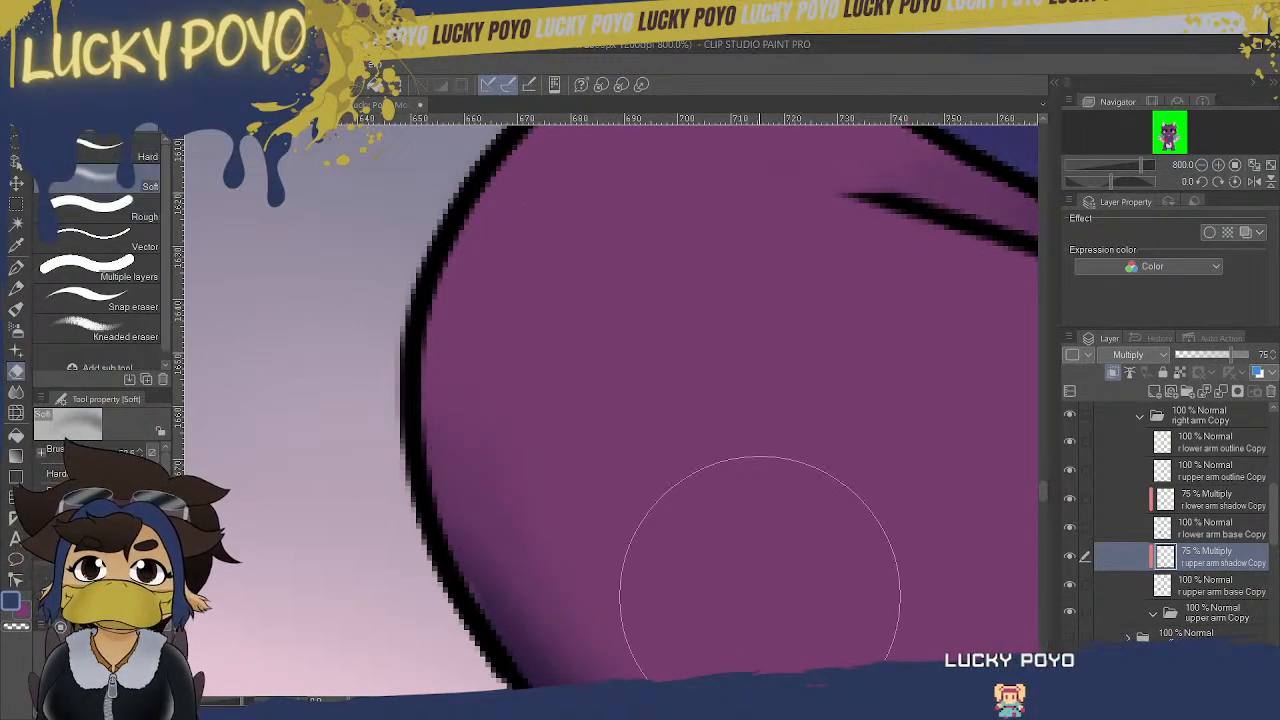
scroll(1043, 497, "down", 3)
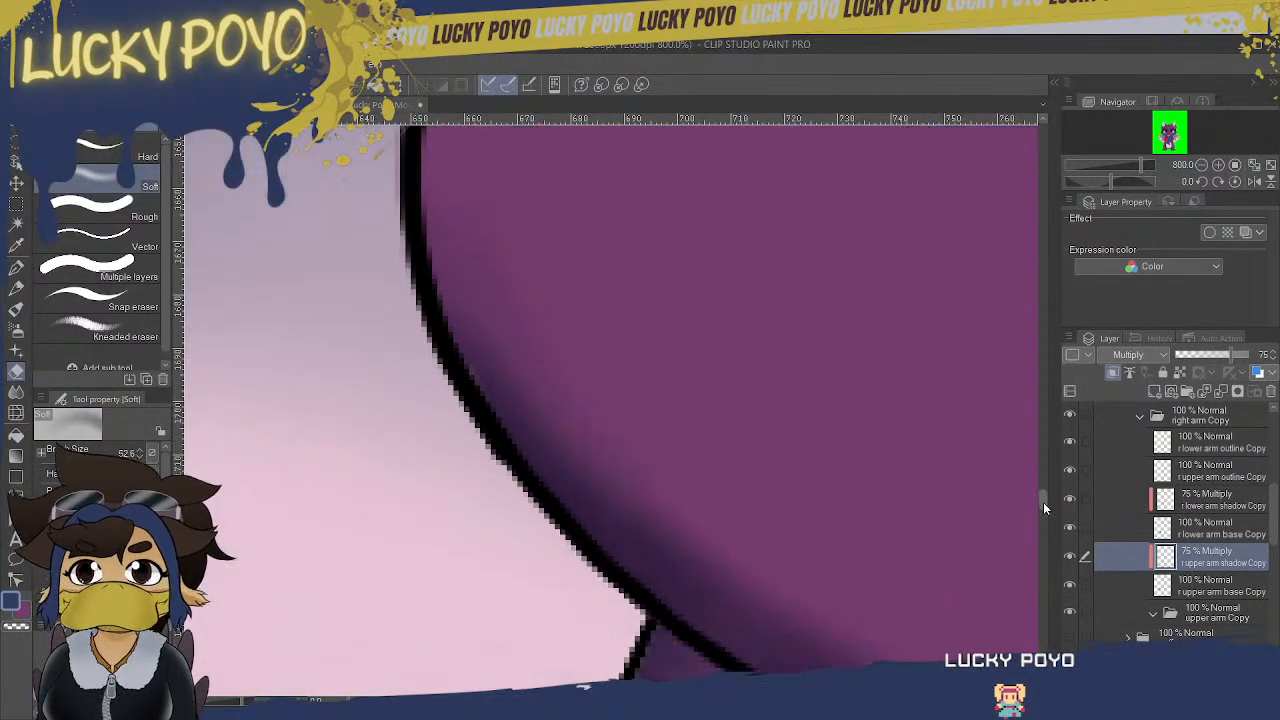
- Turn on the white border effect for the "r upper arm base Copy" layer and hide the right lower arm base layer
left_click(1245, 583)
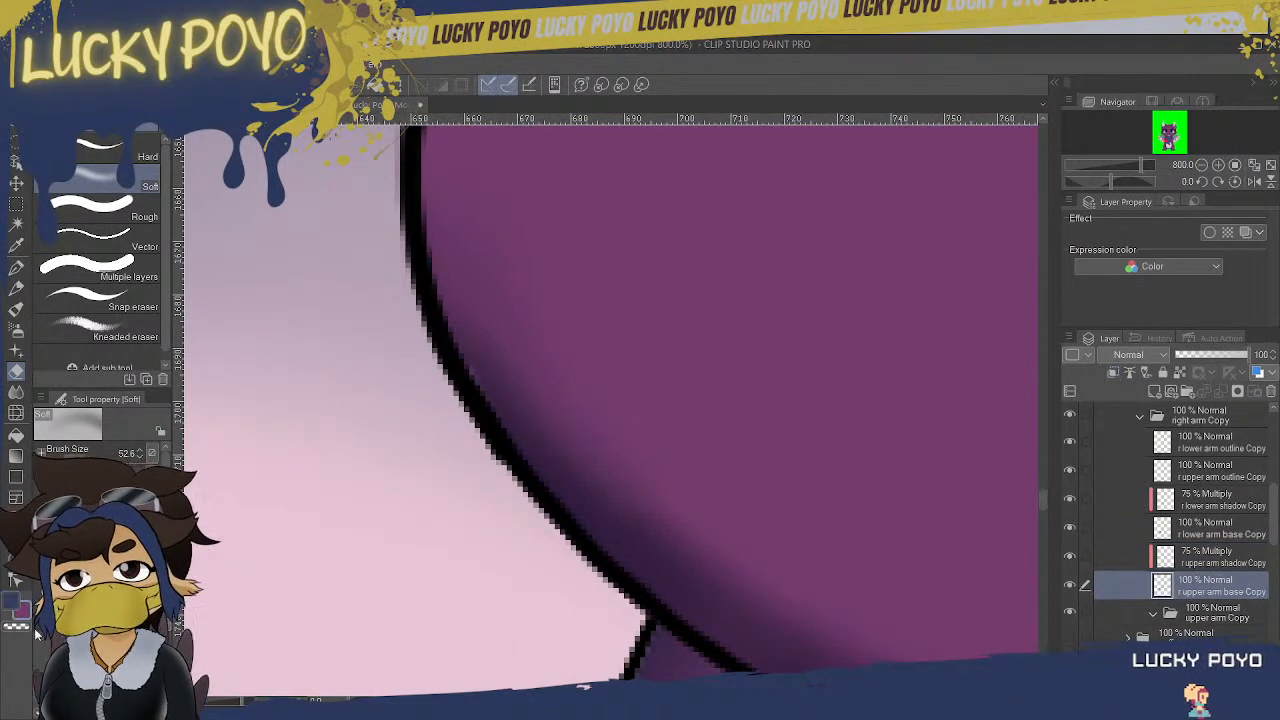
key("p")
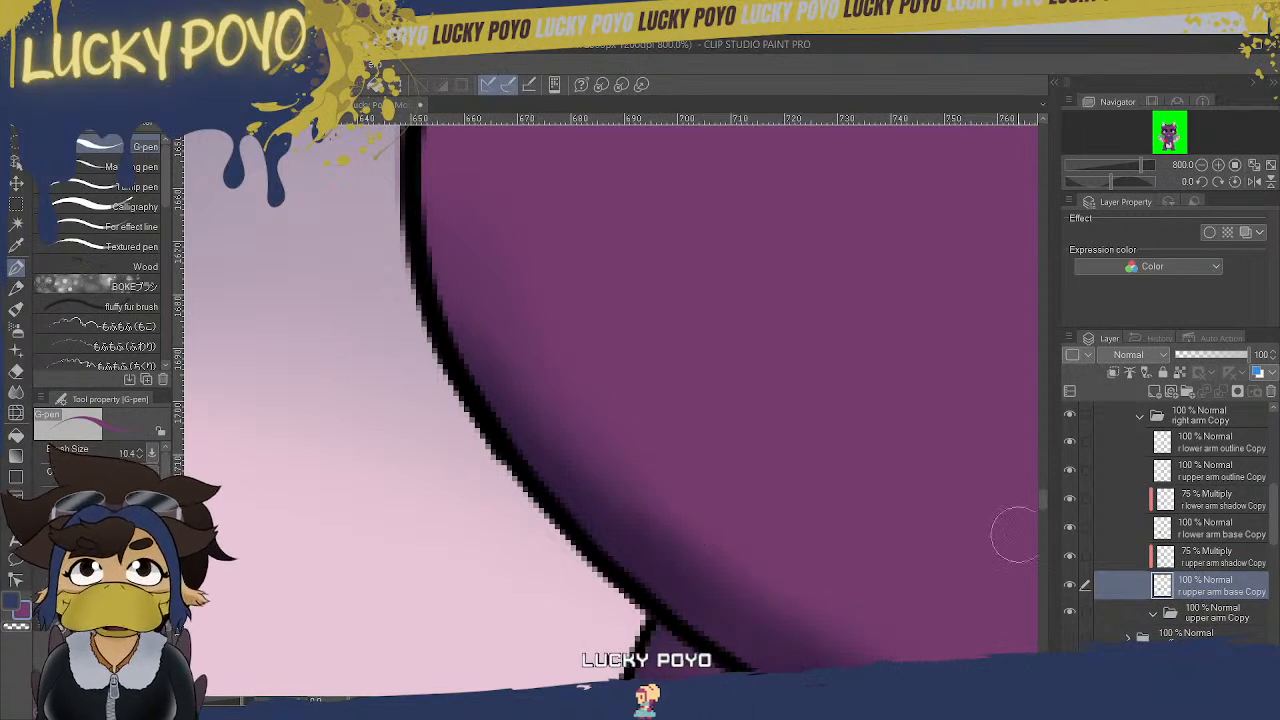
left_click_drag(1043, 499, 1046, 507)
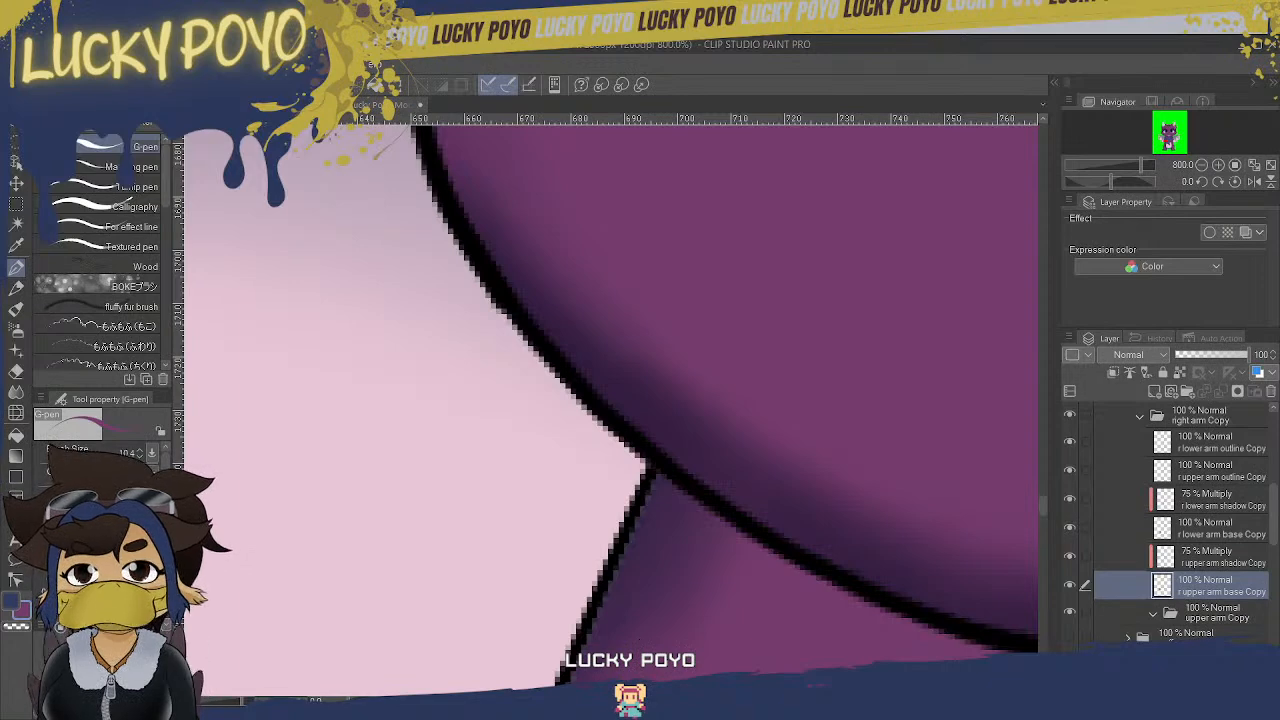
left_click(1208, 233)
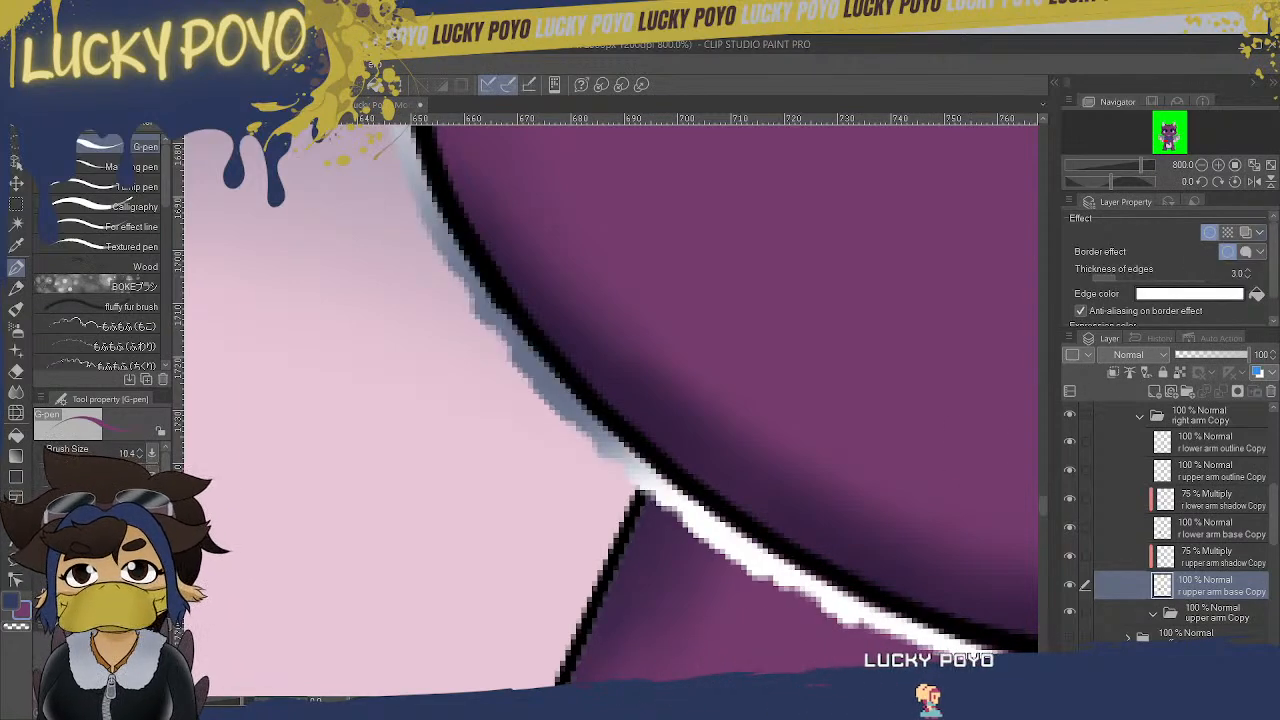
scroll(611, 400, "right", 4)
scroll(611, 400, "left", 1)
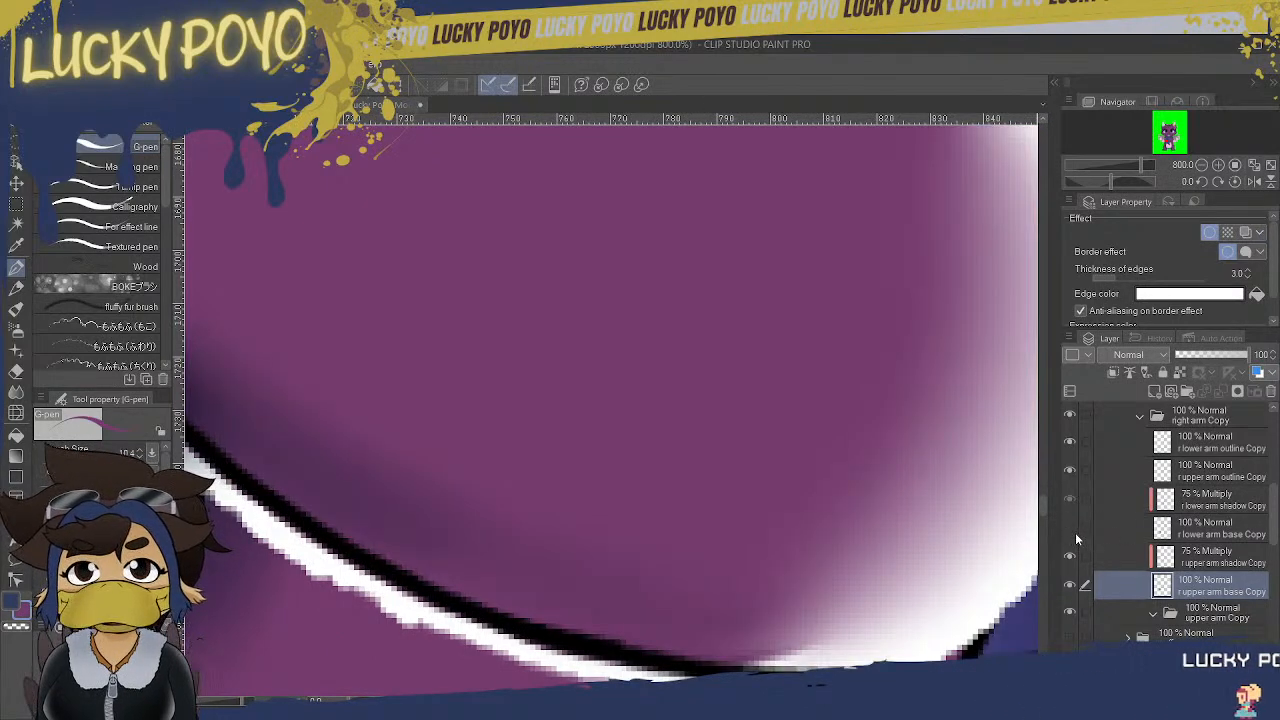
- Smooth the upper arm base's bottom edge below the outline with the Hard eraser, and fade its overlapping end slightly with the Soft eraser
scroll(1042, 513, "up", 1)
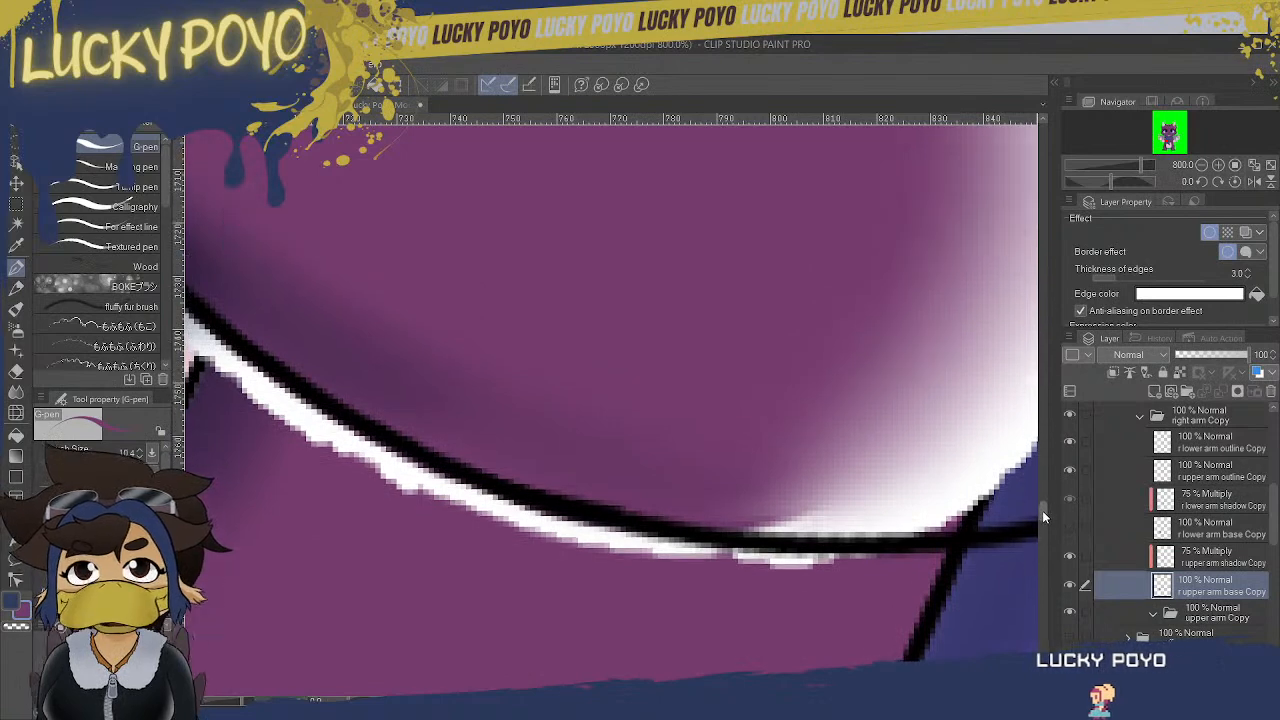
left_click(16, 372)
left_click(100, 152)
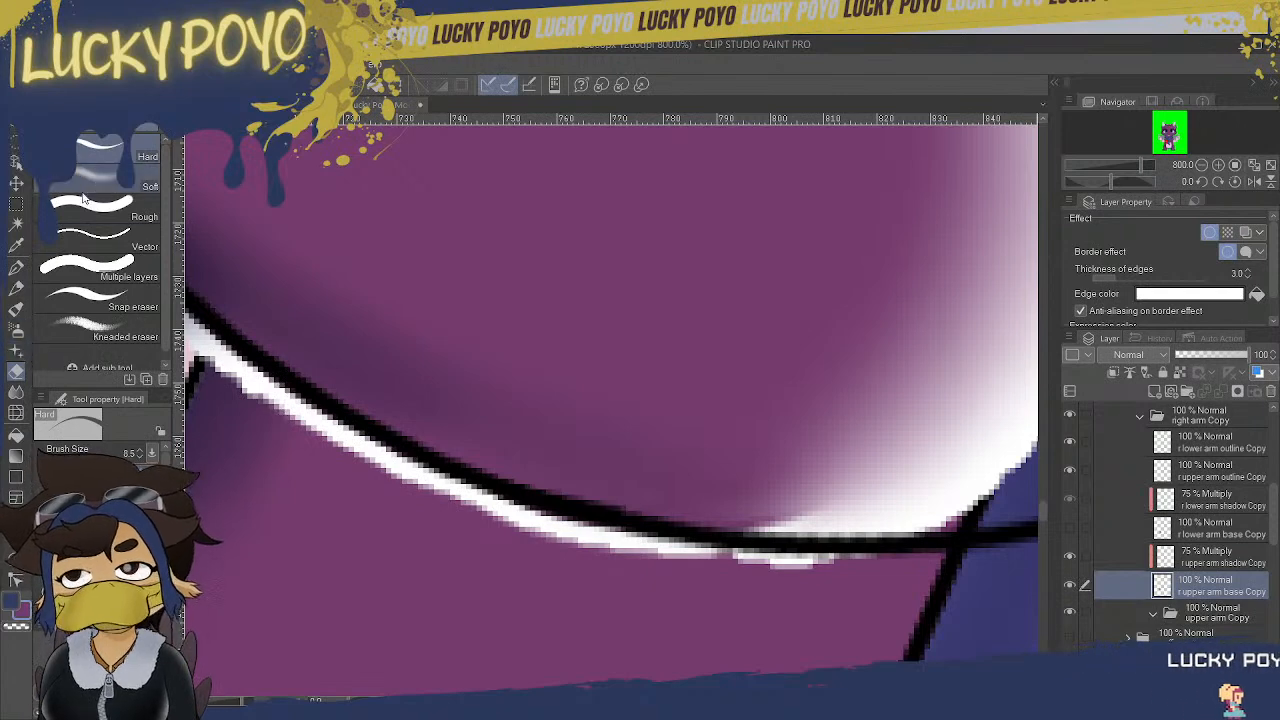
left_click(148, 186)
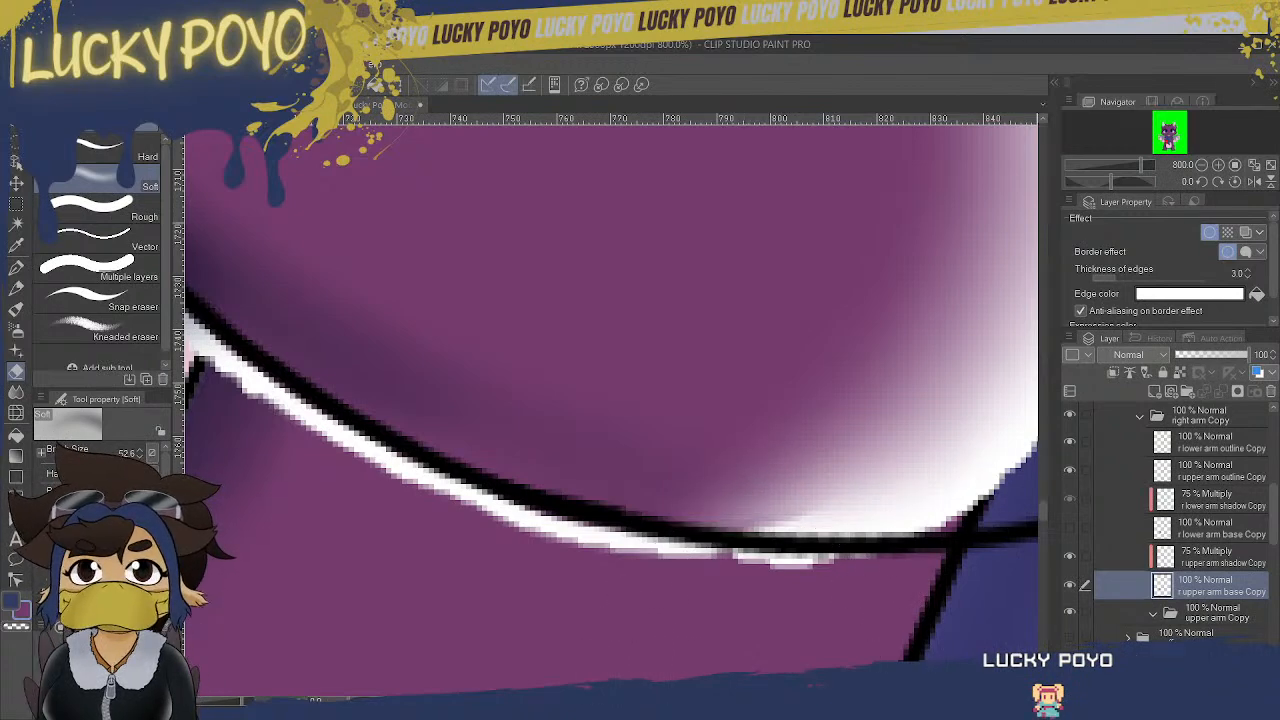
- Even out the upper arm base's top edge with the Hard eraser and extend its overlapping end along the upper outline with the Soft airbrush
scroll(612, 410, "right", 5)
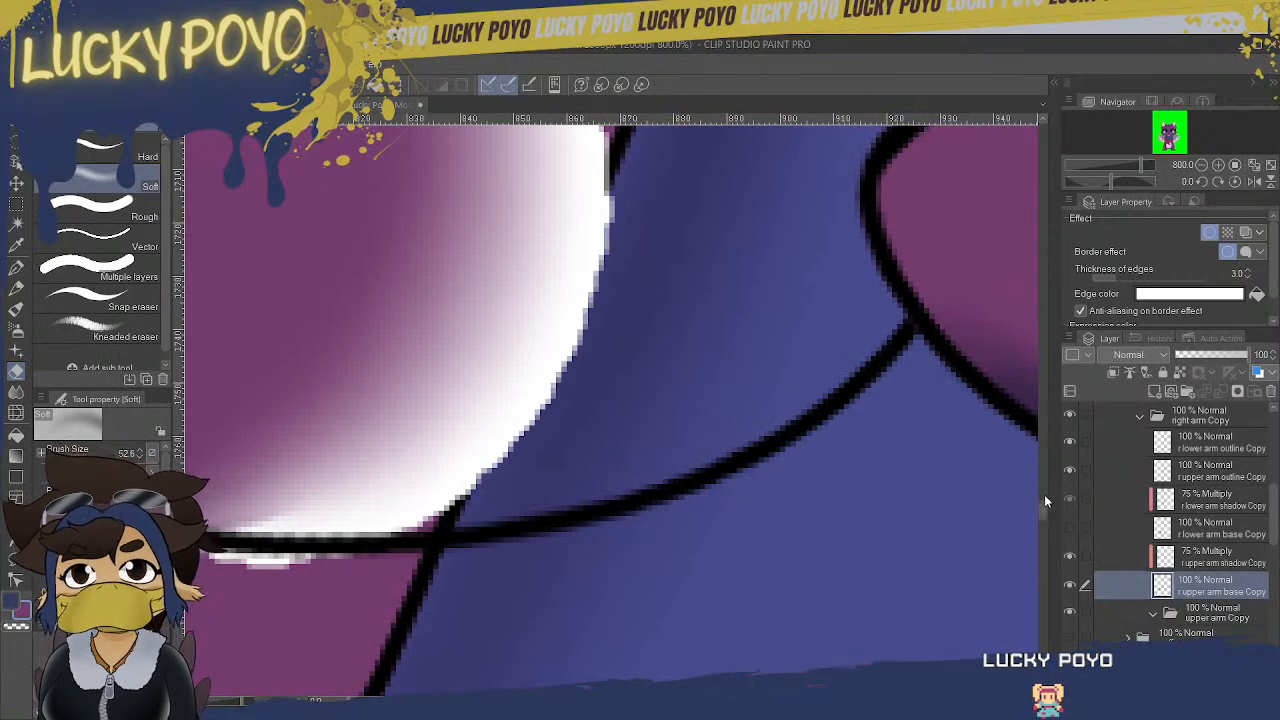
scroll(1042, 495, "up", 5)
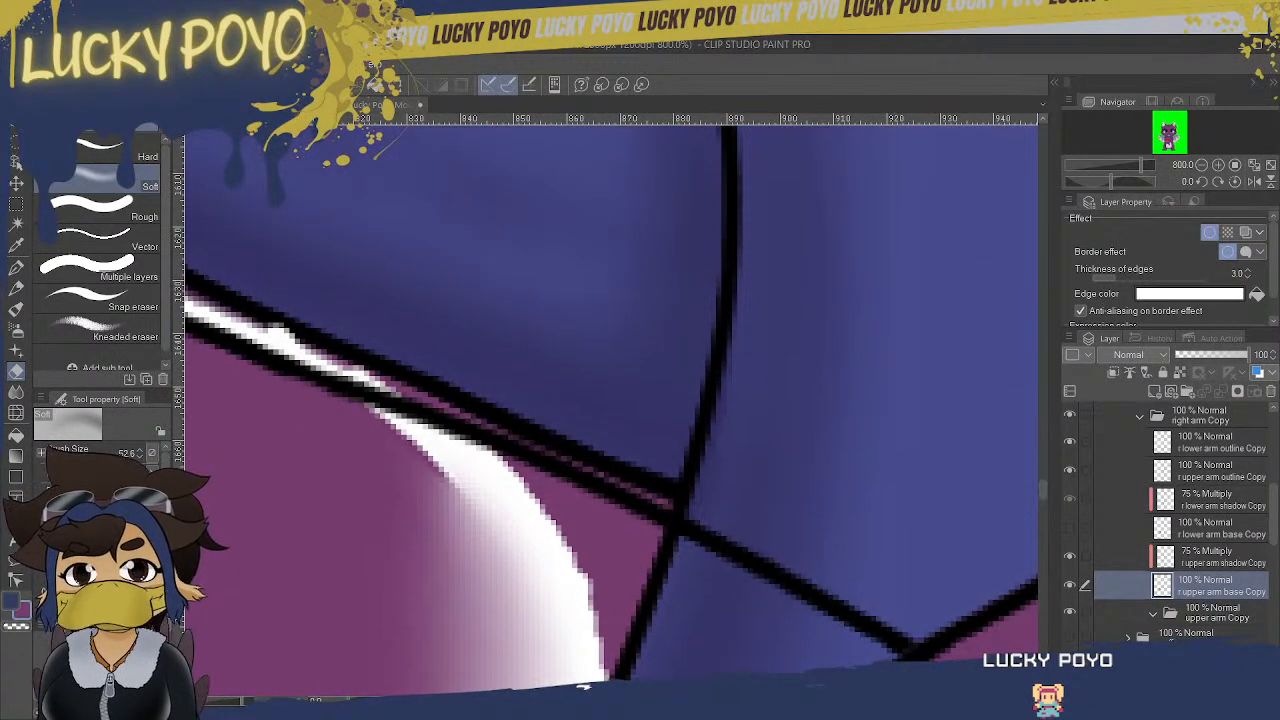
scroll(584, 686, "left", 4)
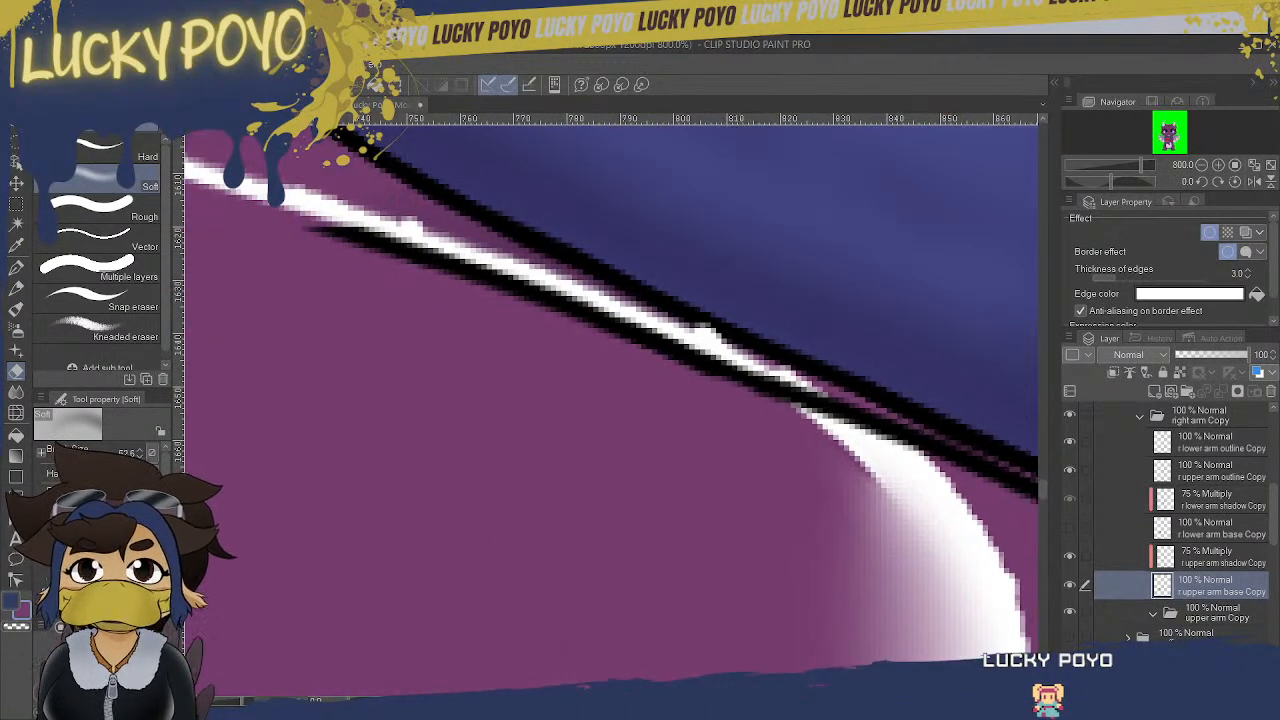
left_click(95, 152)
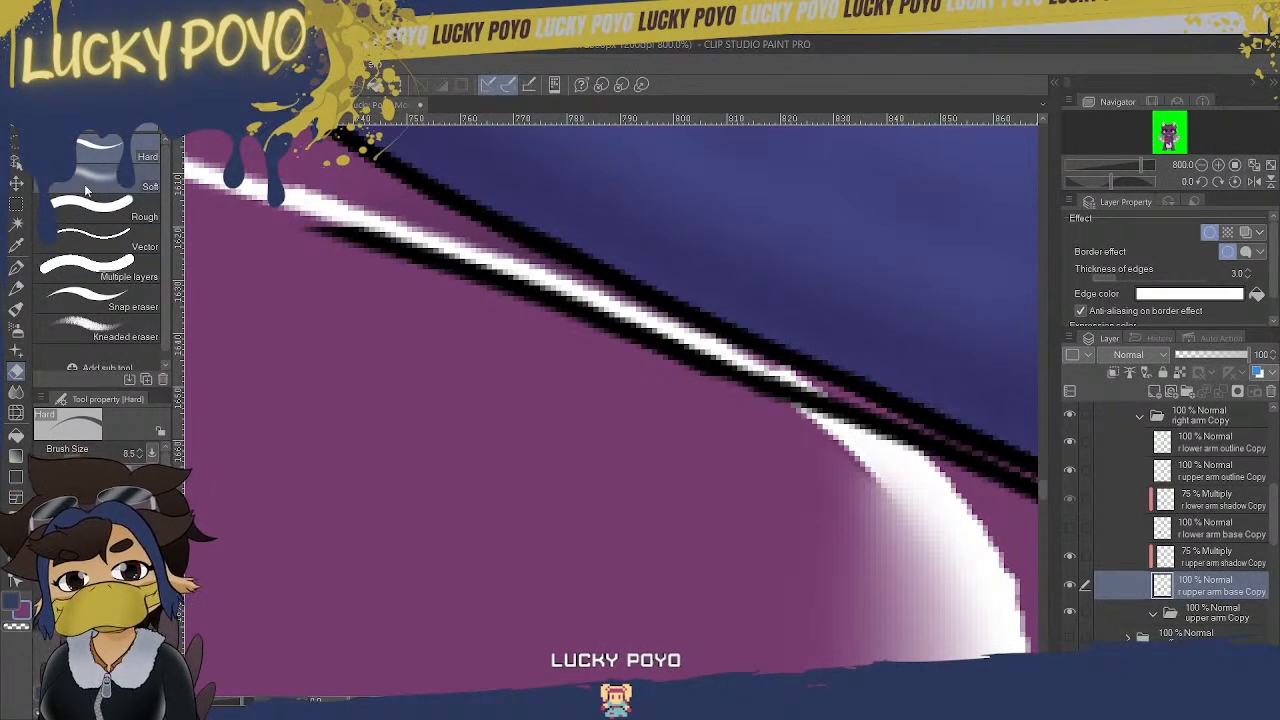
left_click(17, 332)
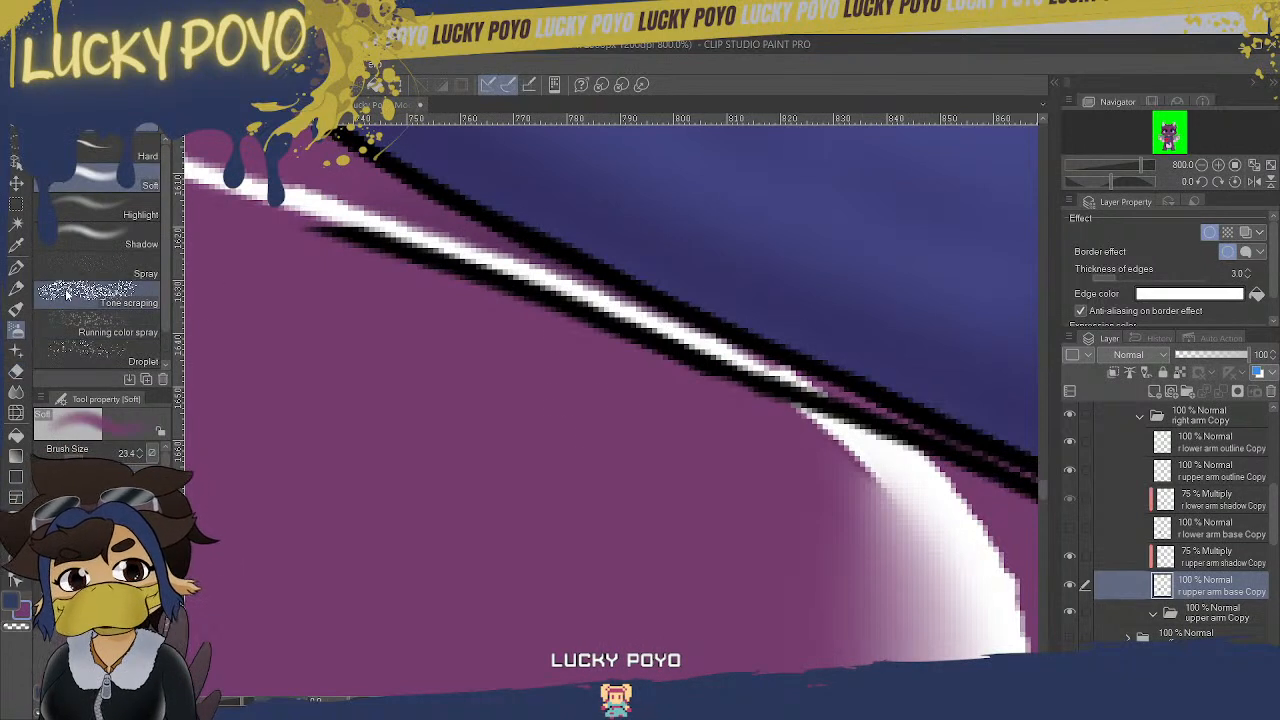
left_click_drag(814, 509, 763, 453)
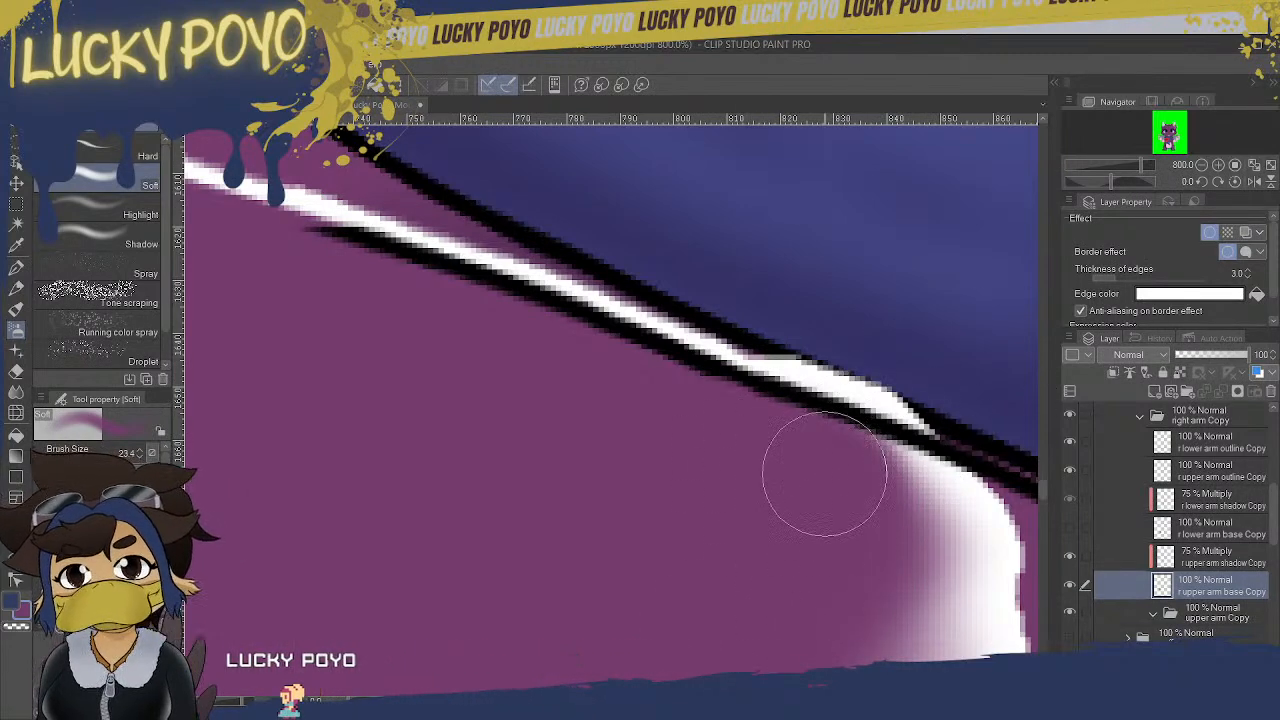
left_click(16, 364)
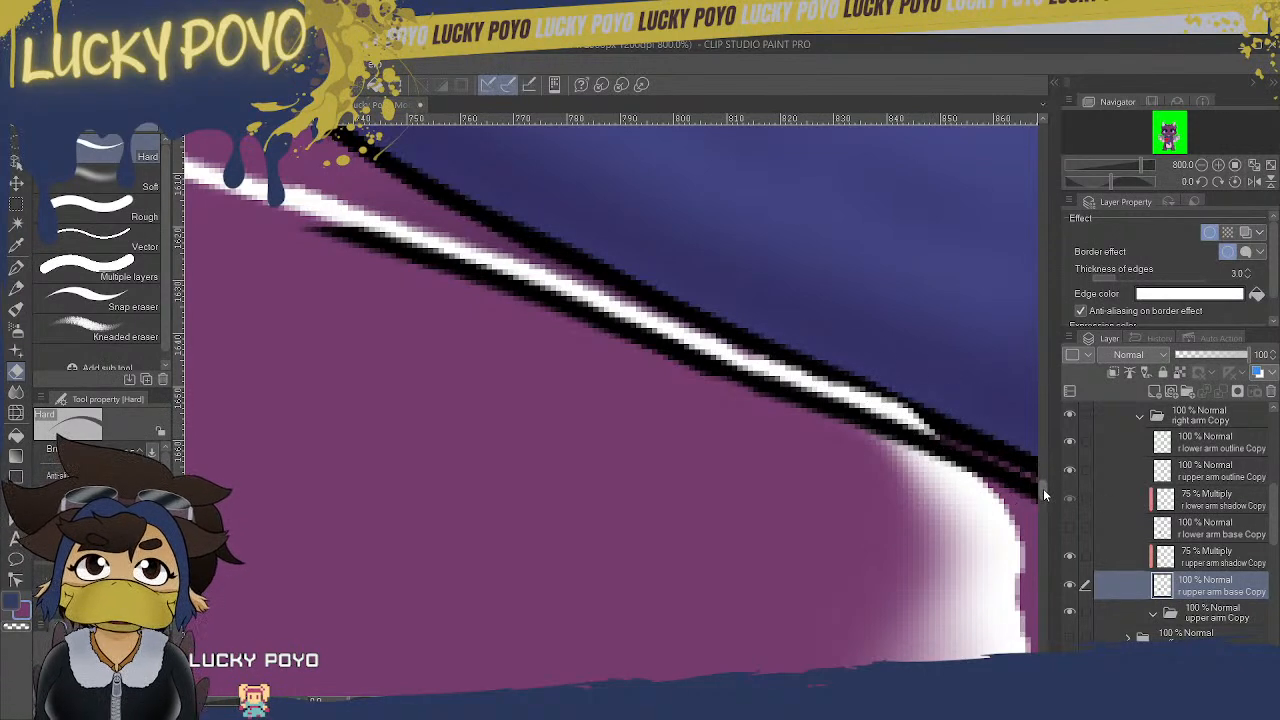
- Fill in the upper arm base's bottom edge near the overlapping end with the Soft airbrush, and trim it with the Hard eraser
scroll(1043, 488, "down", 5)
scroll(1040, 503, "down", 8)
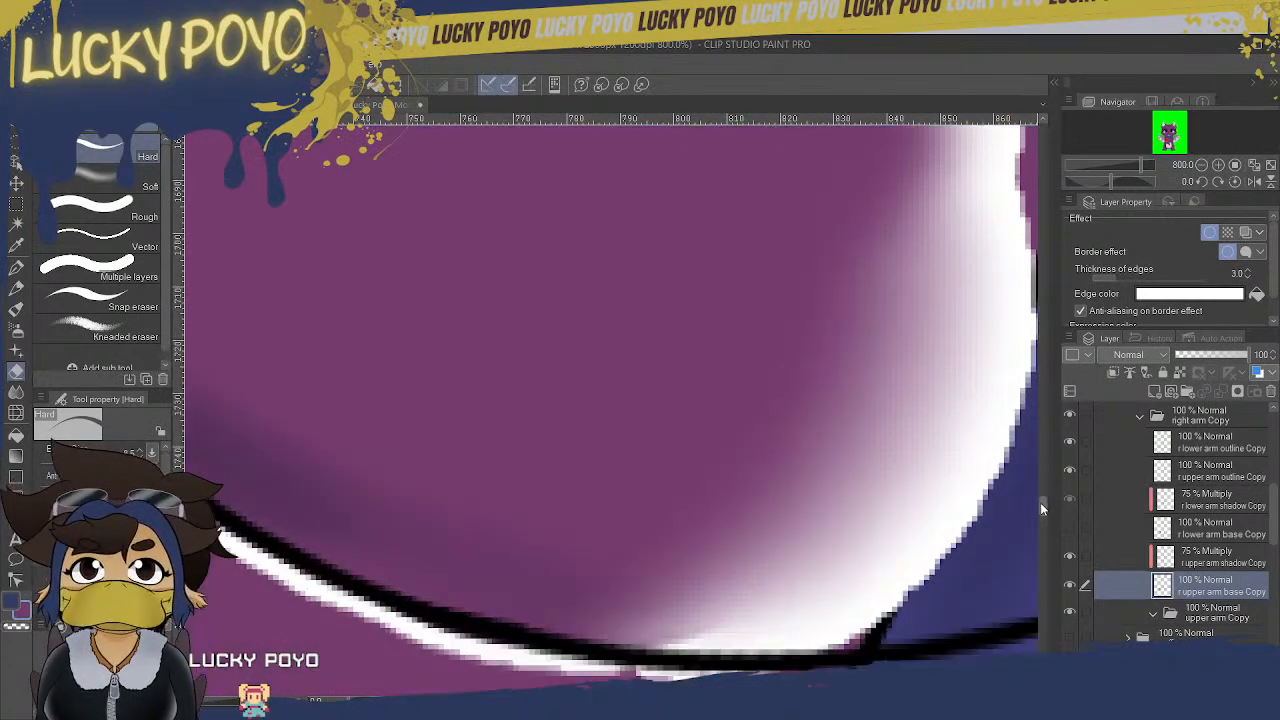
left_click(16, 329)
mouse_move(656, 488)
left_mouse_down()
mouse_move(742, 513)
mouse_move(667, 503)
mouse_move(744, 486)
mouse_move(600, 516)
mouse_move(690, 507)
mouse_move(583, 505)
mouse_move(700, 506)
mouse_move(601, 518)
mouse_move(650, 515)
mouse_move(625, 512)
mouse_move(725, 495)
mouse_move(648, 518)
mouse_move(724, 503)
mouse_move(662, 530)
mouse_move(730, 503)
mouse_move(620, 509)
mouse_move(763, 478)
mouse_move(729, 423)
left_mouse_up()
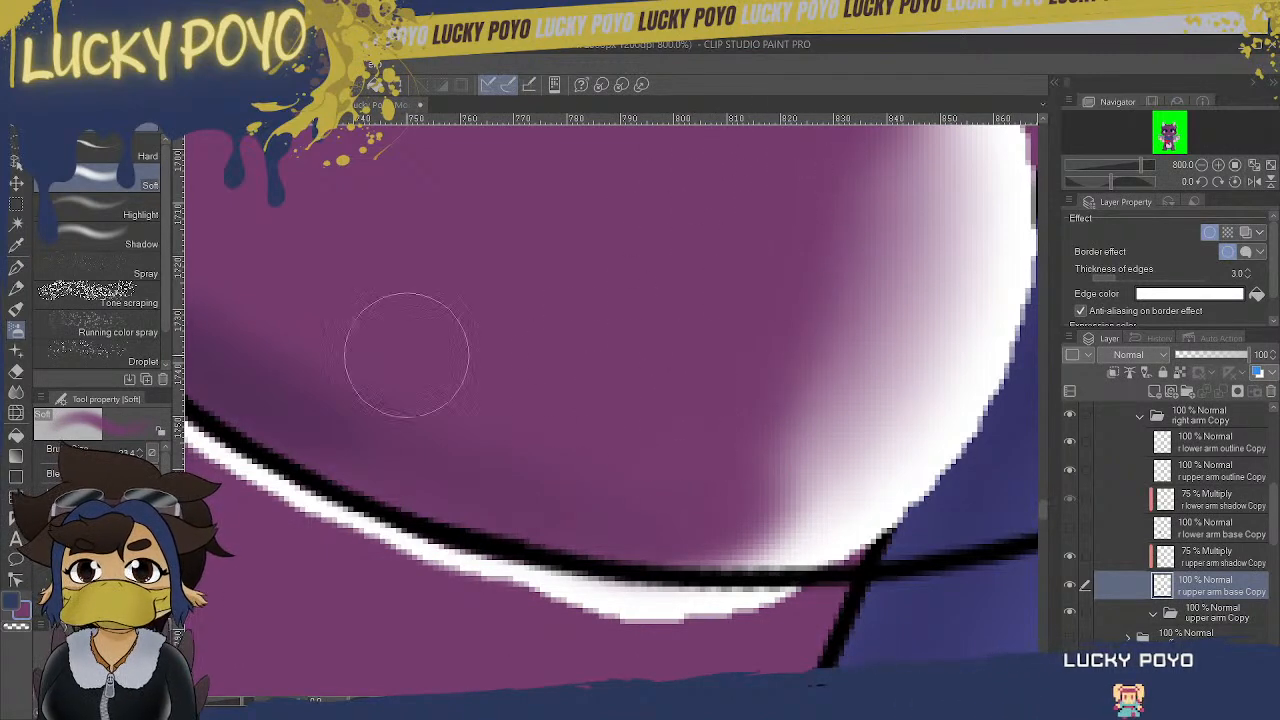
left_click(15, 372)
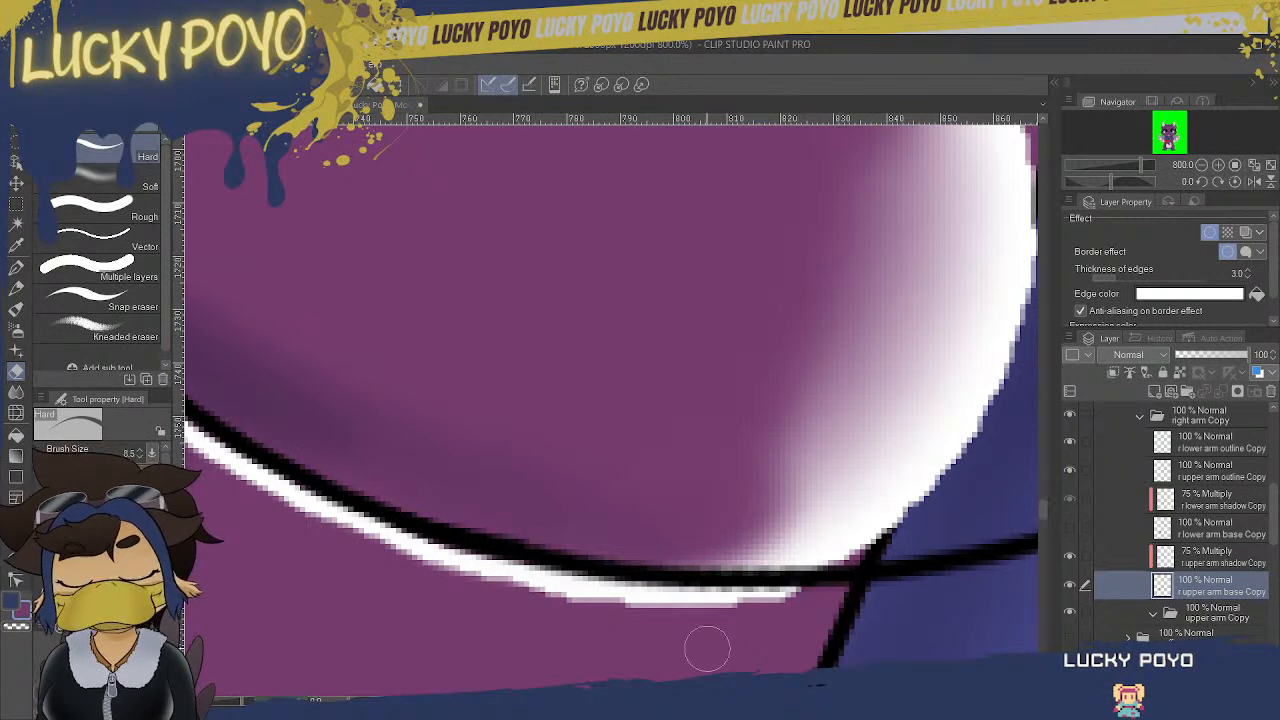
- Trim the upper arm base's faded end inside the body outline with the Soft eraser at size 12.8
scroll(612, 400, "right", 3)
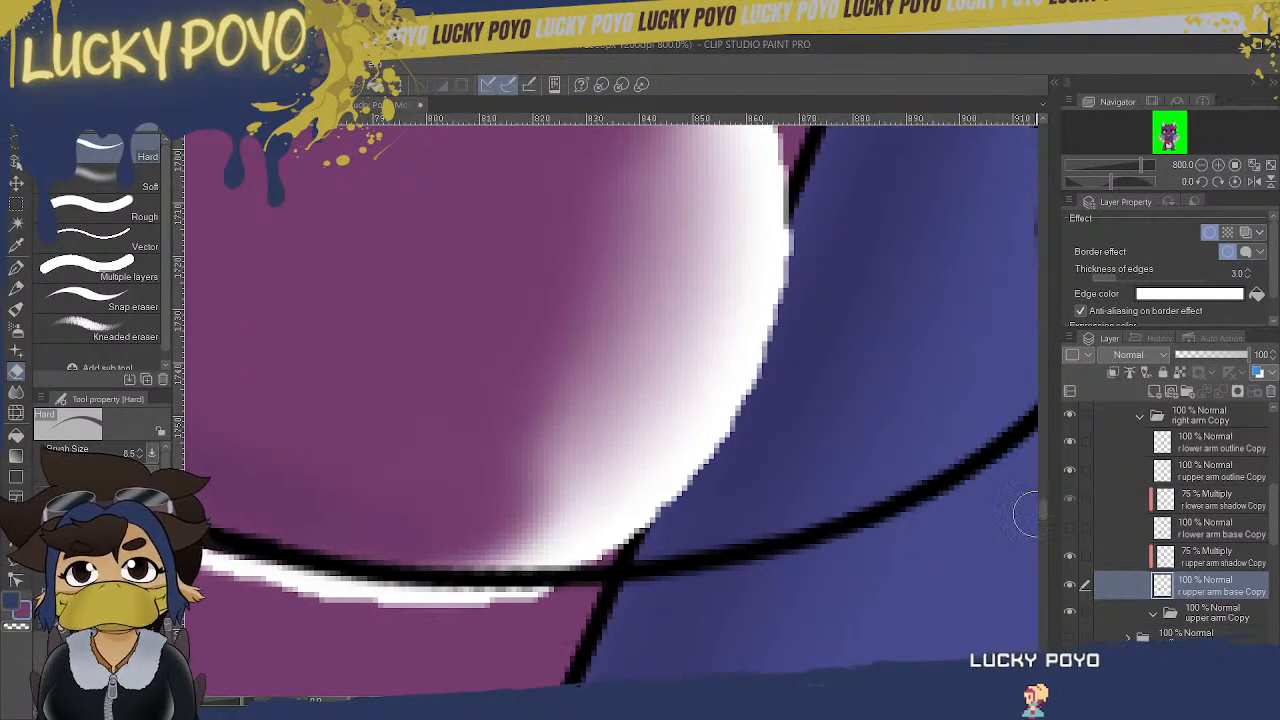
left_click_drag(1042, 510, 1045, 506)
left_click(112, 182)
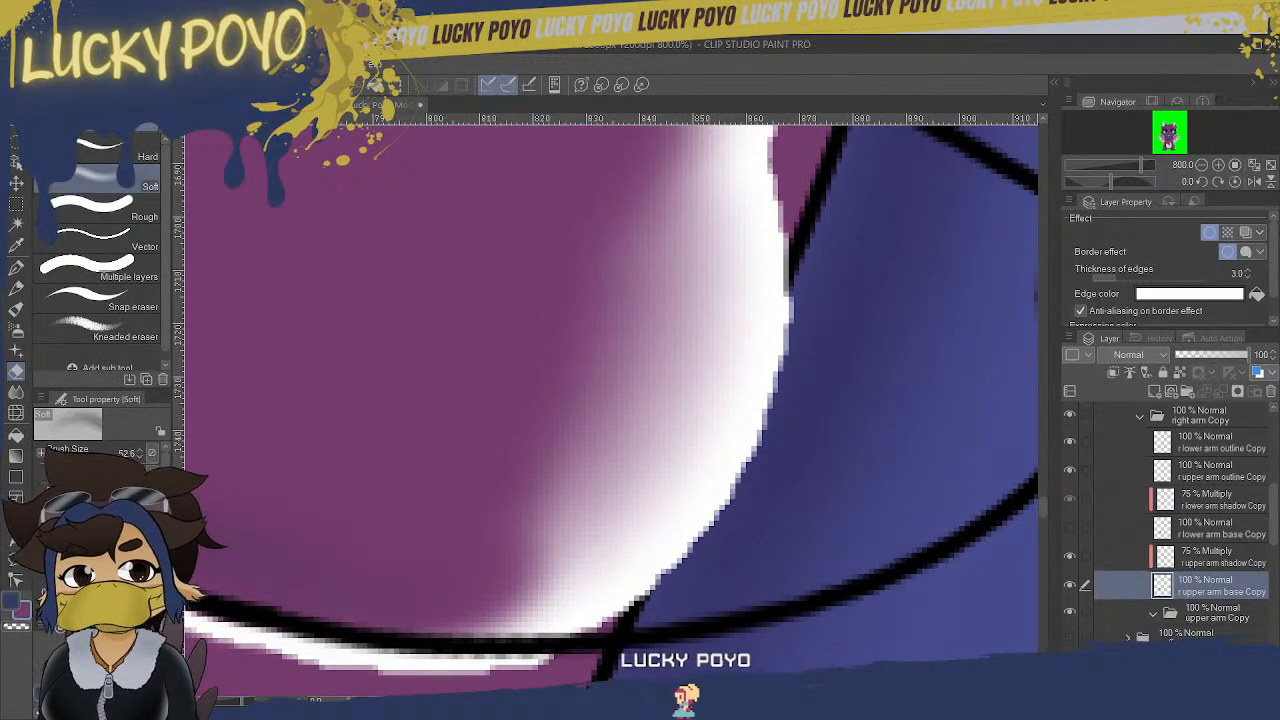
left_click_drag(88, 456, 115, 456)
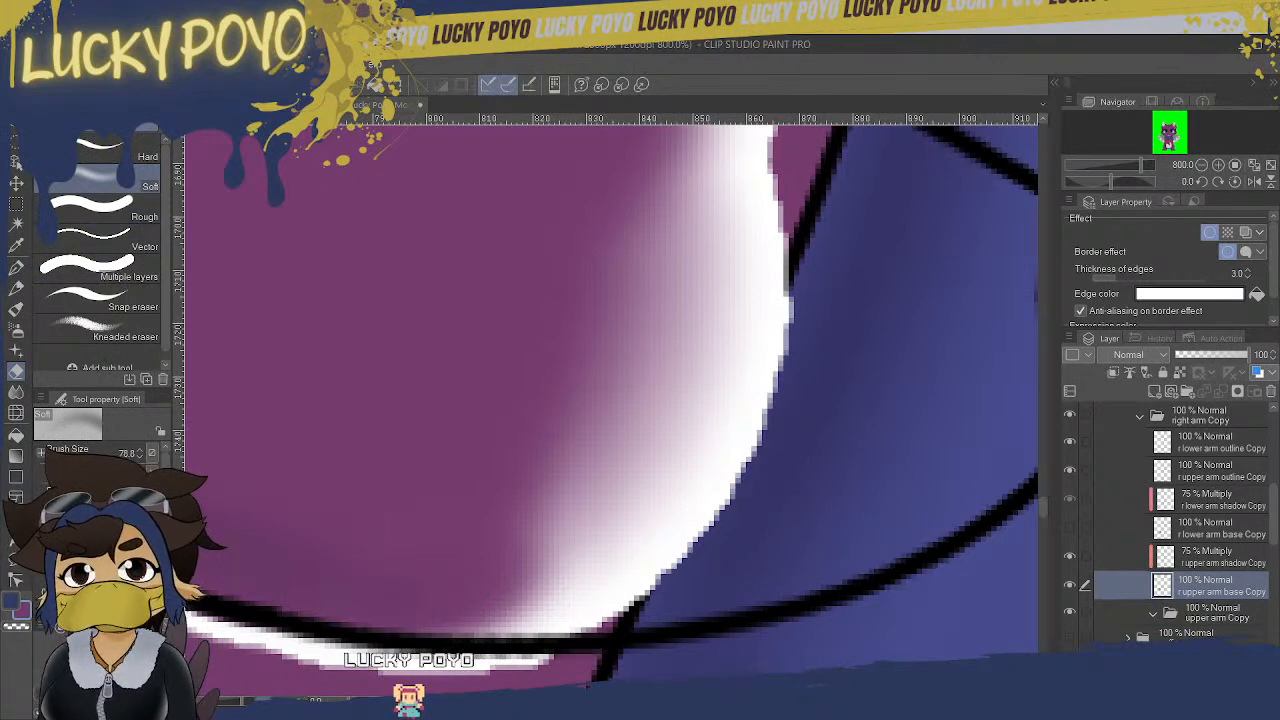
key("ctrl+minus")
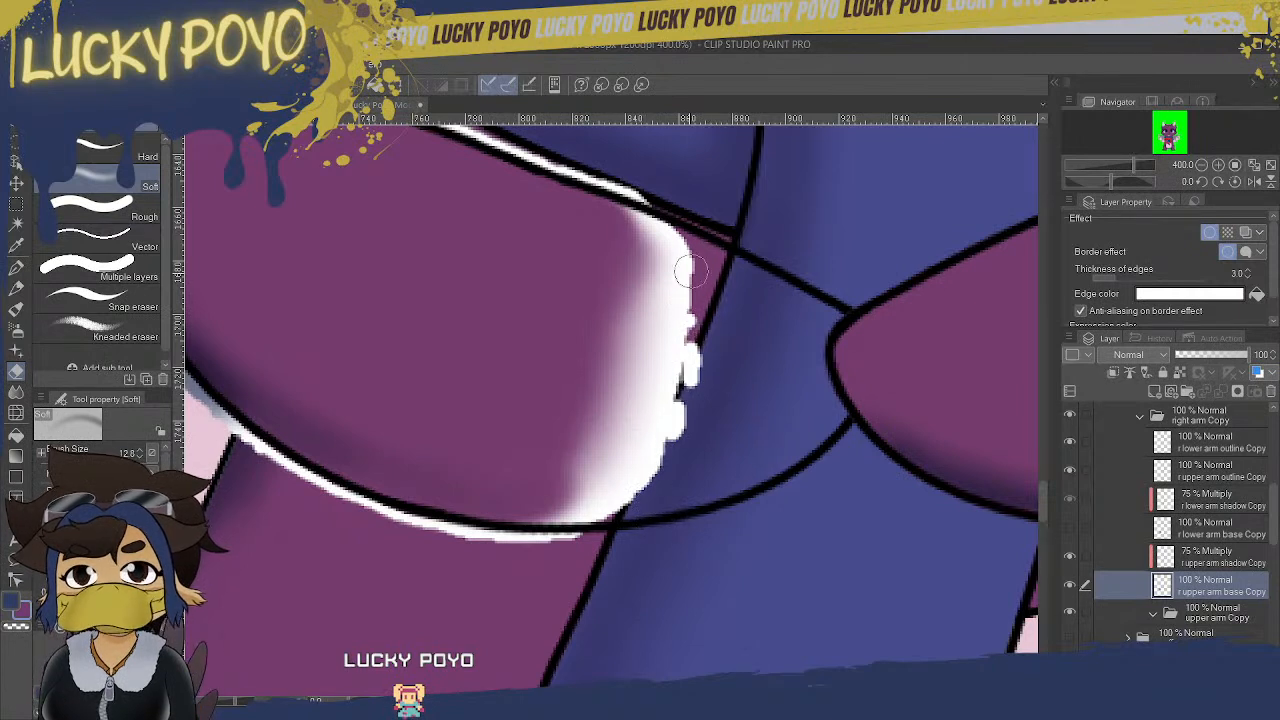
mouse_move(680, 373)
left_mouse_down()
mouse_move(672, 435)
mouse_move(680, 383)
left_mouse_up()
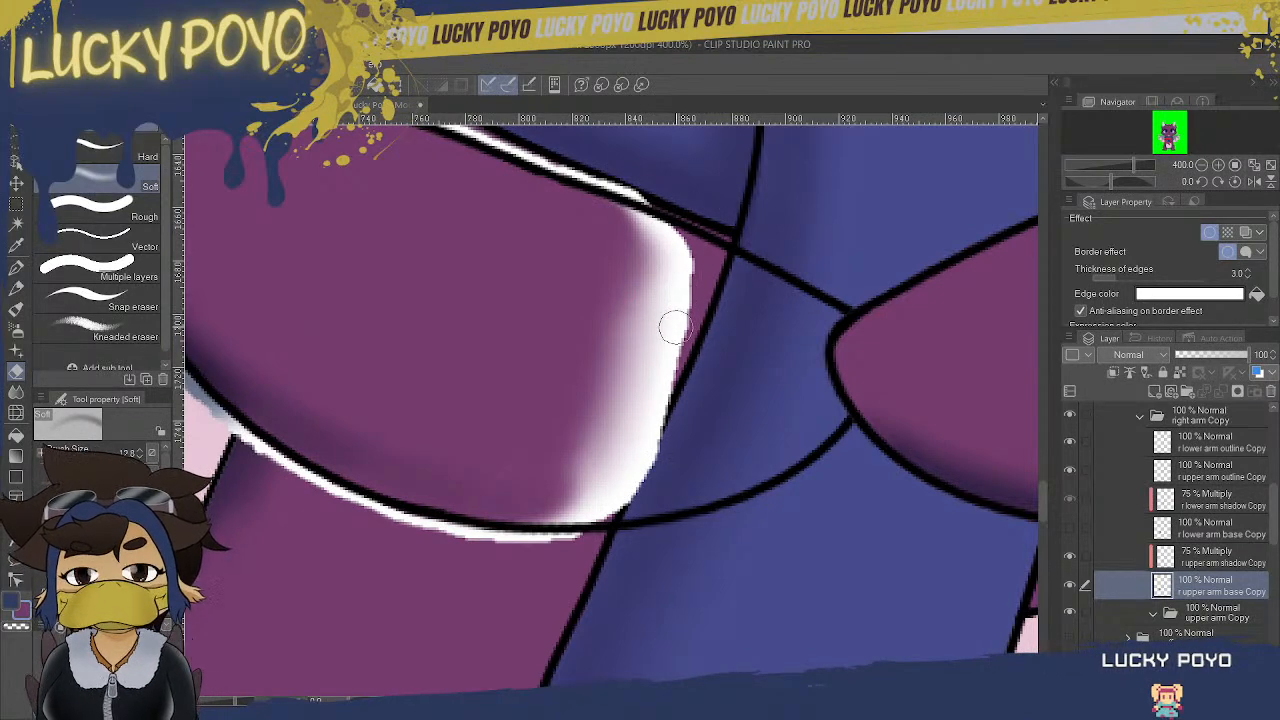
mouse_move(645, 700)
left_mouse_down()
mouse_move(609, 700)
mouse_move(629, 700)
left_mouse_up()
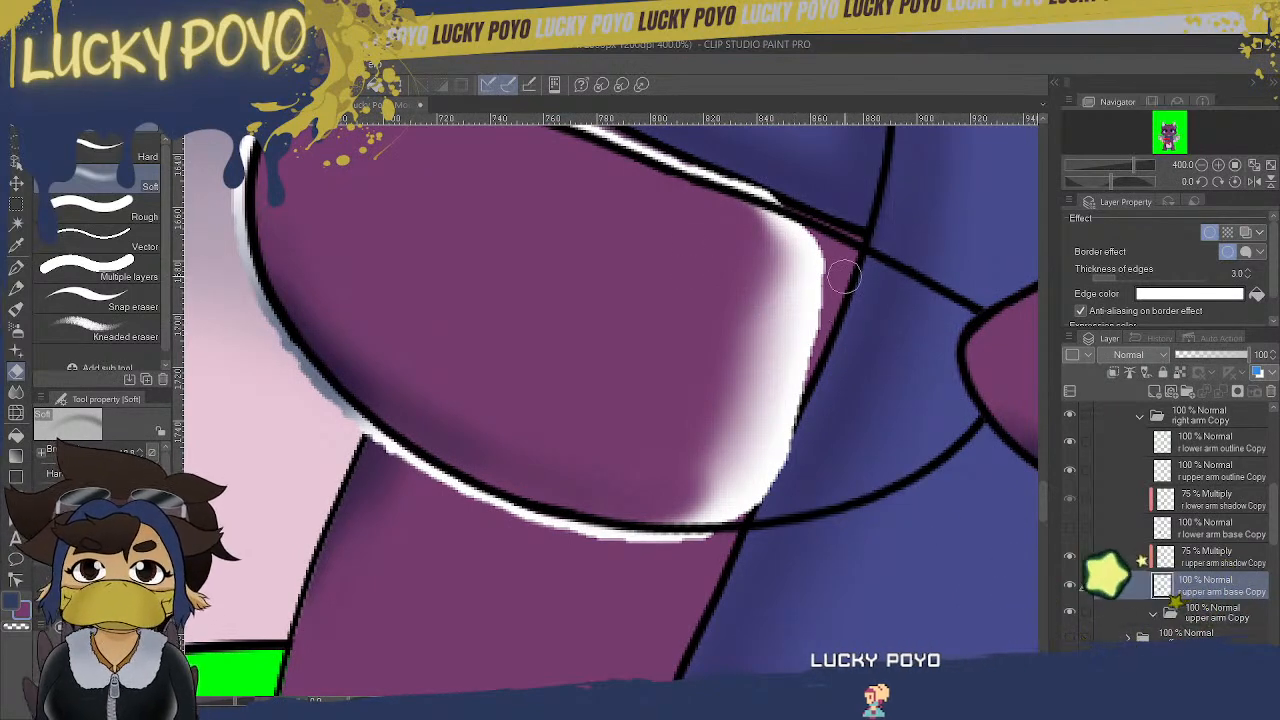
- Show the right lower arm base layer again and turn on its white border effect to check its edges
left_click(1071, 526)
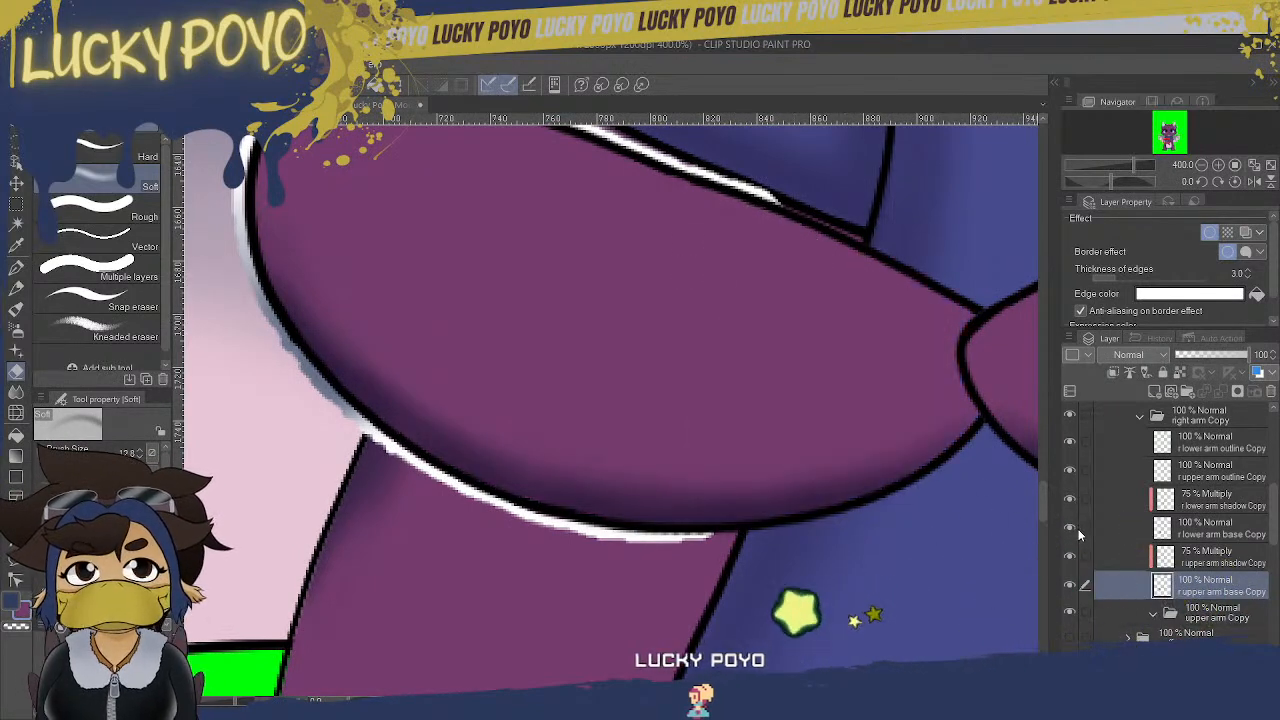
left_click(1230, 530)
left_click(1210, 233)
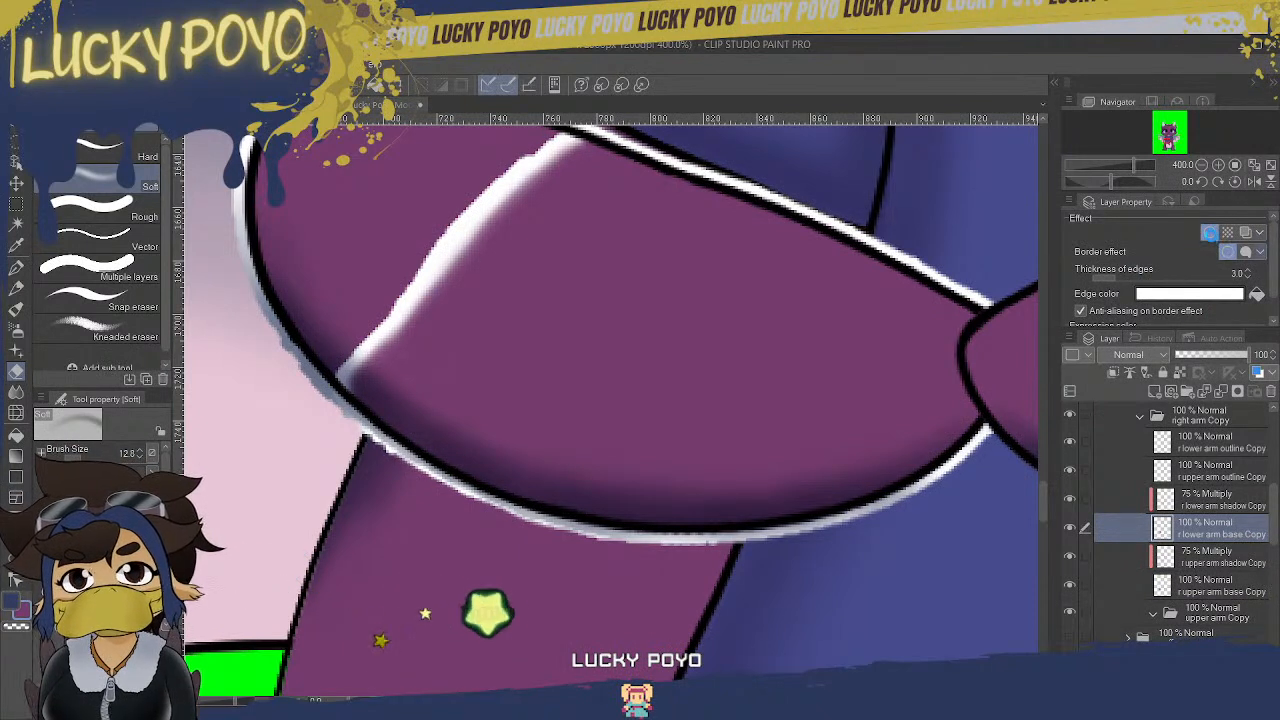
left_click(1210, 233)
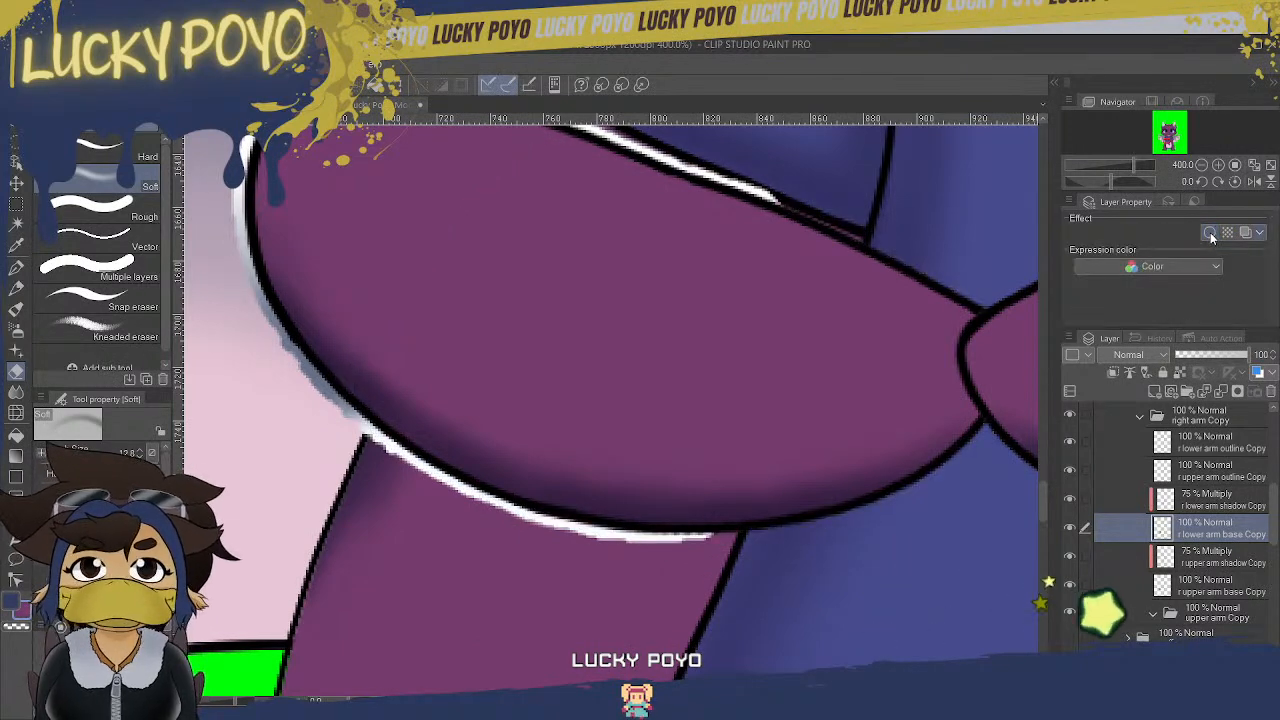
left_click(1210, 233)
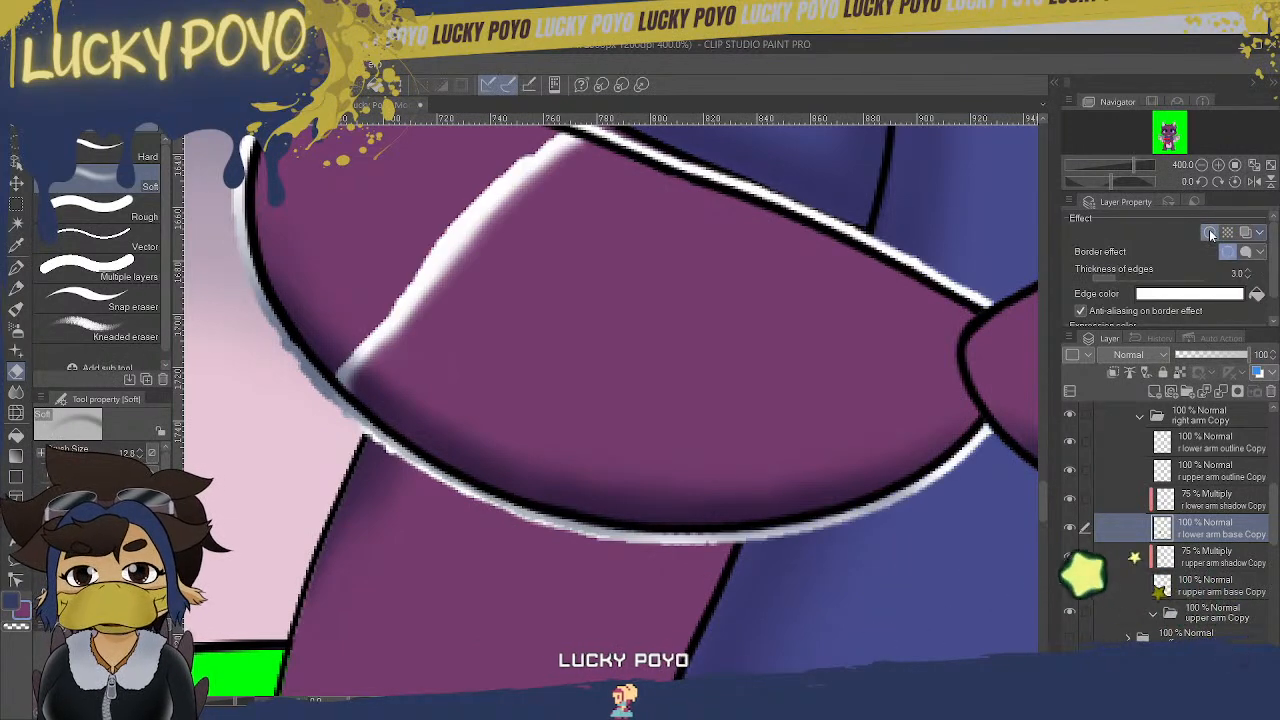
- Turn off the right lower arm base's white border effect, toggling the effect on both arm base layers to compare their edges
left_click(1210, 233)
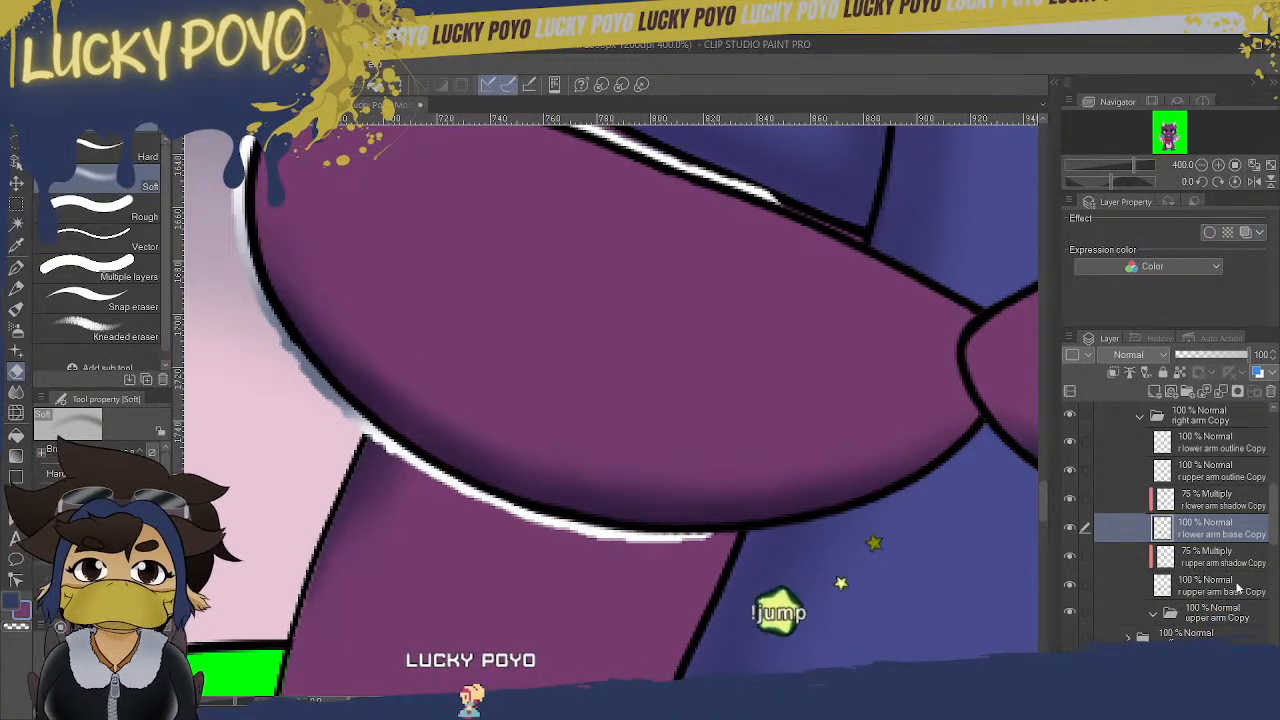
left_click(1205, 585)
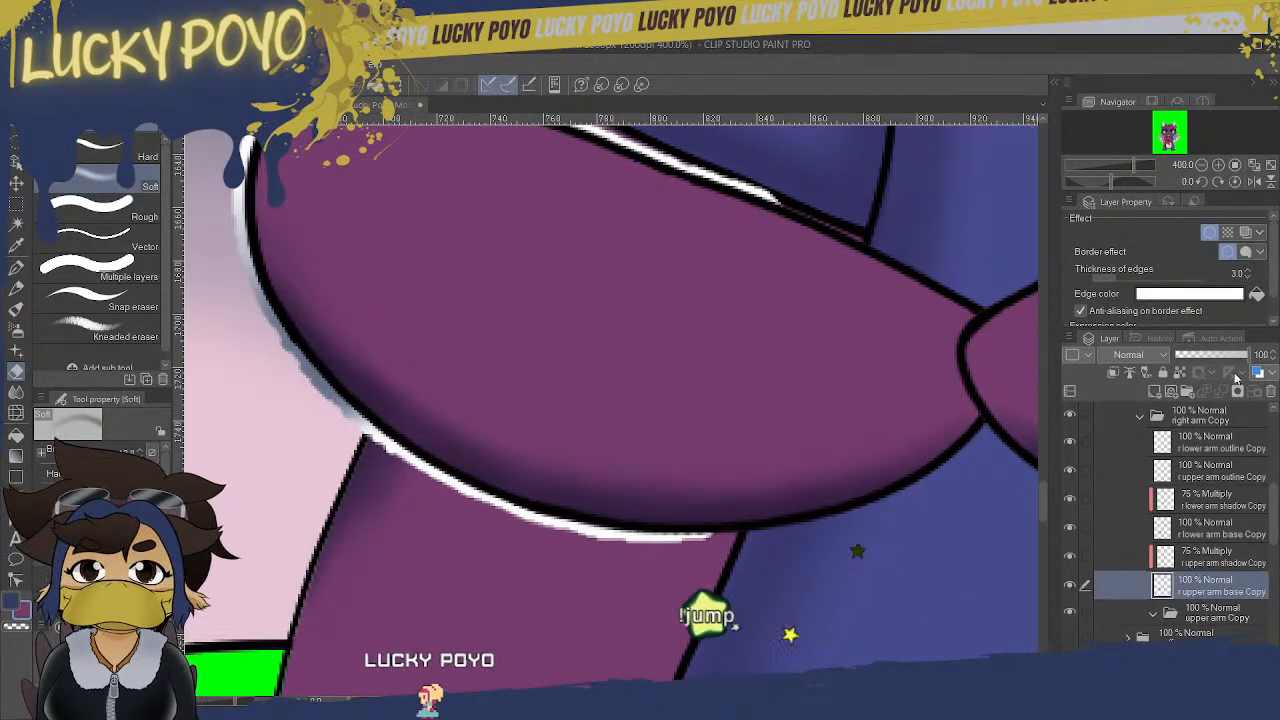
left_click(1209, 233)
left_click(1209, 234)
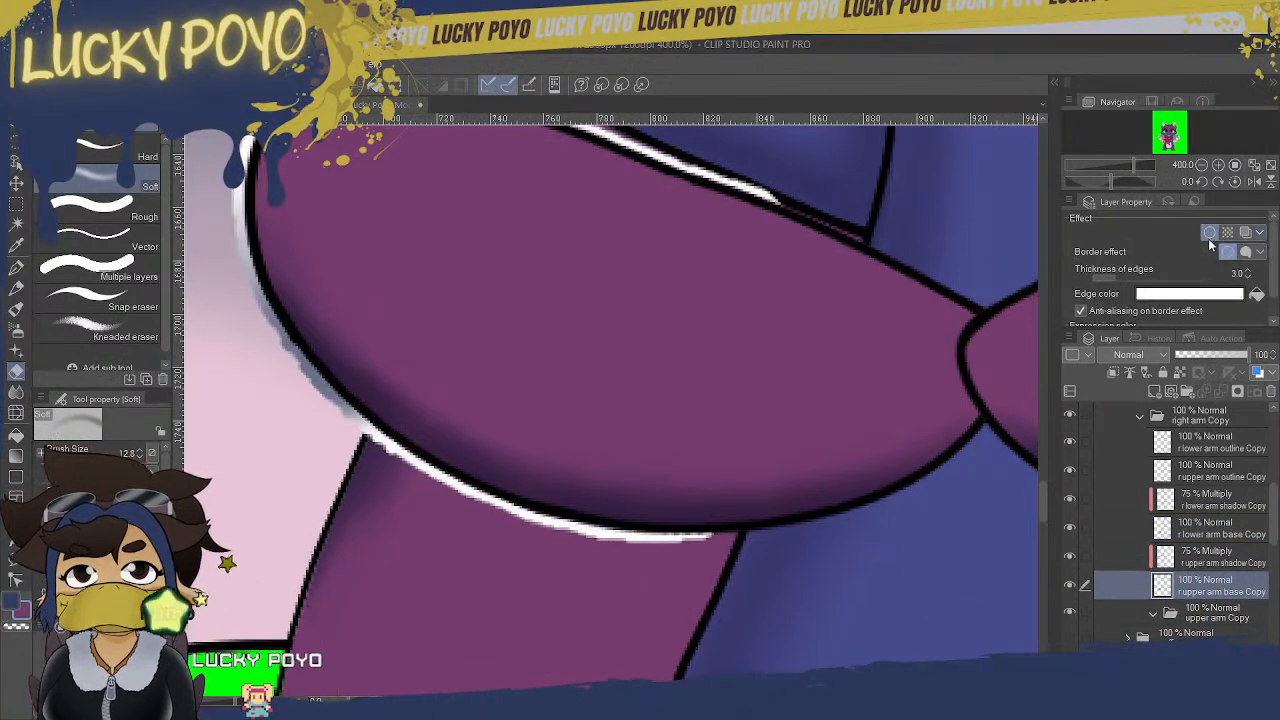
left_click(1213, 524)
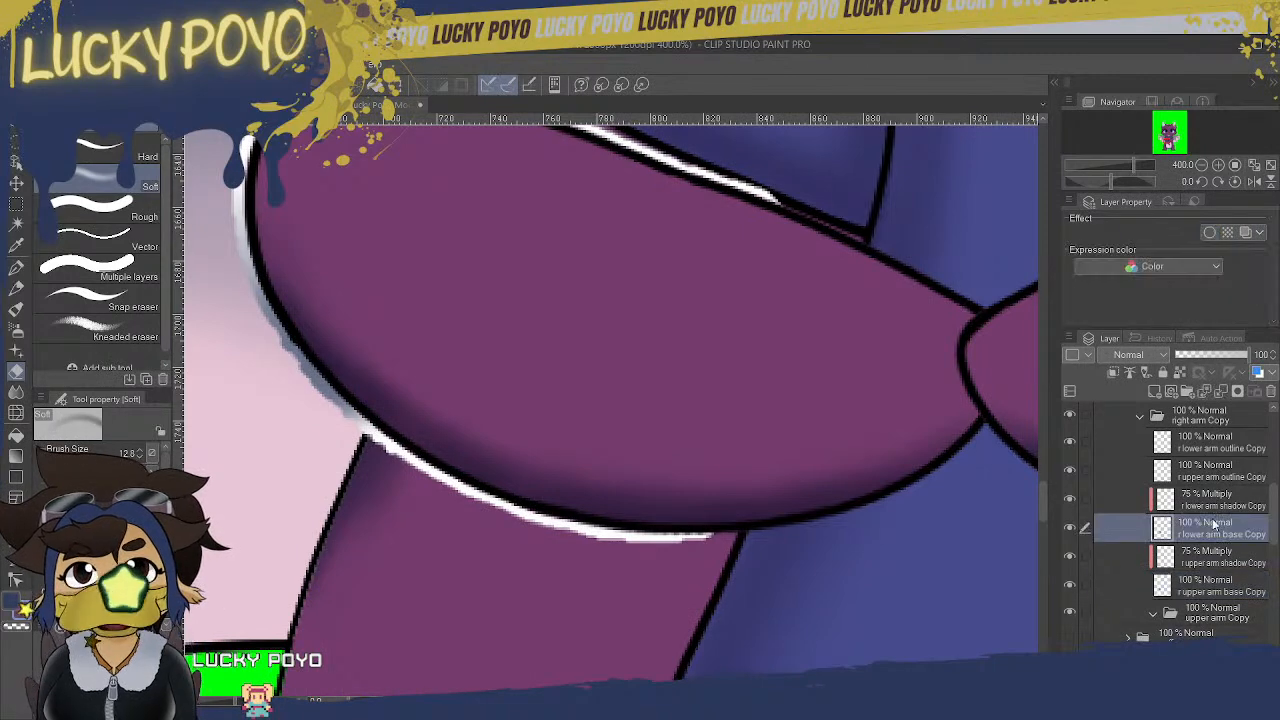
left_click(1209, 233)
left_click(1209, 233)
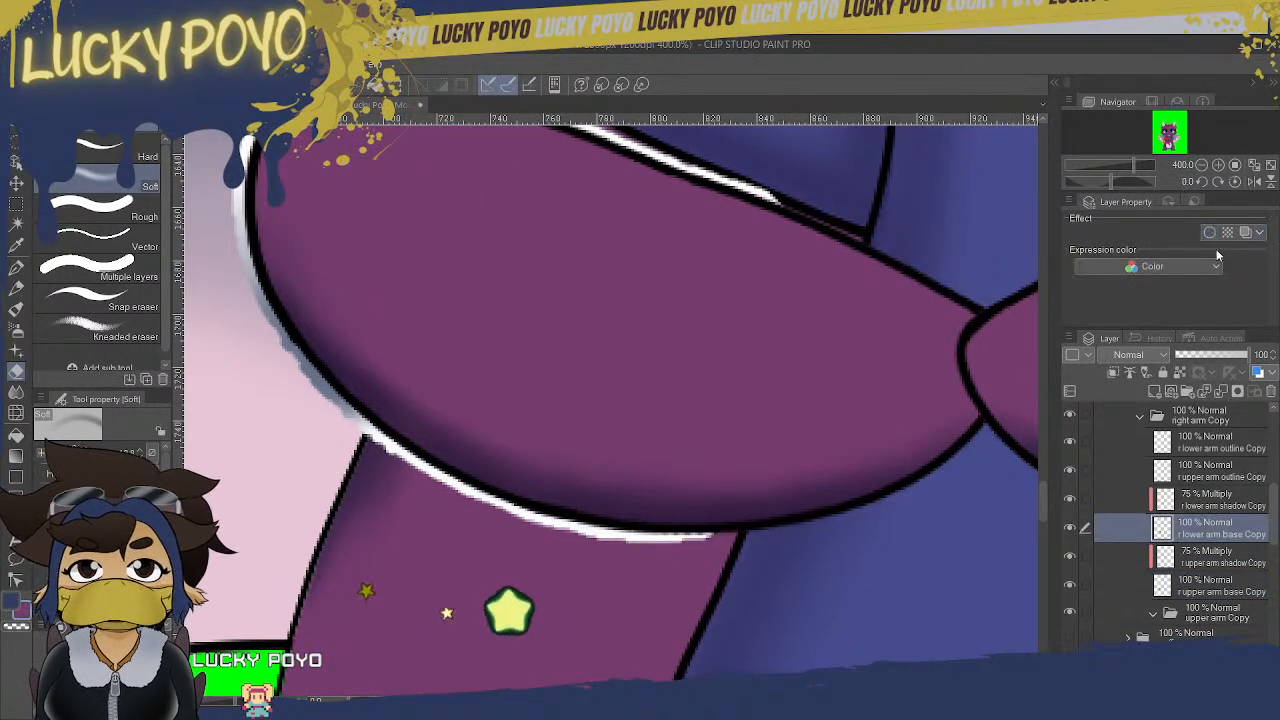
- Turn off the white border effect on the right upper arm base layer
left_click(1198, 591)
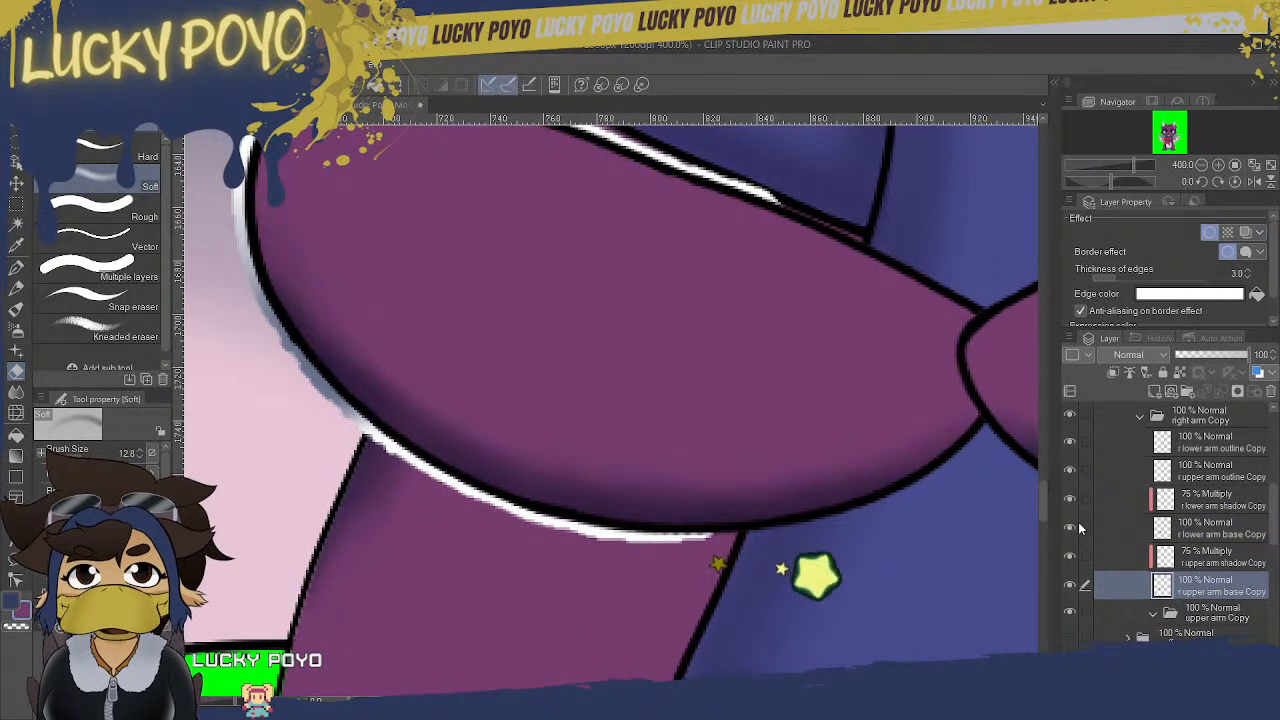
left_click(1209, 527)
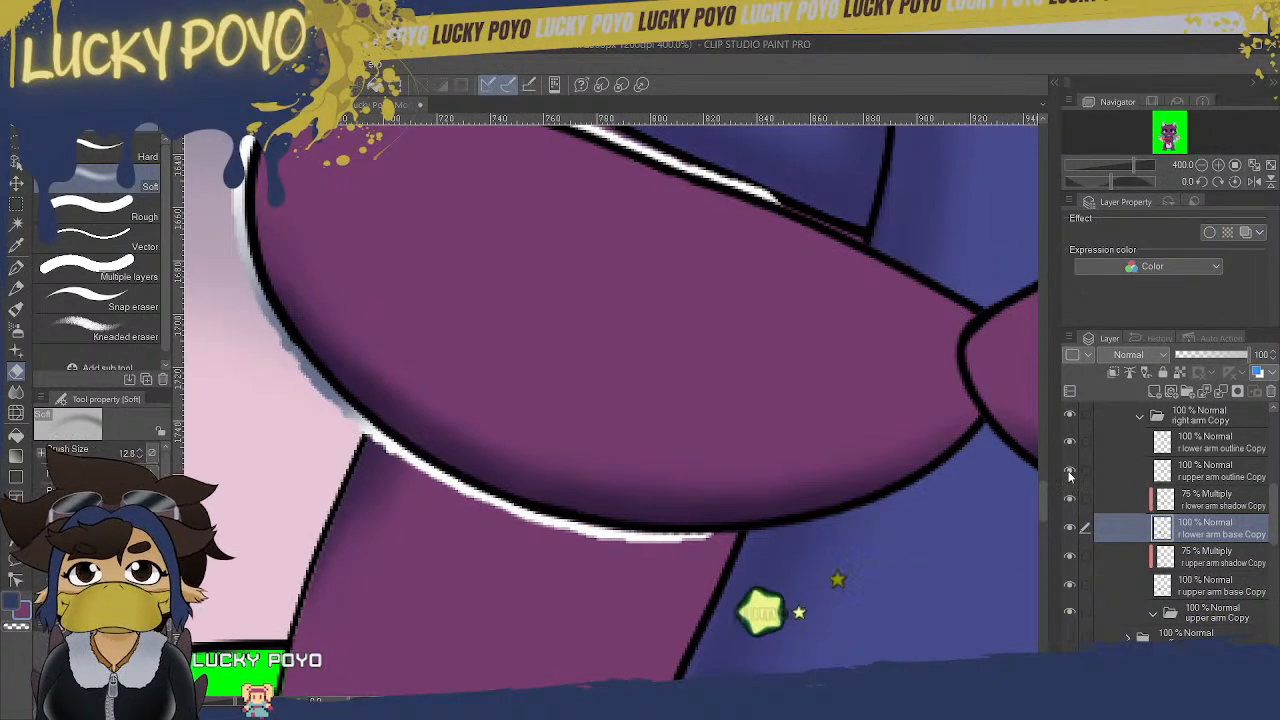
left_click(1205, 584)
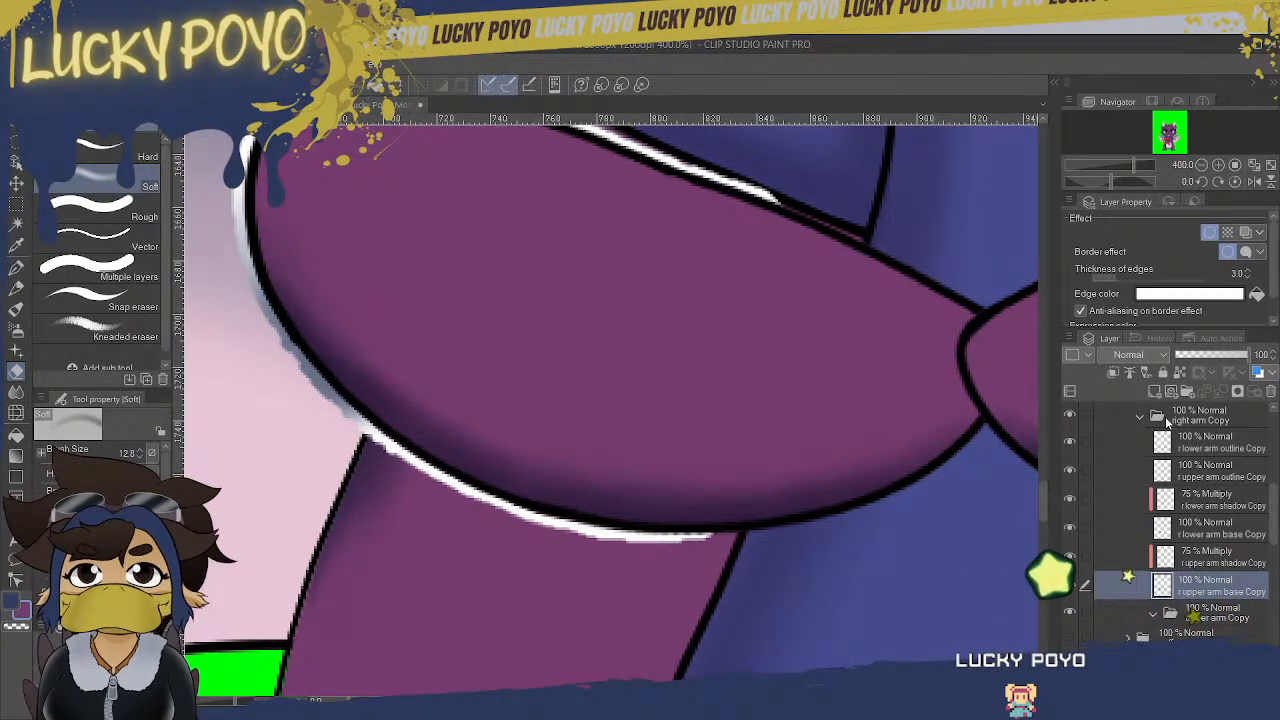
left_click(1209, 235)
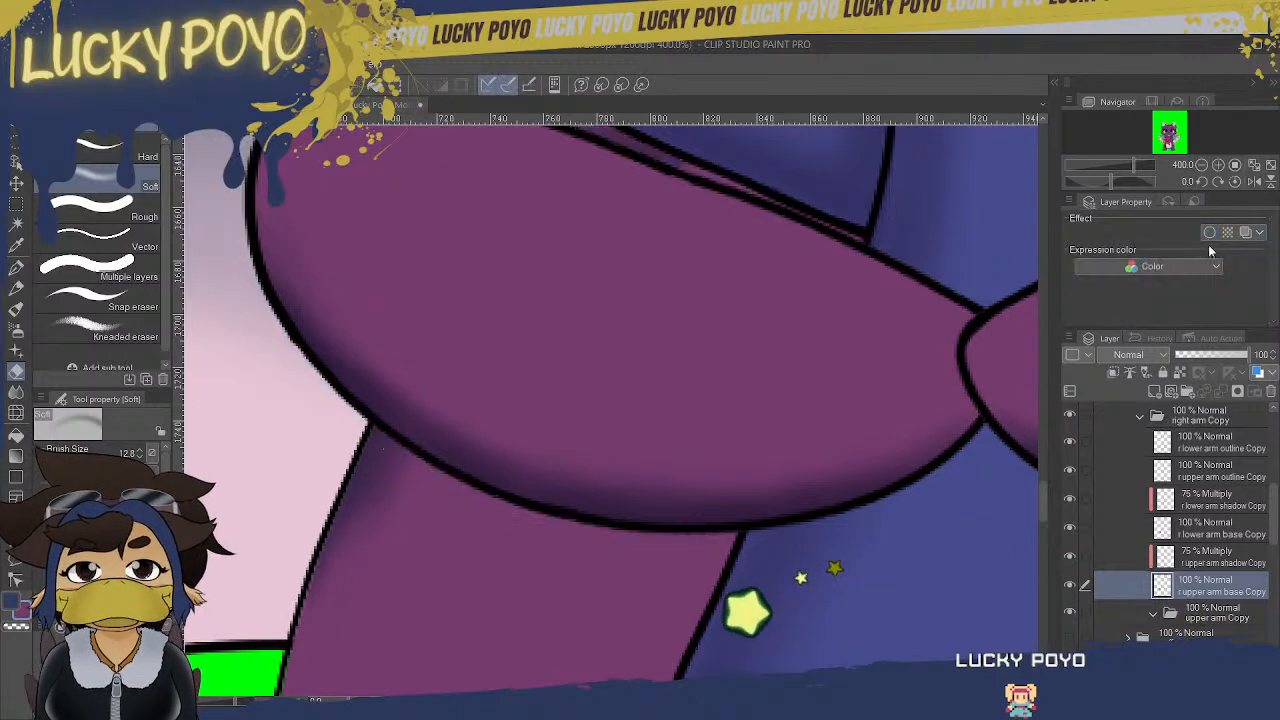
- Duplicate the right lower arm base layer and turn on the white border effect for the duplicate
left_click(1215, 528)
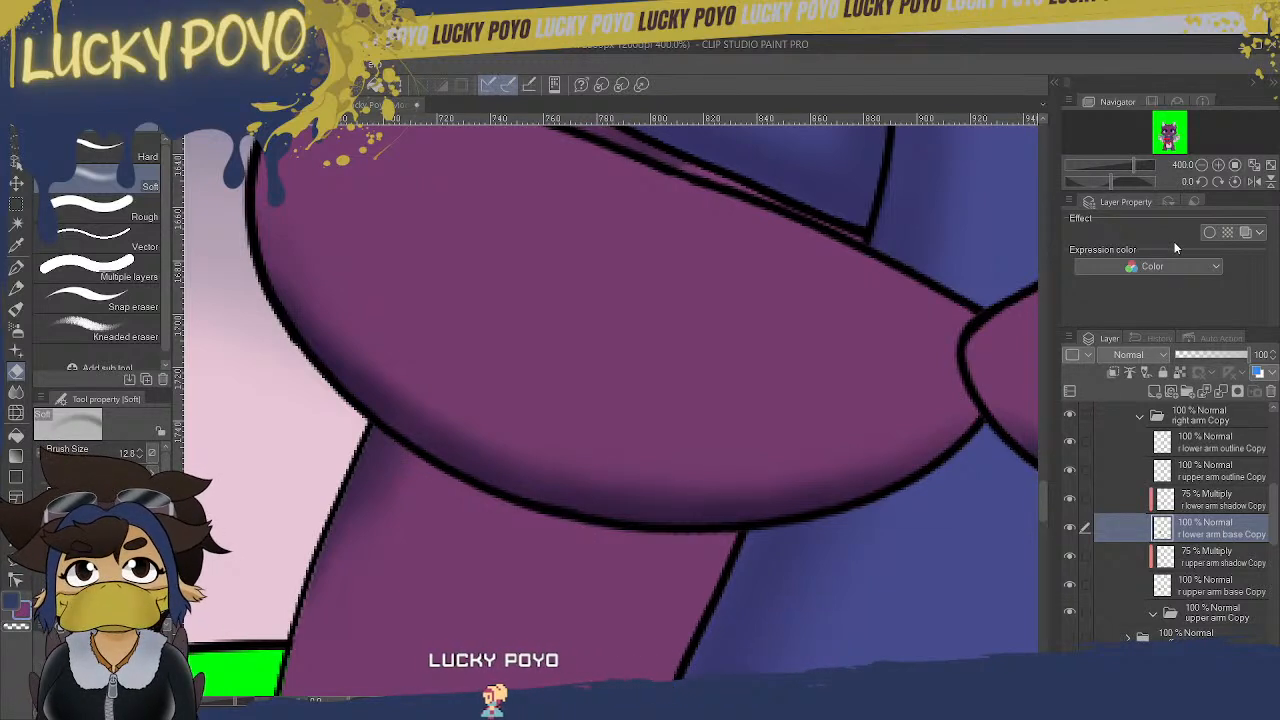
key("ctrl+c")
key("ctrl+v")
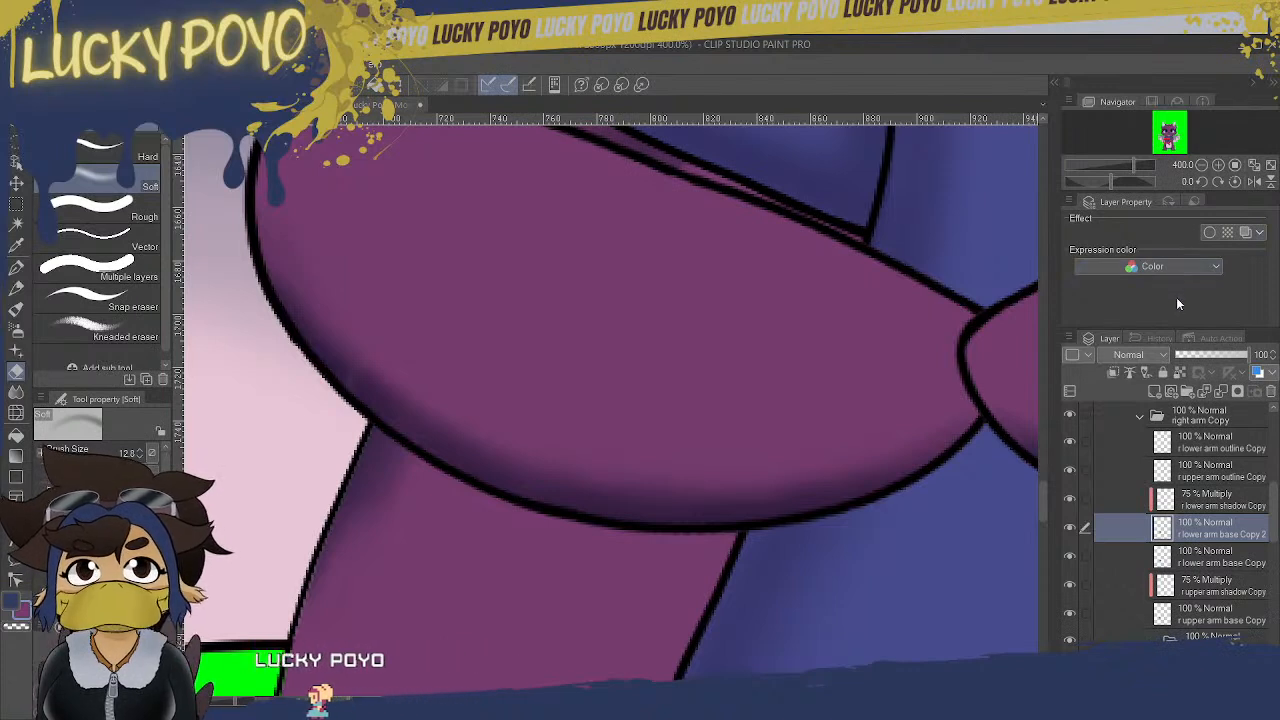
left_click(1208, 233)
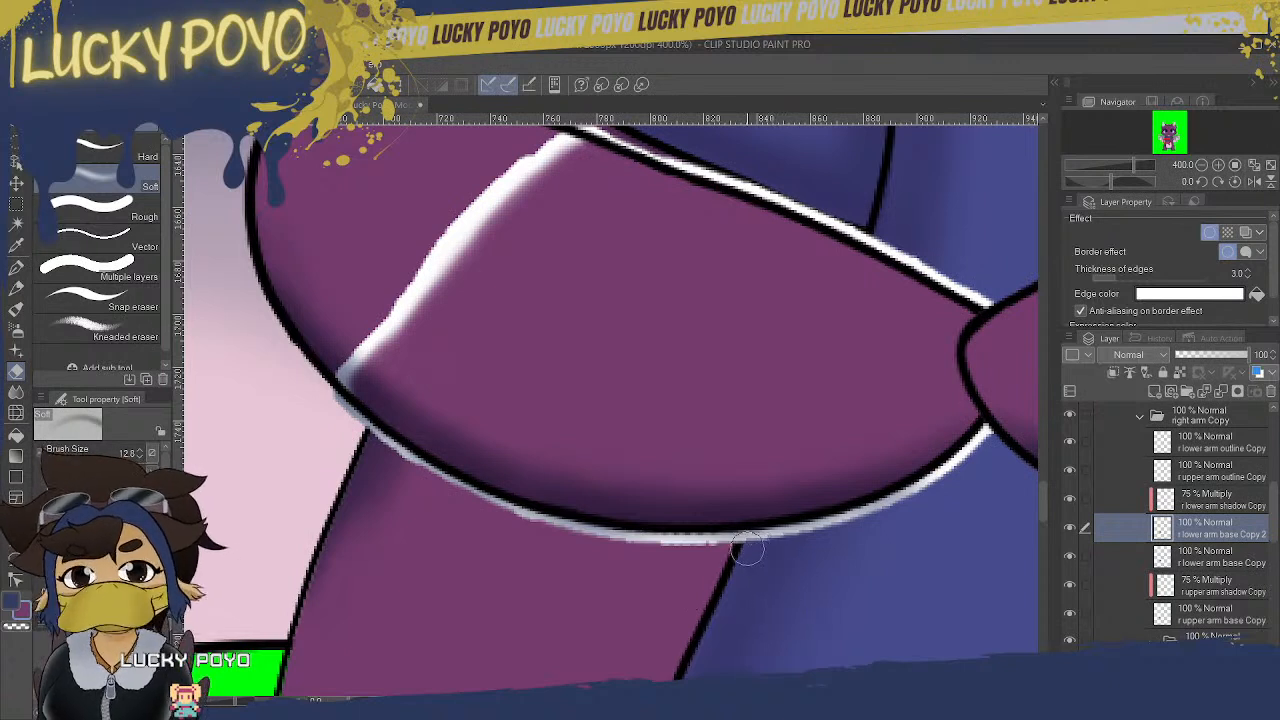
- Examine the bordered duplicate's overlapping end and upper edge close up with the Soft airbrush ready
left_click(17, 328)
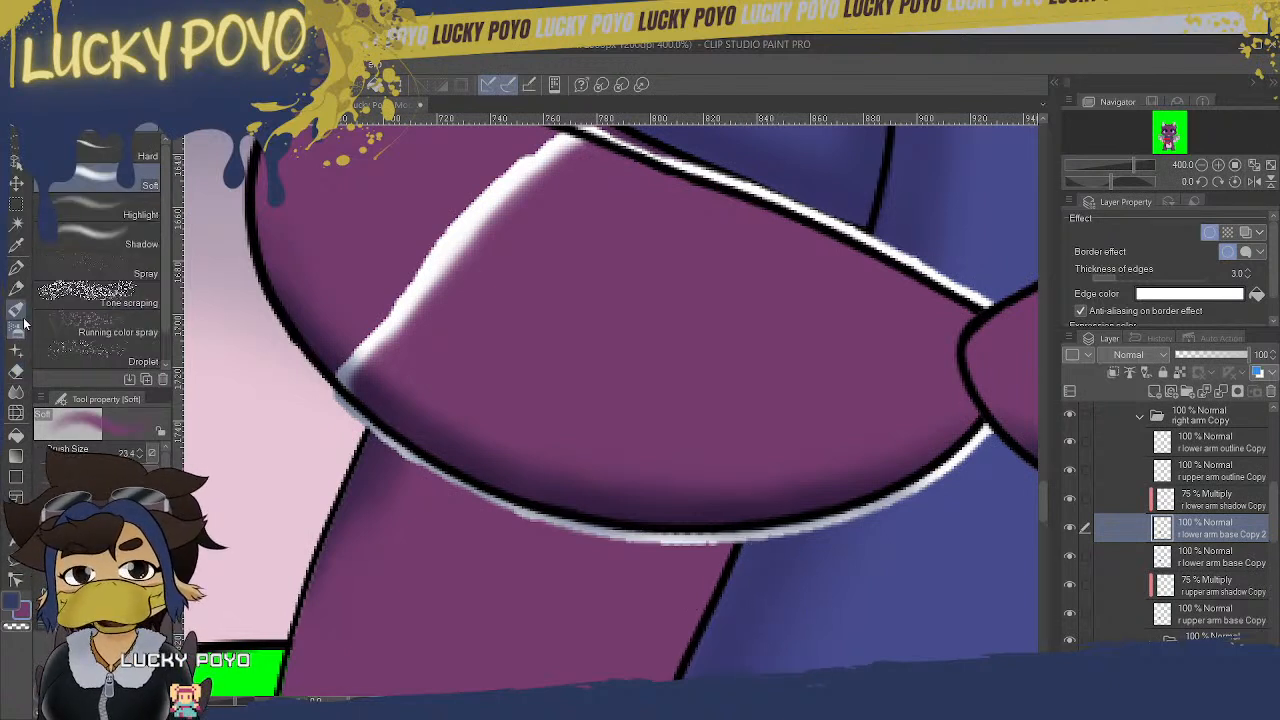
key("ctrl+plus")
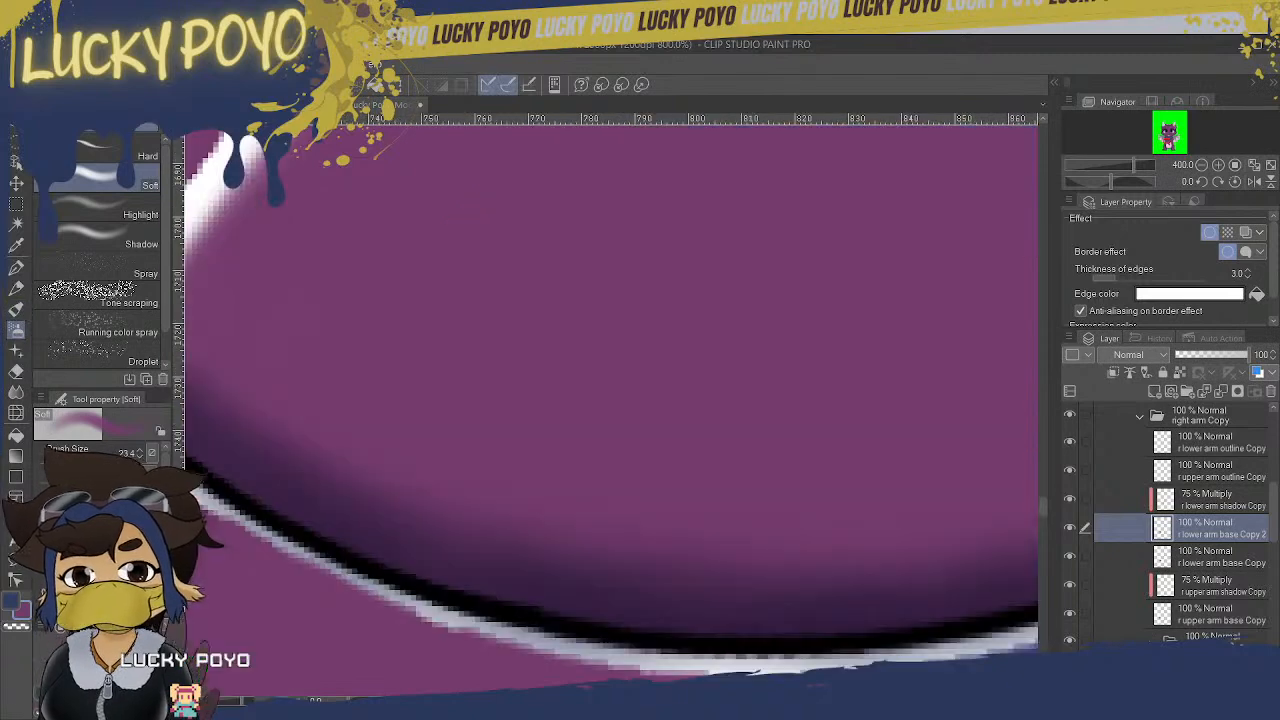
left_click_drag(1042, 512, 1041, 481)
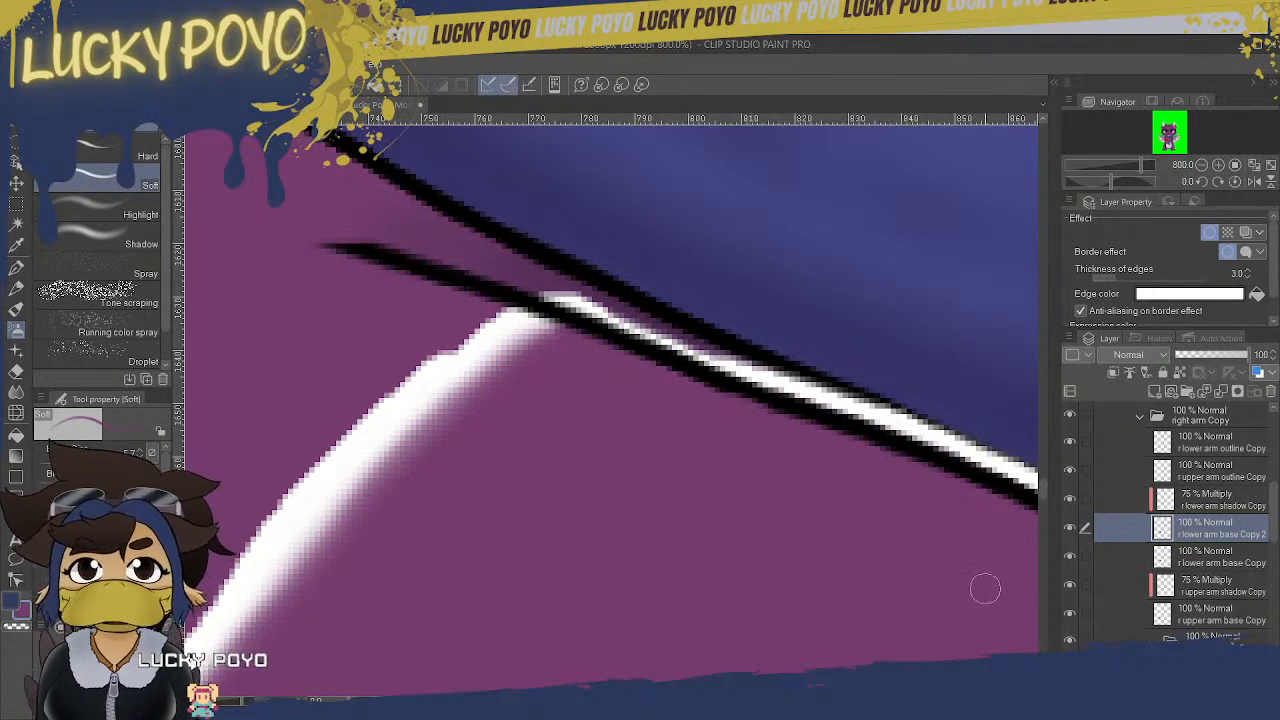
left_click(1218, 562)
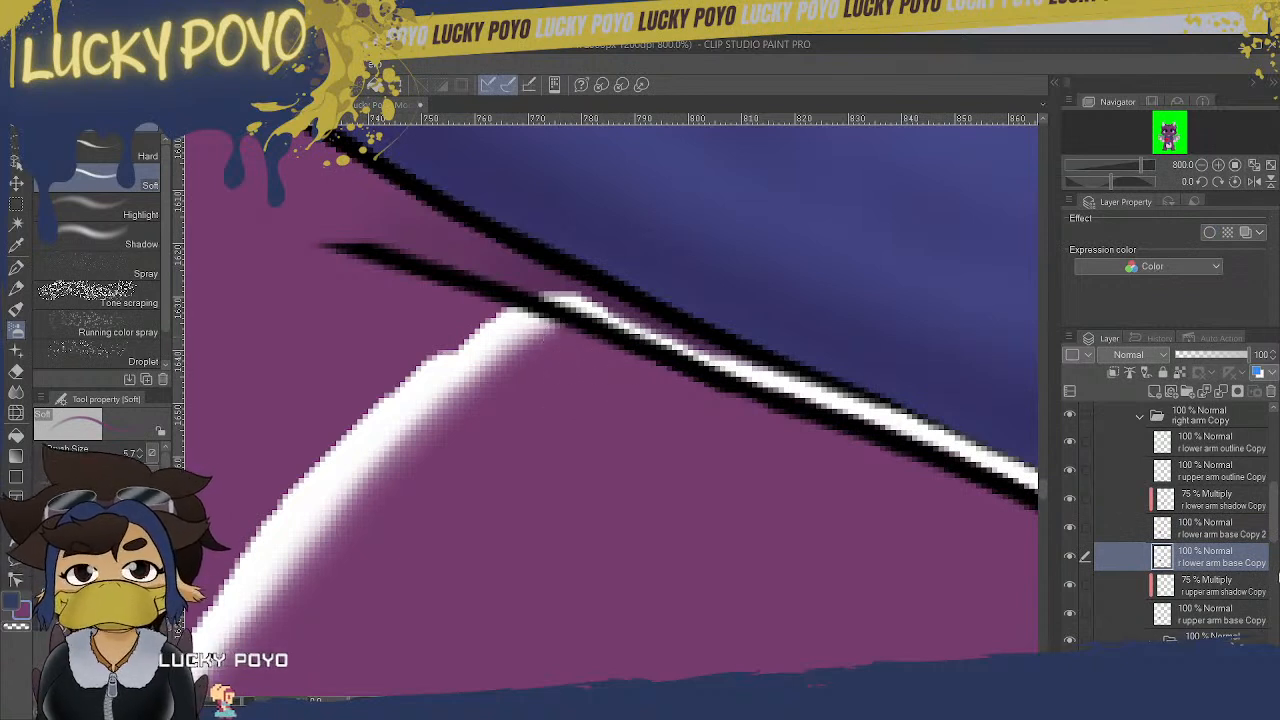
left_click(1218, 533)
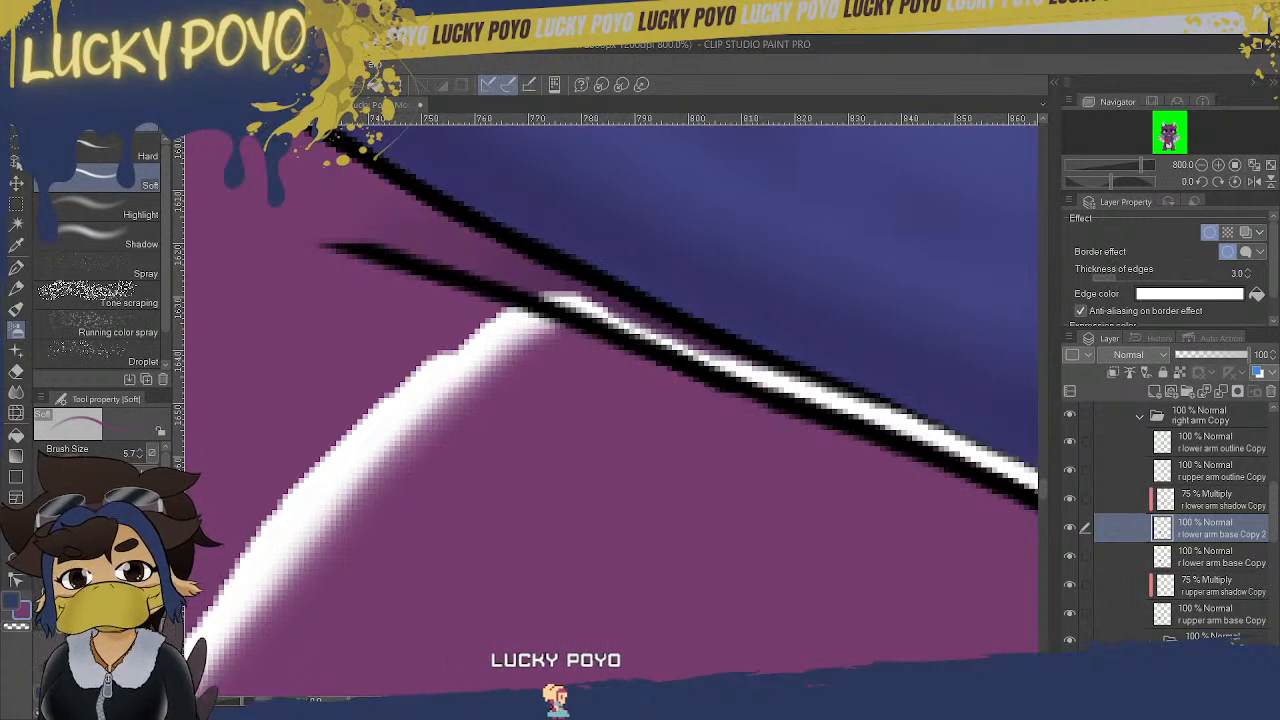
key("ctrl+minus")
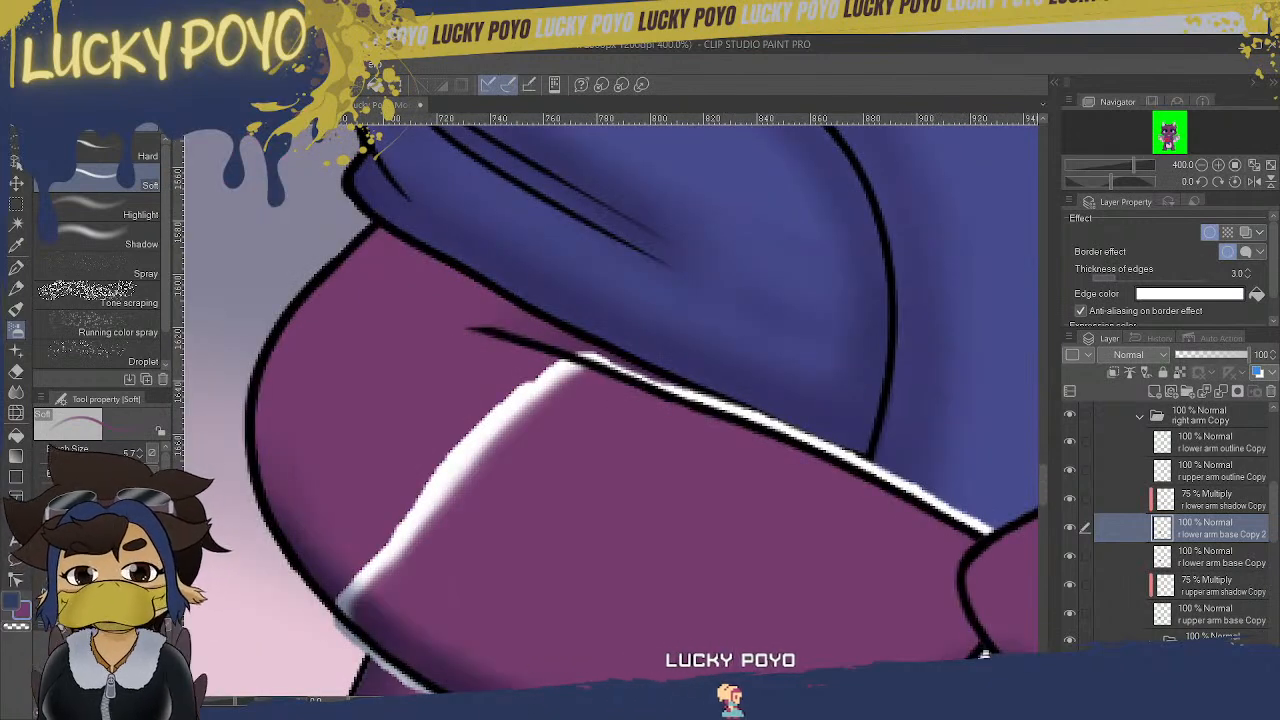
key("ctrl+minus")
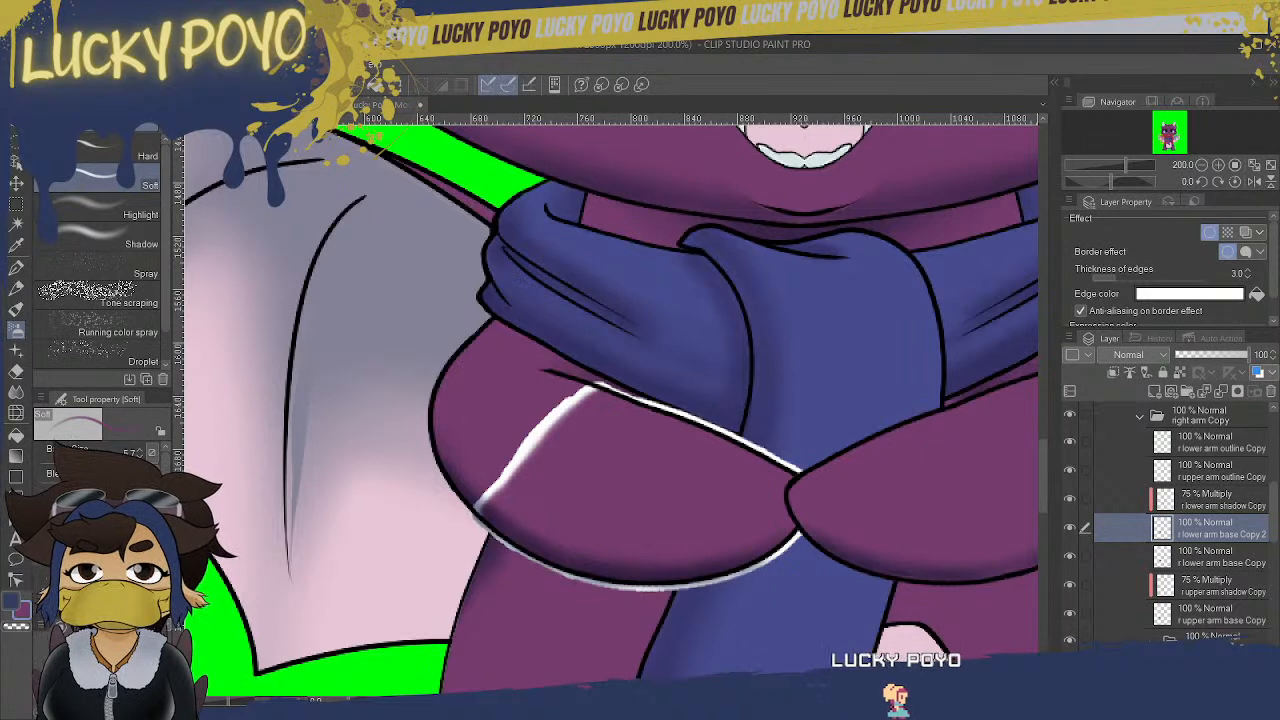
- Move the right lower arm base duplicate into the left arm's layers, directly above the left lower arm base
scroll(612, 410, "right", 3)
left_click_drag(1273, 503, 1275, 482)
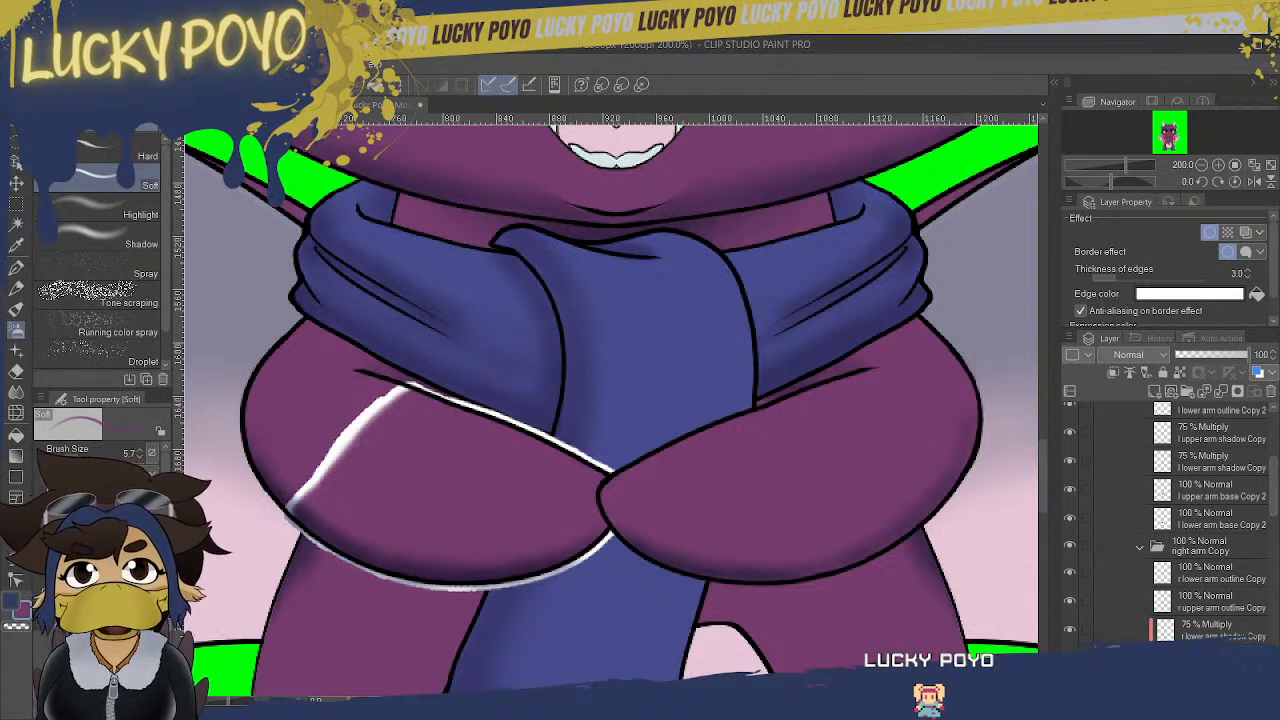
left_click_drag(1215, 655, 1221, 514)
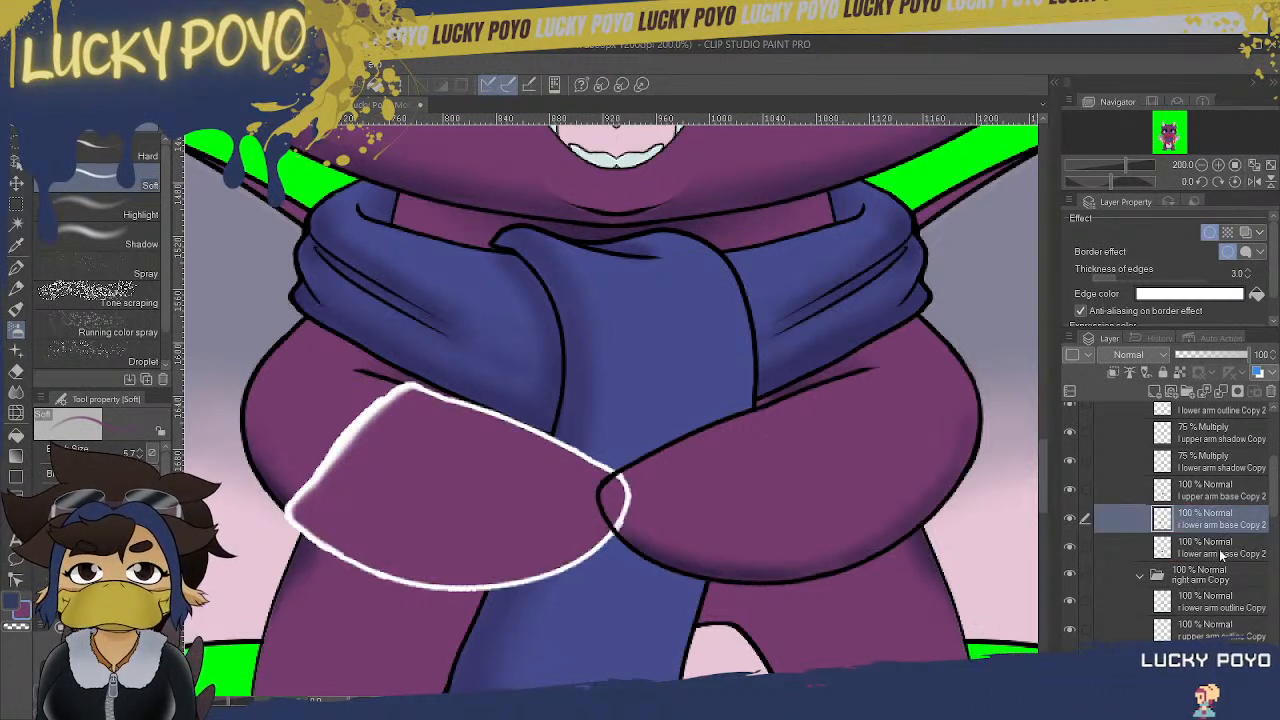
left_click(1224, 548)
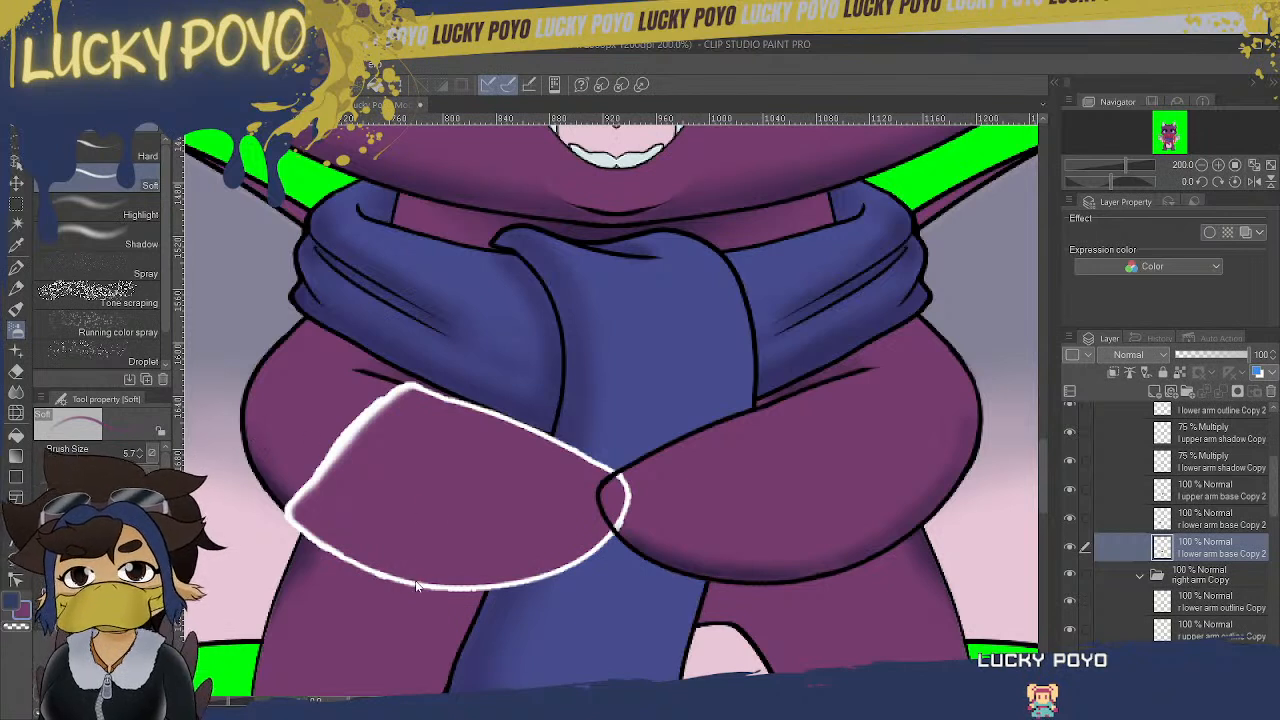
key("ctrl+t")
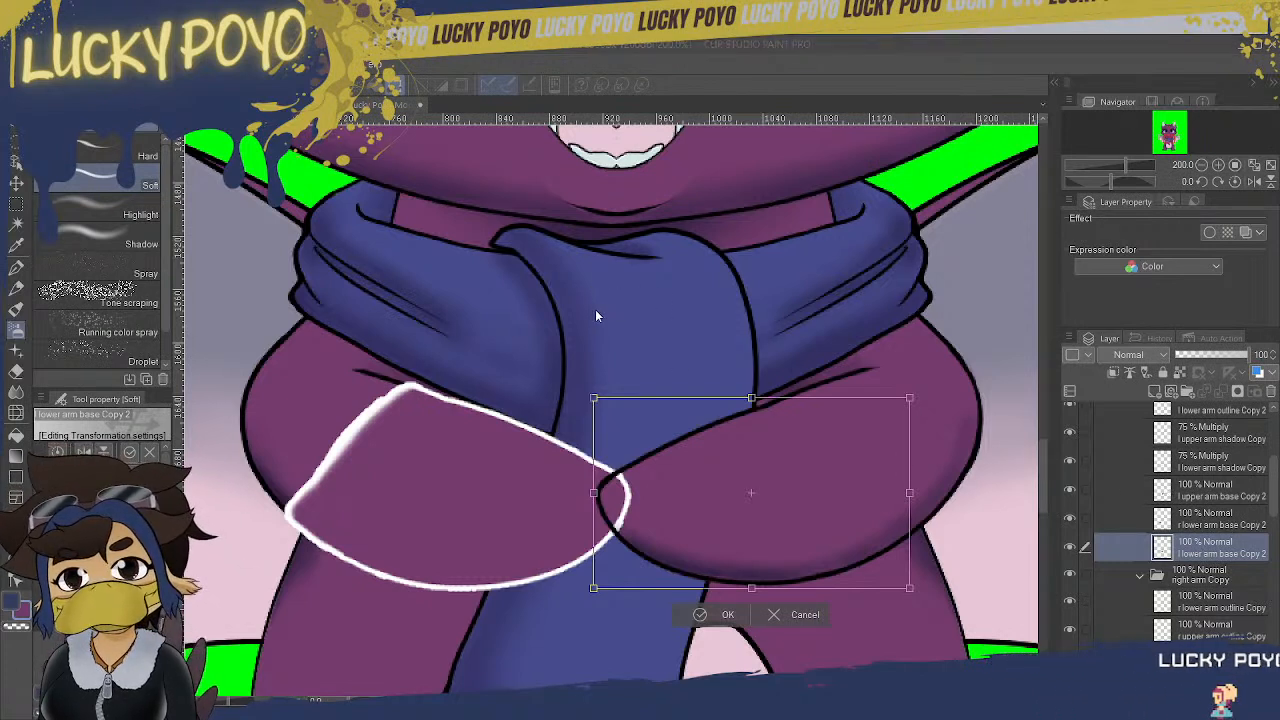
key("Return")
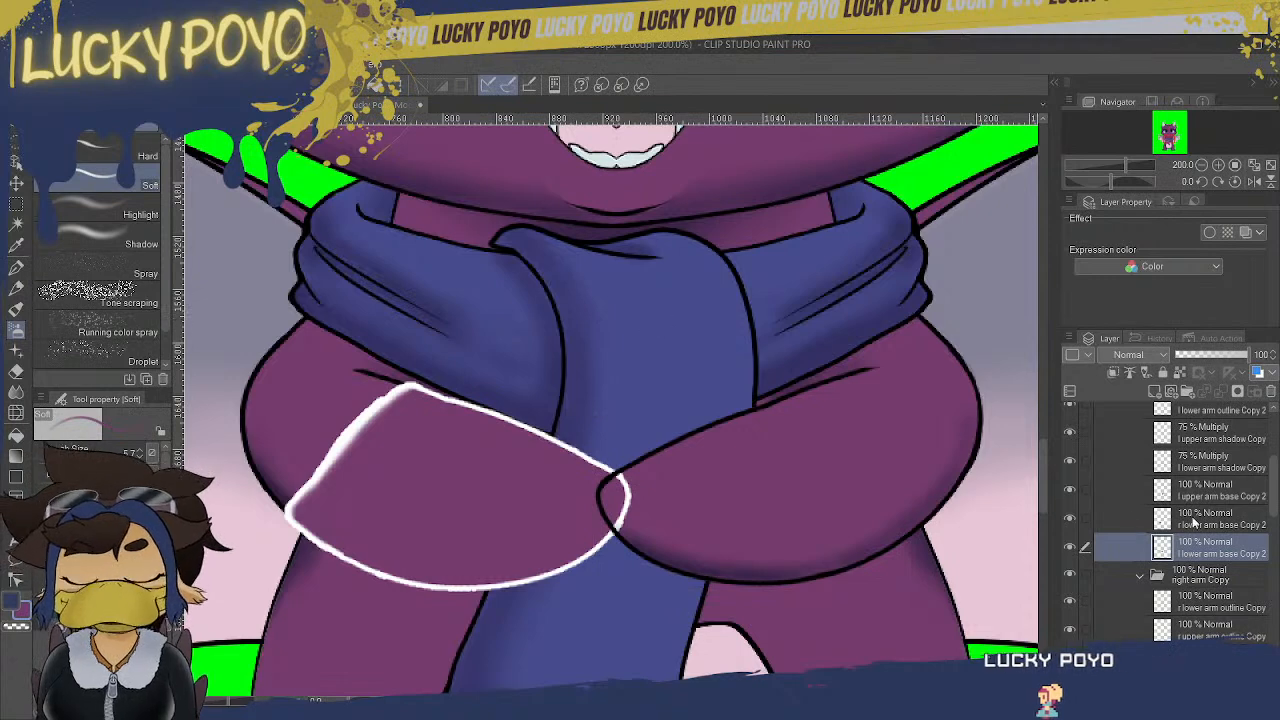
- Reorder the left lower arm base above the right arm's duplicate and flip it horizontally in place
scroll(1275, 510, "down", 4)
left_click_drag(1274, 508, 1277, 526)
scroll(1250, 515, "up", 3)
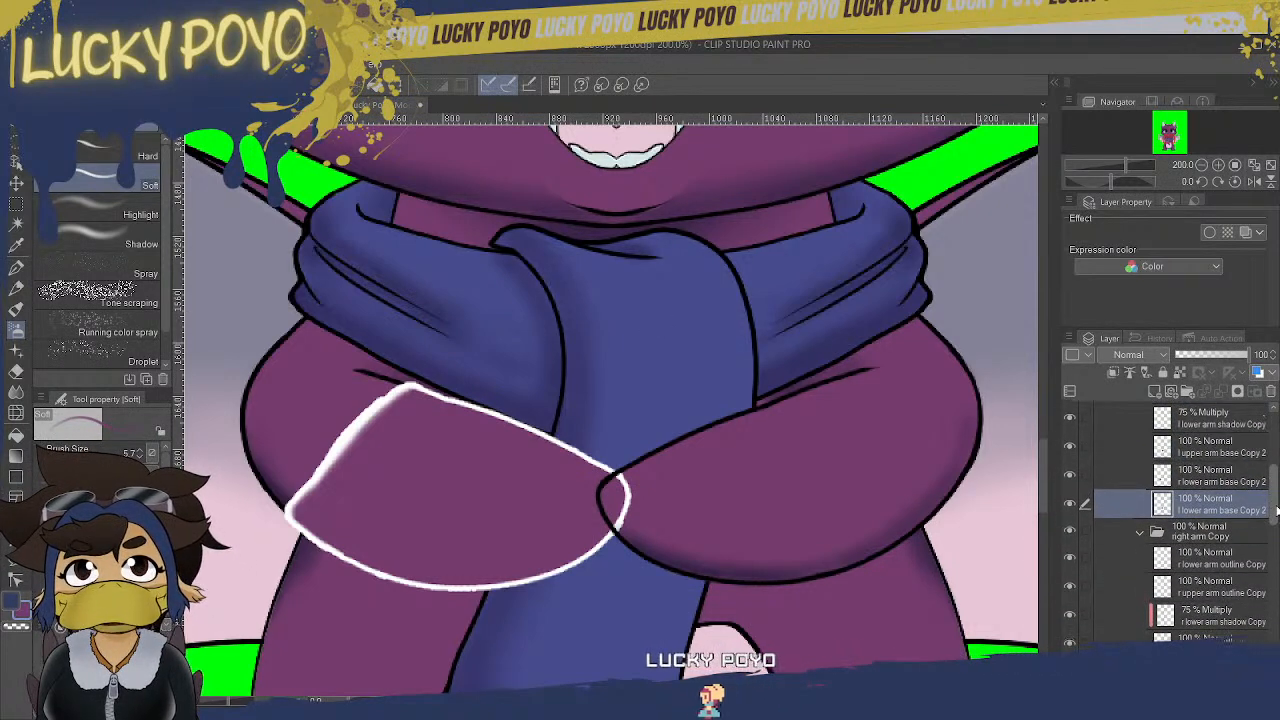
left_click_drag(1222, 465, 1224, 468)
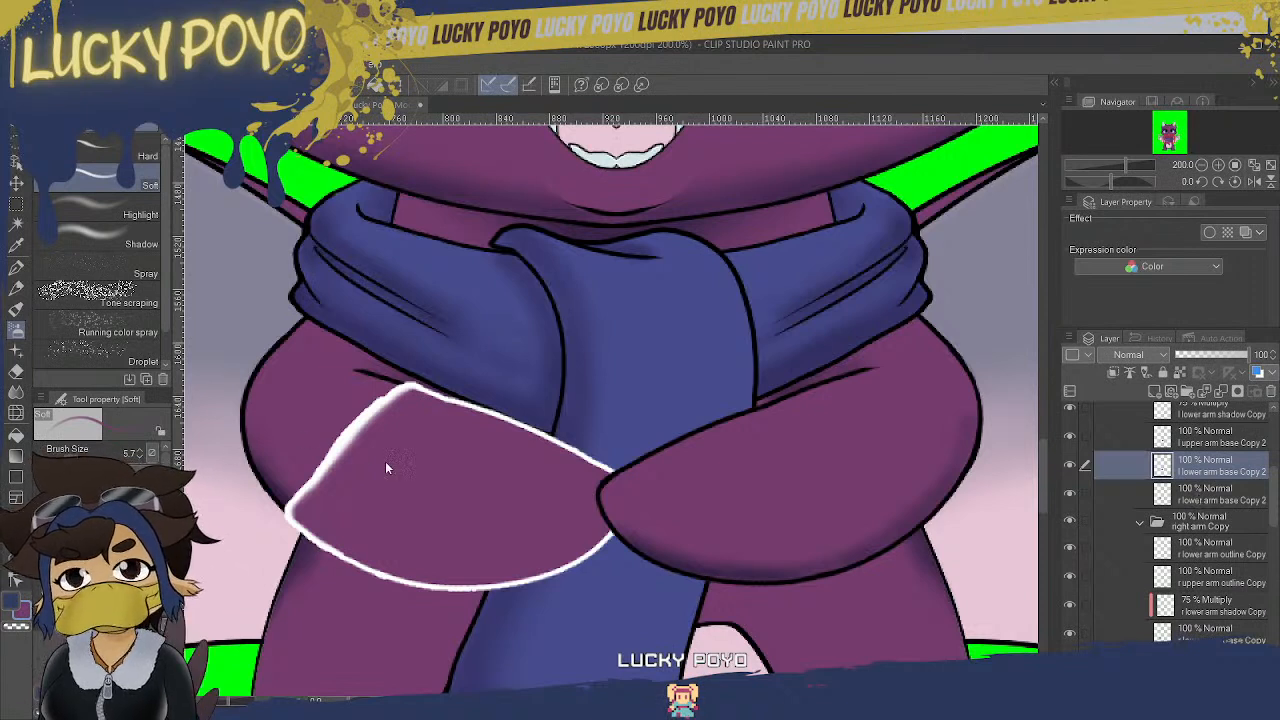
key("ctrl+t")
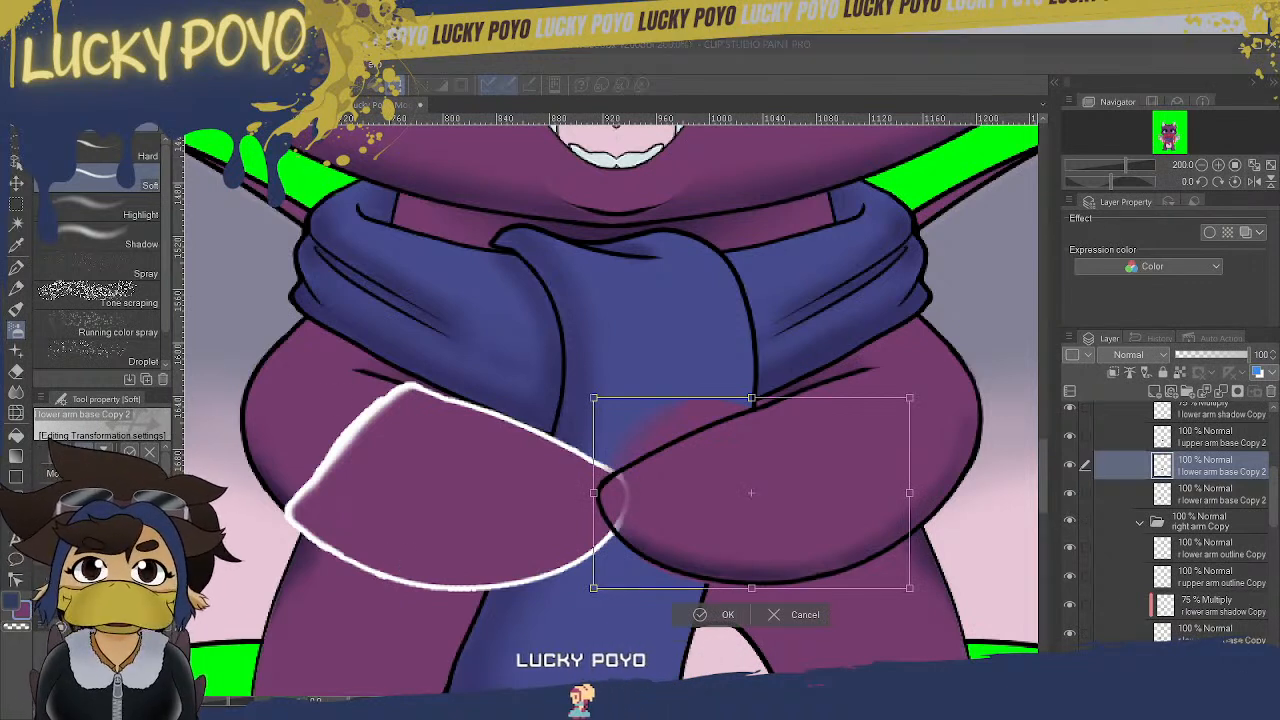
key("Return")
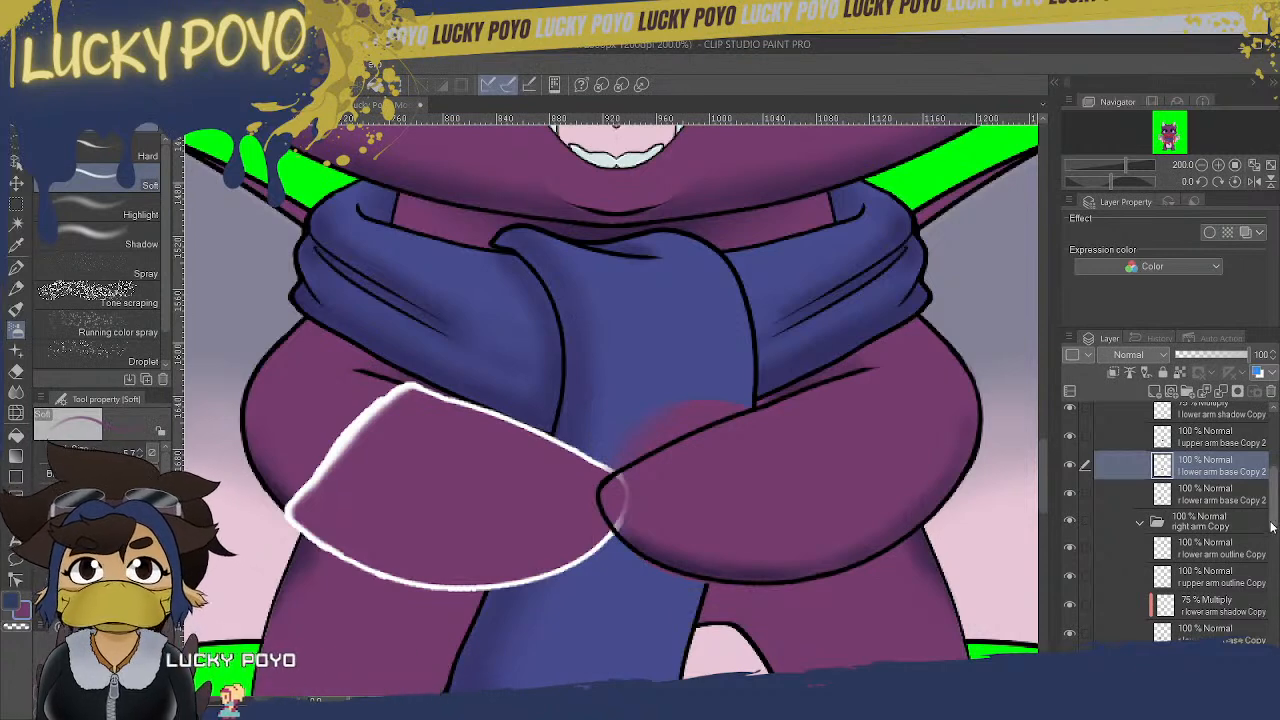
- Turn off the white border effect on the right lower arm base duplicate
scroll(1272, 531, "down", 2)
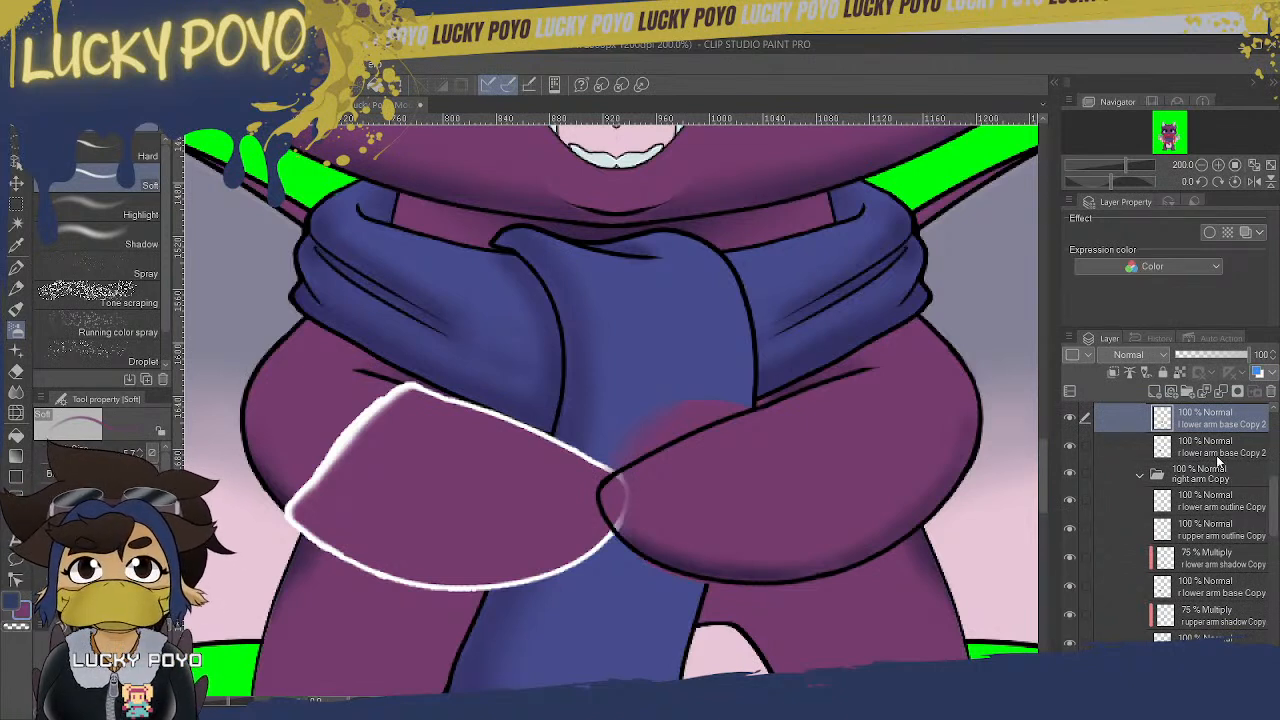
left_click(1204, 590)
left_click(1212, 638)
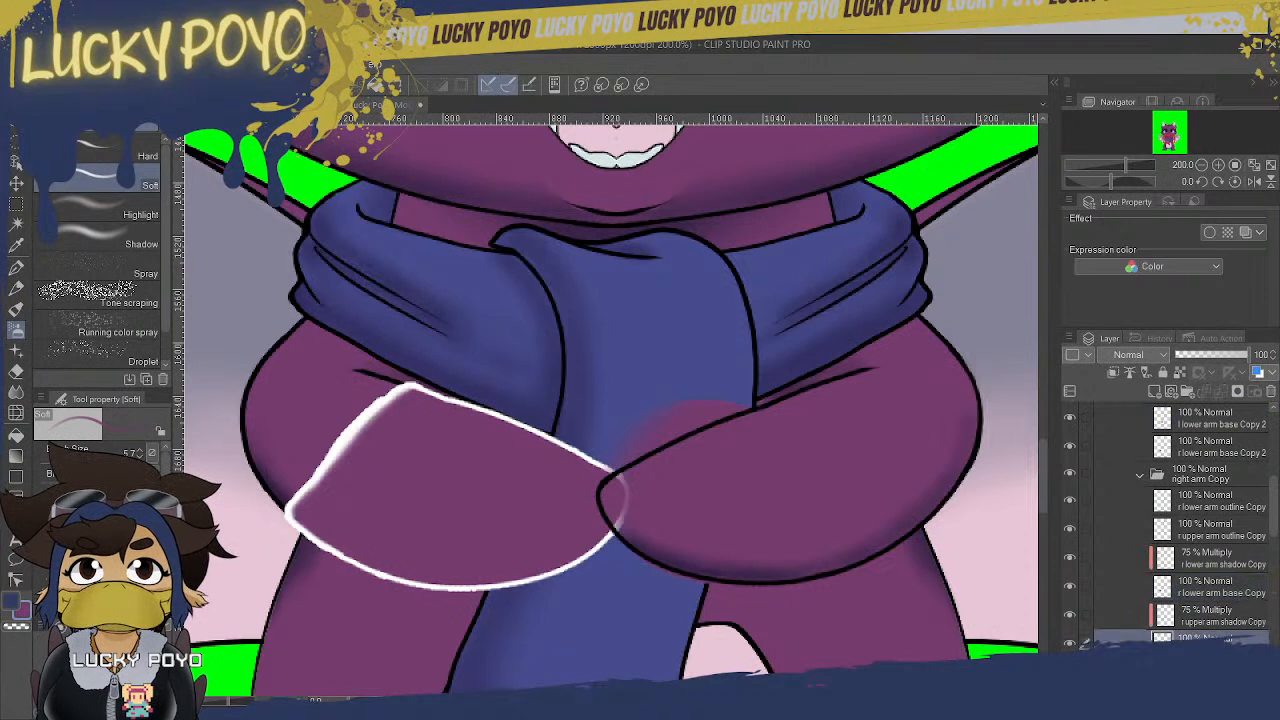
left_click(1218, 416)
left_click(1221, 444)
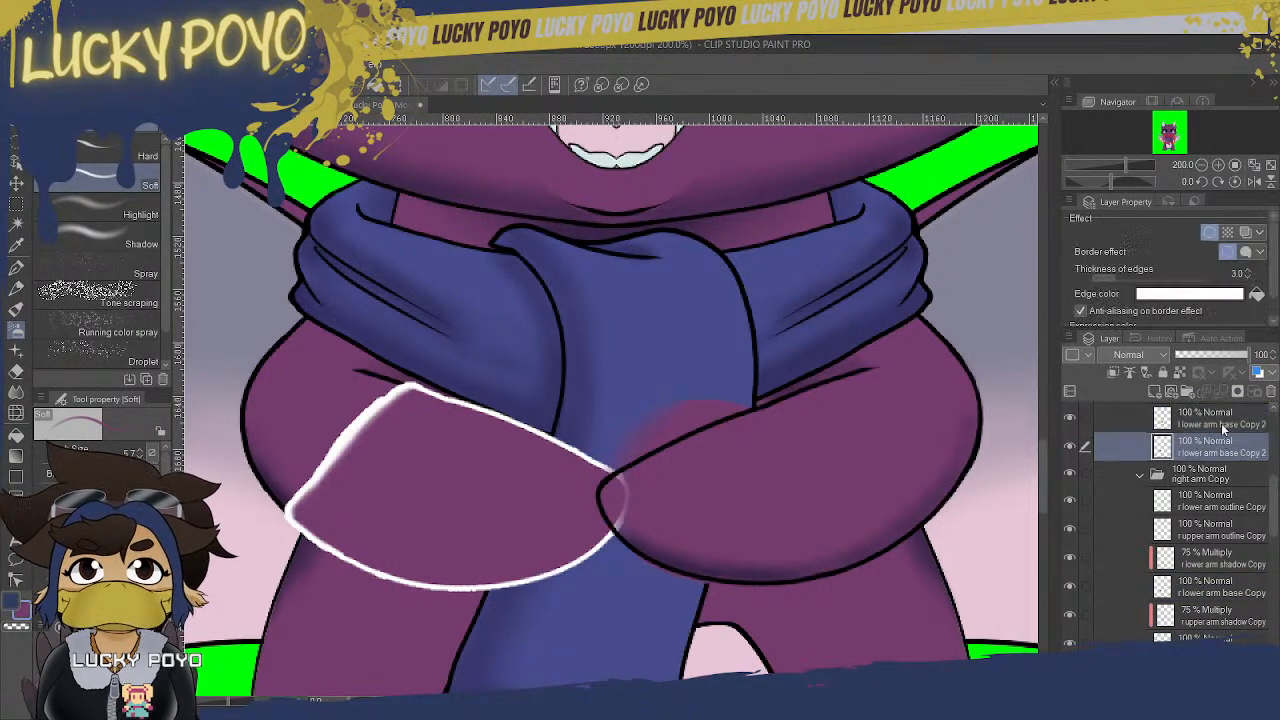
left_click(1209, 233)
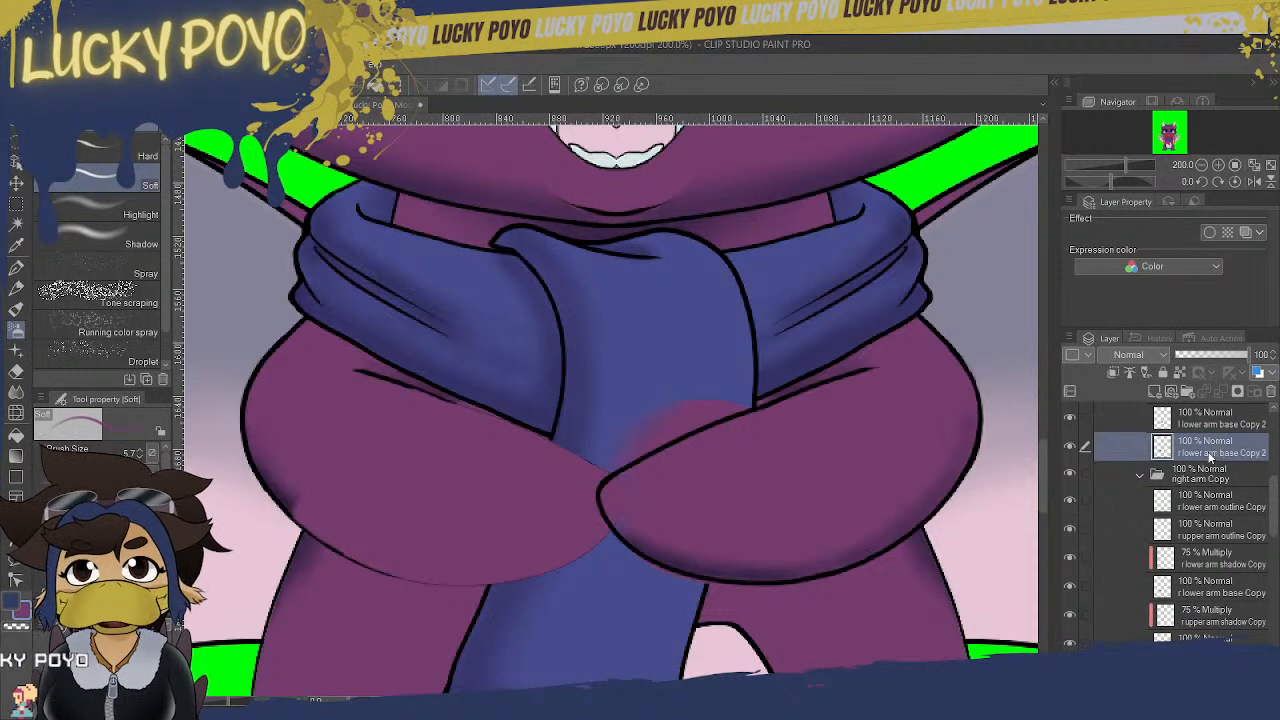
left_click_drag(1272, 507, 1274, 499)
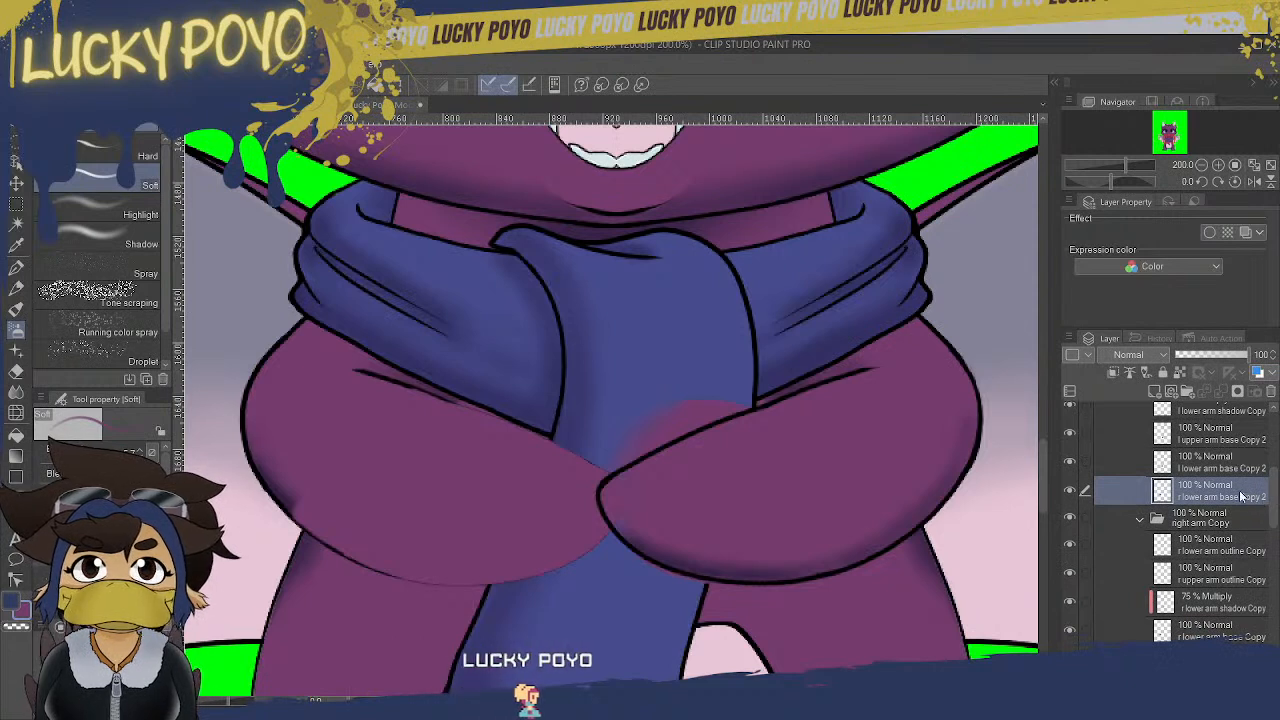
left_click(1244, 470)
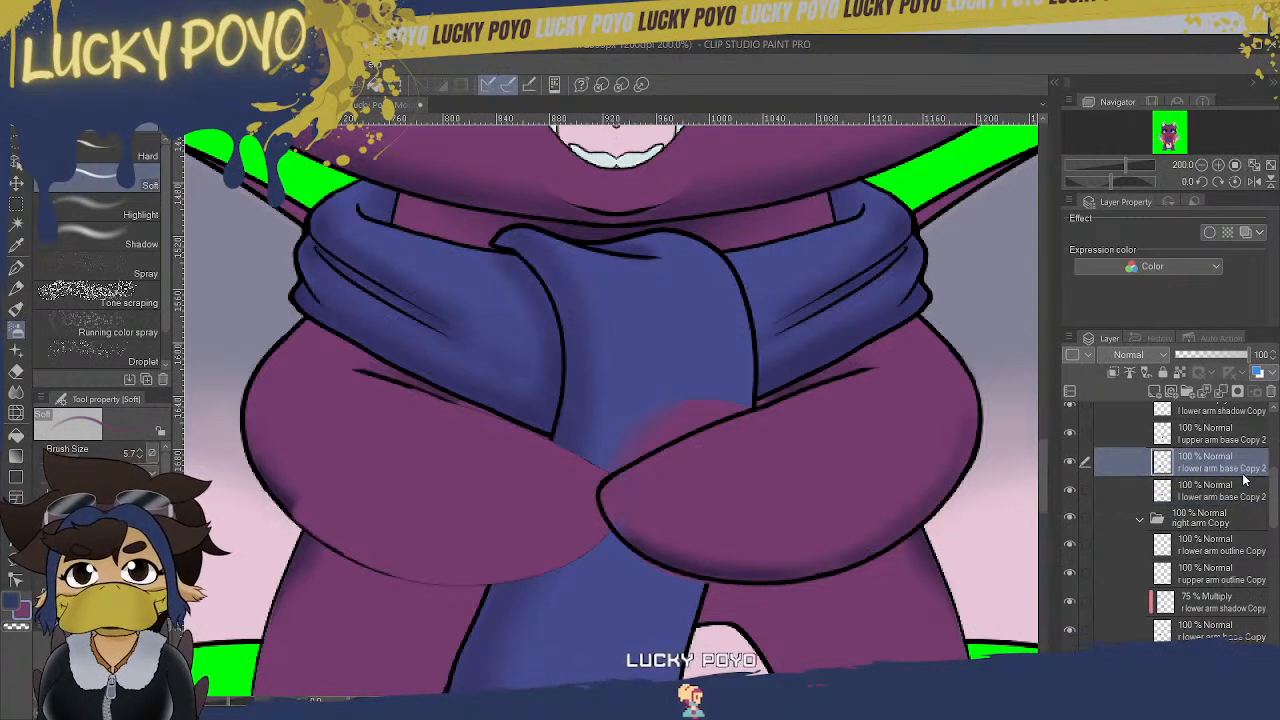
left_click(16, 183)
mouse_move(673, 507)
left_mouse_down()
mouse_move(808, 457)
mouse_move(855, 265)
mouse_move(858, 280)
mouse_move(700, 486)
mouse_move(698, 510)
left_mouse_up()
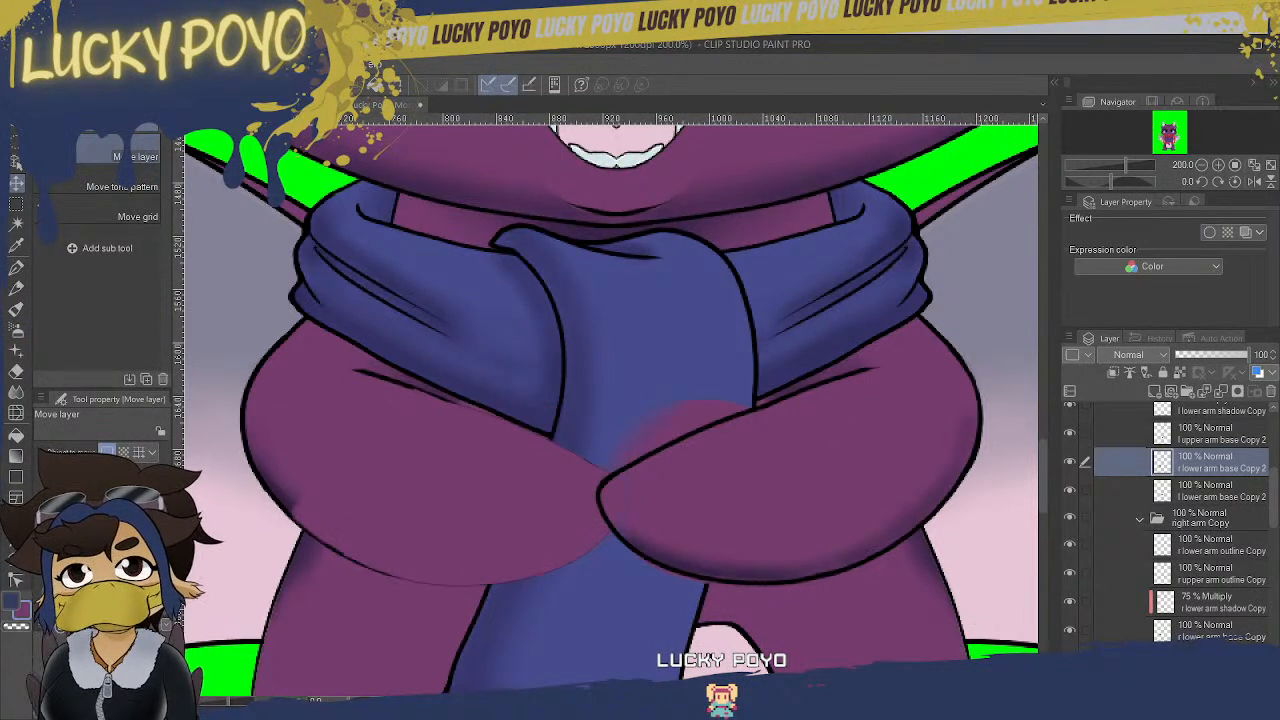
- Undo the flip of the left lower arm base and turn off the border effect on the right arm's duplicate above it
key("ctrl+z")
key("ctrl+z")
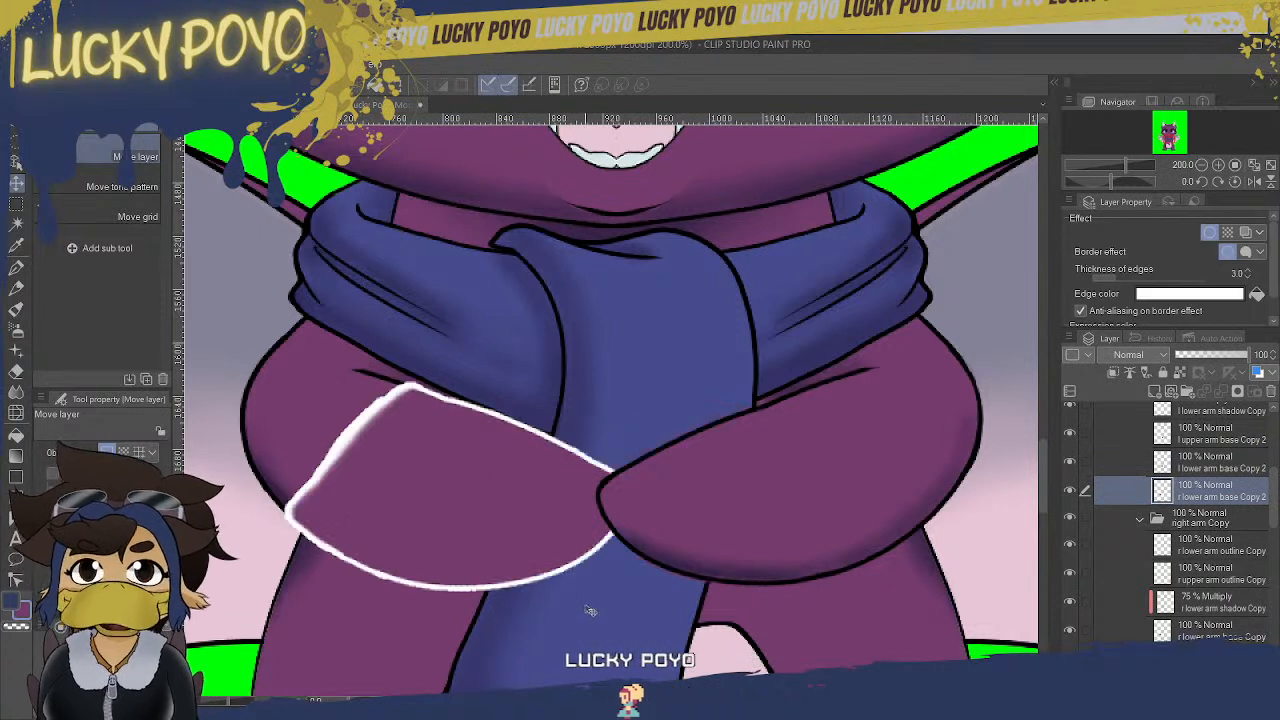
key("ctrl+z")
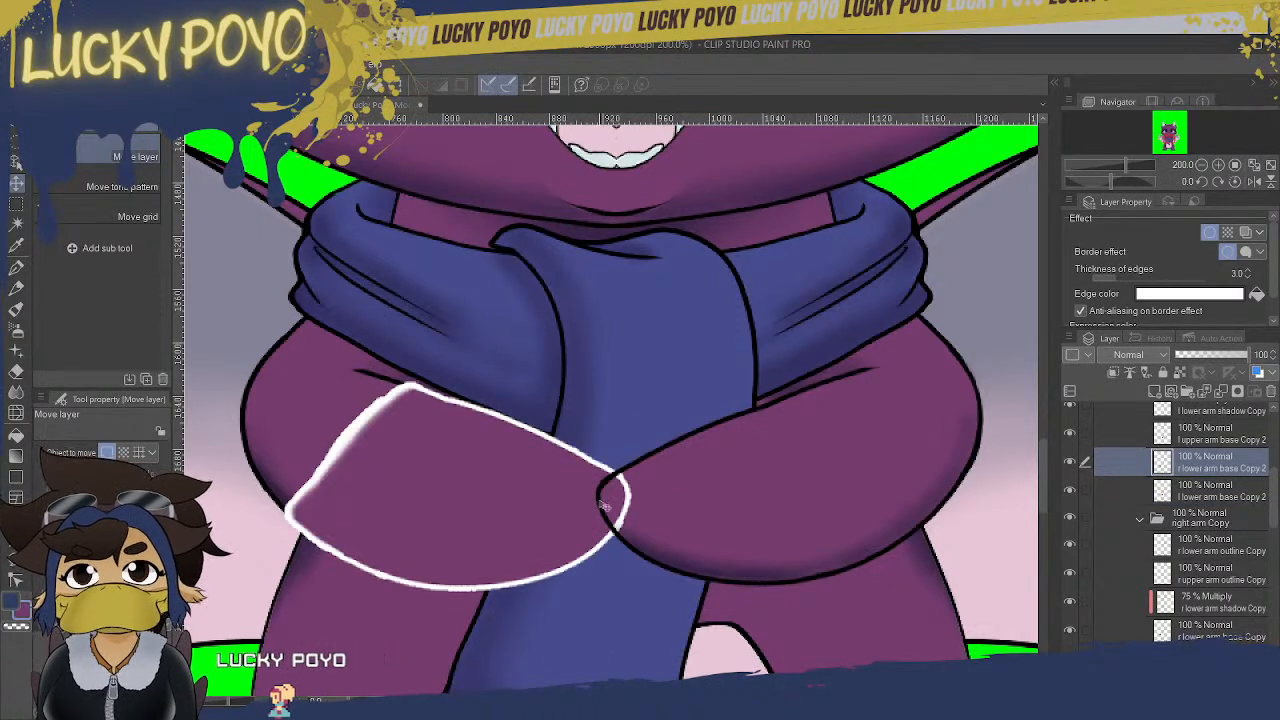
left_click(1210, 233)
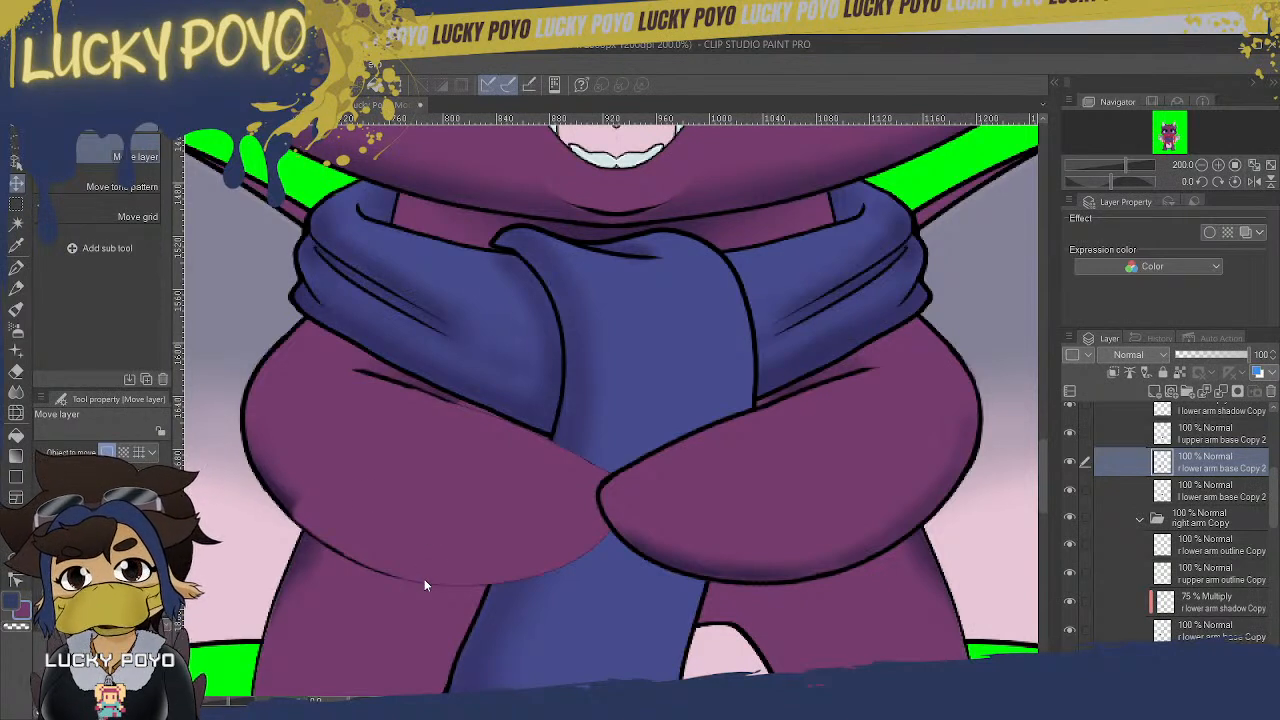
- Flip the right lower arm base duplicate horizontally onto the left lower arm and align it there with the blue layer color on
key("ctrl+t")
left_click_drag(433, 520, 757, 514)
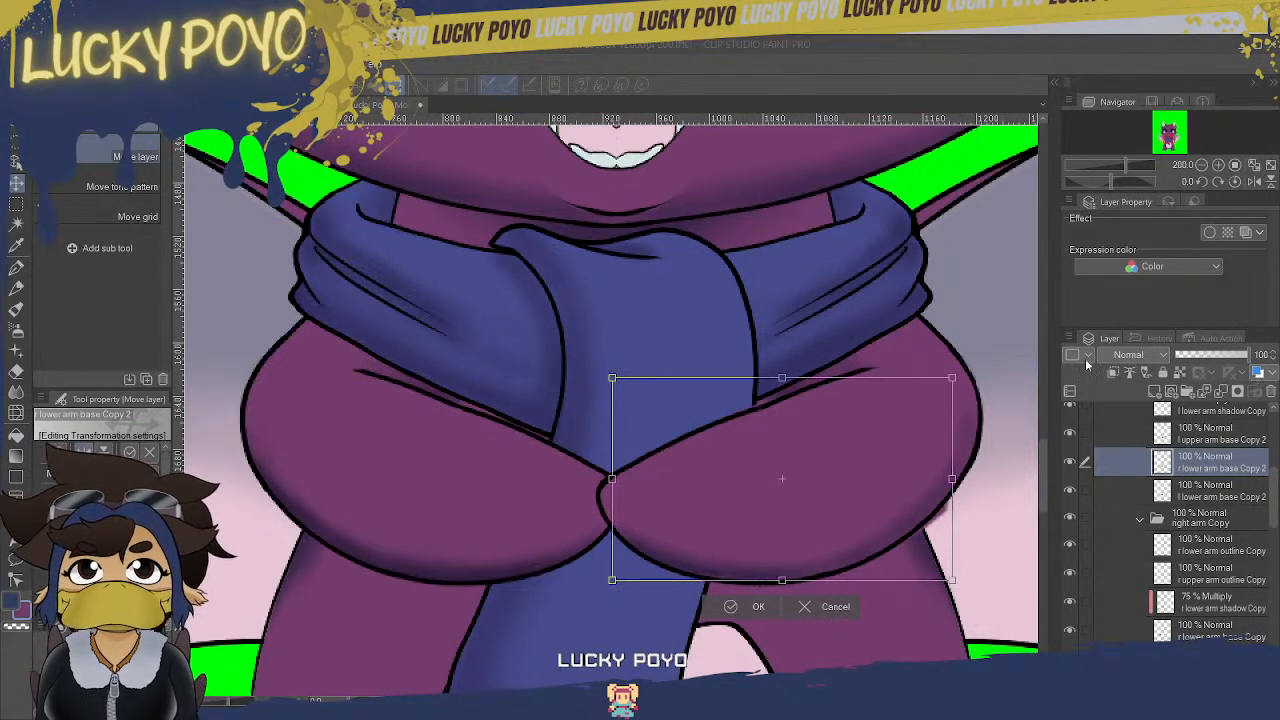
key("Return")
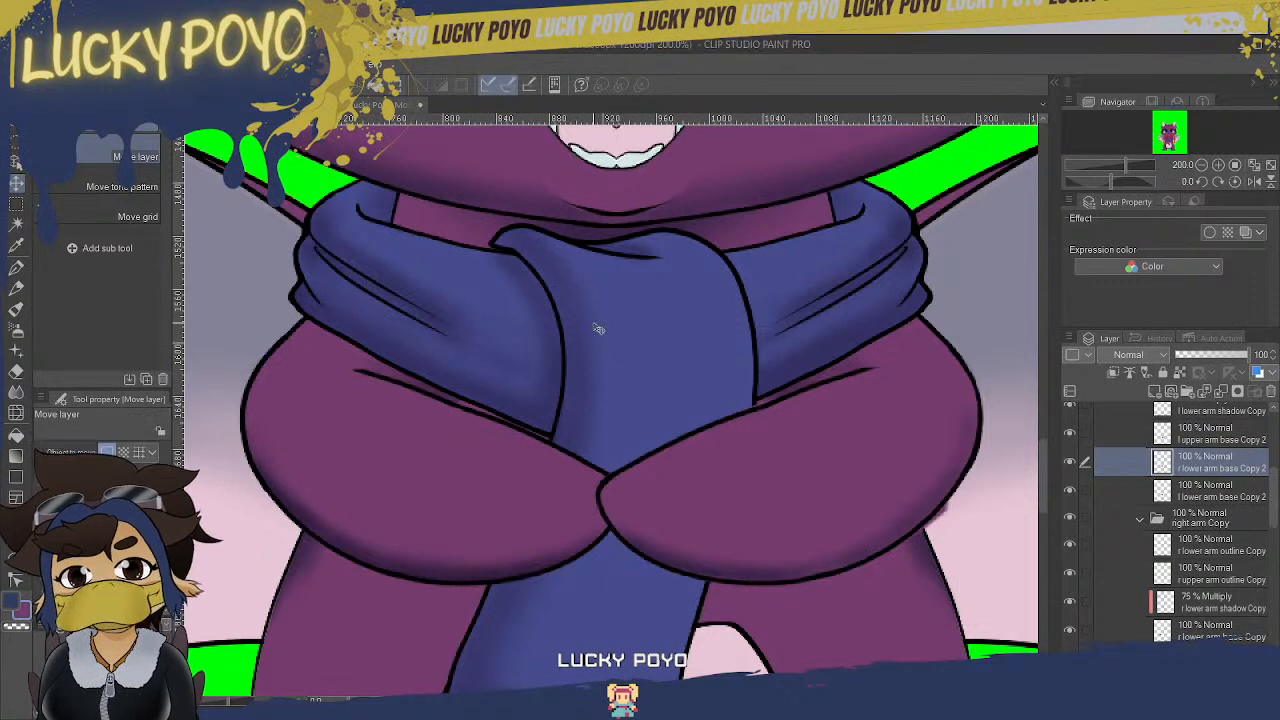
left_click(1260, 374)
left_click_drag(652, 474, 684, 509)
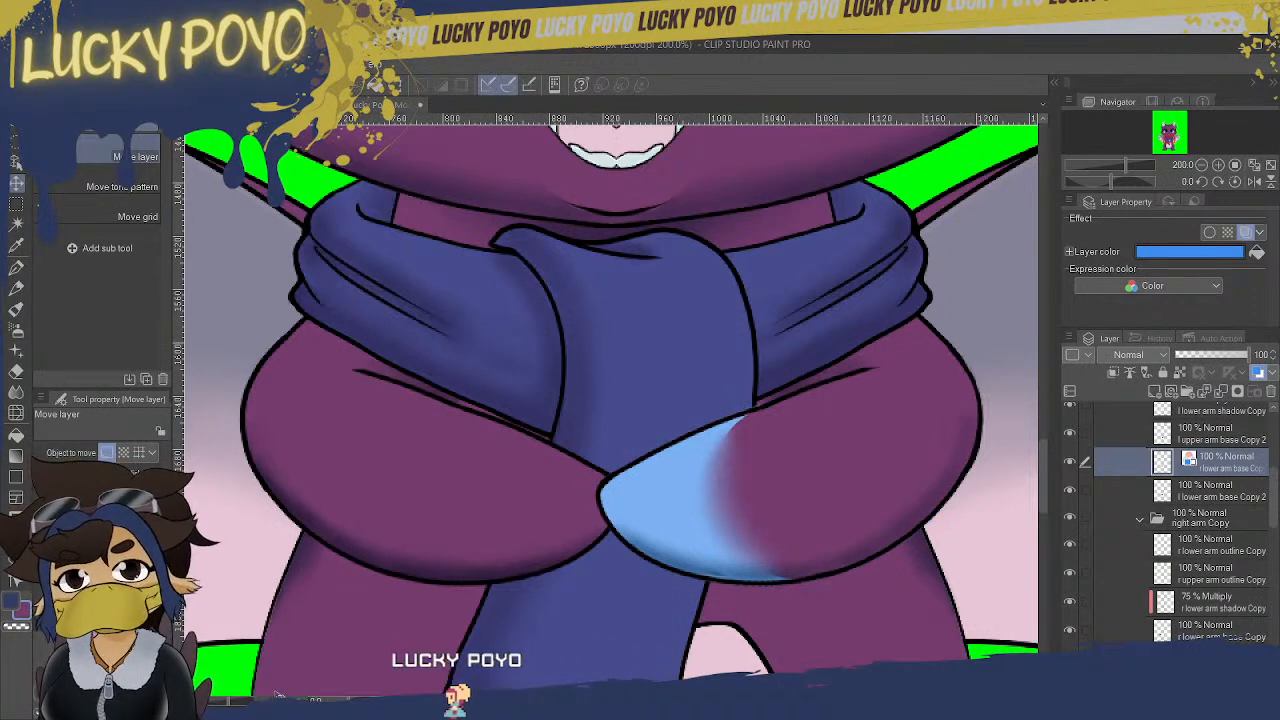
- Inspect the blue-tinted base's fit inside the left lower arm outline up close and turn off its layer color
key("ctrl+plus")
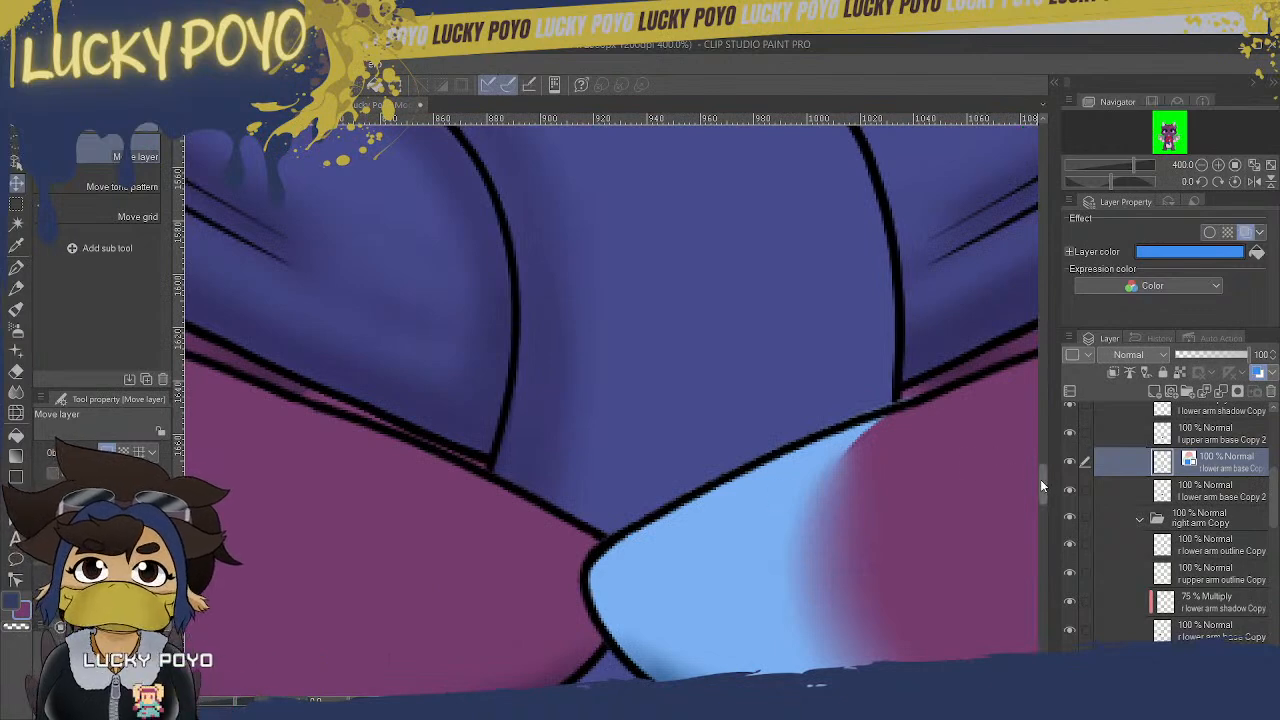
left_click_drag(1043, 481, 1043, 493)
left_click_drag(735, 700, 760, 700)
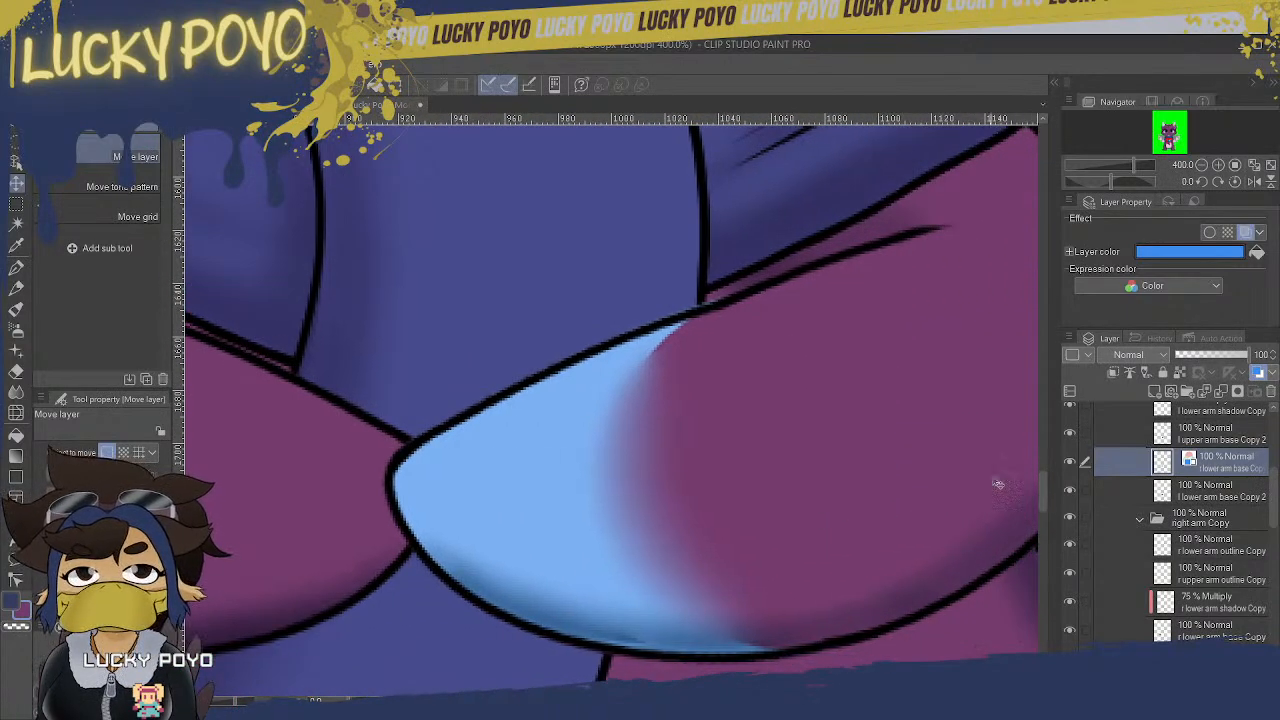
left_click_drag(1043, 498, 1044, 485)
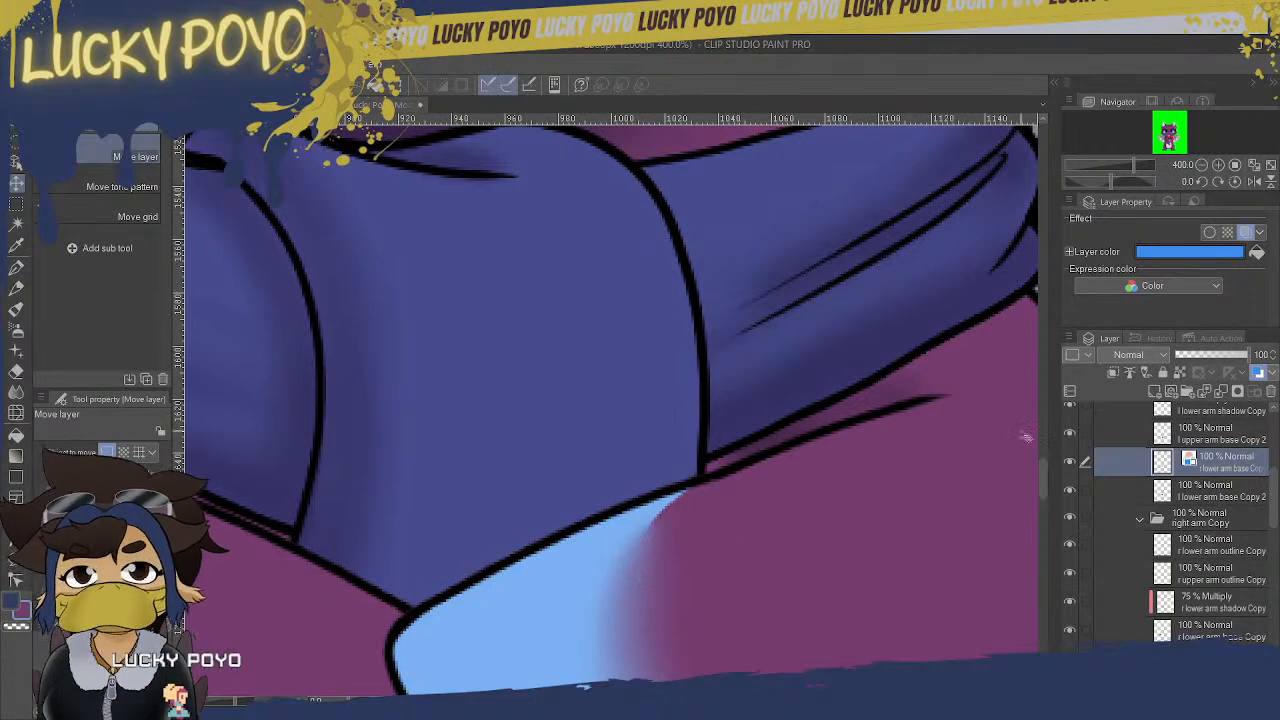
left_click_drag(1044, 462, 1046, 480)
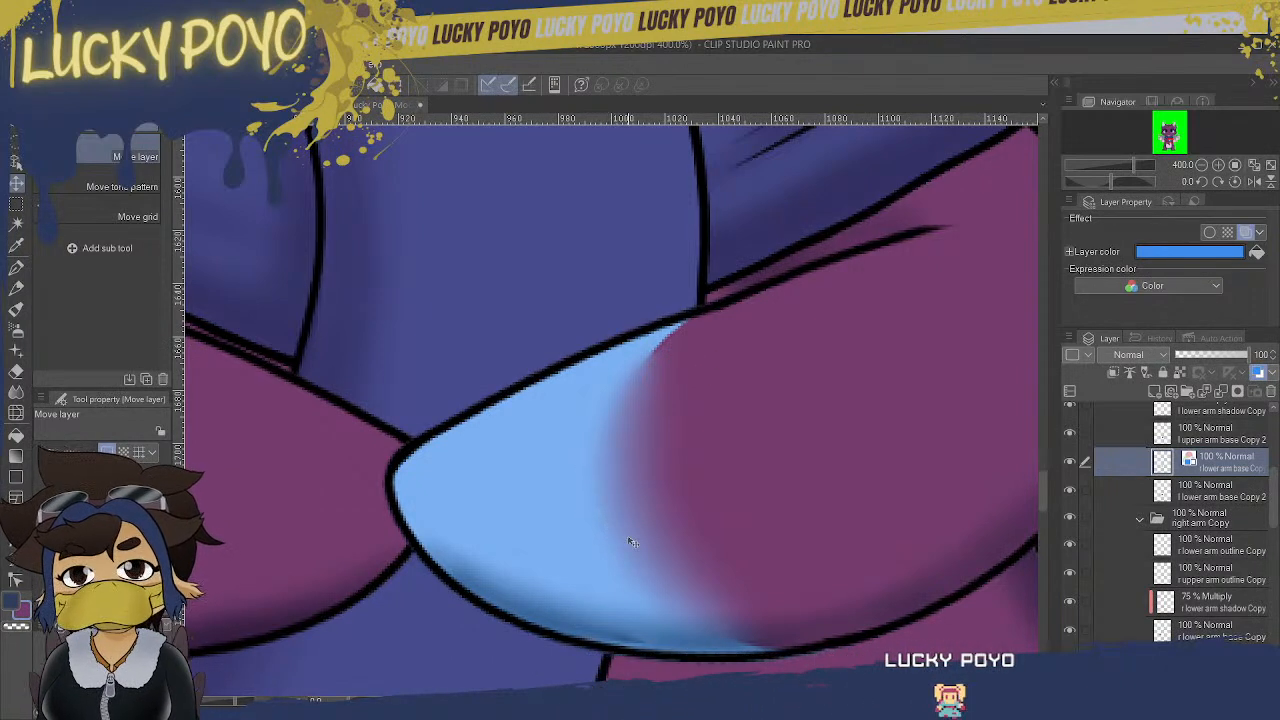
left_click_drag(376, 435, 414, 435)
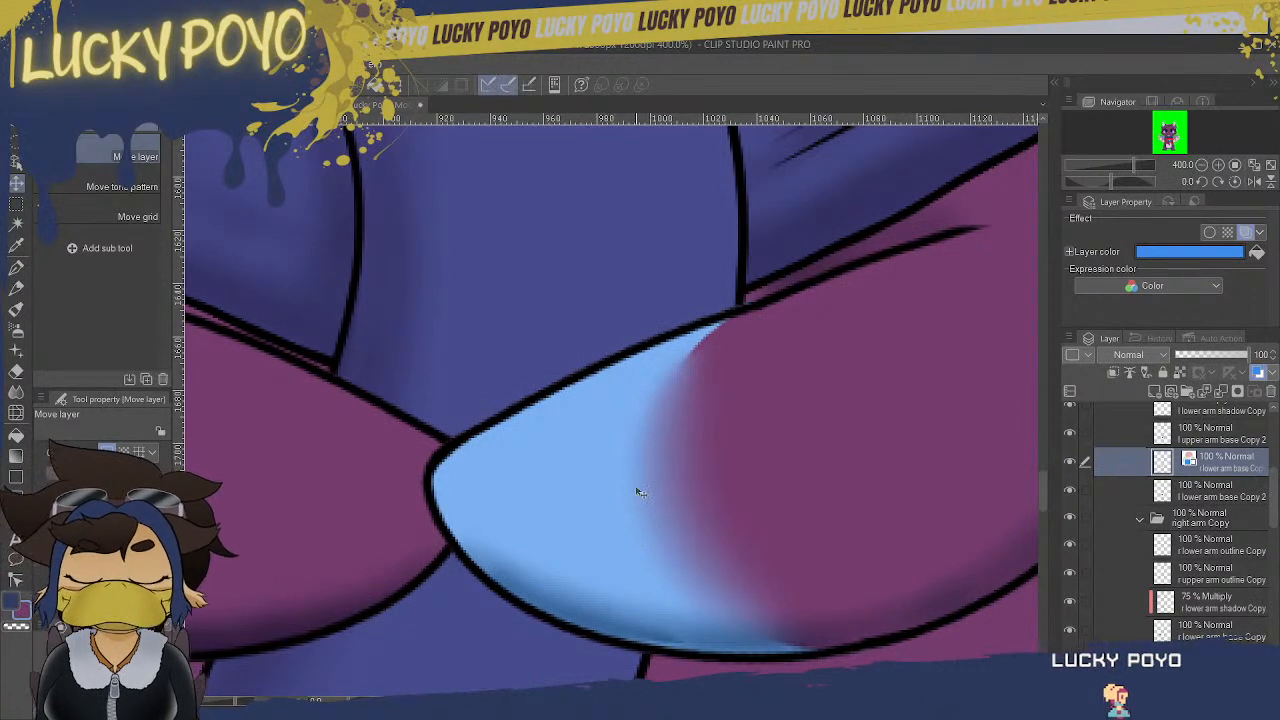
left_click(1258, 375)
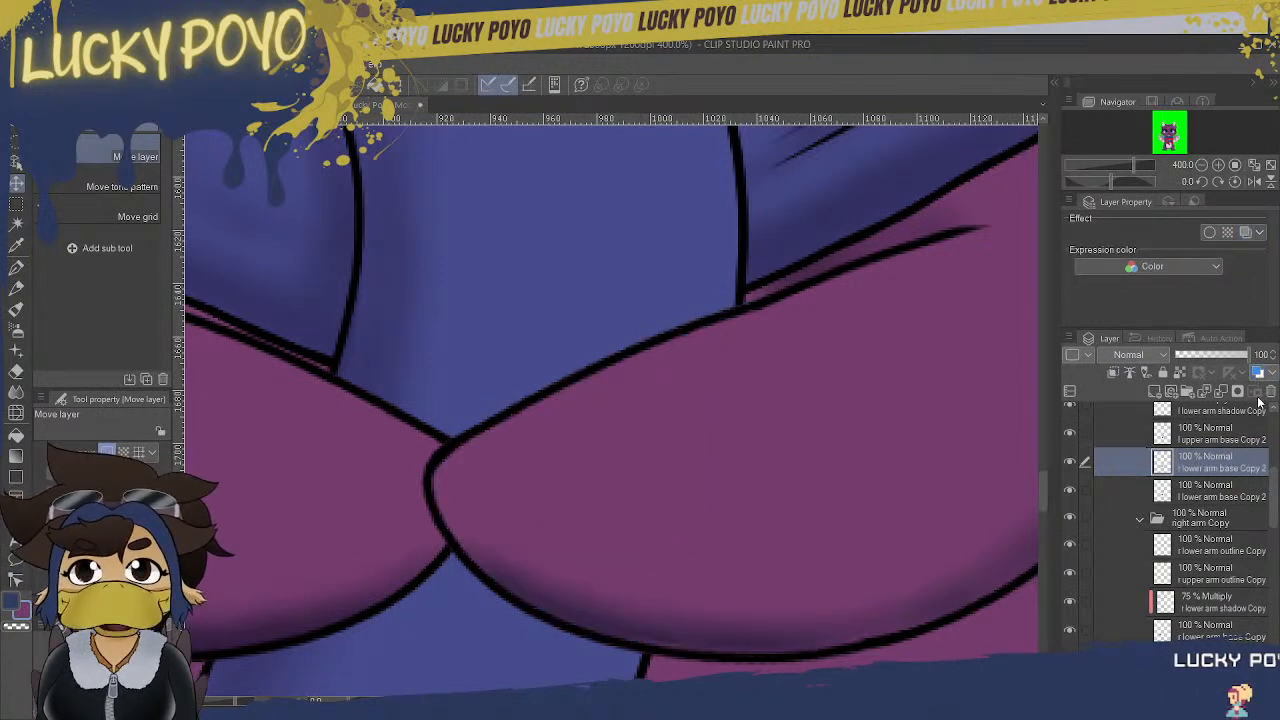
- Rename the mirrored duplicate as "l lower arm base Copy 2" and delete the old left lower arm base below it
left_click(1220, 490)
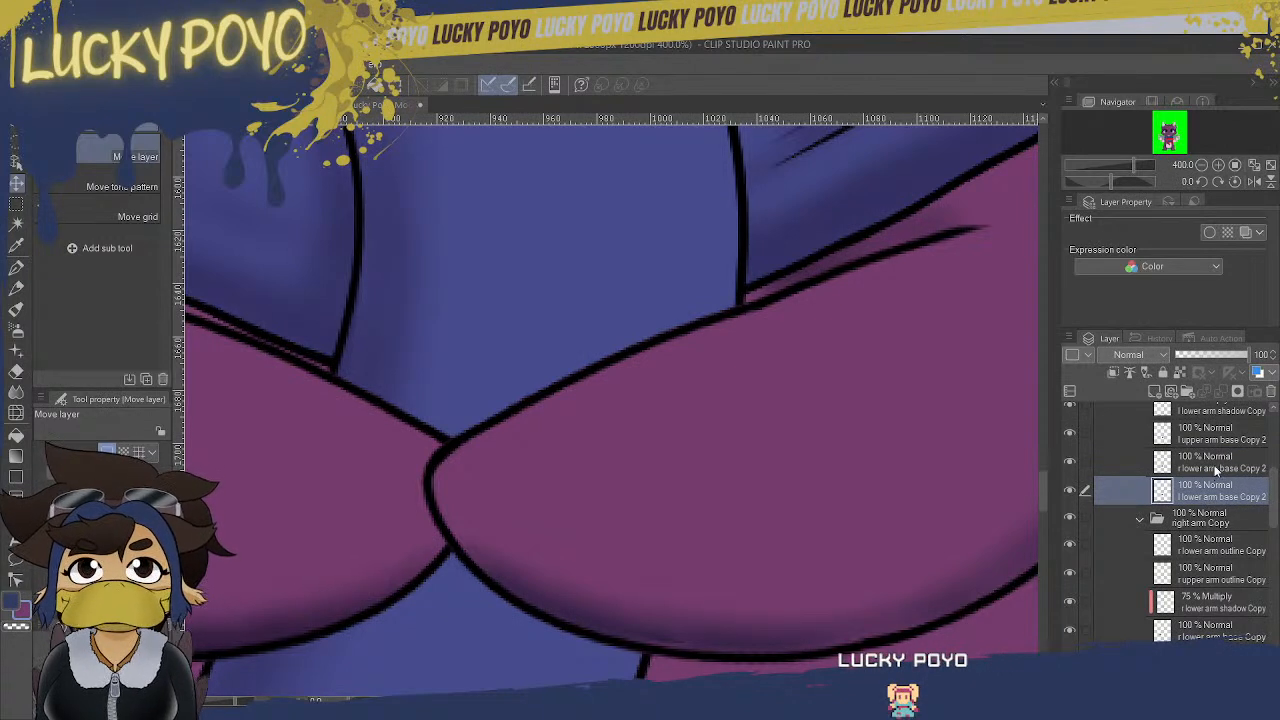
left_click(1217, 463)
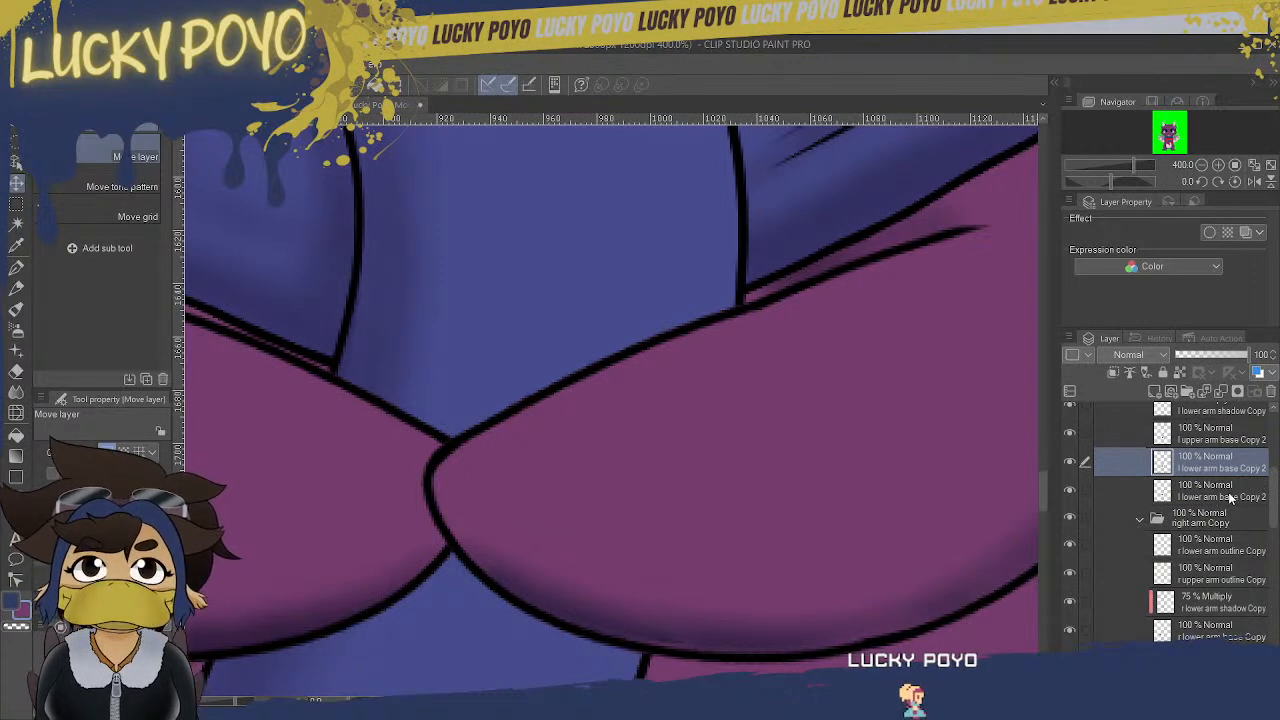
left_click(1235, 495)
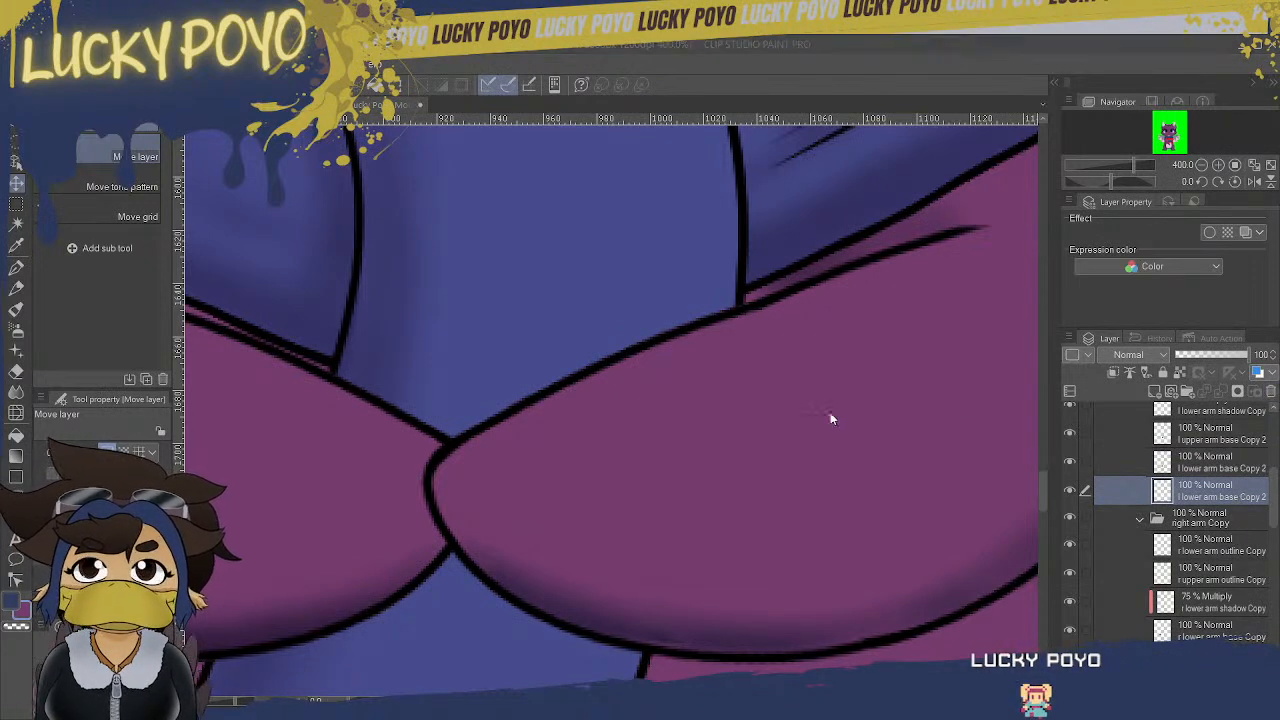
left_click(662, 304)
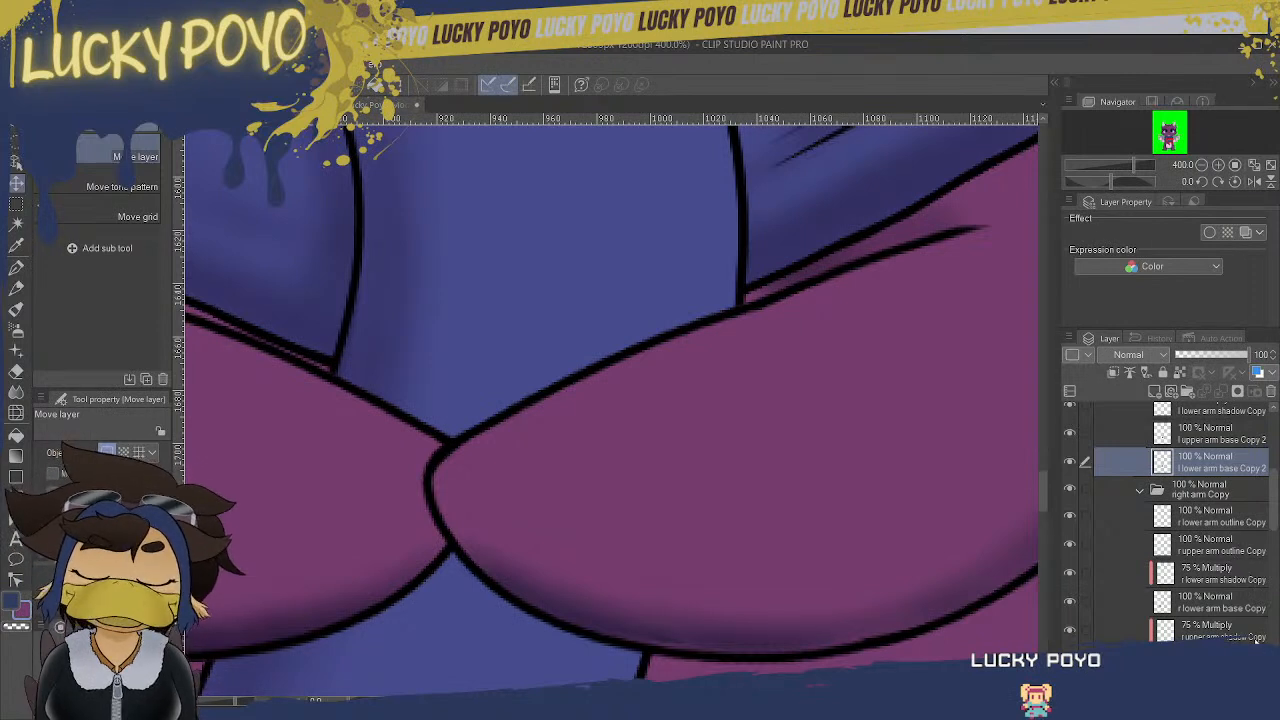
- Duplicate the right lower arm shadow with layer color on and move the copy directly above the left lower arm shadow
left_click(1208, 578)
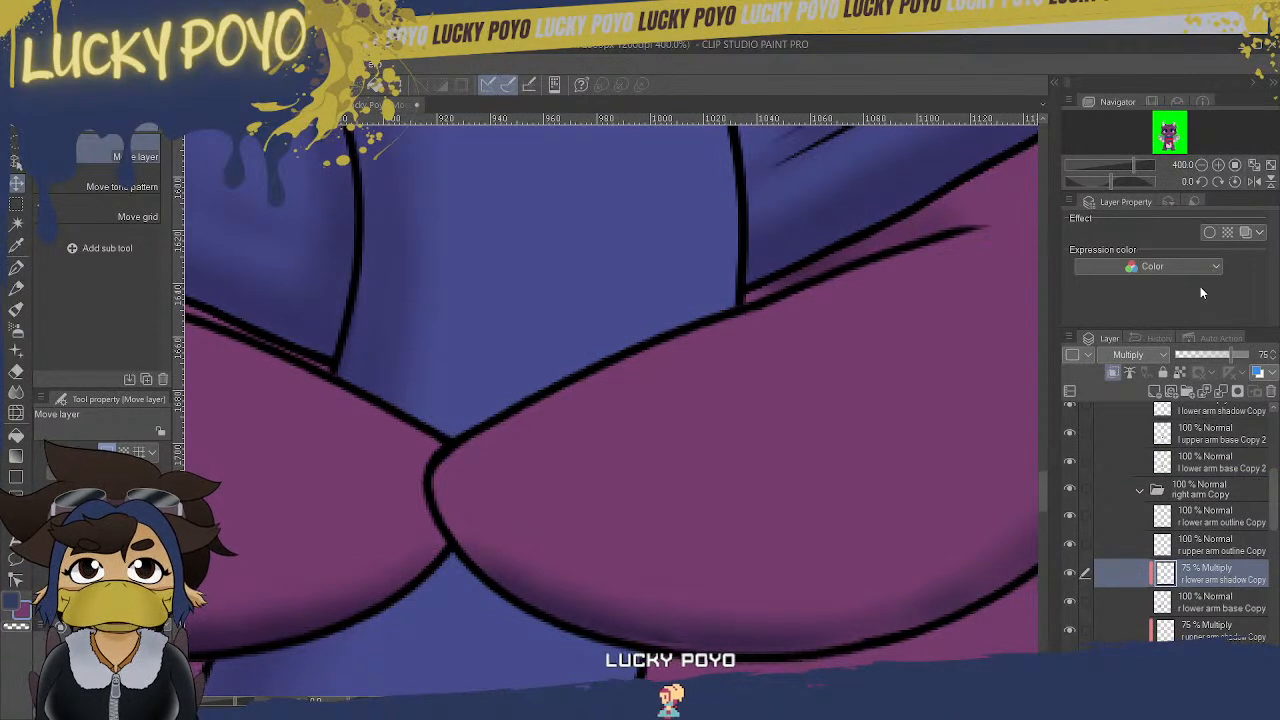
key("ctrl+v")
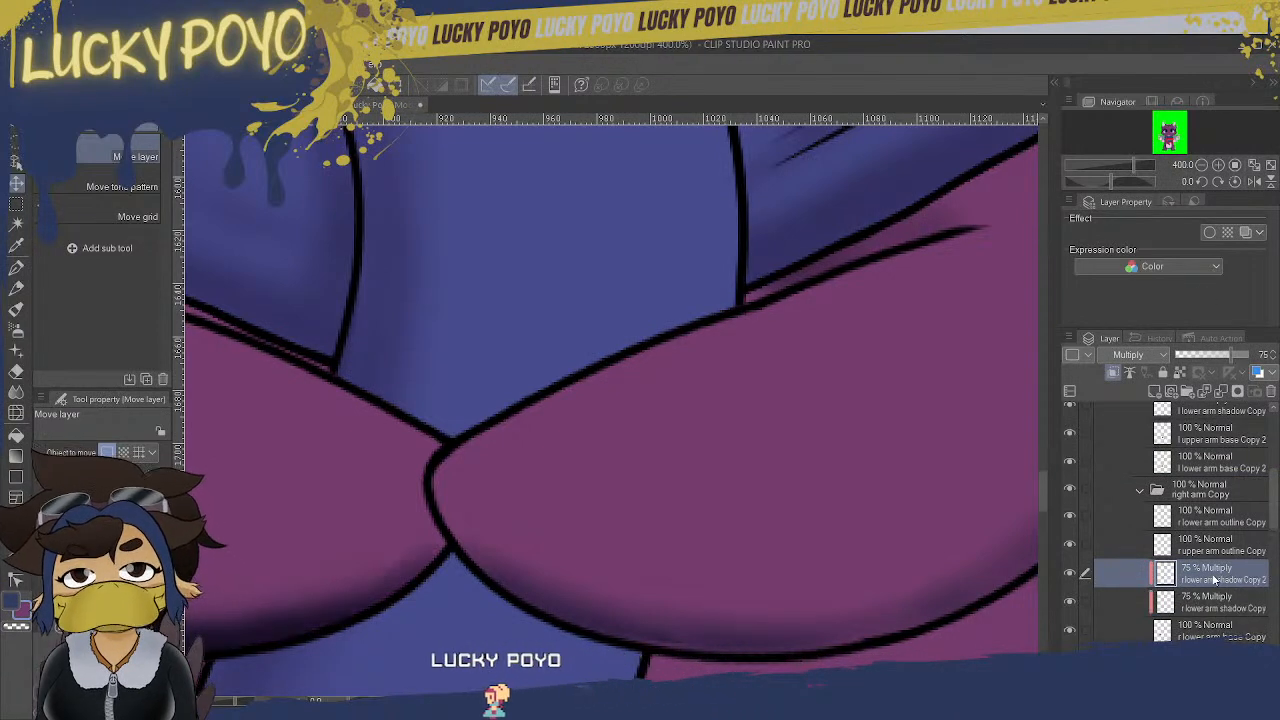
left_click(1258, 372)
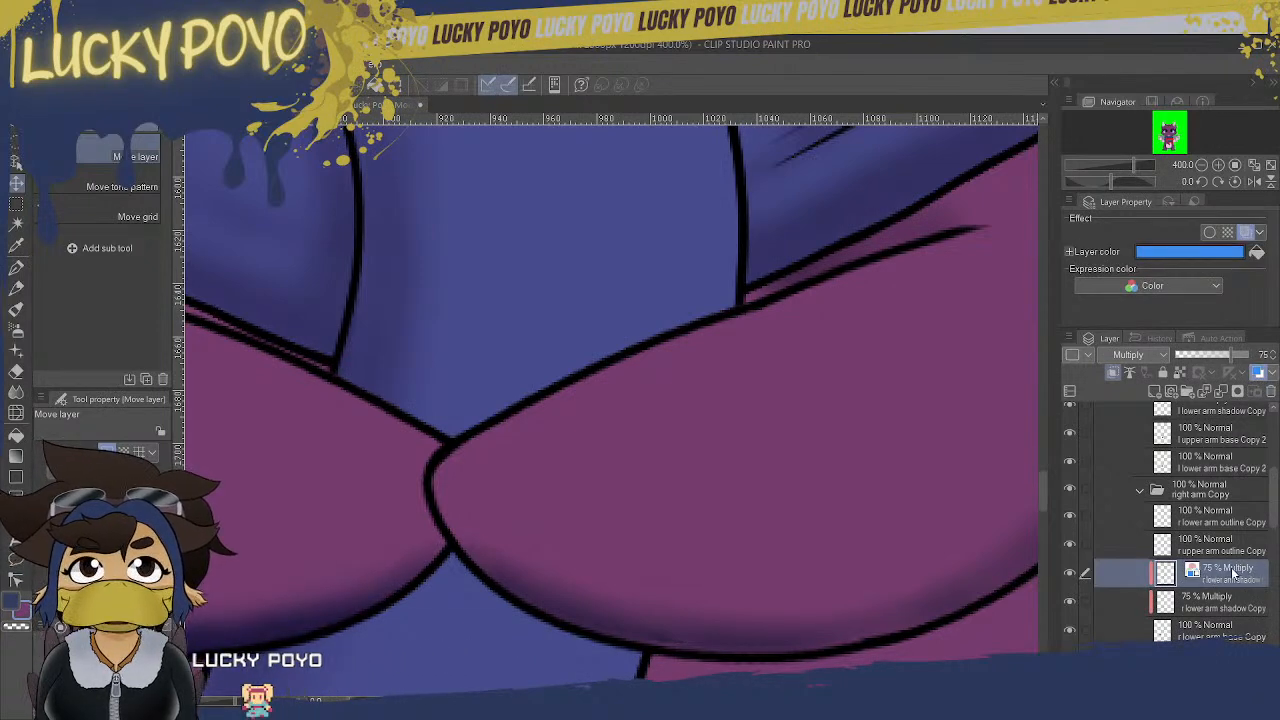
left_click_drag(1273, 524, 1275, 507)
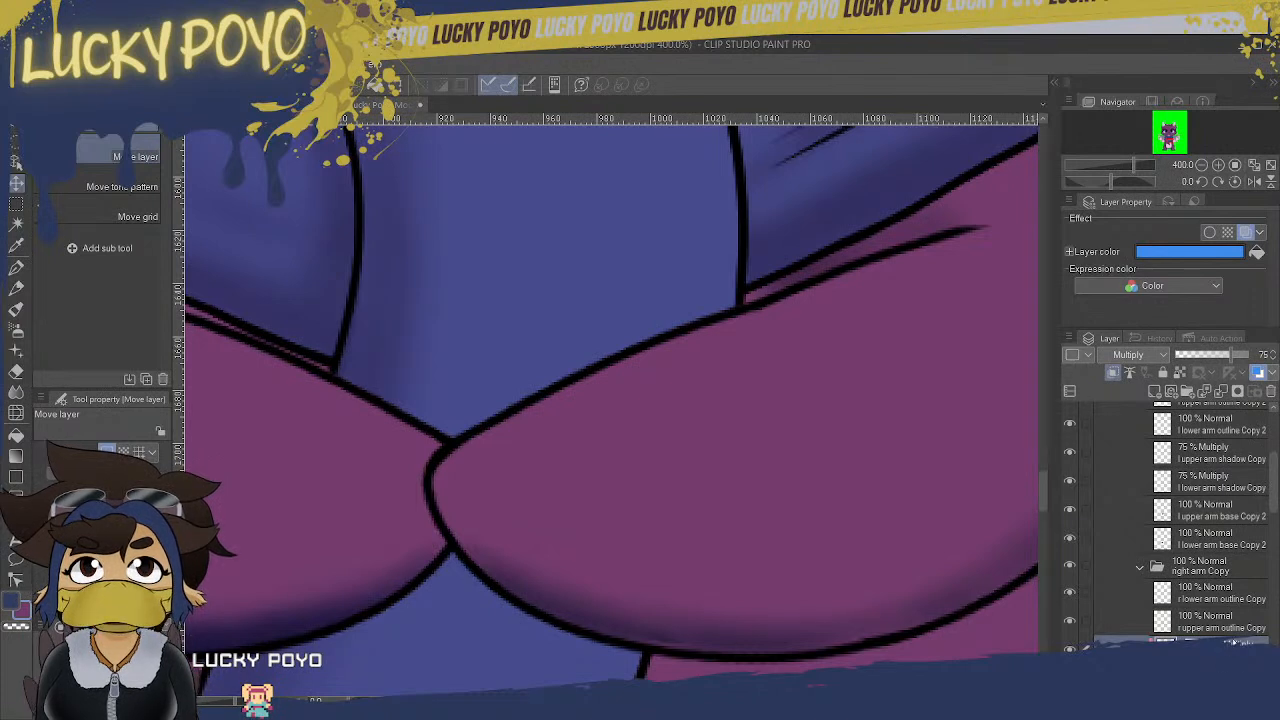
left_click_drag(1236, 632, 1233, 462)
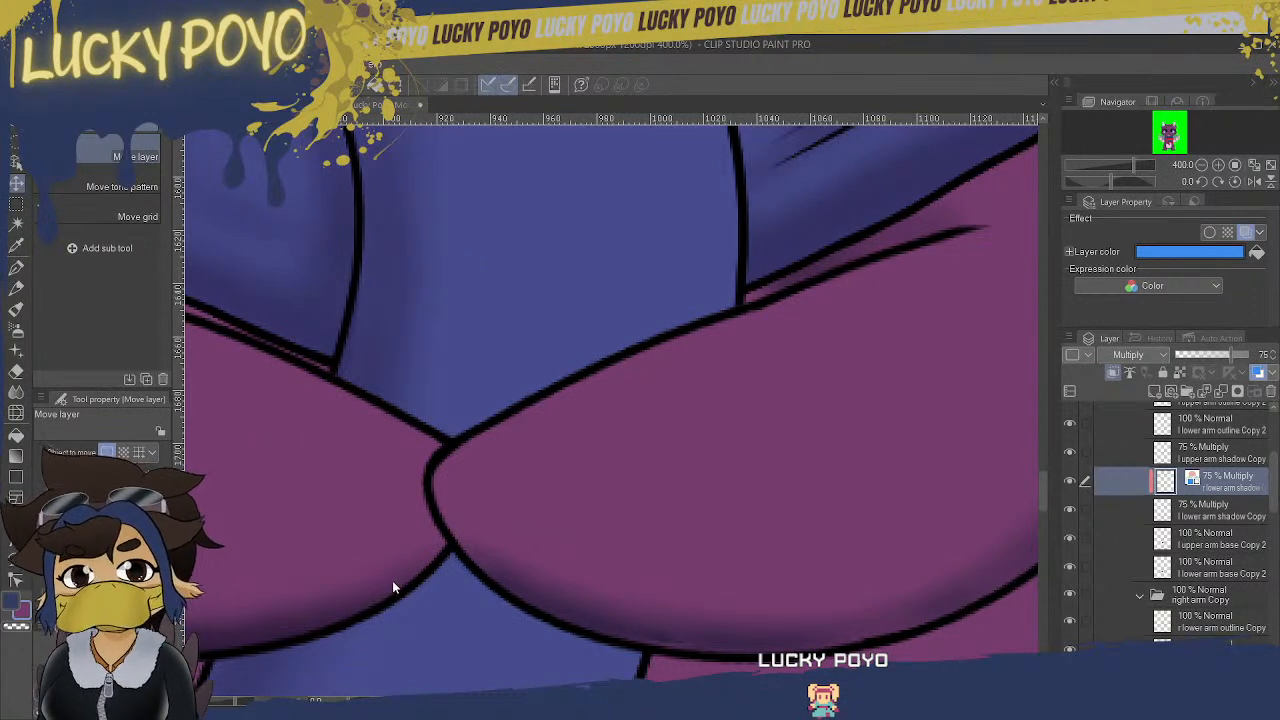
- Flip the shadow duplicate horizontally onto the left lower arm, unclipped and with a white border effect marking its edges
key("ctrl+t")
left_click_drag(360, 607, 982, 581)
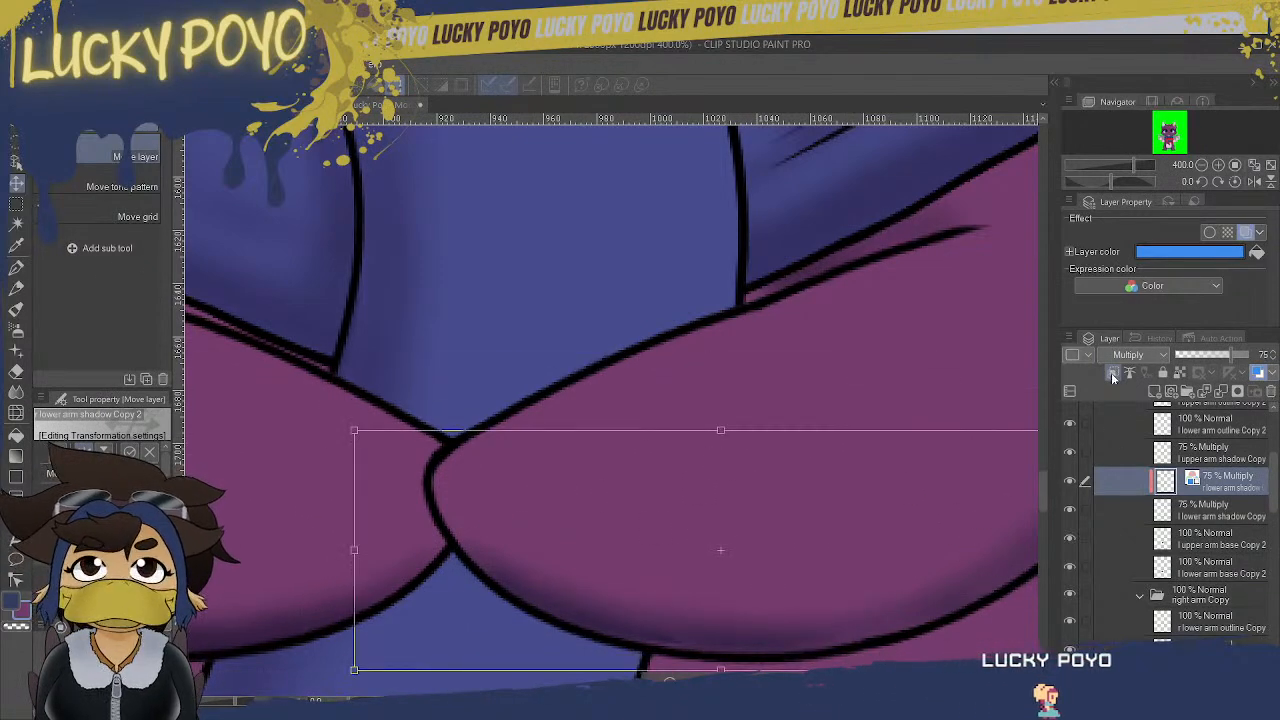
key("Return")
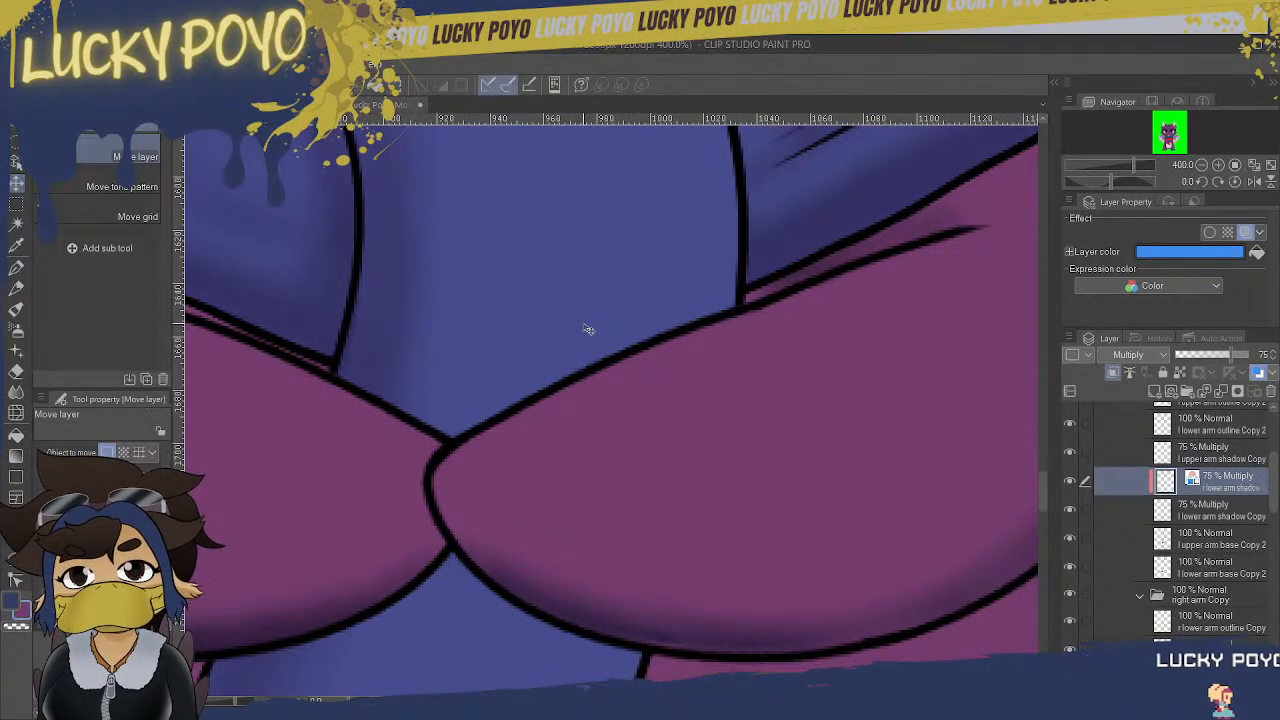
left_click(1211, 236)
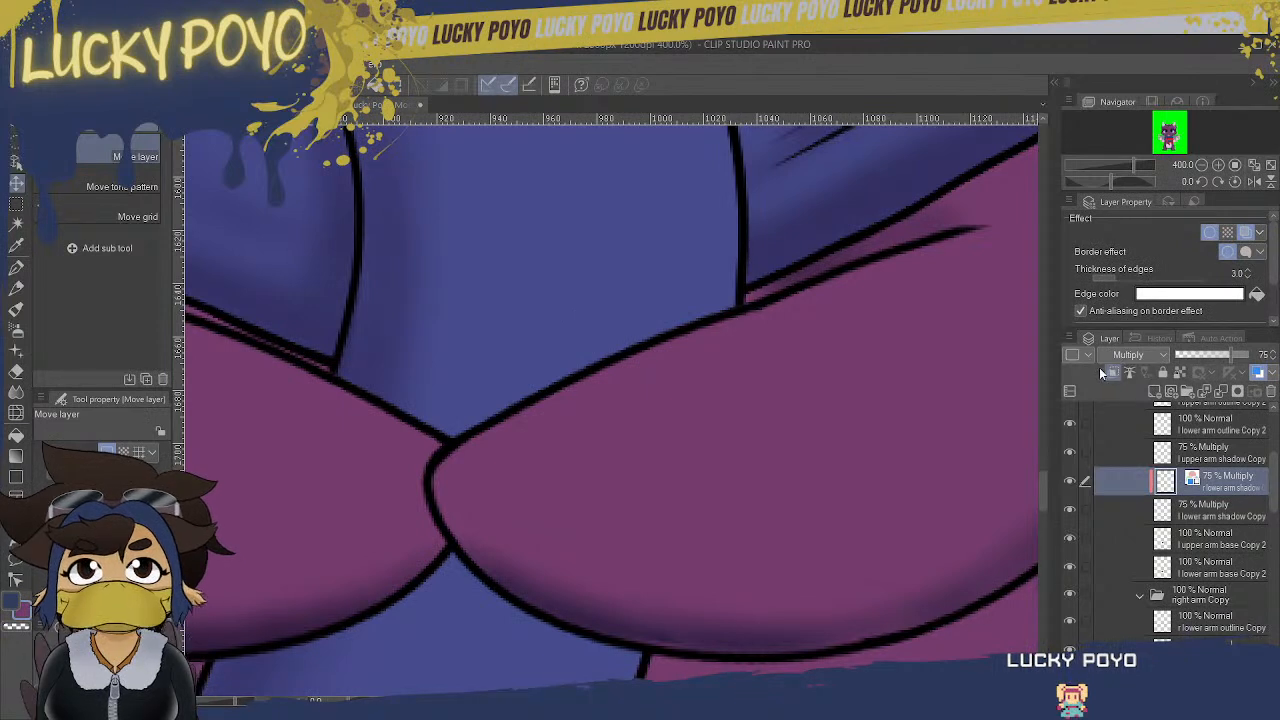
left_click_drag(750, 591, 928, 588)
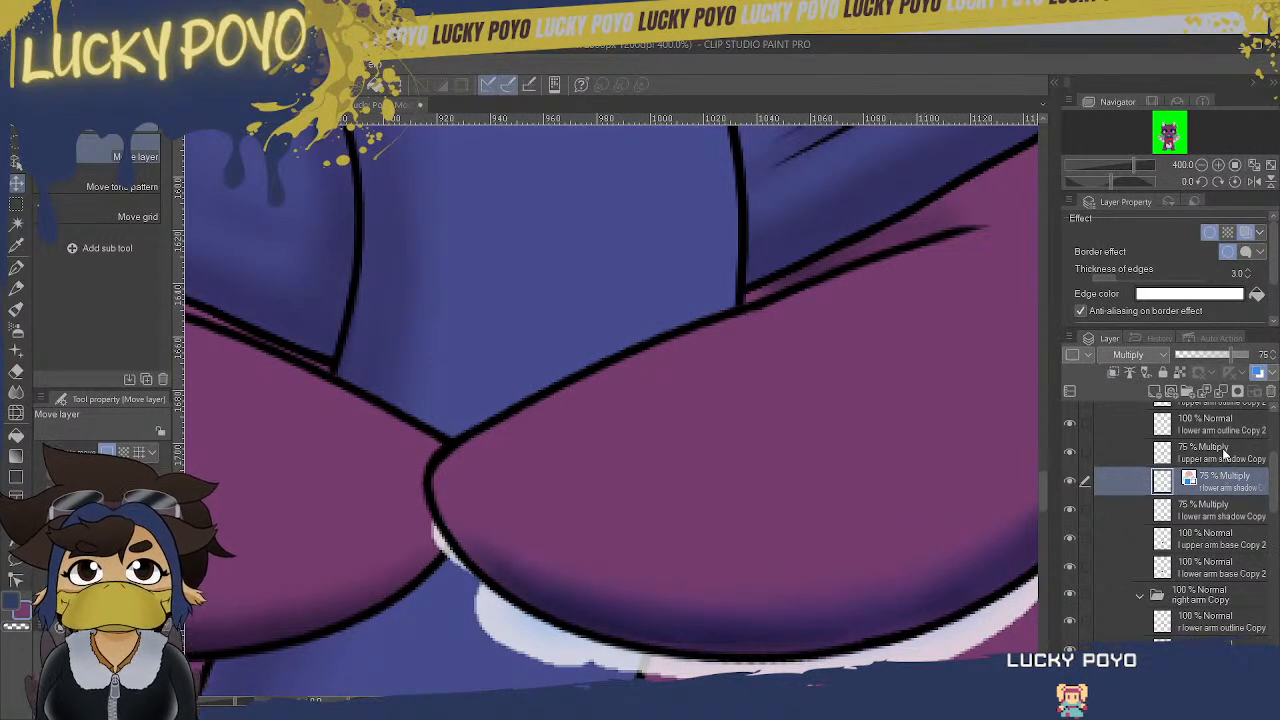
- Delete the old left lower arm shadow layer beneath the mirrored shadow duplicate
left_click(1211, 515)
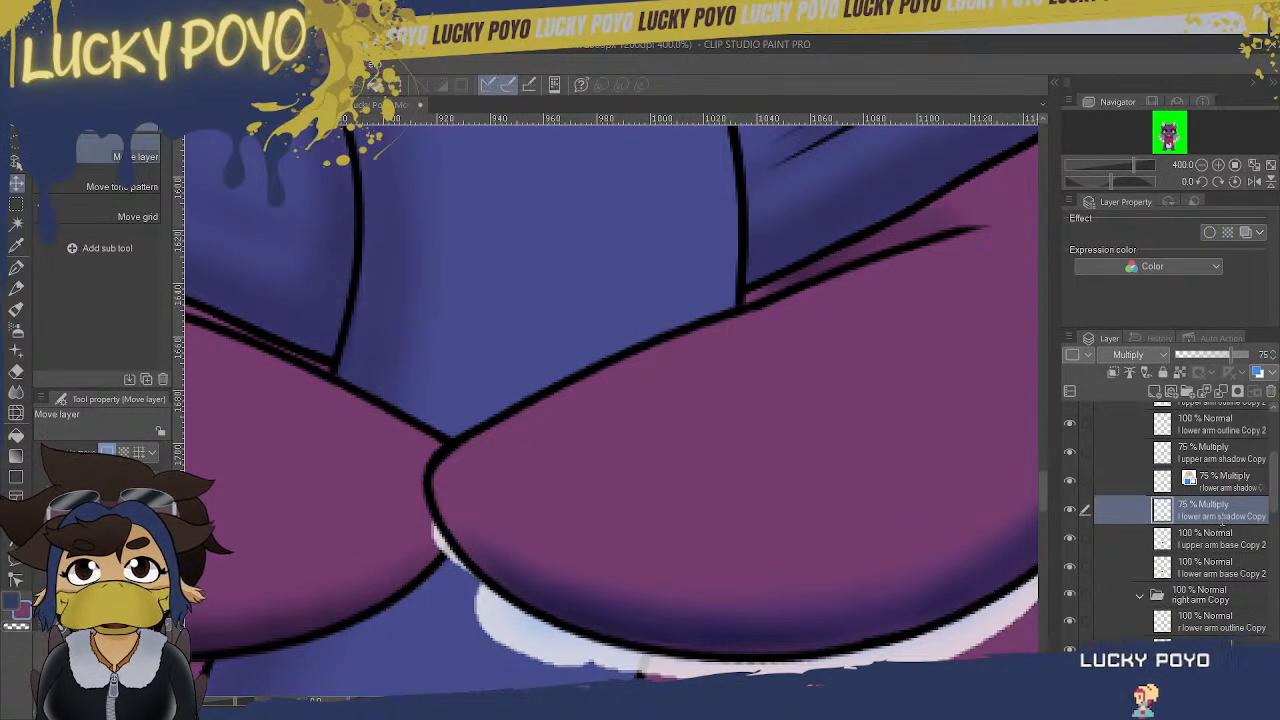
left_click(1236, 485)
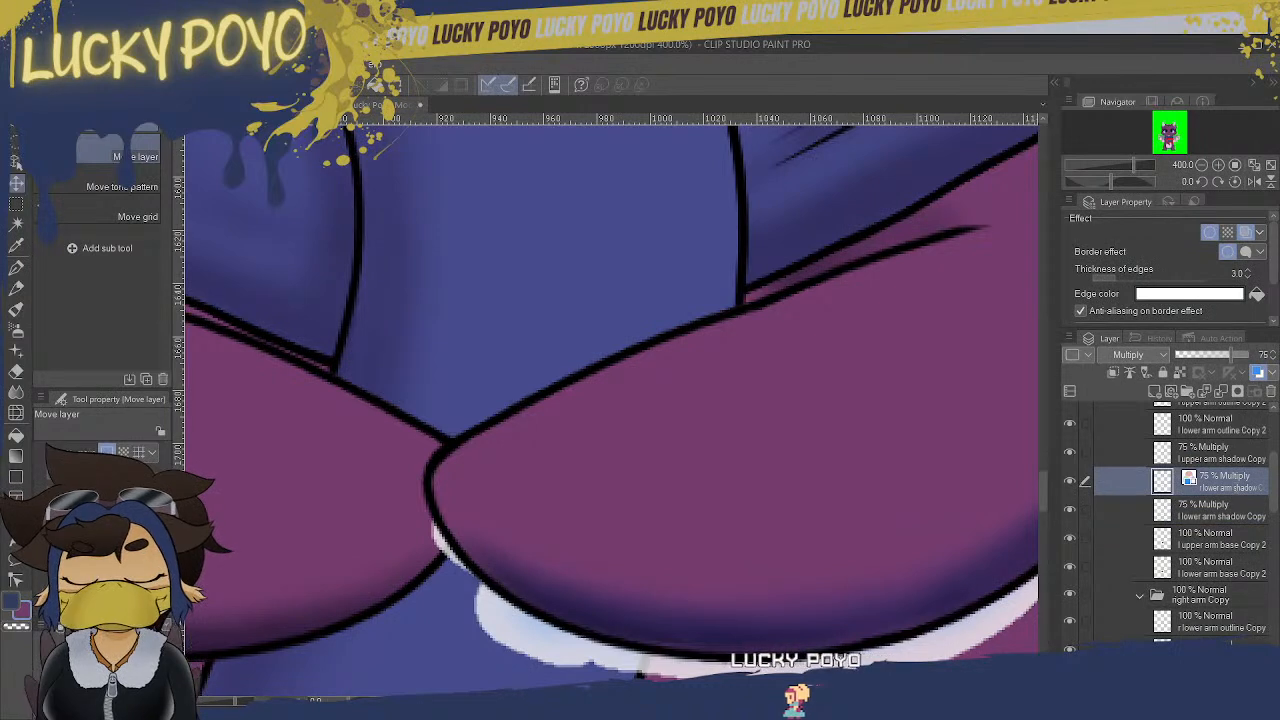
left_click(1219, 516)
left_click(1270, 396)
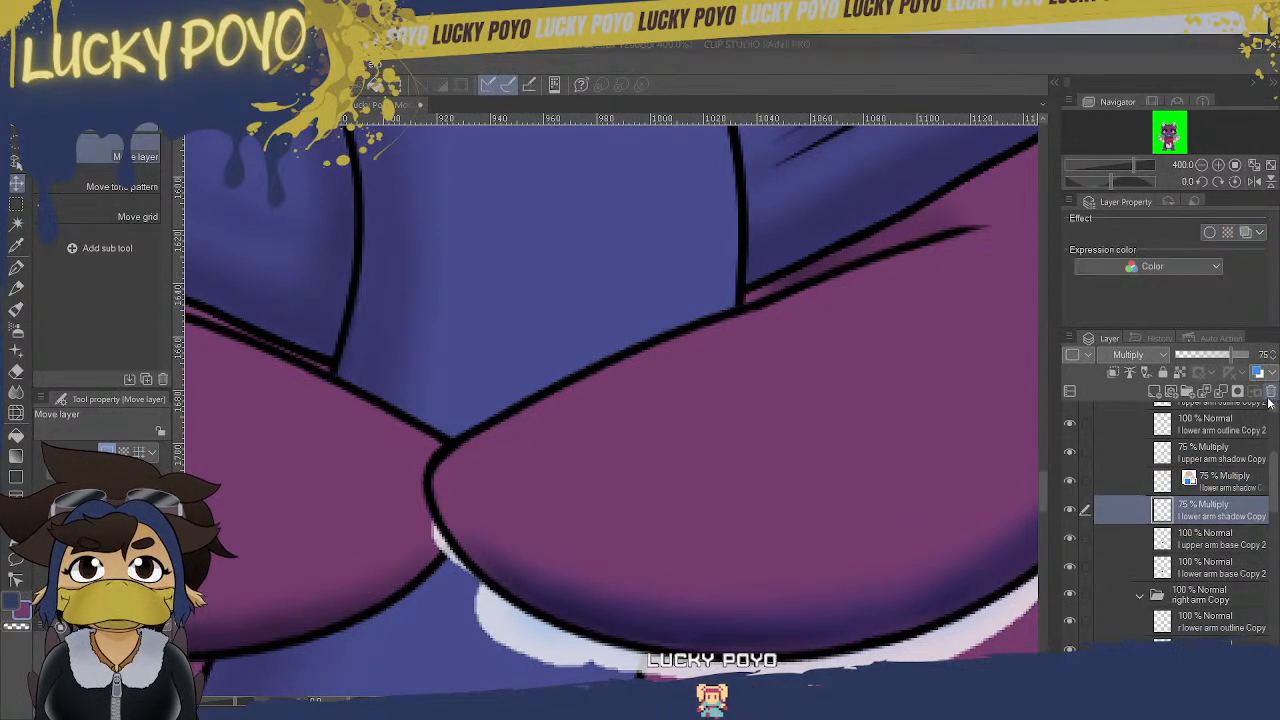
left_click(637, 310)
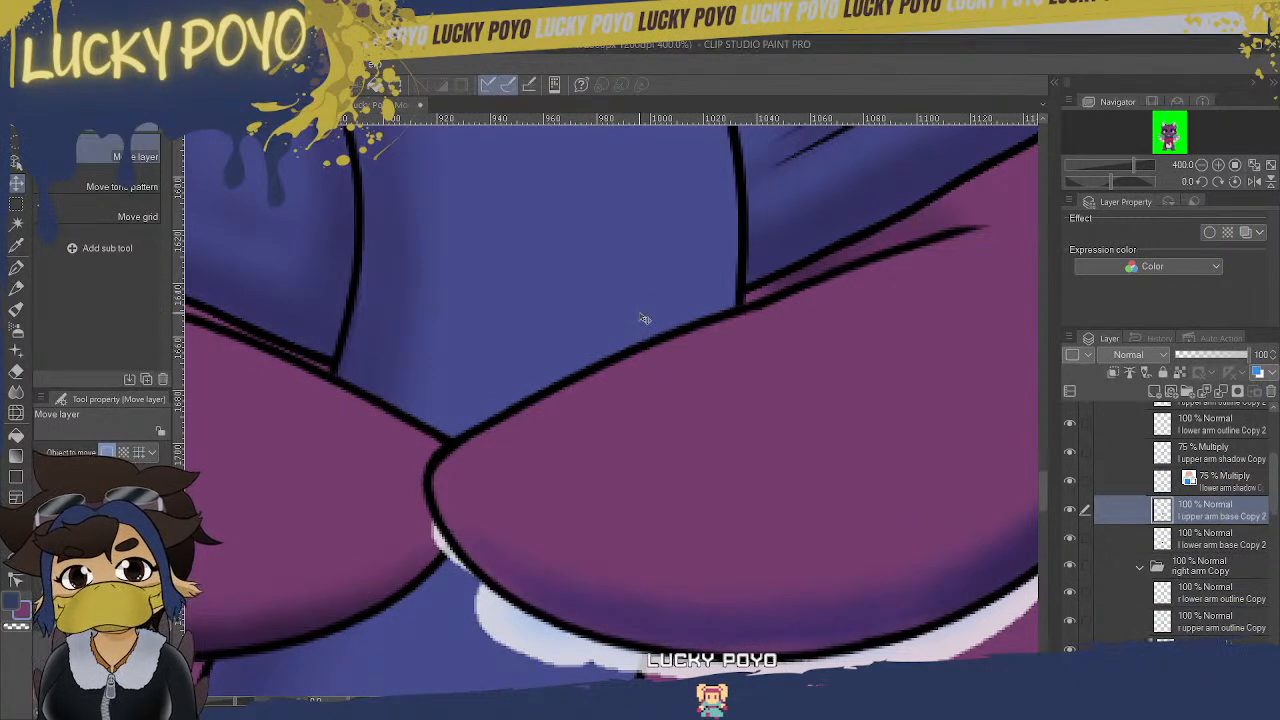
- Nudge the mirrored shadow into line with the left lower arm's underside and clip it to the layer below
left_click(1237, 485)
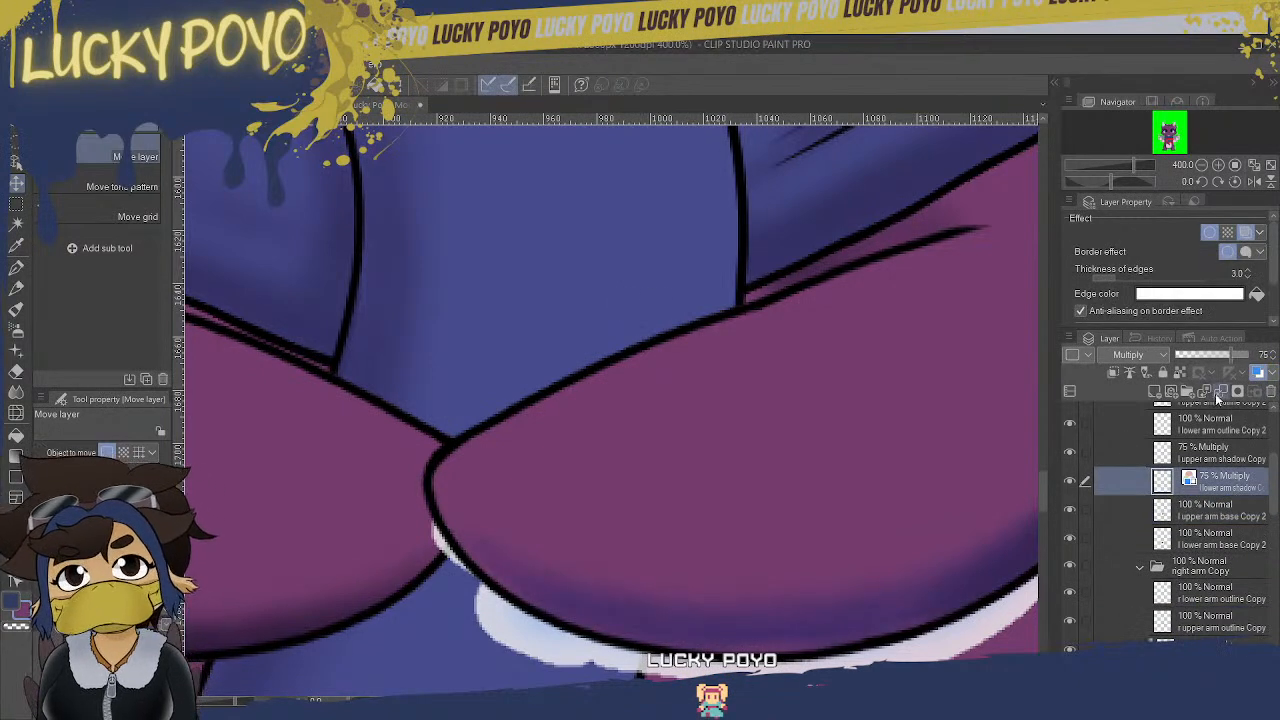
left_click_drag(722, 598, 722, 615)
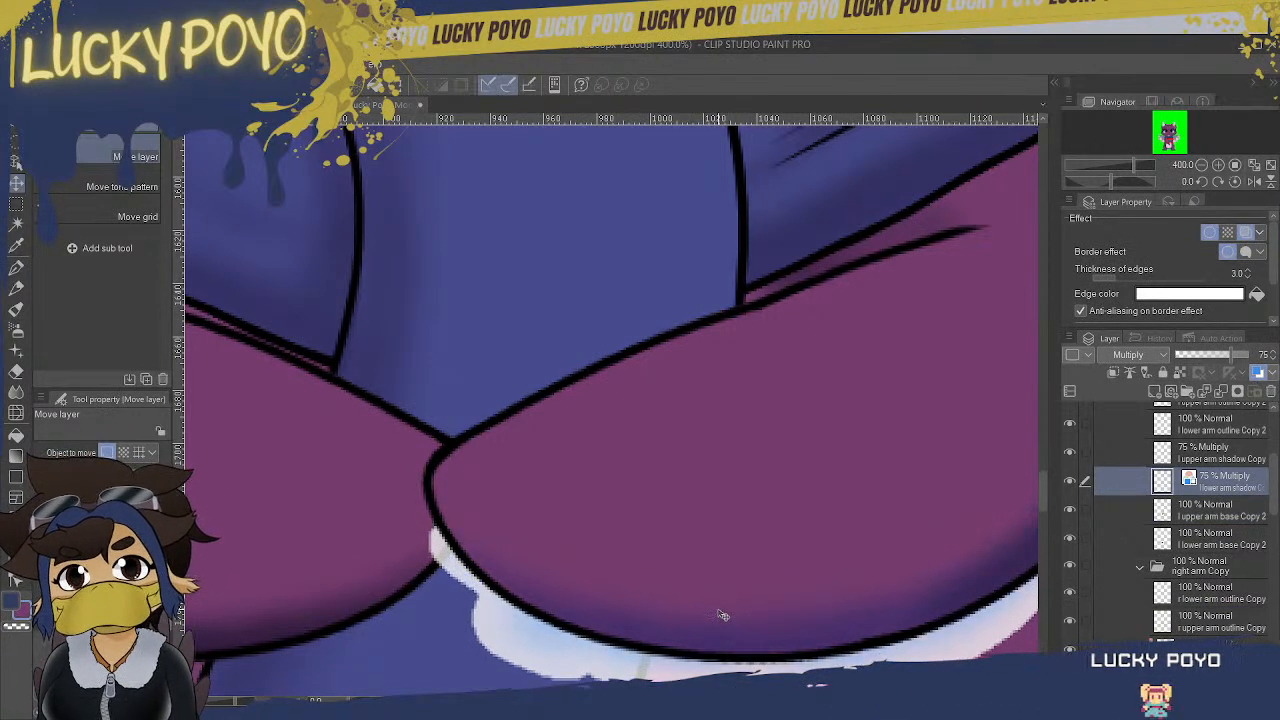
mouse_move(700, 700)
left_mouse_down()
mouse_move(721, 700)
mouse_move(640, 700)
mouse_move(719, 700)
left_mouse_up()
left_click(1114, 372)
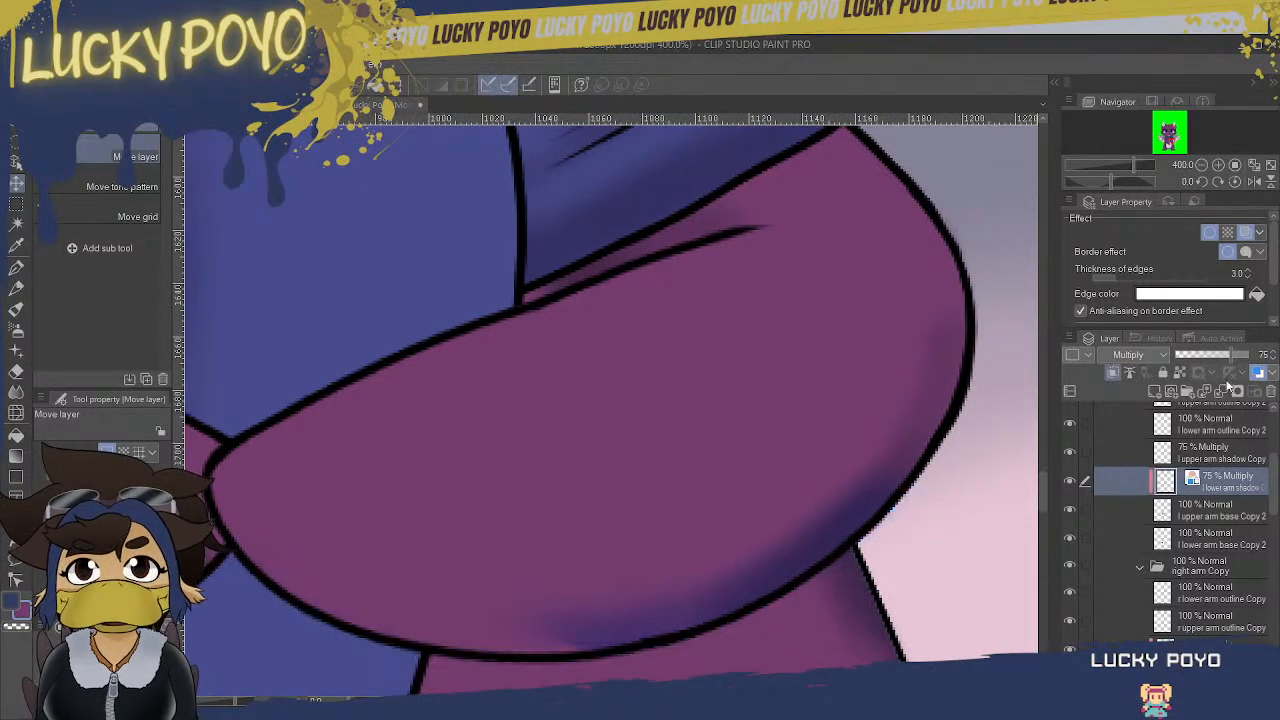
- Turn off the layer color on the mirrored left lower arm shadow and check the lower arm base by toggling its visibility
left_click(1258, 374)
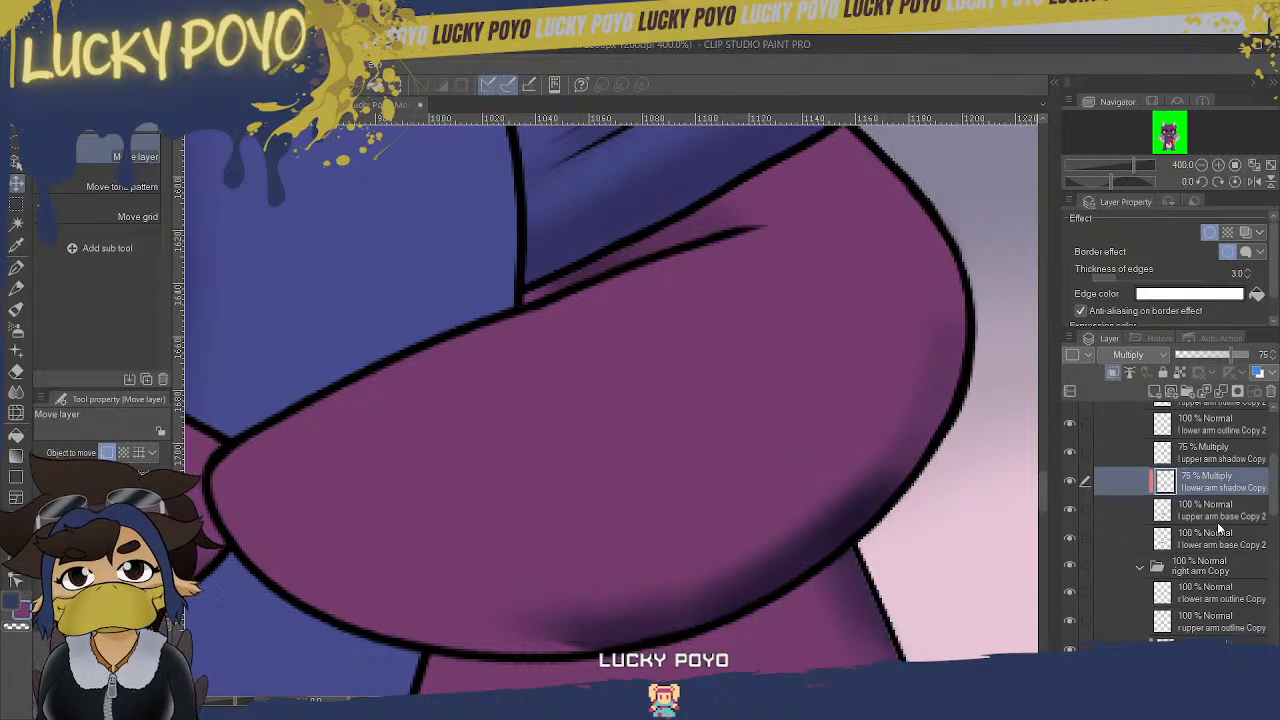
left_click(1069, 541)
left_click(1070, 540)
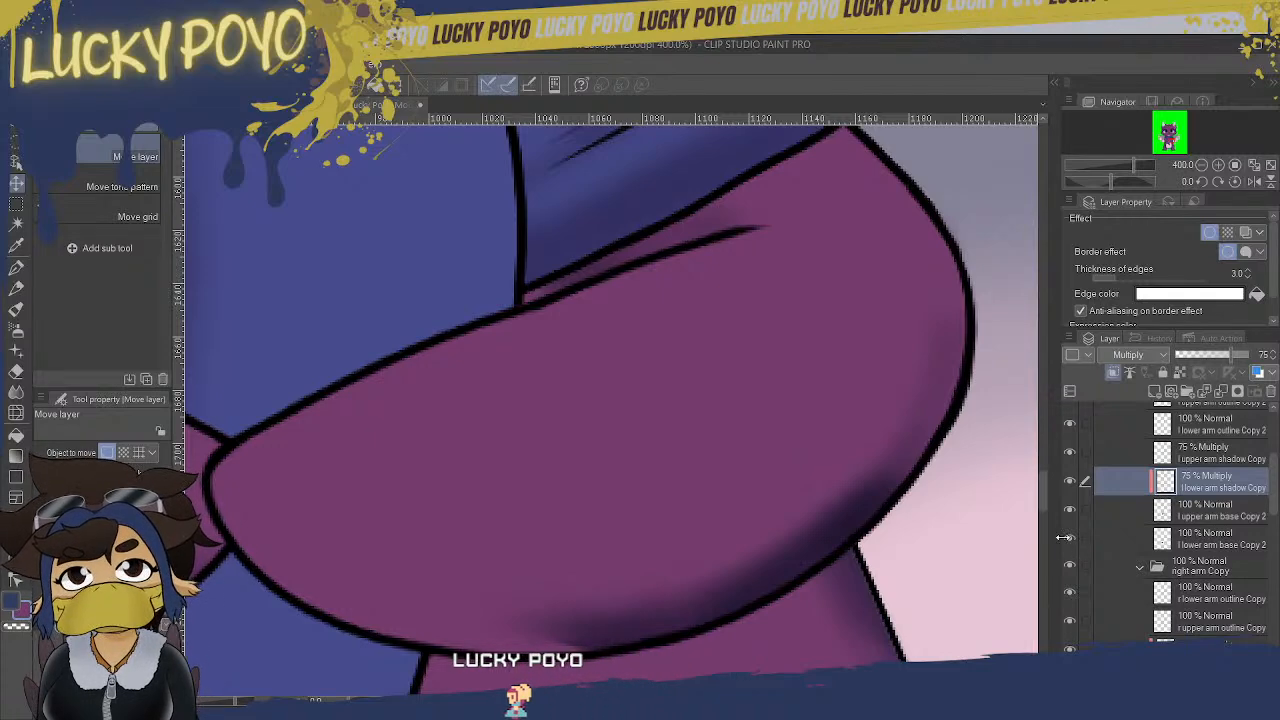
- Examine the undersides of both lower arms to compare the mirrored left shadow with the right one
mouse_move(725, 700)
left_mouse_down()
mouse_move(654, 700)
mouse_move(719, 700)
left_mouse_up()
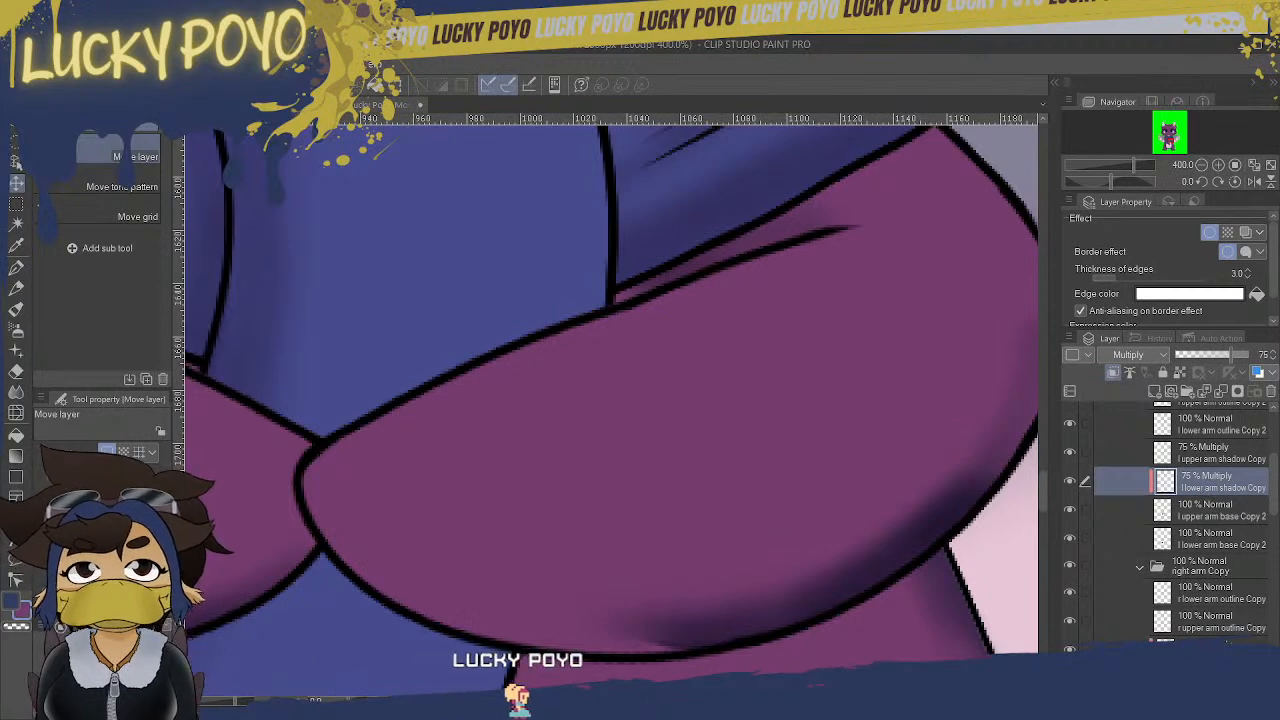
left_click_drag(612, 400, 642, 400)
mouse_move(740, 700)
left_mouse_down()
mouse_move(673, 700)
mouse_move(800, 700)
mouse_move(735, 700)
left_mouse_up()
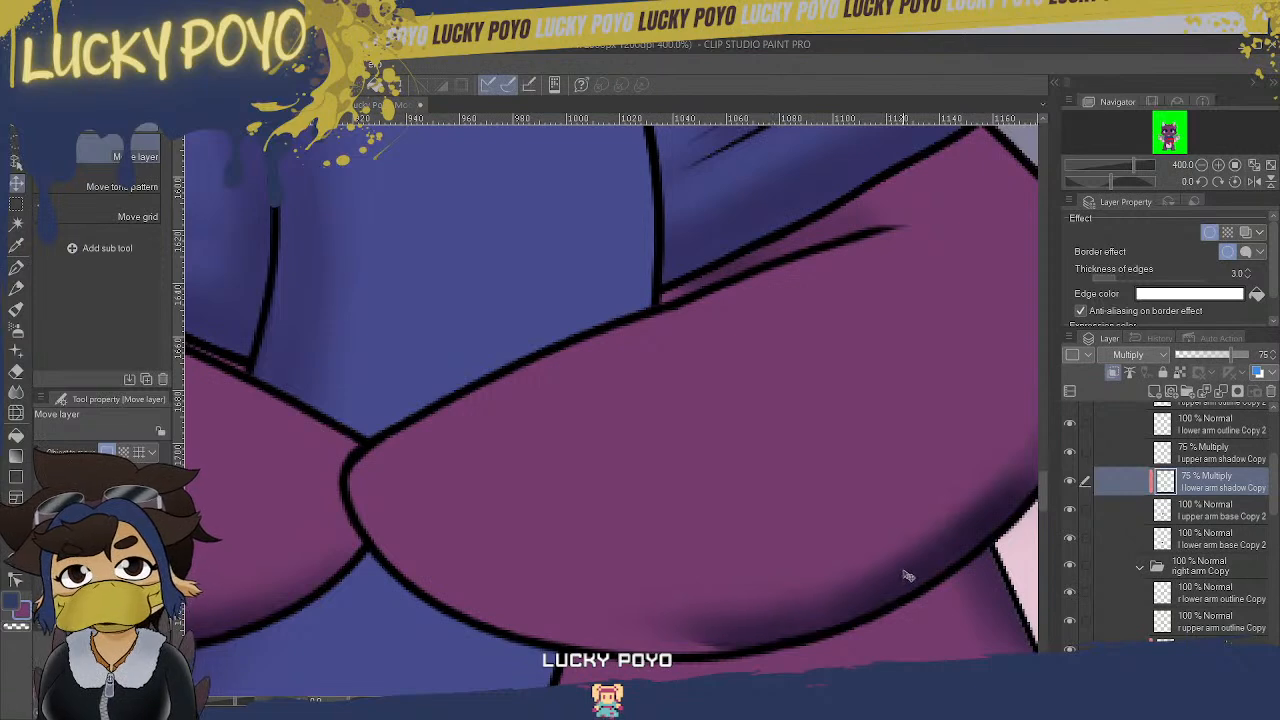
mouse_move(690, 699)
left_mouse_down()
mouse_move(617, 699)
mouse_move(713, 699)
left_mouse_up()
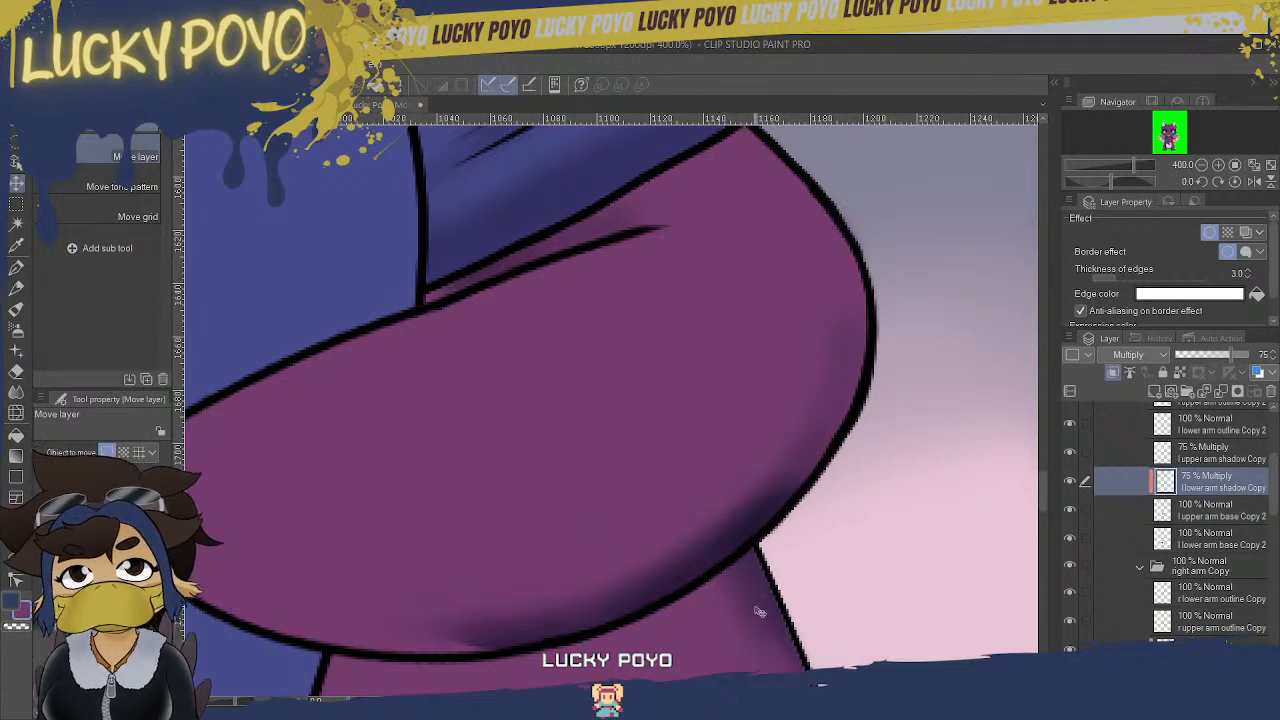
left_click_drag(705, 699, 674, 699)
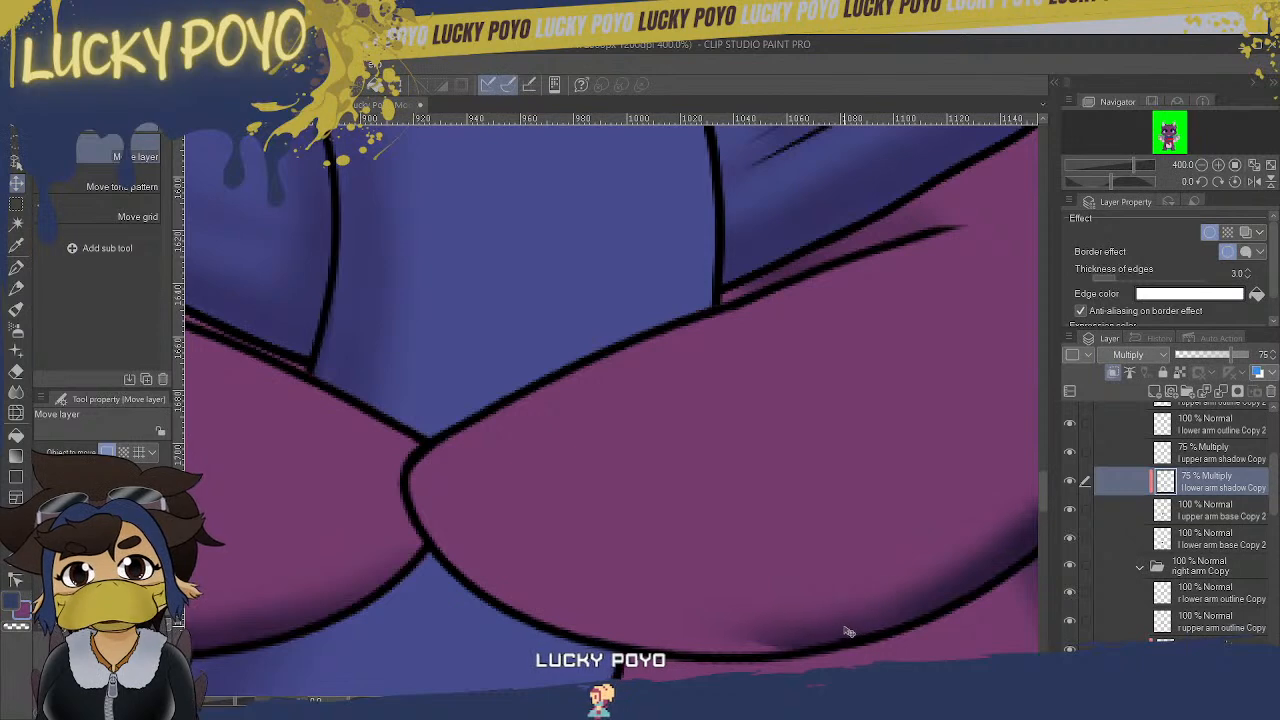
left_click_drag(674, 699, 705, 699)
left_click_drag(800, 514, 582, 427)
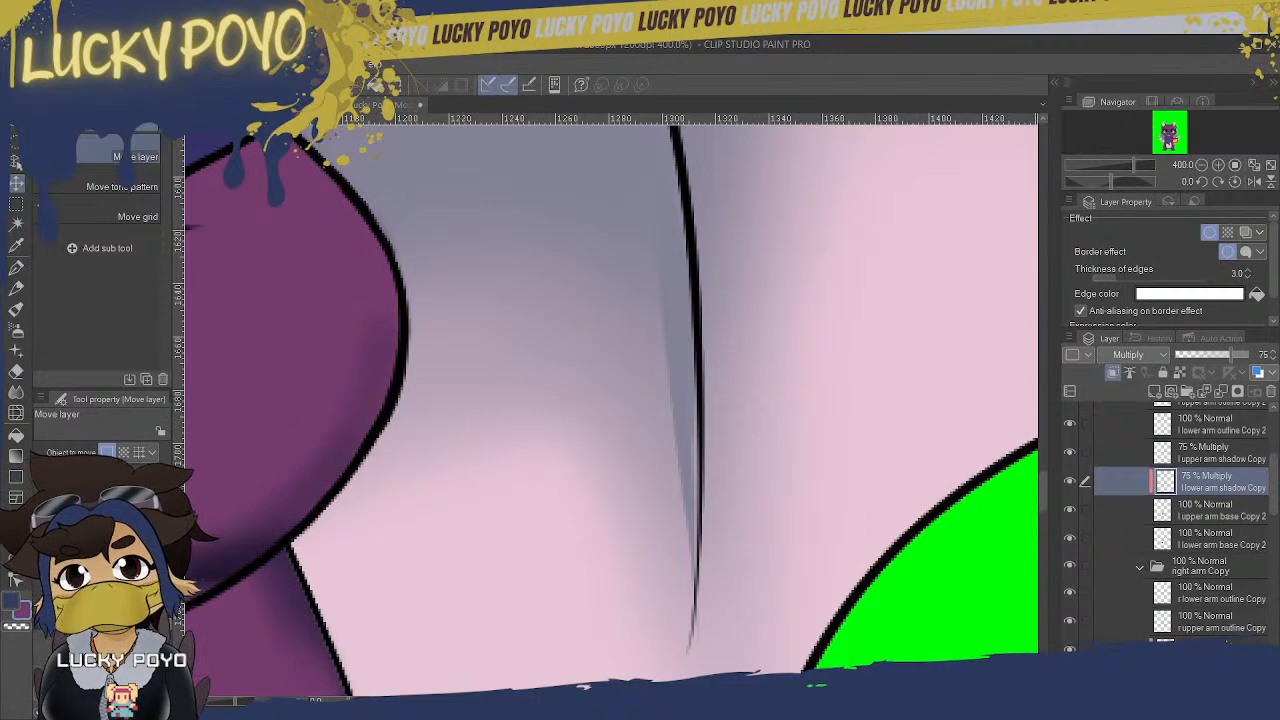
scroll(612, 410, "left", 8)
left_click_drag(867, 547, 643, 620)
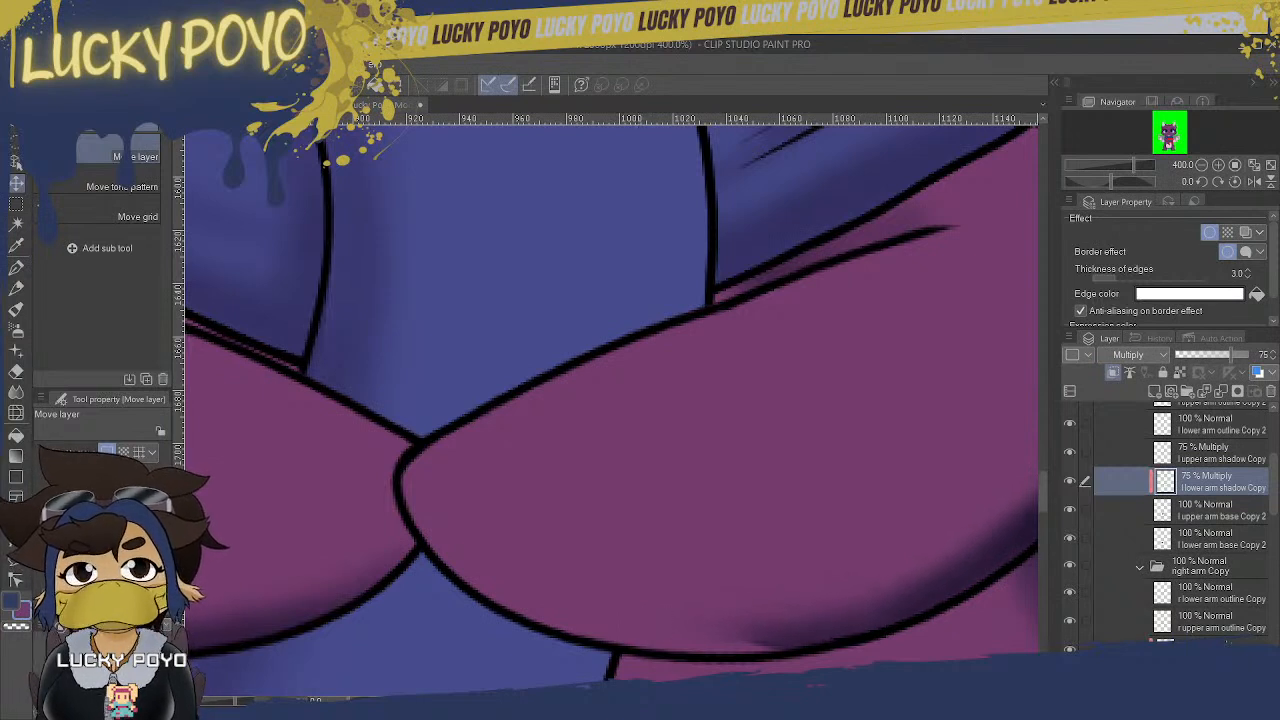
scroll(612, 410, "right", 3)
mouse_move(812, 559)
left_mouse_down()
mouse_move(777, 571)
mouse_move(800, 569)
left_mouse_up()
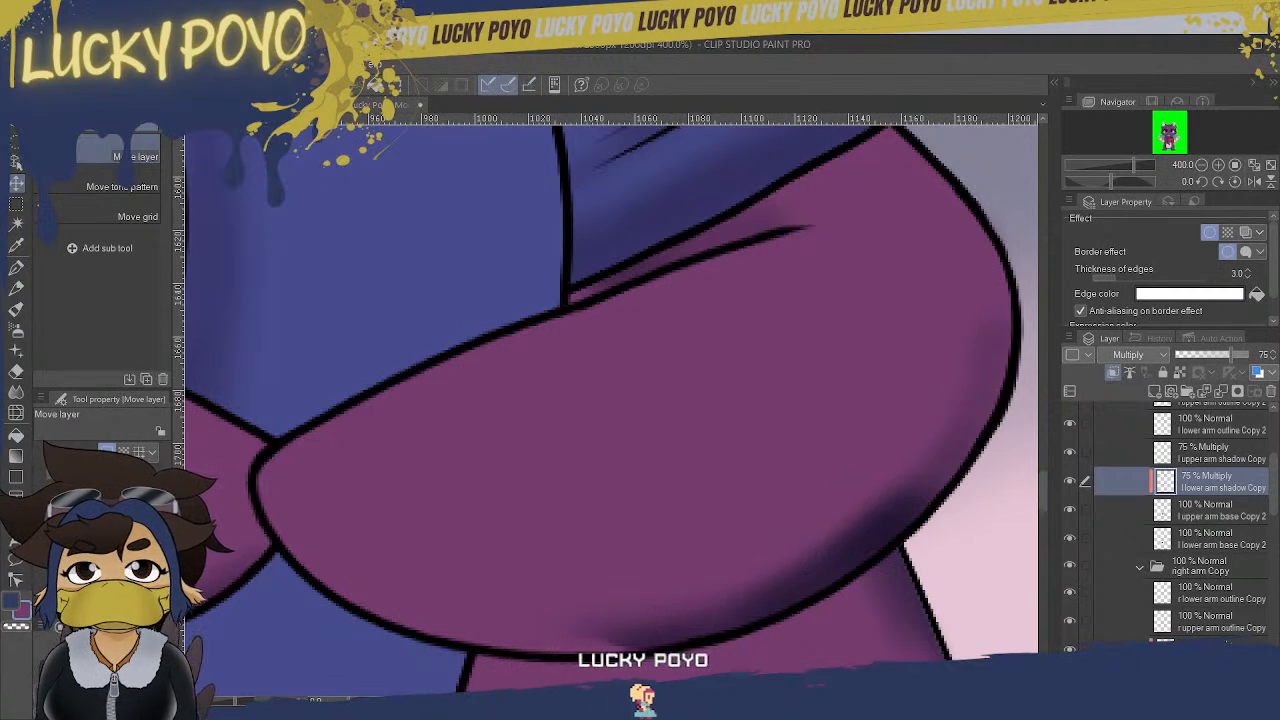
scroll(612, 410, "left", 3)
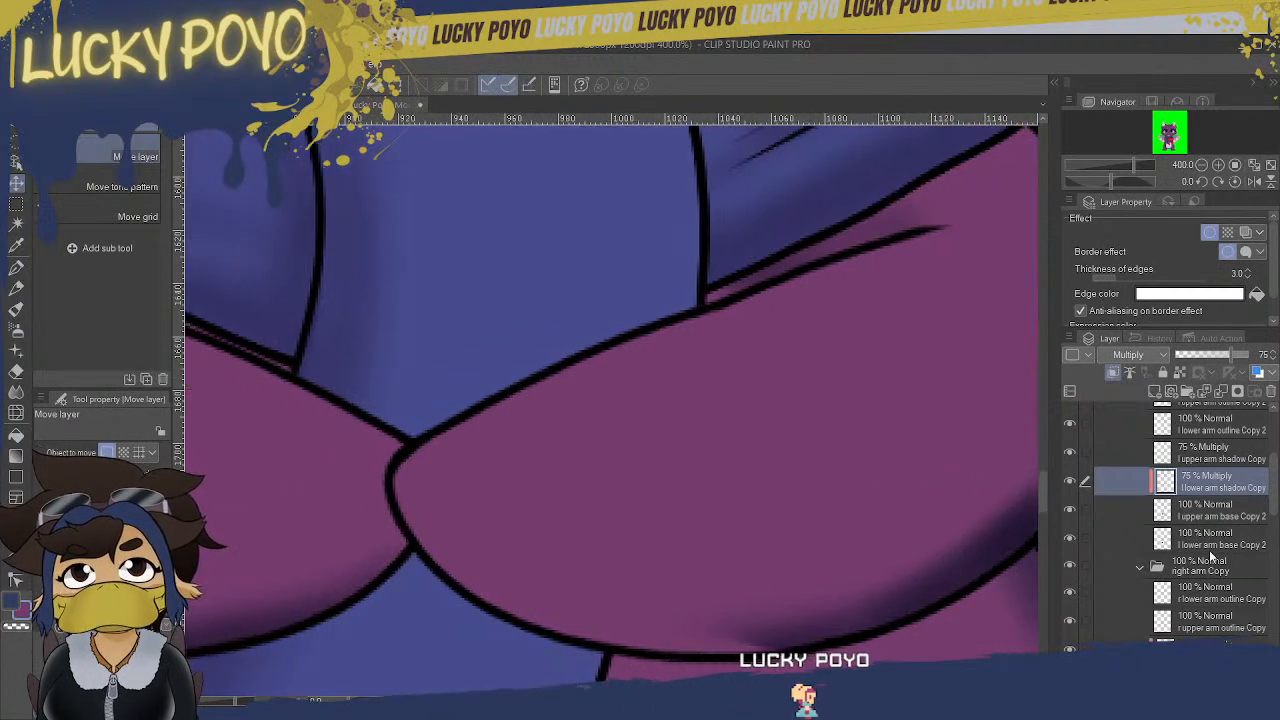
scroll(1170, 520, "up", 4)
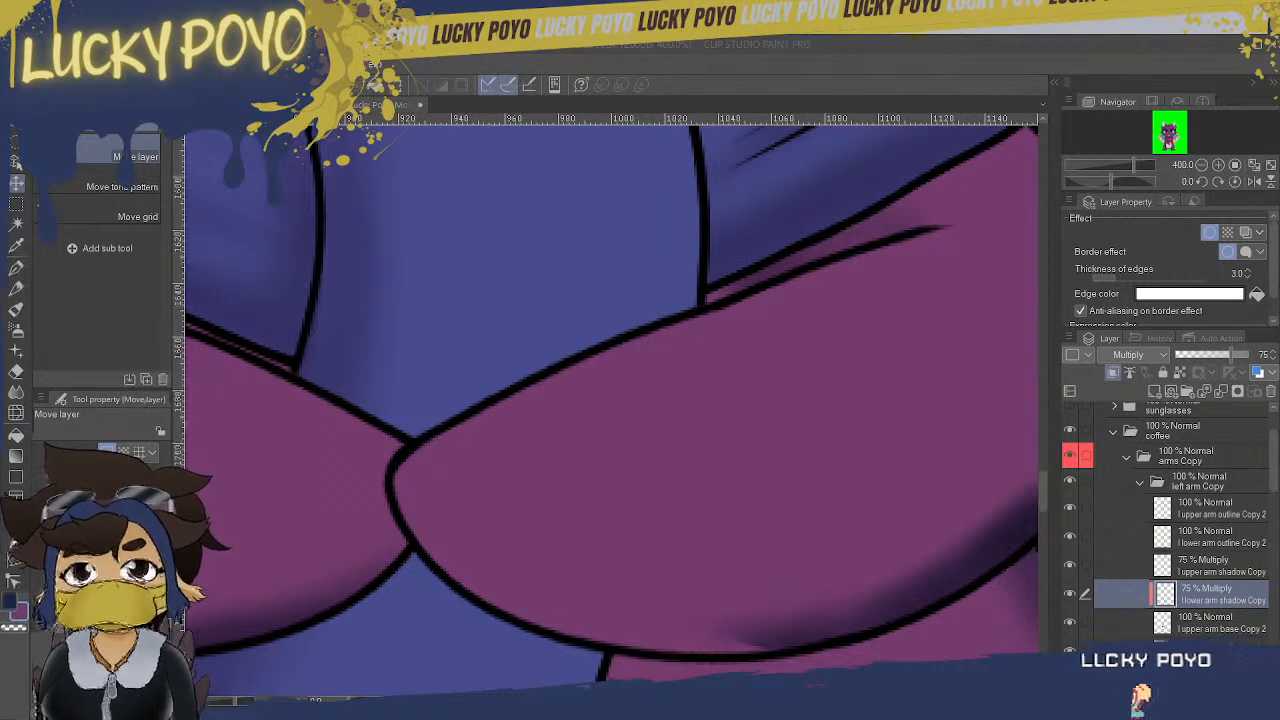
- Switch to the chibi dragon model in Live2D Cubism and examine the arm shading where the two arms meet
key("alt+Tab")
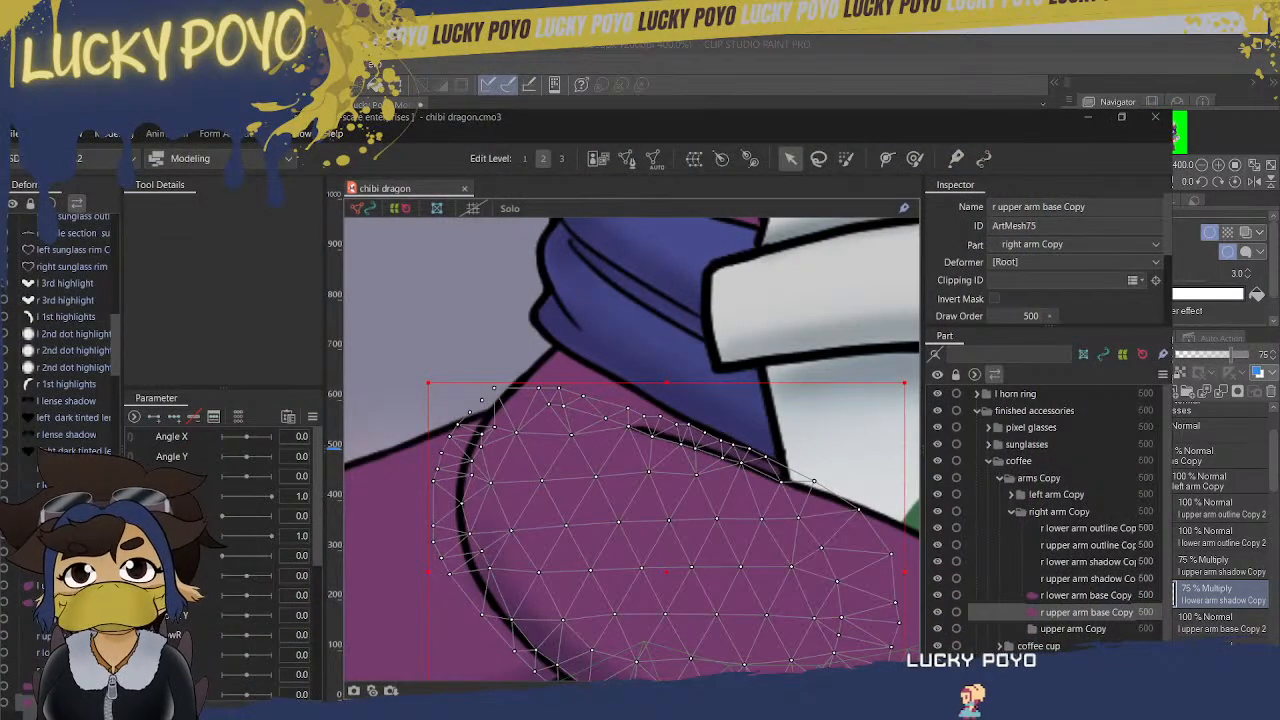
left_click_drag(705, 592, 353, 448)
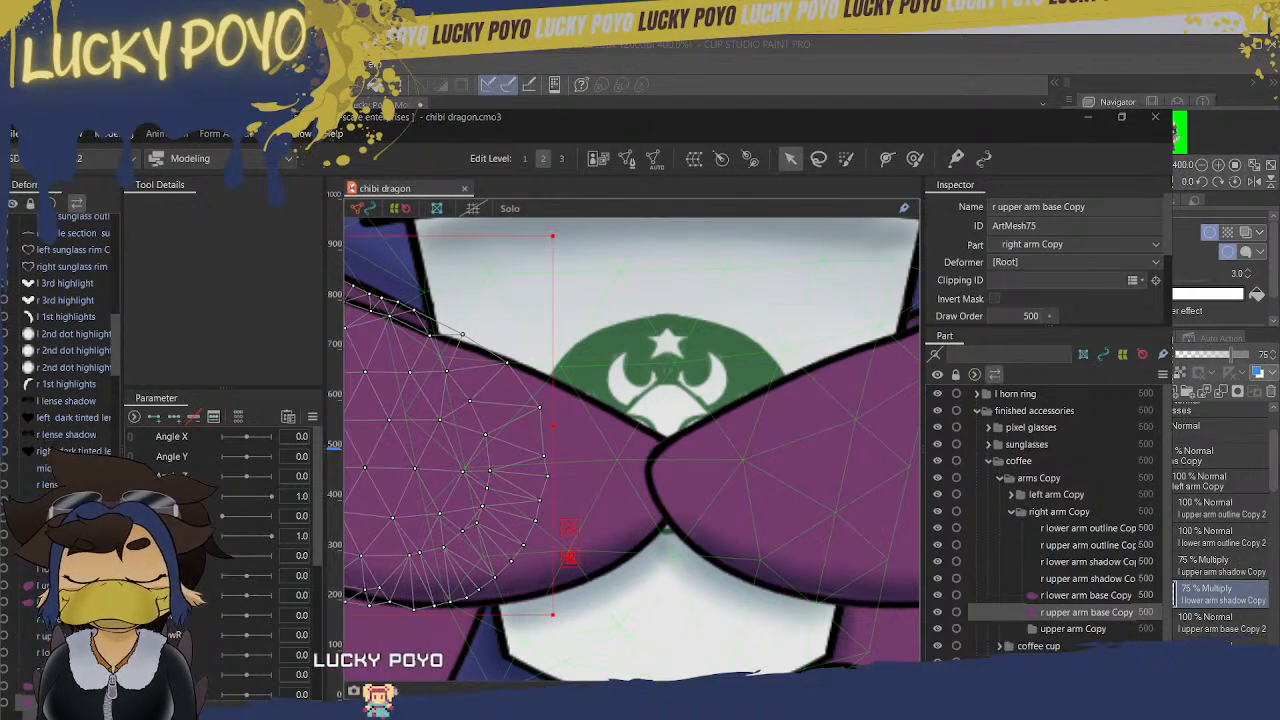
left_click(1088, 117)
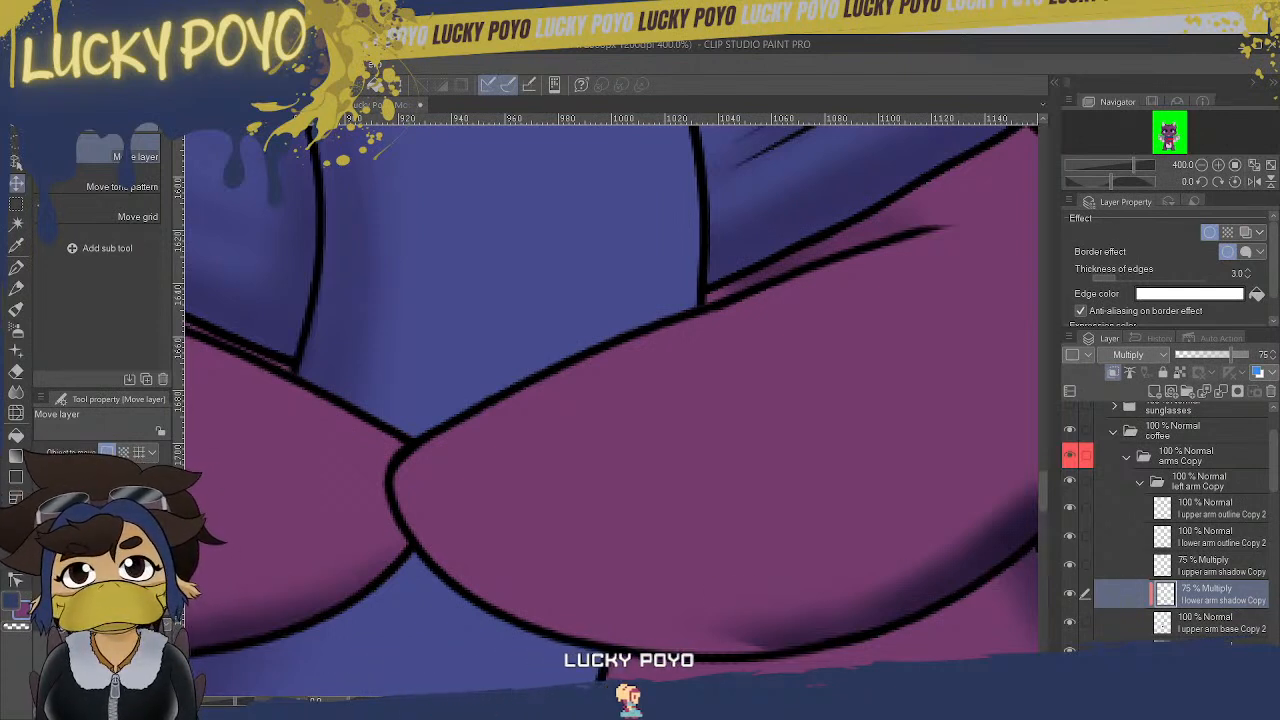
- Check what the left lower arm base layer covers by briefly hiding it and showing it again
left_click(1226, 651)
left_click(1070, 650)
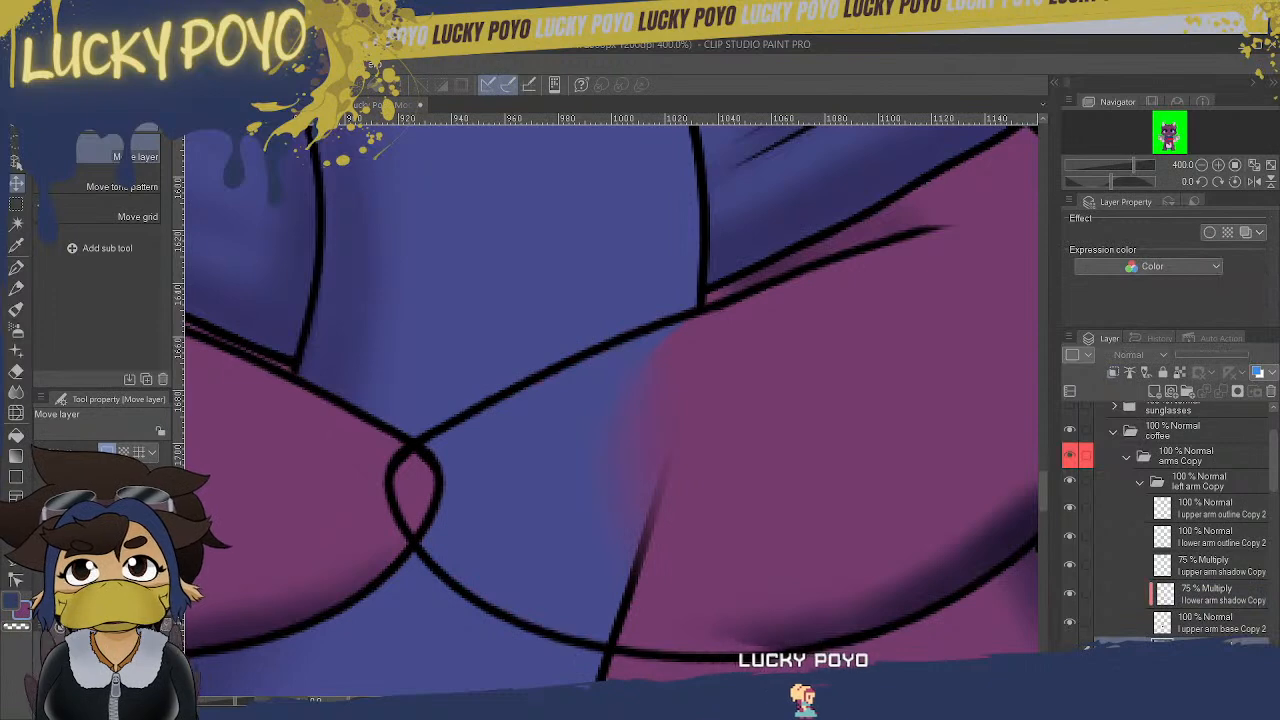
left_click(1070, 650)
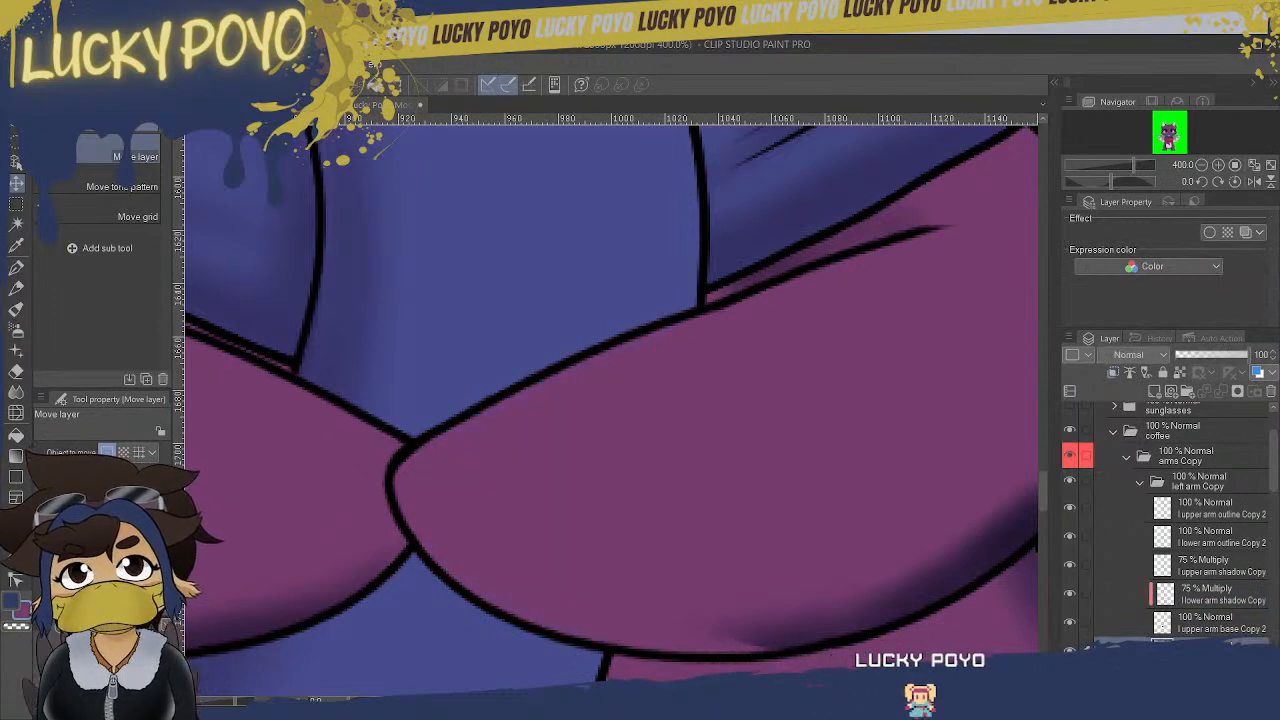
- Try the left lower arm base above the upper arm shadow, then return it beneath the upper arm base
scroll(1200, 520, "down", 5)
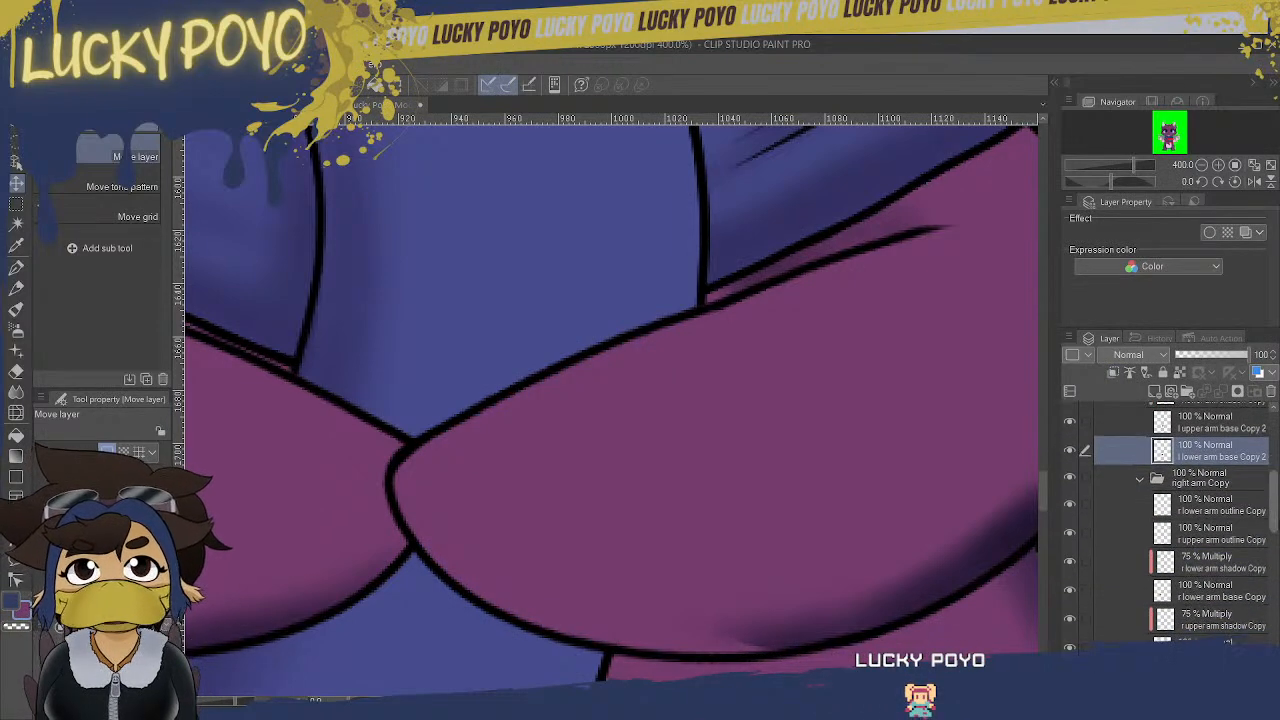
scroll(1165, 525, "up", 1)
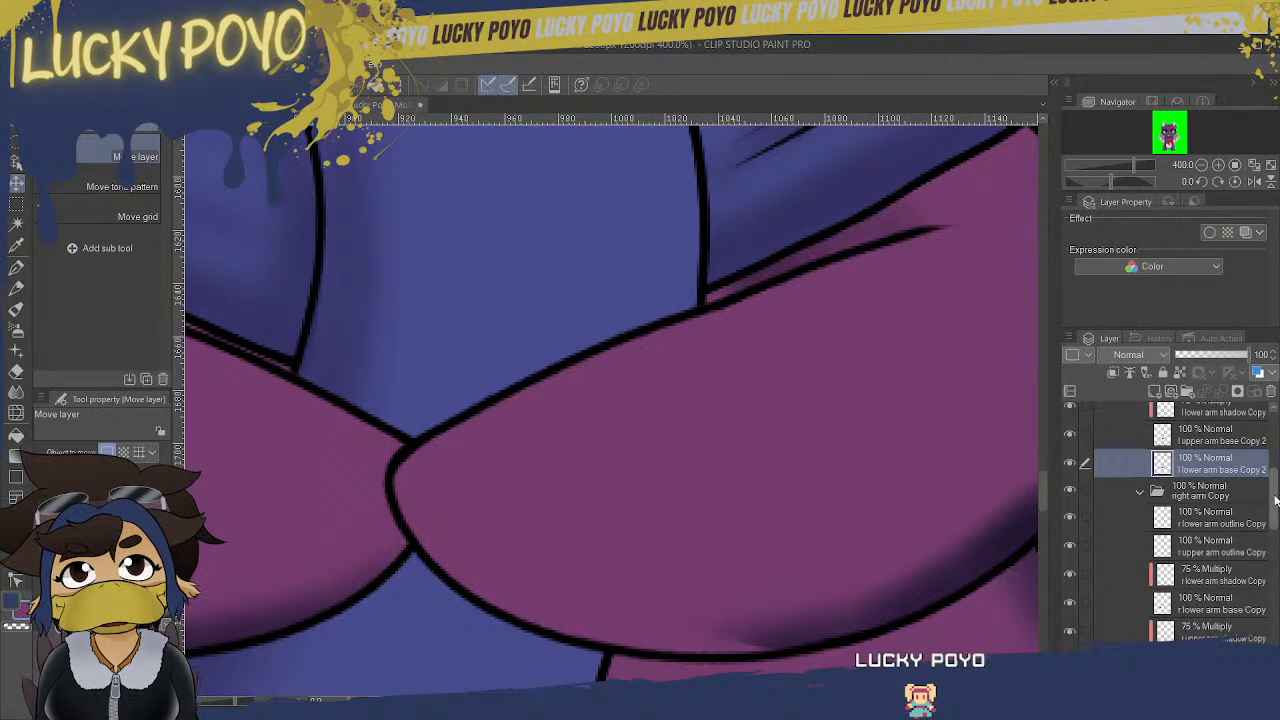
scroll(1235, 525, "up", 4)
mouse_move(1207, 636)
left_mouse_down()
mouse_move(1237, 490)
mouse_move(1222, 566)
left_mouse_up()
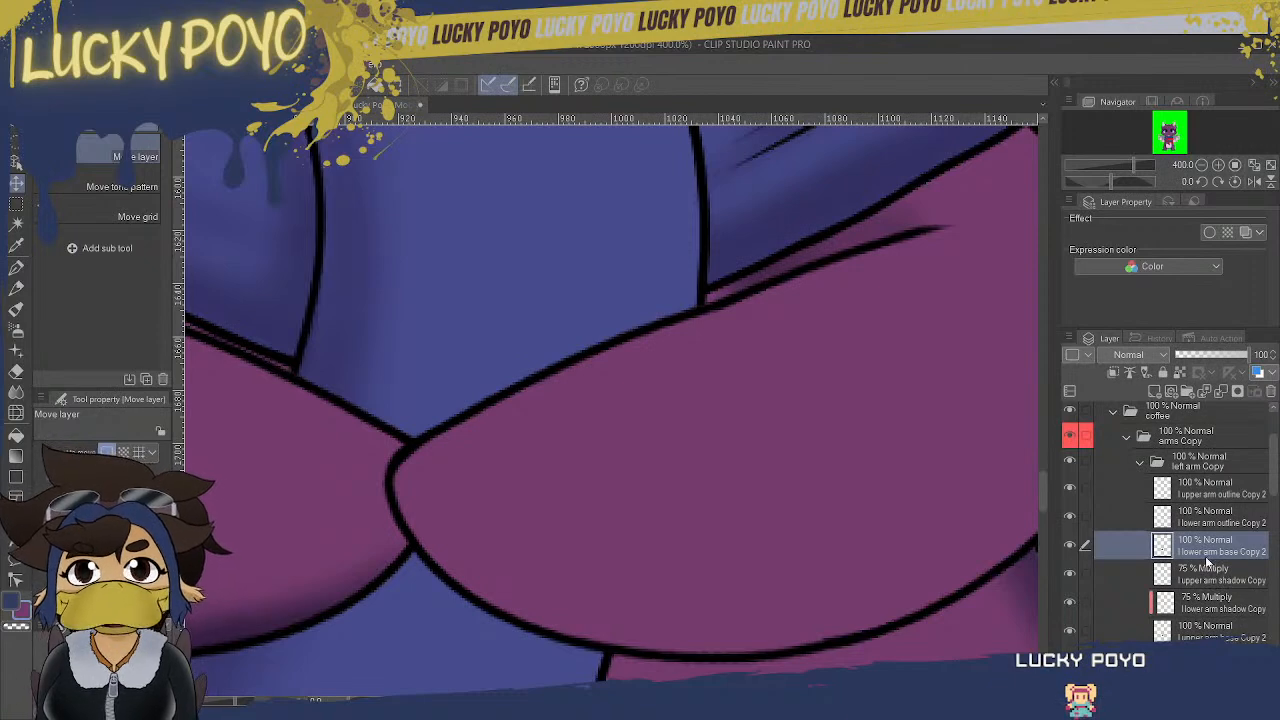
mouse_move(680, 701)
left_mouse_down()
mouse_move(620, 701)
mouse_move(690, 701)
left_mouse_up()
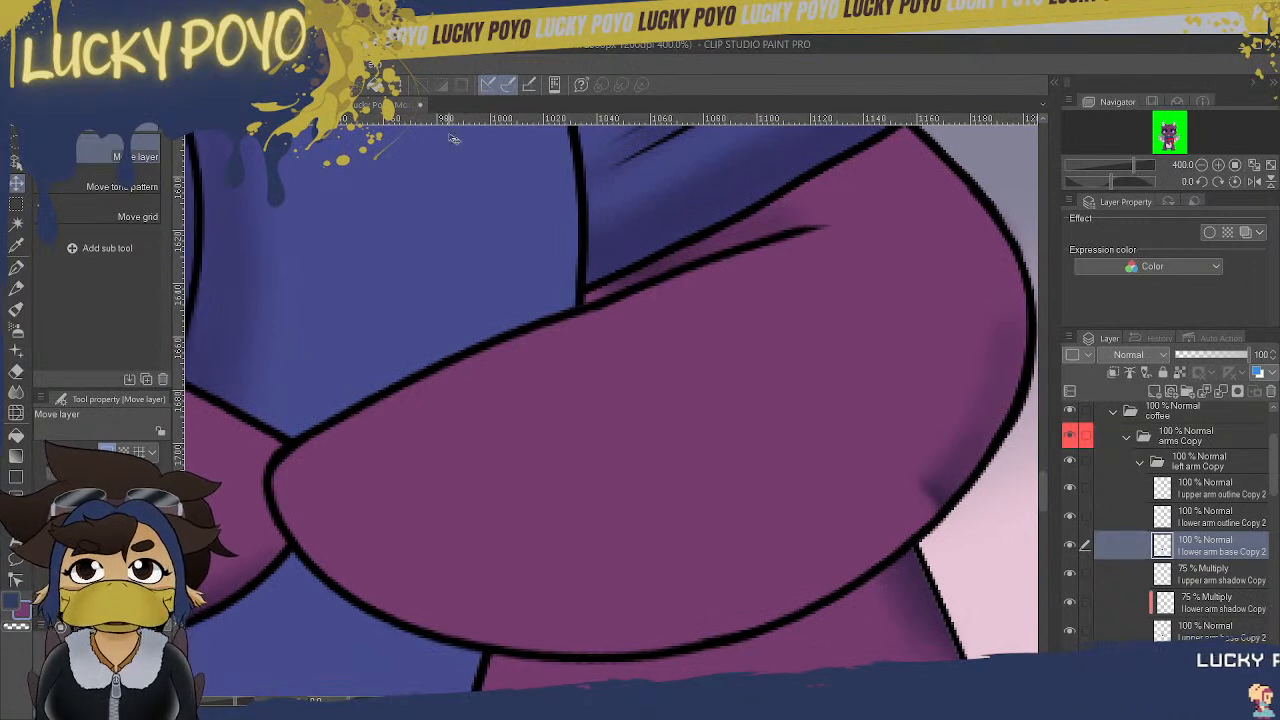
mouse_move(1220, 546)
left_mouse_down()
mouse_move(1220, 504)
mouse_move(1220, 642)
left_mouse_up()
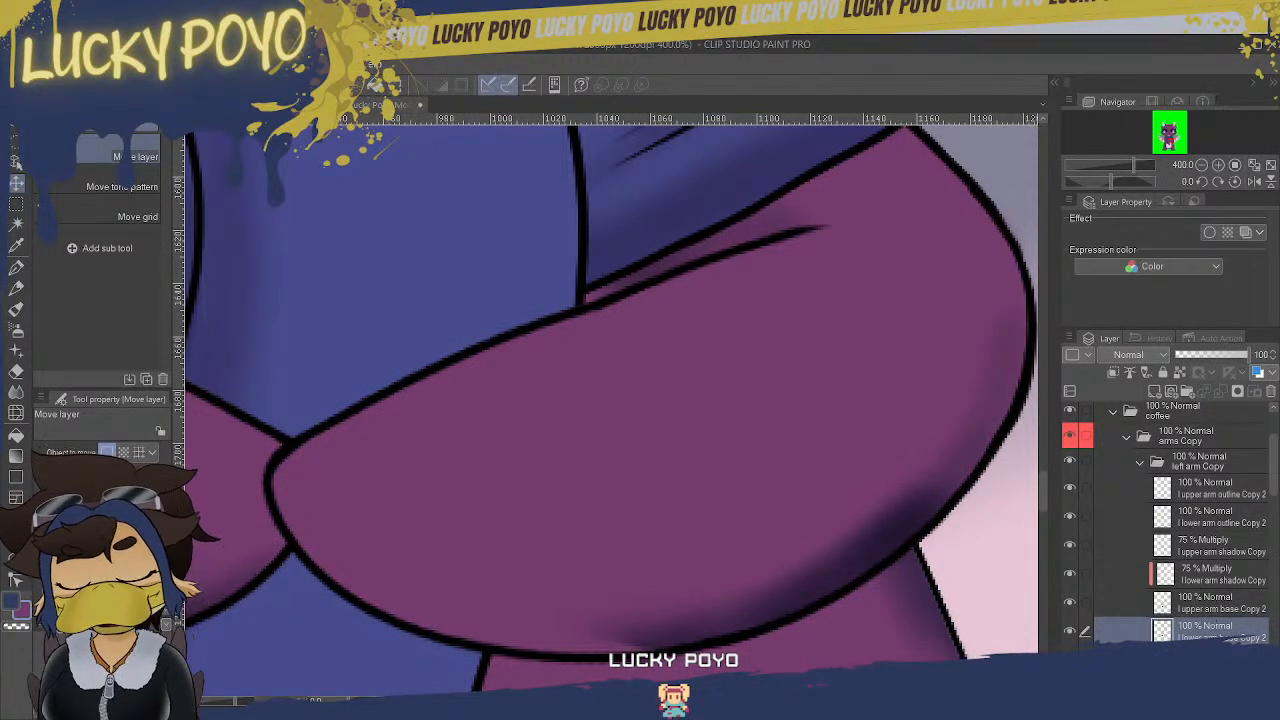
- Move the clipped left lower arm shadow directly above the left lower arm base, beneath the upper arm base
left_click_drag(695, 700, 643, 700)
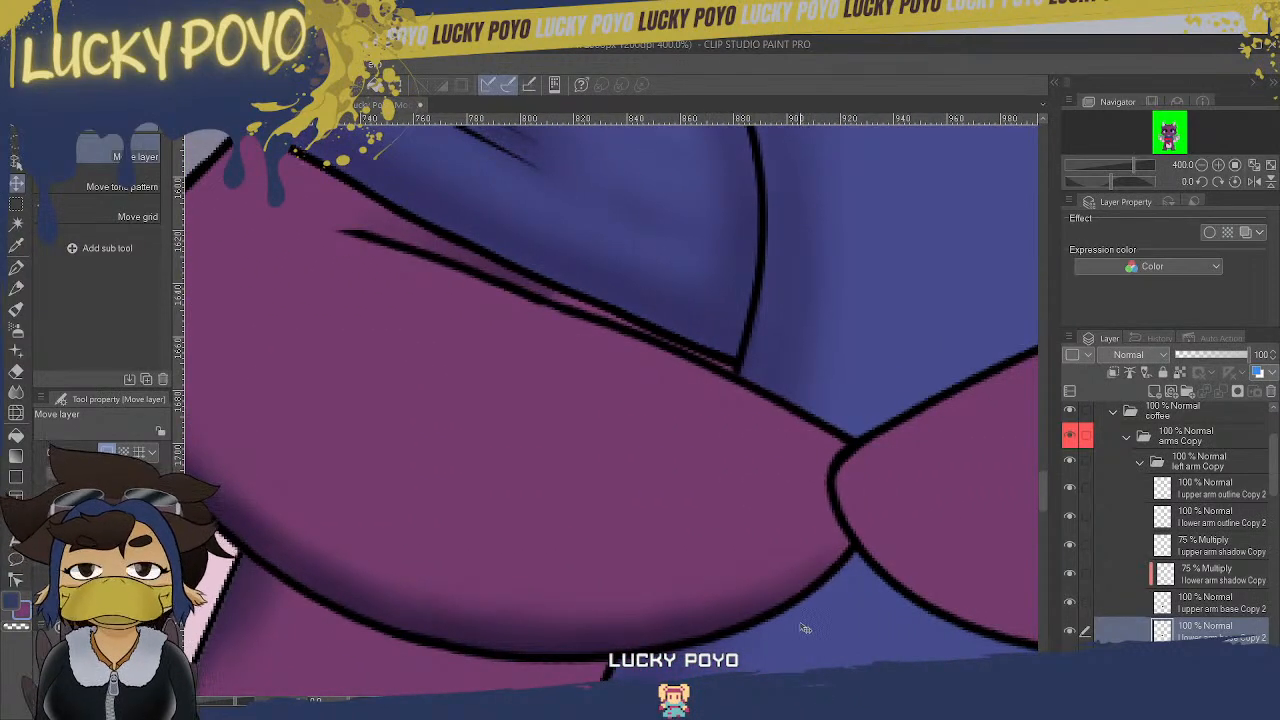
scroll(1273, 481, "down", 5)
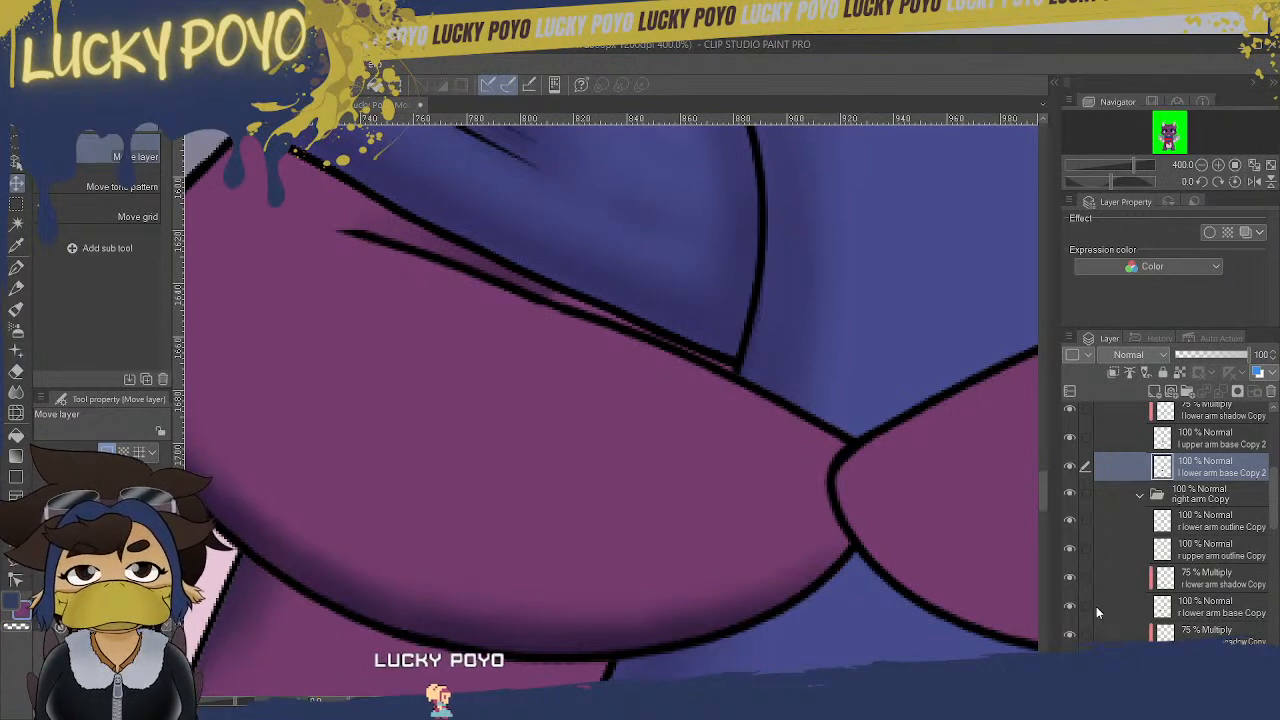
left_click(1227, 579)
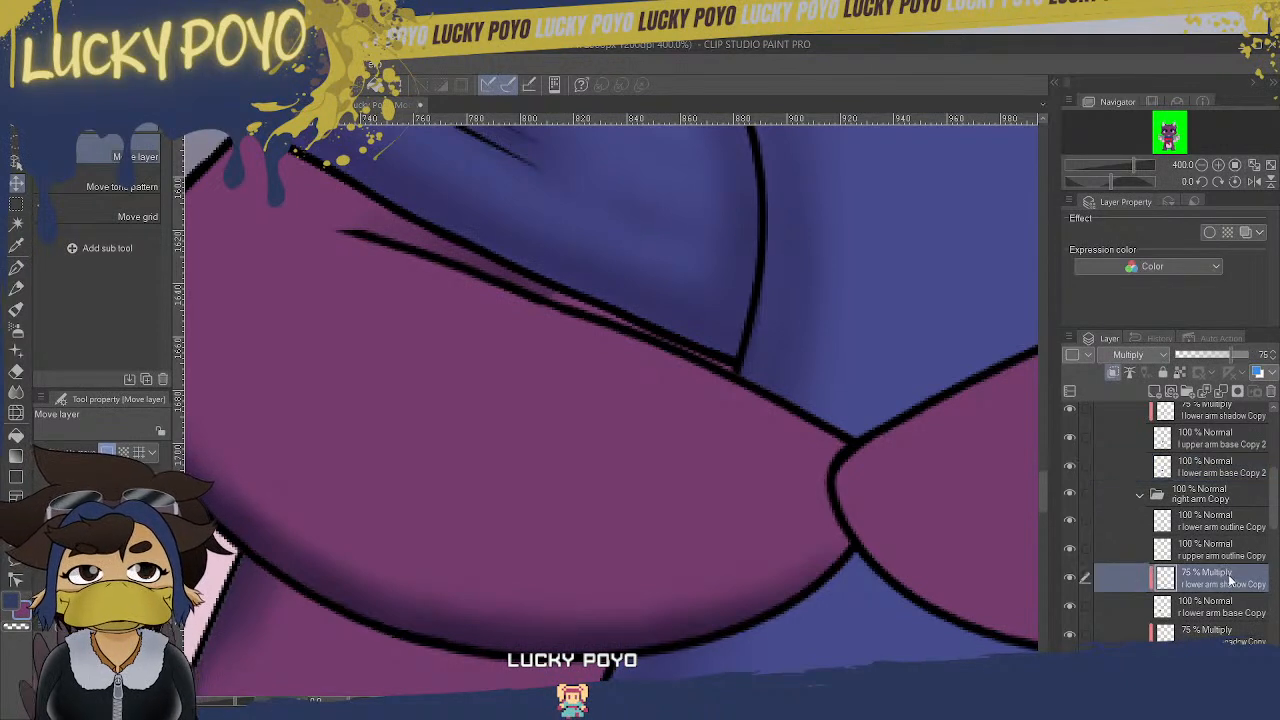
left_click(1225, 407)
left_click_drag(1229, 497, 1248, 490)
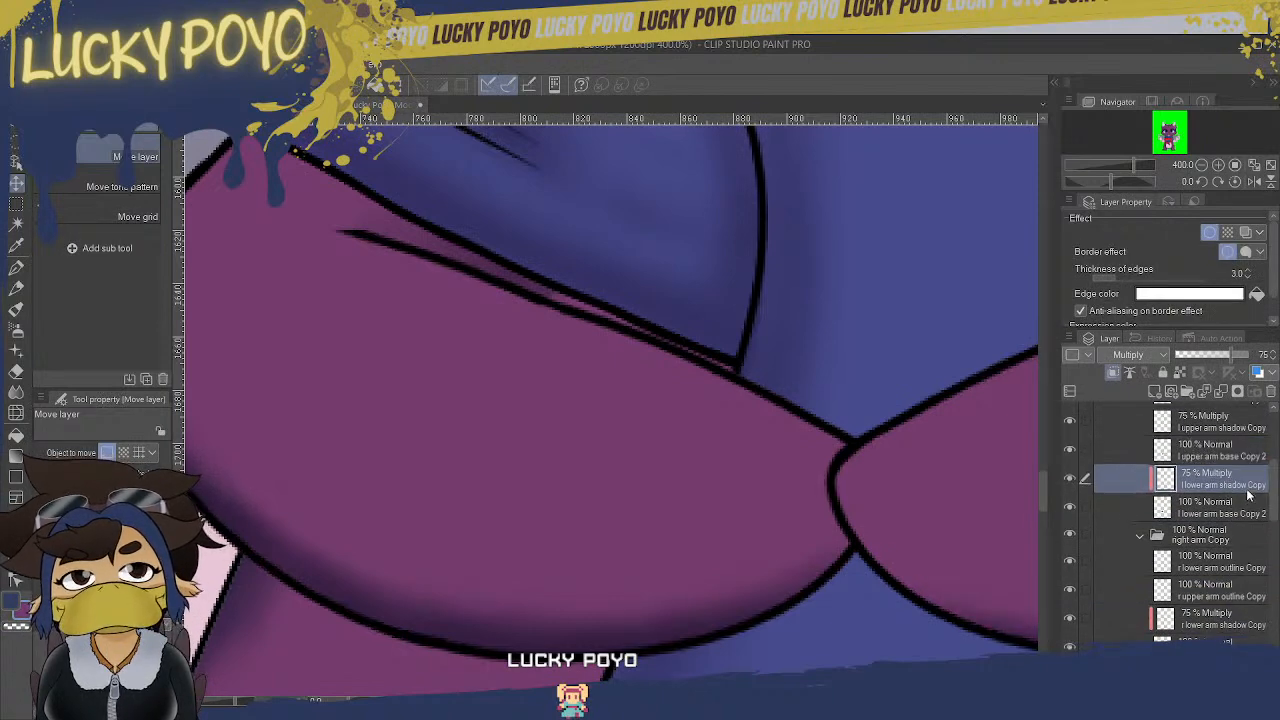
left_click_drag(656, 700, 701, 700)
left_click_drag(791, 600, 843, 606)
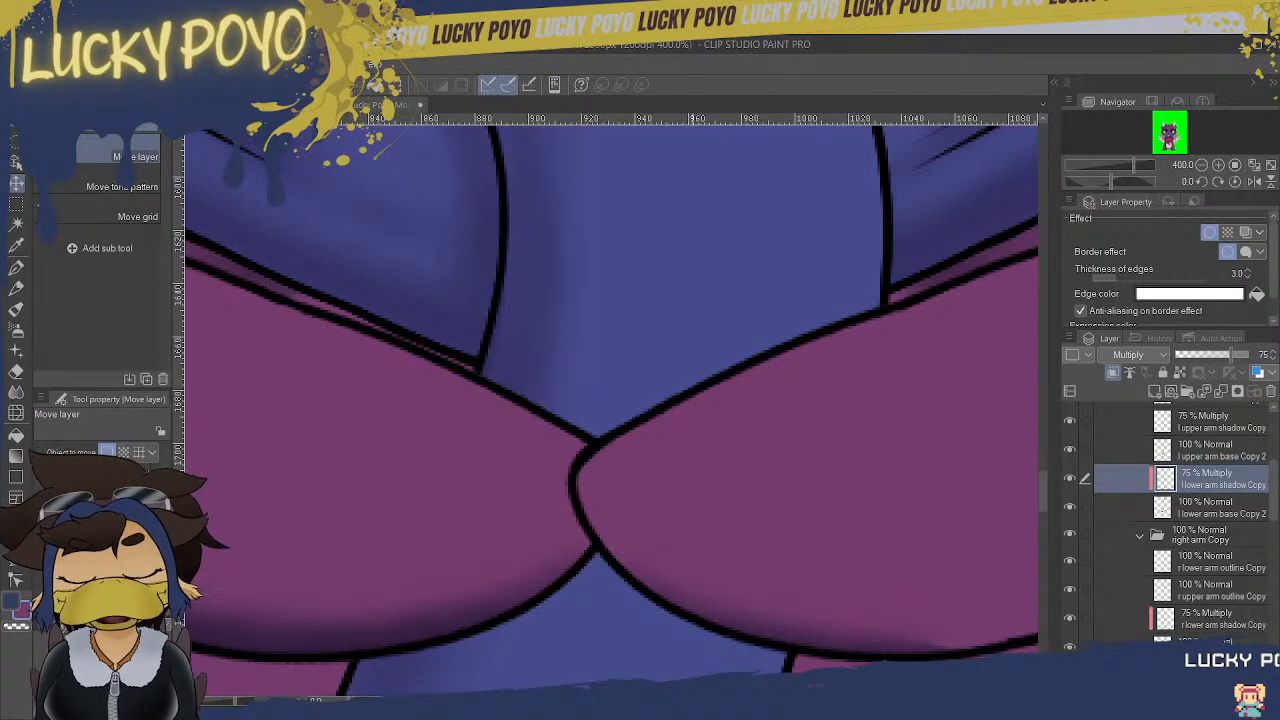
left_click_drag(672, 700, 694, 700)
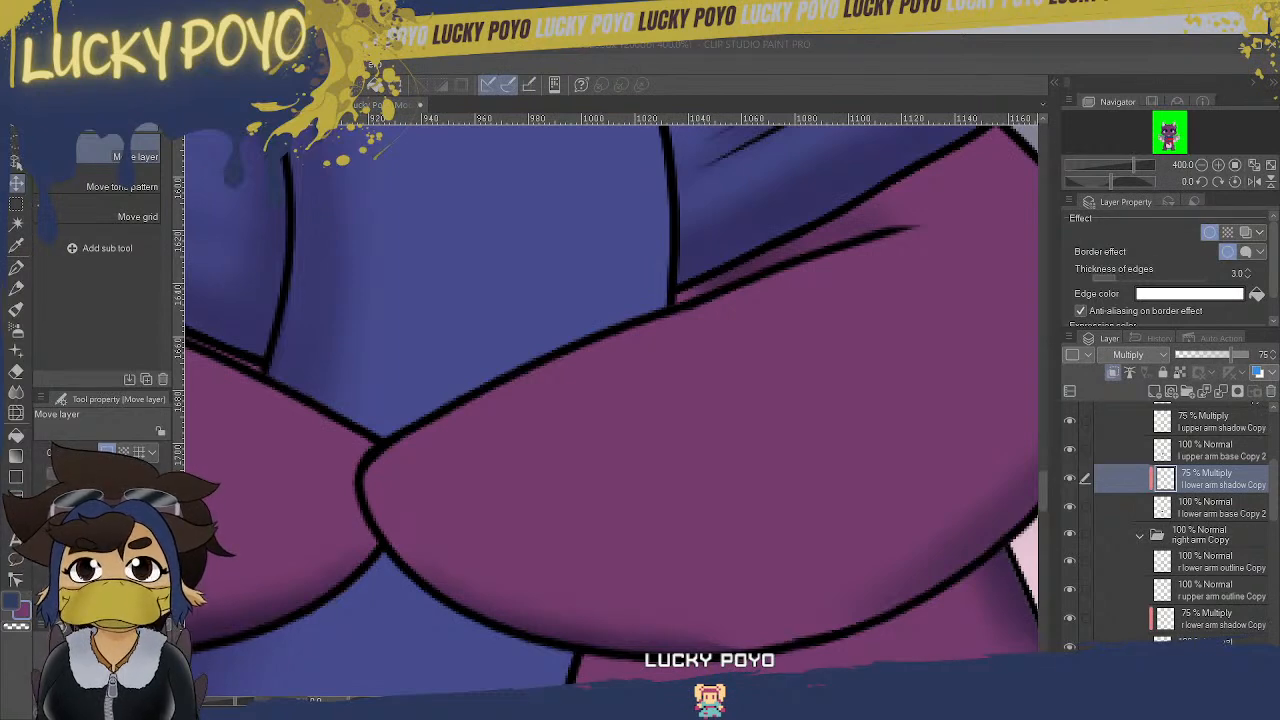
- Examine the left lower arm's shadow along its underside in the Live2D Cubism model as a reference
key("alt+Tab")
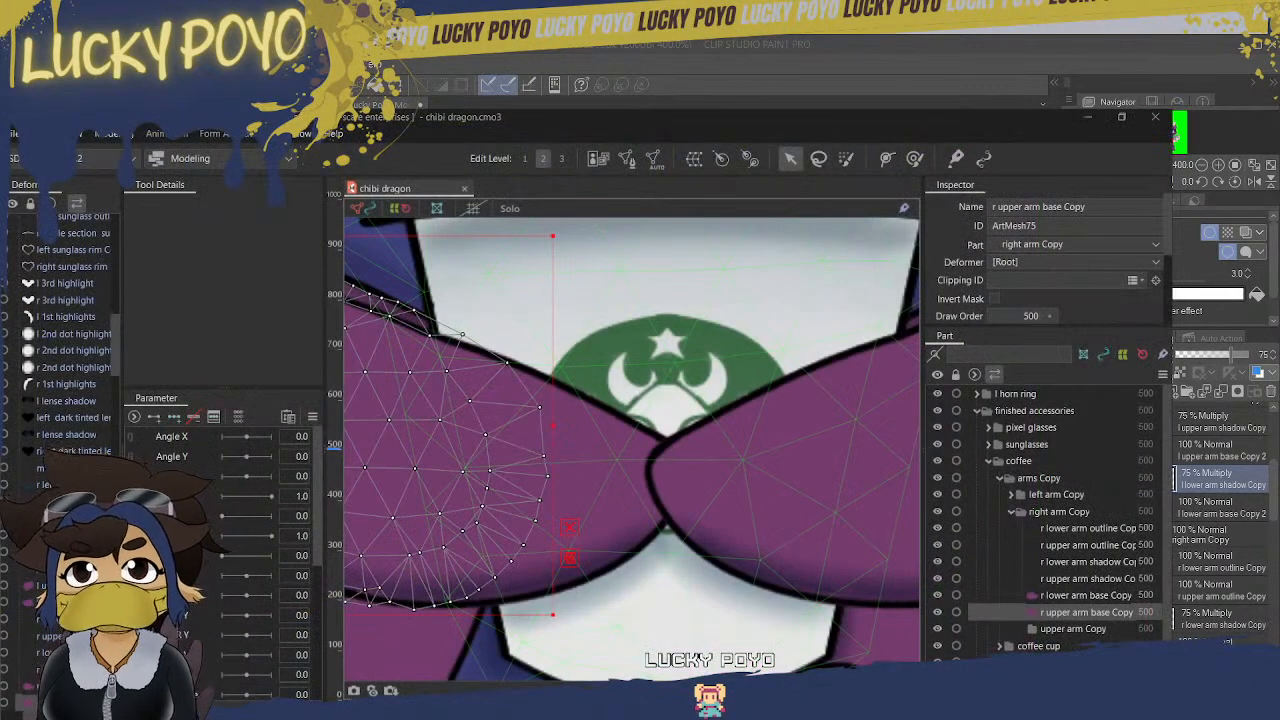
scroll(572, 545, "up", 4)
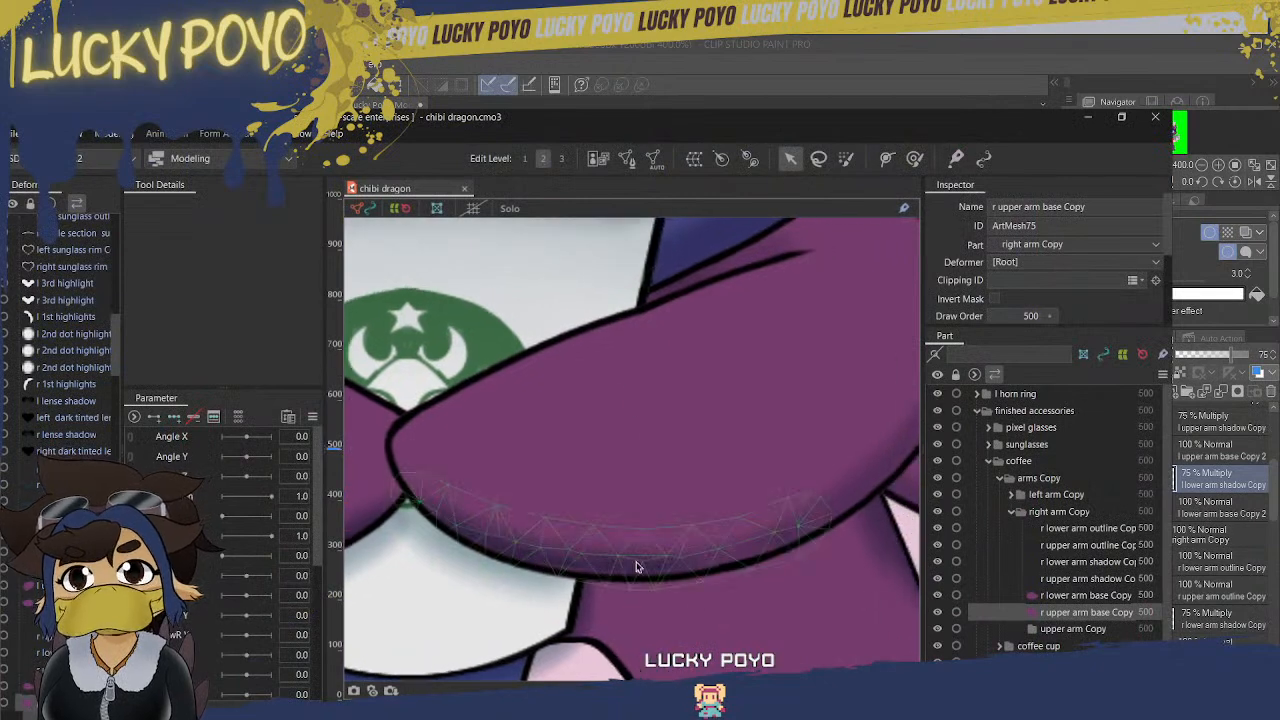
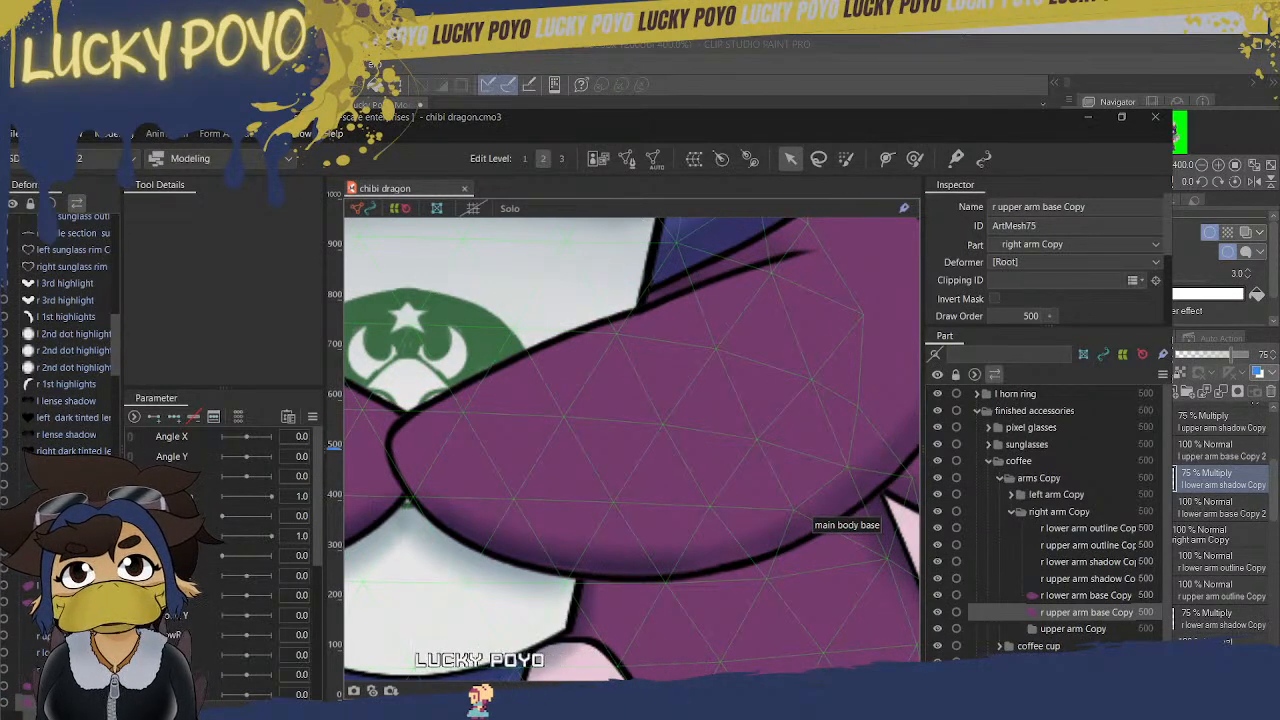
key("alt+Tab")
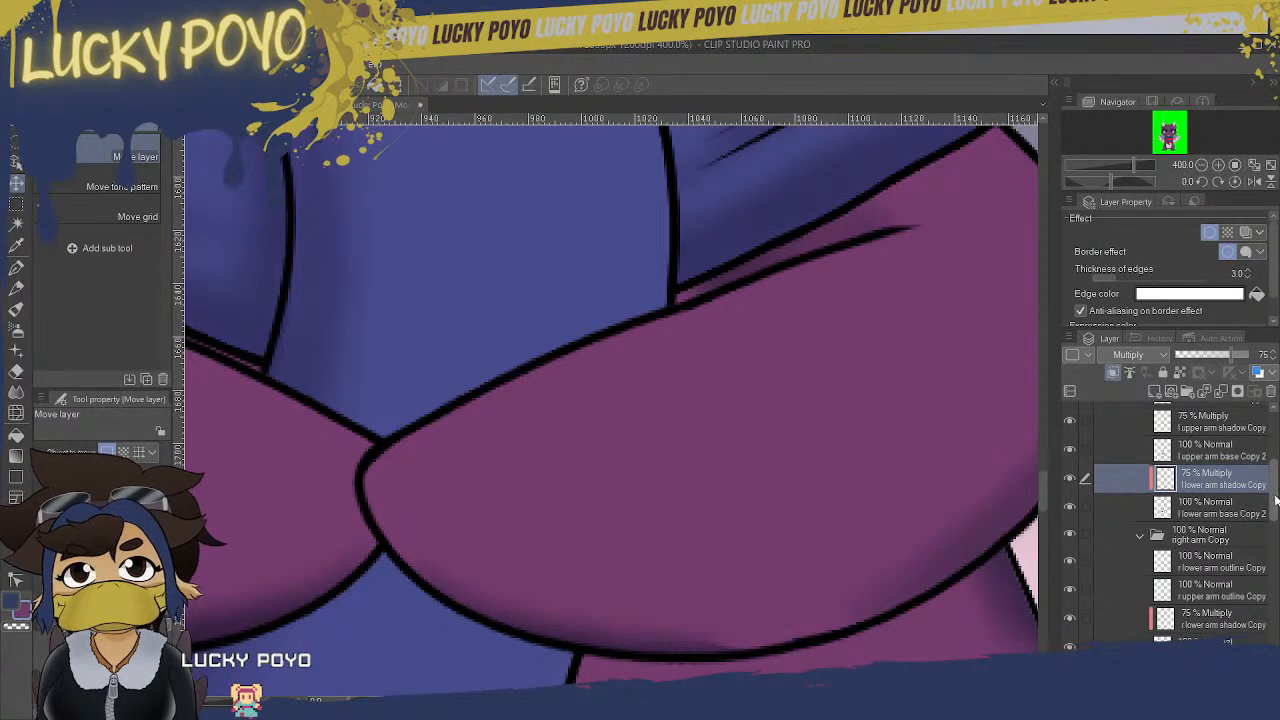
- Check the extent of the left upper arm shadow by temporarily applying a white border effect to it
left_click_drag(1276, 500, 1276, 494)
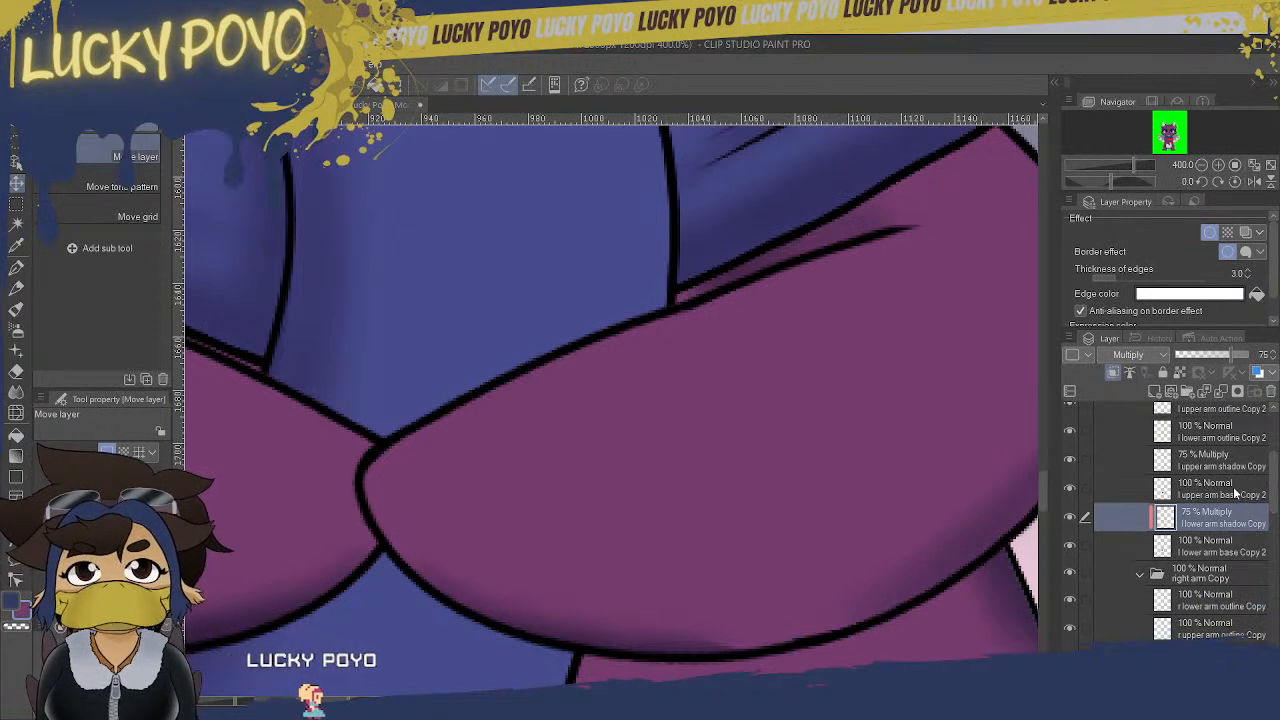
left_click(1238, 497)
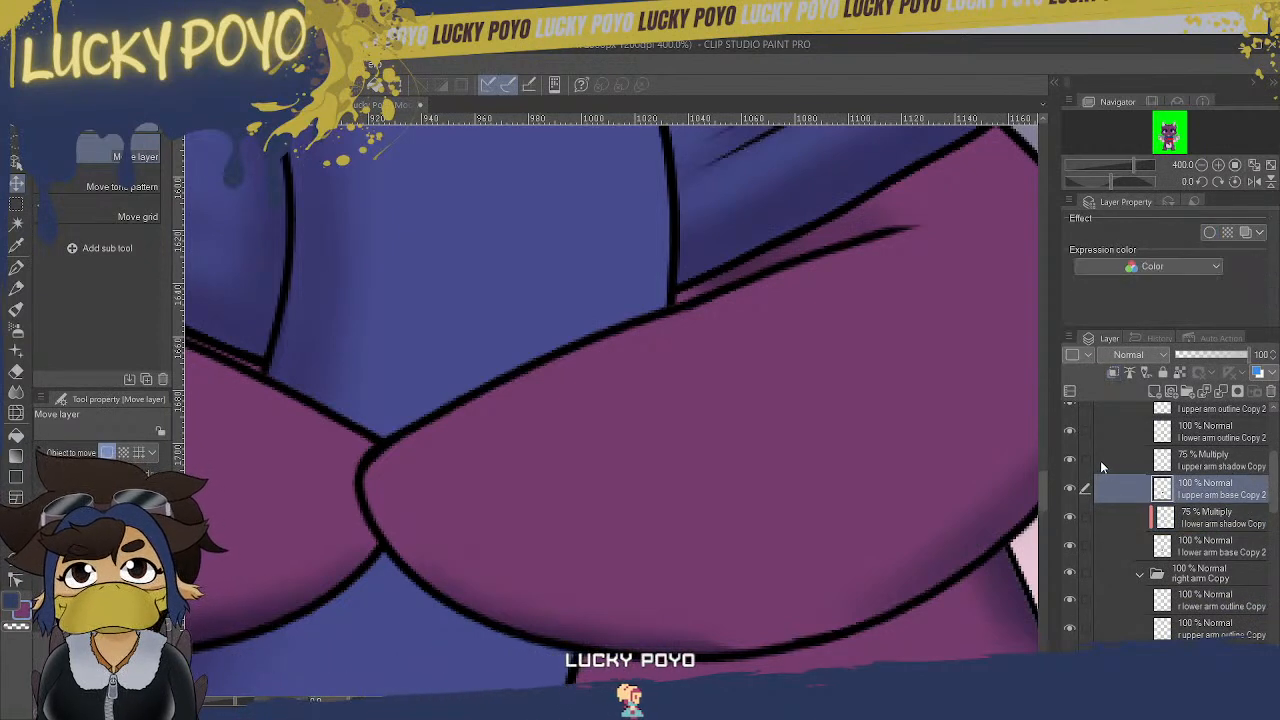
left_click(1230, 463)
left_click(1209, 232)
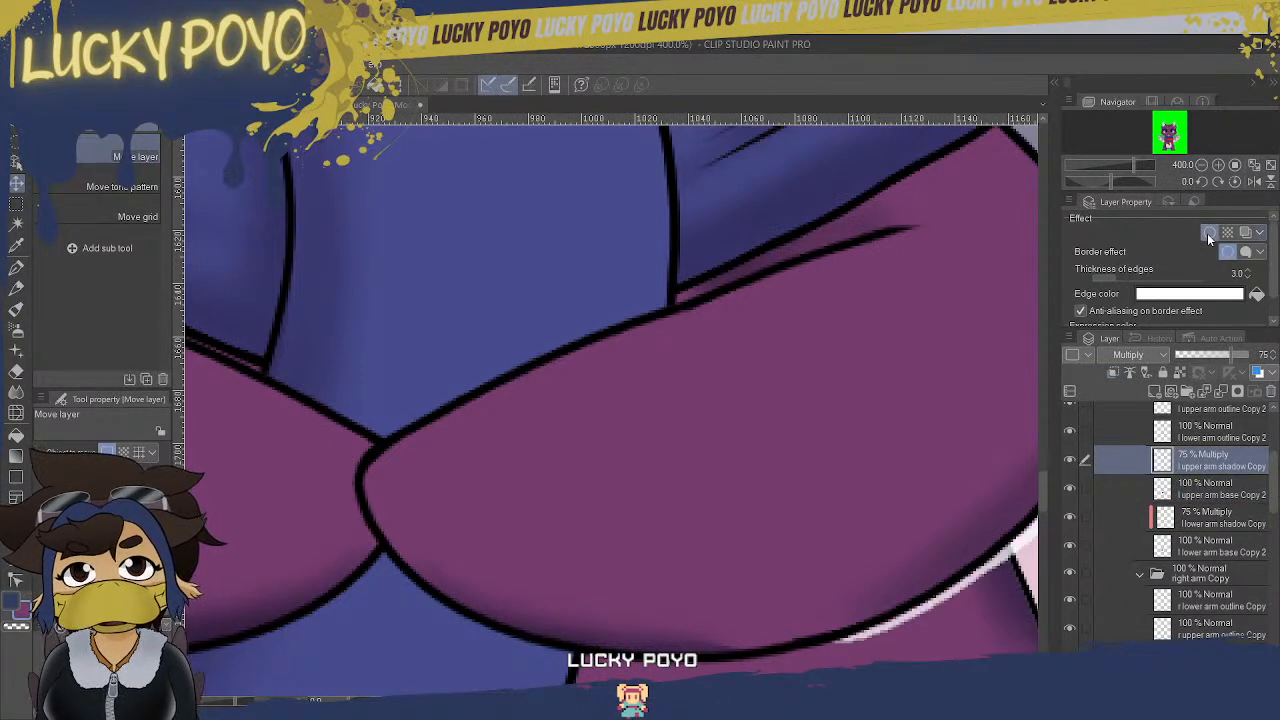
left_click(1209, 232)
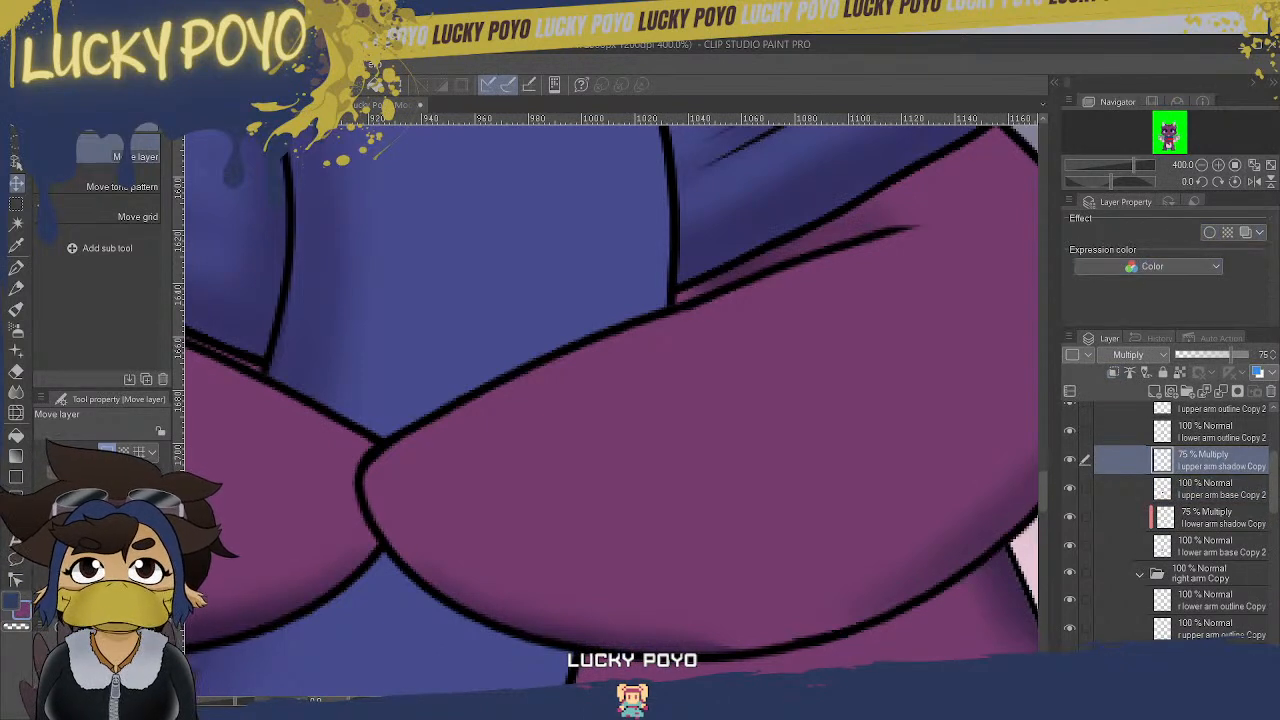
- Place a clipped duplicate of the right upper arm shadow directly above the left upper arm base and hide the old left shadow
scroll(1278, 506, "down", 2)
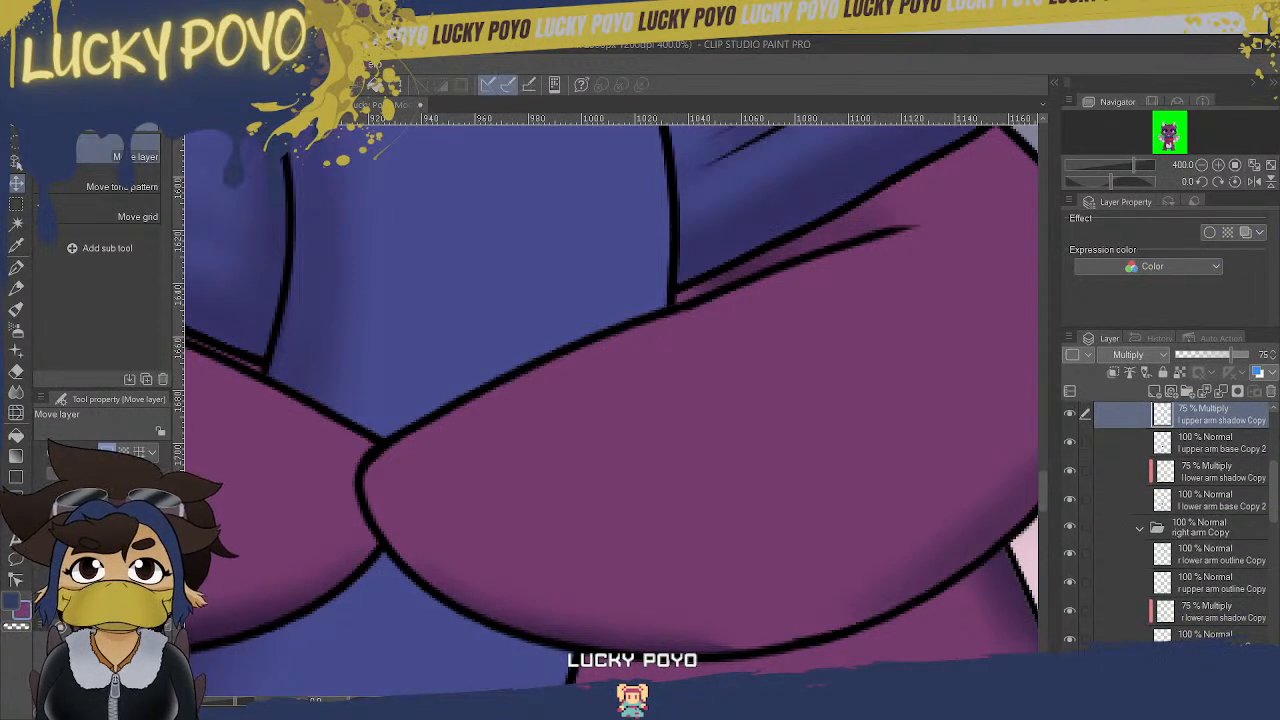
left_click(1220, 471)
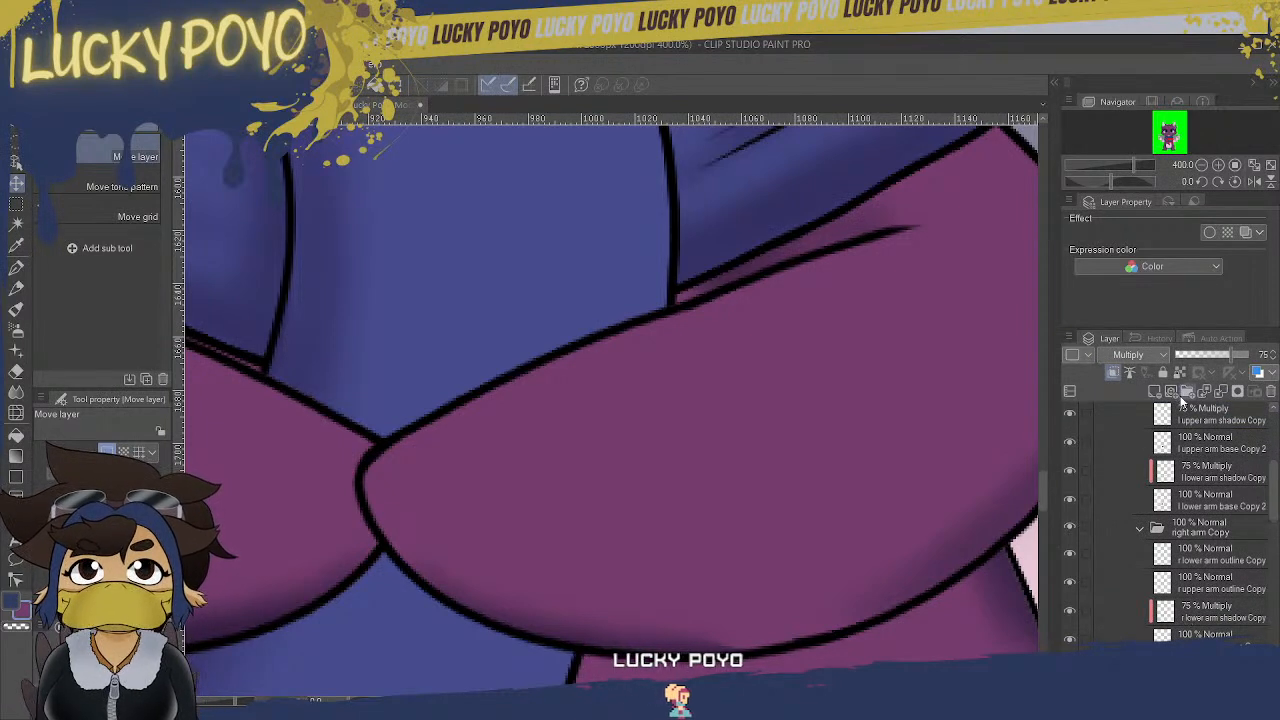
left_click_drag(1226, 503, 1220, 449)
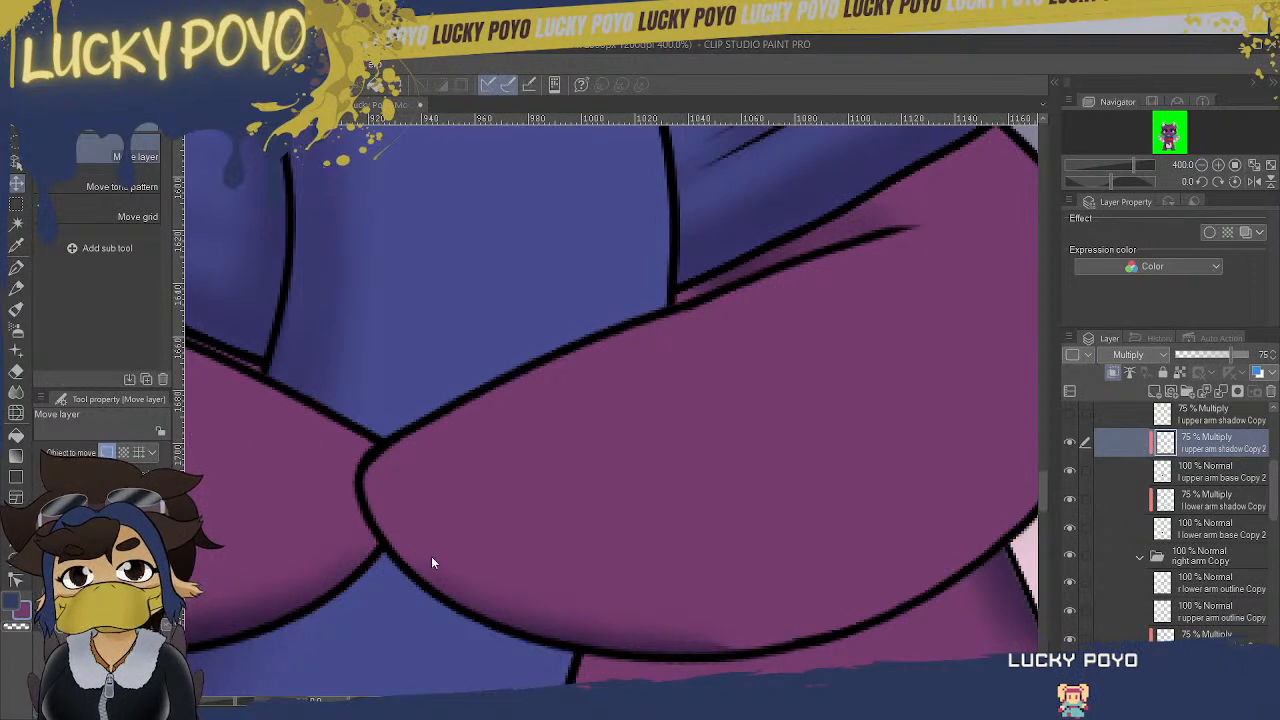
- Flip the duplicated upper arm shadow horizontally and shift it toward the left arm
key("ctrl+t")
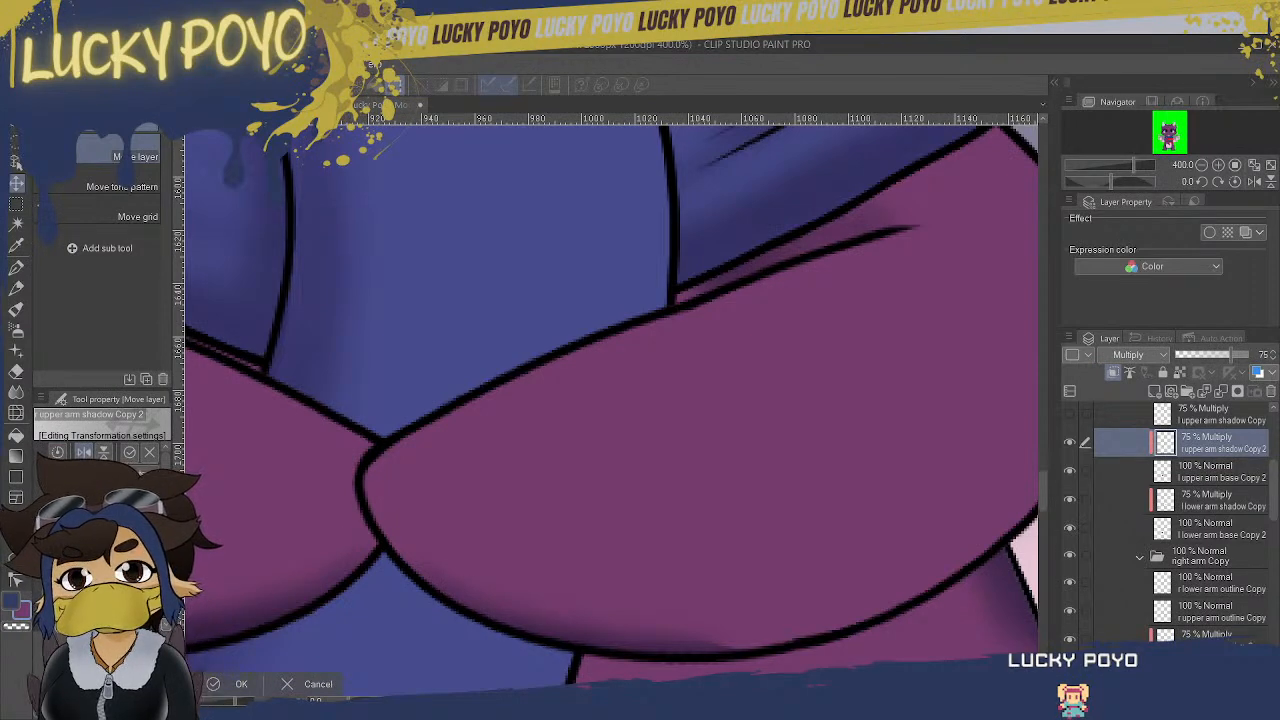
scroll(612, 410, "left", 9)
scroll(612, 410, "right", 1)
left_click_drag(652, 260, 674, 274)
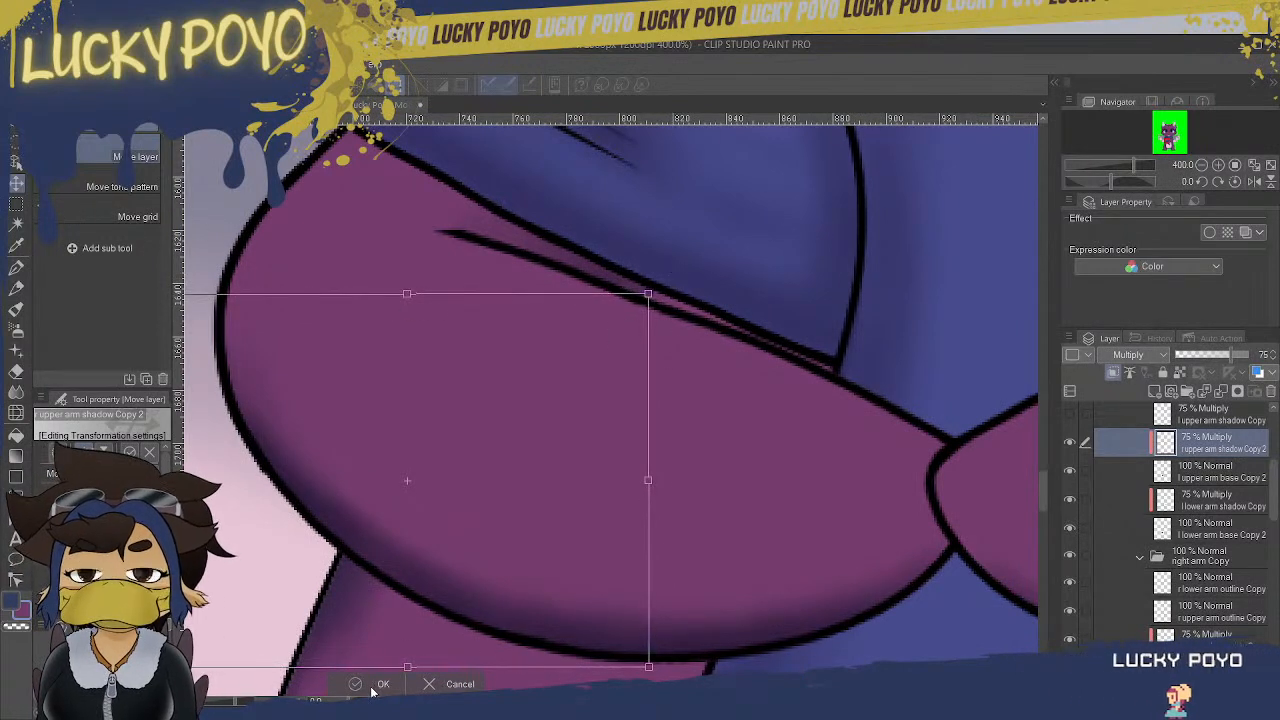
left_click_drag(409, 548, 827, 552)
left_click_drag(670, 700, 740, 700)
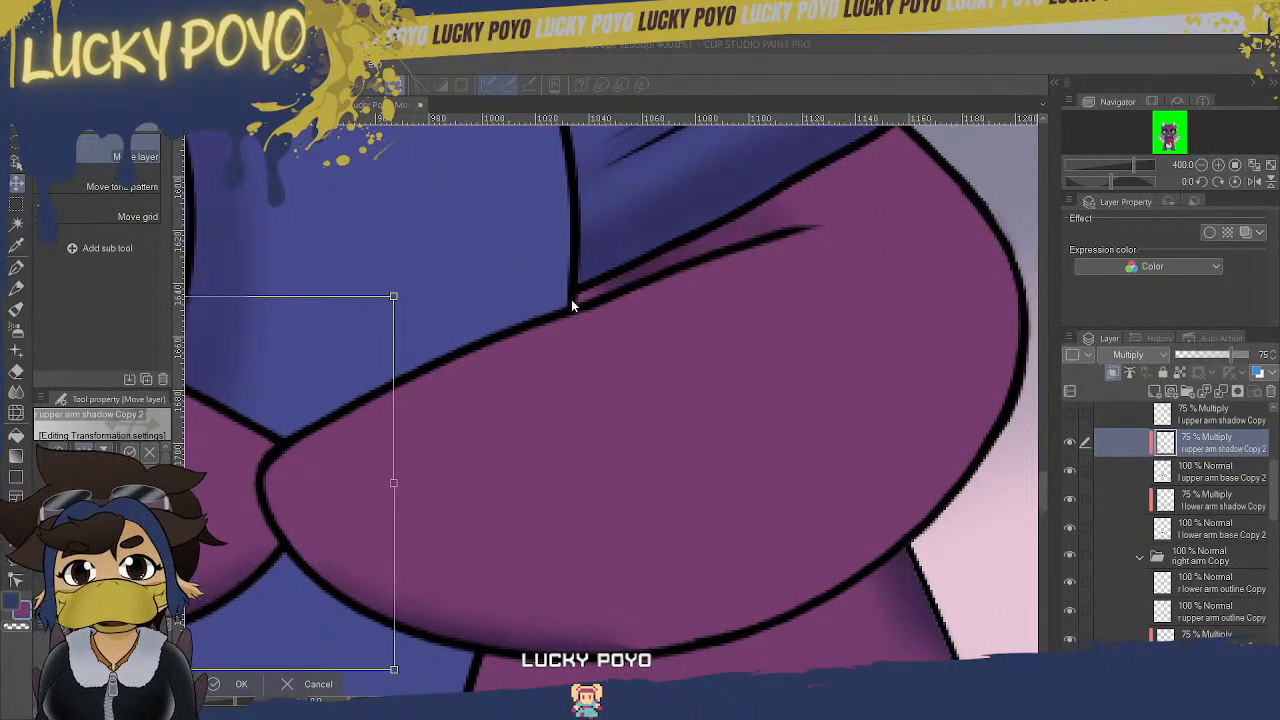
key("Return")
- Unclip the mirrored shadow with a white border effect and move it to the left arm's lower outer edge
left_click_drag(740, 700, 695, 700)
left_click(1209, 233)
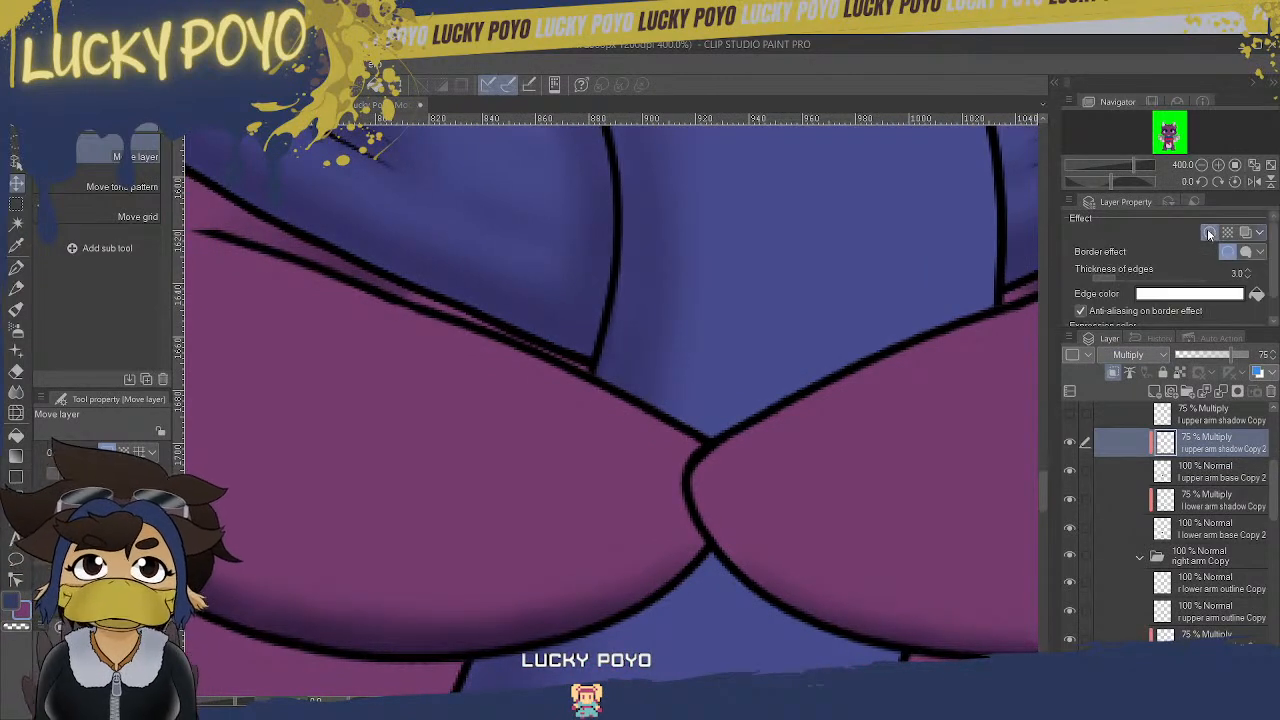
left_click_drag(748, 435, 875, 605)
left_click_drag(695, 700, 744, 700)
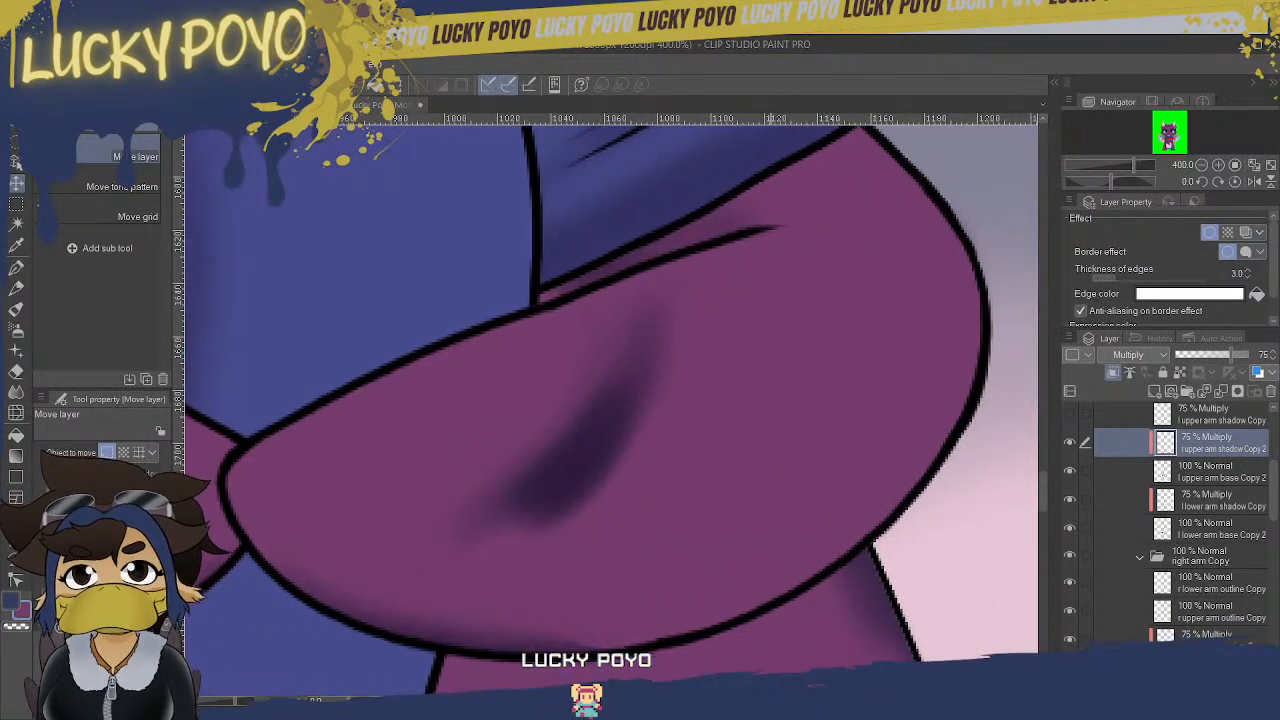
left_click(1113, 373)
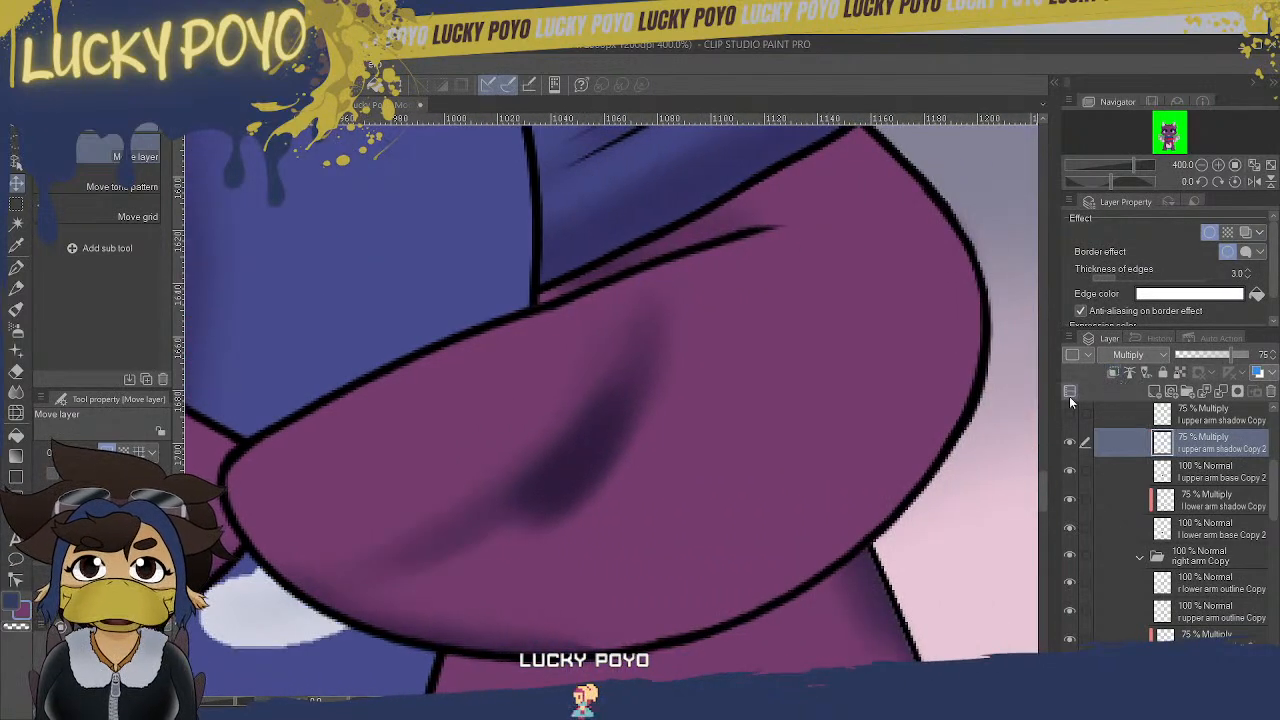
left_click_drag(586, 491, 930, 465)
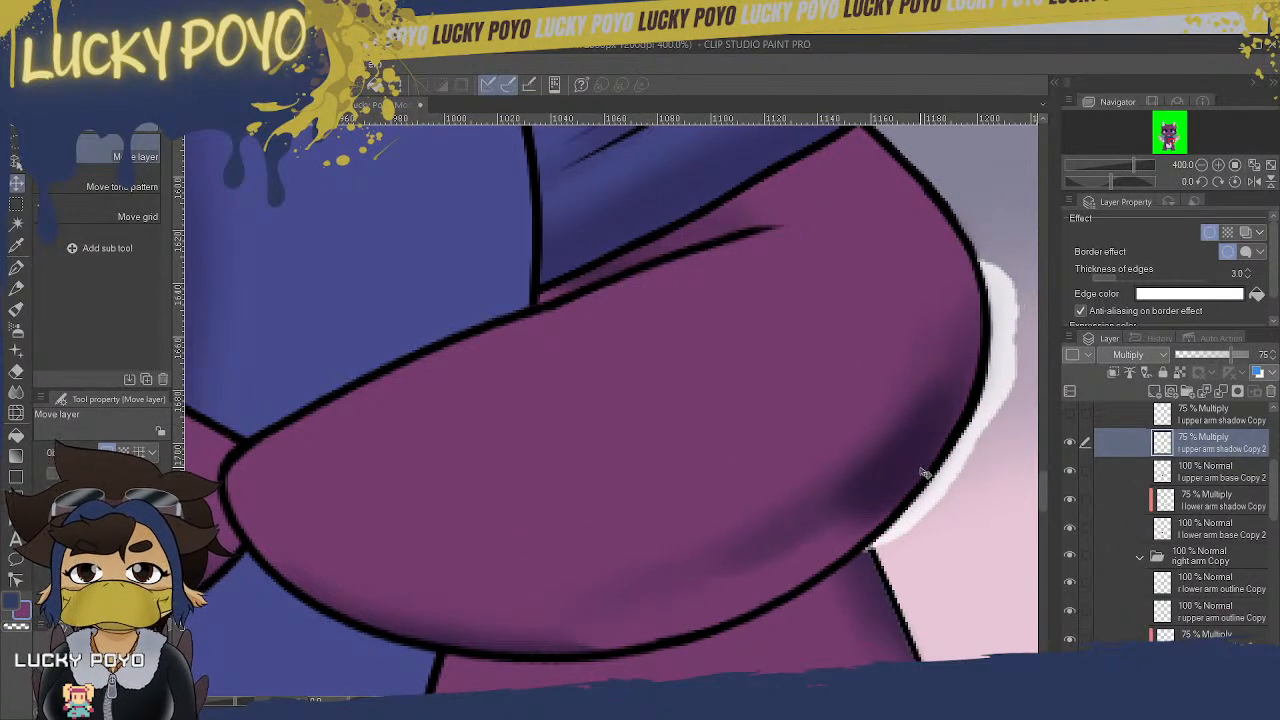
- Fine-tune the mirrored shadow's position on the left arm, comparing it with the shadow on the right arm
scroll(612, 408, "left", 10)
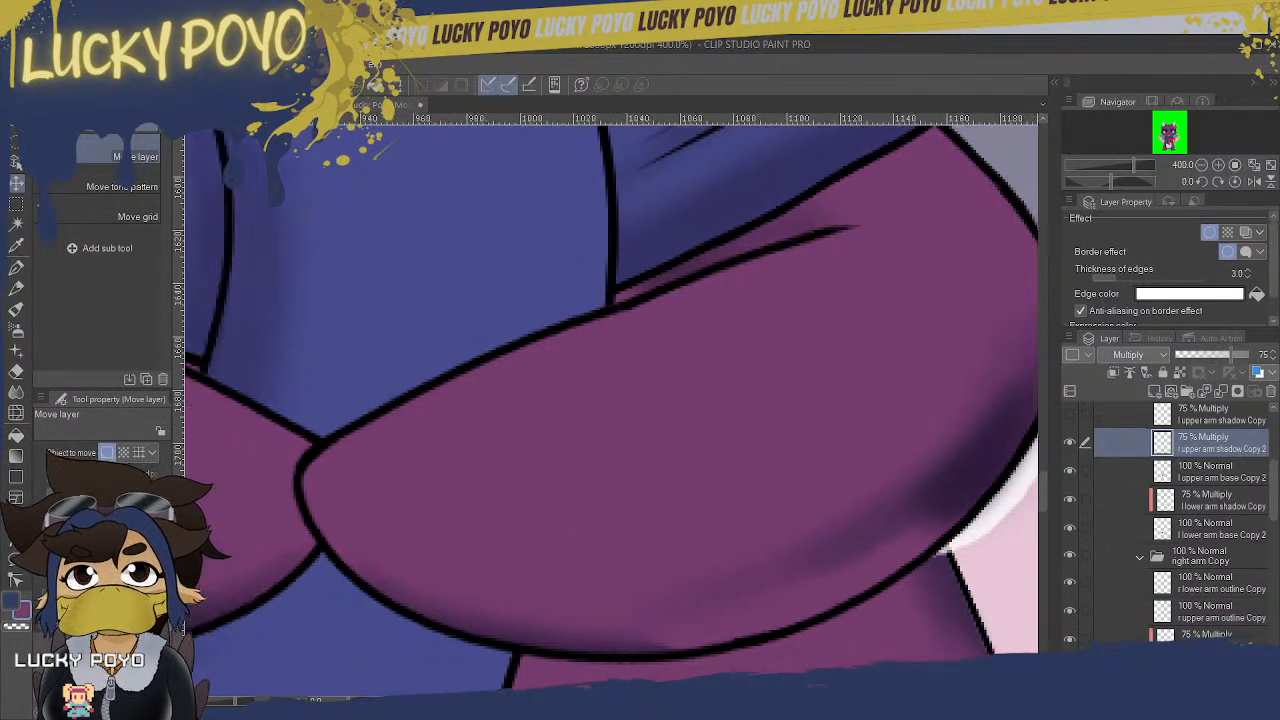
scroll(612, 408, "right", 9)
scroll(612, 408, "right", 4)
scroll(612, 408, "left", 2)
mouse_move(784, 544)
left_mouse_down()
mouse_move(777, 571)
mouse_move(777, 555)
mouse_move(746, 569)
mouse_move(777, 550)
left_mouse_up()
scroll(612, 408, "left", 9)
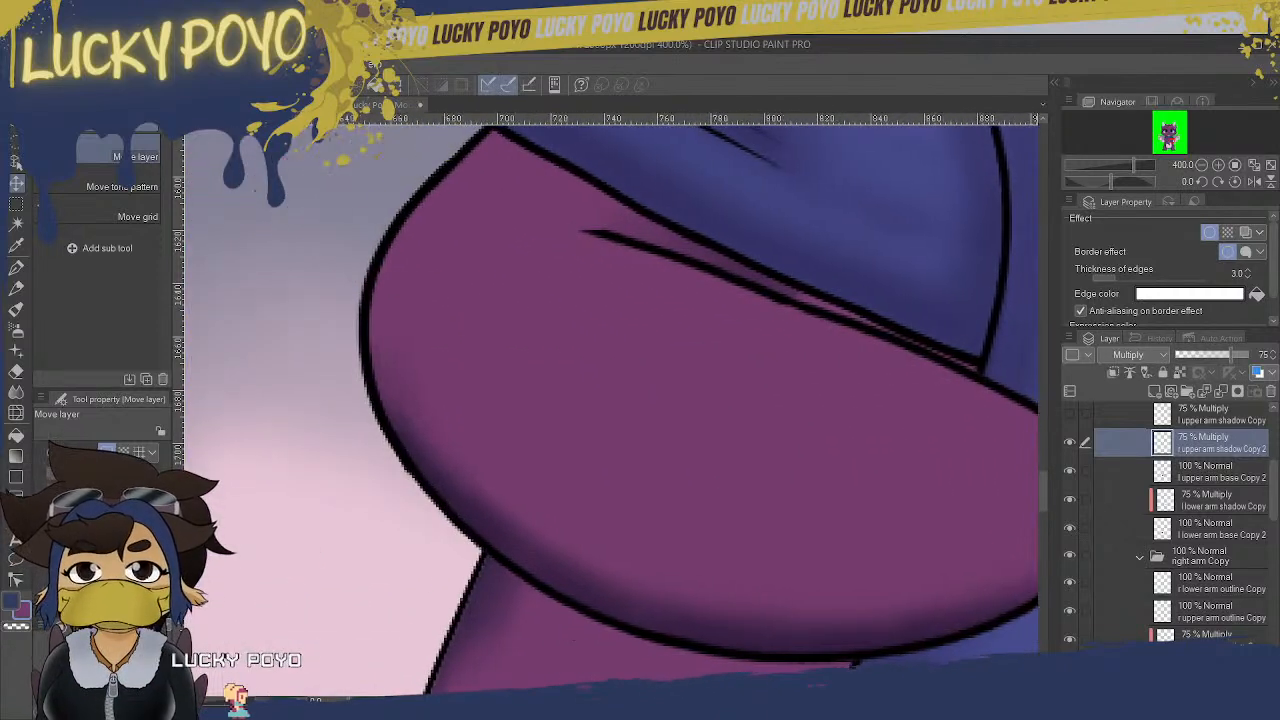
scroll(612, 408, "right", 4)
scroll(612, 408, "right", 3)
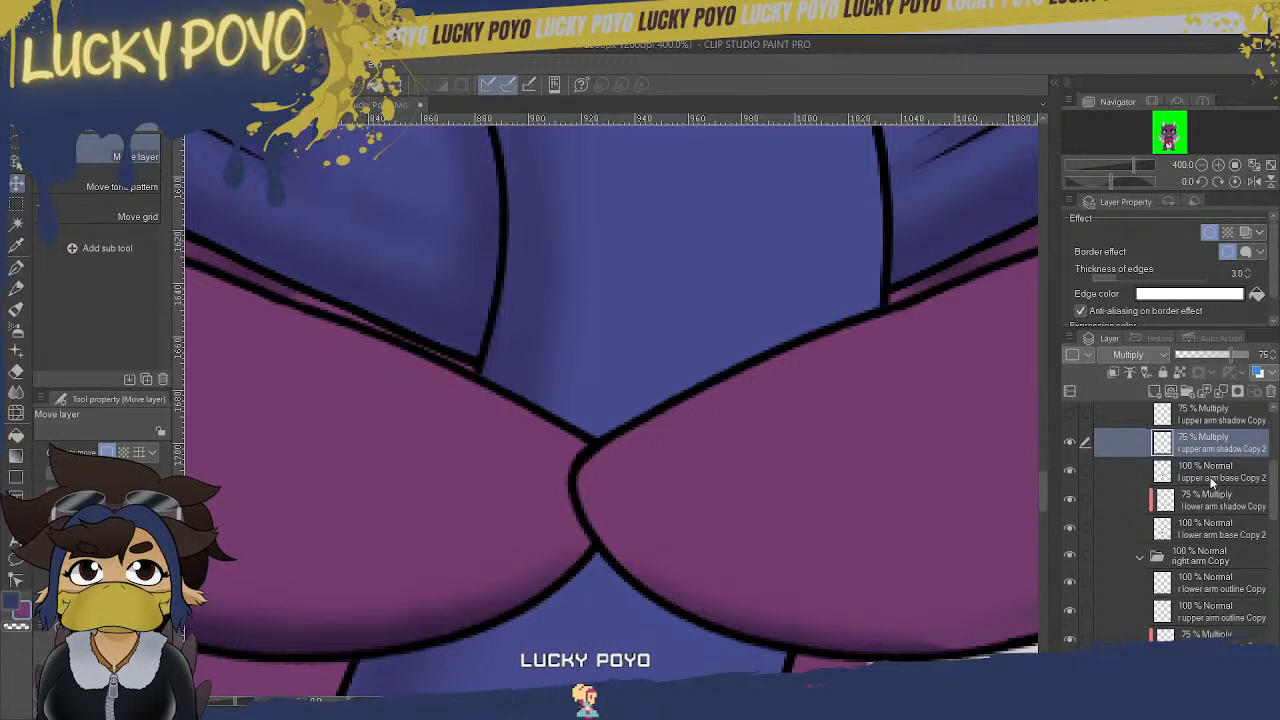
- Delete the old left upper arm shadow layer and shift the mirrored shadow down along the arm's lower outer edge
left_click(1225, 414)
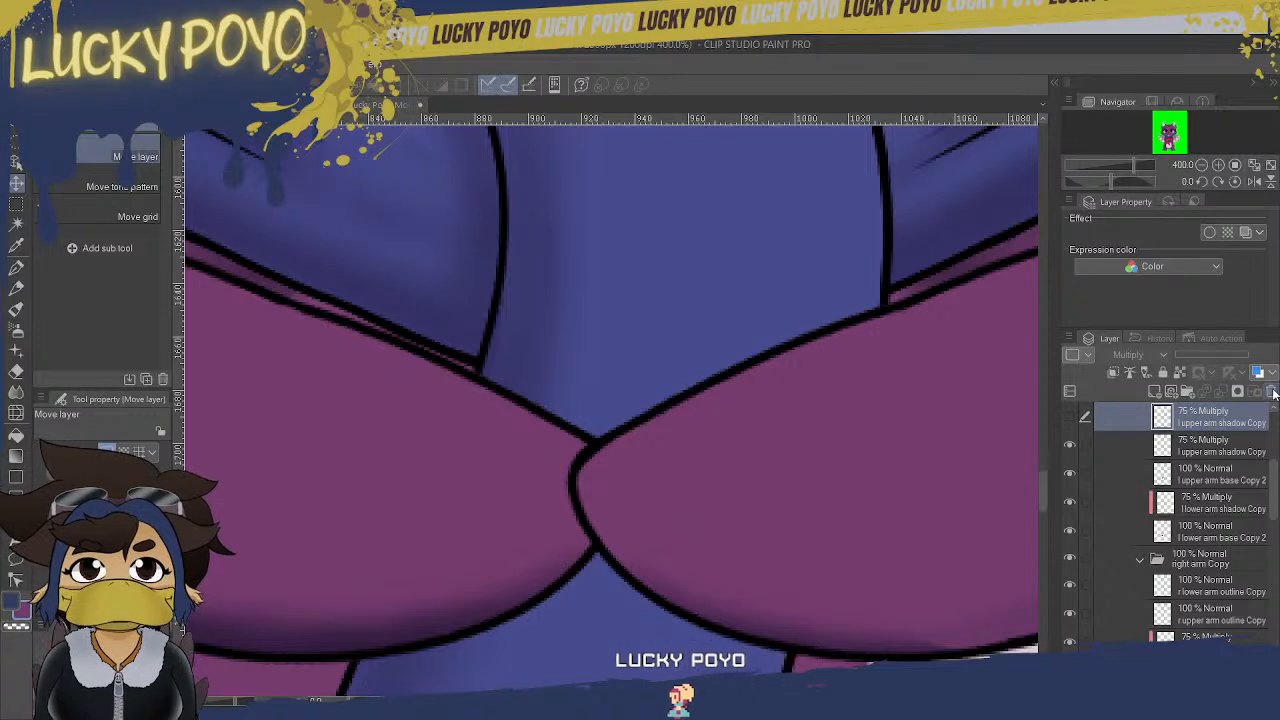
left_click(661, 302)
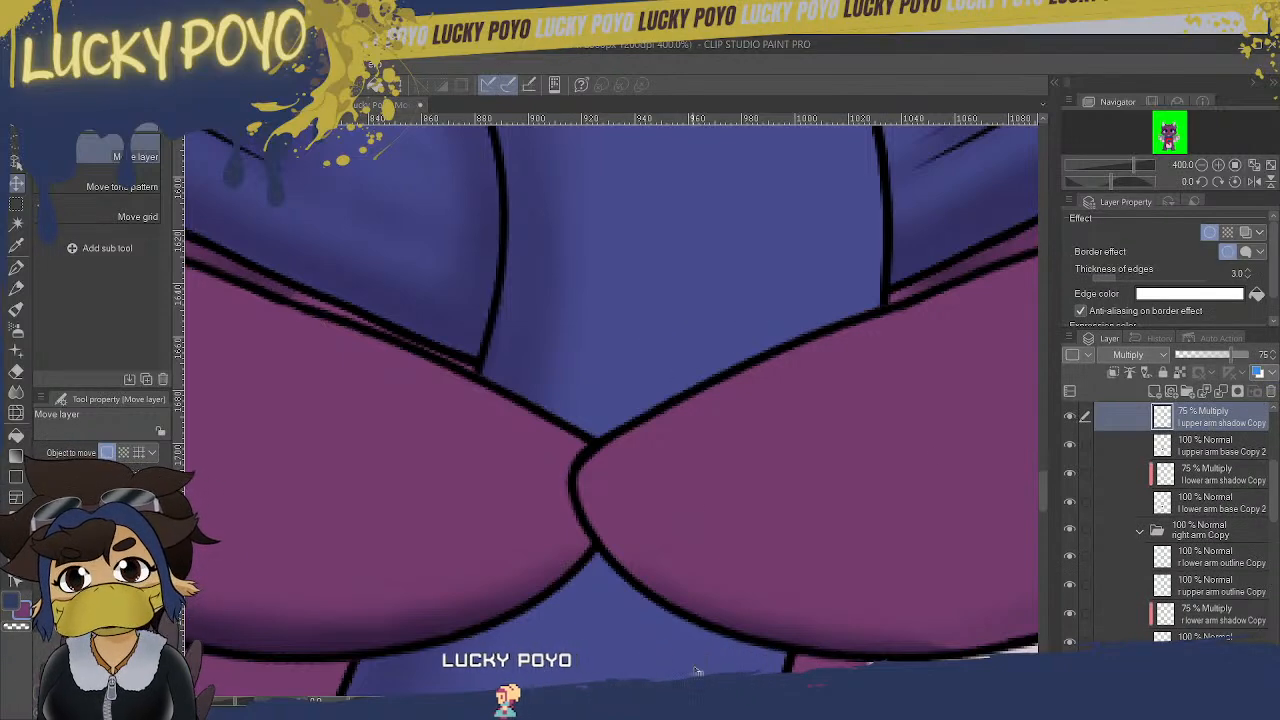
left_click_drag(680, 700, 713, 700)
left_click_drag(887, 500, 926, 484)
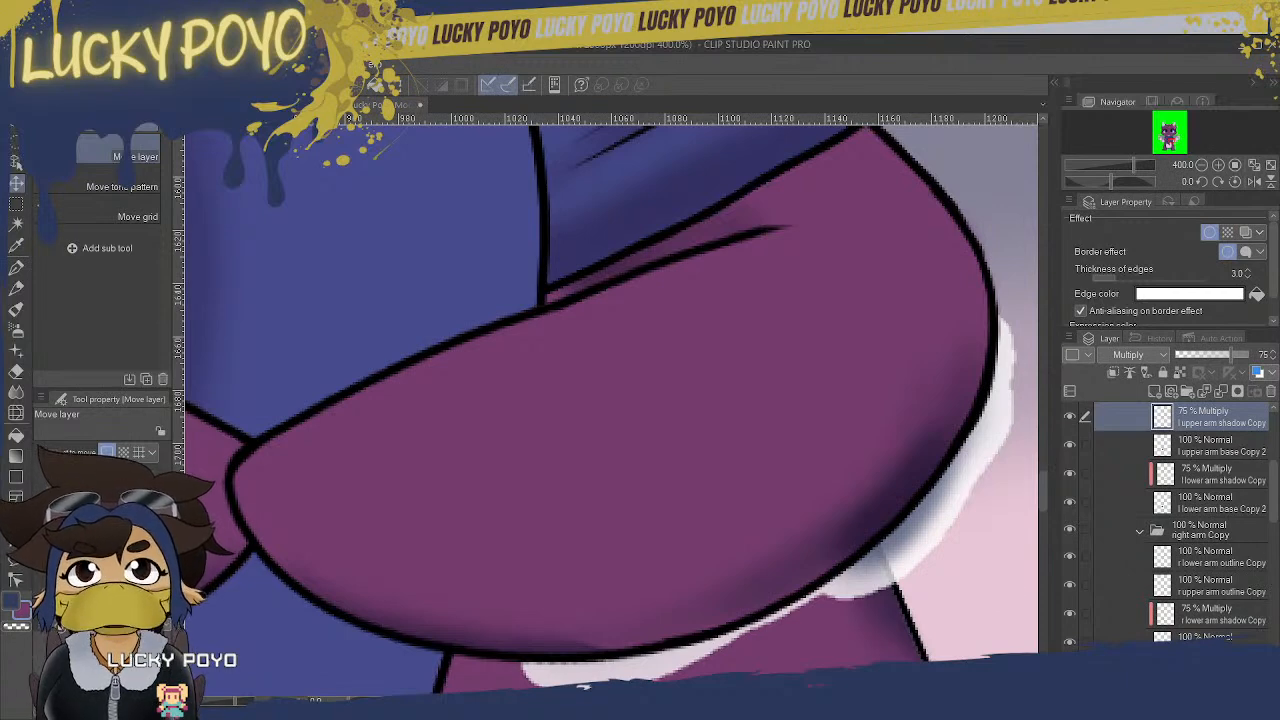
- Unclip the right upper arm shadow and give it a white border effect to compare both arms' shadows
left_click(926, 484)
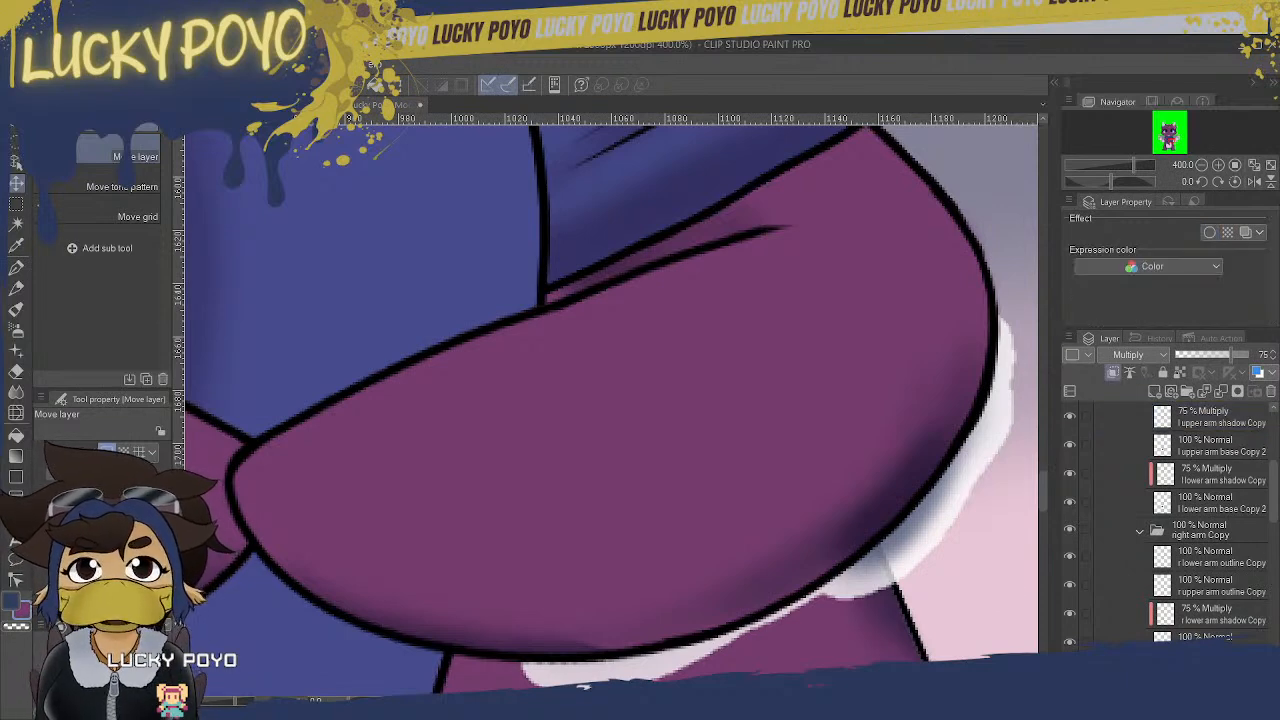
scroll(611, 410, "left", 10)
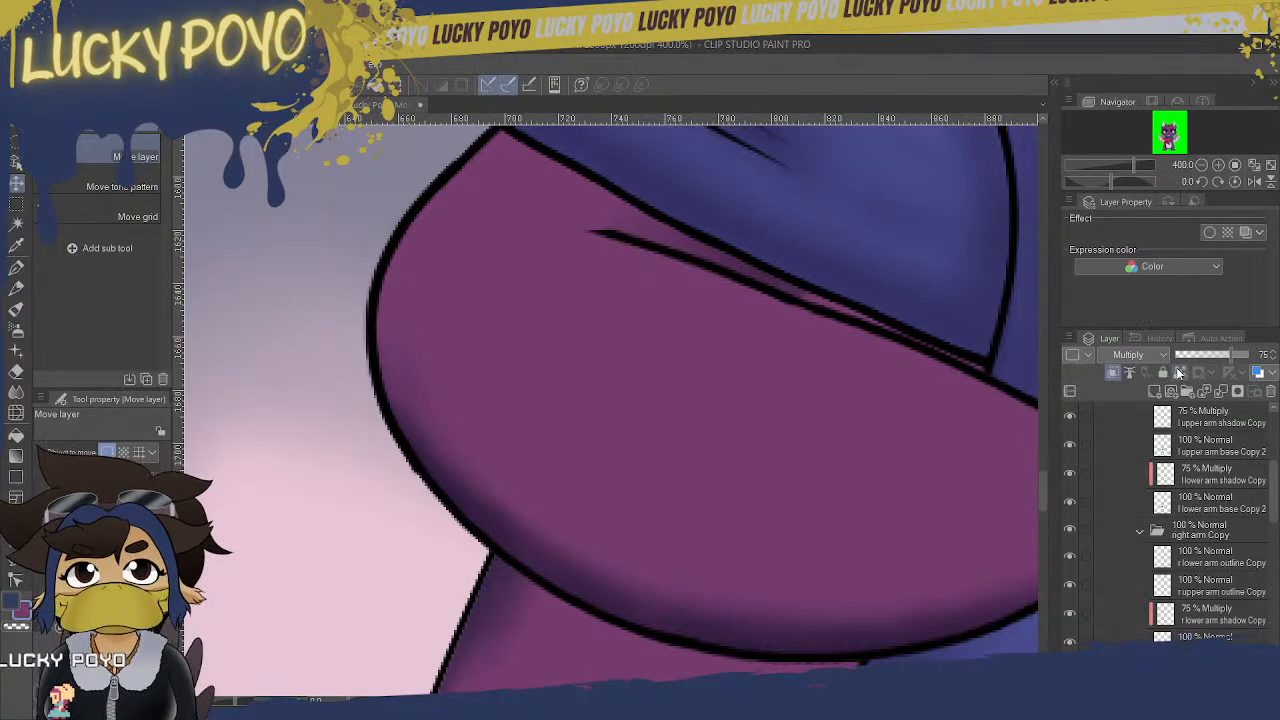
left_click(1210, 232)
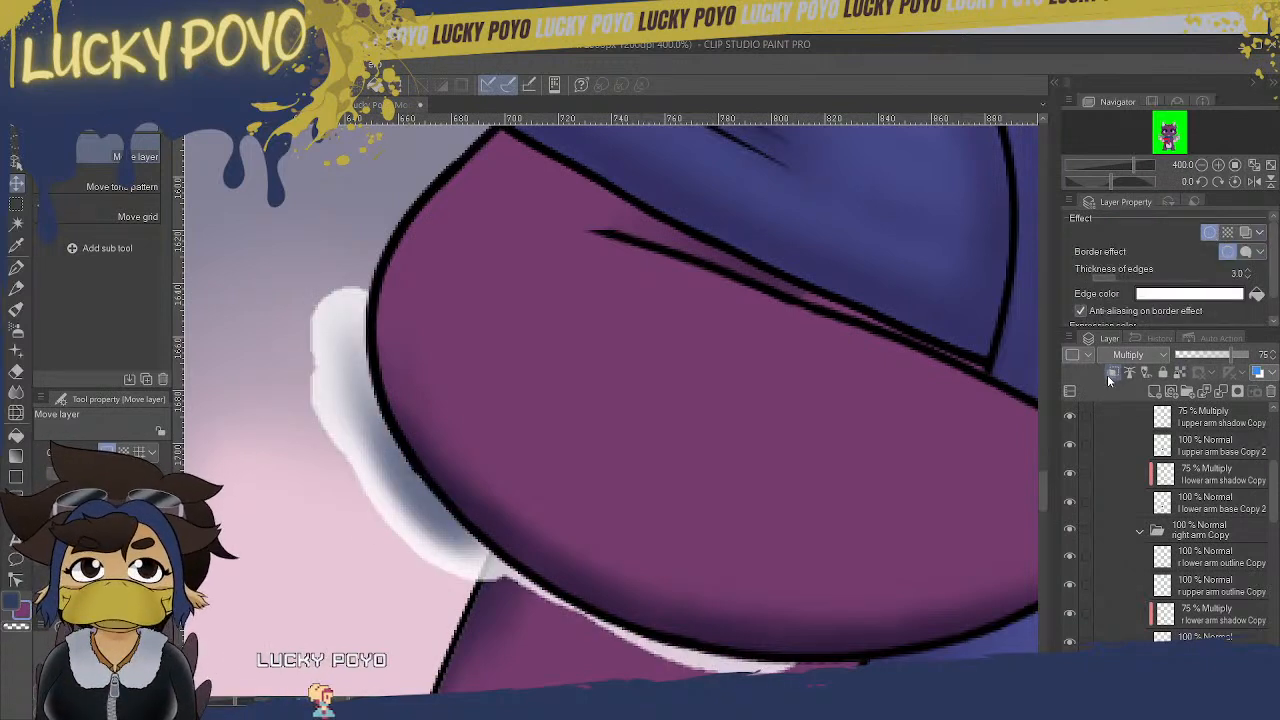
left_click_drag(236, 702, 222, 704)
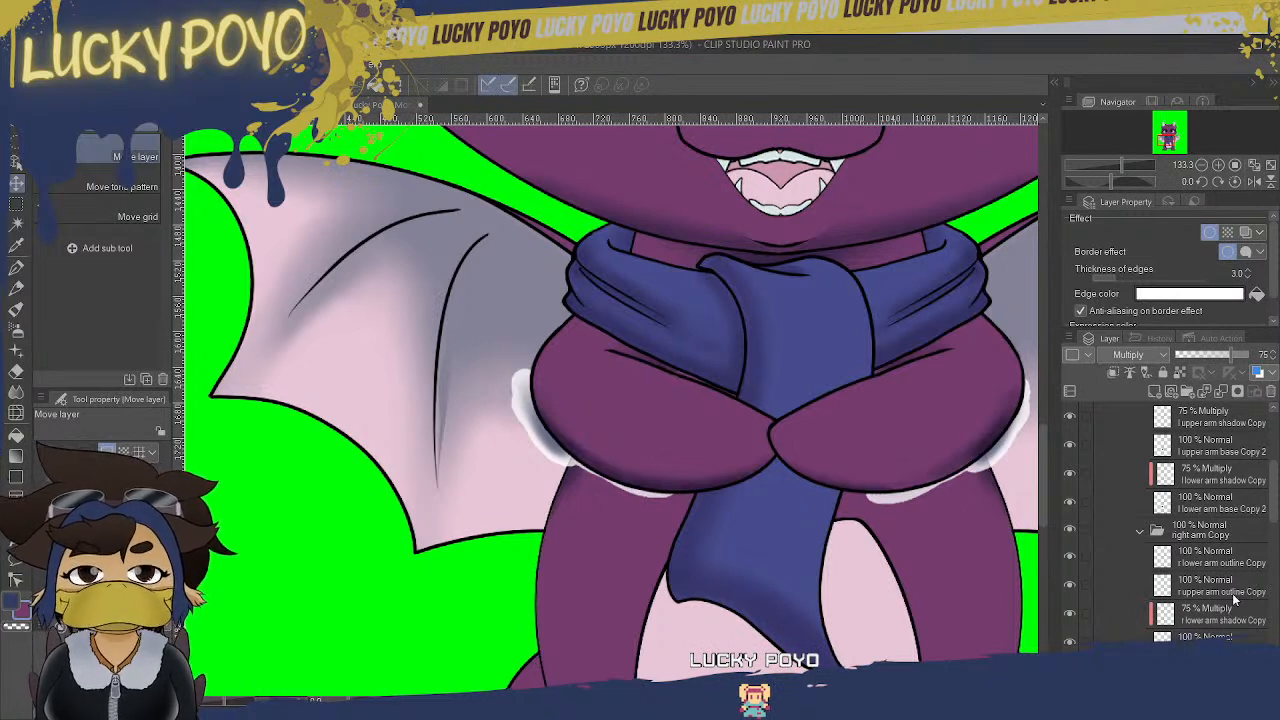
- Clip the left upper arm shadow to the left upper arm base
left_click(1216, 476)
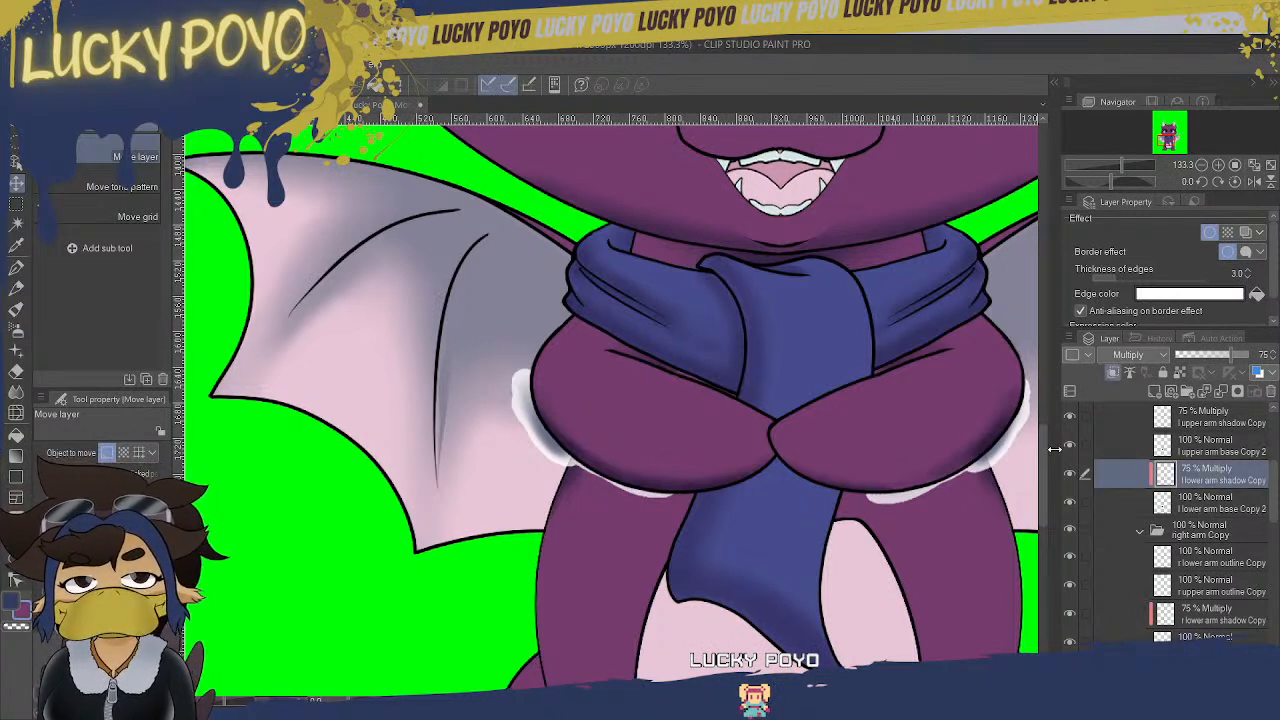
left_click(1218, 425)
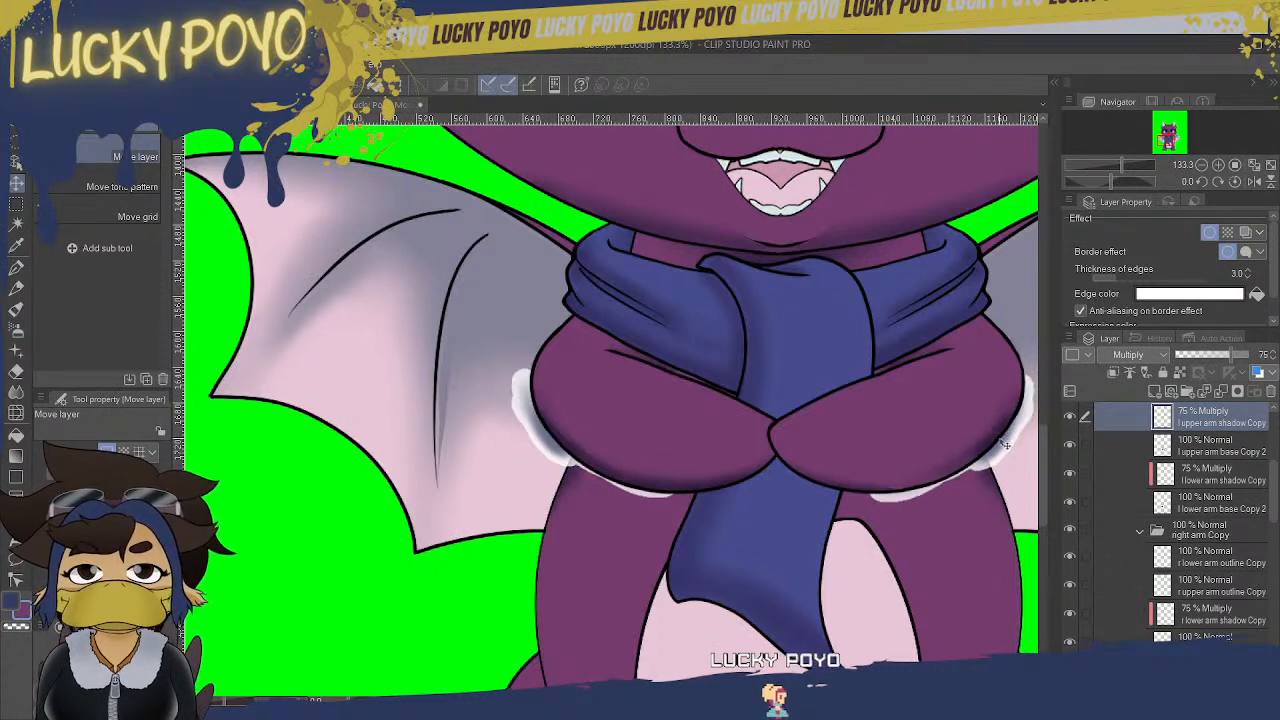
left_click(1113, 376)
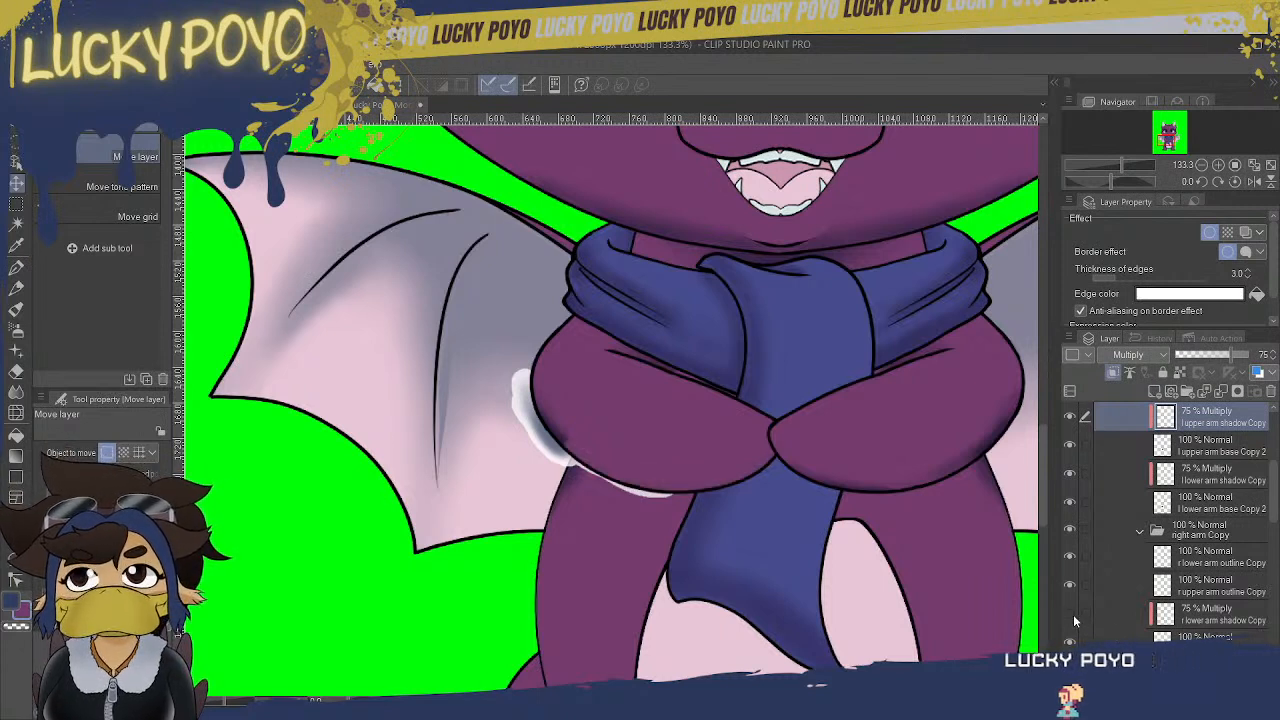
- Clip the right upper arm shadow to its base again and remove its border effect
left_click(1238, 618)
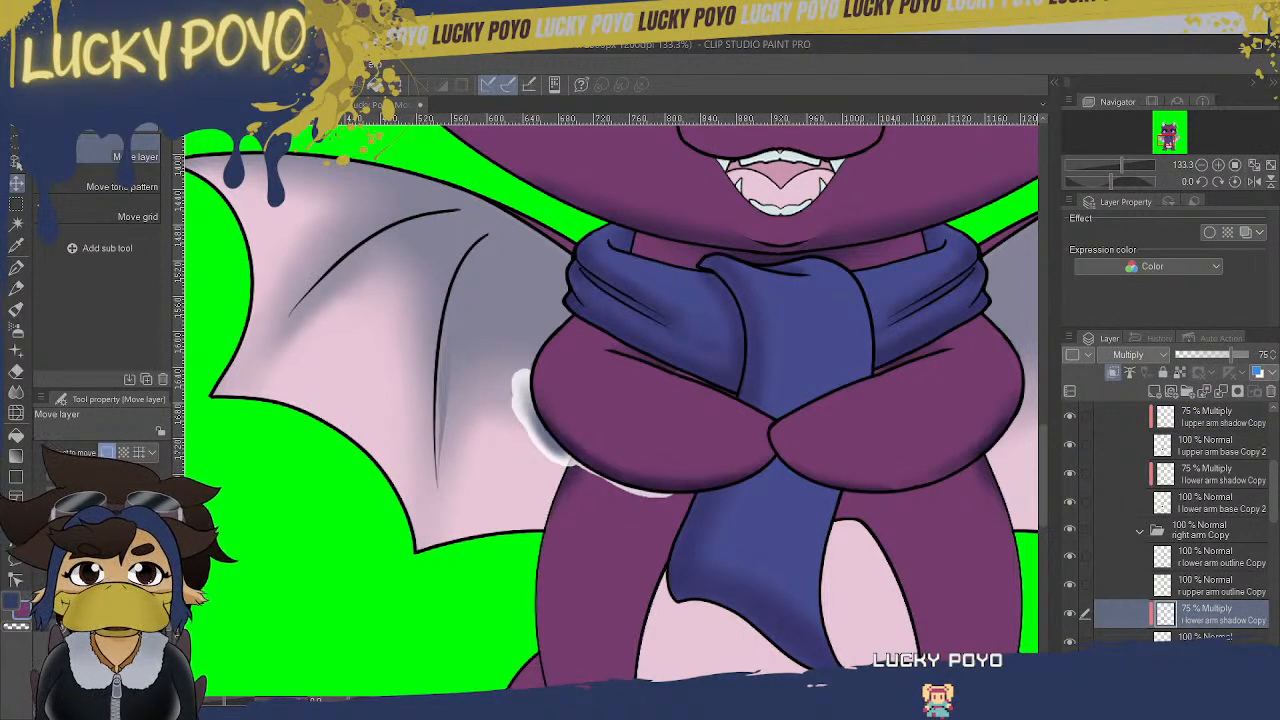
left_click(1222, 671)
left_click(1210, 232)
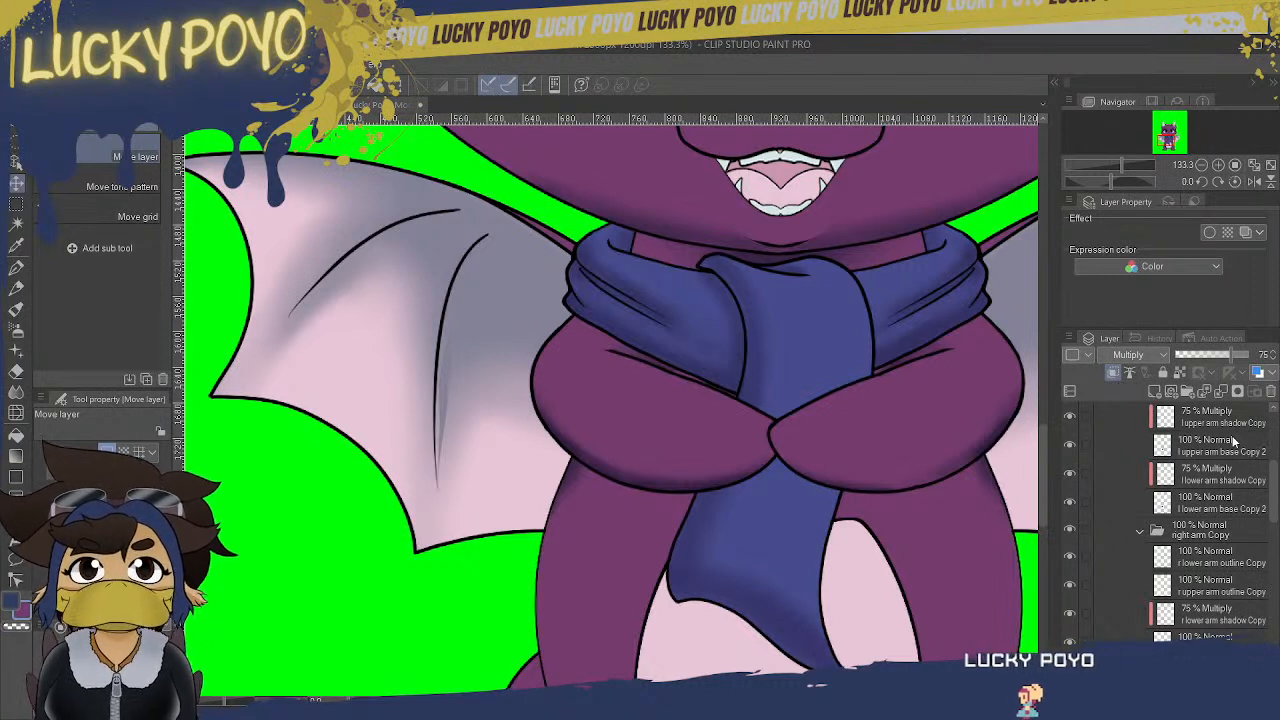
- Extend the left upper arm shadow along the arm's underside with the Soft airbrush at size 35.1, and remove its border effect
left_click(1099, 420)
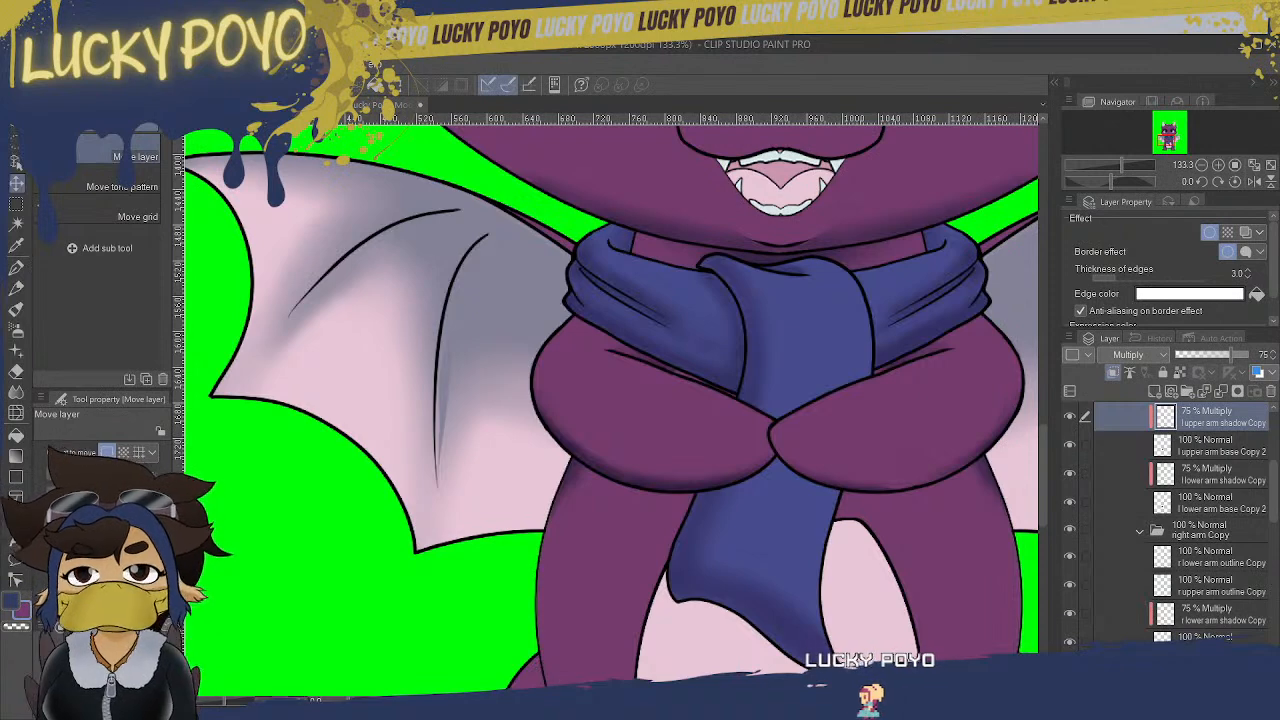
scroll(625, 330, "up", 1)
left_click_drag(625, 330, 353, 313)
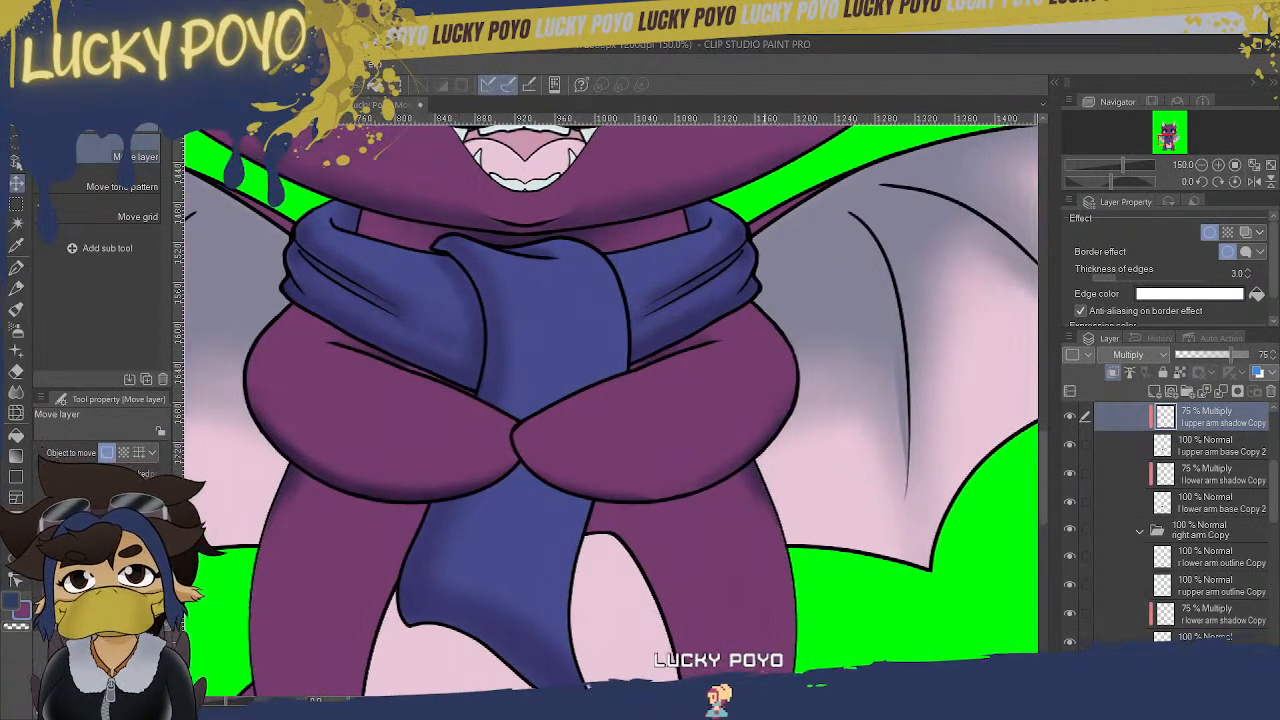
key("ctrl+plus")
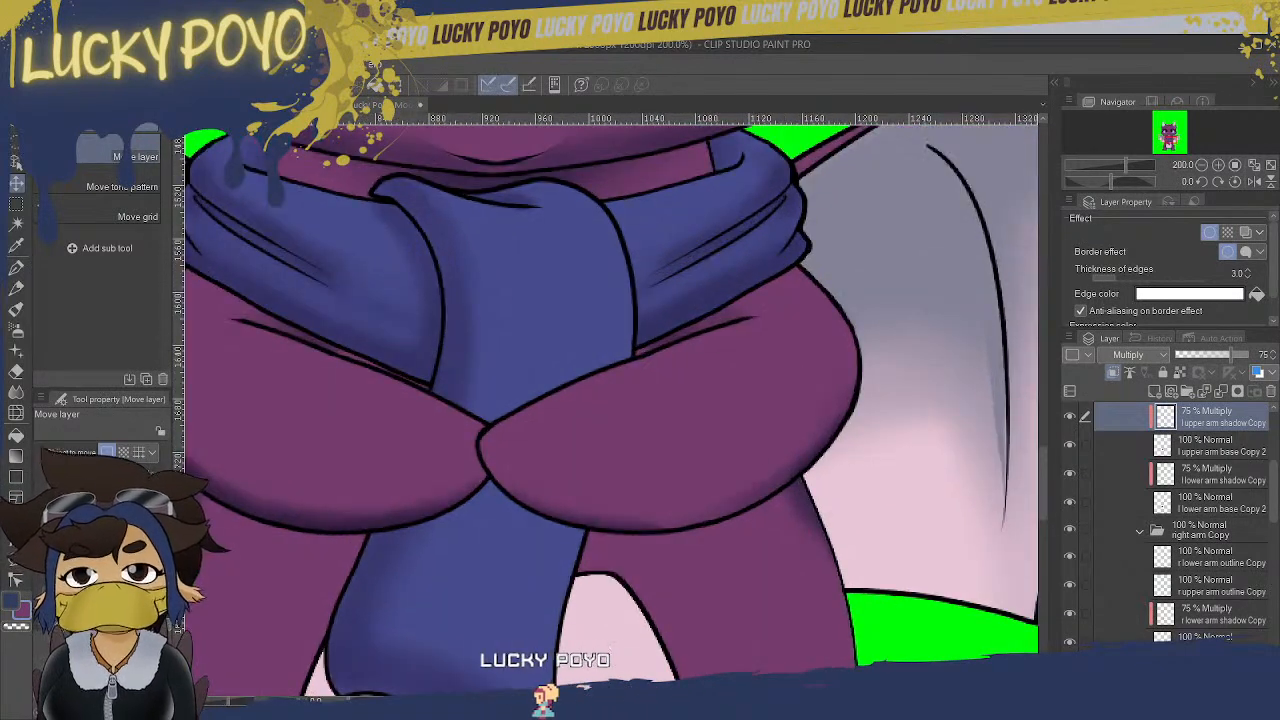
key("ctrl+plus")
key("ctrl+plus")
left_click(16, 330)
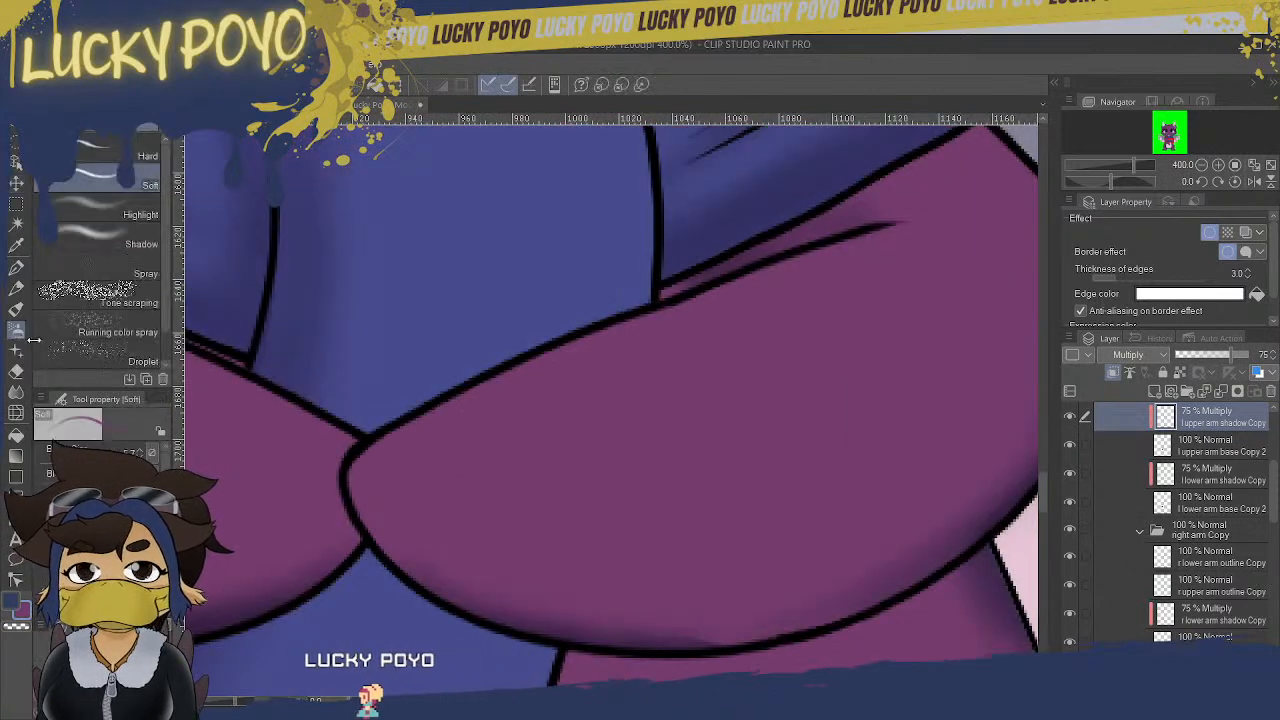
left_click_drag(83, 461, 74, 461)
left_click(10, 604)
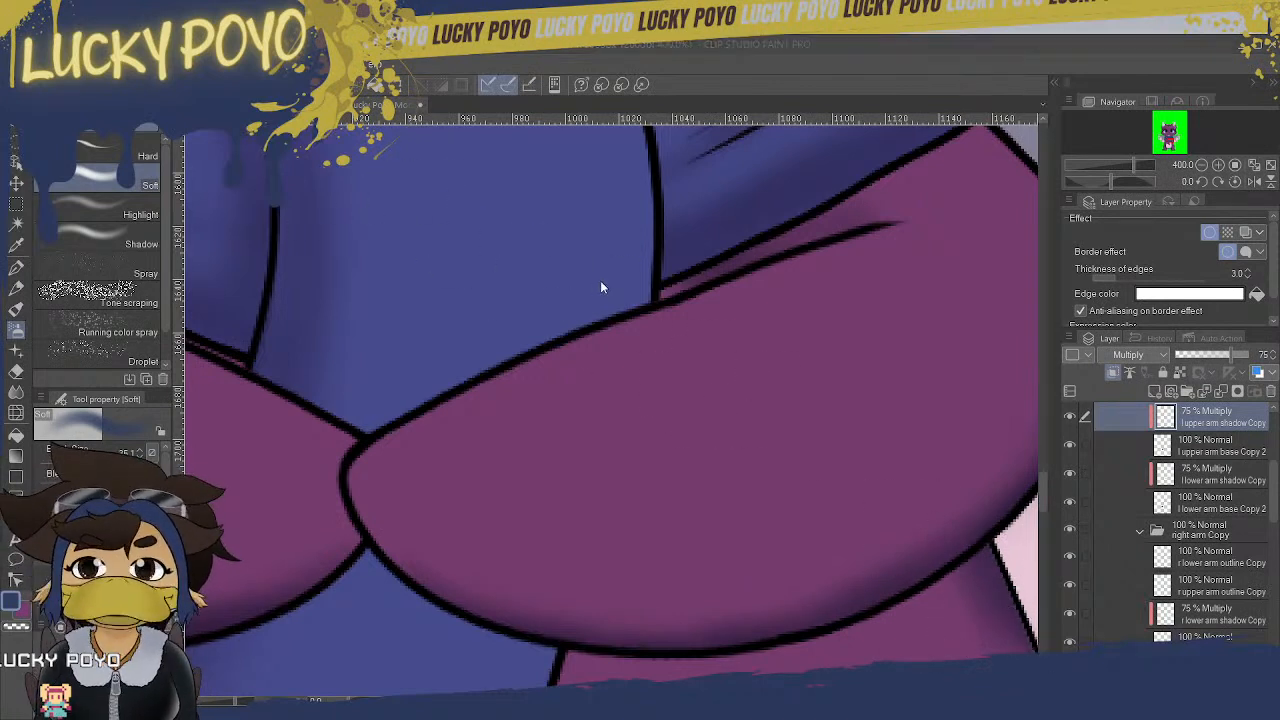
left_click(1209, 232)
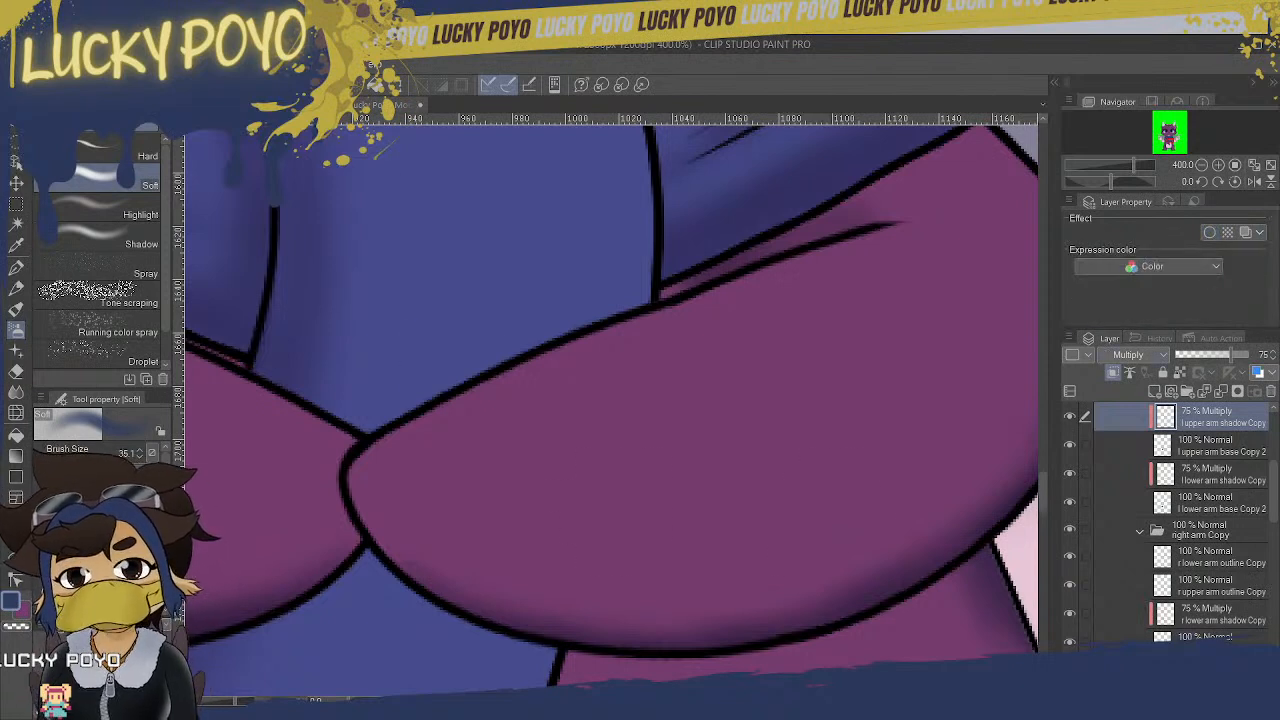
- Check the right arm's layers for leftover border effects
scroll(1274, 513, "down", 3)
left_click(1222, 506)
left_click(1225, 490)
left_click(1222, 456)
left_click(1222, 428)
left_click(1240, 572)
scroll(1270, 540, "up", 5)
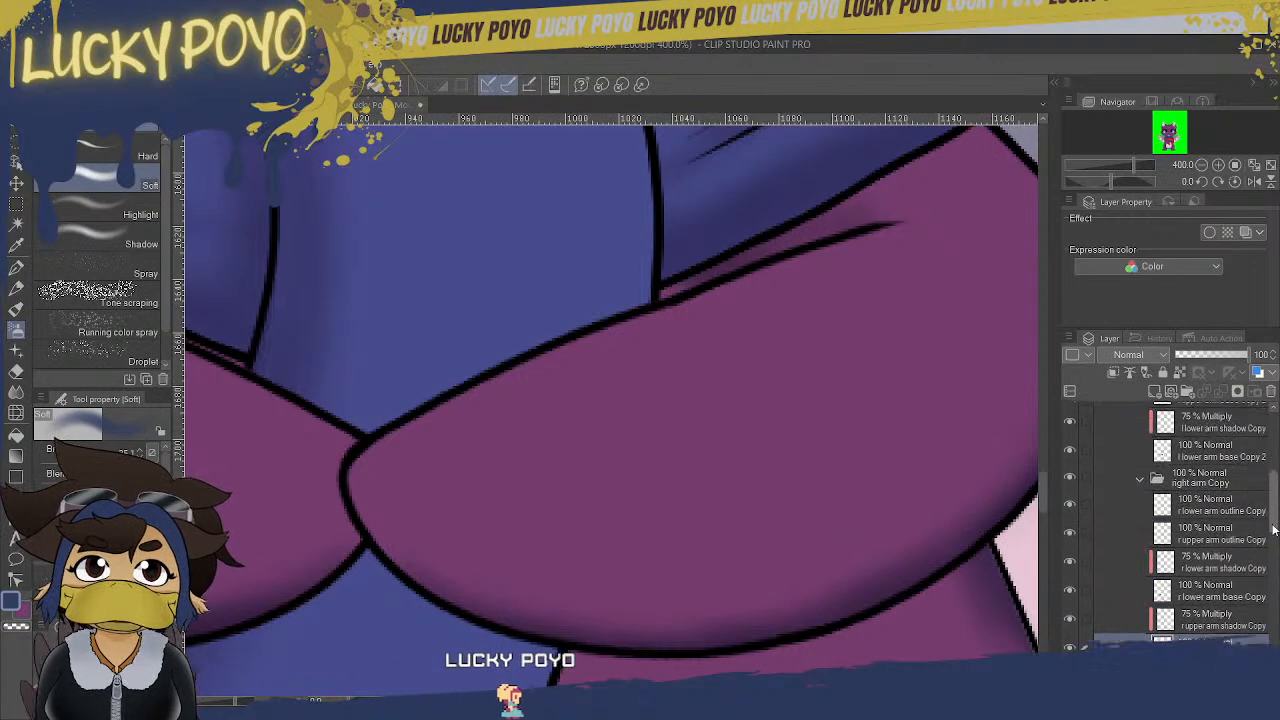
- Remove the border effect from the left lower arm shadow layer and check the shading on both arms
left_click(1200, 540)
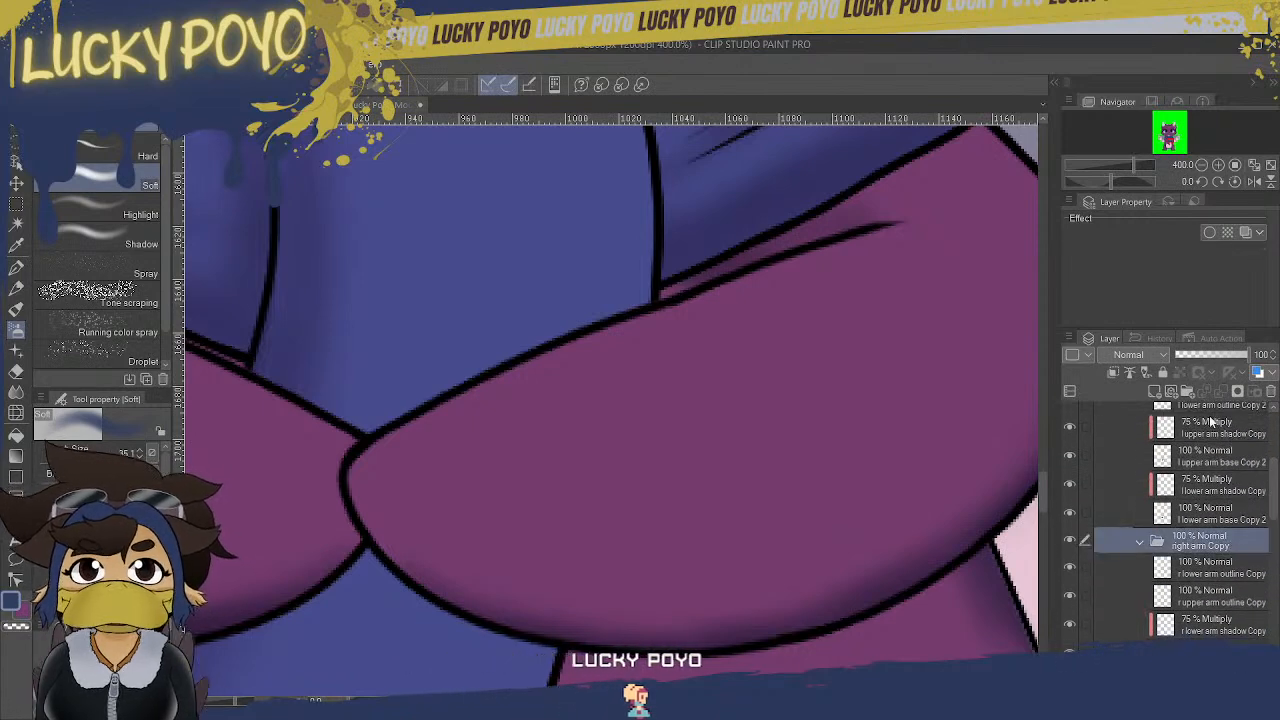
left_click(1220, 514)
left_click(1230, 484)
left_click(1210, 234)
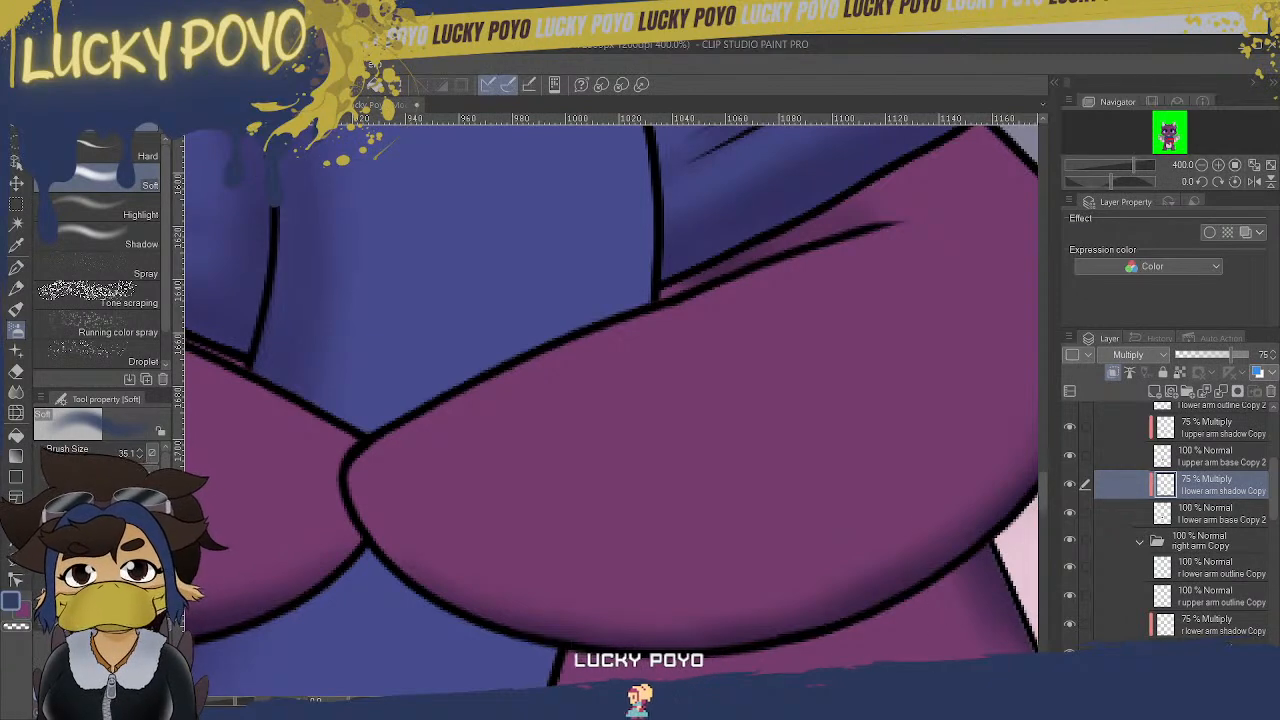
scroll(612, 410, "left", 10)
scroll(612, 410, "right", 10)
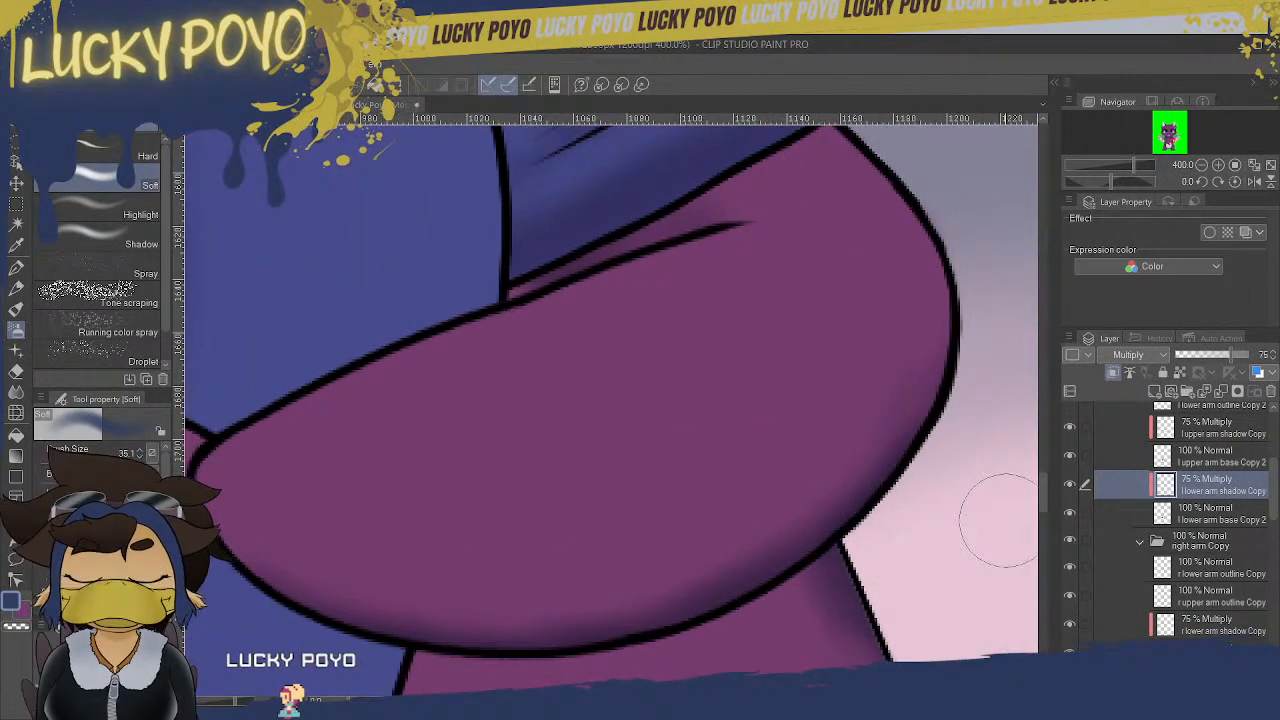
- Check the shading on both arms, the scarf, the head and the wing for leftover flaws
left_click_drag(1041, 493, 1042, 522)
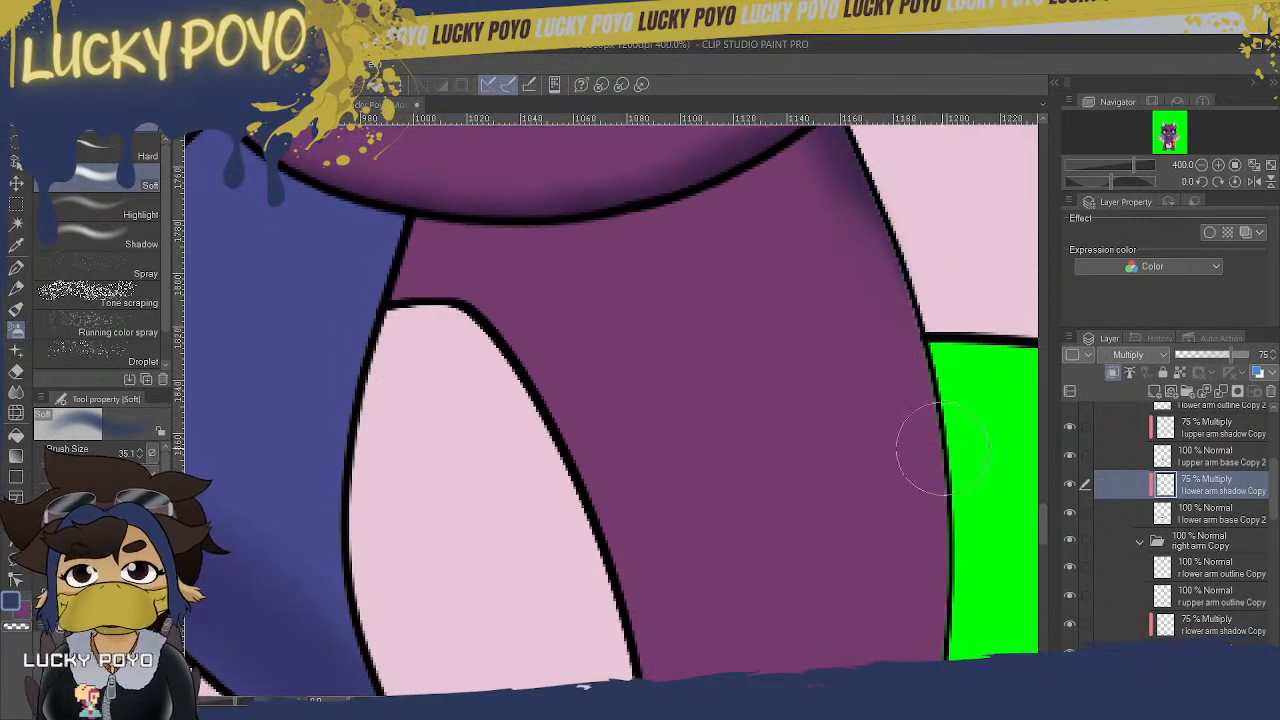
key("ctrl+minus")
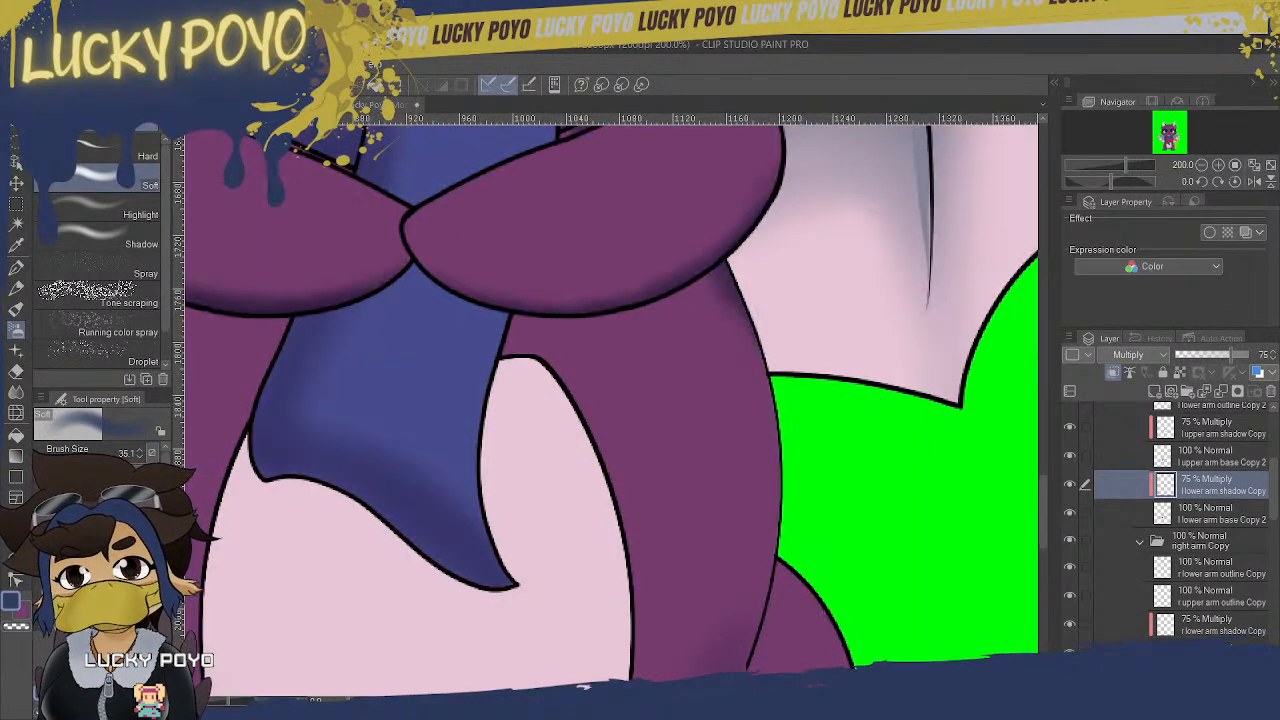
left_click_drag(715, 700, 645, 700)
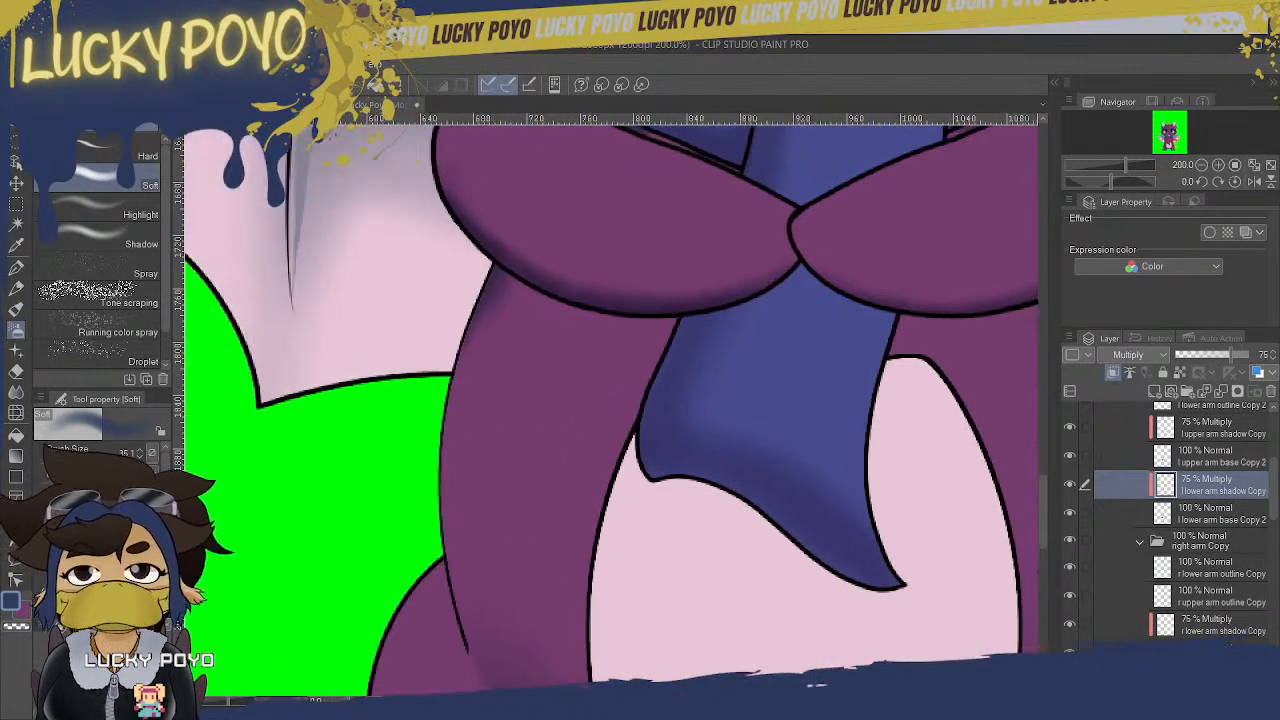
left_click_drag(1043, 508, 1028, 379)
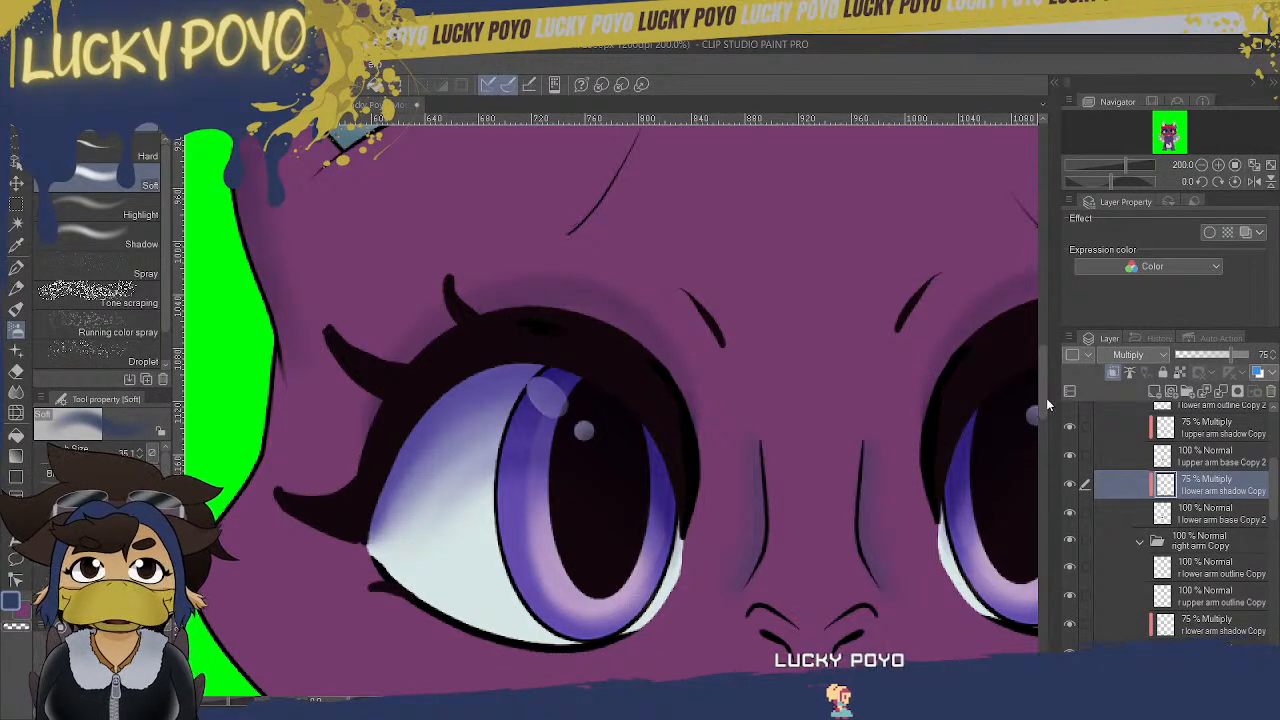
left_click_drag(1043, 394, 1044, 365)
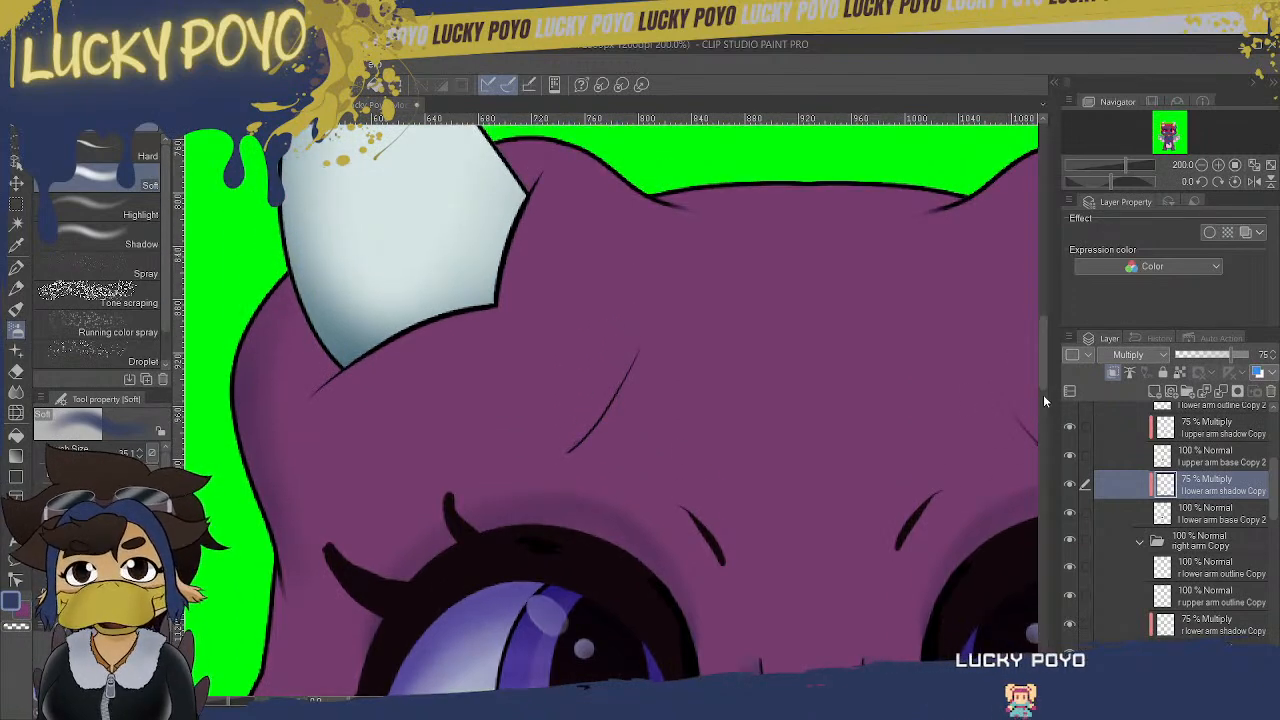
left_click_drag(1043, 399, 1077, 480)
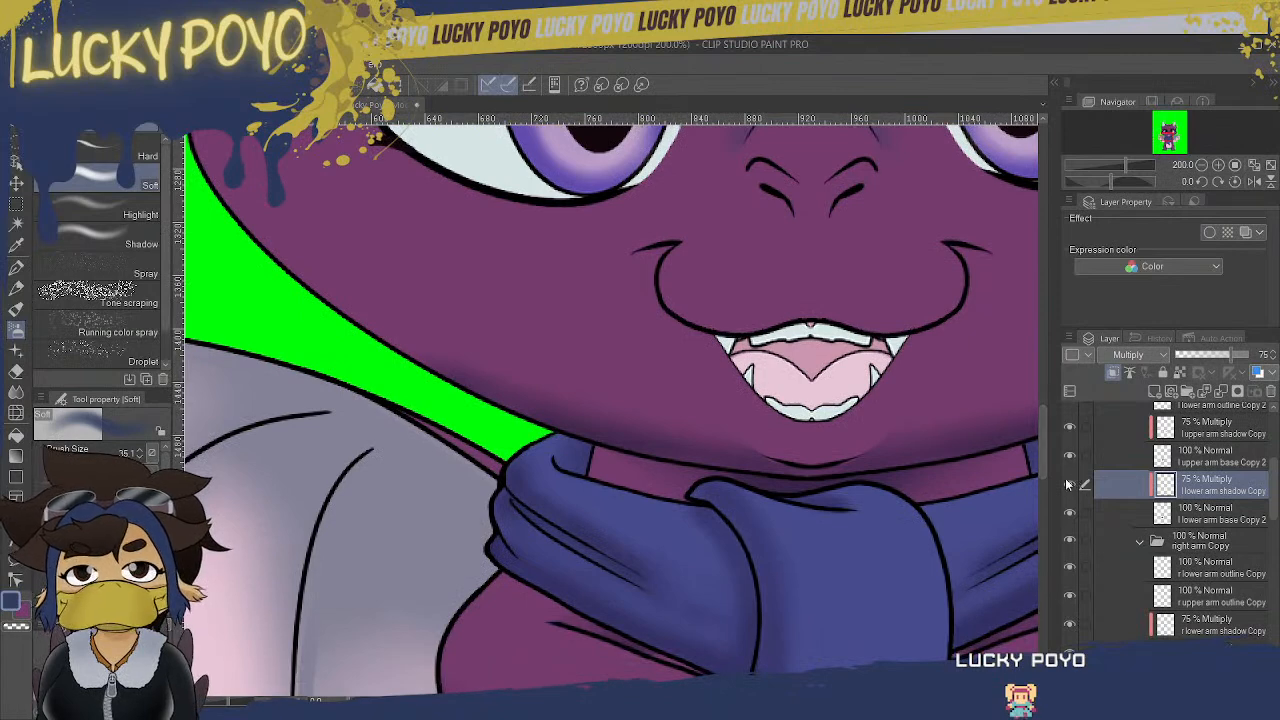
left_click_drag(660, 699, 611, 699)
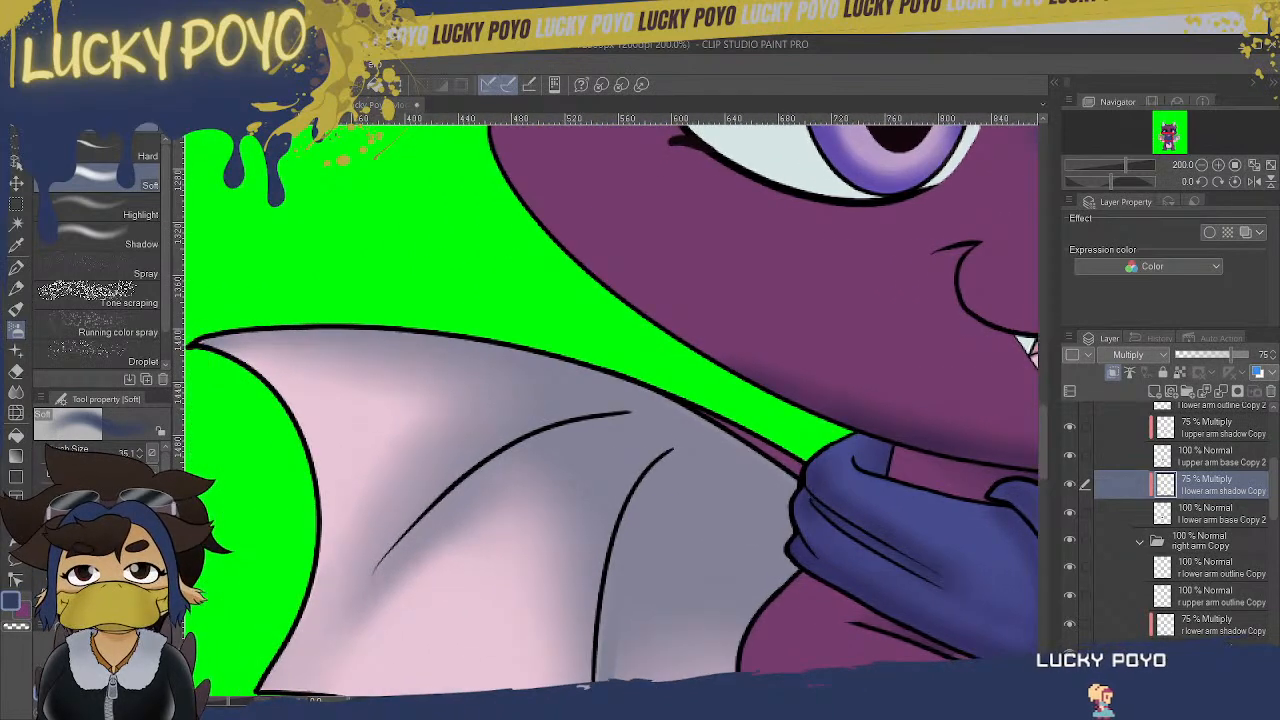
scroll(1130, 490, "up", 5)
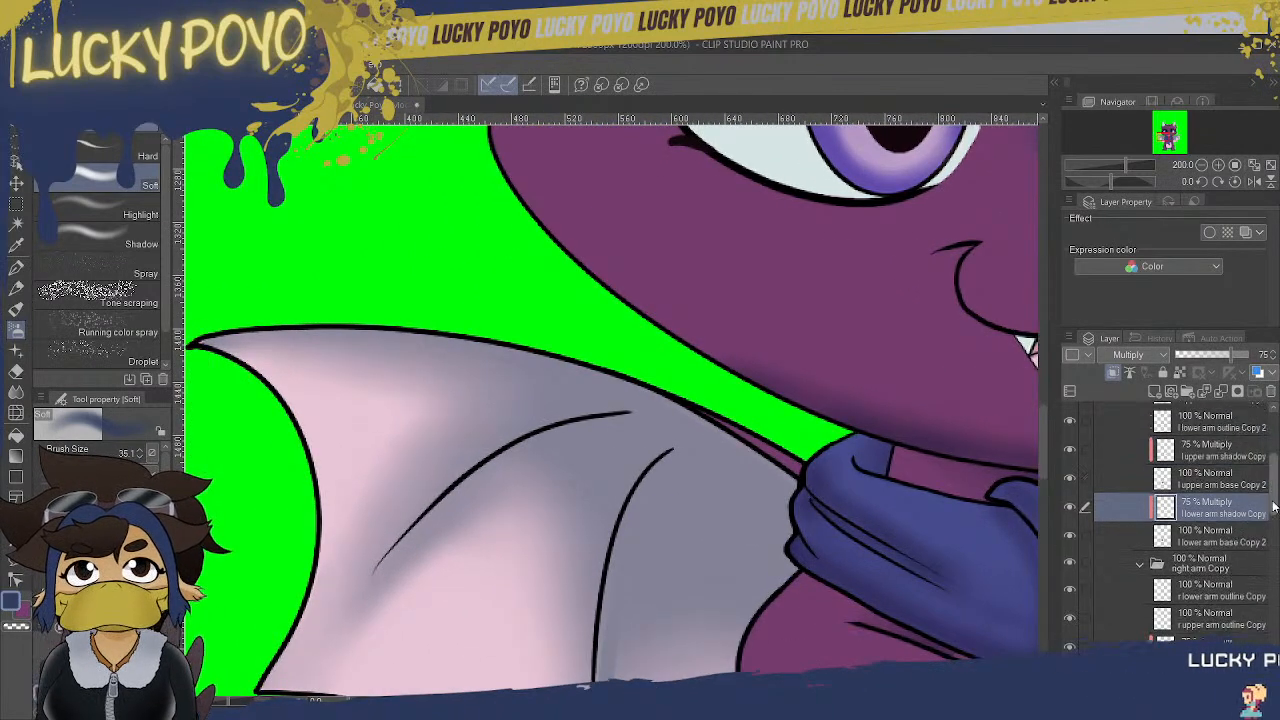
- Collapse the arms Copy folder and select the left wing's outer base color layer in the wings folder
left_click(1124, 541)
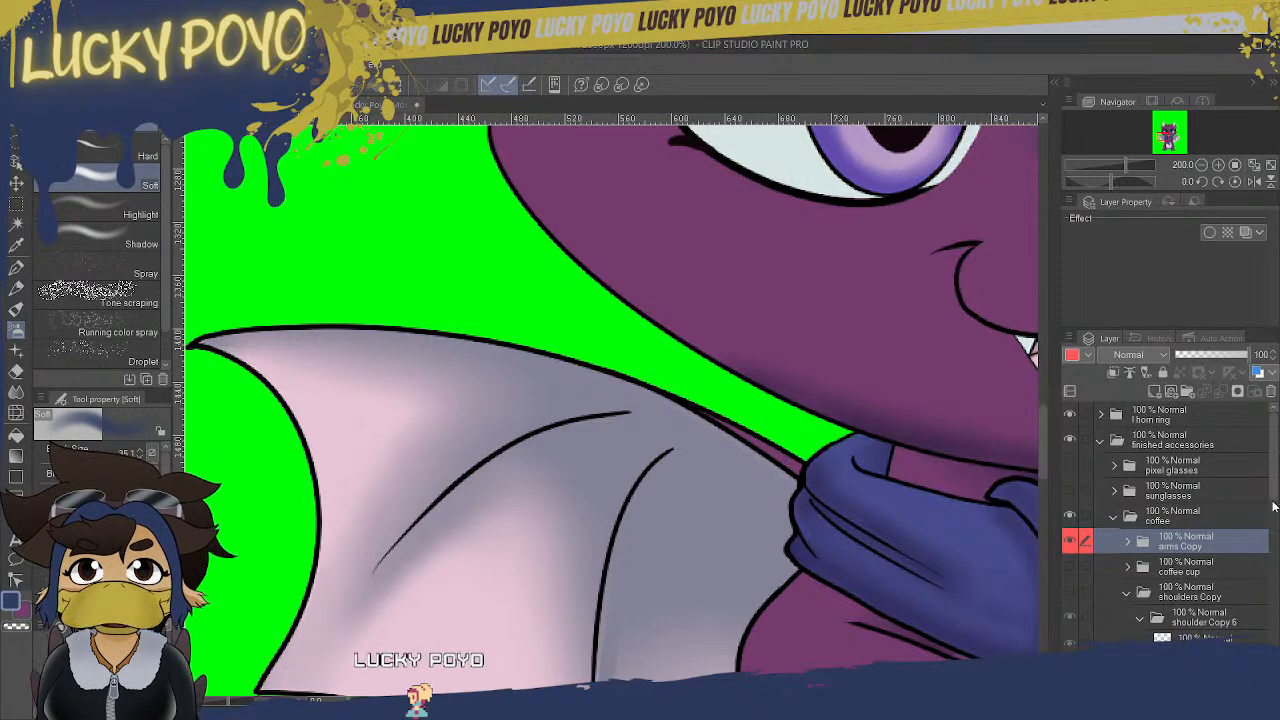
left_click_drag(1274, 494, 1275, 650)
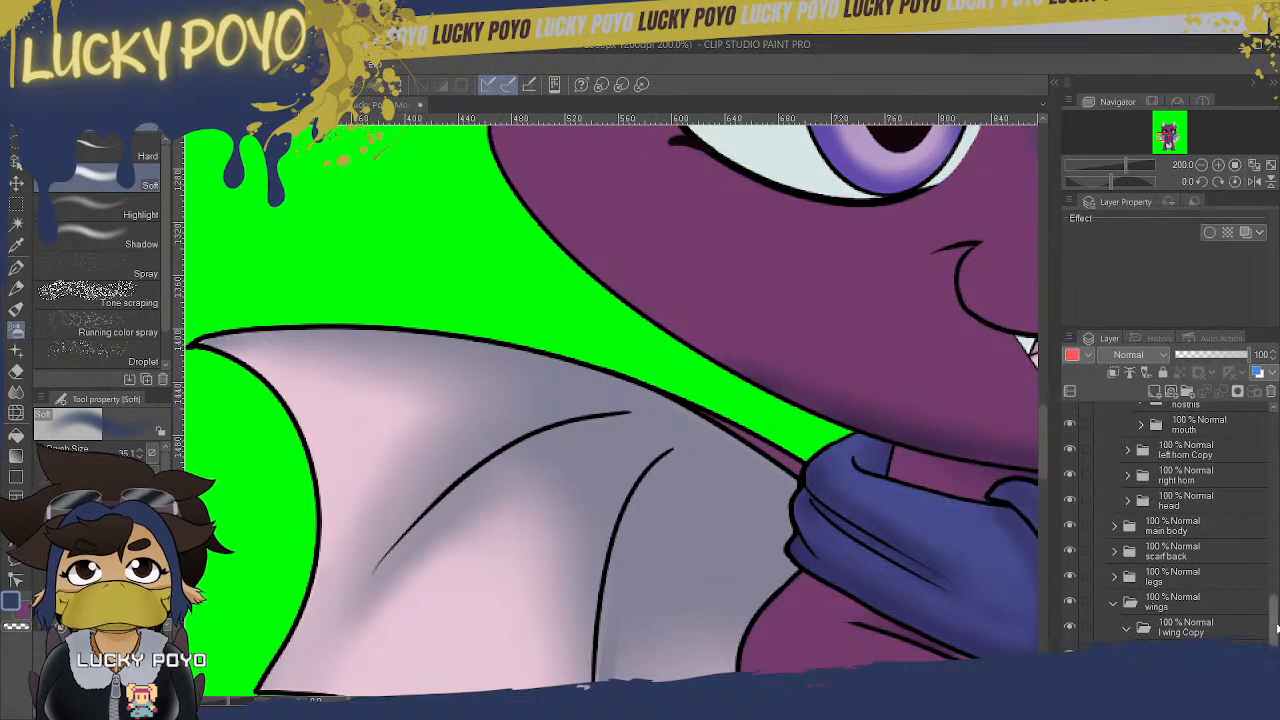
scroll(1275, 627, "down", 3)
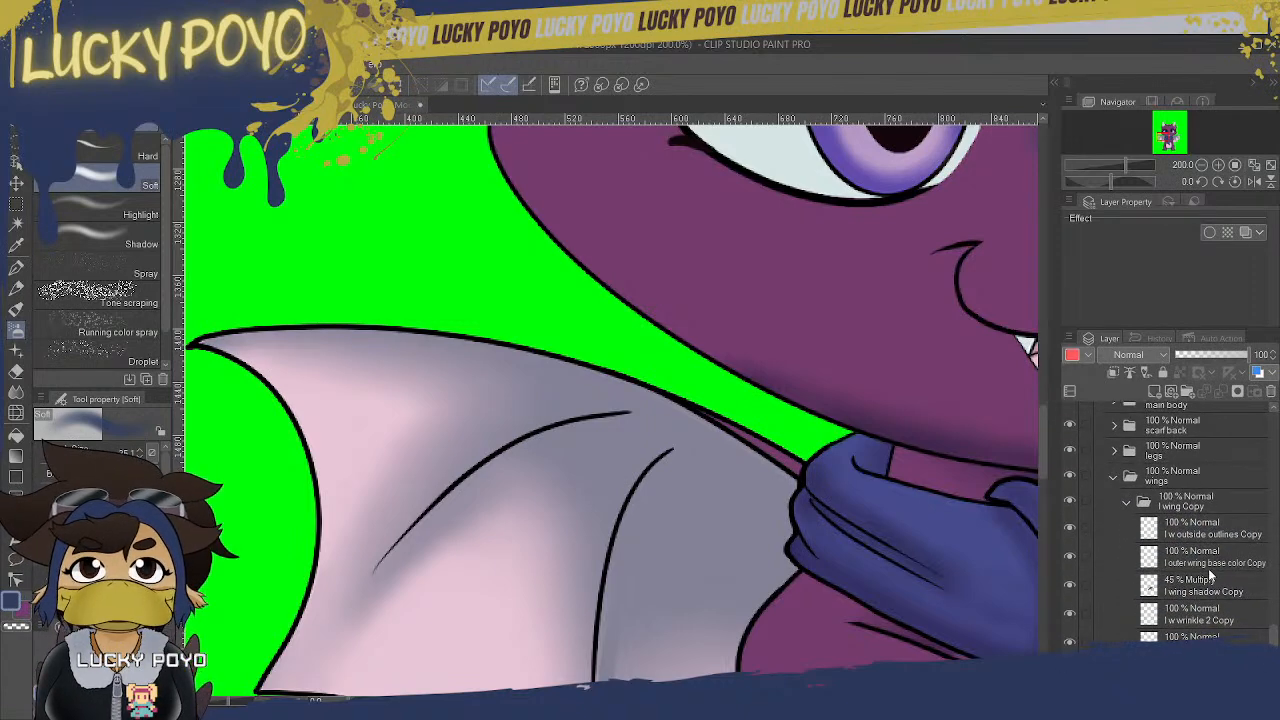
left_click(1213, 560)
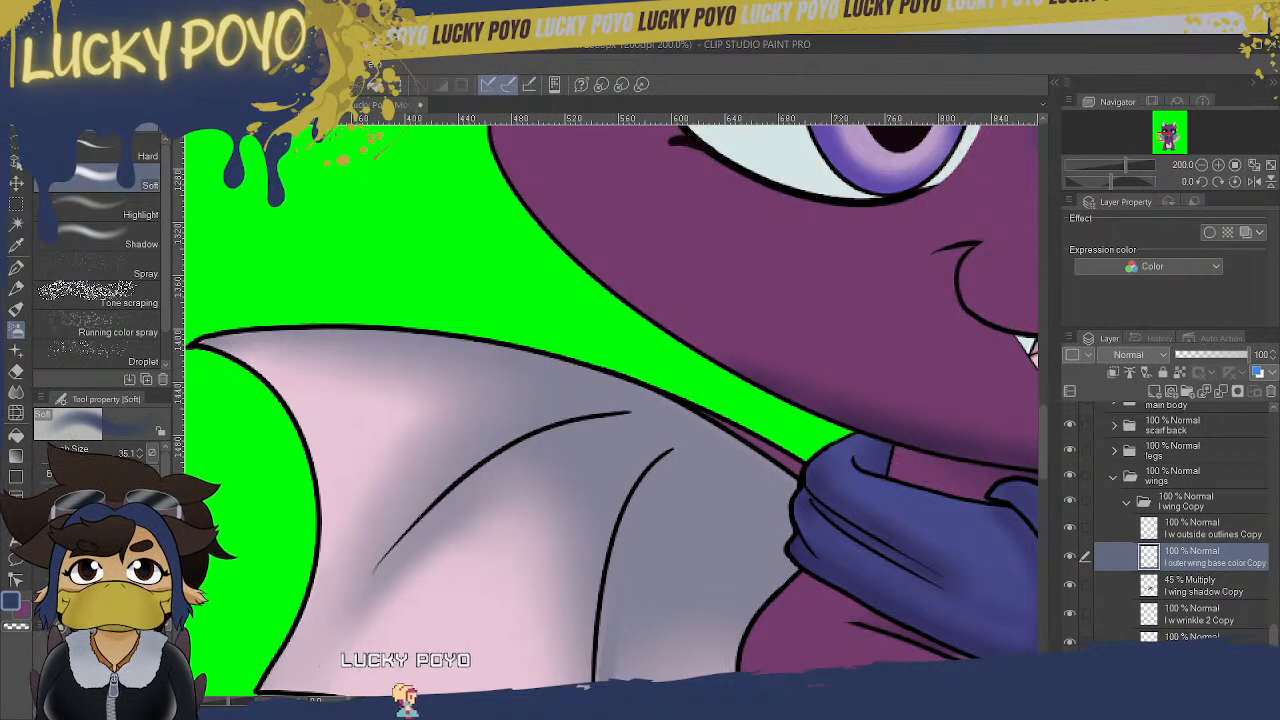
- Add a white border effect to the right wing's outer base color layer and extend its color under the outline beside the scarf with the G-pen
scroll(1180, 520, "down", 3)
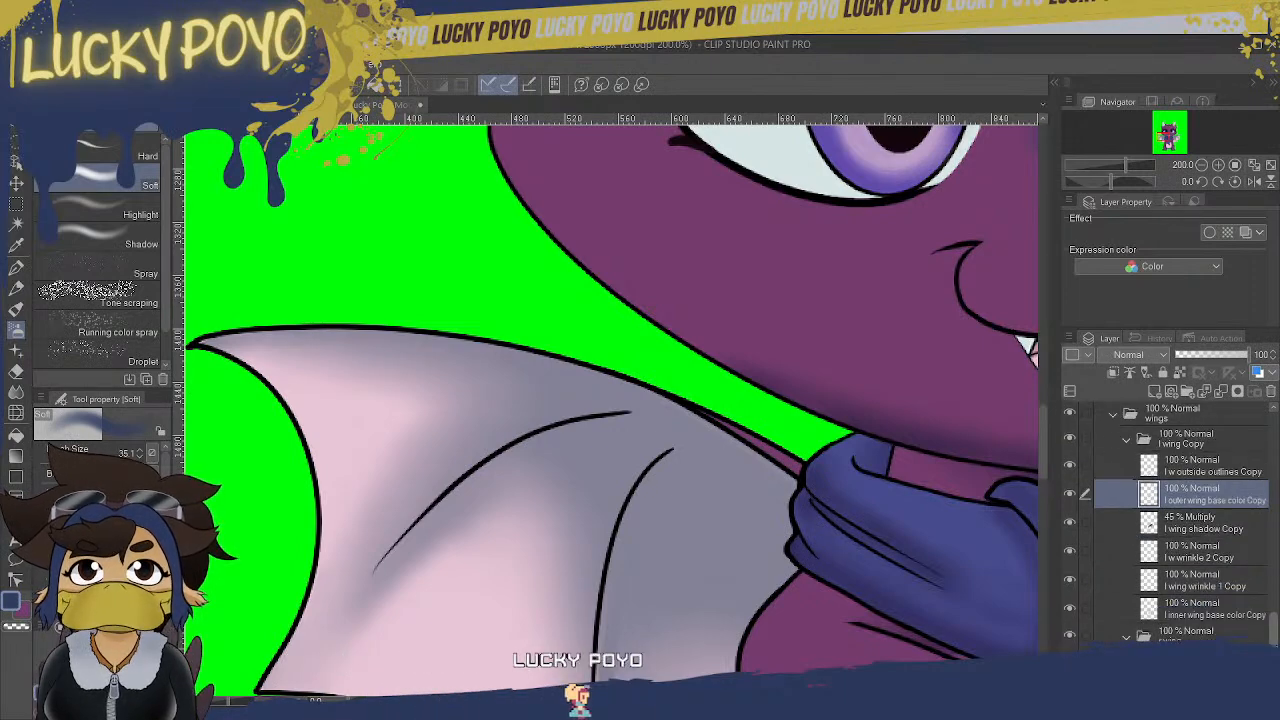
scroll(1180, 520, "down", 3)
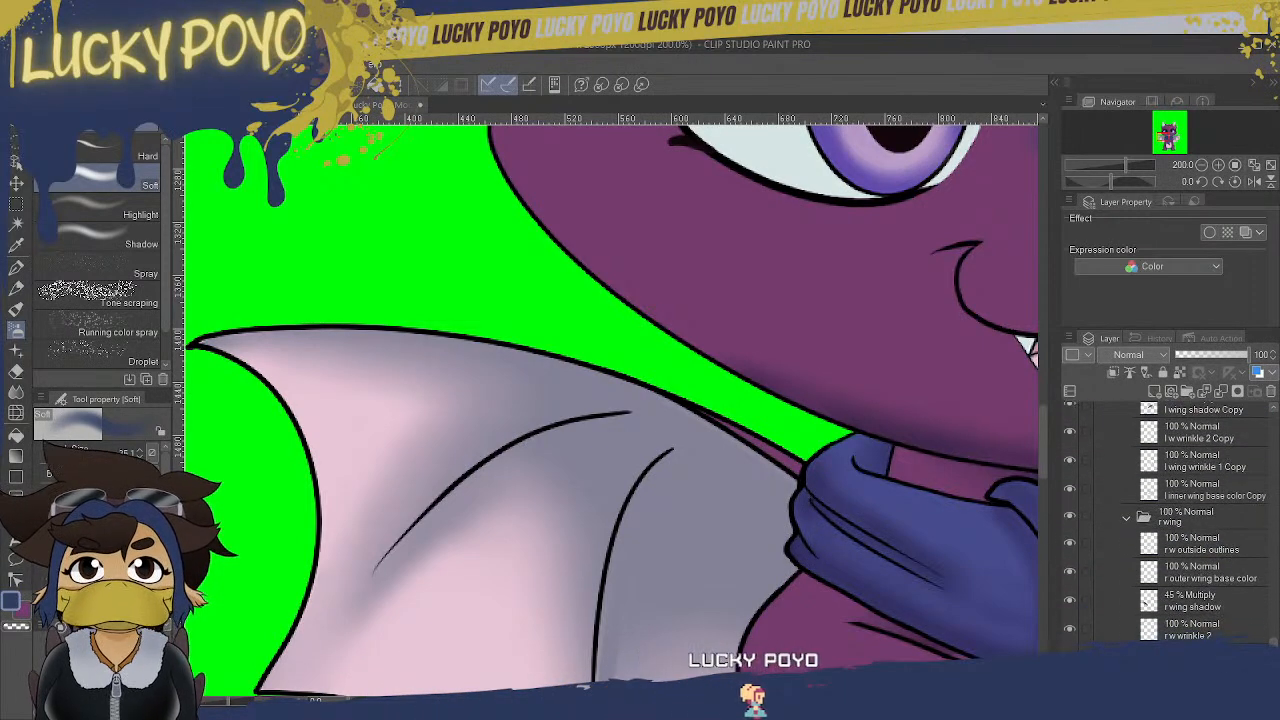
mouse_move(1273, 644)
left_mouse_down()
mouse_move(1273, 632)
mouse_move(1273, 644)
left_mouse_up()
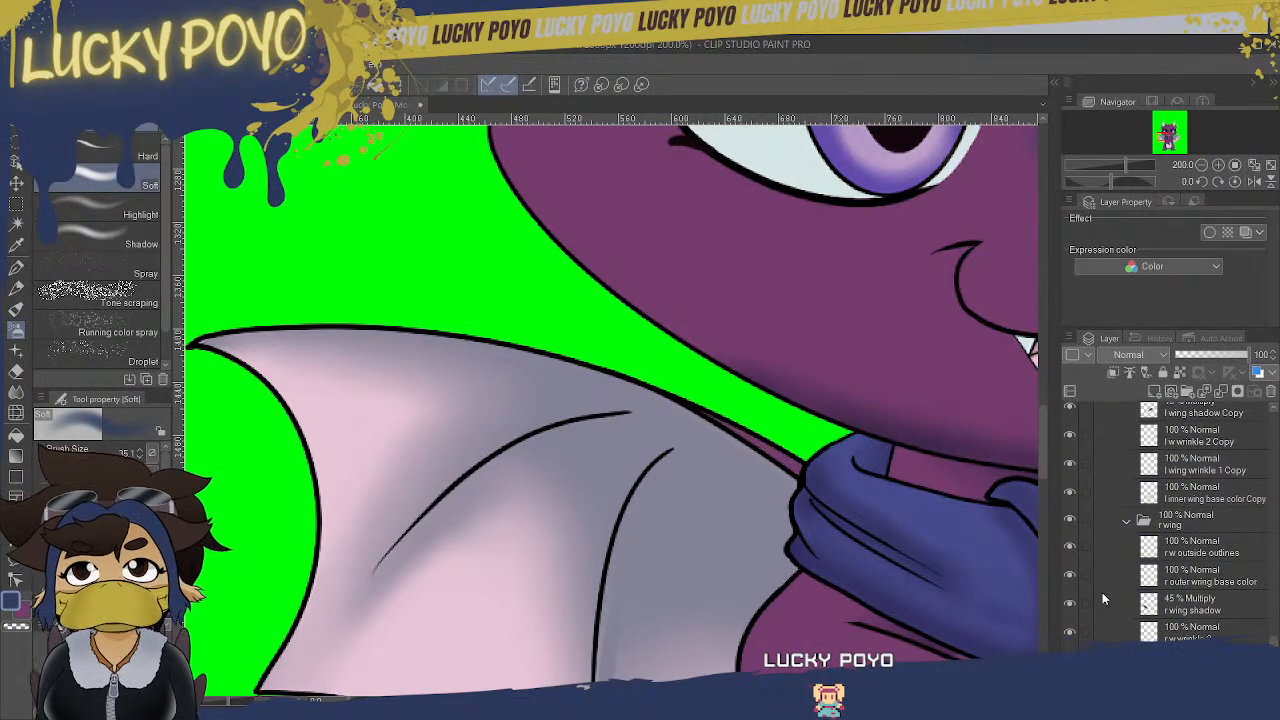
left_click(1209, 580)
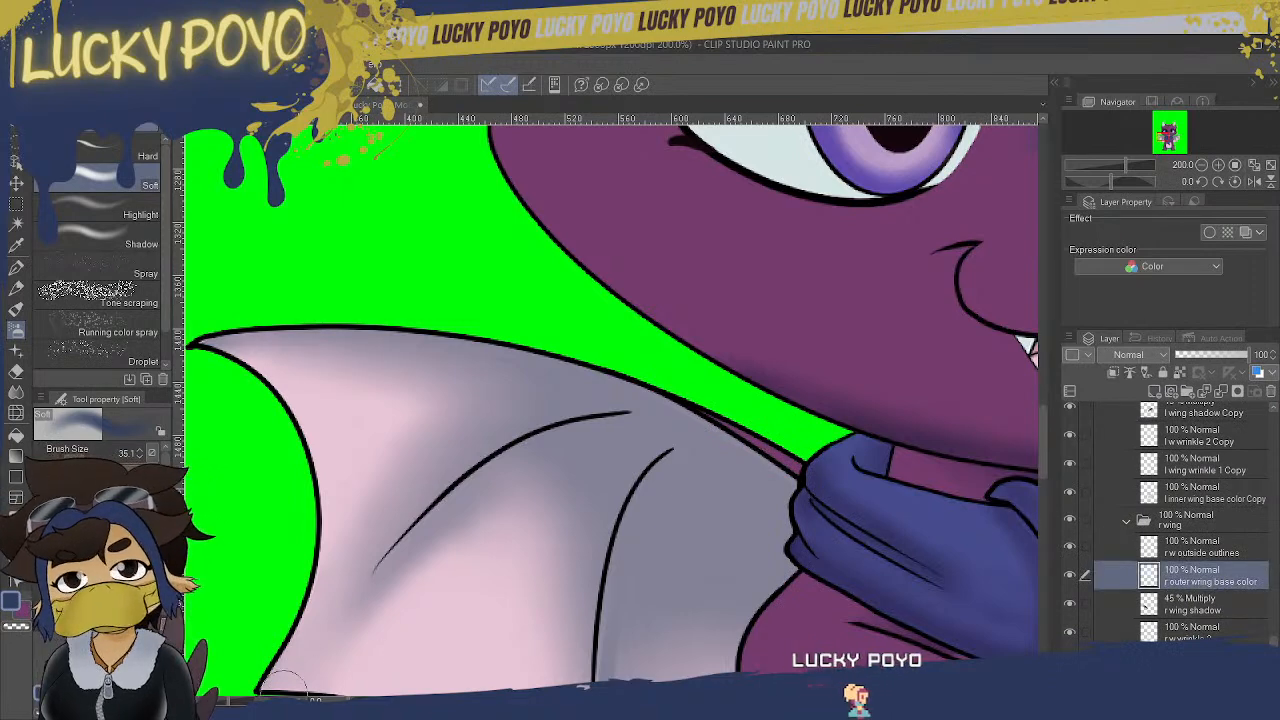
key("ctrl+plus")
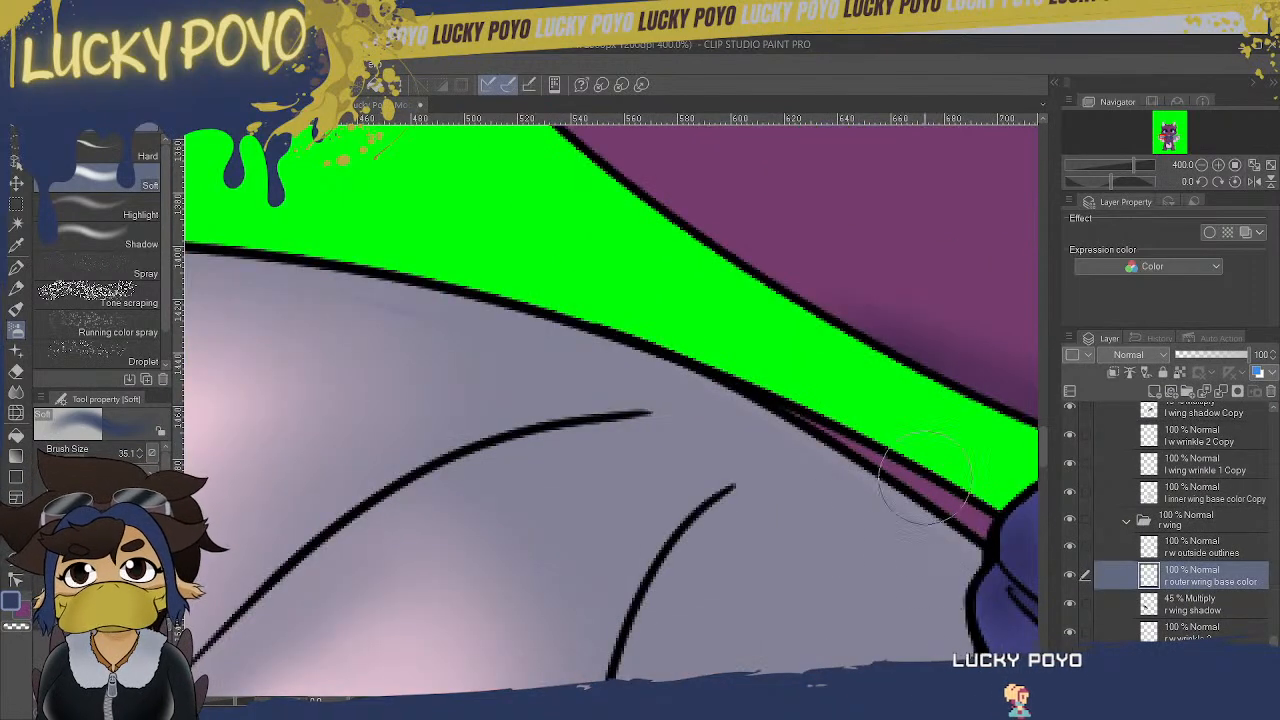
left_click(1210, 233)
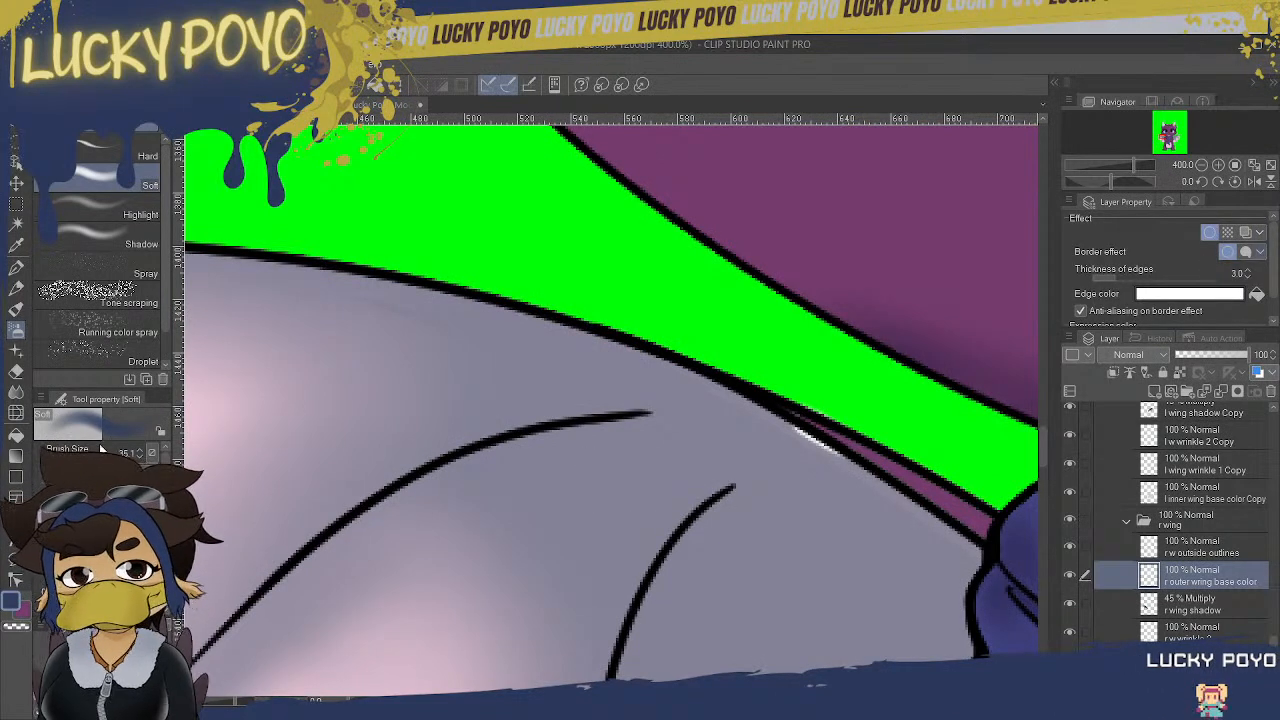
left_click(16, 268)
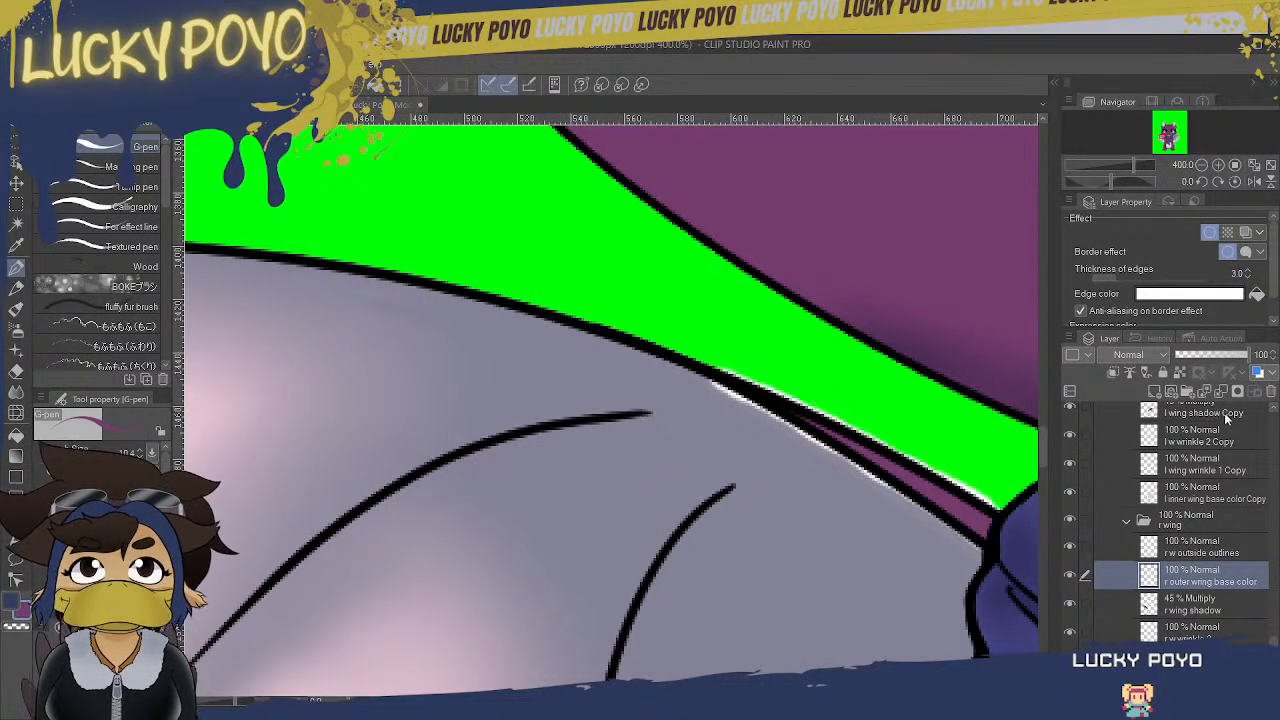
- Extend the left wing's outer base color under the outline beside the scarf with the G-pen, using a temporary border effect as a guide
left_click_drag(626, 700, 781, 700)
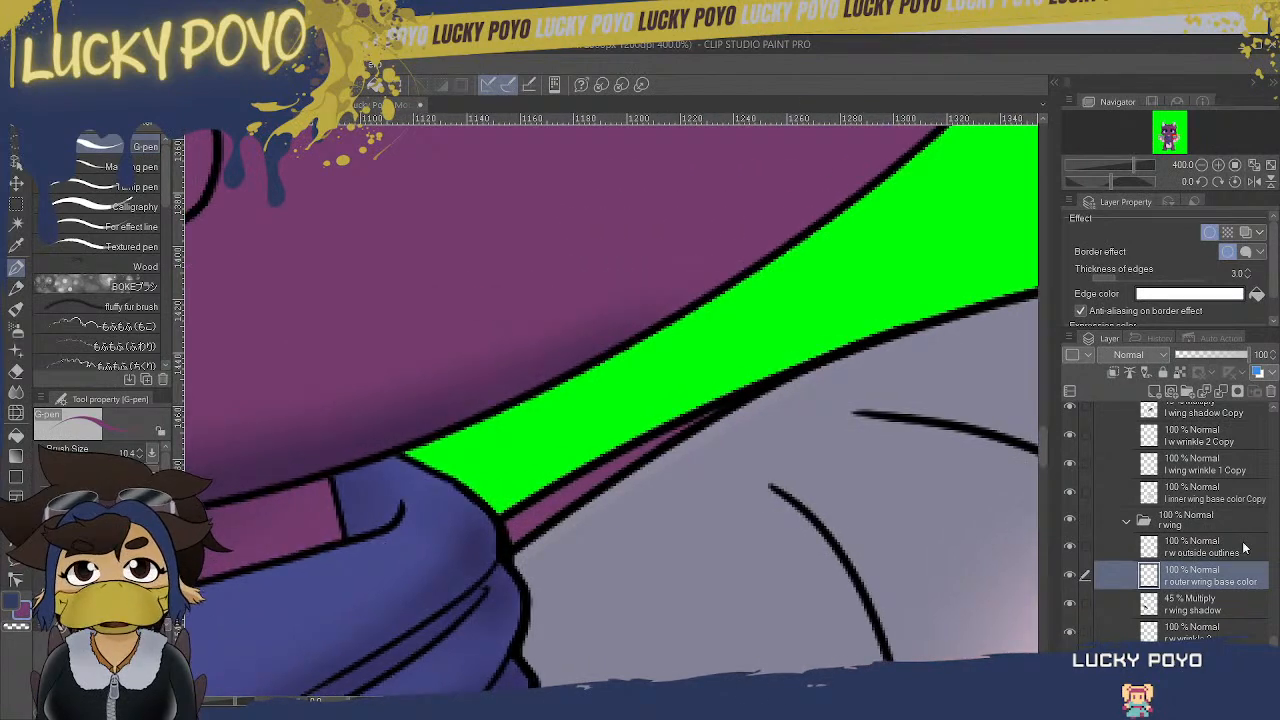
scroll(1262, 624, "up", 3)
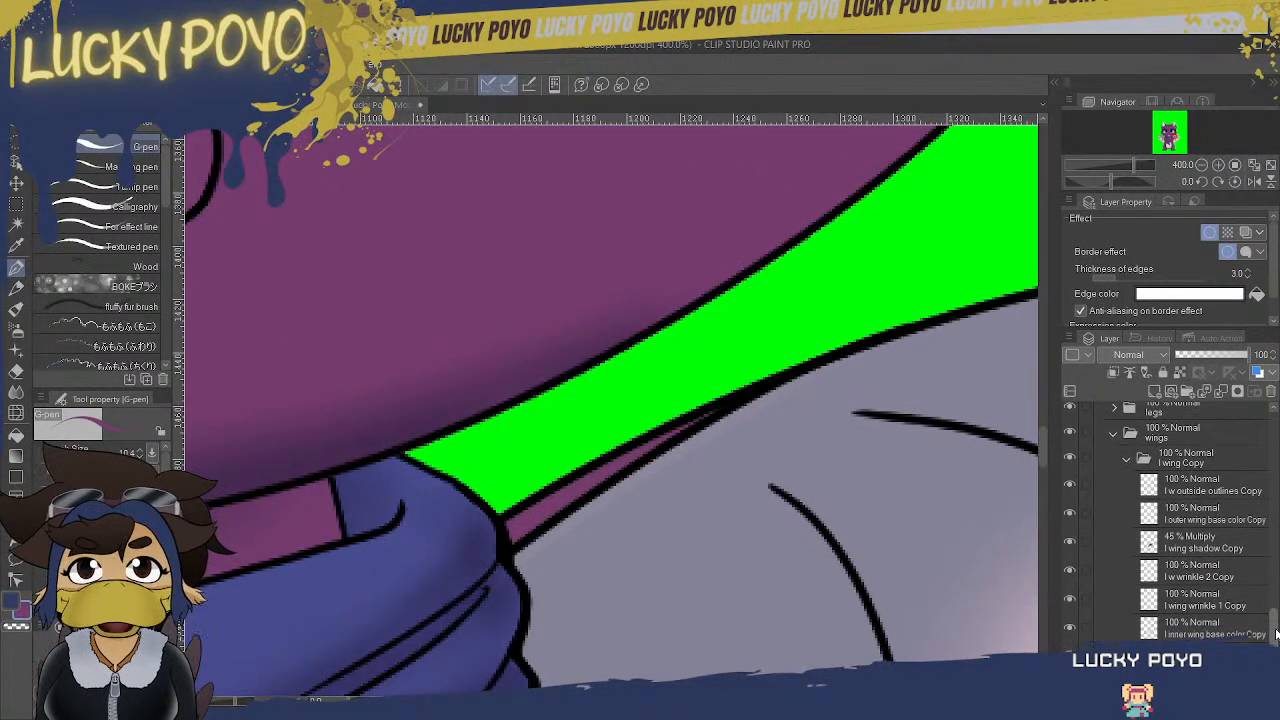
left_click(1218, 510)
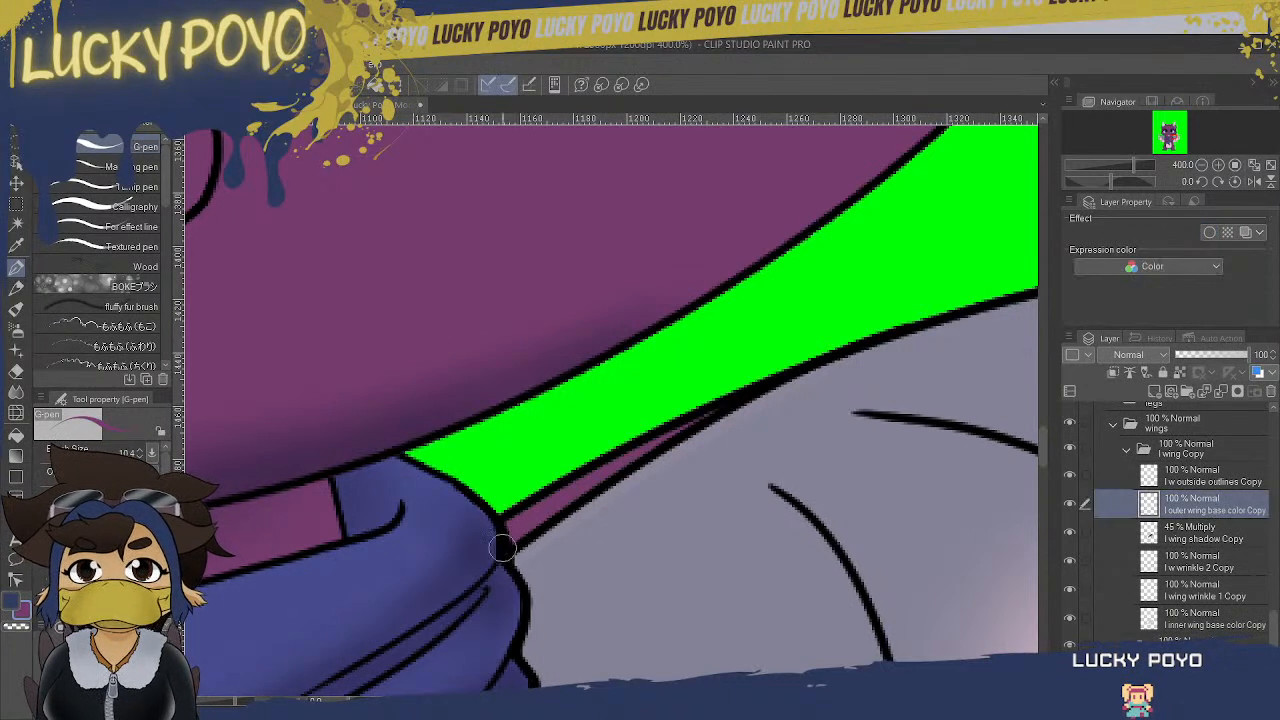
left_click(1209, 232)
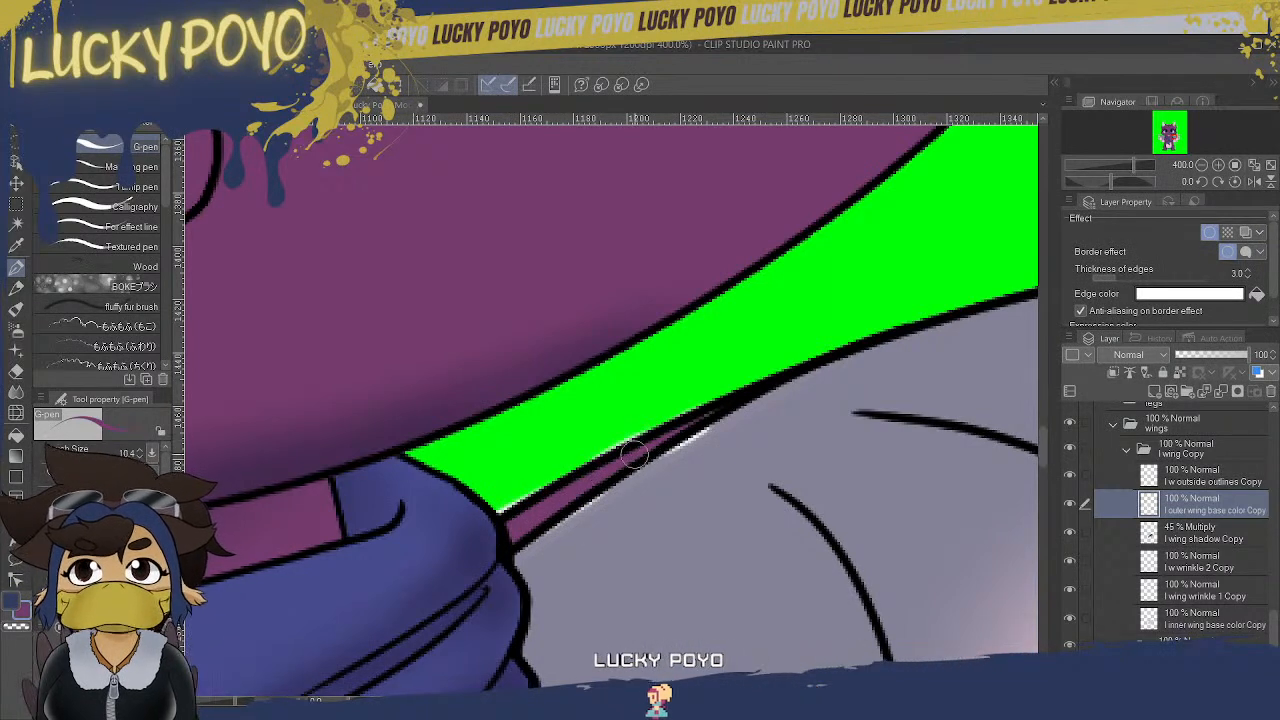
left_click_drag(657, 443, 744, 392)
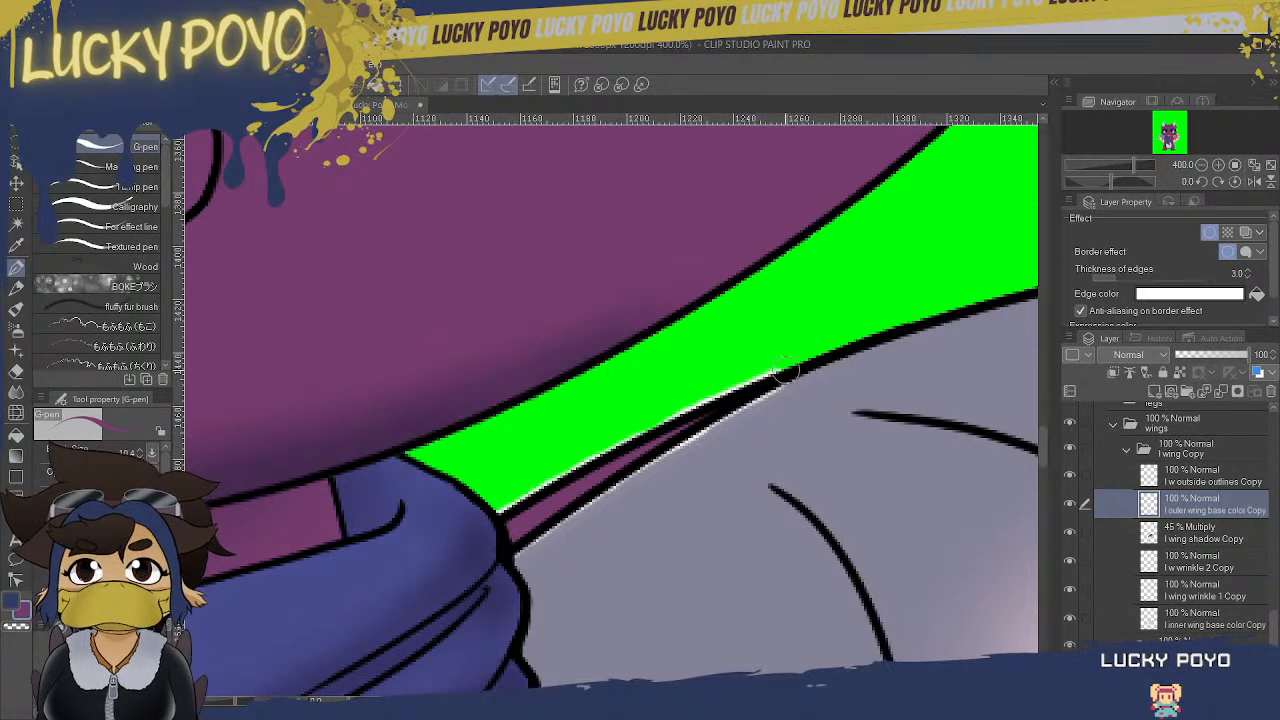
left_click(1212, 236)
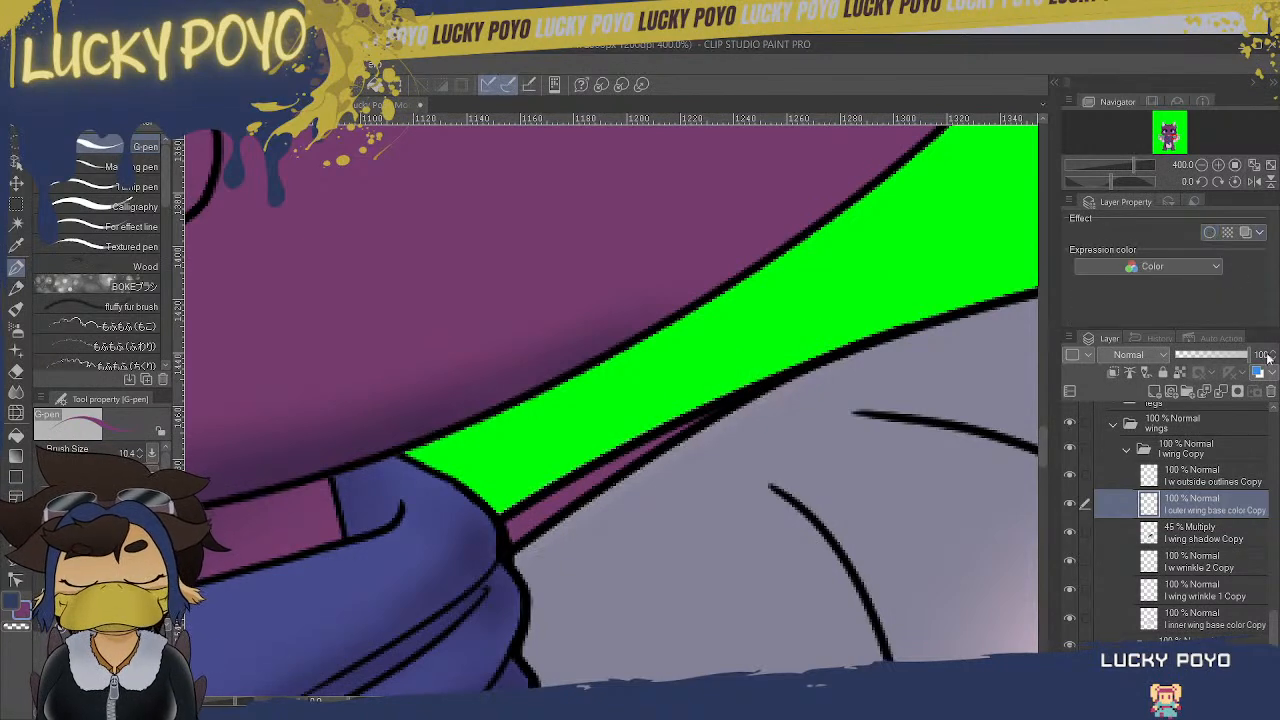
- Examine the right wing's edge beside the scarf and look through the layers of both wings
scroll(1262, 630, "down", 5)
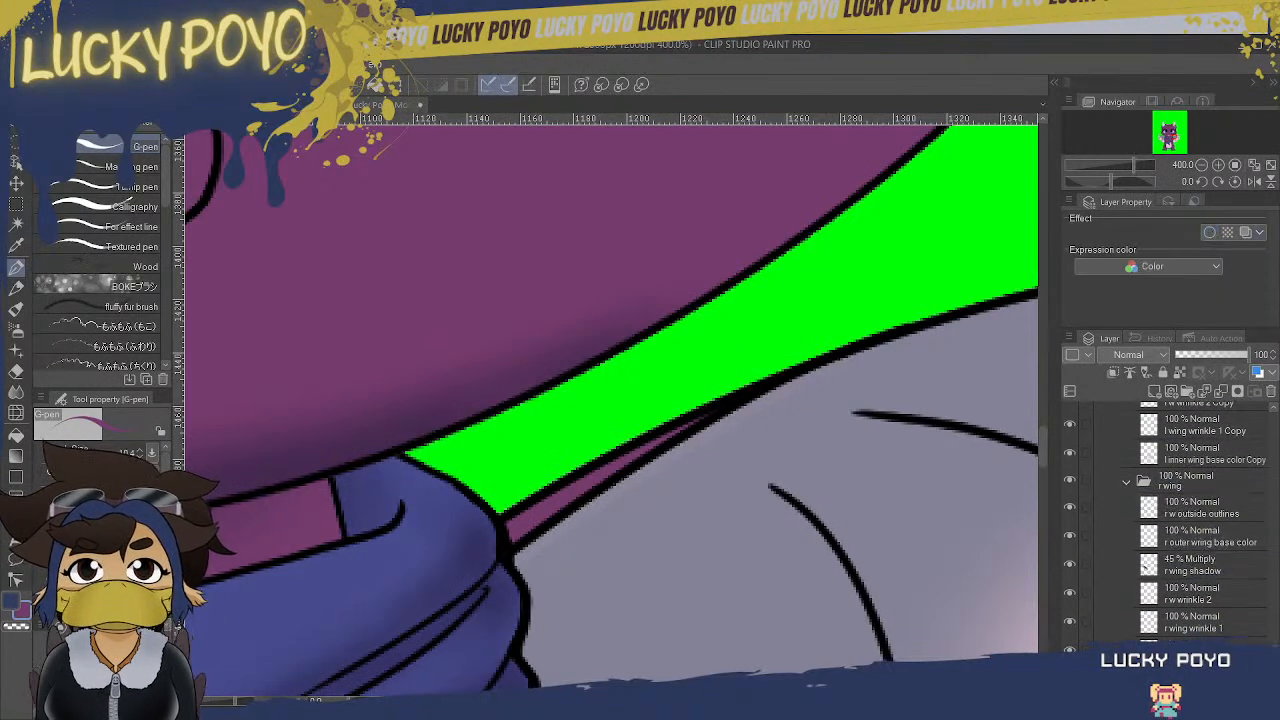
left_click_drag(756, 700, 617, 700)
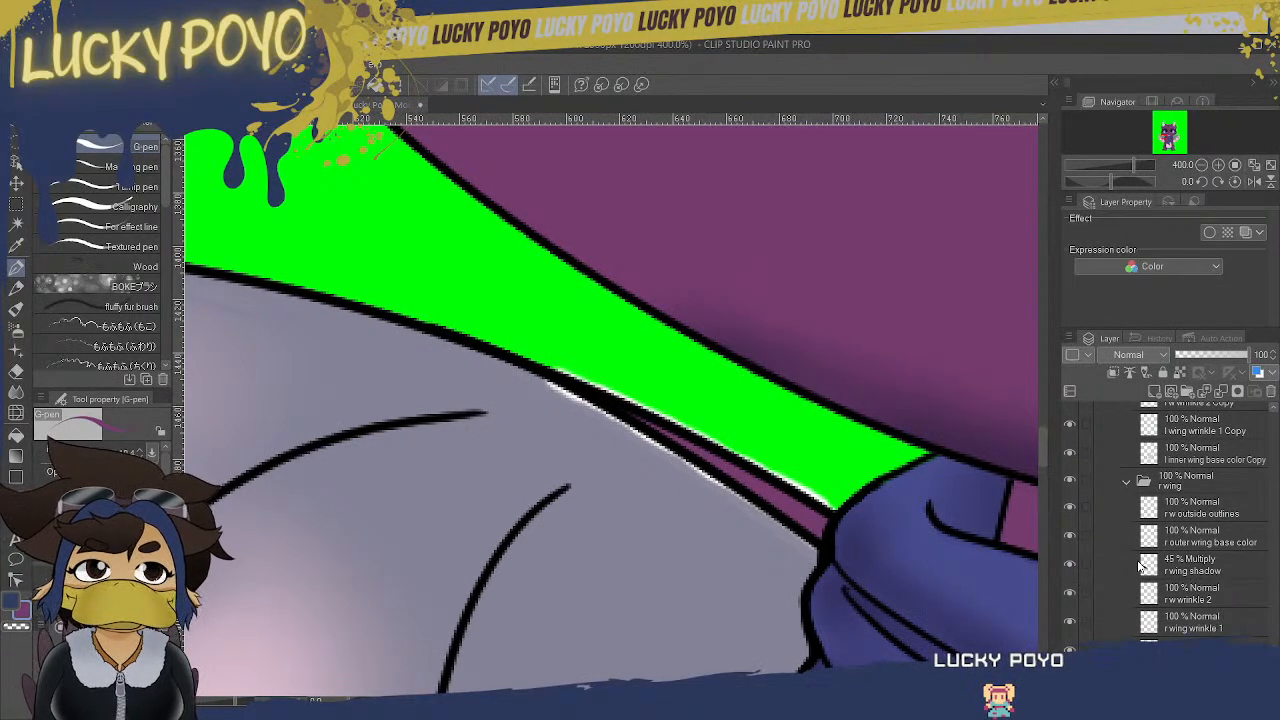
scroll(1277, 636, "up", 5)
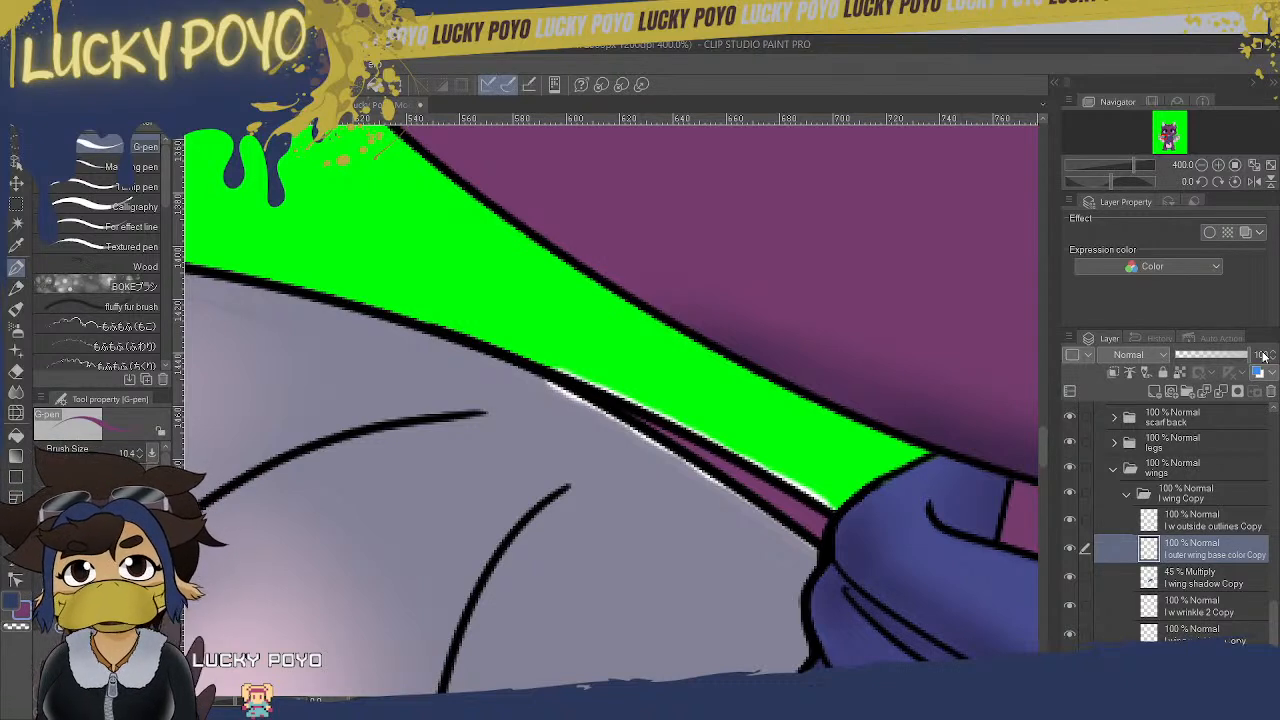
mouse_move(1046, 459)
left_mouse_down()
mouse_move(1043, 409)
mouse_move(1054, 465)
left_mouse_up()
mouse_move(670, 700)
left_mouse_down()
mouse_move(804, 700)
mouse_move(666, 700)
left_mouse_up()
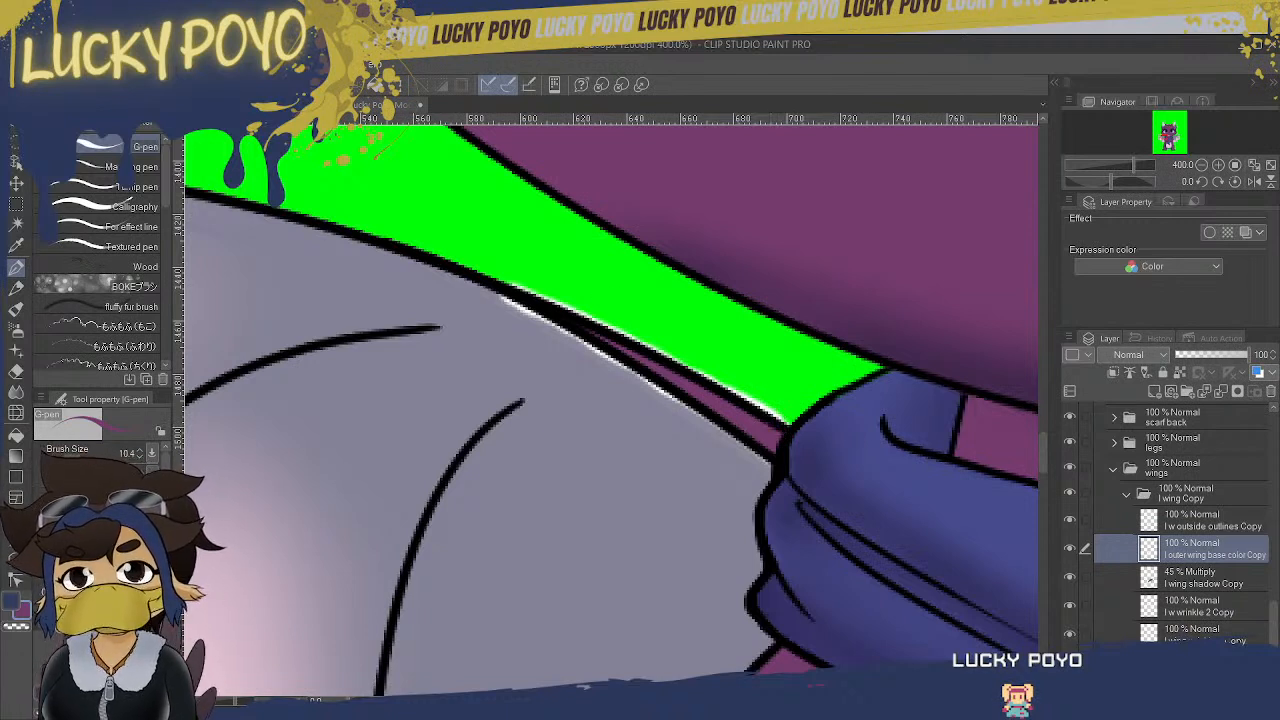
left_click_drag(640, 400, 595, 400)
mouse_move(637, 700)
left_mouse_down()
mouse_move(729, 700)
mouse_move(637, 700)
left_mouse_up()
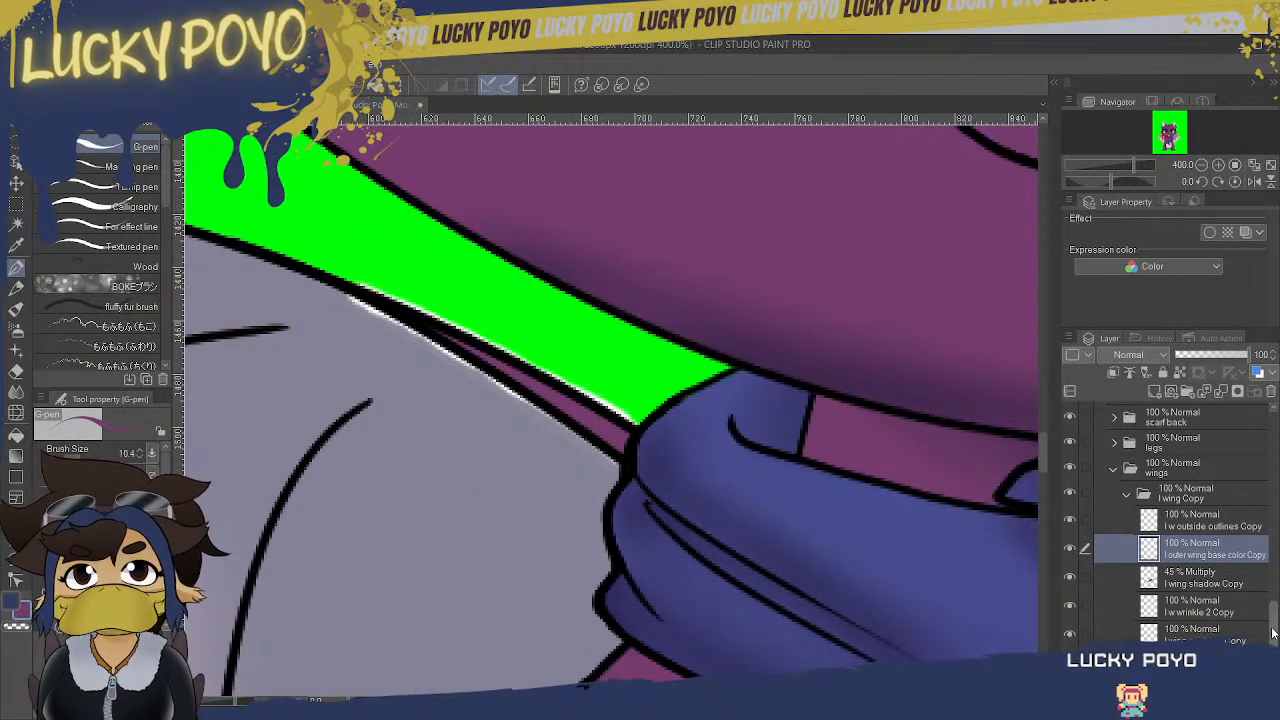
scroll(1272, 632, "down", 5)
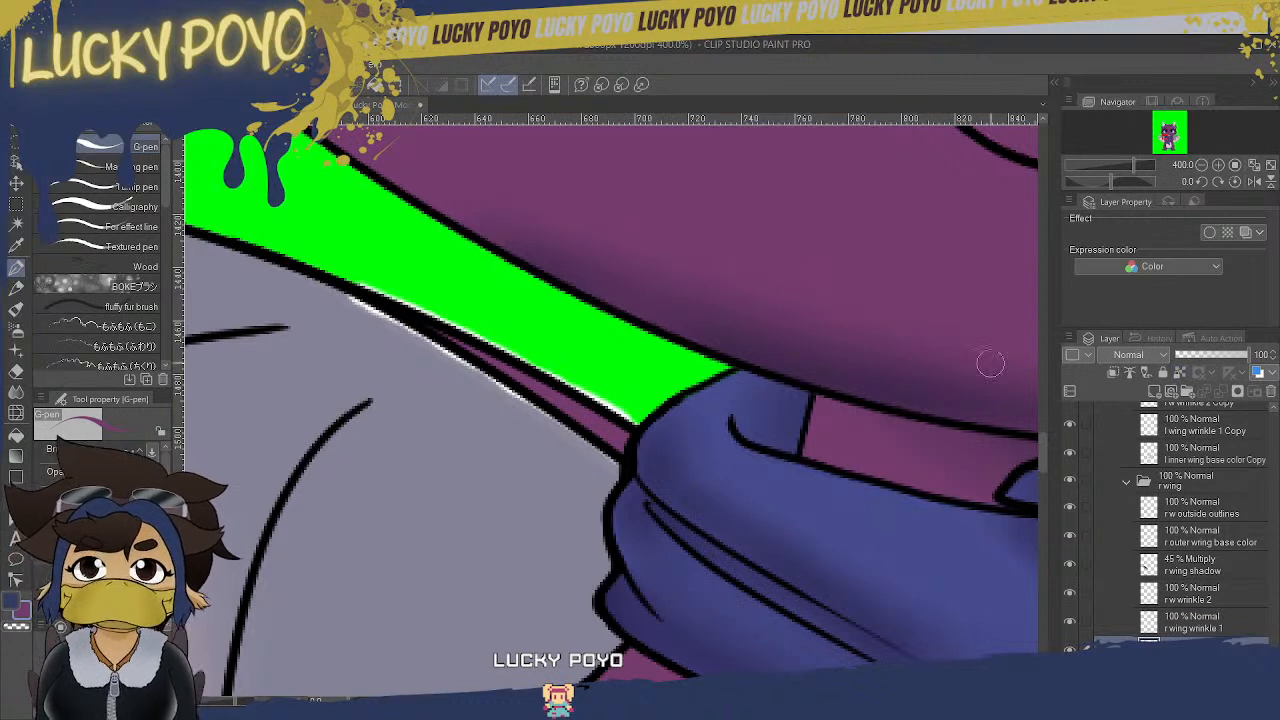
left_click(16, 184)
left_click_drag(534, 532, 460, 594)
key("ctrl+z")
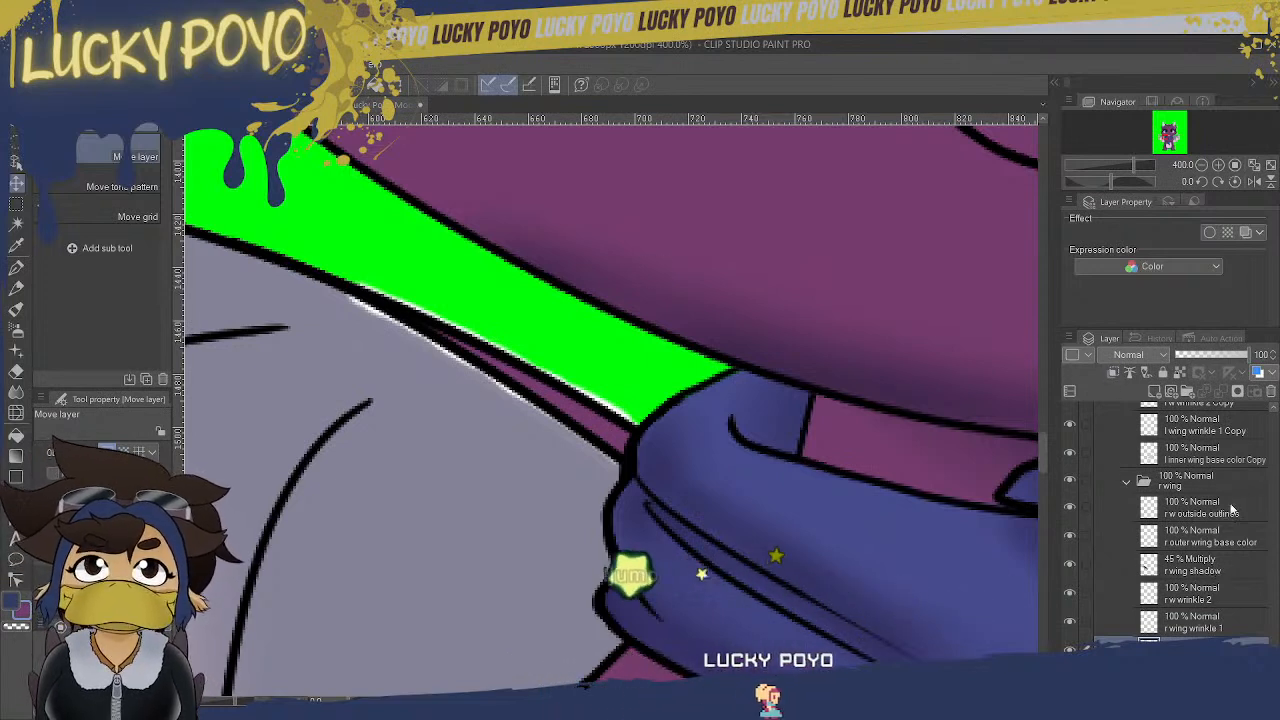
- Remove the border effect from the right wing's outer base color layer and check the left wing's edge beside the scarf
left_click(1210, 562)
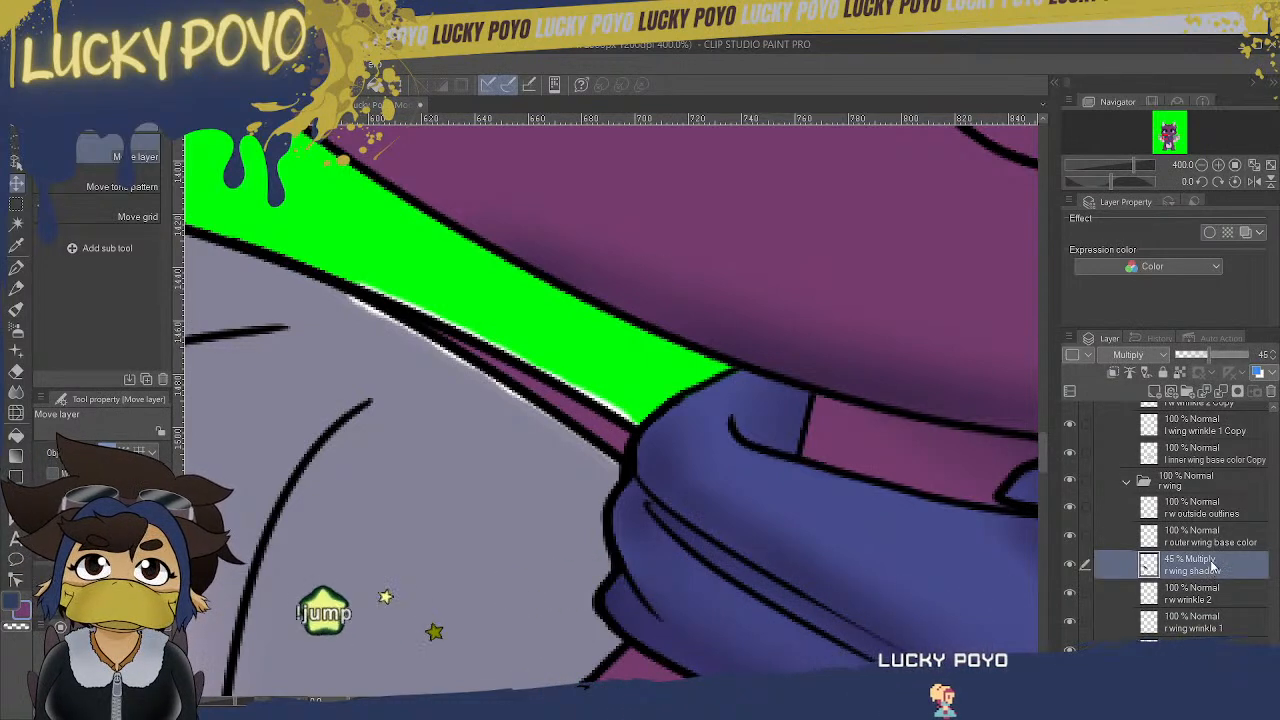
left_click(1212, 537)
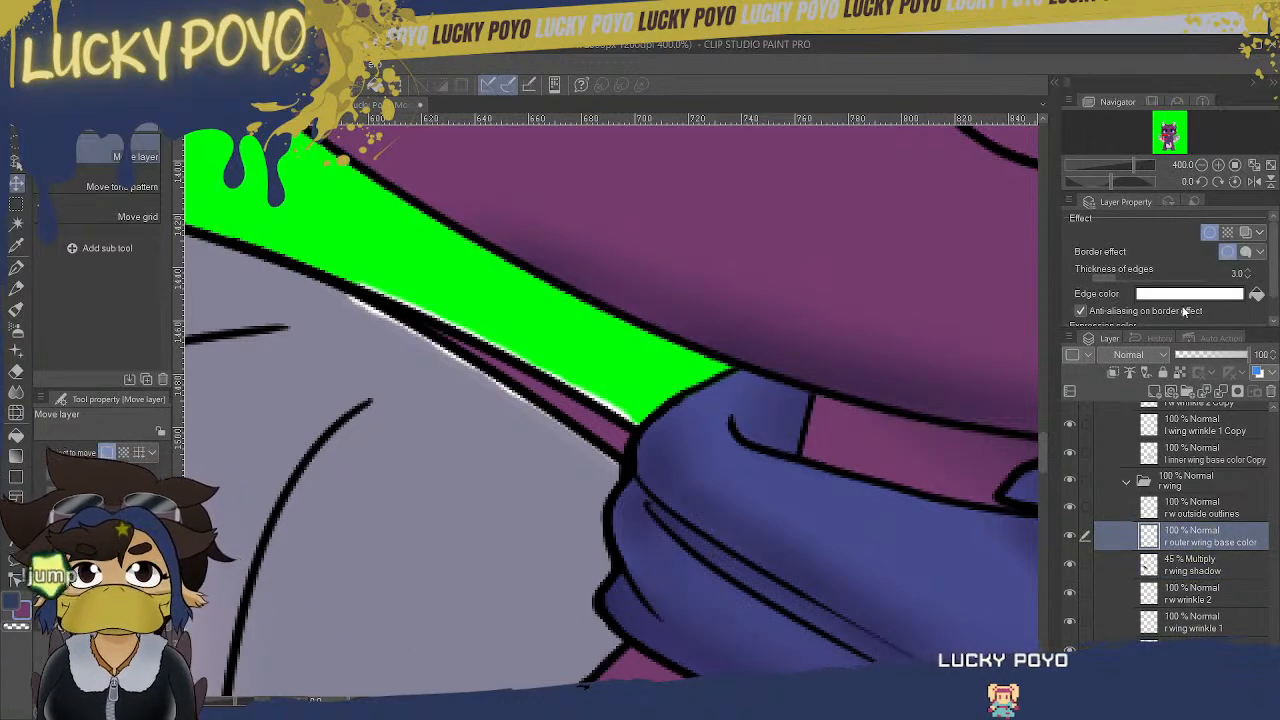
left_click(1210, 233)
left_click_drag(618, 700, 760, 700)
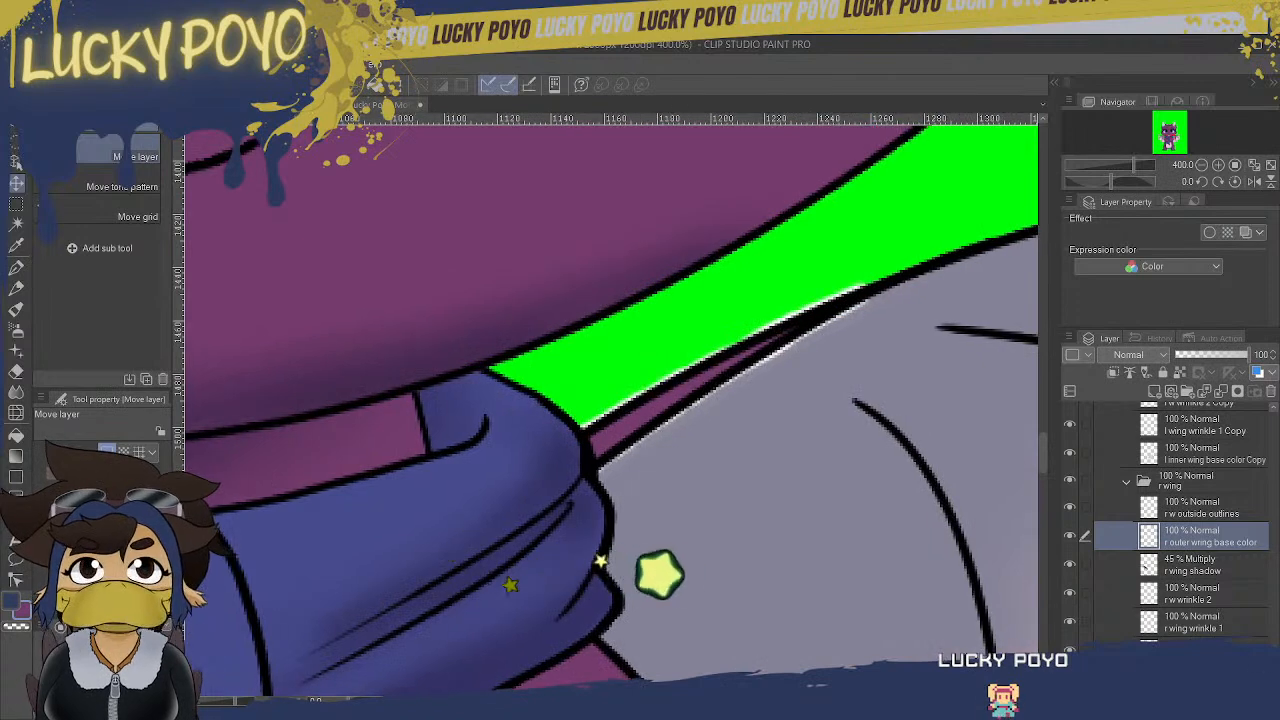
- Remove the border effect from the left wing's outer base color copy layer and check the outlines beside the scarf
scroll(1135, 522, "up", 5)
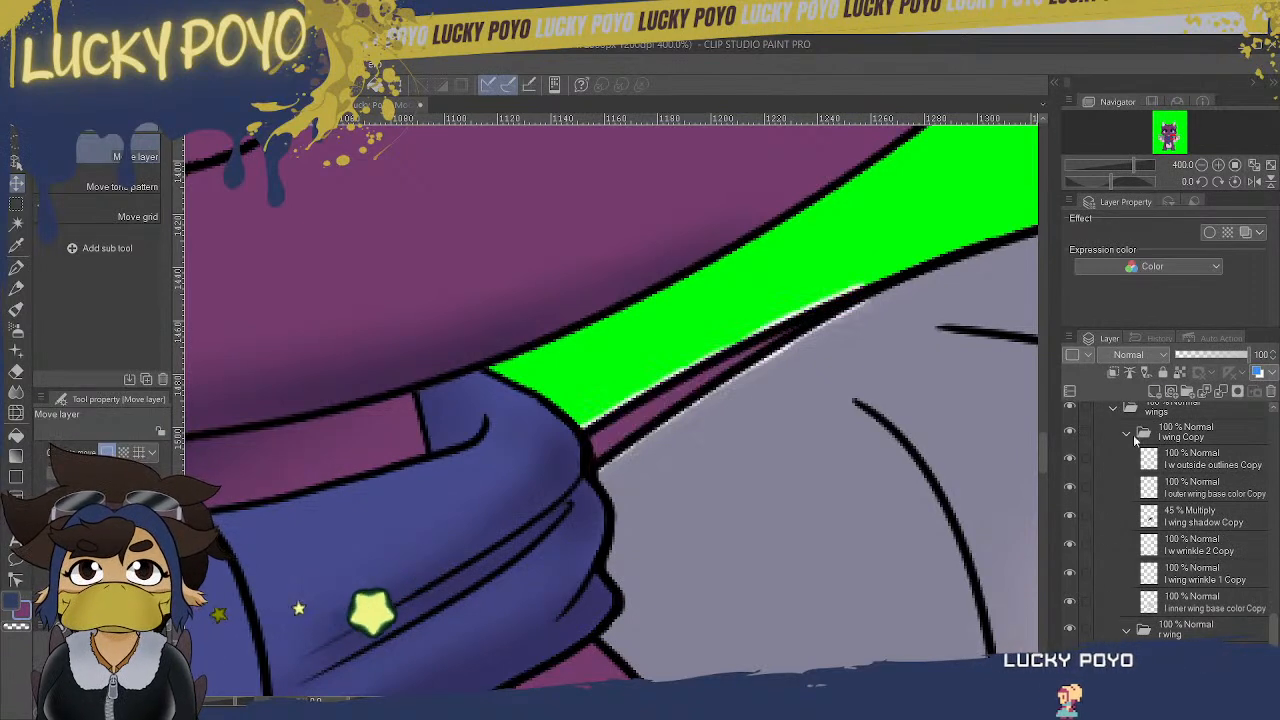
left_click(1200, 488)
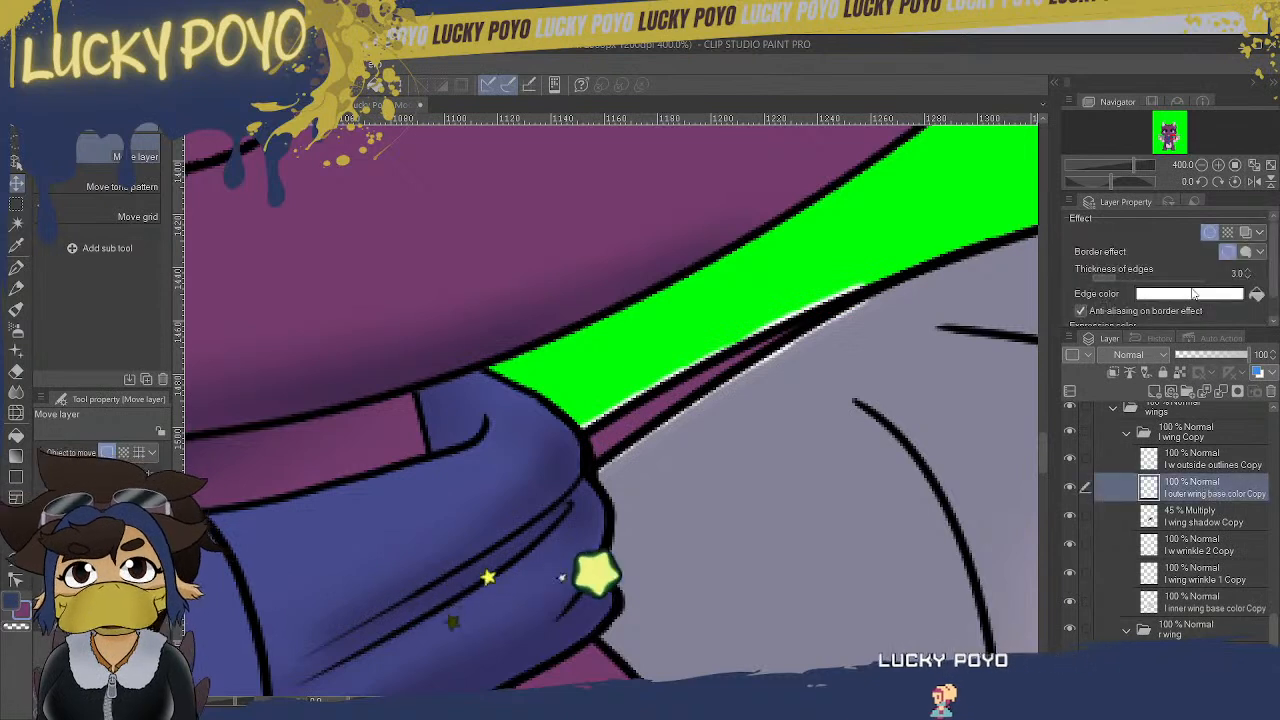
left_click(1210, 232)
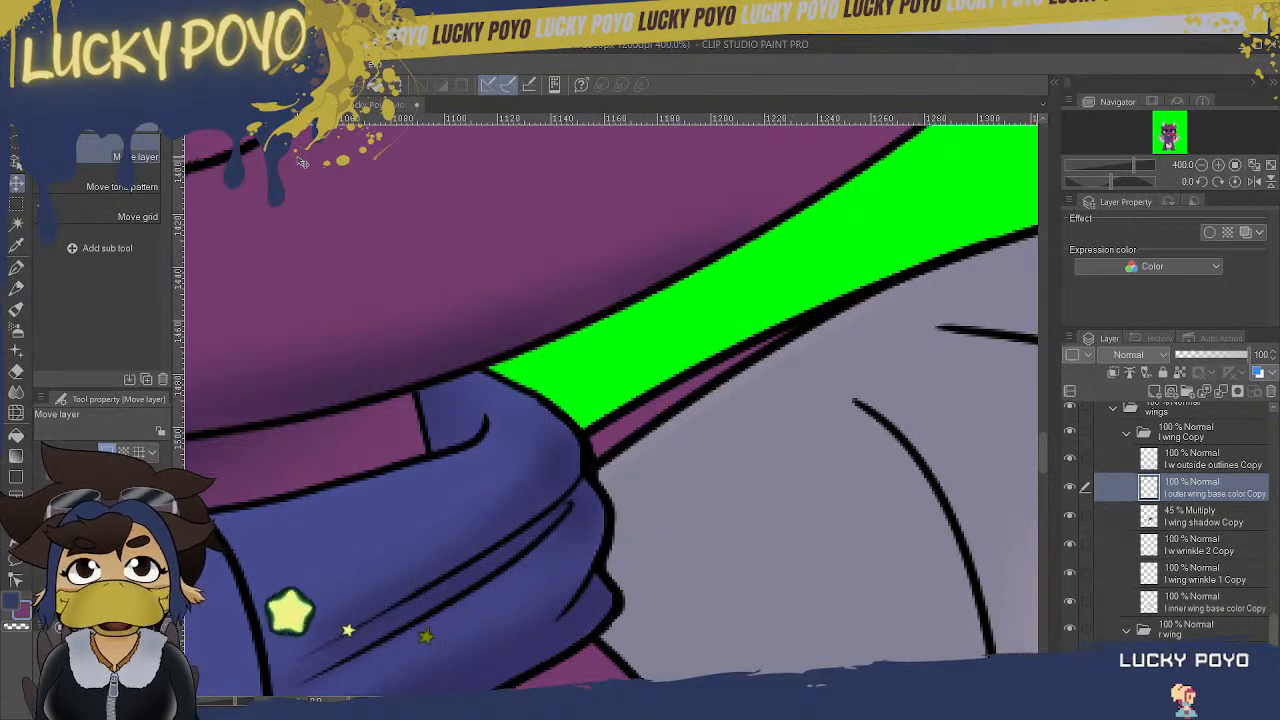
left_click_drag(765, 701, 673, 701)
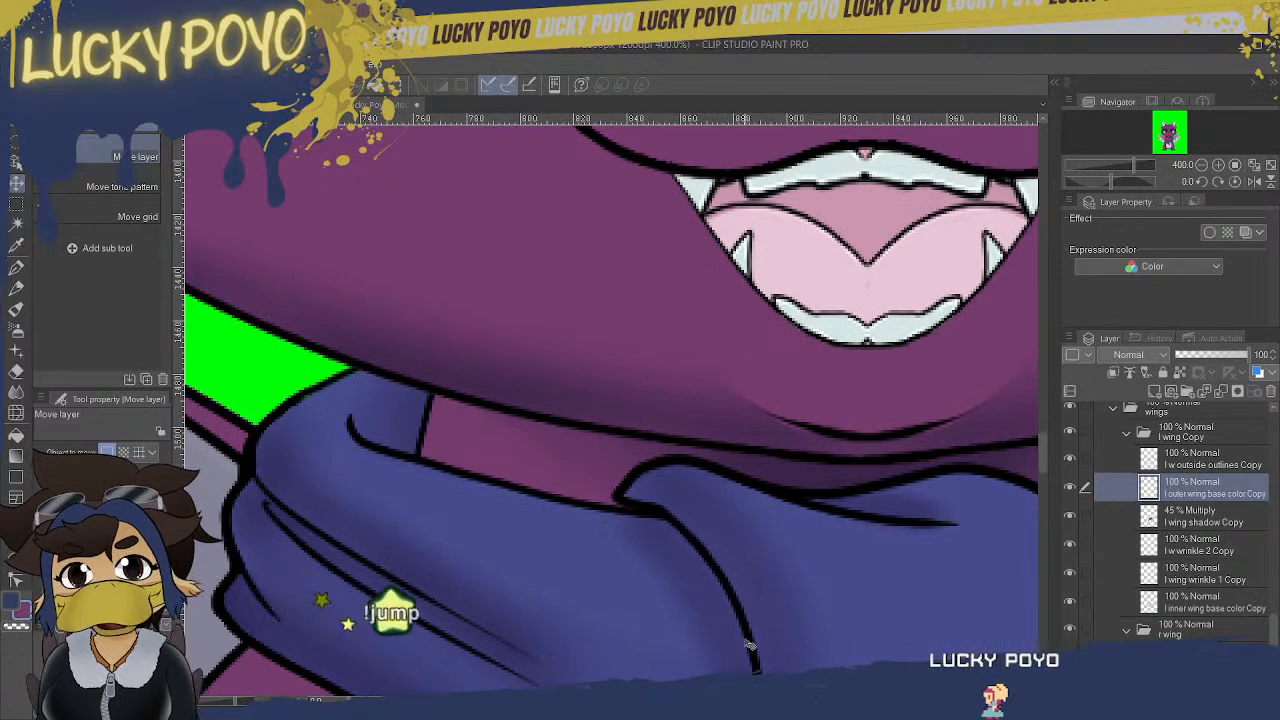
left_click_drag(1043, 457, 1044, 539)
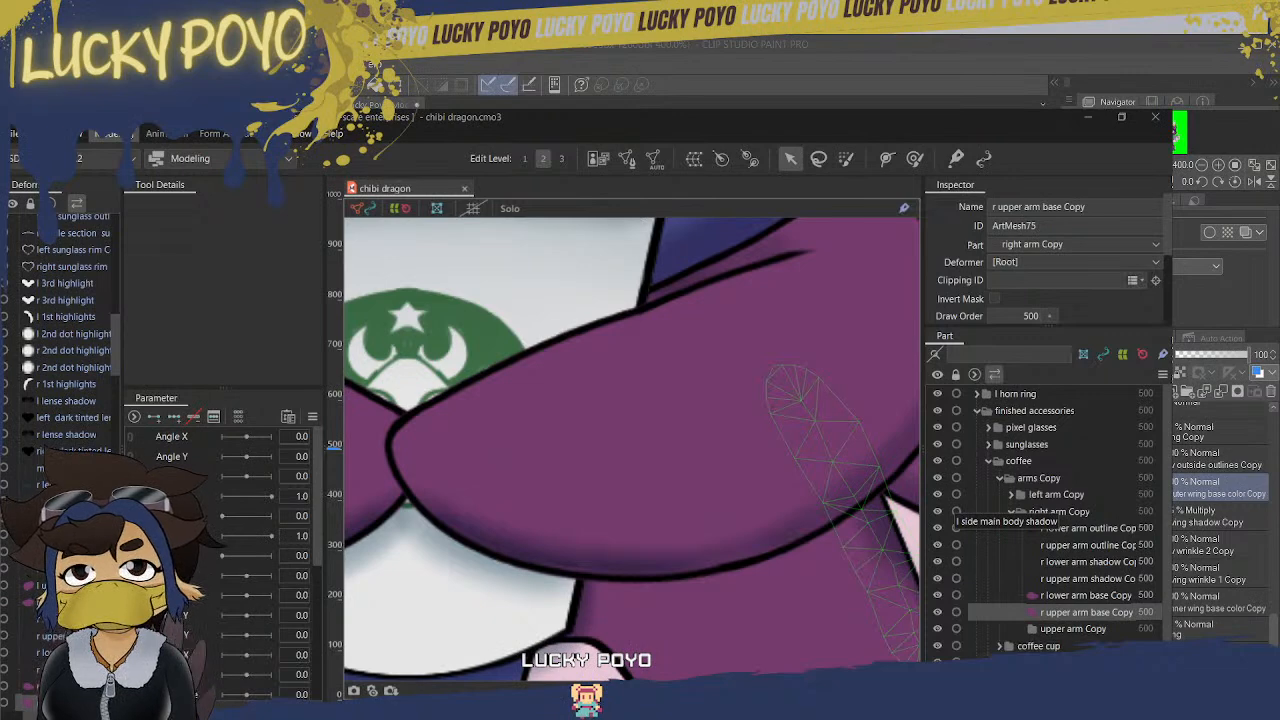
- Switch to Live2D Cubism Editor and open chibi dragon.psd from the Chibi Dragon folder
left_click(110, 135)
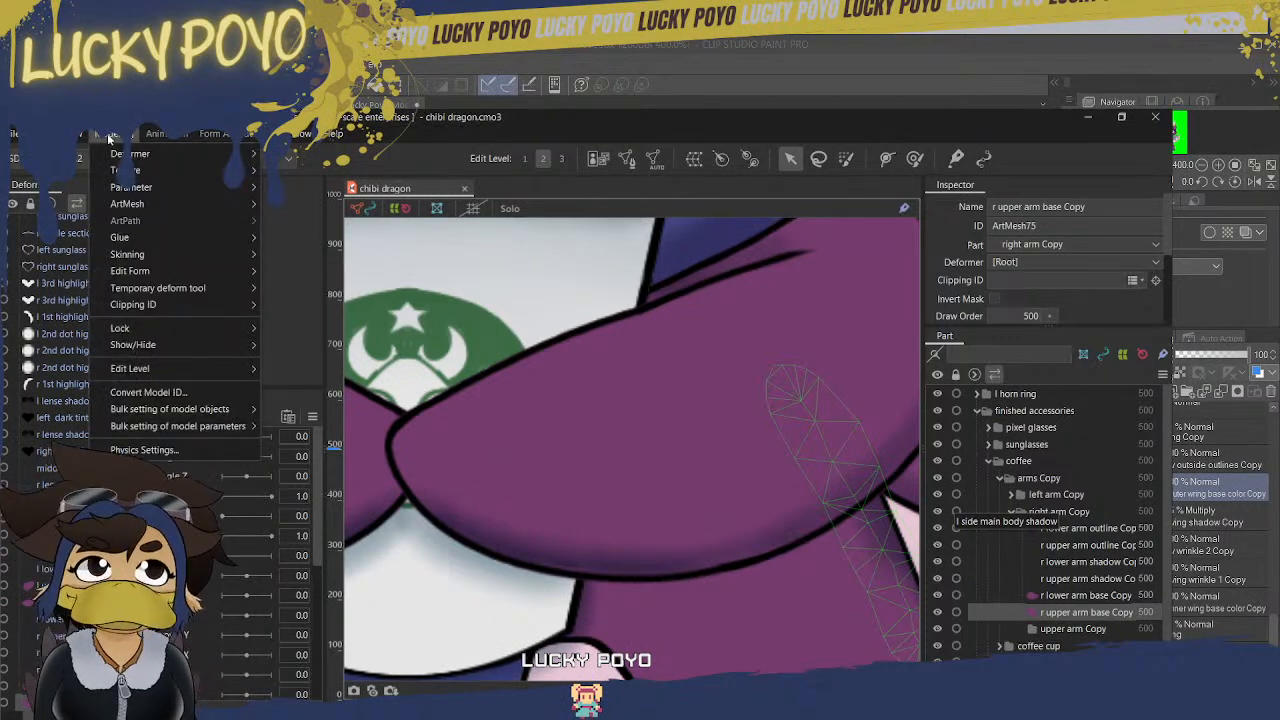
mouse_move(85, 134)
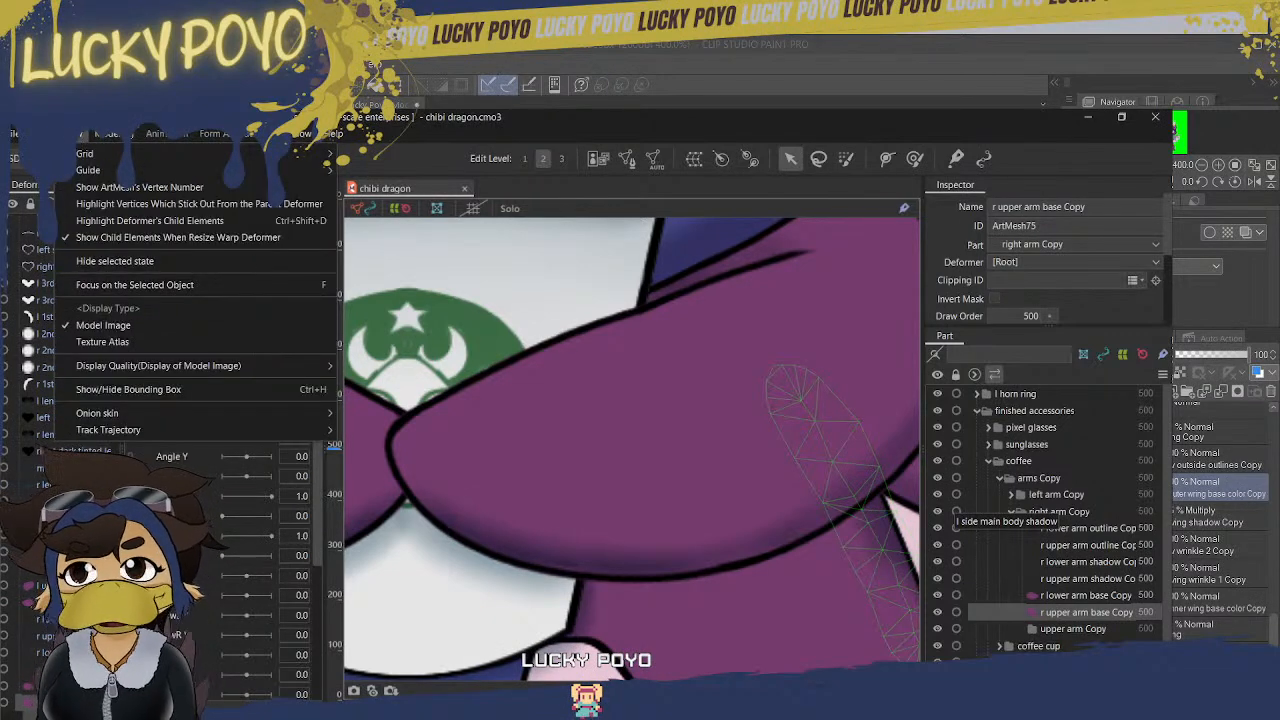
mouse_move(14, 134)
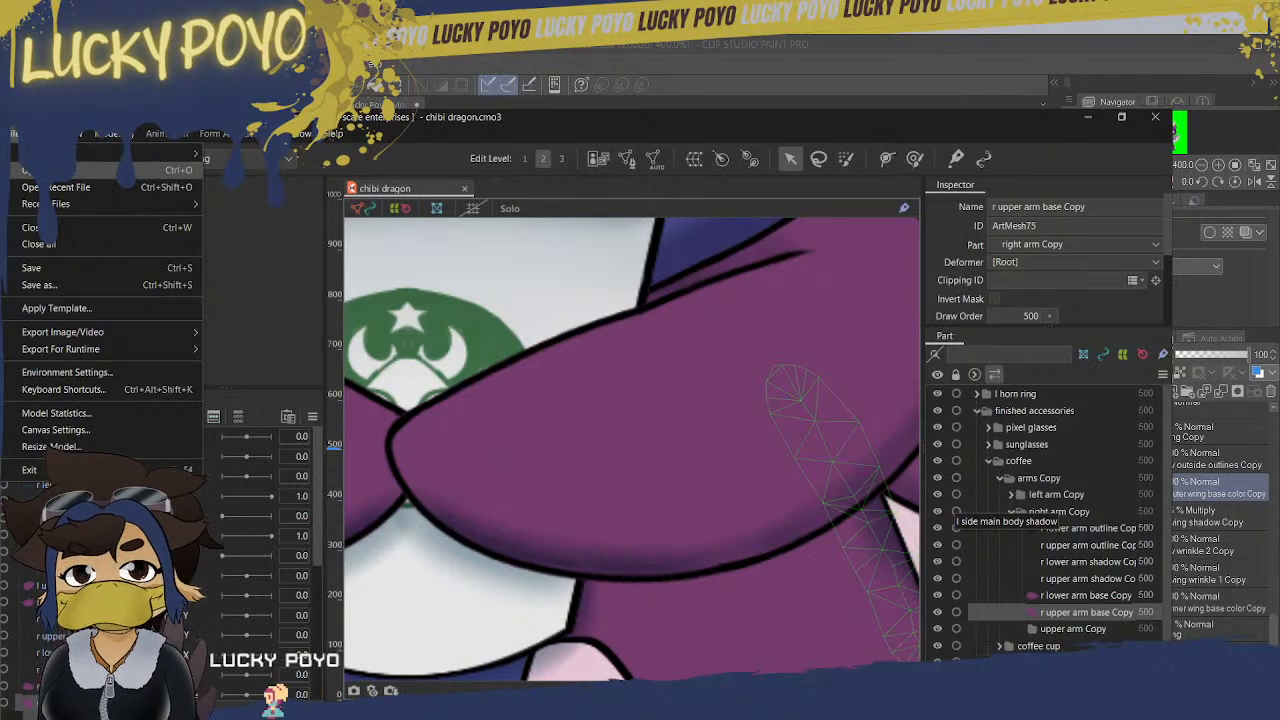
left_click(46, 170)
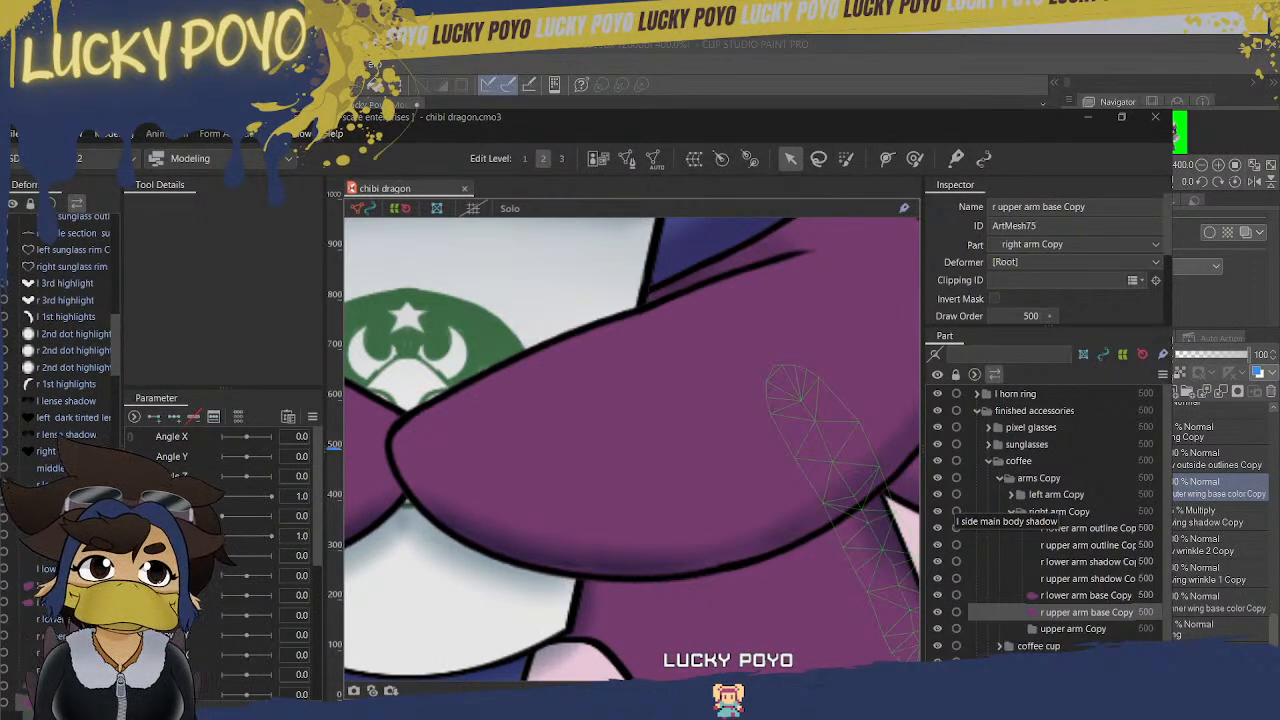
key("ctrl+o")
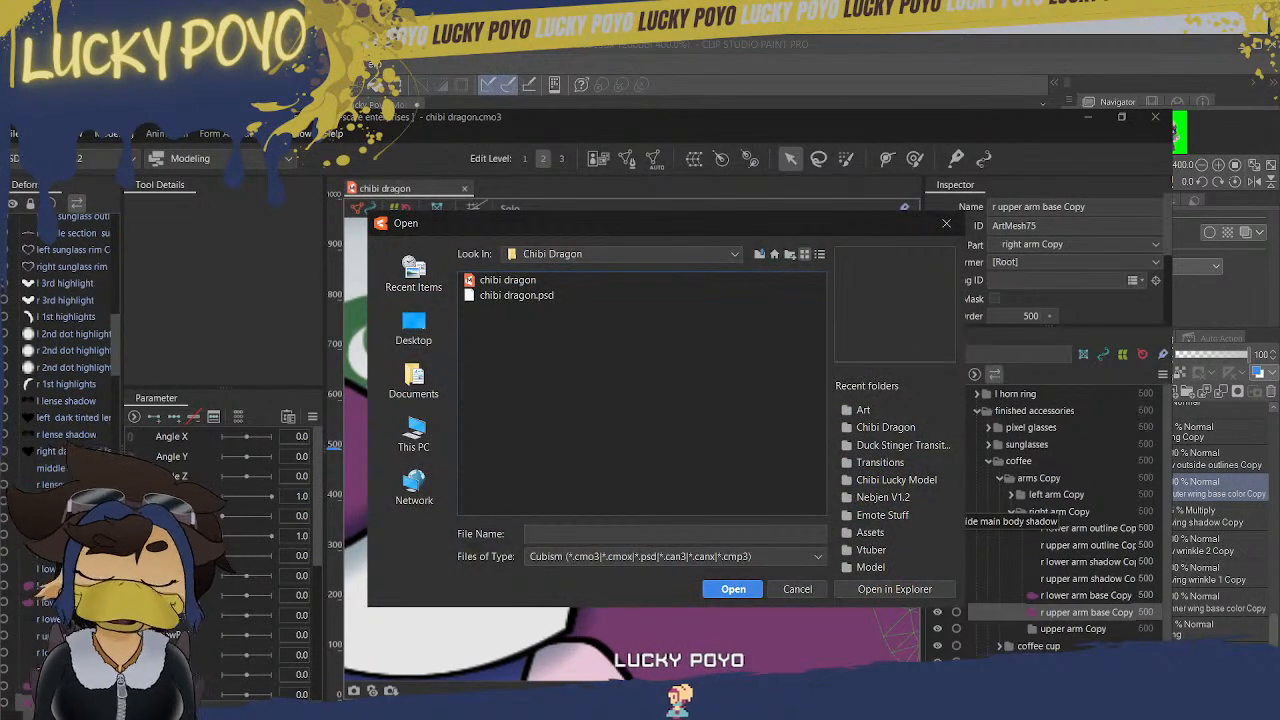
left_click(497, 295)
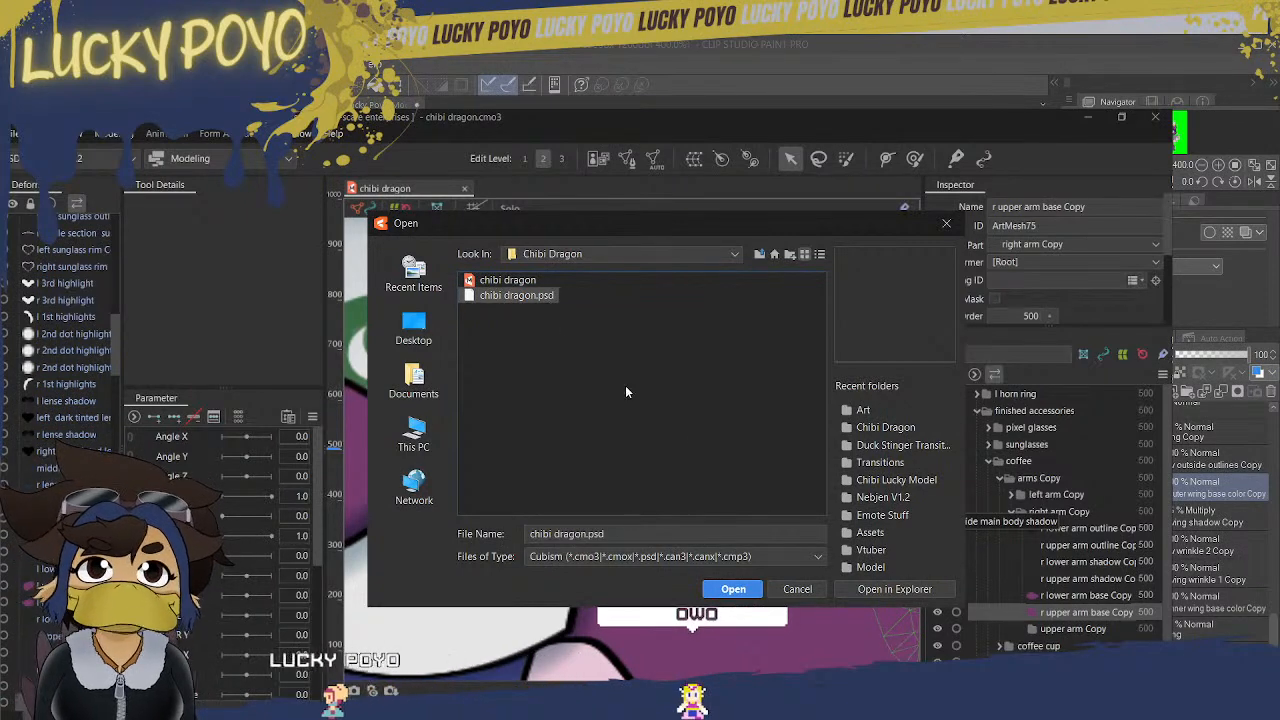
left_click(732, 589)
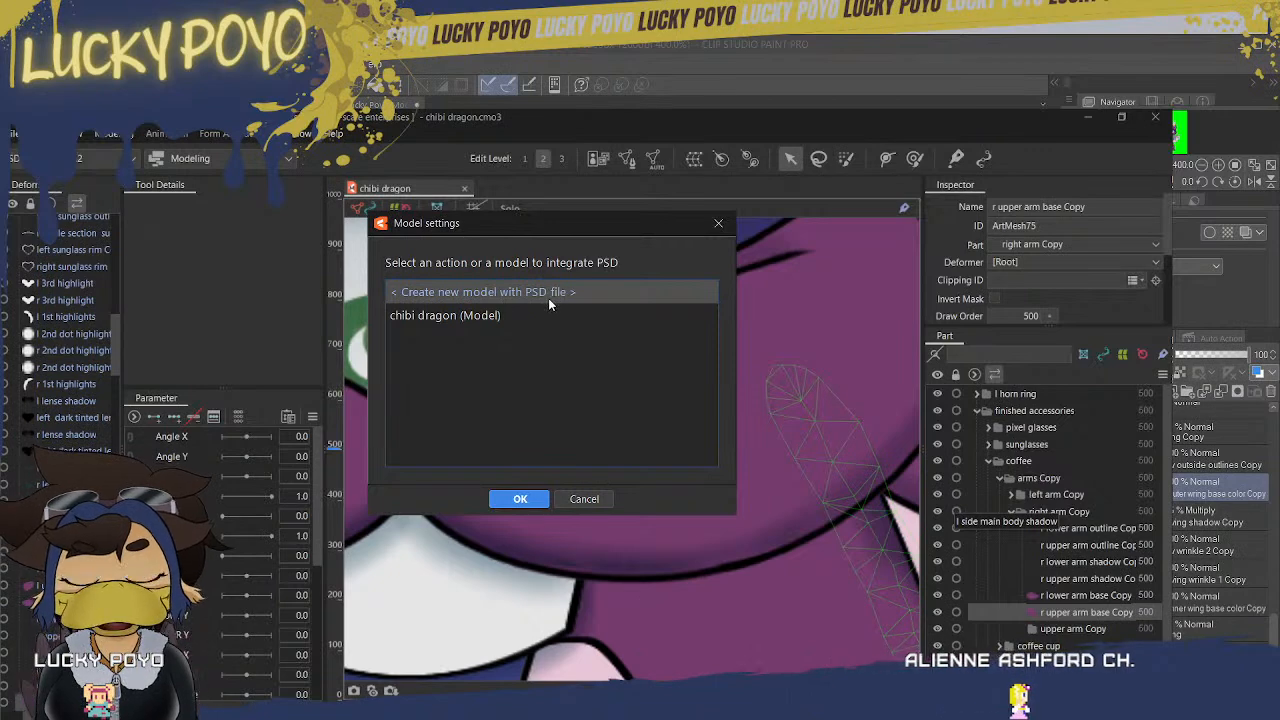
- Integrate the PSD into the chibi dragon model, replacing its existing chibi dragon.psd
left_click(457, 318)
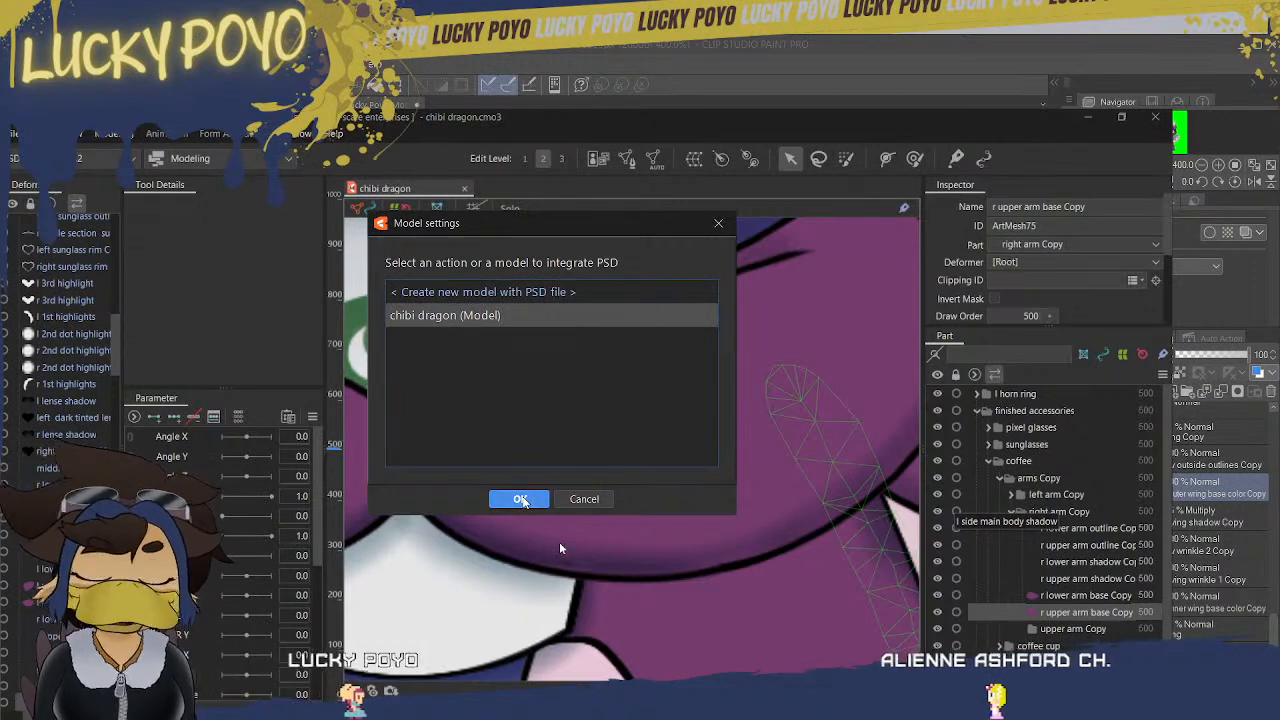
left_click(521, 499)
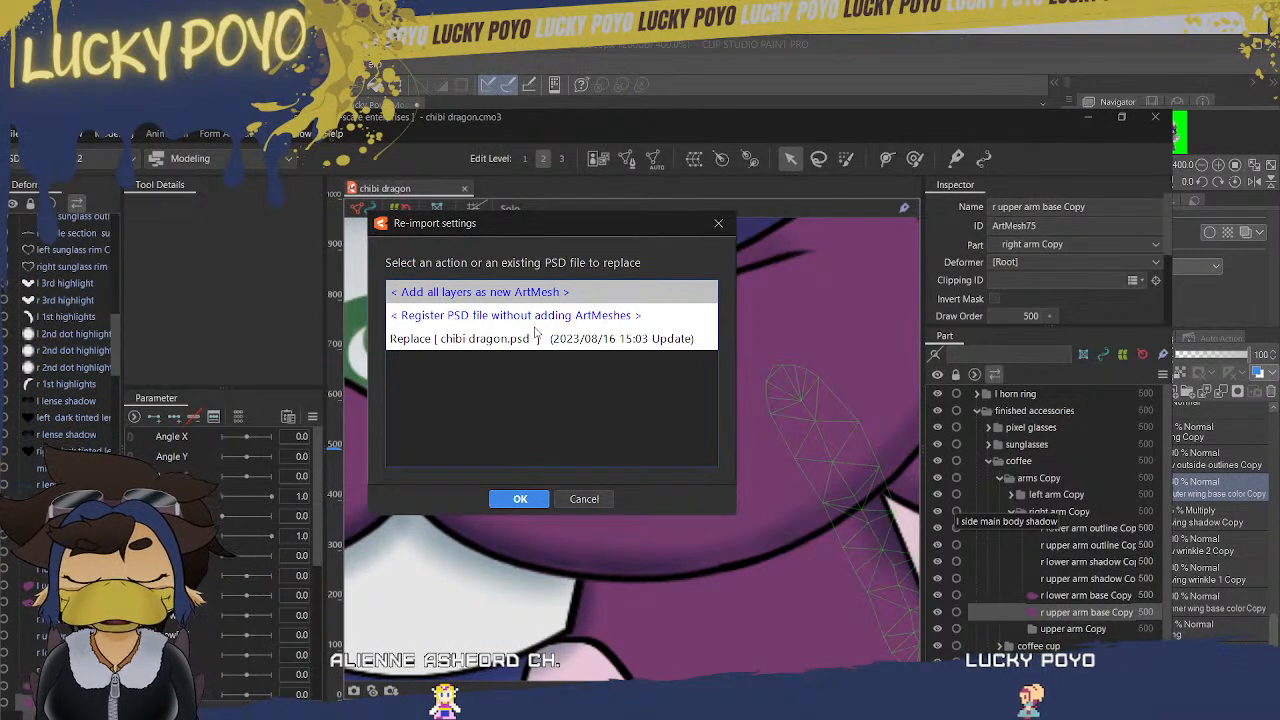
left_click(457, 340)
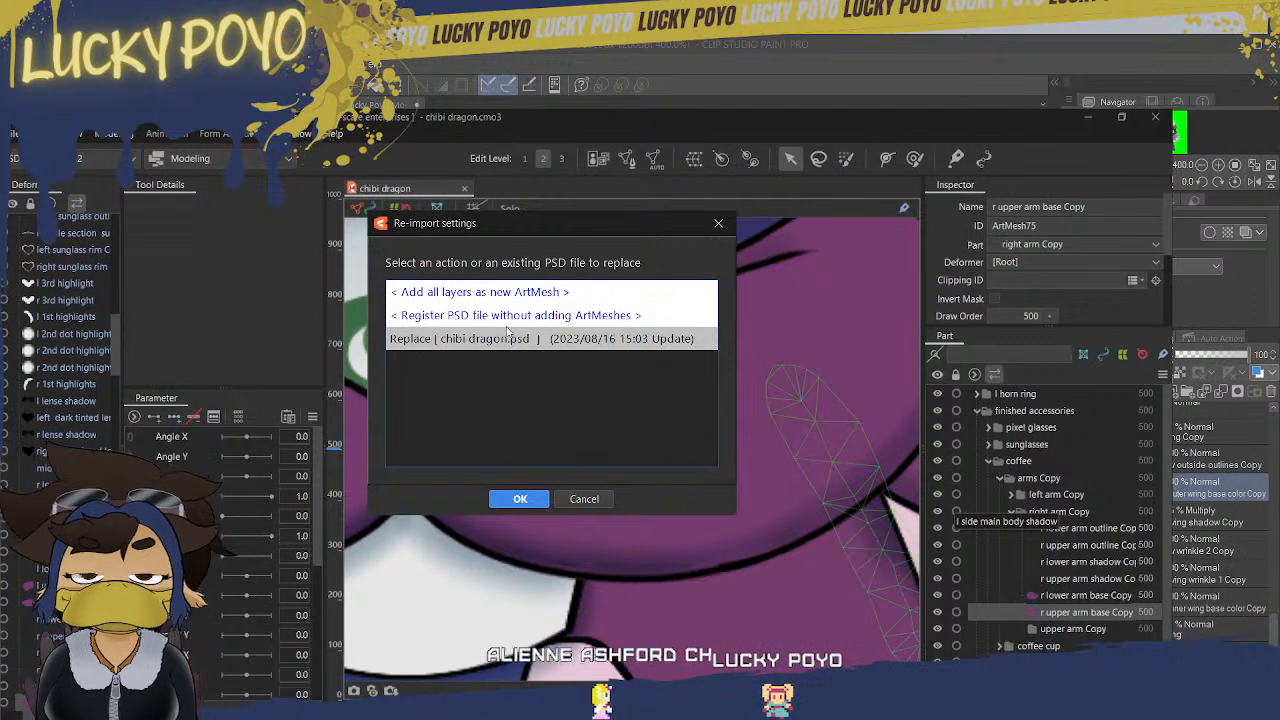
left_click(521, 499)
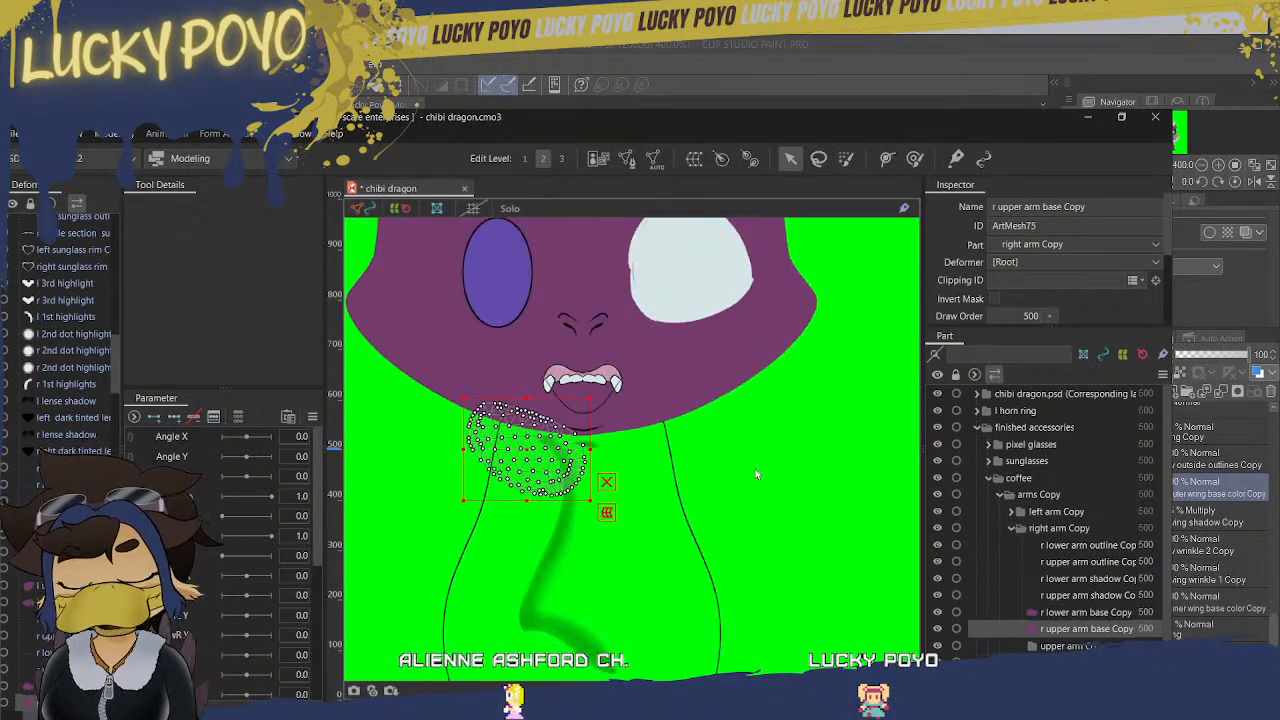
- Inspect the re-imported artwork on the canvas and undo the PSD replacement
scroll(821, 478, "down", 4)
scroll(823, 479, "up", 3)
scroll(823, 479, "down", 12)
scroll(777, 462, "up", 10)
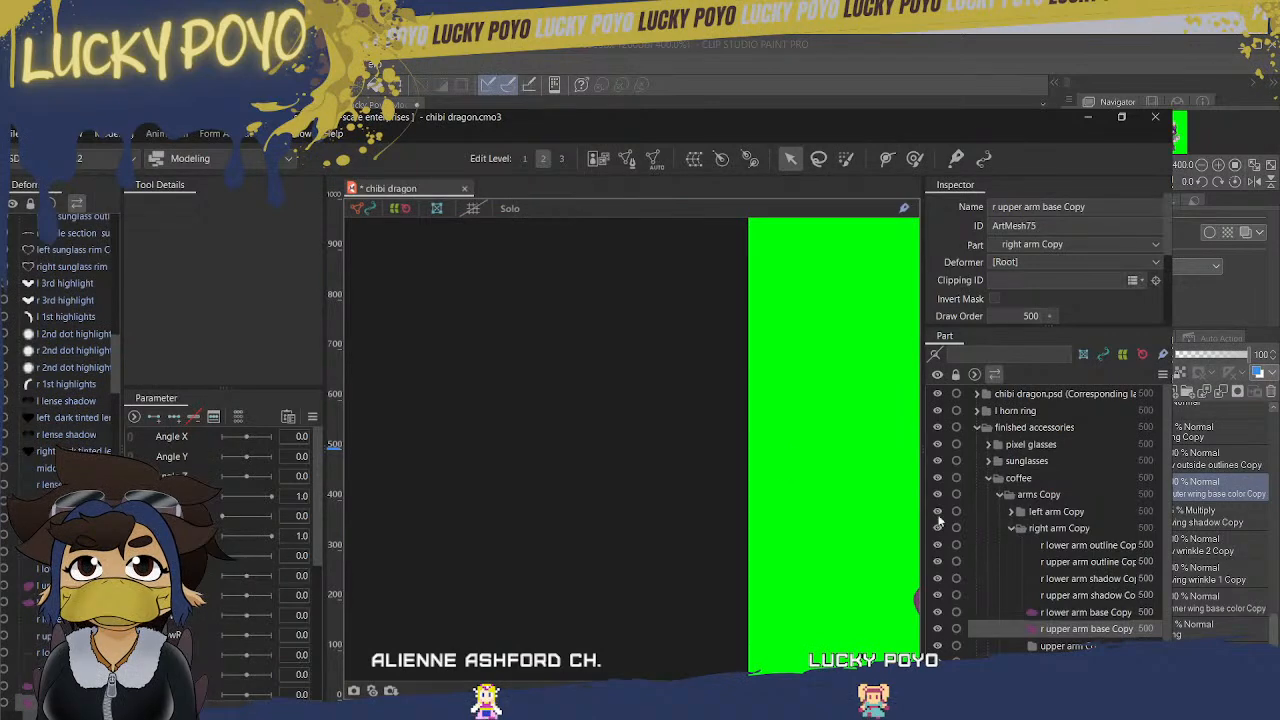
left_click_drag(868, 594, 406, 385)
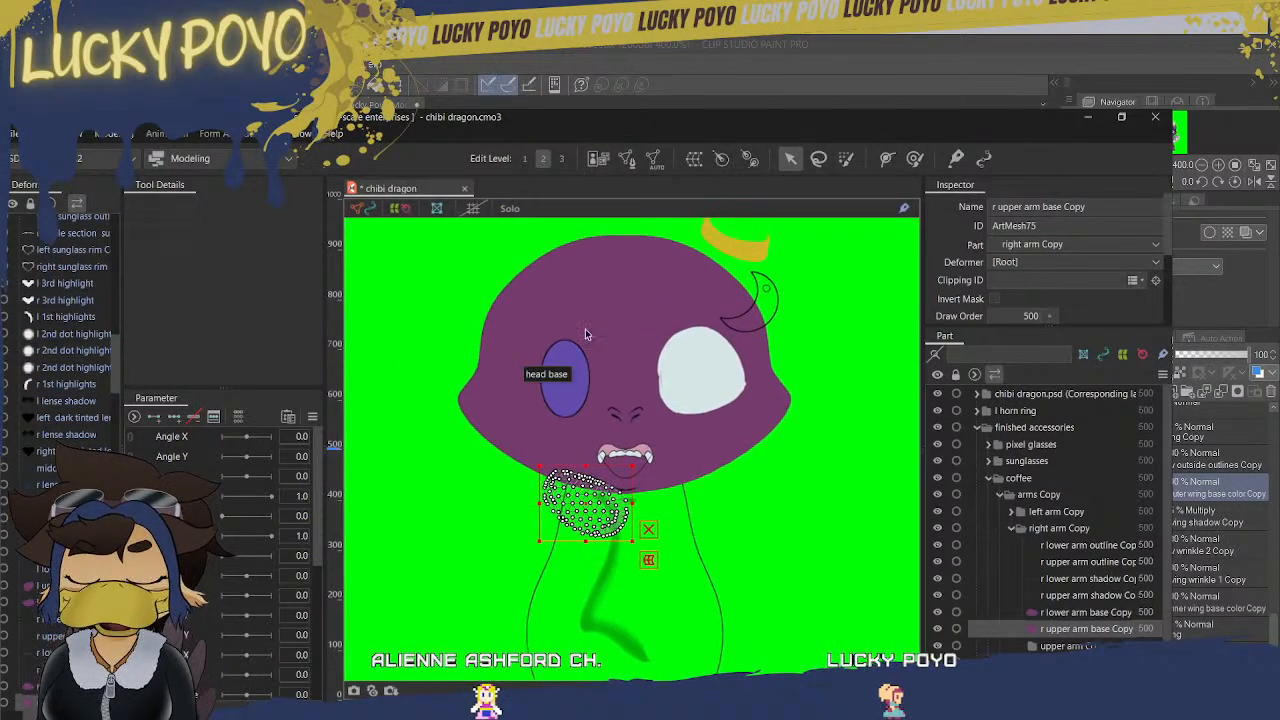
left_click(41, 134)
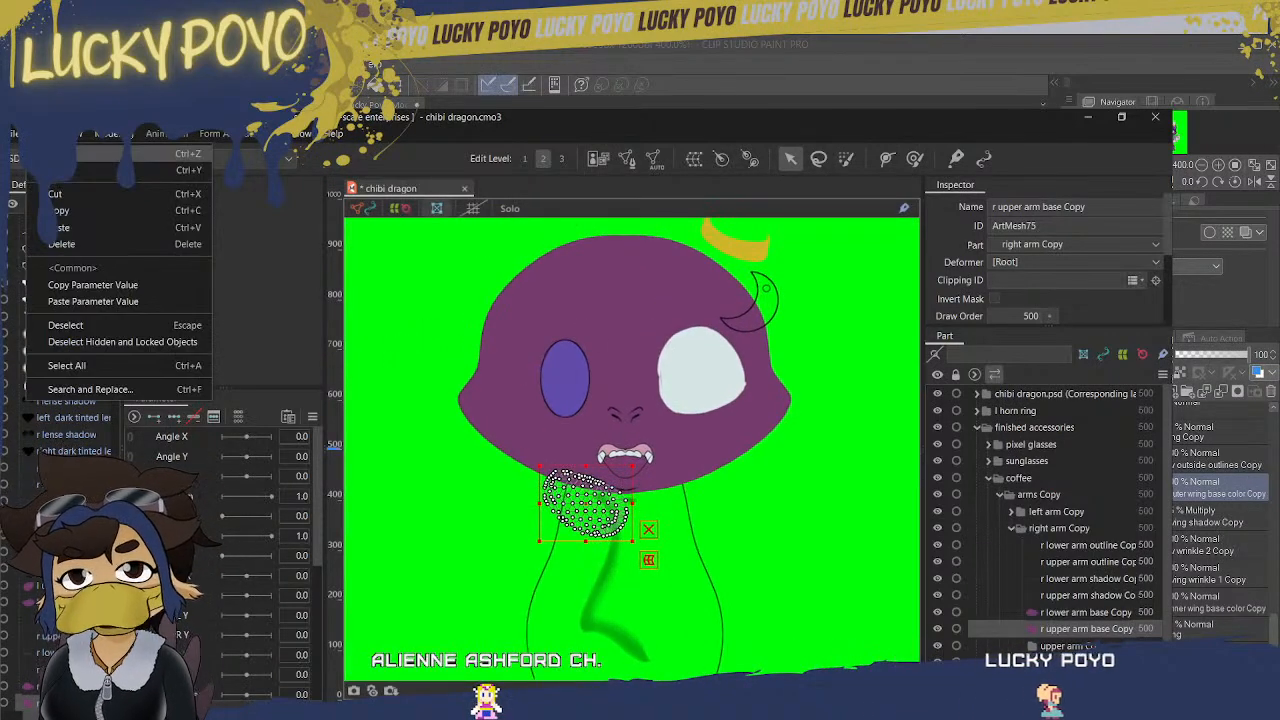
left_click(72, 154)
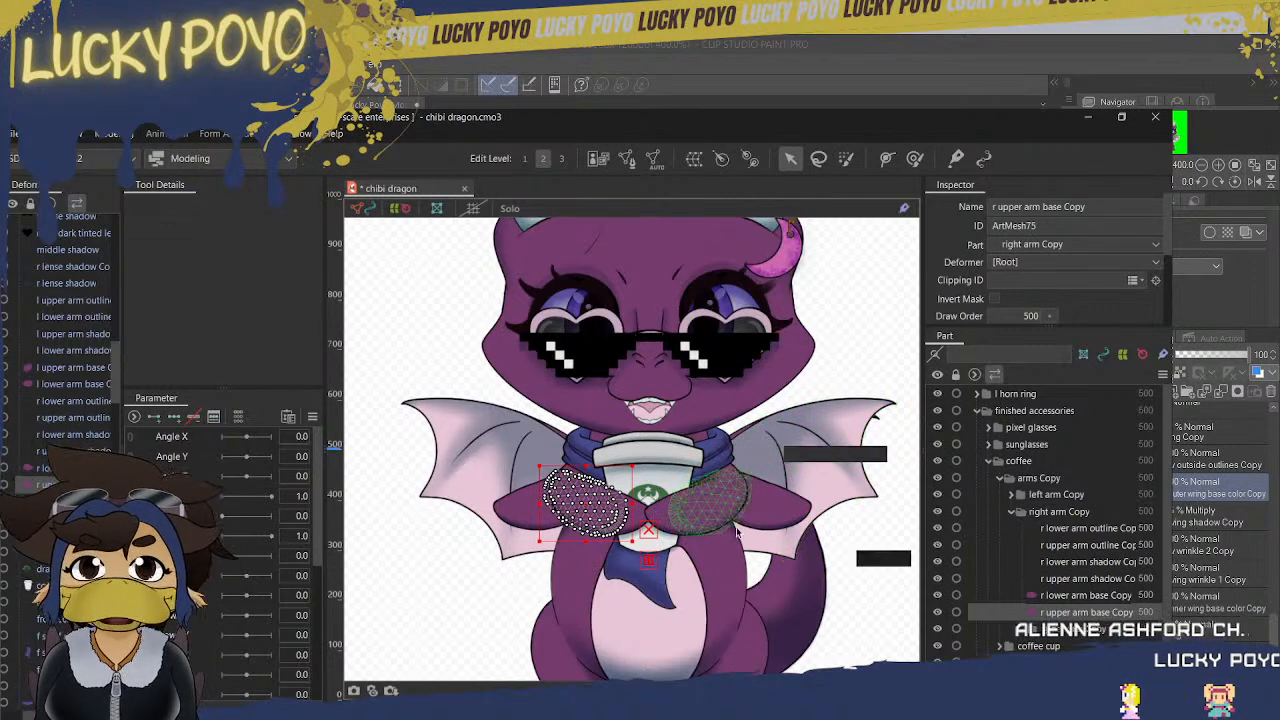
- Examine the whole dragon model and the muzzle and pixel glasses up close
scroll(665, 415, "down", 3)
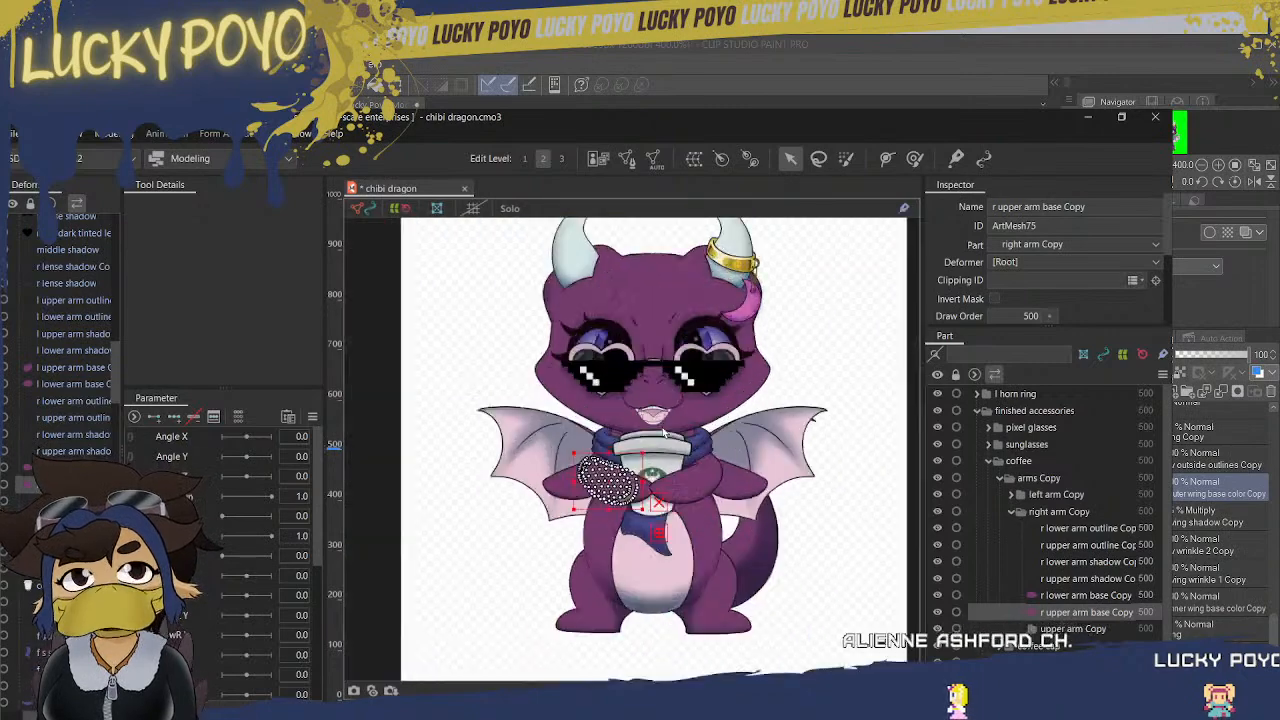
scroll(663, 418, "up", 6)
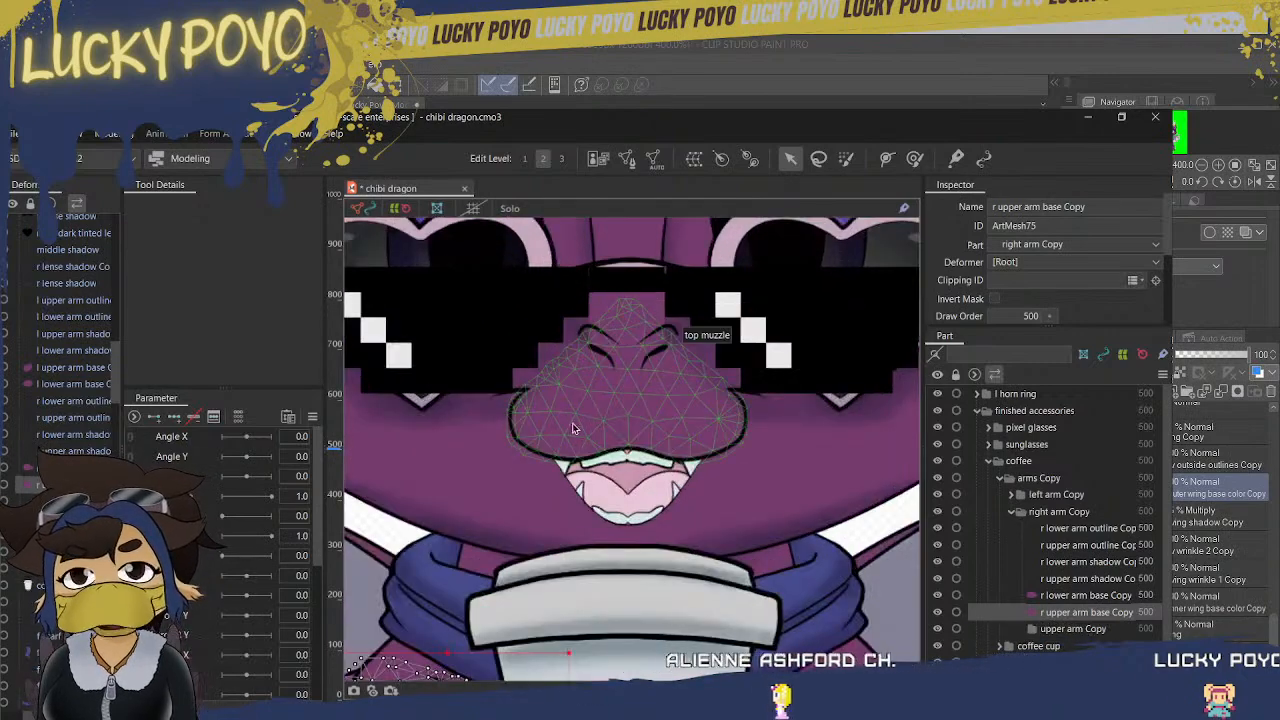
left_click_drag(574, 424, 606, 468)
scroll(606, 468, "down", 2)
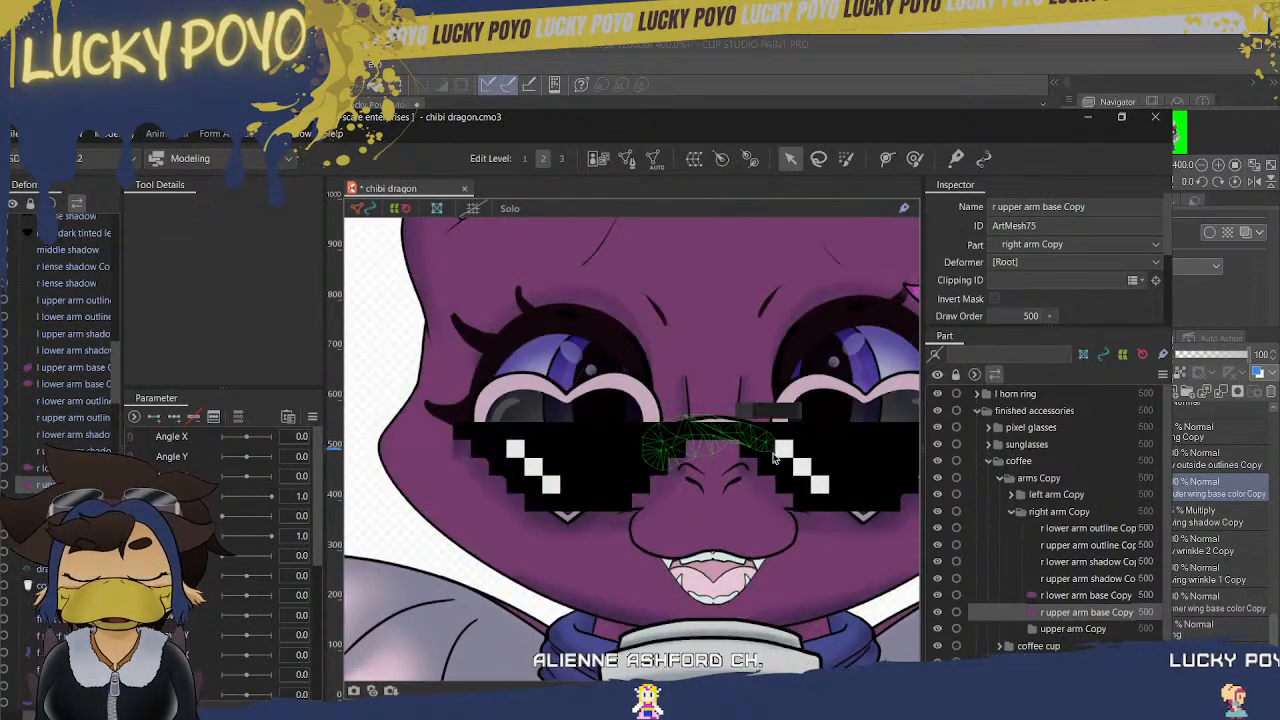